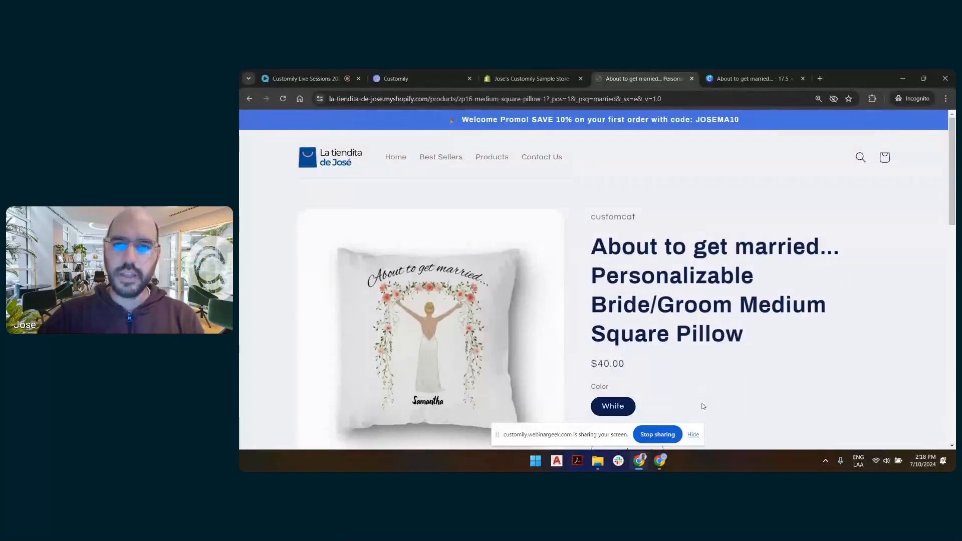
- Choose Bride as the bride-or-groom option for the personalizable medium square pillow
{"action": "left_click", "coordinate": [692, 435]}
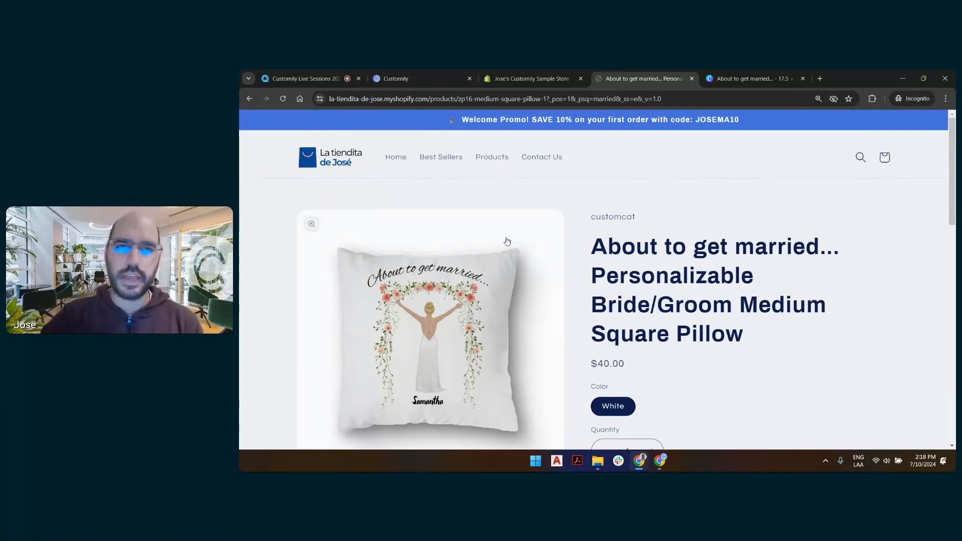
{"action": "scroll", "coordinate": [773, 224], "scroll_direction": "down", "scroll_amount": 2}
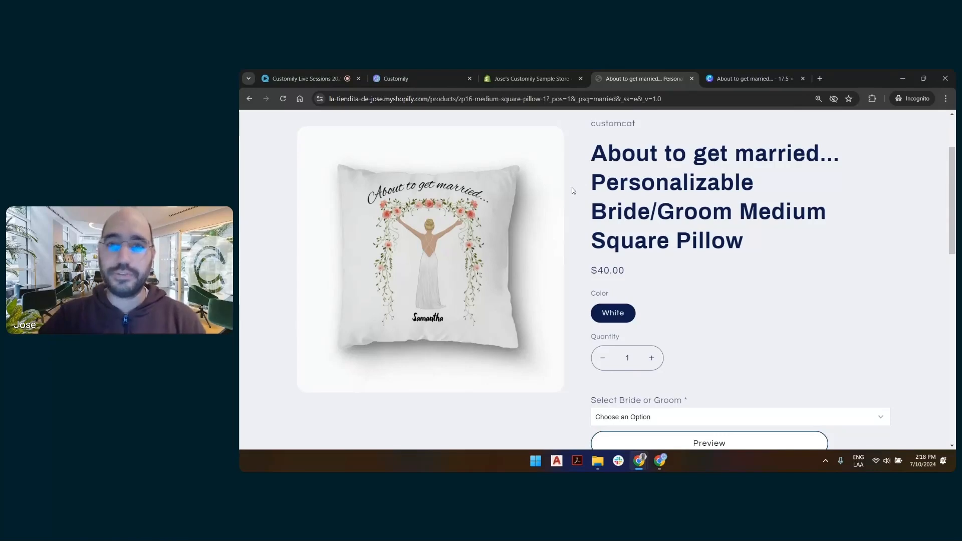
{"action": "scroll", "coordinate": [679, 243], "scroll_direction": "up", "scroll_amount": 2}
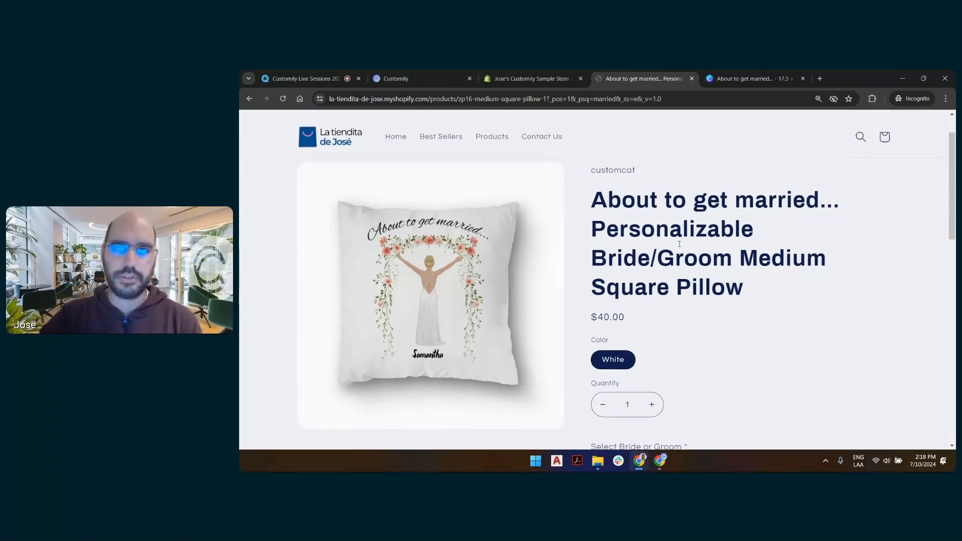
{"action": "scroll", "coordinate": [702, 236], "scroll_direction": "down", "scroll_amount": 6}
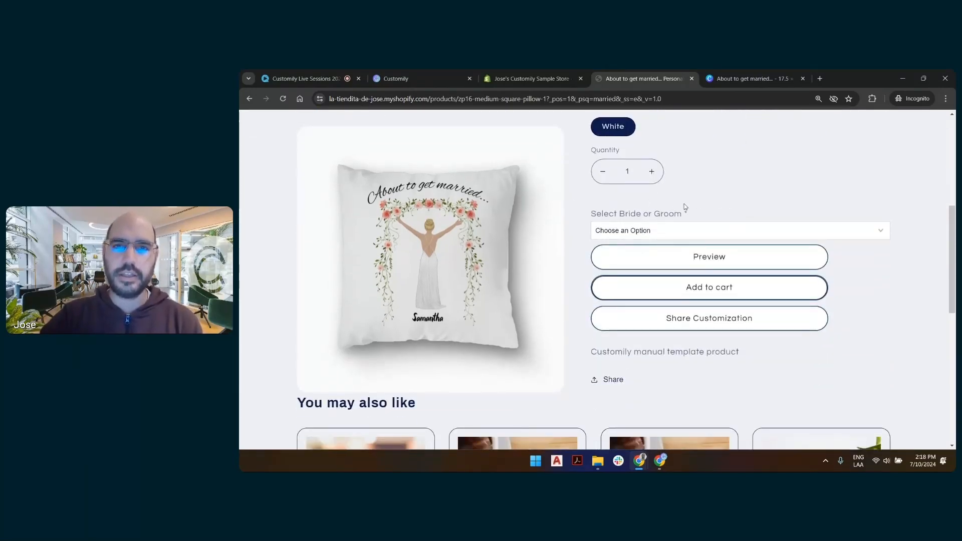
{"action": "left_click", "coordinate": [671, 233]}
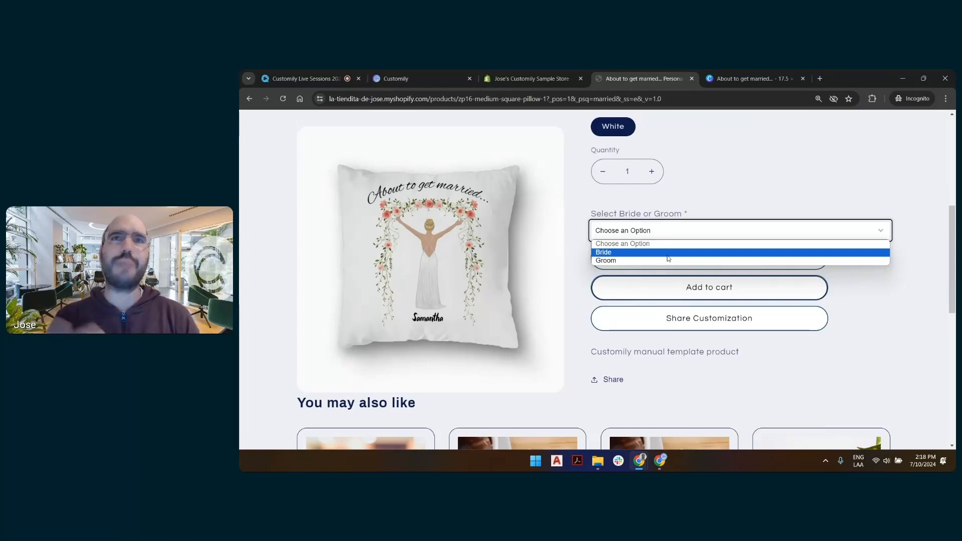
{"action": "left_click", "coordinate": [667, 254]}
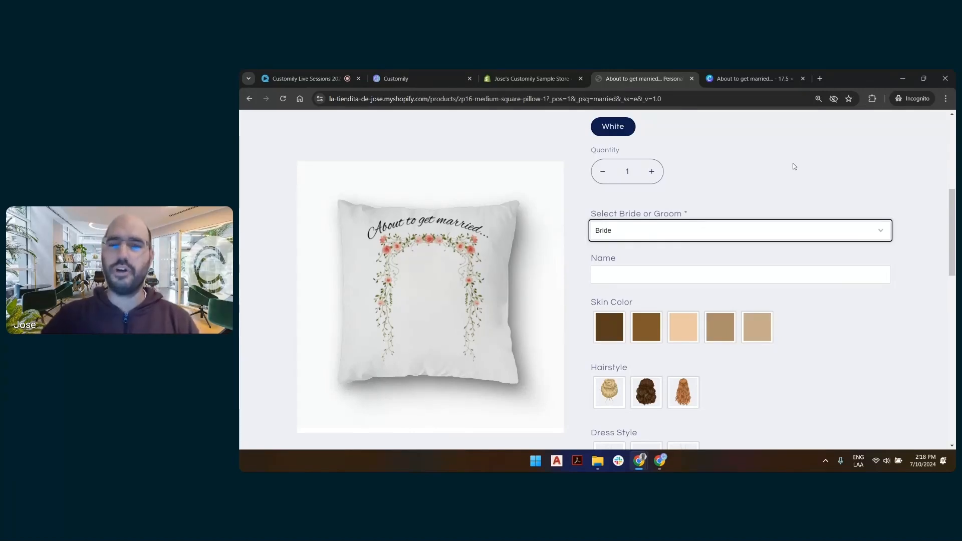
- Enter the bride's first name as the text printed on the pillow
{"action": "scroll", "coordinate": [616, 217], "scroll_direction": "down", "scroll_amount": 1}
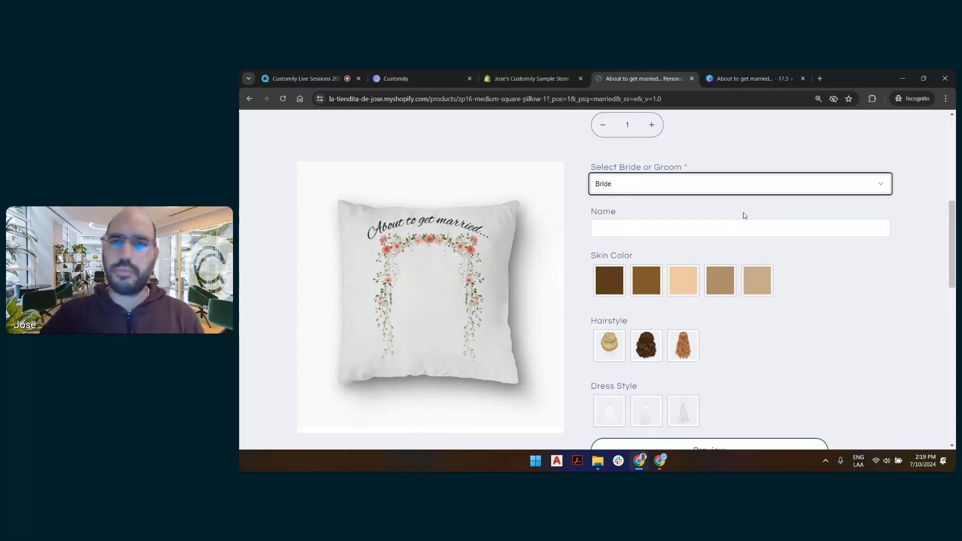
{"action": "scroll", "coordinate": [743, 214], "scroll_direction": "down", "scroll_amount": 1}
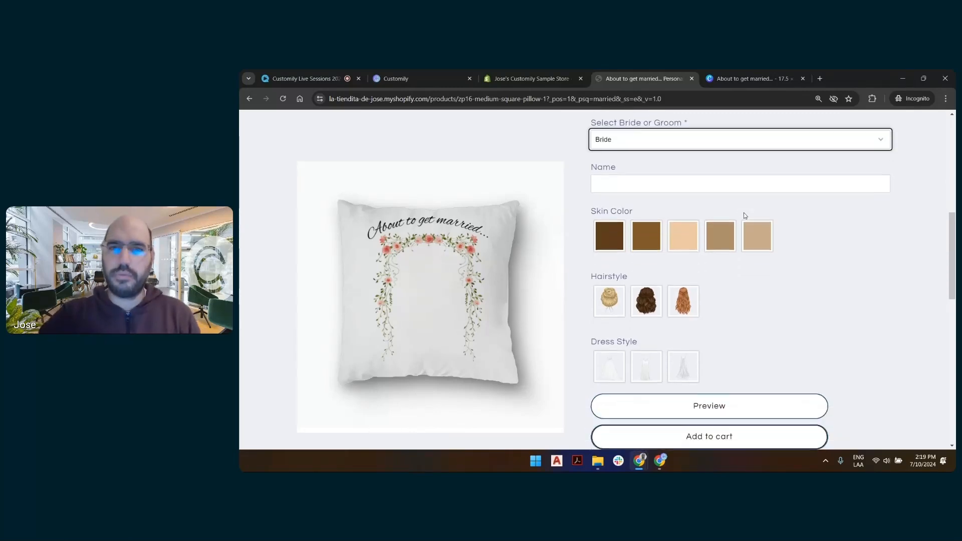
{"action": "left_click", "coordinate": [735, 186]}
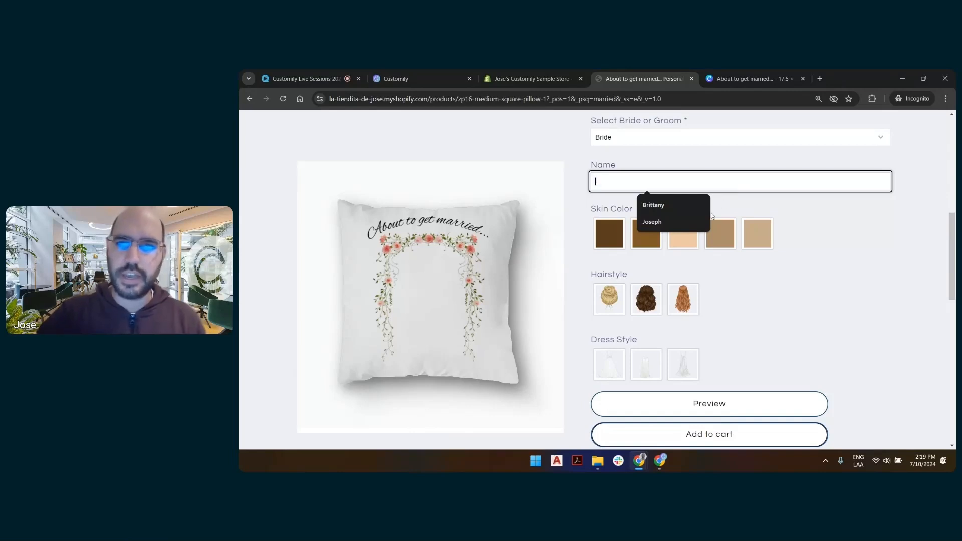
{"action": "left_click", "coordinate": [671, 204]}
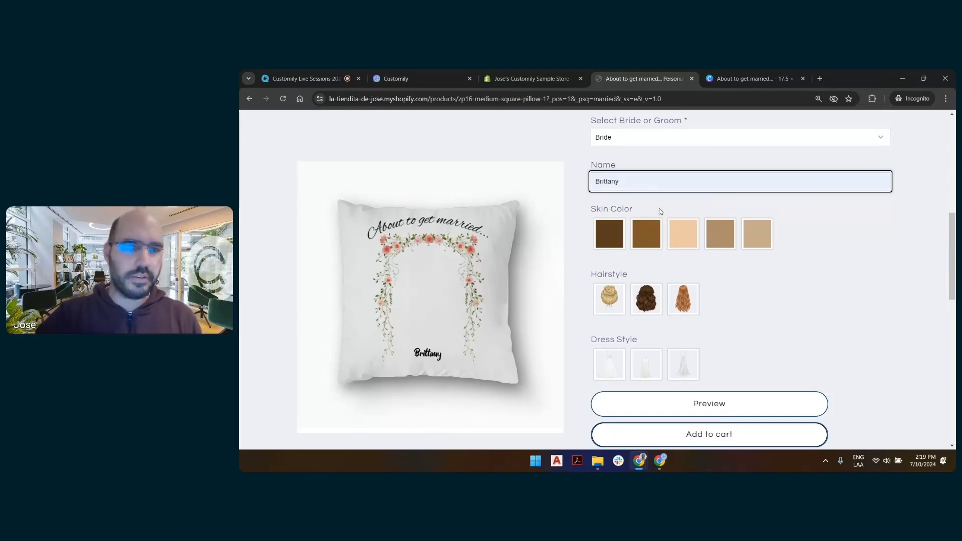
{"action": "key", "text": "BackSpace"}
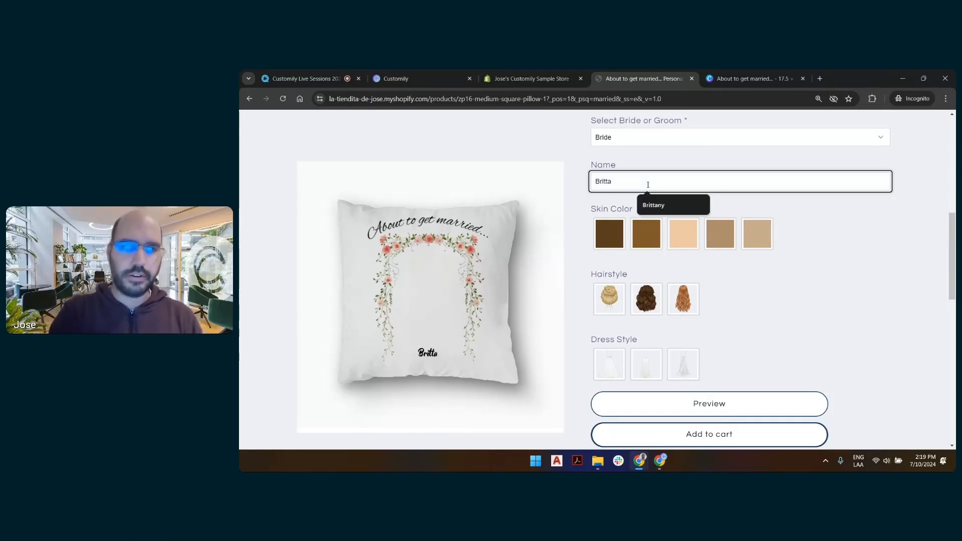
{"action": "type", "text": "y"}
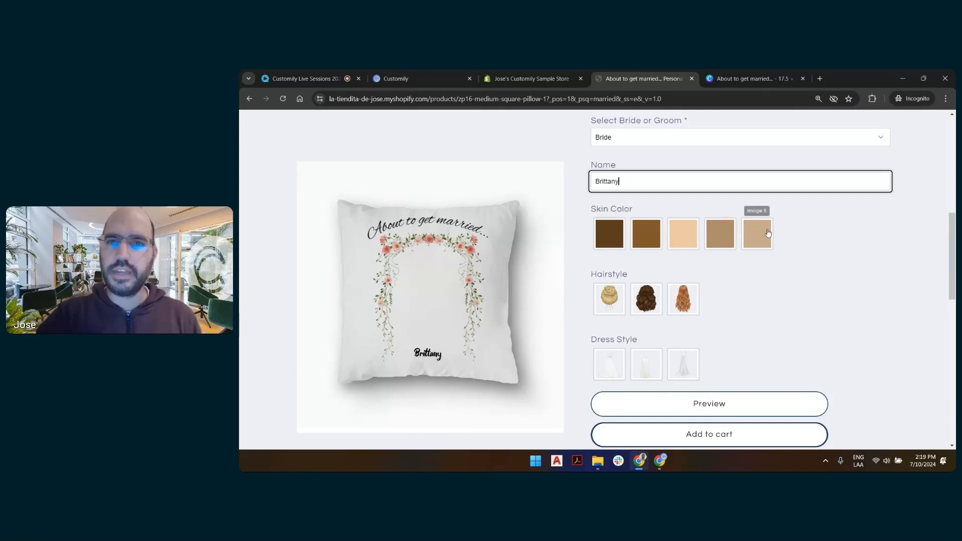
- Give the bride the third, peach skin color, the third dress style and the long red hairstyle
{"action": "left_click", "coordinate": [673, 230]}
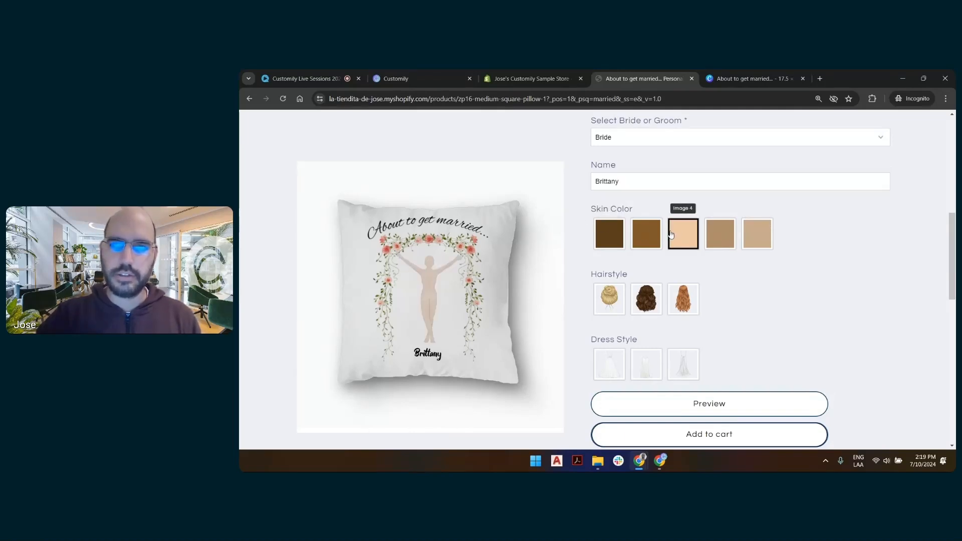
{"action": "left_click", "coordinate": [684, 369]}
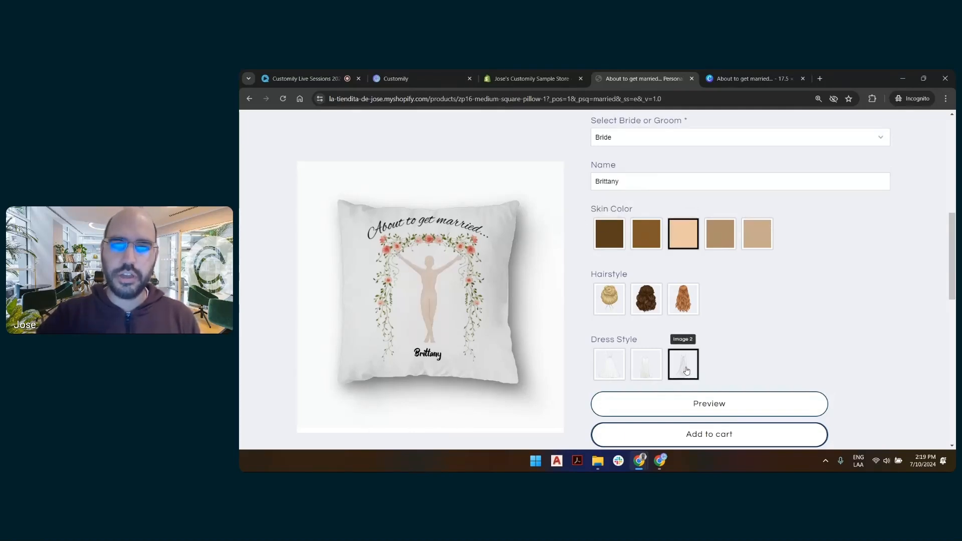
{"action": "left_click", "coordinate": [680, 310]}
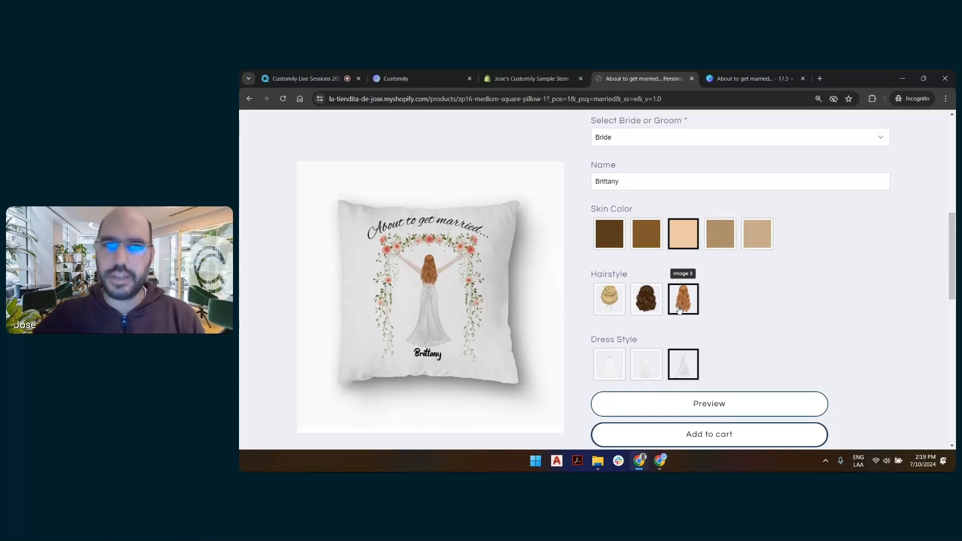
- Switch the bride to the dark brown hairstyle, the first dress style and the fifth, light tan skin color
{"action": "left_click", "coordinate": [657, 307]}
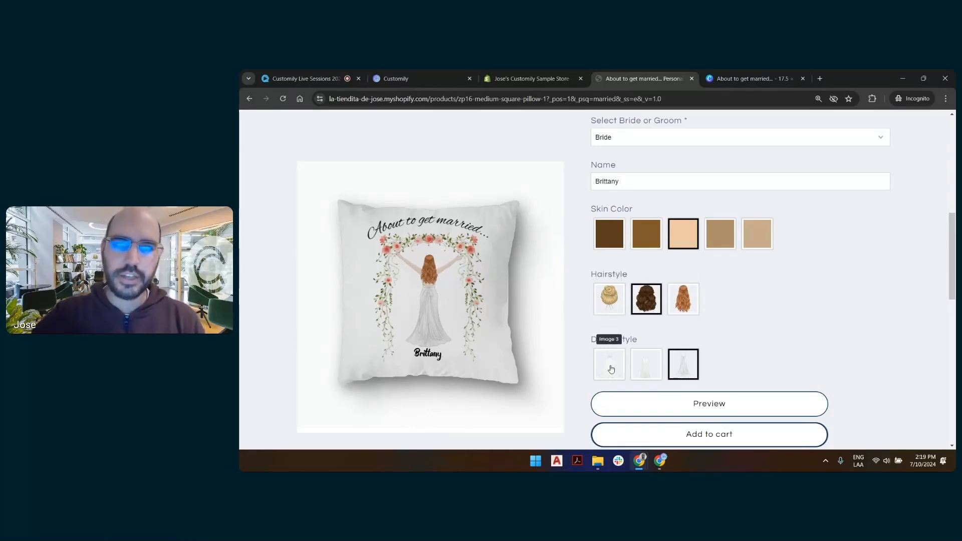
{"action": "left_click", "coordinate": [609, 369]}
{"action": "left_click", "coordinate": [757, 250]}
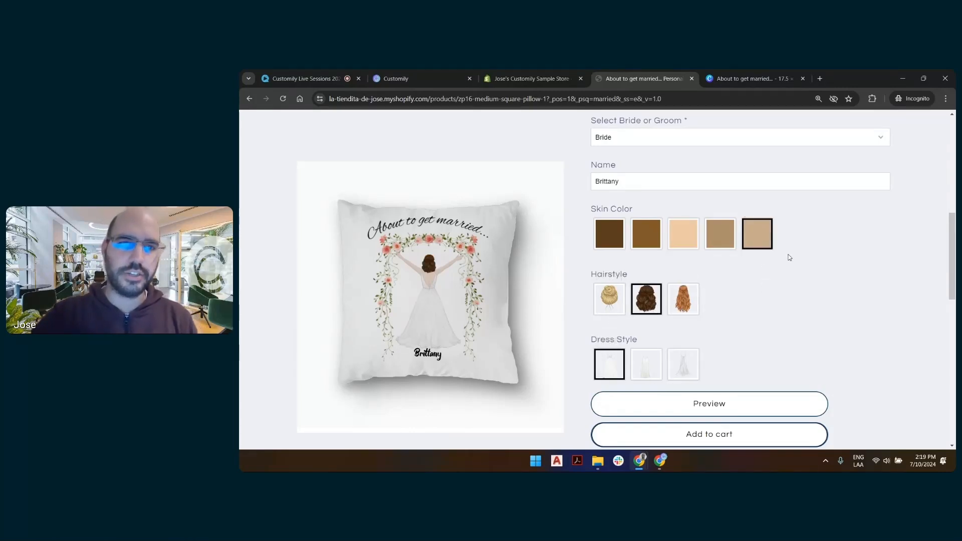
{"action": "left_click", "coordinate": [708, 181]}
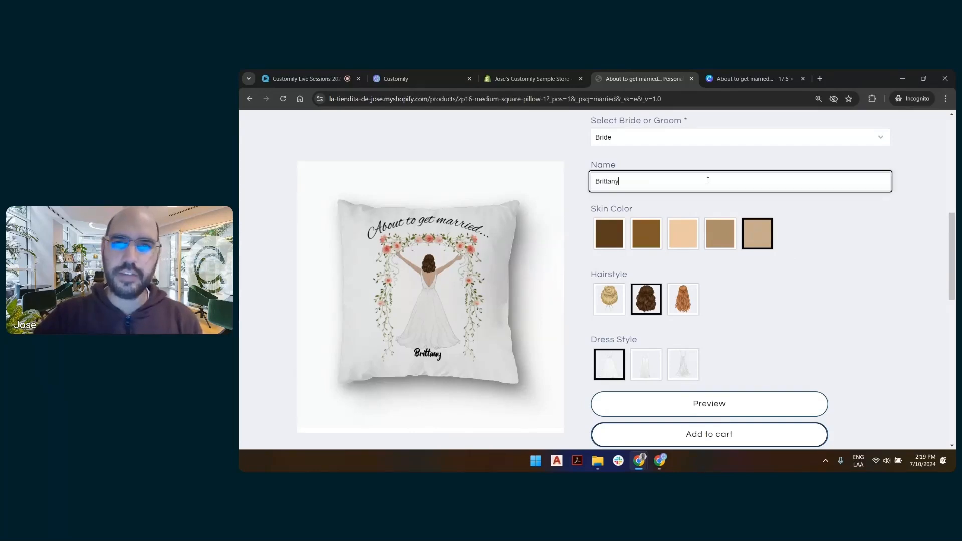
- Change the pillow's character to Groom and enter the groom's first name
{"action": "left_click", "coordinate": [676, 142]}
{"action": "left_click", "coordinate": [674, 159]}
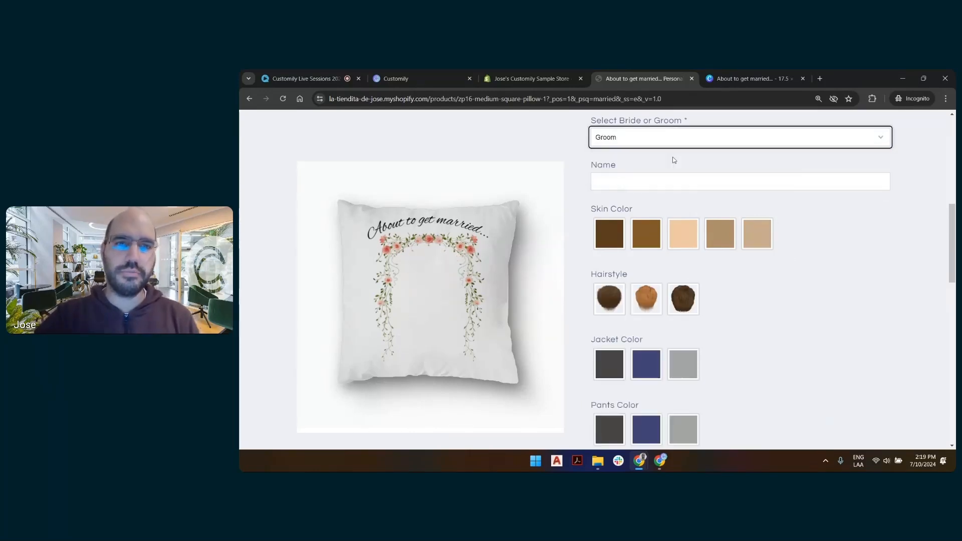
{"action": "left_click", "coordinate": [661, 187]}
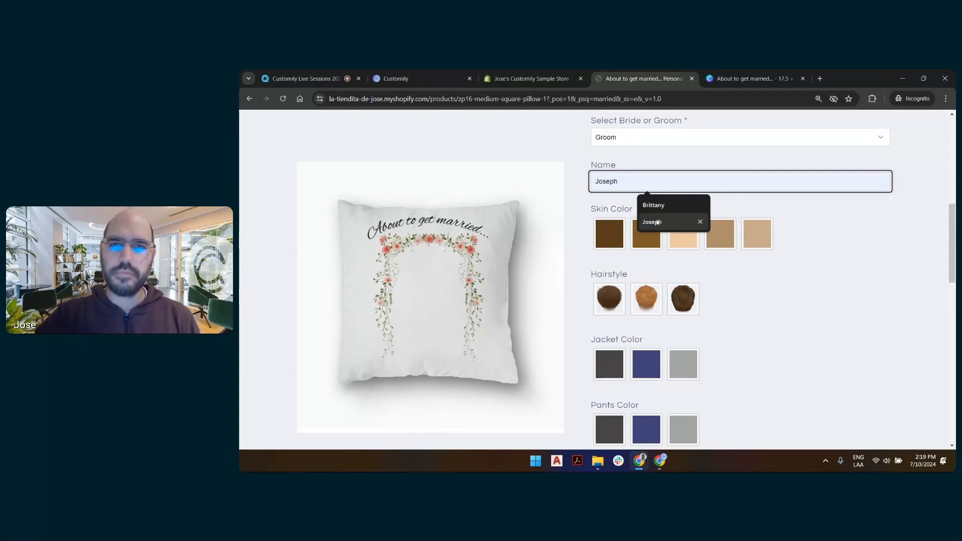
{"action": "left_click", "coordinate": [659, 221]}
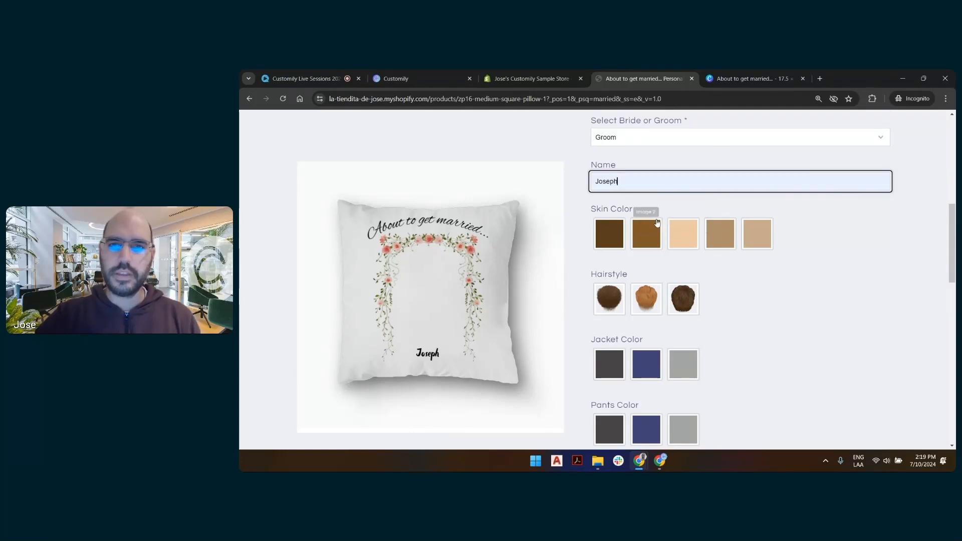
- Give the groom peach skin, a navy jacket and pants, the first brown hairstyle and the lightest grey shoes
{"action": "left_click", "coordinate": [689, 236]}
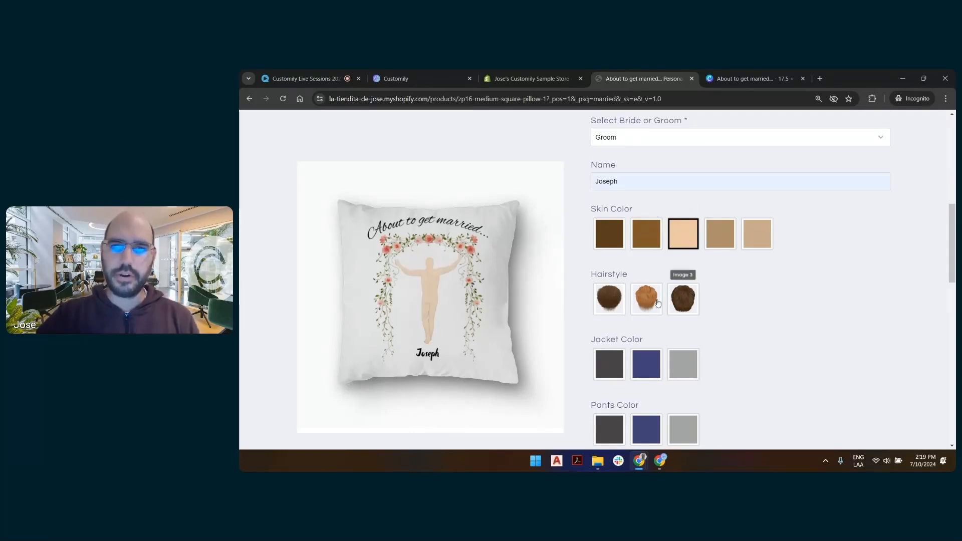
{"action": "left_click", "coordinate": [648, 365]}
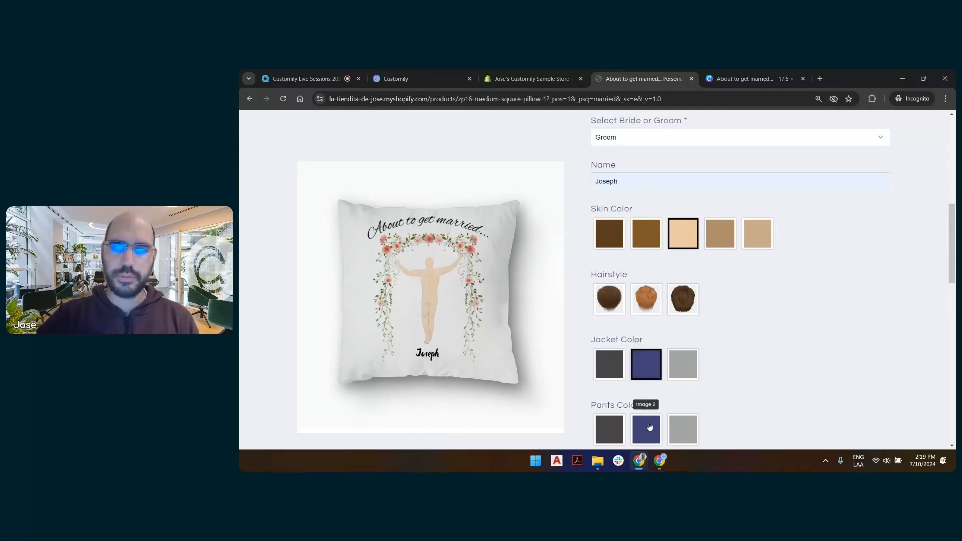
{"action": "left_click", "coordinate": [647, 428]}
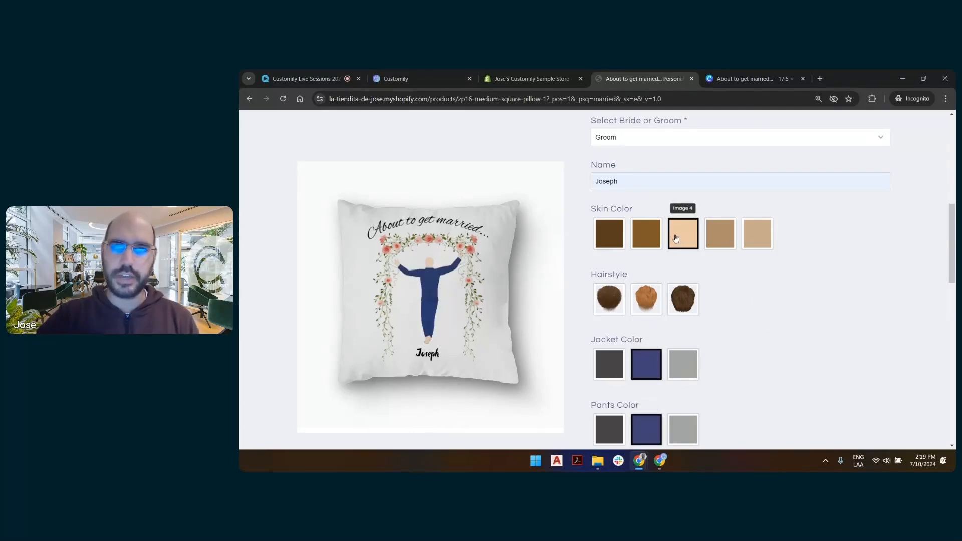
{"action": "left_click", "coordinate": [622, 302]}
{"action": "scroll", "coordinate": [701, 300], "scroll_direction": "down", "scroll_amount": 3}
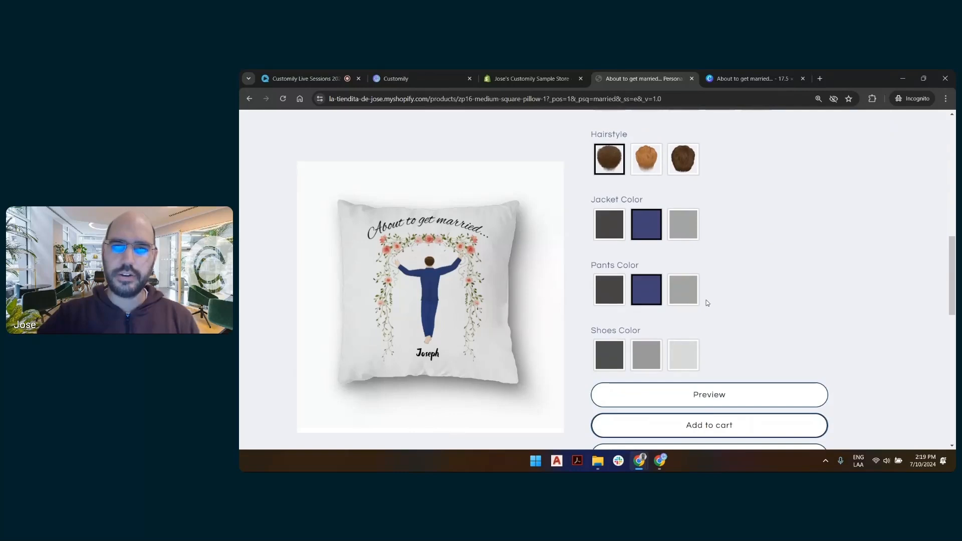
{"action": "left_click", "coordinate": [686, 356]}
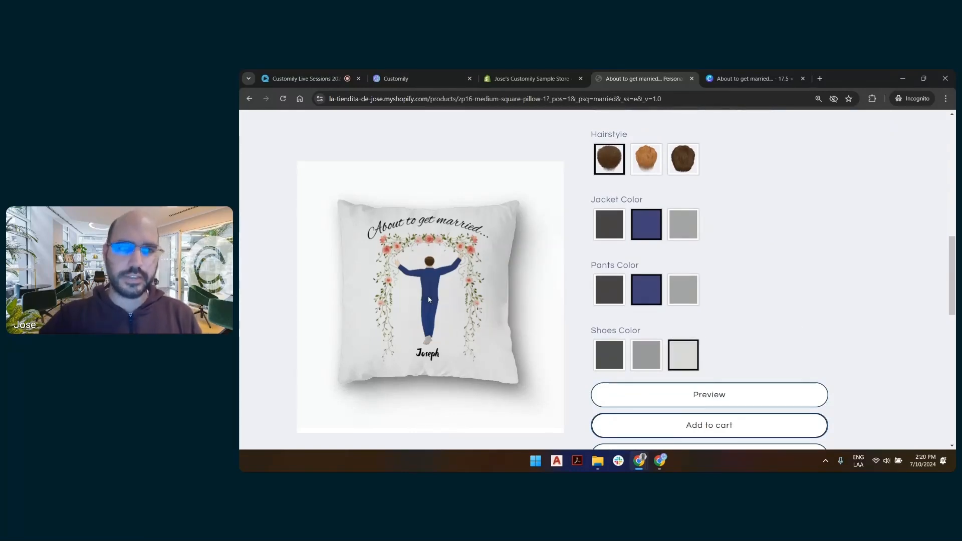
- Preview the personalized groom pillow, close the preview and look over the product page with its options
{"action": "left_click", "coordinate": [691, 399]}
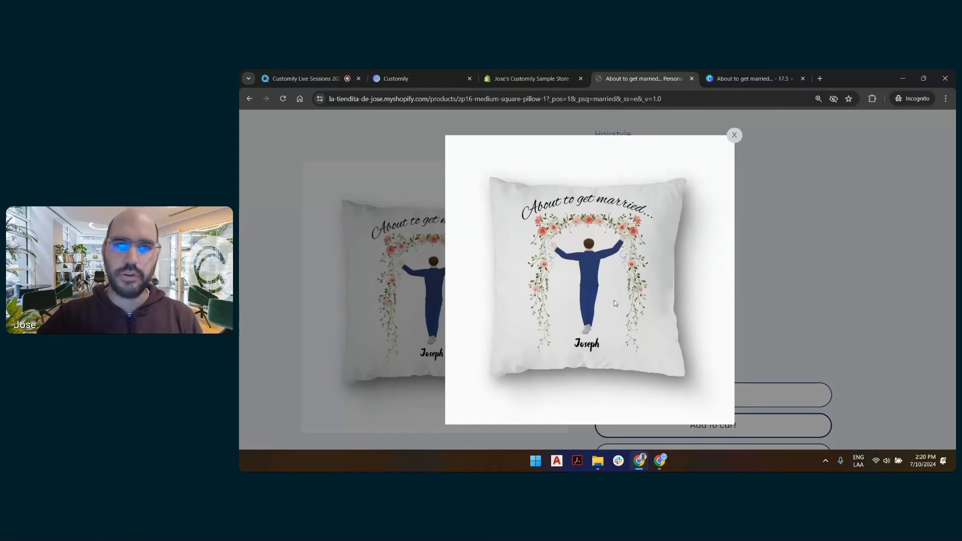
{"action": "left_click", "coordinate": [734, 136]}
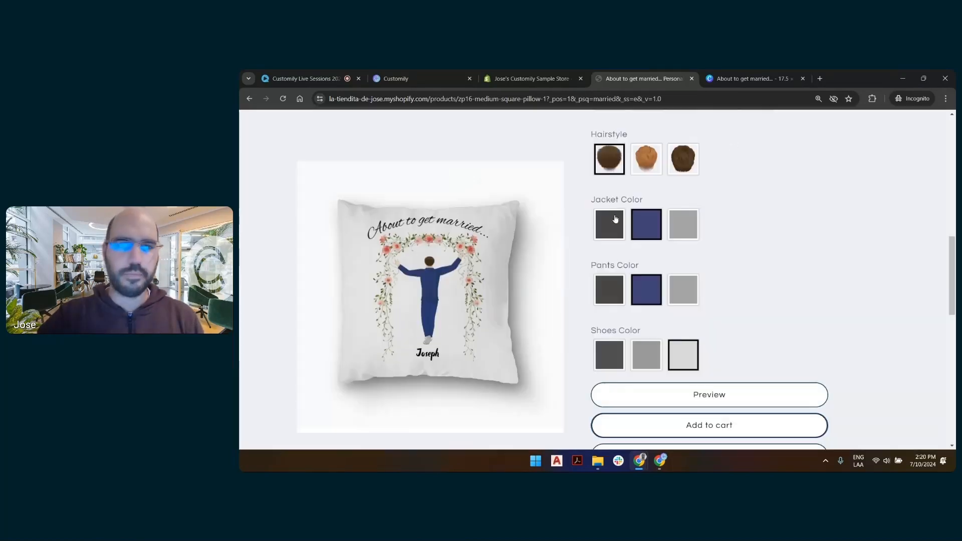
{"action": "scroll", "coordinate": [689, 244], "scroll_direction": "up", "scroll_amount": 15}
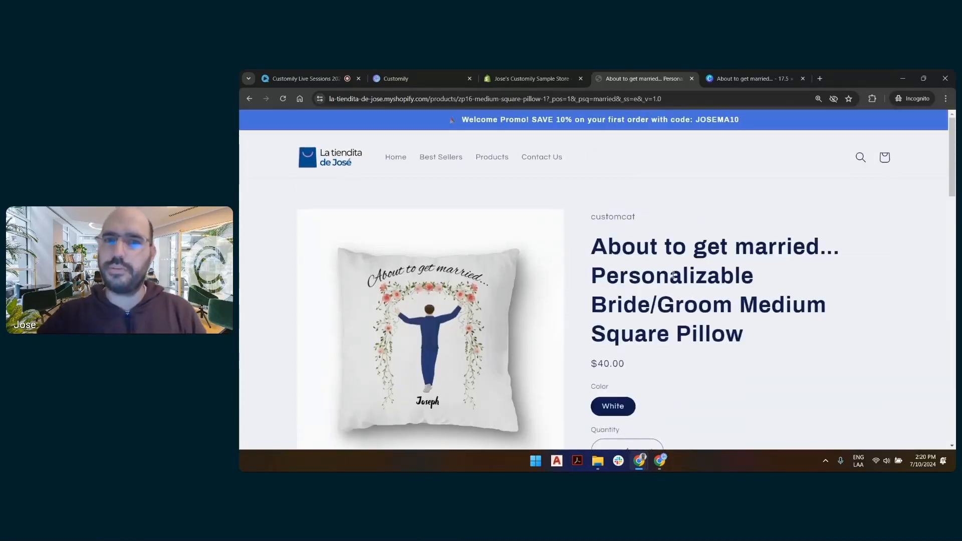
{"action": "scroll", "coordinate": [684, 252], "scroll_direction": "down", "scroll_amount": 2}
{"action": "scroll", "coordinate": [684, 252], "scroll_direction": "down", "scroll_amount": 6}
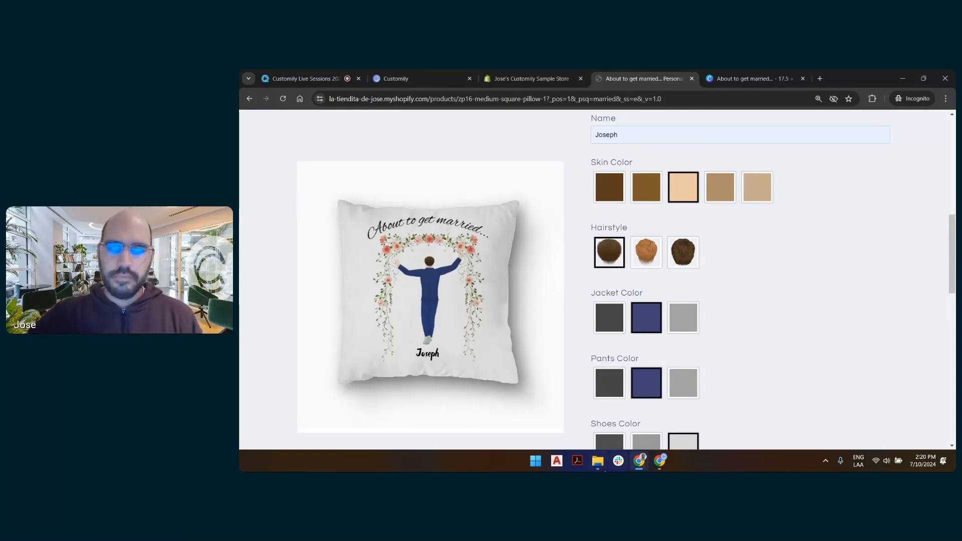
- Switch to File Explorer, open the Man wedding folder inside 7-10 and display its subfolders as large thumbnails
{"action": "mouse_move", "coordinate": [601, 469]}
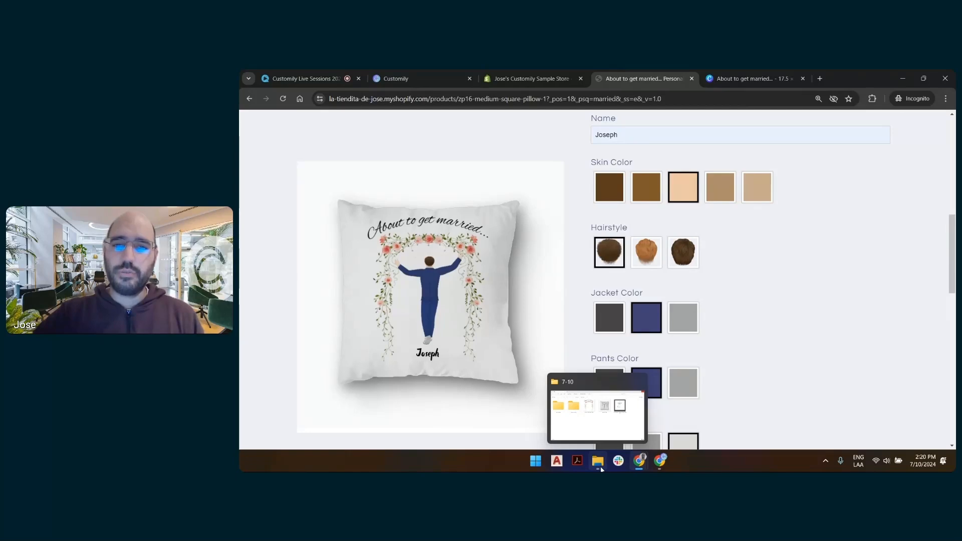
{"action": "left_click", "coordinate": [601, 468]}
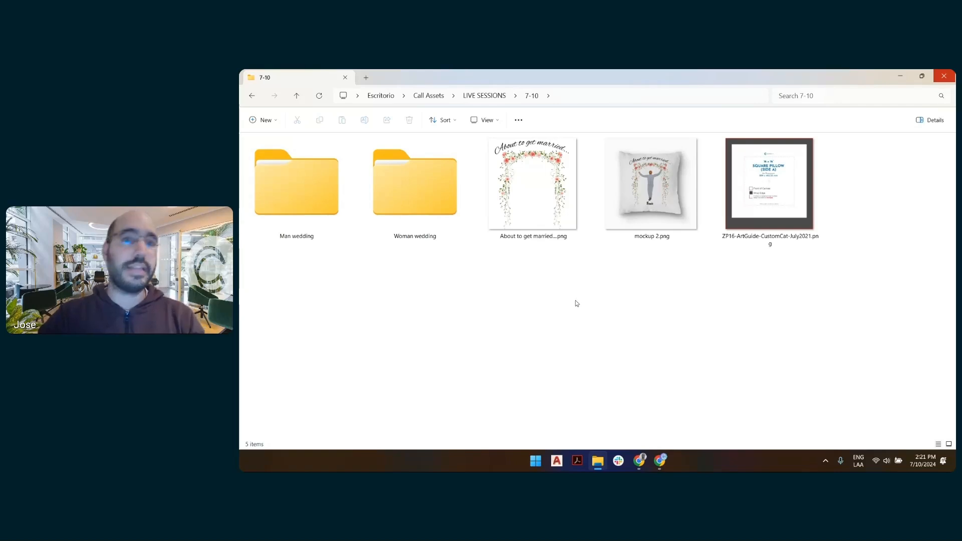
{"action": "left_click", "coordinate": [310, 201]}
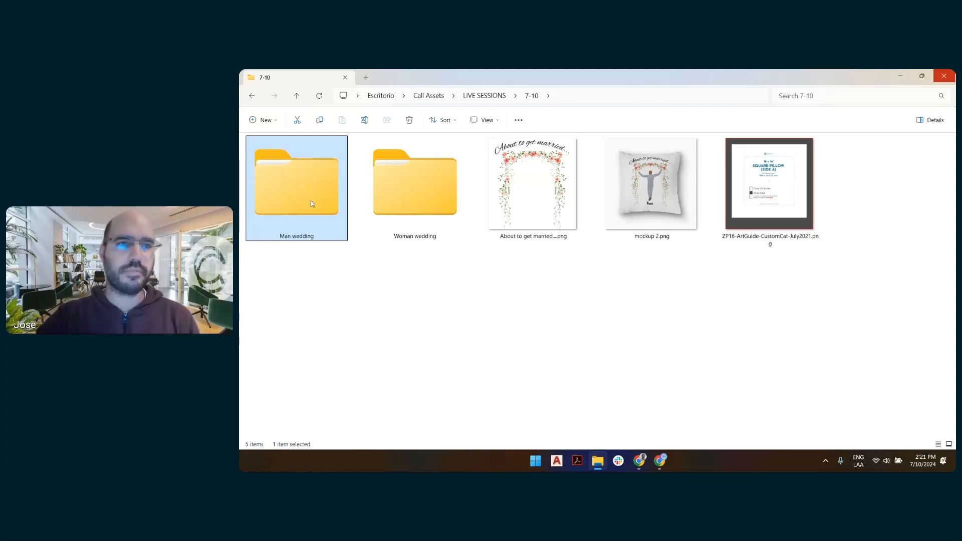
{"action": "double_click", "coordinate": [310, 203]}
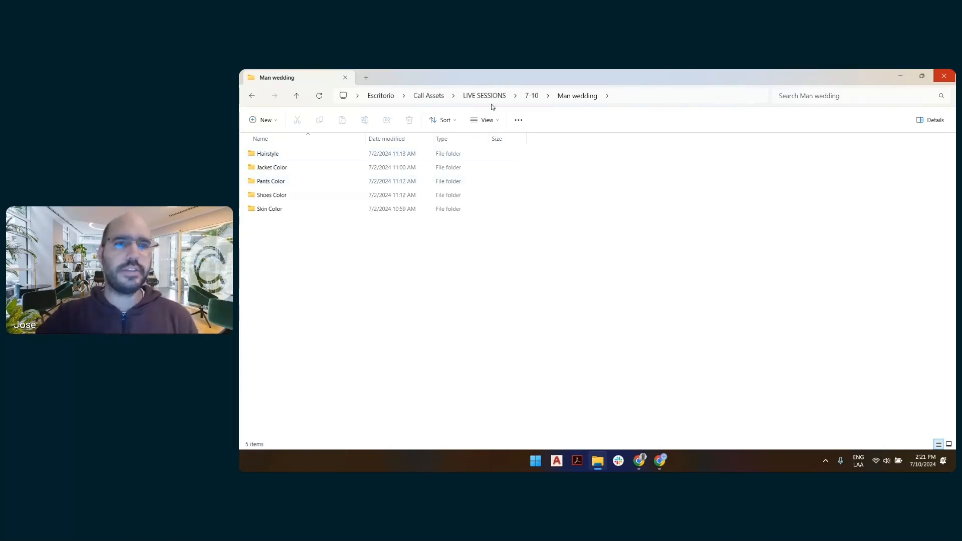
{"action": "left_click", "coordinate": [493, 121]}
{"action": "left_click", "coordinate": [496, 142]}
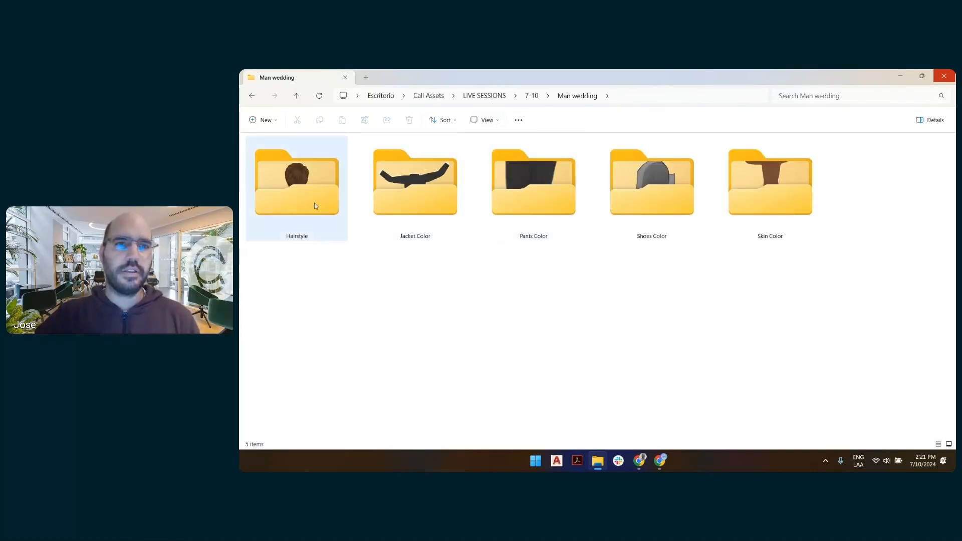
- Open the Skin Color folder inside Man wedding and display its images as large thumbnails
{"action": "left_click", "coordinate": [802, 211]}
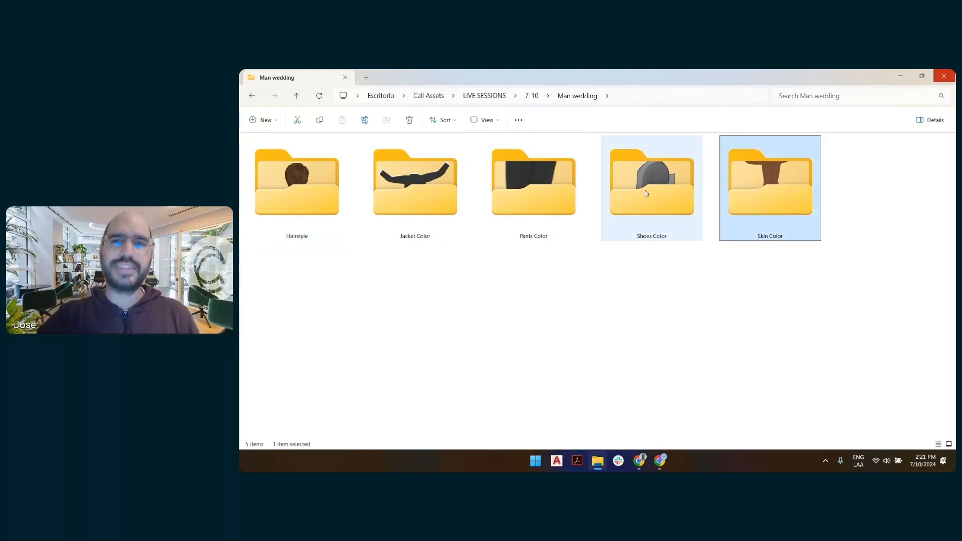
{"action": "mouse_move", "coordinate": [645, 191]}
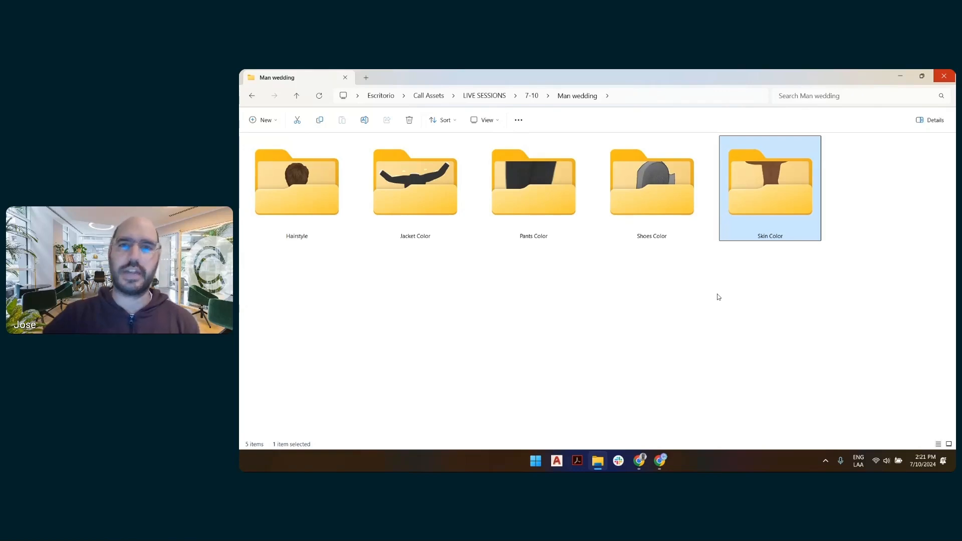
{"action": "double_click", "coordinate": [777, 205]}
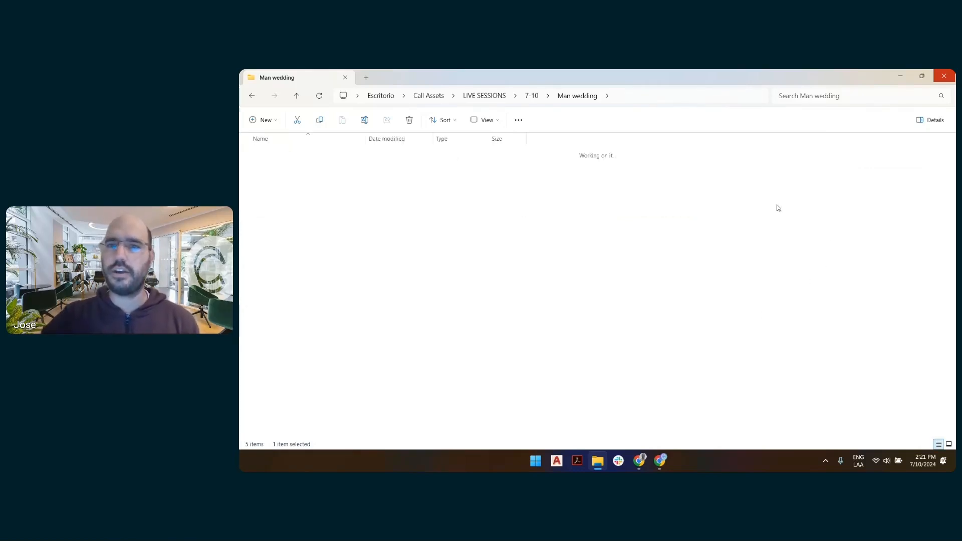
{"action": "left_click", "coordinate": [485, 120]}
{"action": "left_click", "coordinate": [483, 157]}
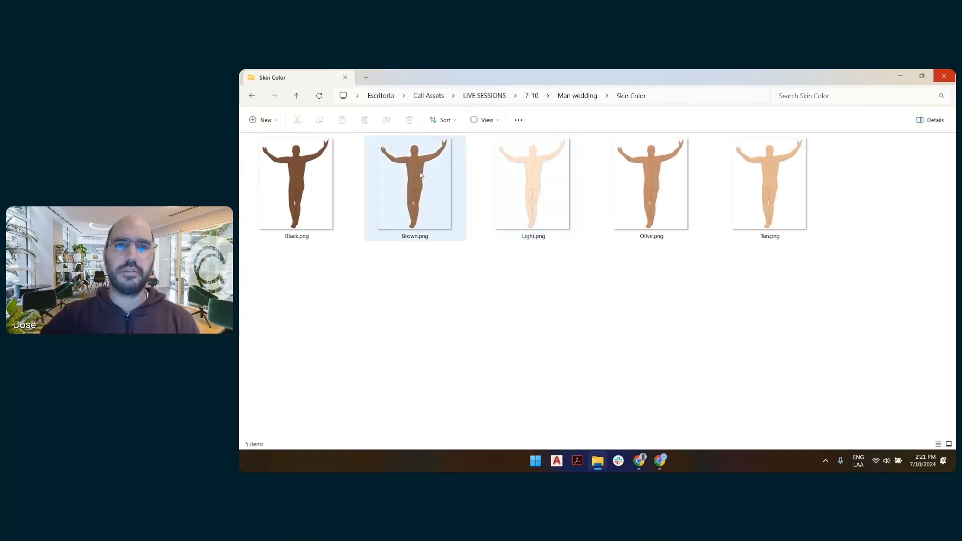
- Return to Man wedding, open the Shoes Color folder and display its images as large thumbnails
{"action": "left_click", "coordinate": [569, 96]}
{"action": "double_click", "coordinate": [651, 186]}
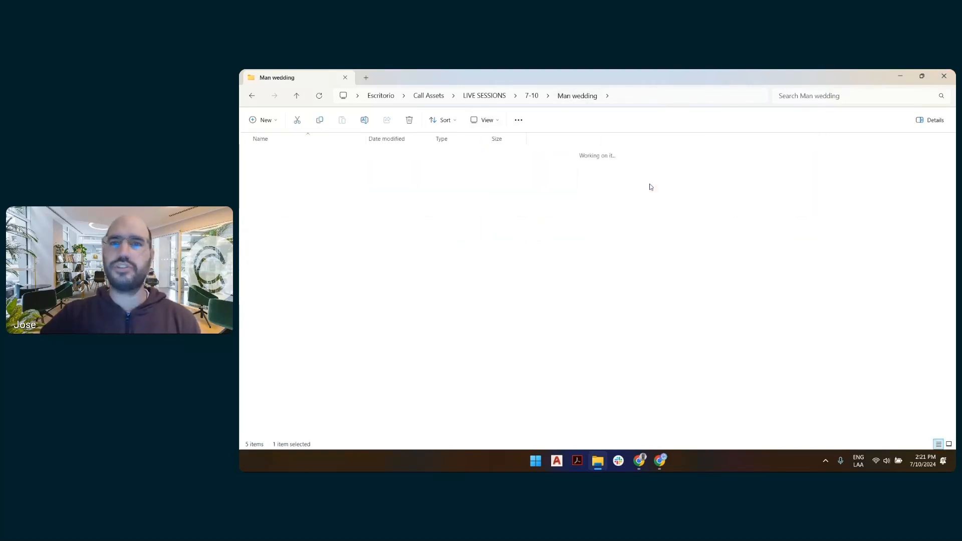
{"action": "left_click", "coordinate": [486, 120]}
{"action": "left_click", "coordinate": [502, 145]}
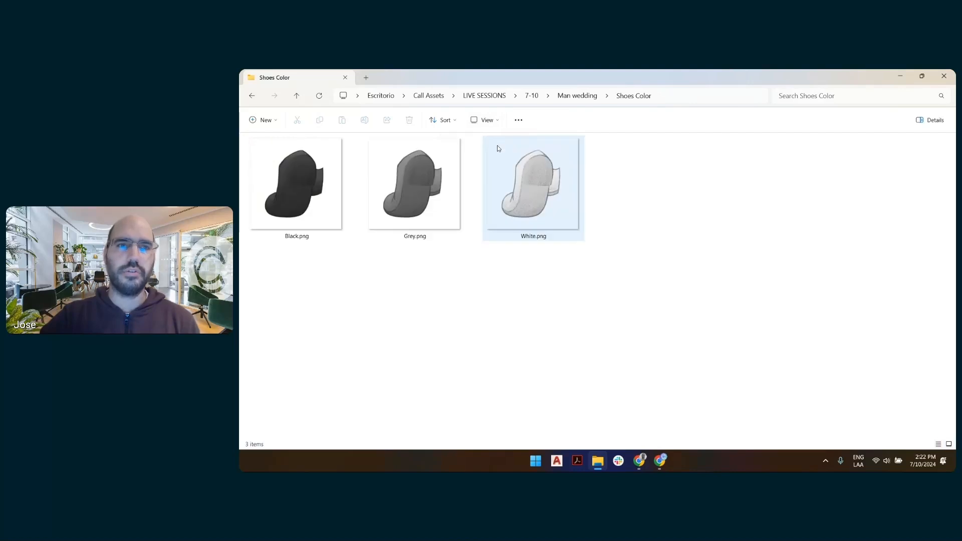
- Return to Man wedding, open the Hairstyle folder and enlarge its image thumbnails
{"action": "left_click", "coordinate": [581, 95]}
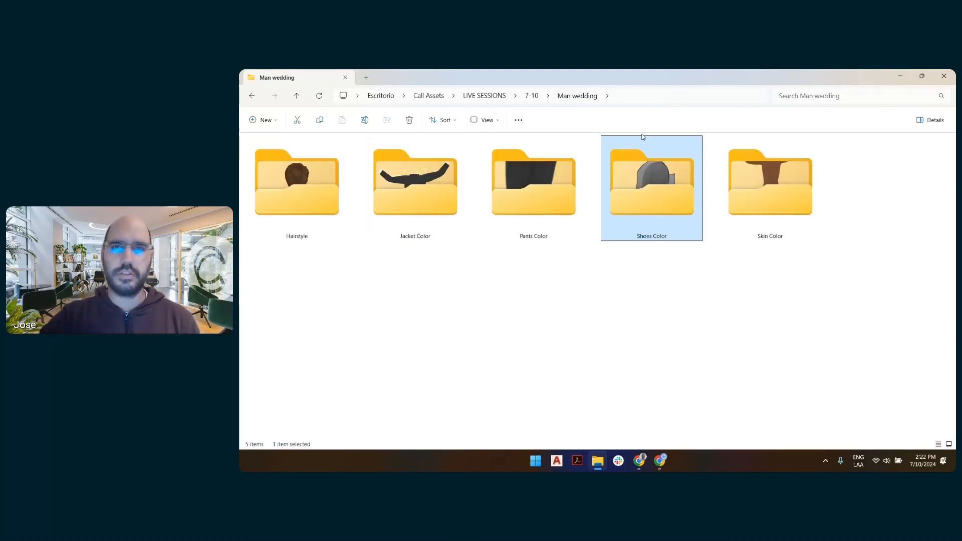
{"action": "left_click", "coordinate": [528, 175]}
{"action": "left_click", "coordinate": [446, 170]}
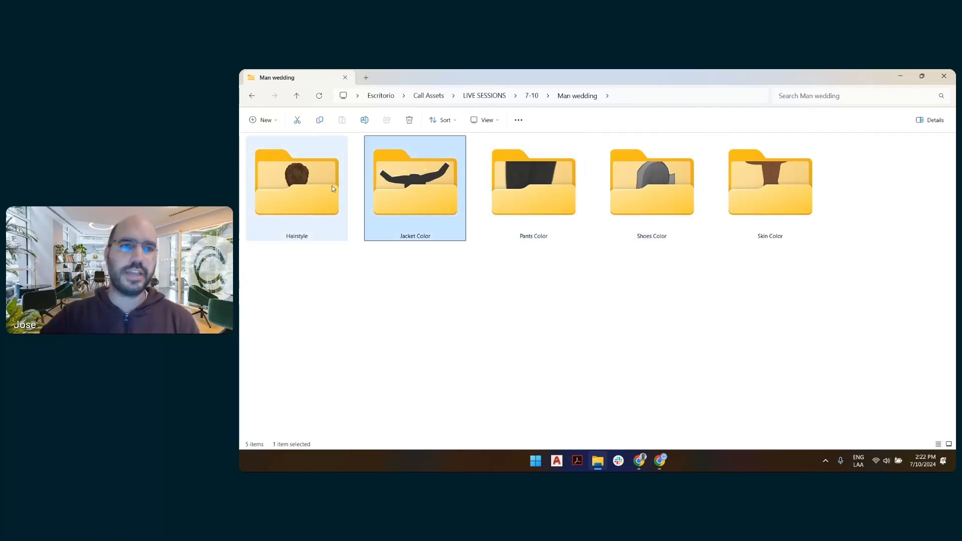
{"action": "left_click", "coordinate": [332, 189]}
{"action": "double_click", "coordinate": [331, 188]}
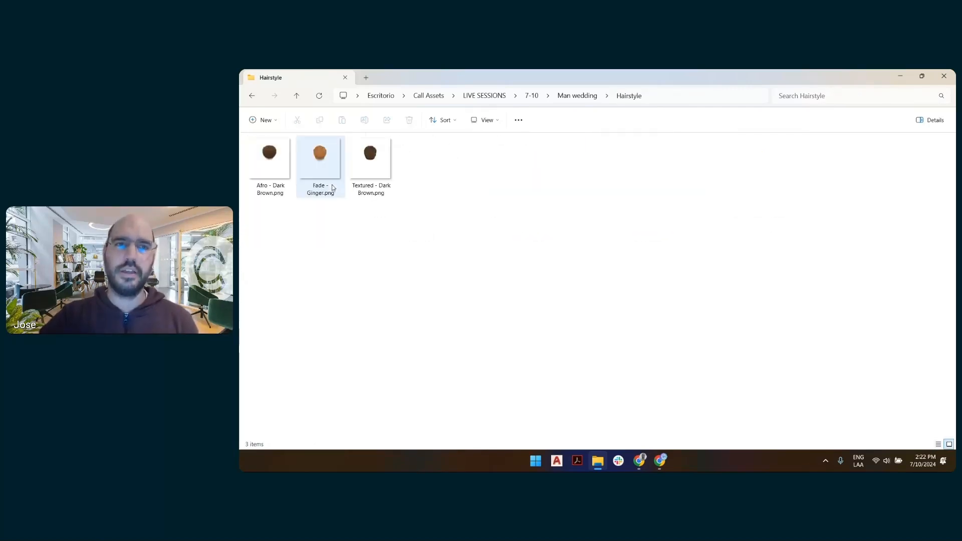
{"action": "left_click", "coordinate": [486, 120]}
{"action": "left_click", "coordinate": [504, 145]}
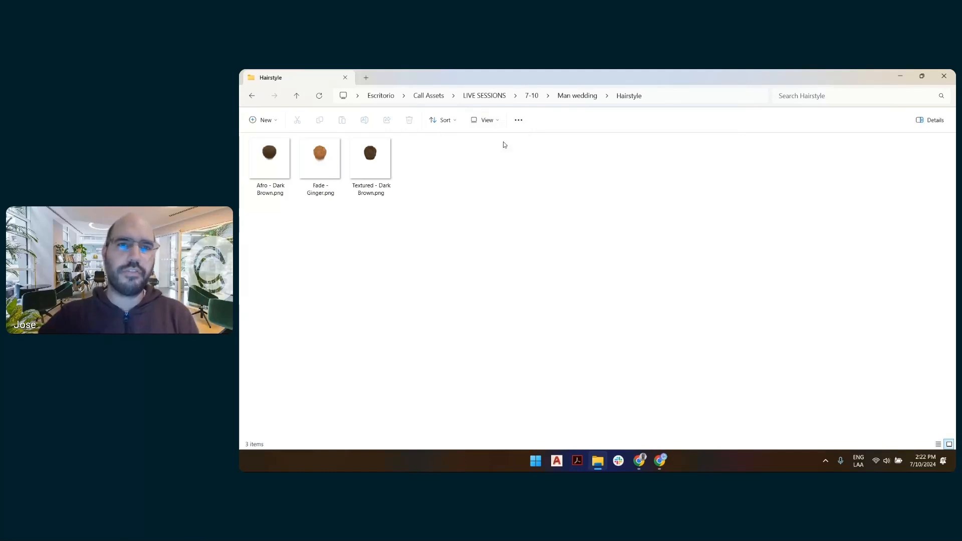
- Duplicate all three hairstyle images twice within the Hairstyle folder
{"action": "left_click_drag", "start_coordinate": [684, 208], "coordinate": [323, 251]}
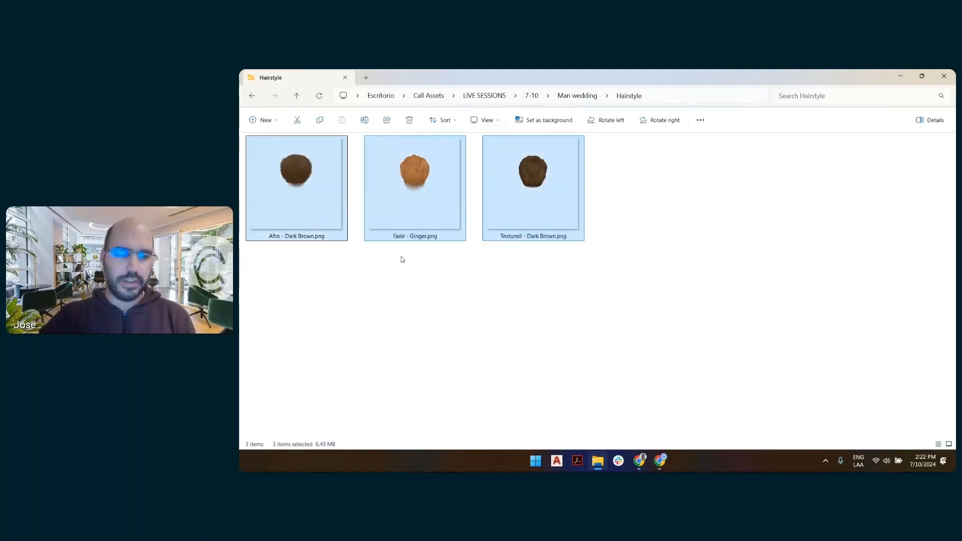
{"action": "key", "text": "ctrl+c"}
{"action": "key", "text": "ctrl+v"}
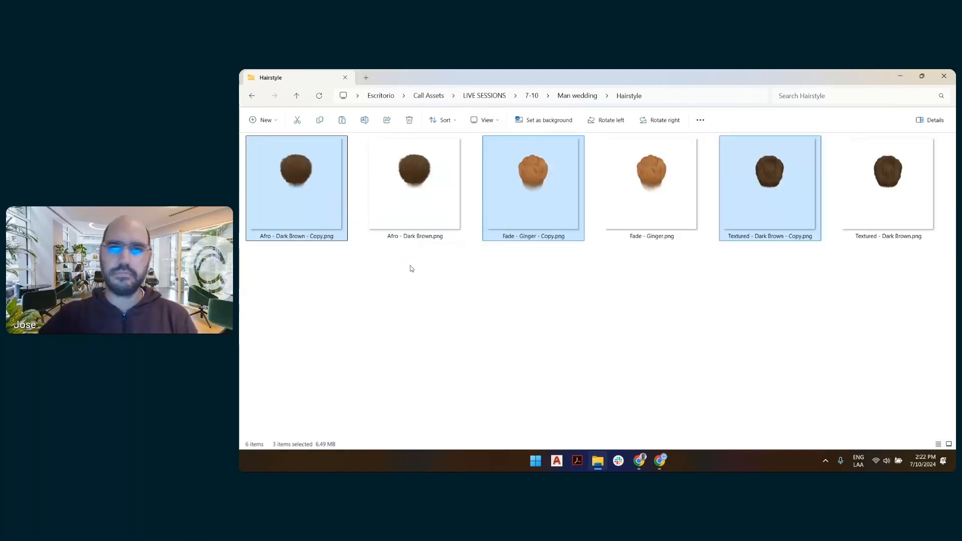
{"action": "key", "text": "ctrl+v"}
{"action": "left_click", "coordinate": [628, 317]}
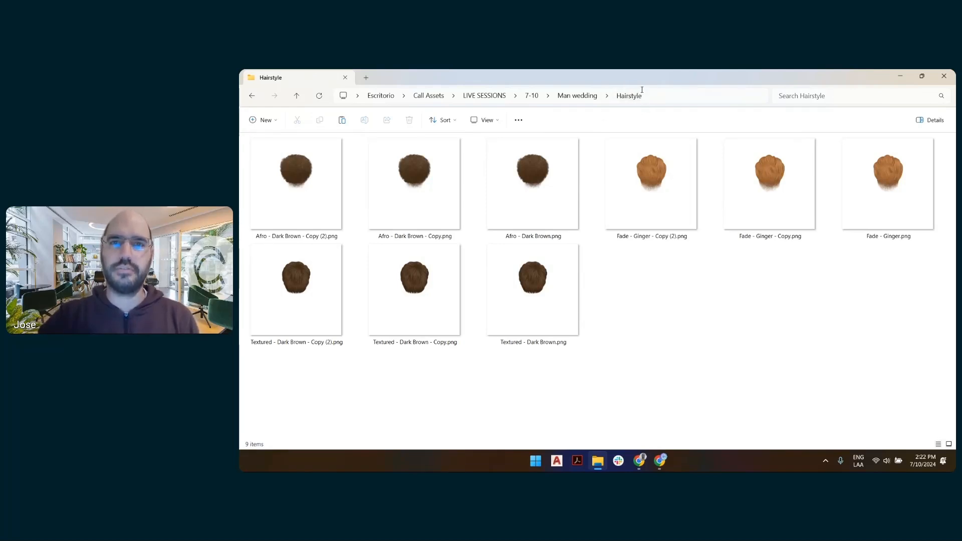
- Create a folder named Curly inside the Hairstyle folder
{"action": "left_click", "coordinate": [594, 95]}
{"action": "double_click", "coordinate": [309, 167]}
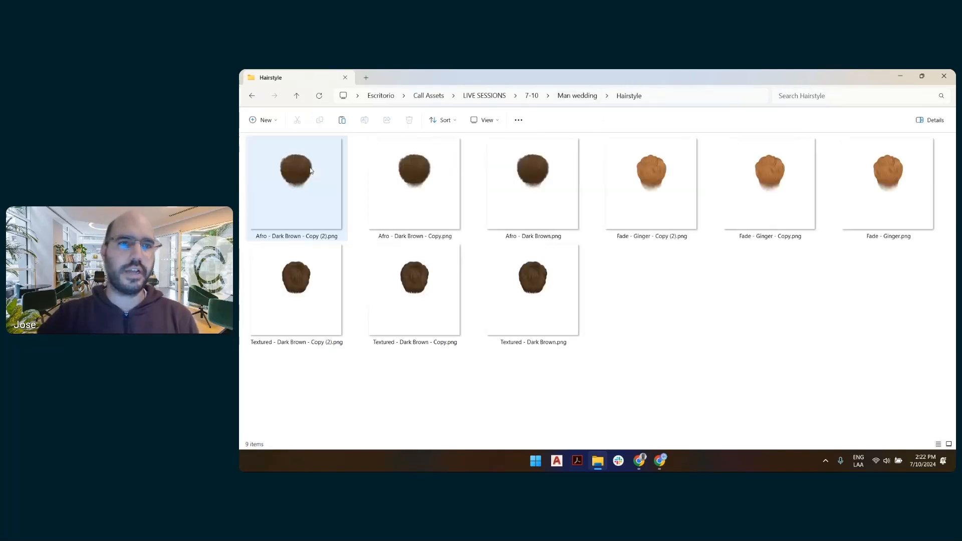
{"action": "left_click", "coordinate": [266, 120]}
{"action": "left_click", "coordinate": [273, 140]}
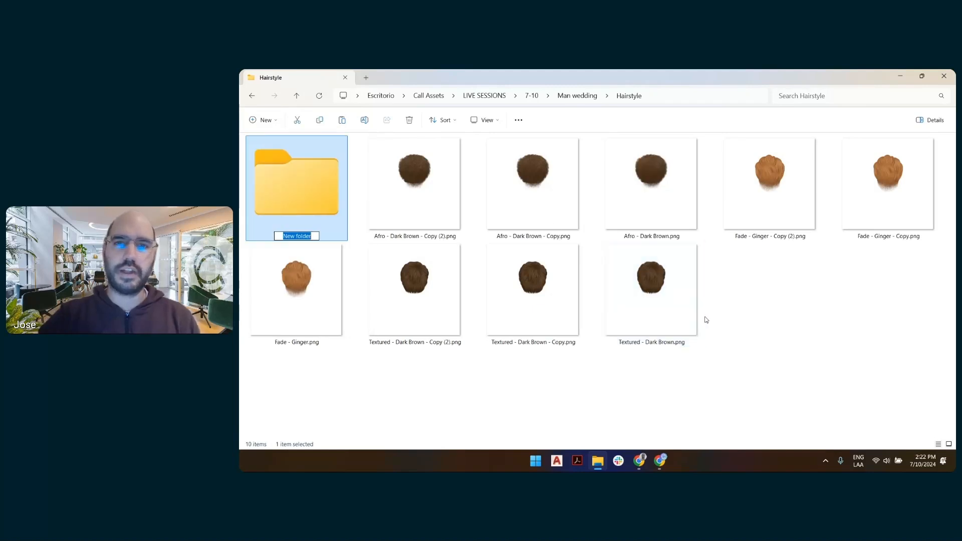
{"action": "type", "text": "Curly"}
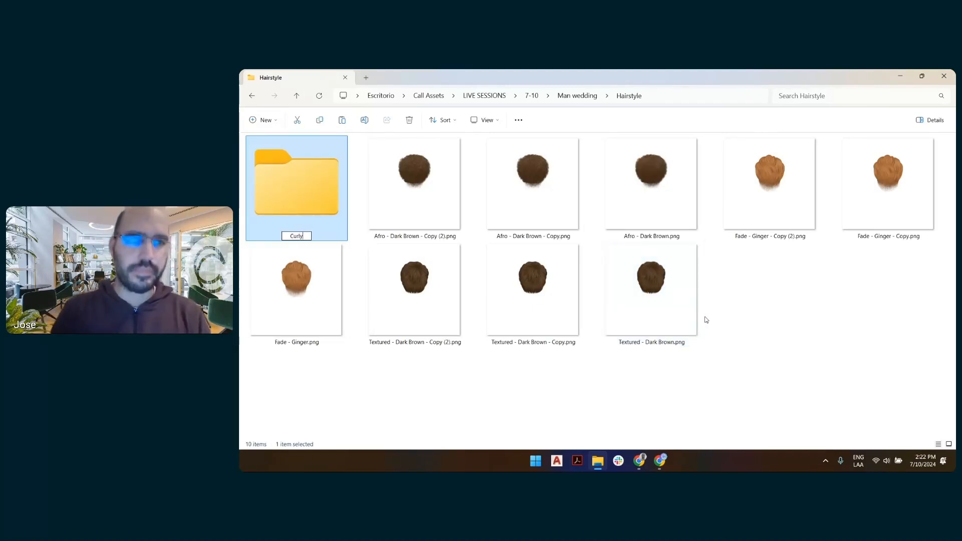
{"action": "key", "text": "Return"}
- Create another folder named Long straight inside the Hairstyle folder
{"action": "left_click", "coordinate": [265, 120]}
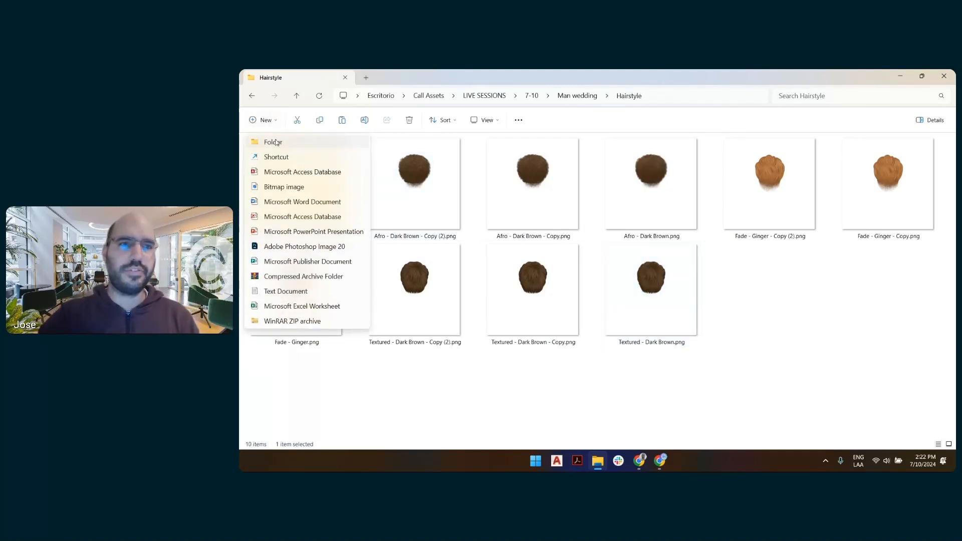
{"action": "left_click", "coordinate": [273, 141]}
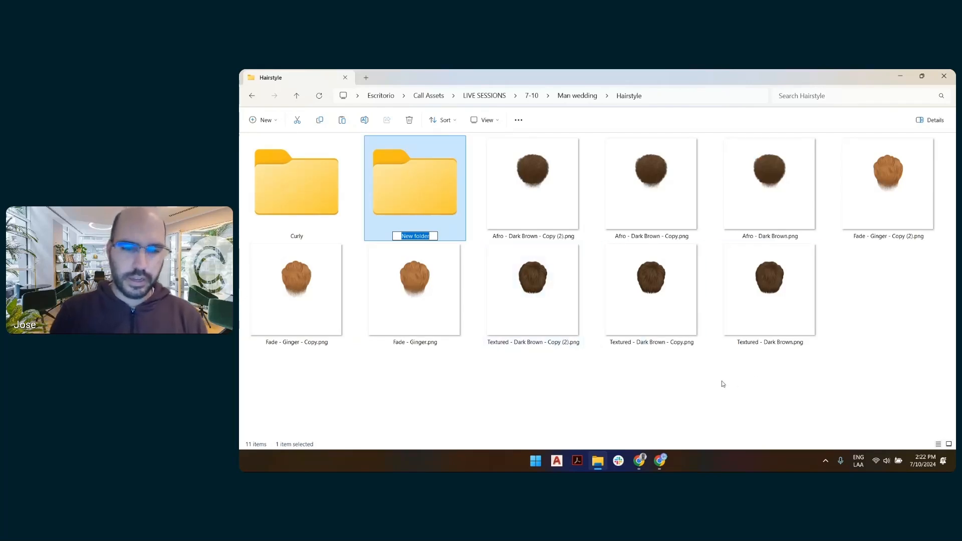
{"action": "type", "text": "Long s"}
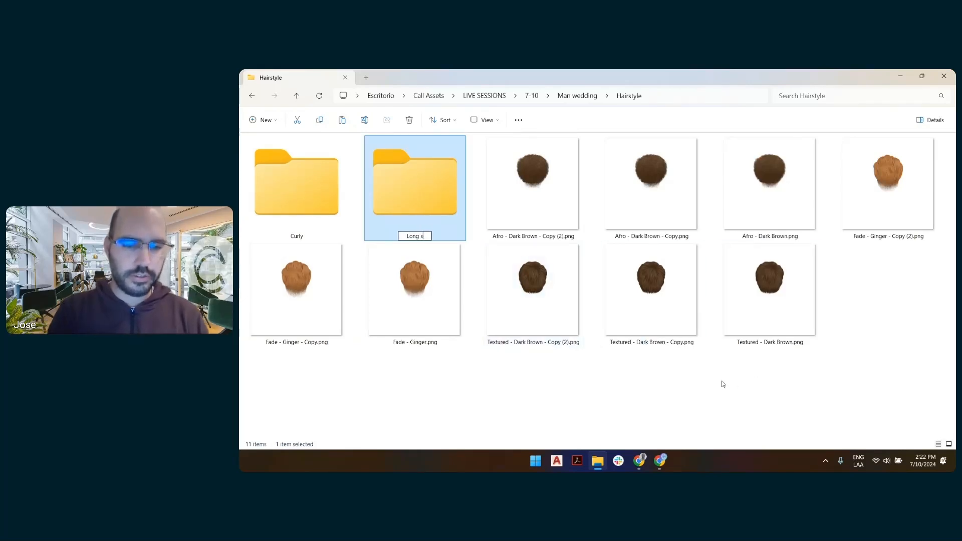
{"action": "type", "text": "tright"}
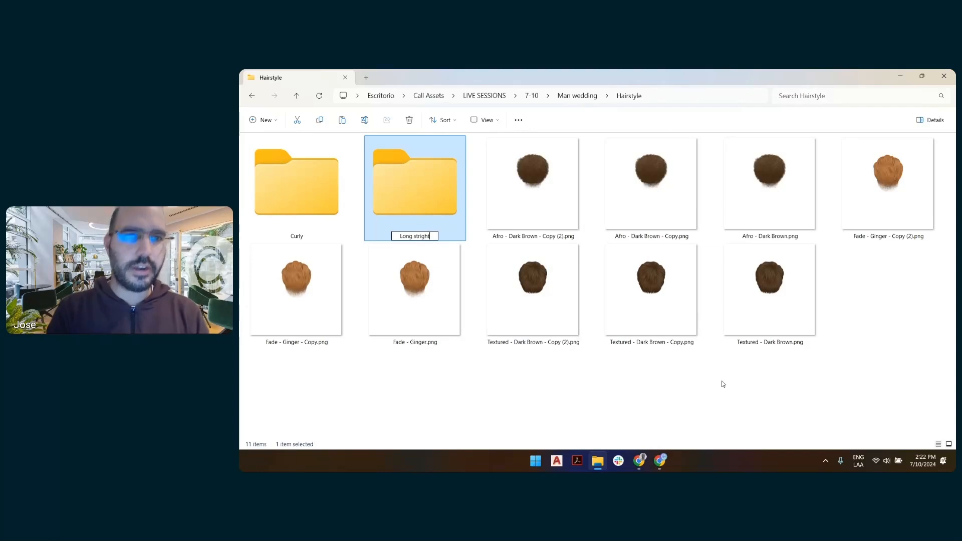
{"action": "key", "text": "Return"}
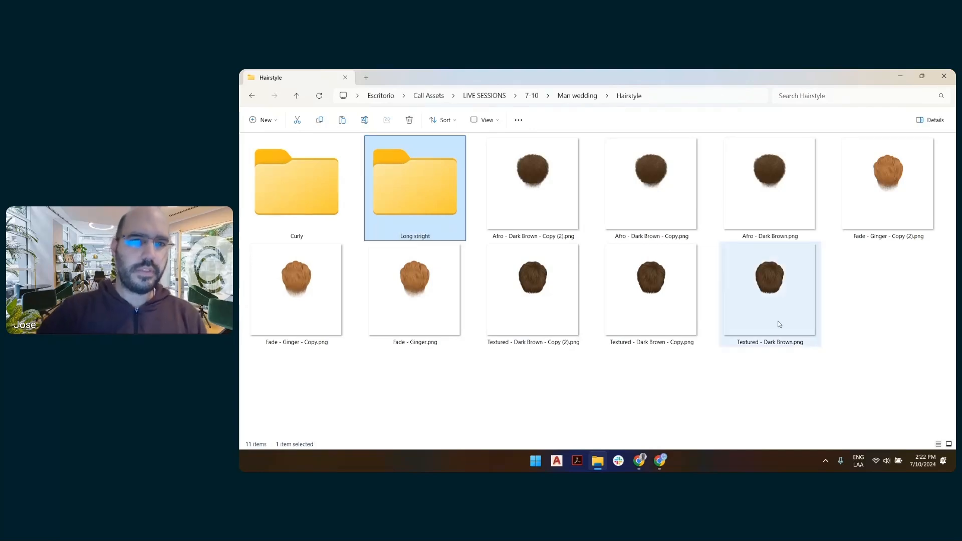
{"action": "left_click", "coordinate": [420, 237]}
{"action": "left_click", "coordinate": [421, 237]}
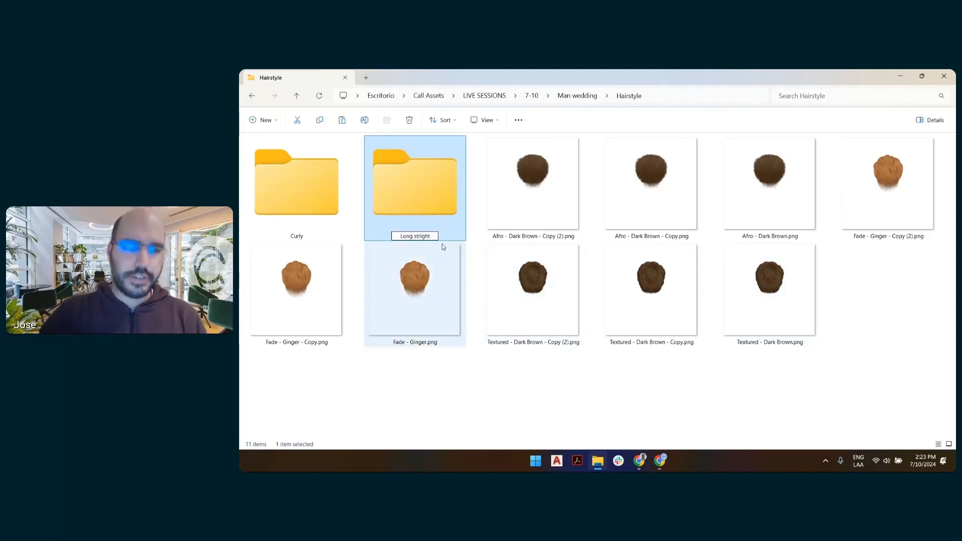
{"action": "type", "text": "a"}
{"action": "key", "text": "Return"}
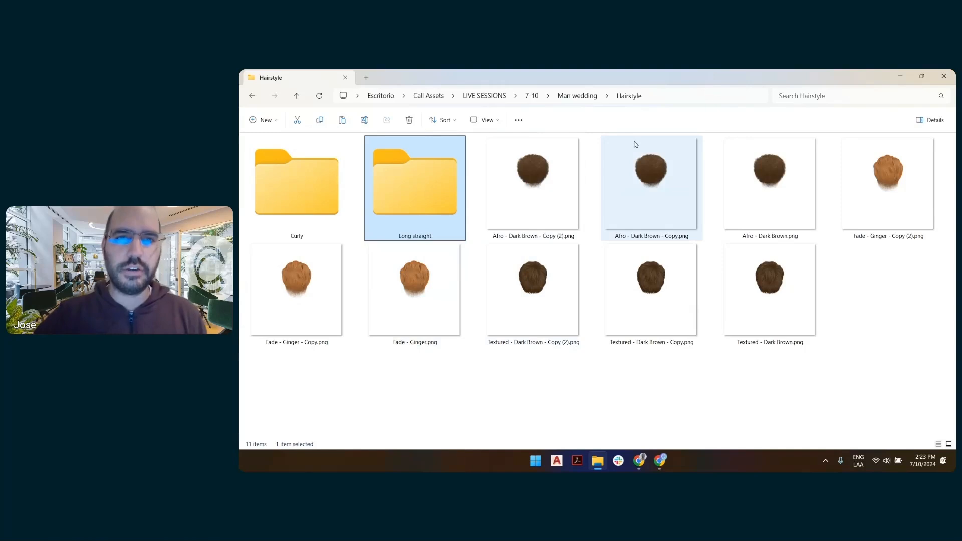
- Move the Afro, Fade and Textured images ending in "Copy (2)" into the Long straight folder
{"action": "left_click", "coordinate": [540, 195]}
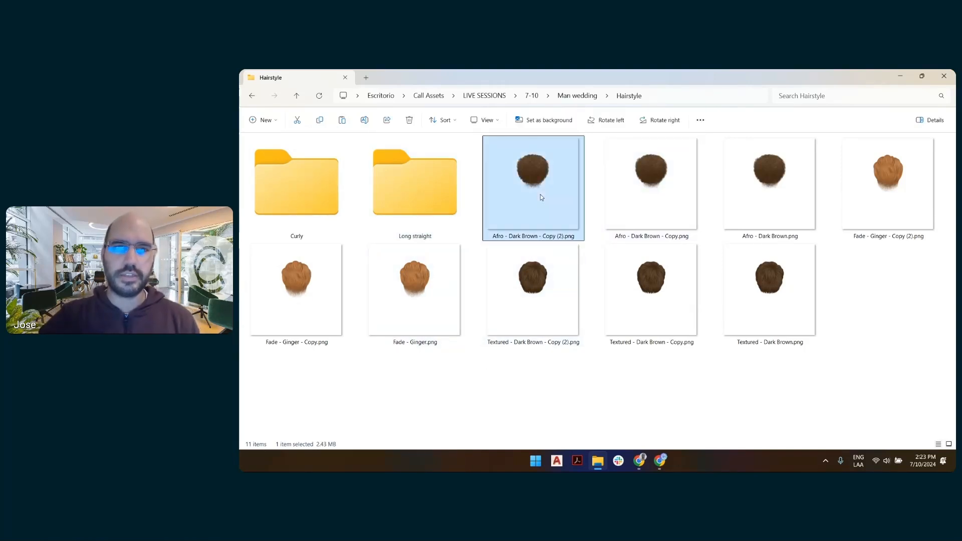
{"action": "left_click", "coordinate": [894, 190], "text": "ctrl"}
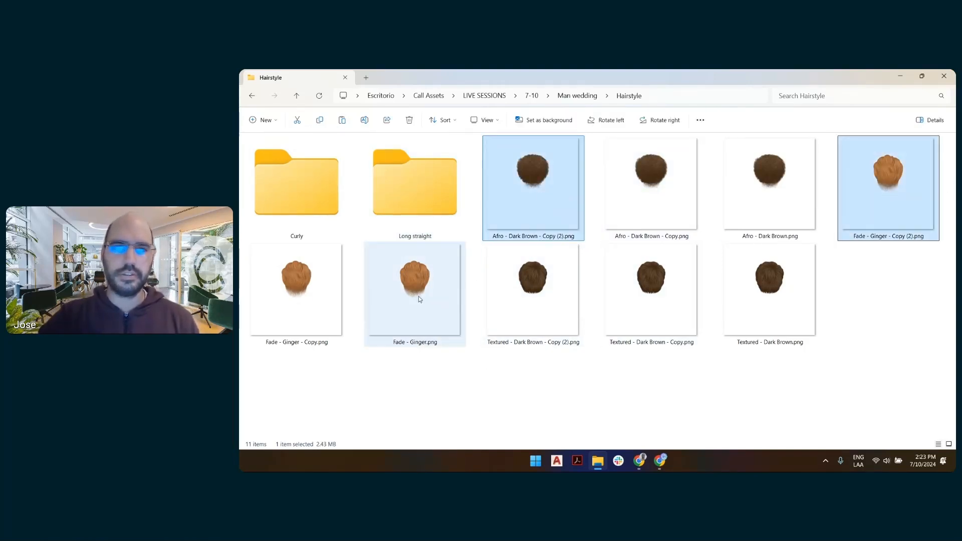
{"action": "left_click", "coordinate": [526, 288], "text": "ctrl"}
{"action": "left_click_drag", "start_coordinate": [538, 188], "coordinate": [421, 191]}
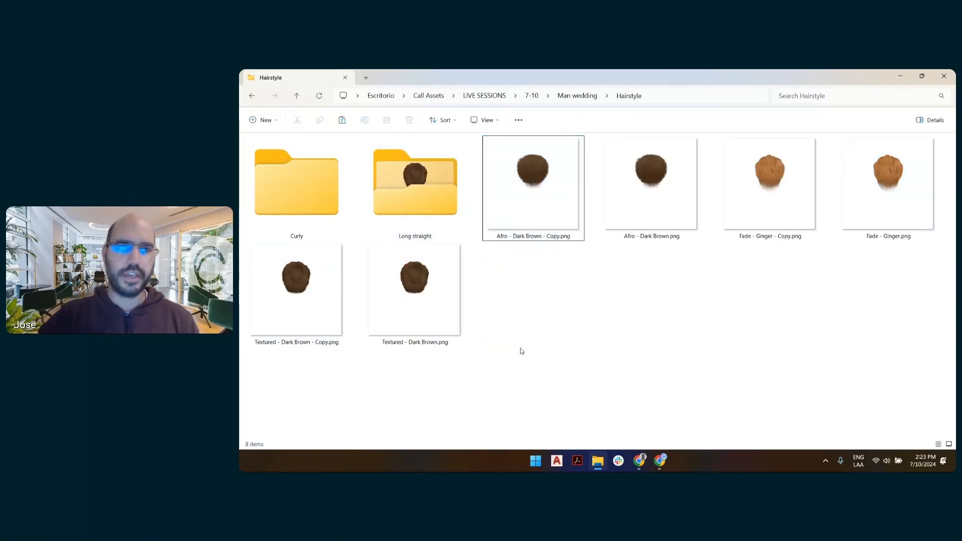
- Move the Afro, Fade and Textured images ending in "Copy" into the Curly folder
{"action": "left_click", "coordinate": [535, 198]}
{"action": "left_click", "coordinate": [761, 193], "text": "ctrl"}
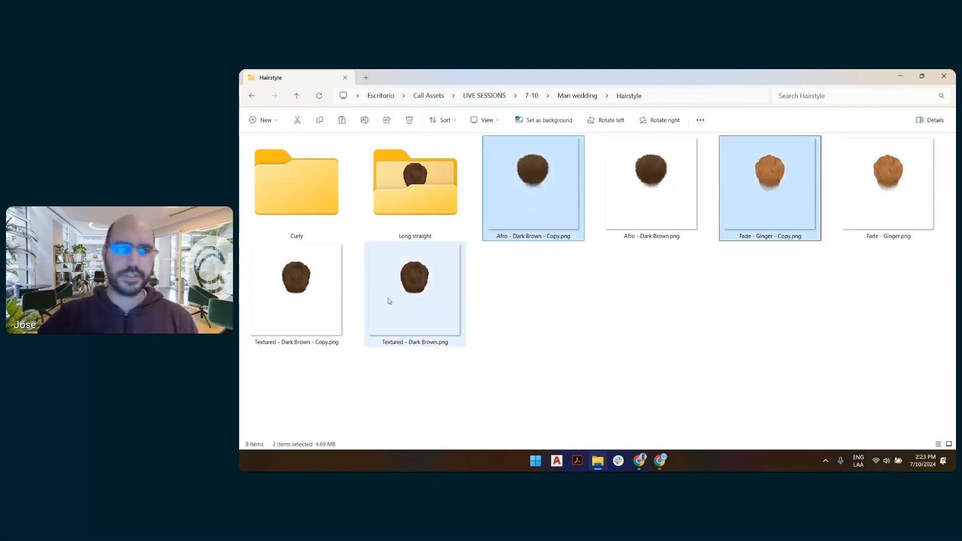
{"action": "left_click", "coordinate": [301, 296], "text": "ctrl"}
{"action": "left_click_drag", "start_coordinate": [528, 197], "coordinate": [295, 207]}
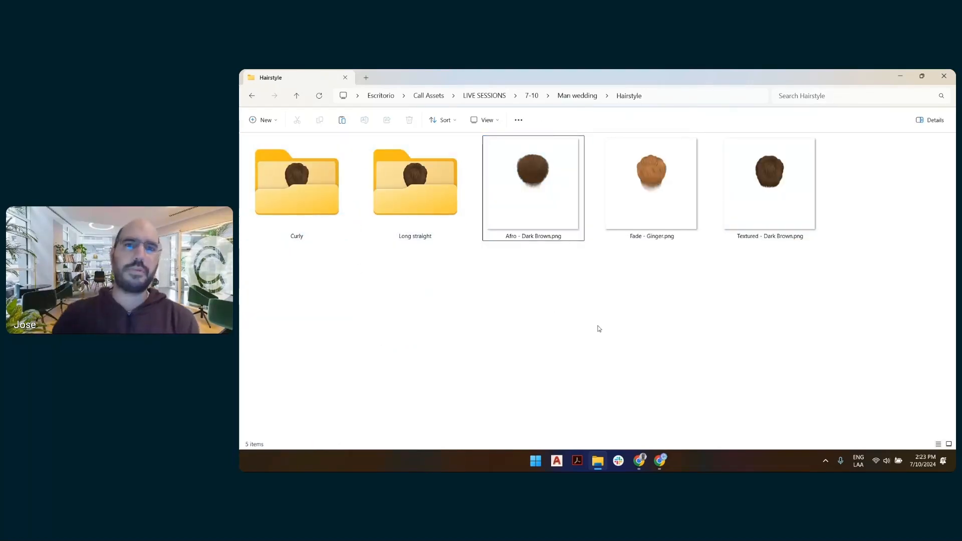
- Create a folder named short hair in Hairstyle and move the three original hairstyle images into it
{"action": "left_click", "coordinate": [266, 121]}
{"action": "left_click", "coordinate": [273, 140]}
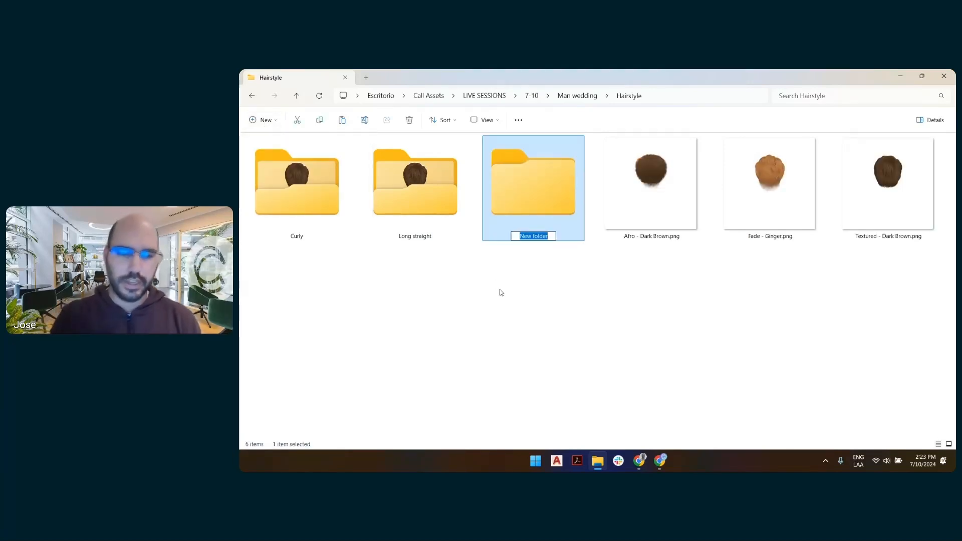
{"action": "type", "text": "shor"}
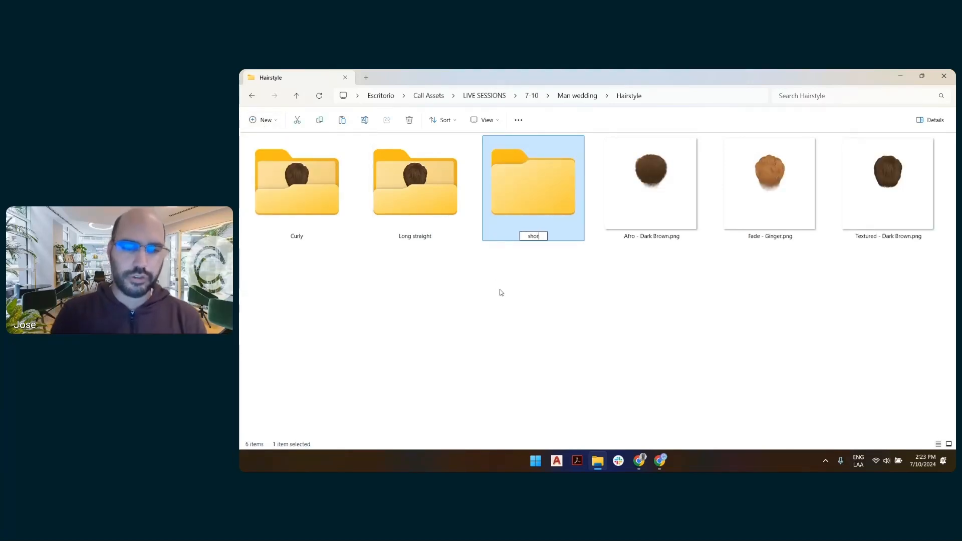
{"action": "type", "text": "t hair"}
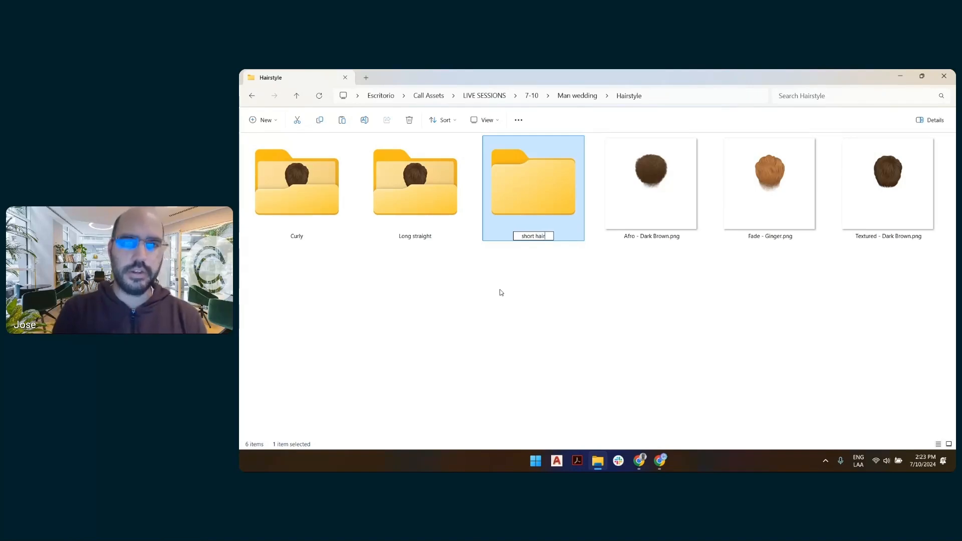
{"action": "key", "text": "Return"}
{"action": "left_click_drag", "start_coordinate": [887, 291], "coordinate": [546, 186]}
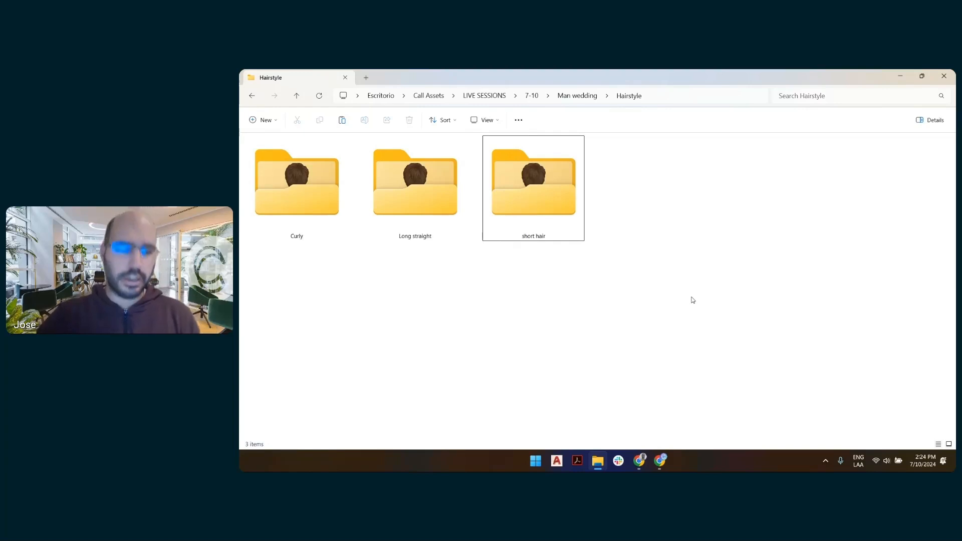
- Undo the move into short hair and delete the Curly, Long straight and short hair folders
{"action": "key", "text": "ctrl+z"}
{"action": "left_click_drag", "start_coordinate": [549, 290], "coordinate": [293, 213]}
{"action": "key", "text": "Delete"}
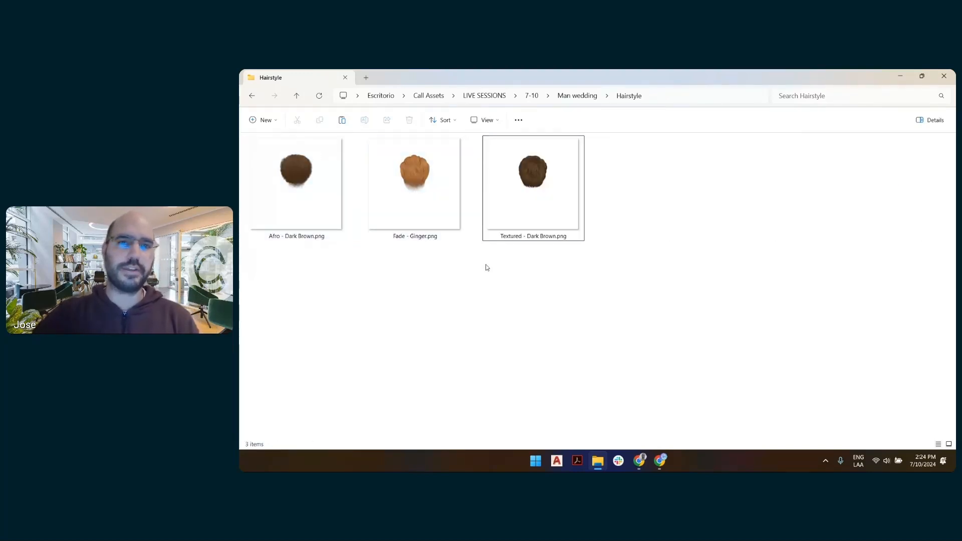
- Go back up to the 7-10 folder and select the Woman wedding folder
{"action": "left_click", "coordinate": [574, 98]}
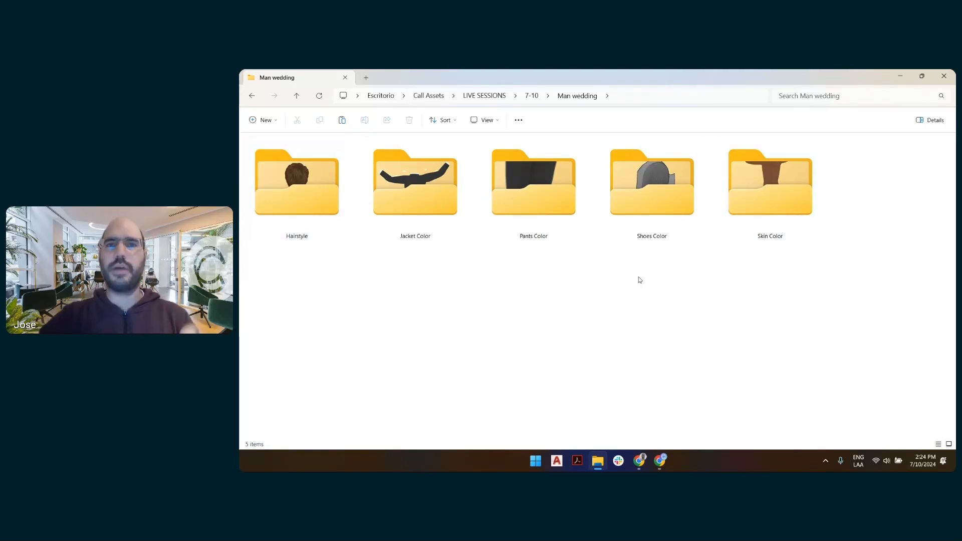
{"action": "left_click", "coordinate": [532, 95]}
{"action": "left_click", "coordinate": [394, 180]}
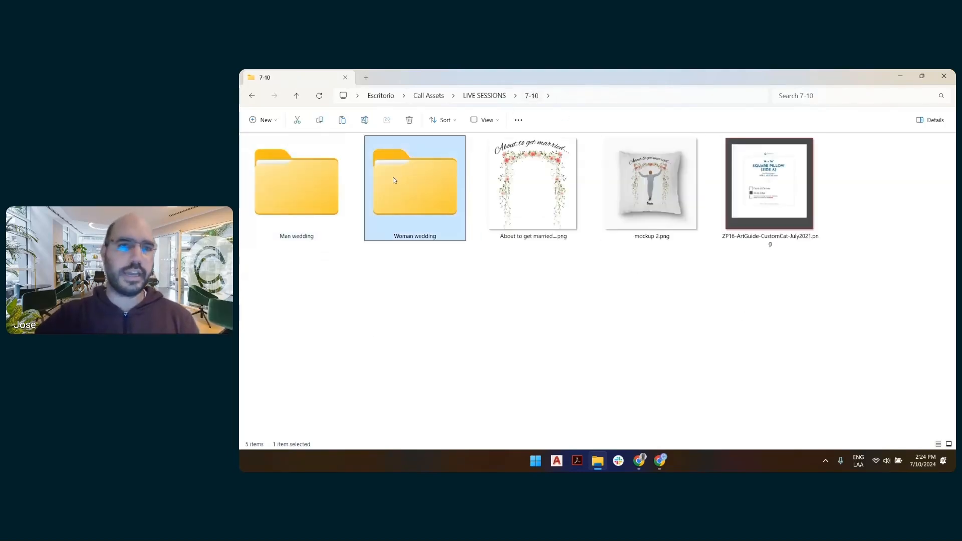
- Open the Woman wedding folder, display its contents as large icons and point out the Skin Color, Hairstyle and Dress Style folders
{"action": "double_click", "coordinate": [394, 180]}
{"action": "left_click", "coordinate": [495, 123]}
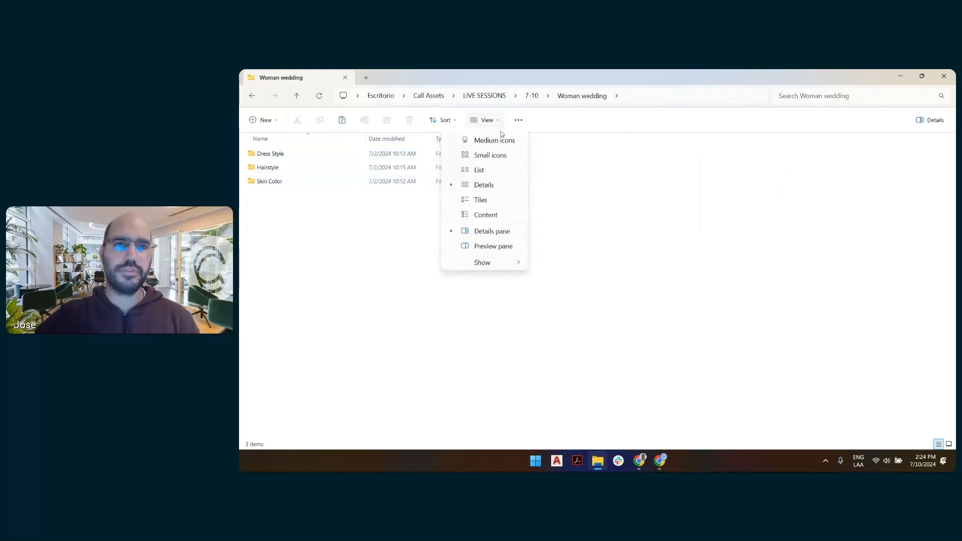
{"action": "left_click", "coordinate": [498, 142]}
{"action": "left_click", "coordinate": [554, 190]}
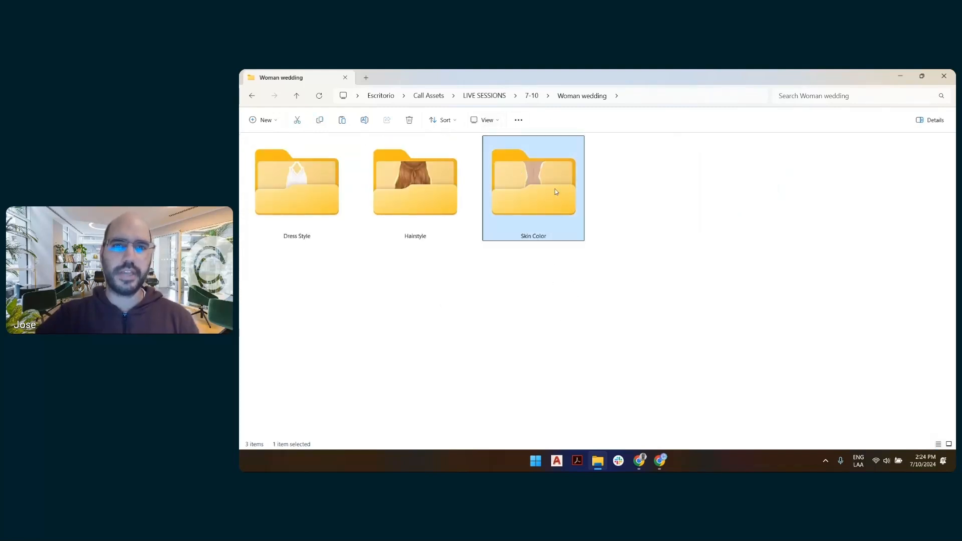
{"action": "left_click", "coordinate": [440, 183]}
{"action": "left_click", "coordinate": [301, 185]}
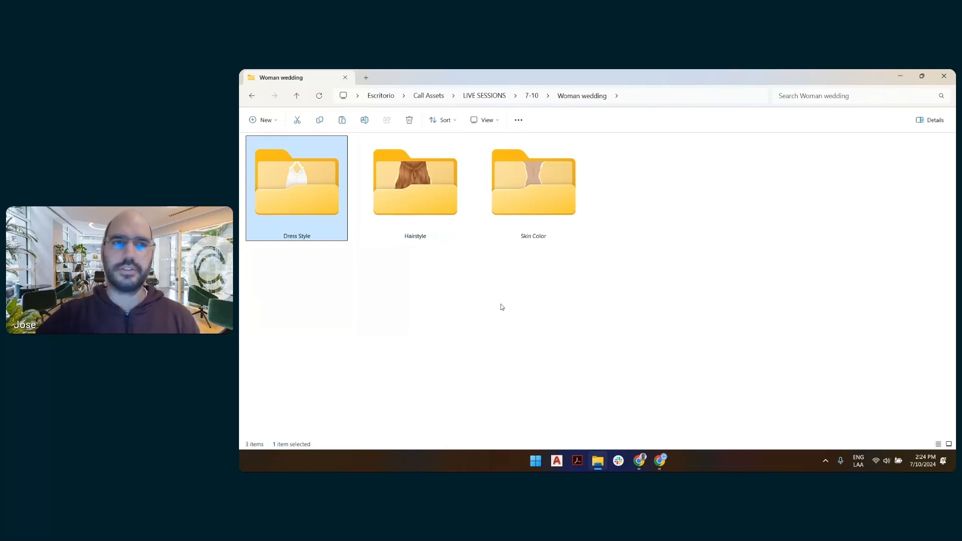
{"action": "left_click", "coordinate": [501, 306]}
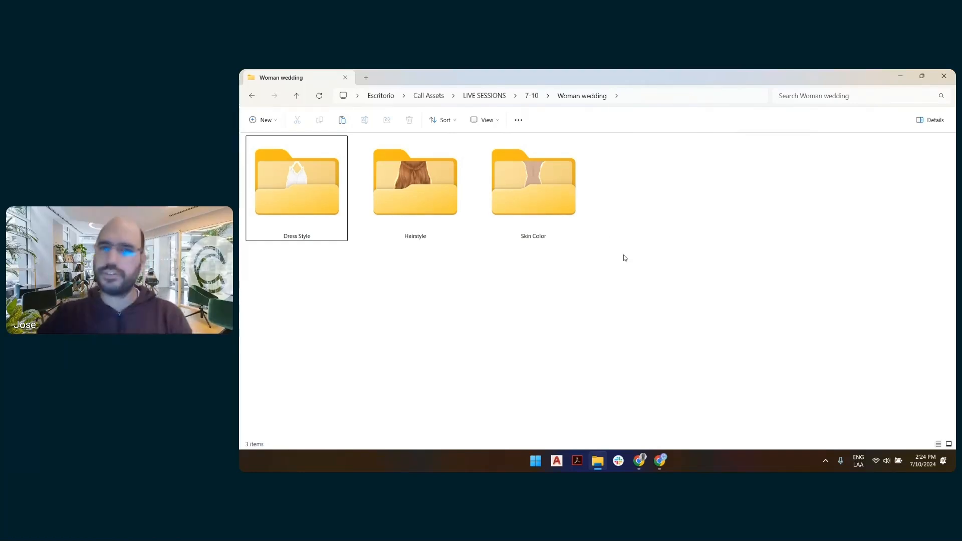
- Move the three Woman wedding folders into Man wedding, cancelling the transfer of the skin color files with conflicting names
{"action": "left_click_drag", "start_coordinate": [669, 191], "coordinate": [303, 250]}
{"action": "key", "text": "ctrl+x"}
{"action": "left_click", "coordinate": [534, 99]}
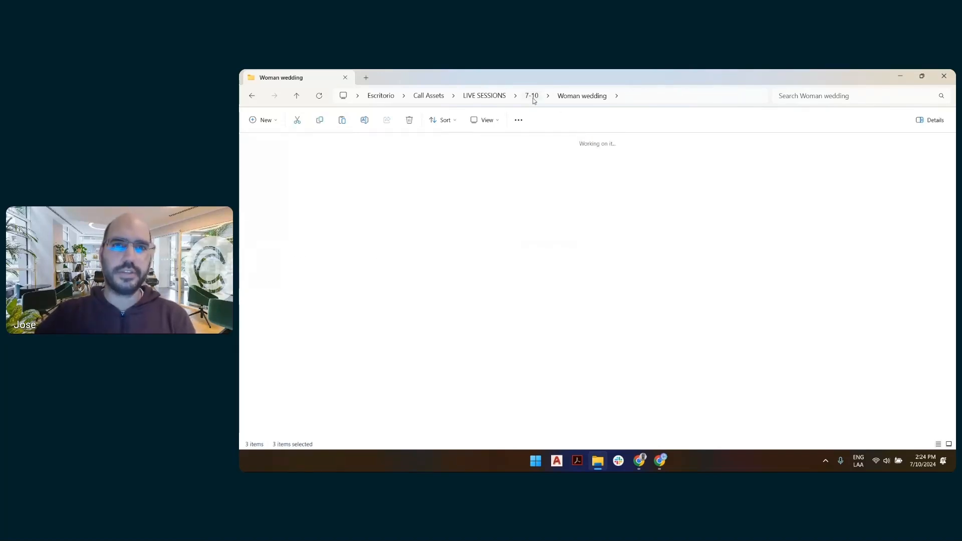
{"action": "left_click", "coordinate": [328, 185]}
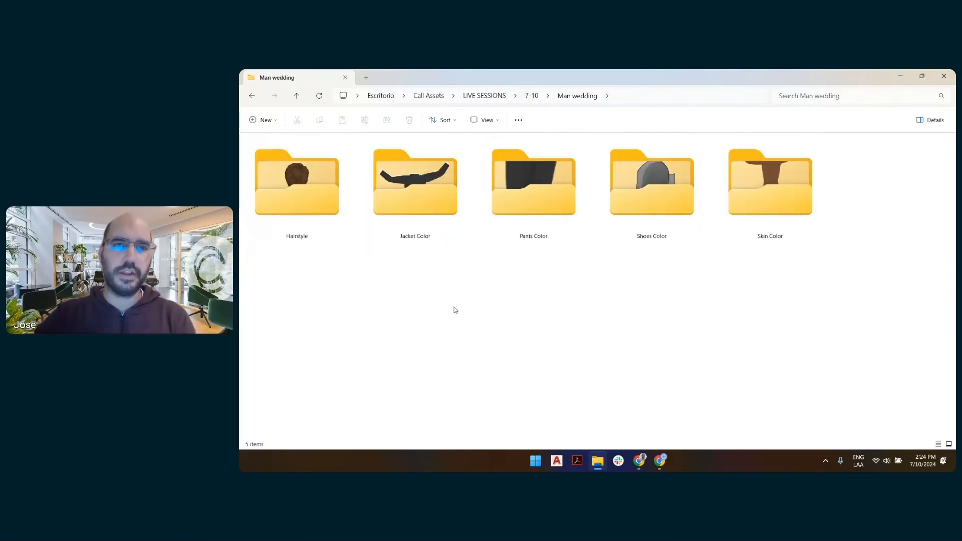
{"action": "key", "text": "ctrl+v"}
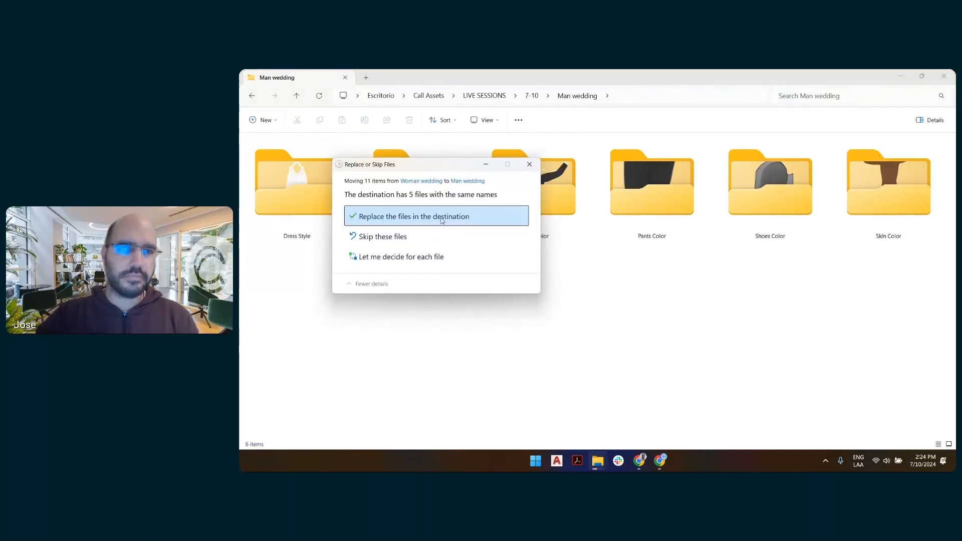
{"action": "left_click", "coordinate": [440, 257]}
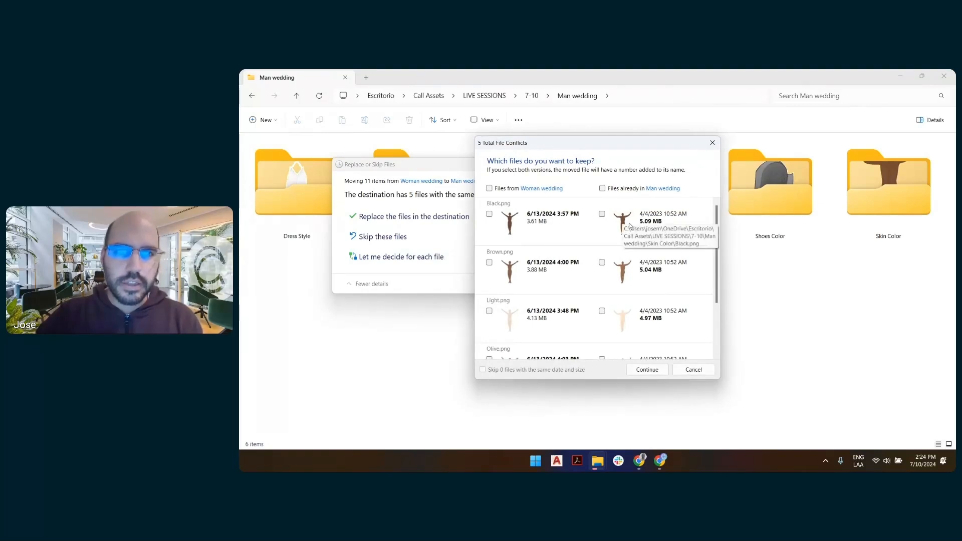
{"action": "left_click", "coordinate": [698, 371]}
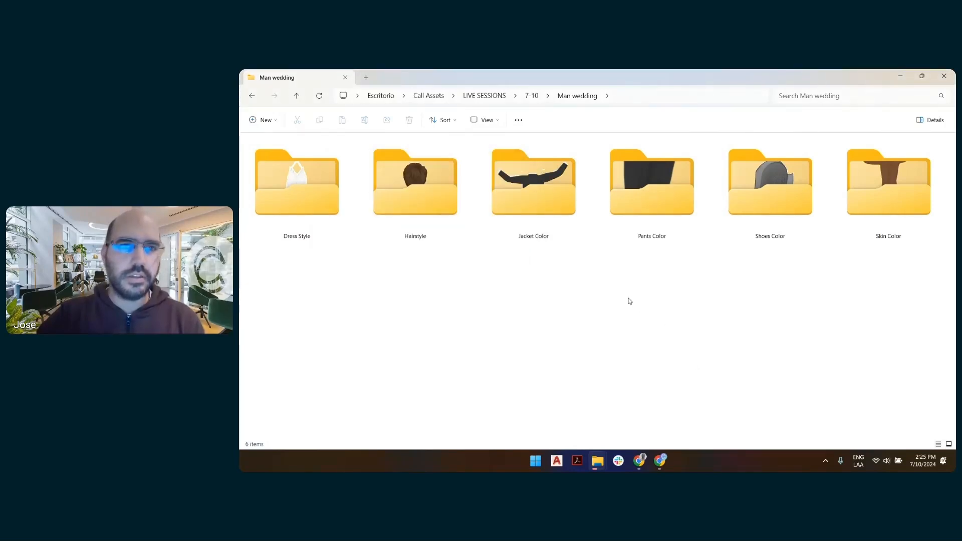
- Check the images in Man wedding's Skin Color folder and return to the 7-10 folder
{"action": "double_click", "coordinate": [867, 192]}
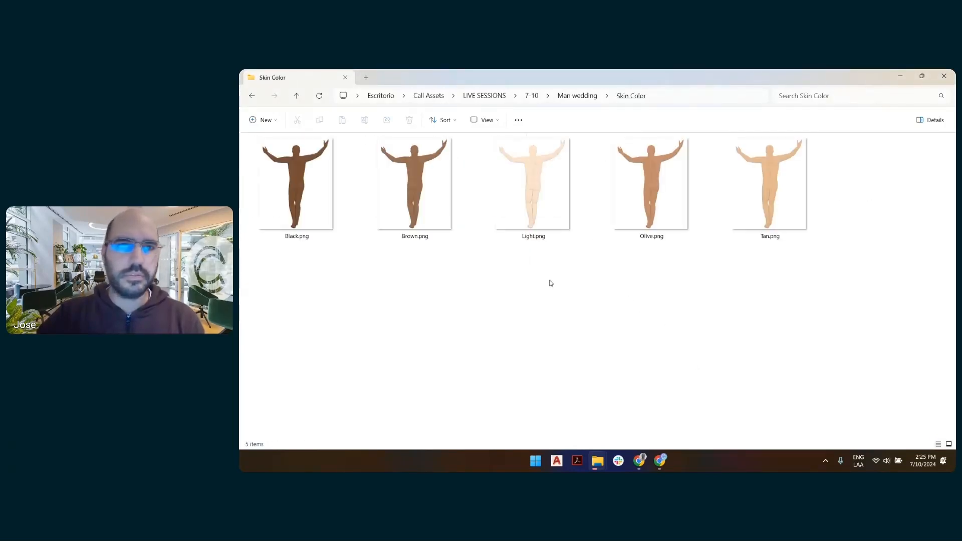
{"action": "left_click", "coordinate": [568, 97]}
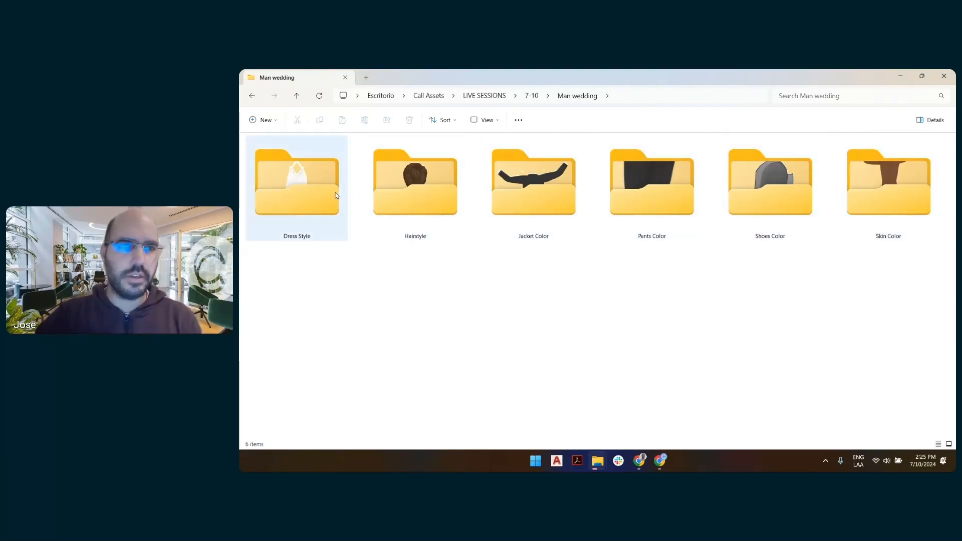
{"action": "left_click", "coordinate": [530, 97]}
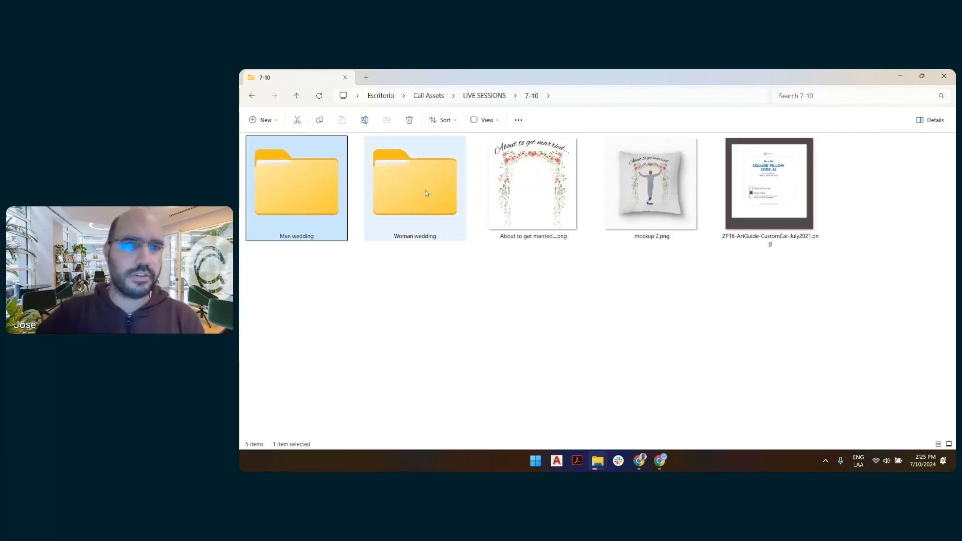
- Rename the Skin Color folder inside Woman wedding as Bride Skin Color
{"action": "double_click", "coordinate": [419, 190]}
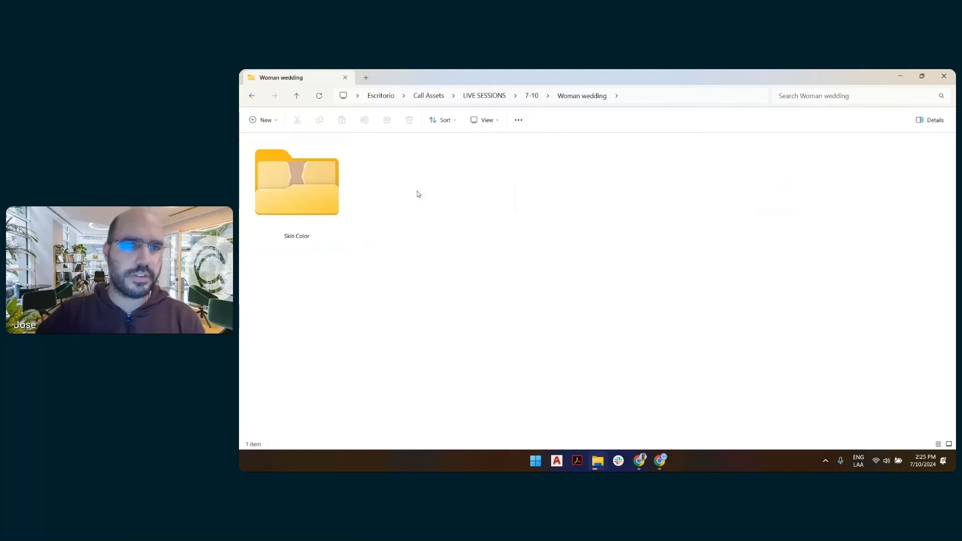
{"action": "left_click", "coordinate": [290, 241]}
{"action": "left_click", "coordinate": [286, 238]}
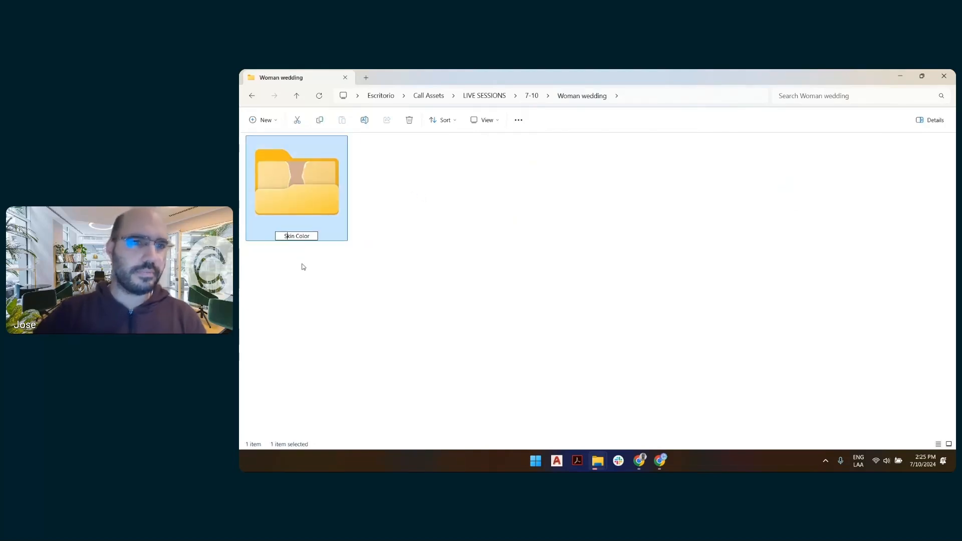
{"action": "type", "text": "Bride"}
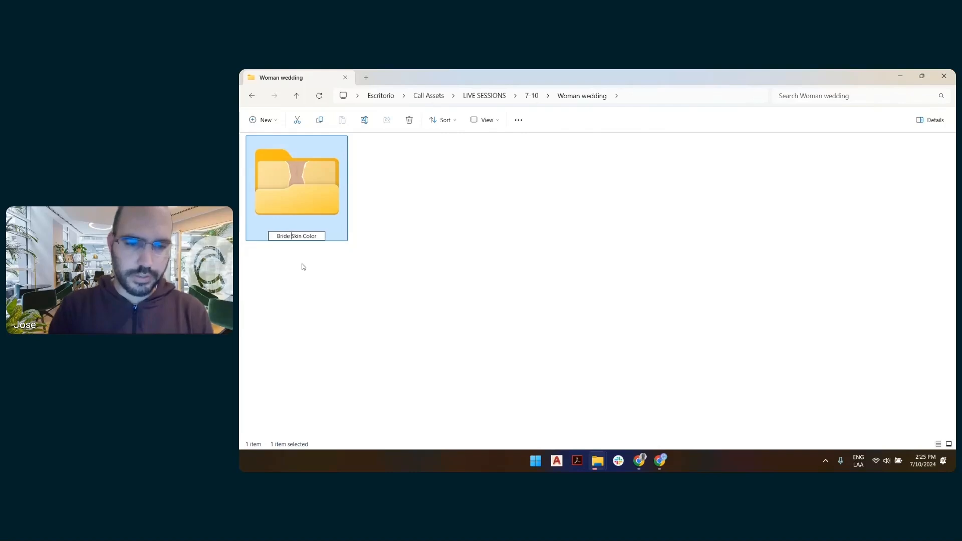
{"action": "key", "text": "Return"}
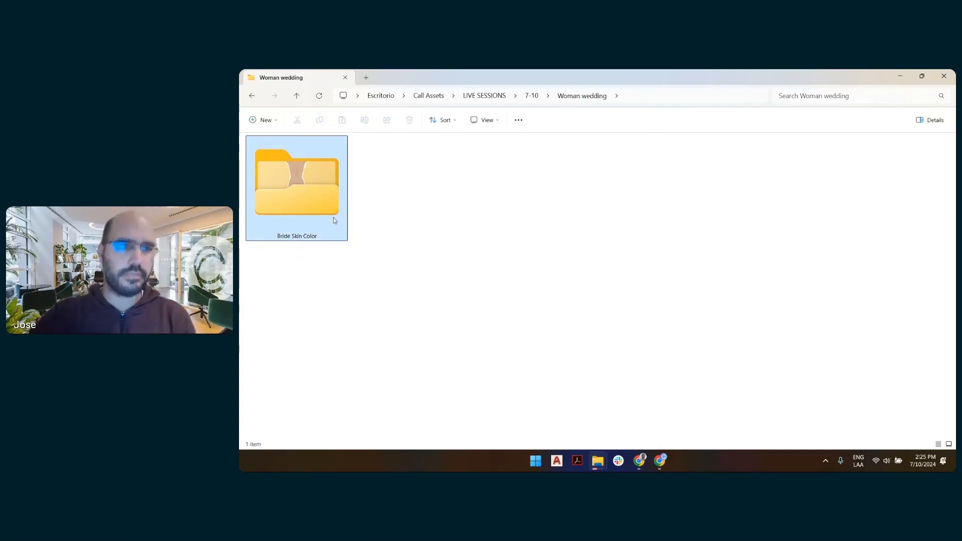
- Move the Bride Skin Color folder from Woman wedding into Man wedding
{"action": "key", "text": "ctrl+x"}
{"action": "left_click", "coordinate": [529, 100]}
{"action": "double_click", "coordinate": [313, 202]}
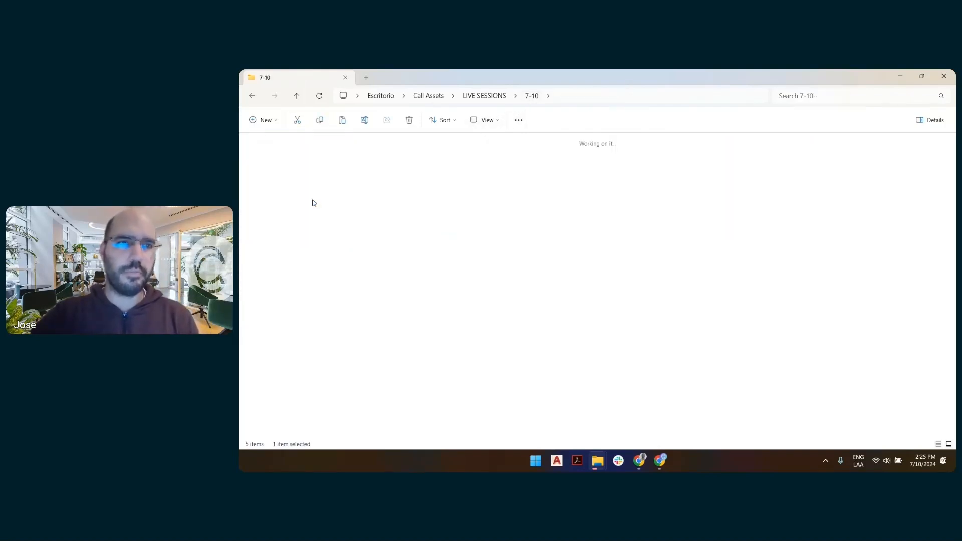
{"action": "key", "text": "ctrl+v"}
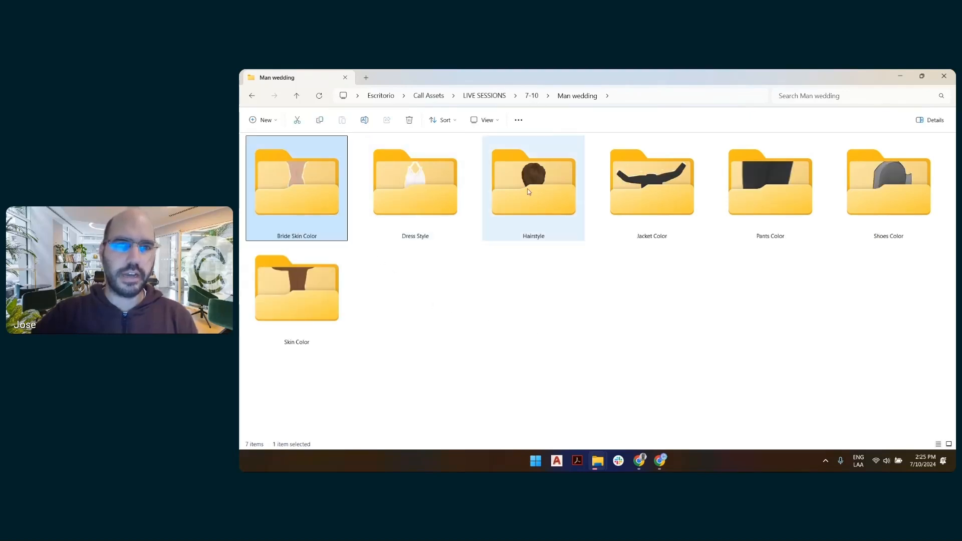
{"action": "left_click", "coordinate": [553, 191]}
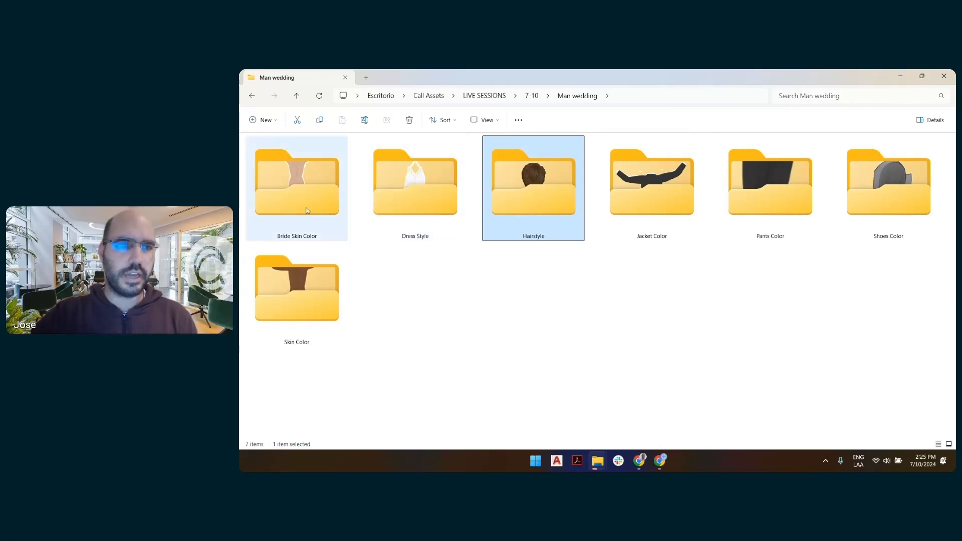
- Rename the Skin Color folder in Man wedding as Groom Skin Color
{"action": "left_click", "coordinate": [295, 340]}
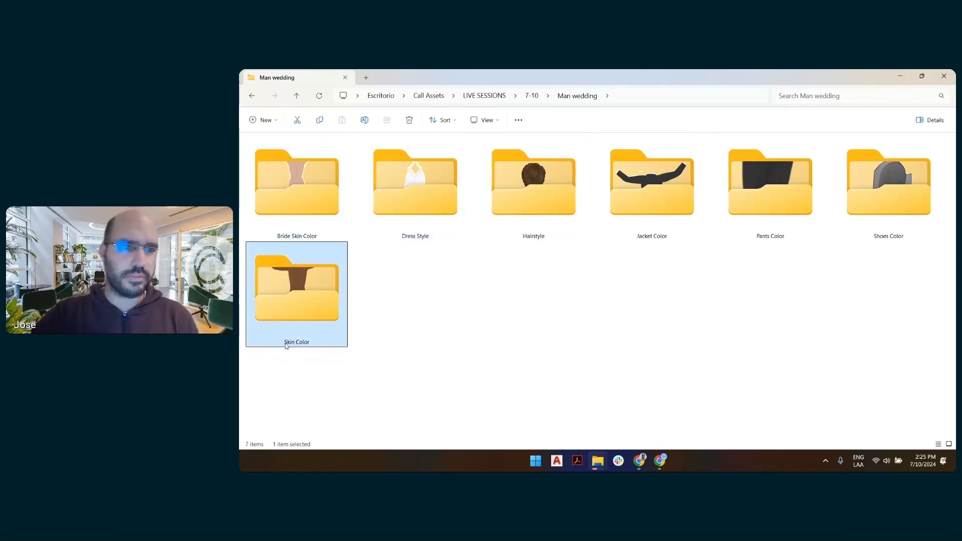
{"action": "left_click", "coordinate": [286, 344]}
{"action": "left_click", "coordinate": [287, 343]}
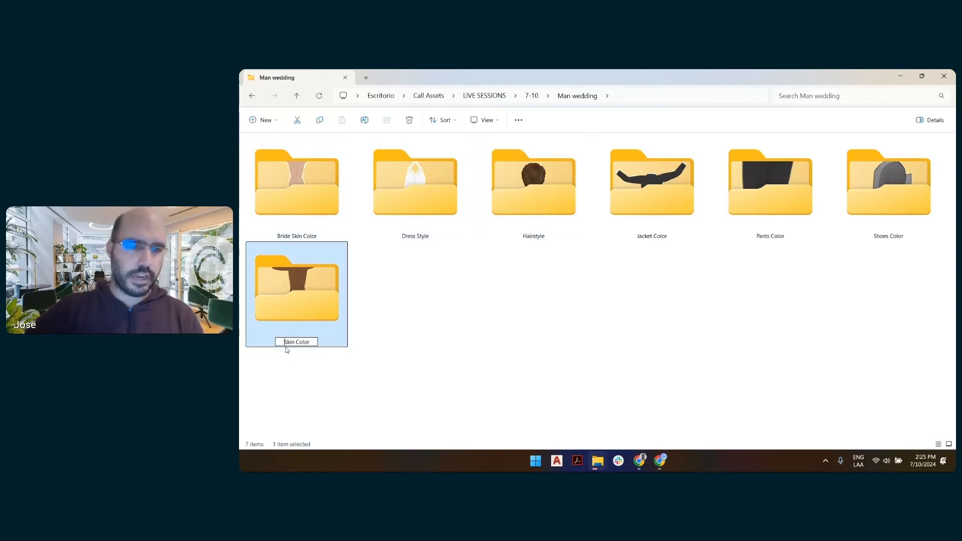
{"action": "type", "text": "Groom"}
{"action": "key", "text": "Return"}
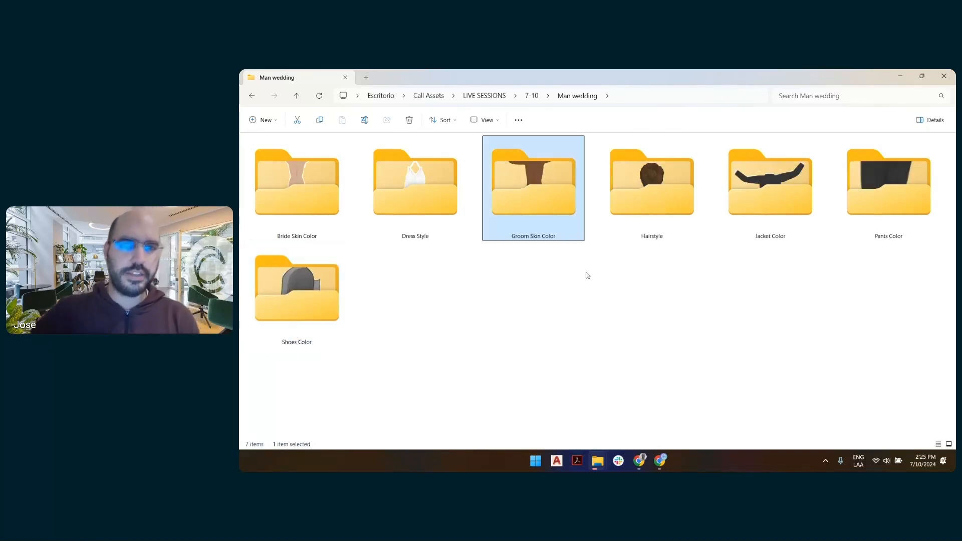
- Move the High bun - blonde, Wavy - dark brown and Wavy - ginger images out of Hairstyle into the Man wedding folder
{"action": "double_click", "coordinate": [651, 190]}
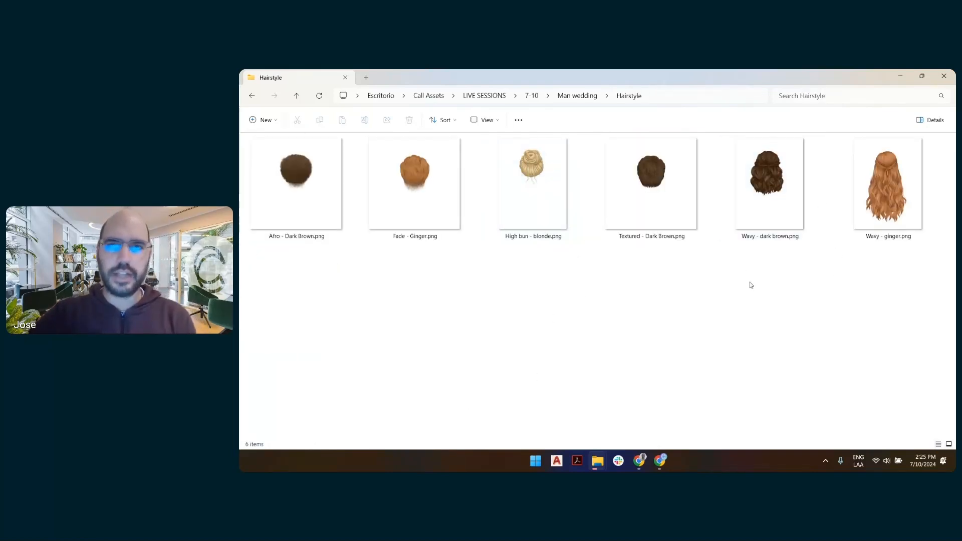
{"action": "left_click", "coordinate": [535, 201]}
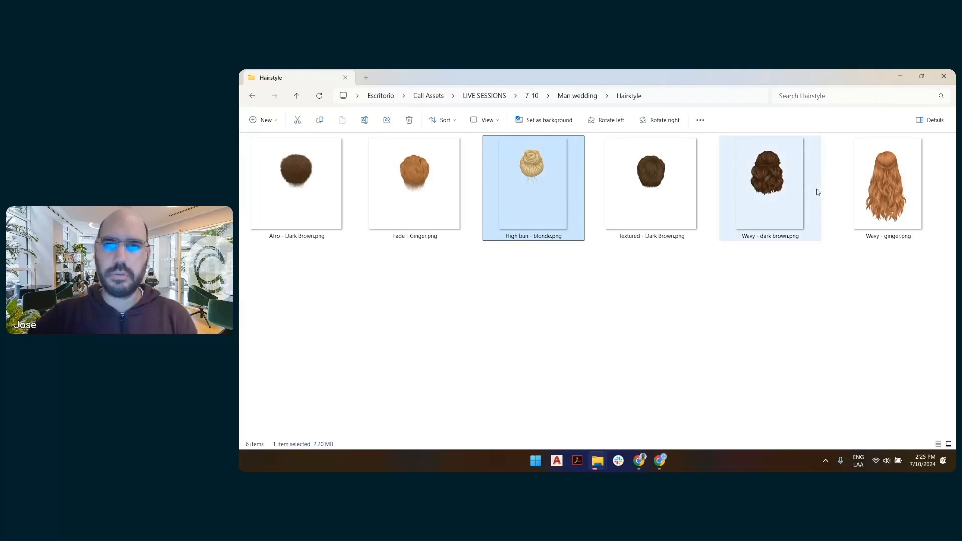
{"action": "left_click", "coordinate": [809, 193]}
{"action": "left_click", "coordinate": [872, 187], "text": "ctrl"}
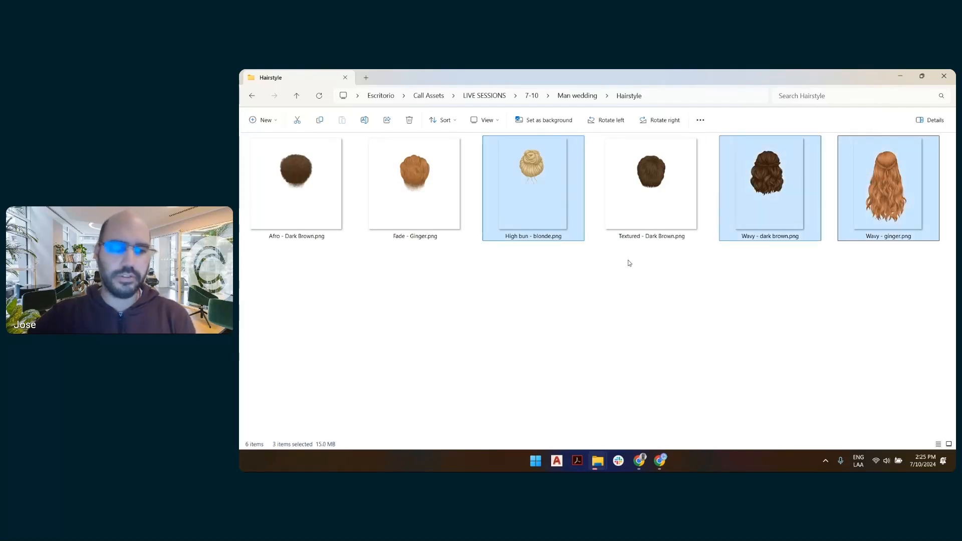
{"action": "key", "text": "ctrl+x"}
{"action": "left_click", "coordinate": [571, 96]}
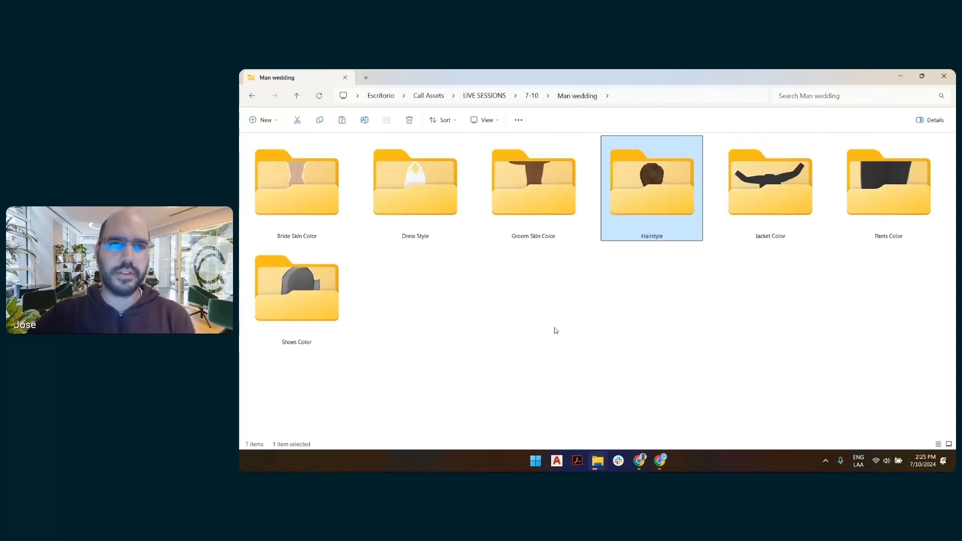
{"action": "key", "text": "ctrl+v"}
- Rename the Hairstyle folder in Man wedding as Groom Hairstyle
{"action": "left_click", "coordinate": [676, 236]}
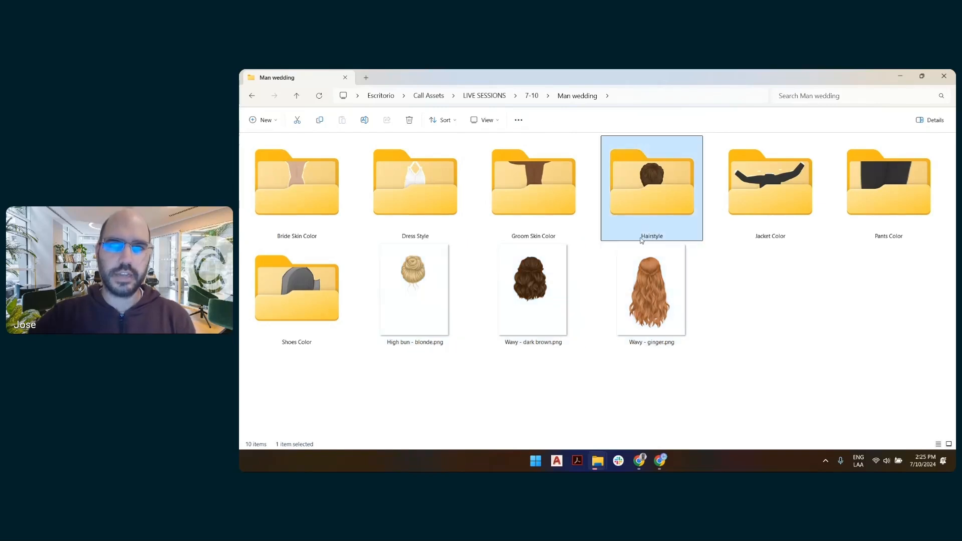
{"action": "left_click", "coordinate": [644, 236]}
{"action": "left_click", "coordinate": [637, 239]}
{"action": "type", "text": "Groom"}
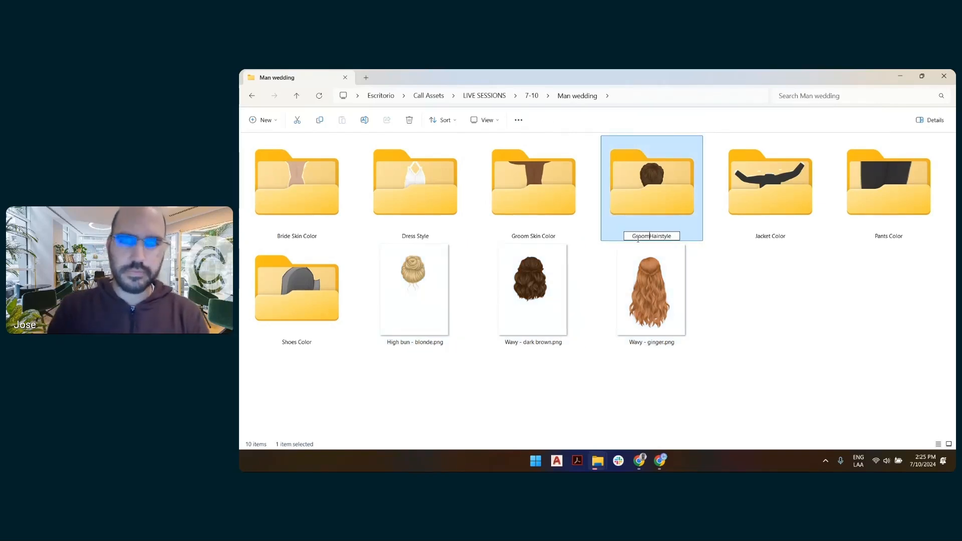
{"action": "key", "text": "Return"}
{"action": "left_click", "coordinate": [646, 249]}
{"action": "left_click", "coordinate": [652, 239]}
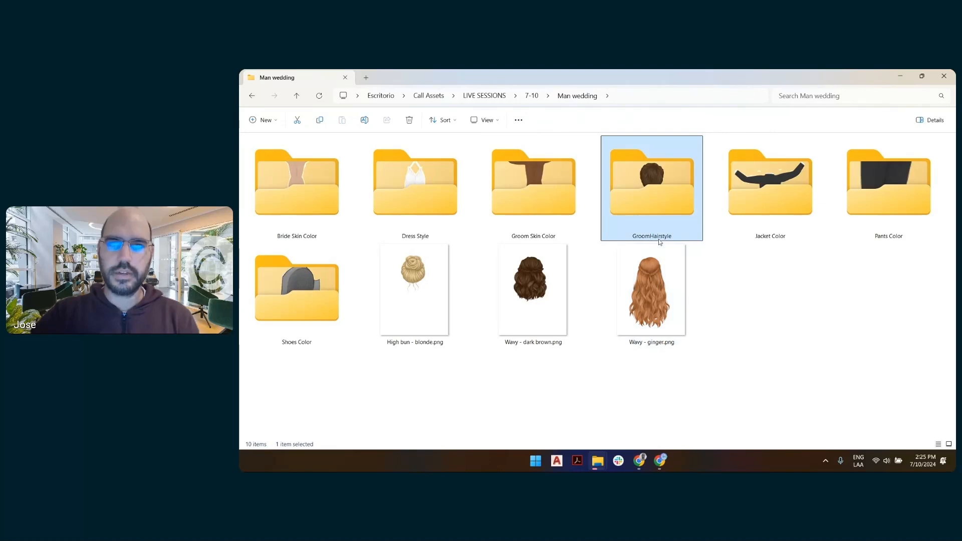
{"action": "left_click", "coordinate": [648, 237]}
{"action": "left_click", "coordinate": [724, 271]}
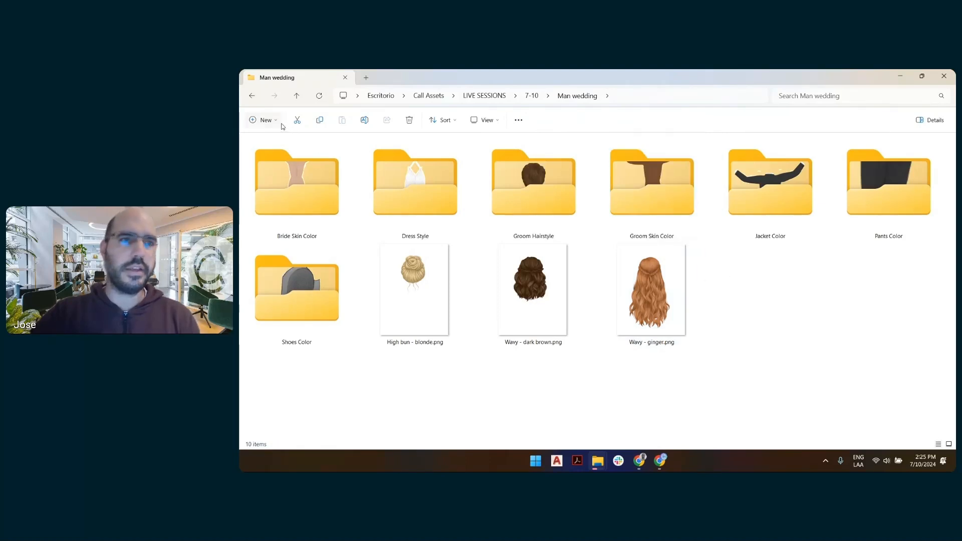
- Create a folder named Bride Hairstyle in Man wedding and move the three loose hairstyle images into it
{"action": "left_click", "coordinate": [276, 121]}
{"action": "left_click", "coordinate": [273, 142]}
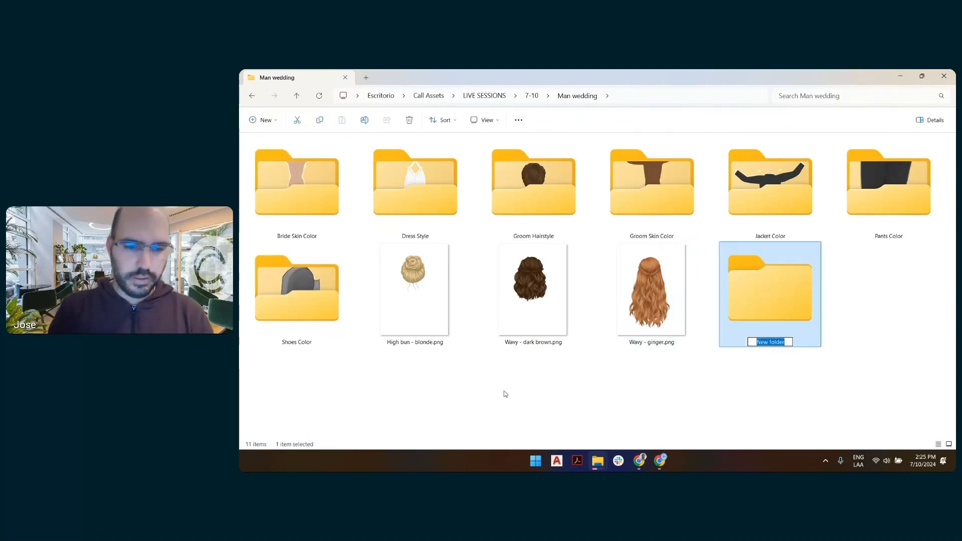
{"action": "type", "text": "Bride Hai"}
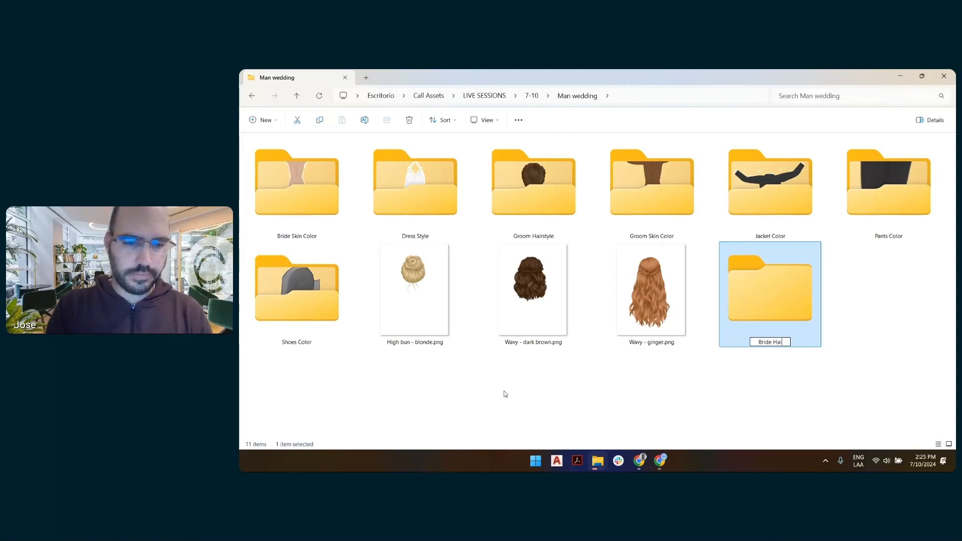
{"action": "type", "text": "rstyle"}
{"action": "key", "text": "Return"}
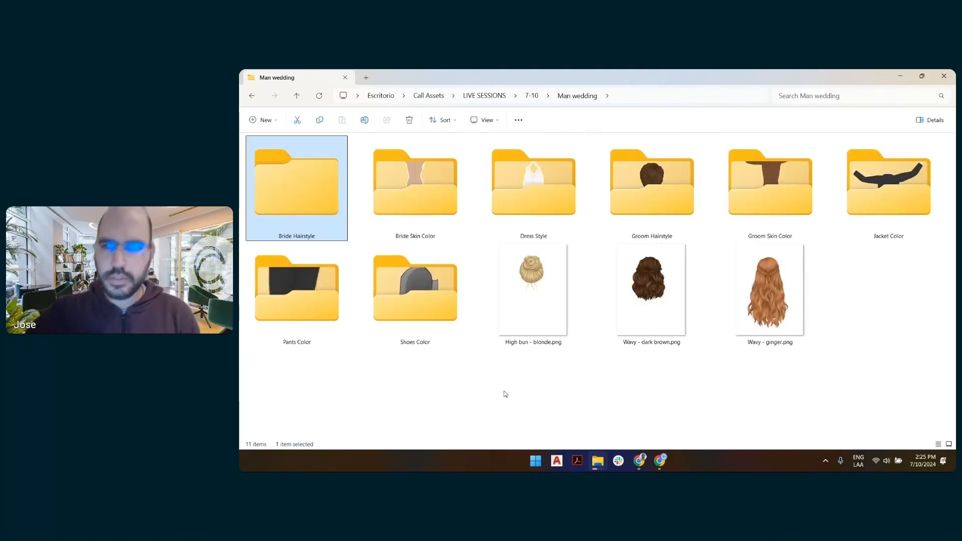
{"action": "left_click_drag", "start_coordinate": [743, 414], "coordinate": [311, 188]}
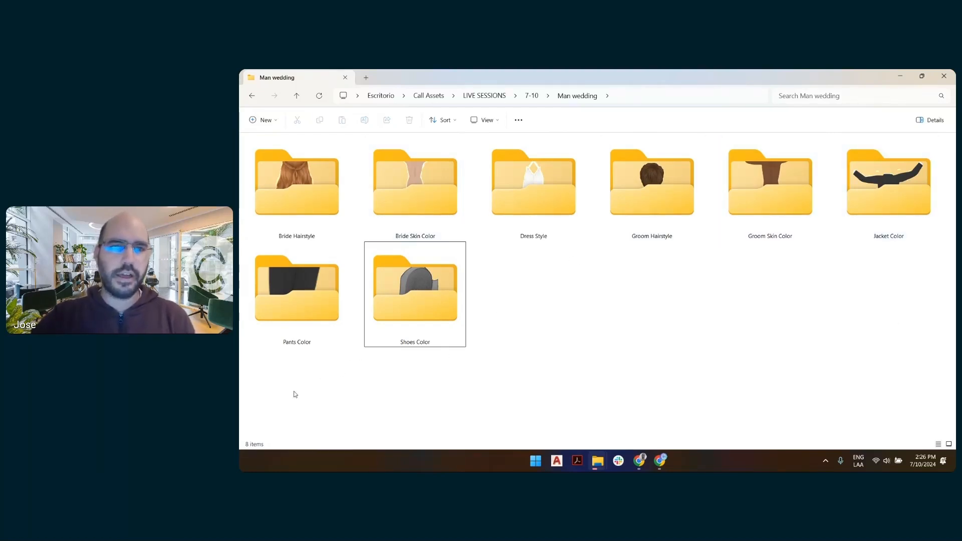
- Compress the eight asset folders in Man wedding into a ZIP archive named Wedding assets and open the archive
{"action": "left_click_drag", "start_coordinate": [286, 392], "coordinate": [931, 166]}
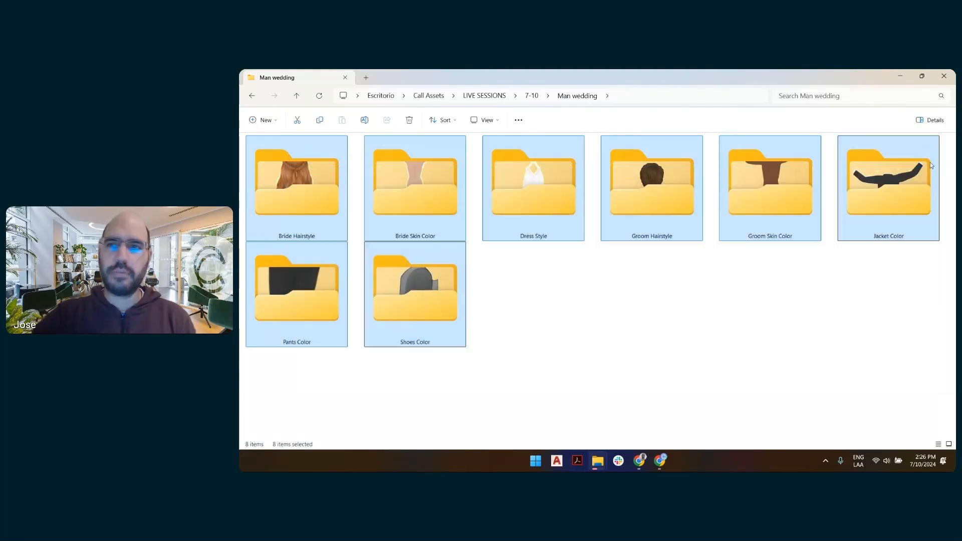
{"action": "right_click", "coordinate": [555, 167]}
{"action": "left_click", "coordinate": [627, 245]}
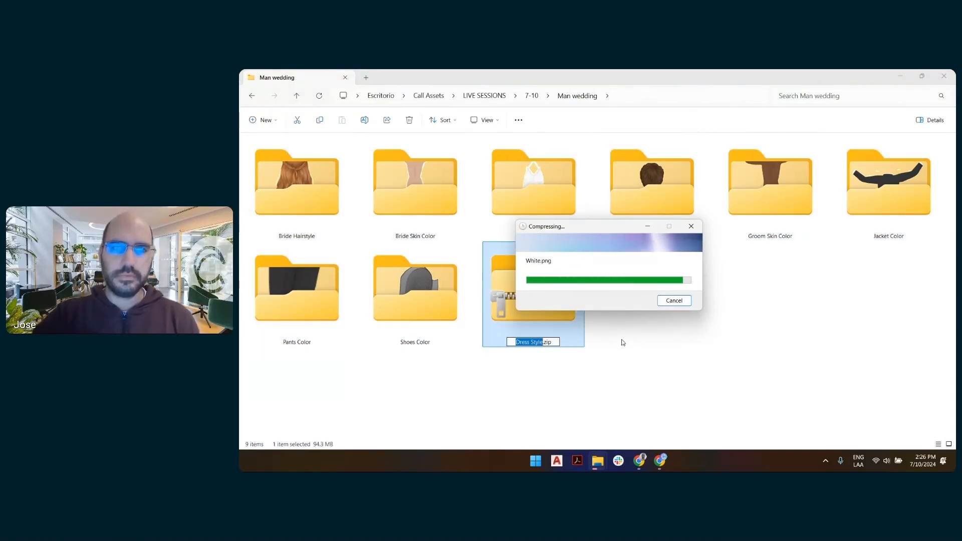
{"action": "type", "text": "W"}
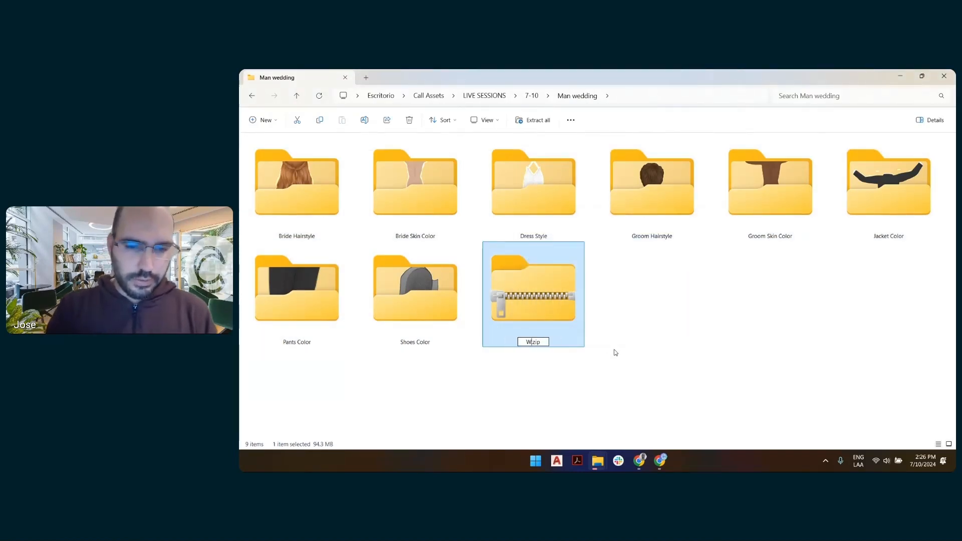
{"action": "type", "text": "edding assets"}
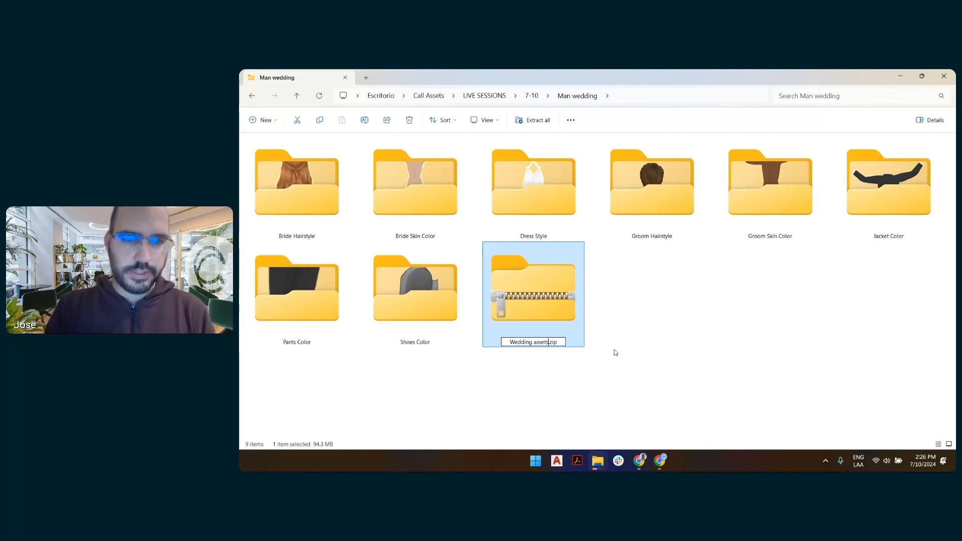
{"action": "key", "text": "Return"}
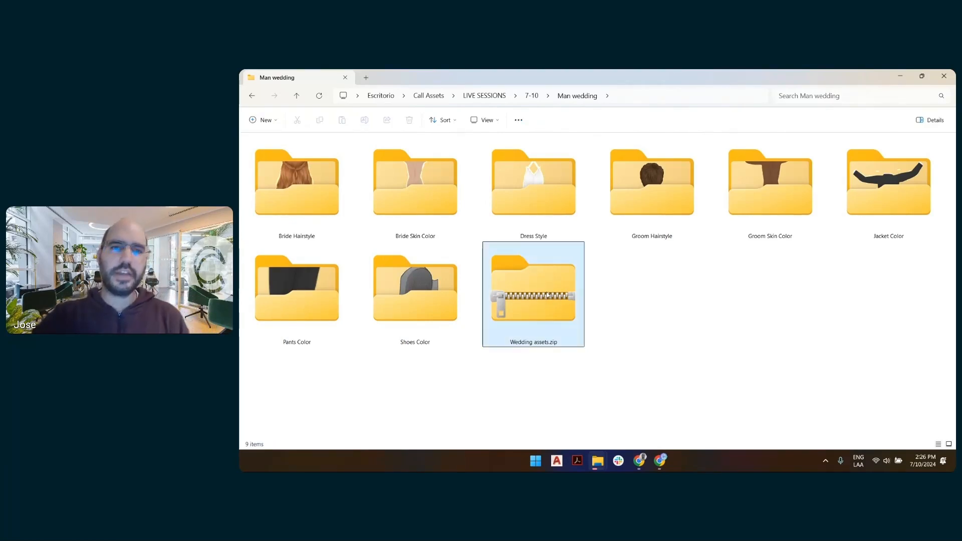
{"action": "double_click", "coordinate": [548, 295]}
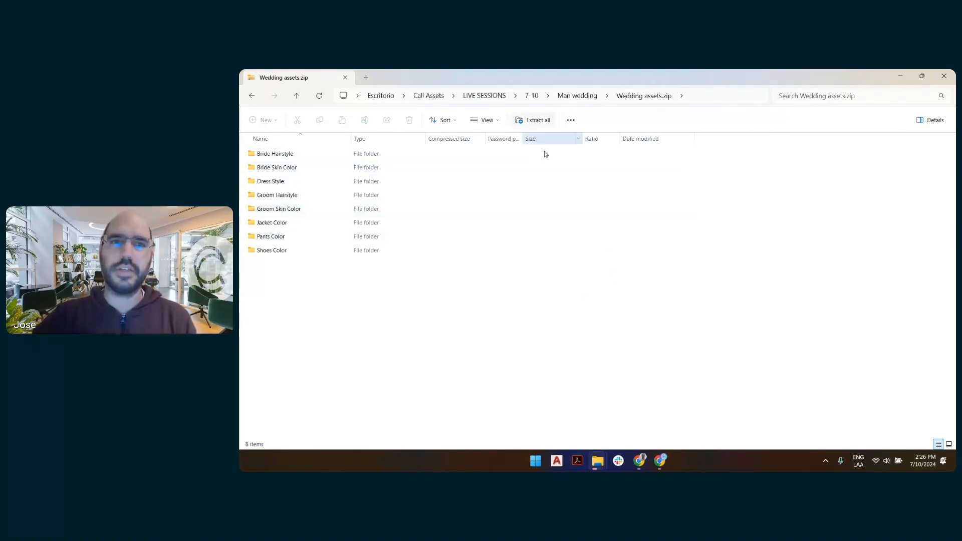
- Switch to Customily and bulk upload Wedding assets.zip from the Man wedding folder to the image libraries
{"action": "key", "text": "alt+Tab"}
{"action": "key", "text": "alt+Tab"}
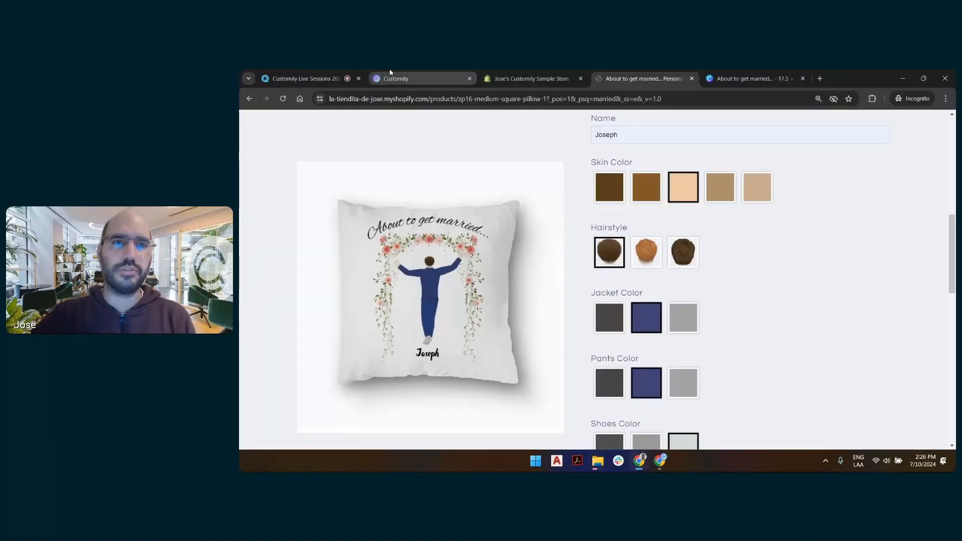
{"action": "left_click", "coordinate": [391, 74]}
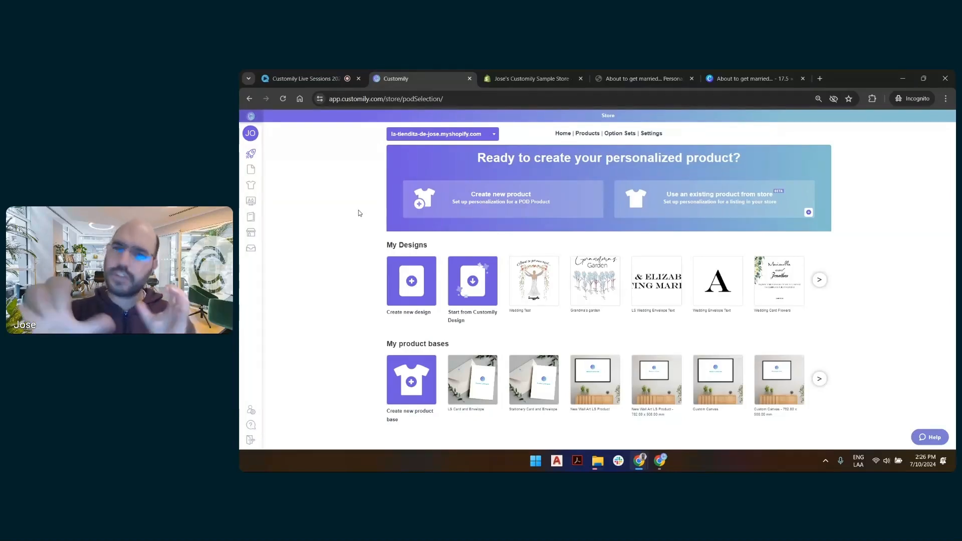
{"action": "left_click", "coordinate": [253, 216]}
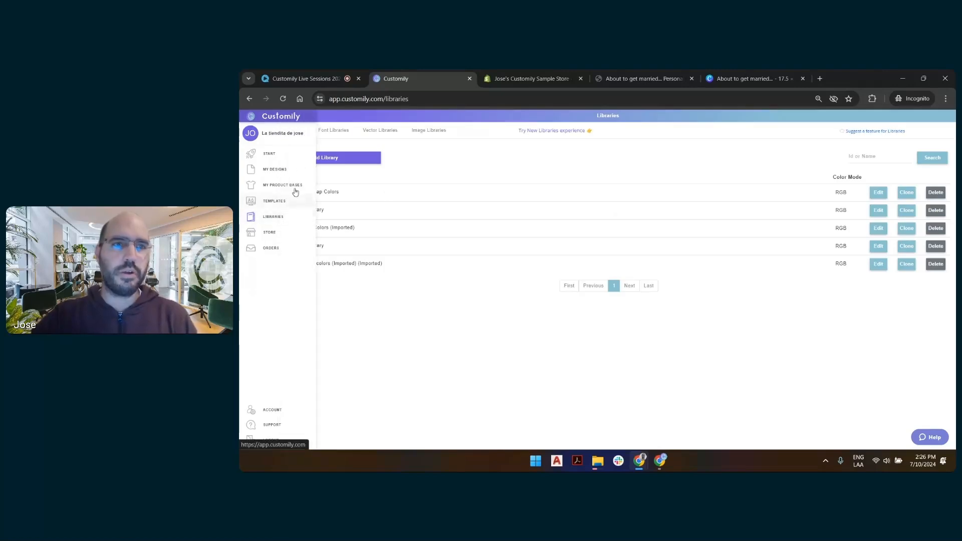
{"action": "left_click", "coordinate": [436, 131]}
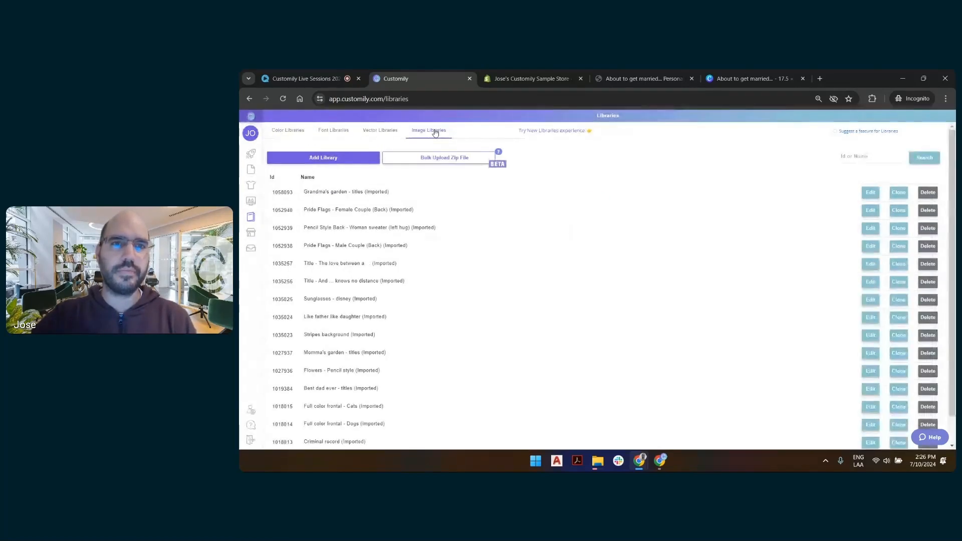
{"action": "left_click", "coordinate": [448, 164]}
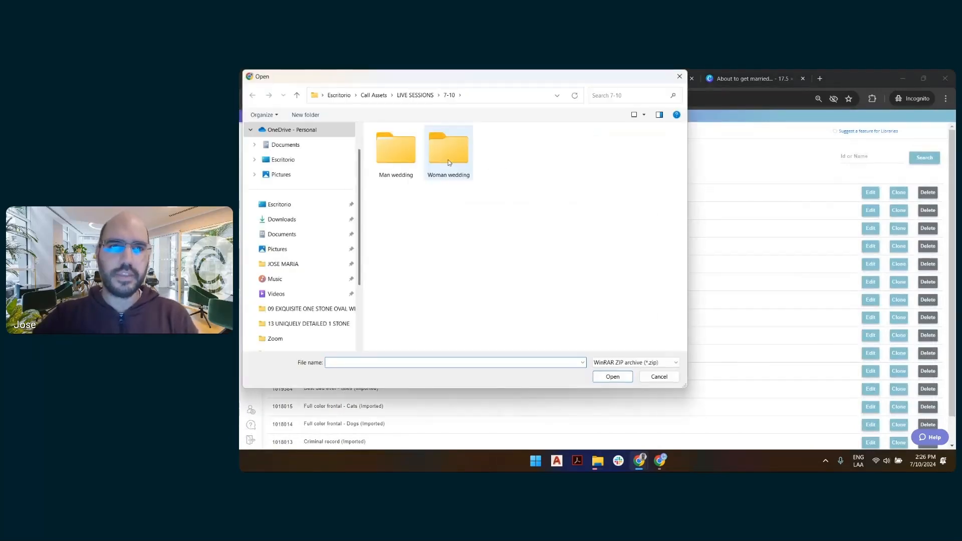
{"action": "double_click", "coordinate": [410, 156]}
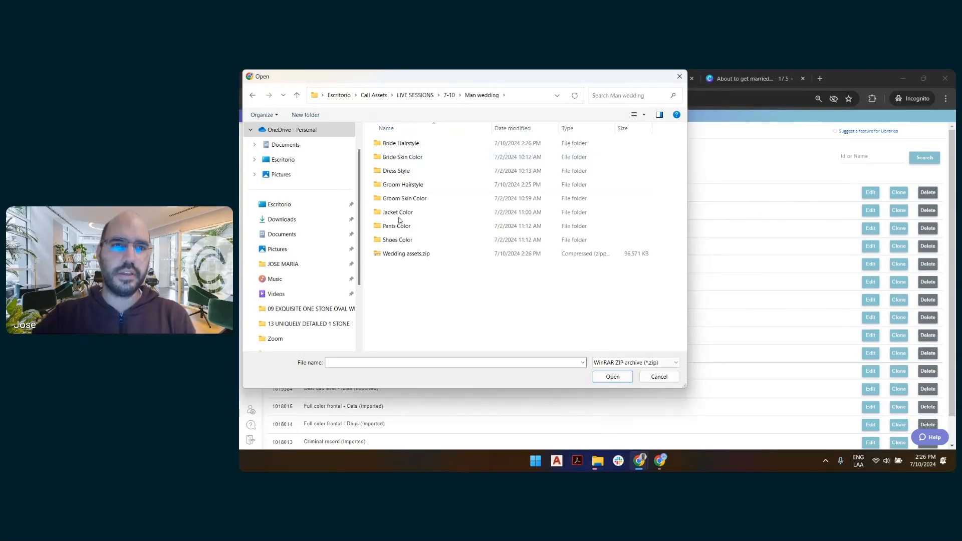
{"action": "double_click", "coordinate": [399, 256]}
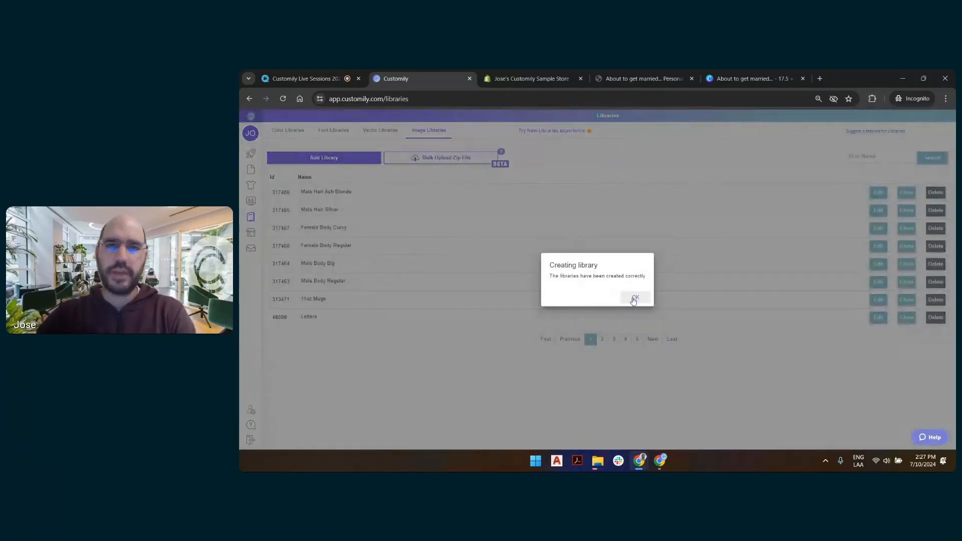
{"action": "left_click", "coordinate": [634, 299]}
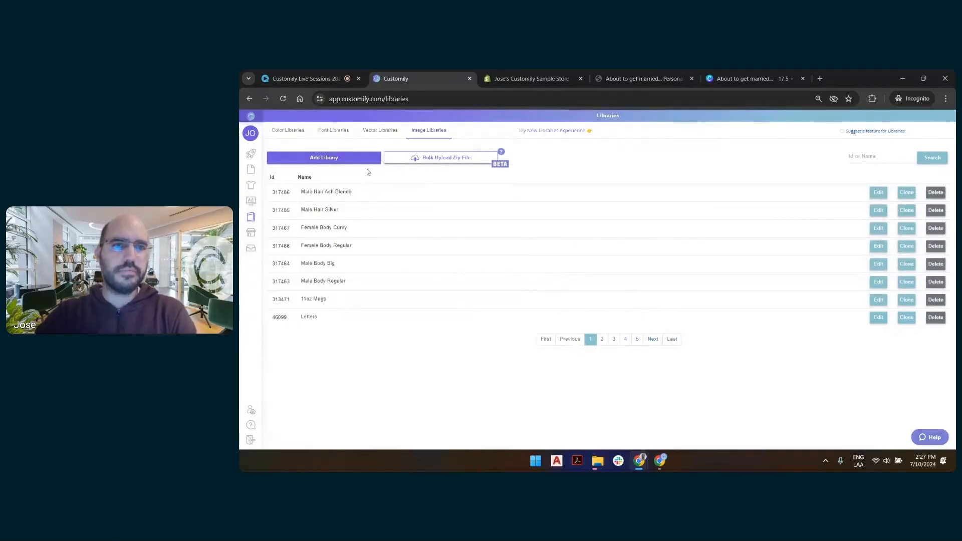
- Check the newly created image libraries, view the images in Pants Color, and return to the Customily start page
{"action": "left_click", "coordinate": [672, 340]}
{"action": "scroll", "coordinate": [623, 327], "scroll_direction": "down", "scroll_amount": 1}
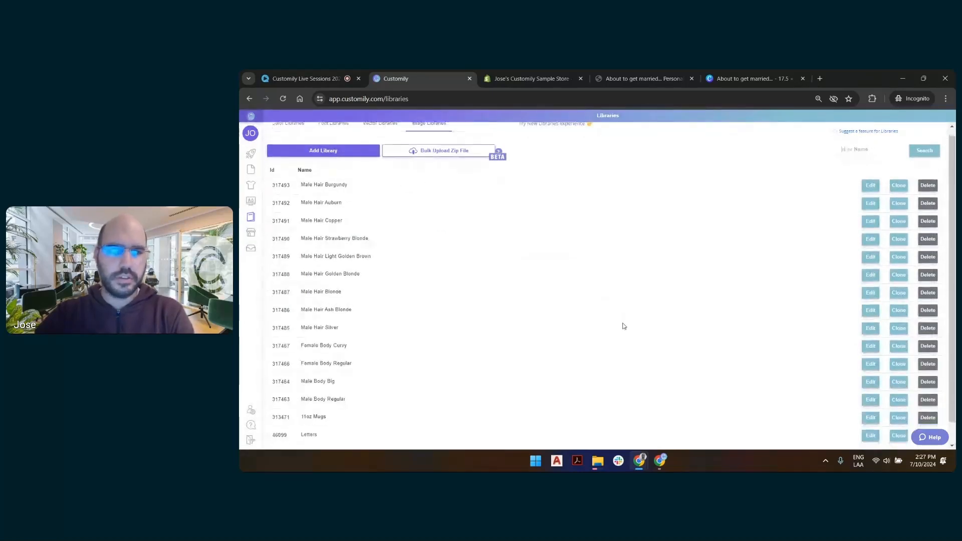
{"action": "left_click", "coordinate": [534, 434]}
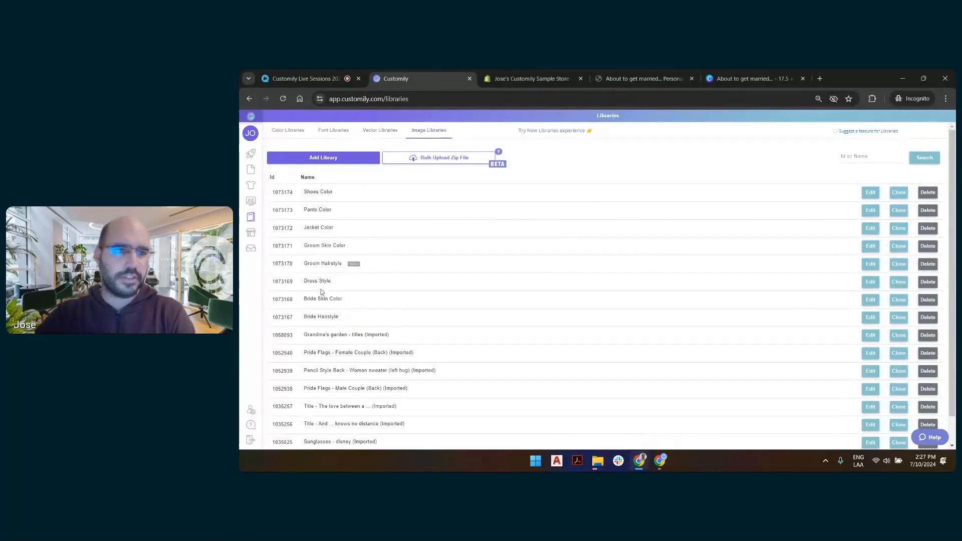
{"action": "left_click", "coordinate": [861, 211]}
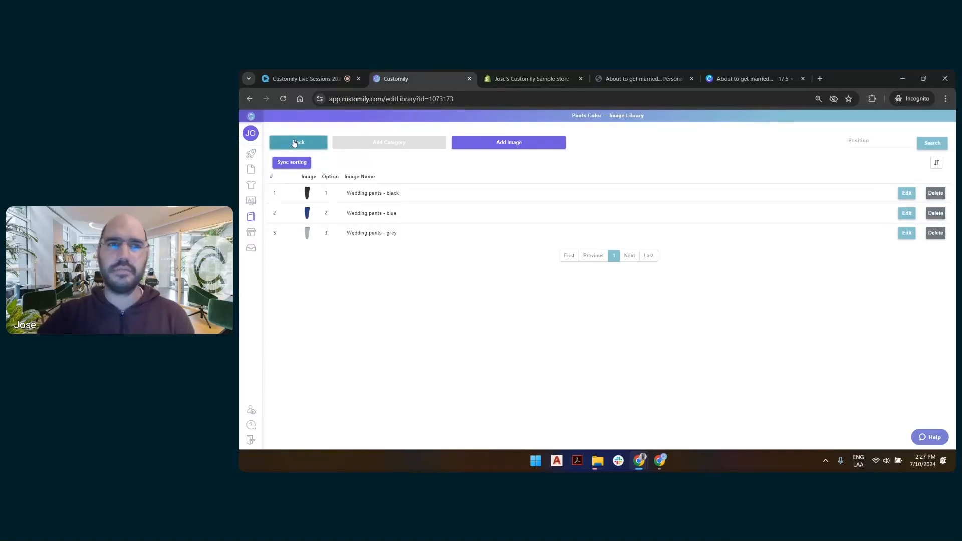
{"action": "left_click", "coordinate": [254, 159]}
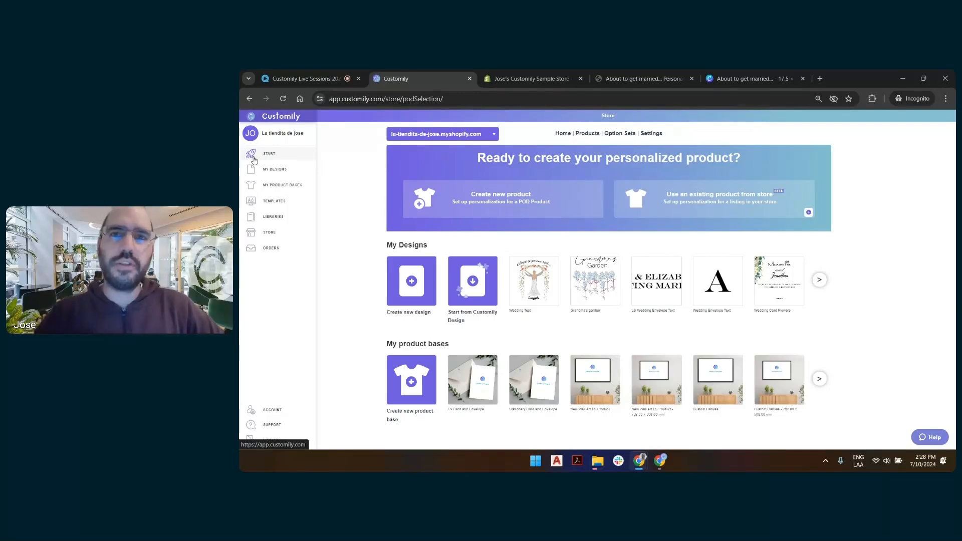
- Search the web for customcat in a new browser tab and open the CustomCat website
{"action": "left_click", "coordinate": [822, 81]}
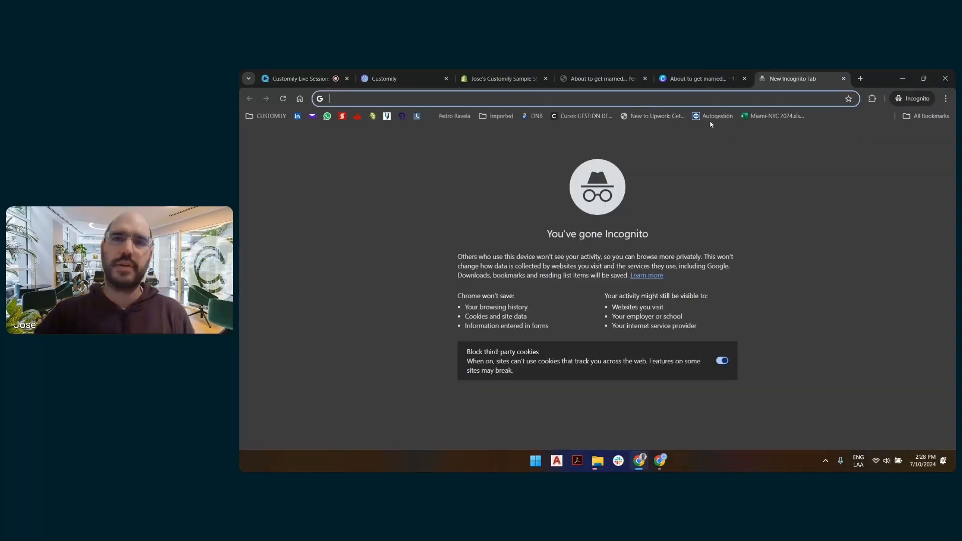
{"action": "type", "text": "customcat"}
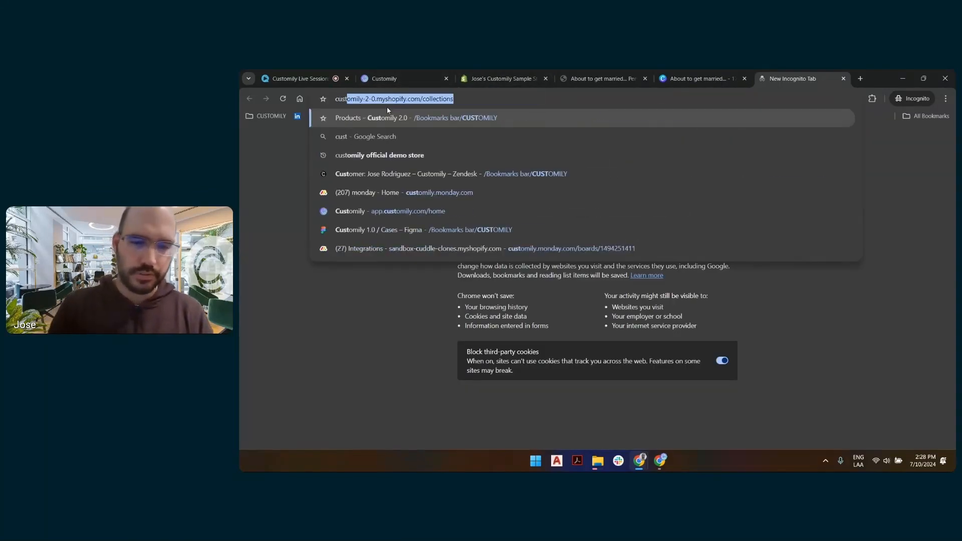
{"action": "key", "text": "Return"}
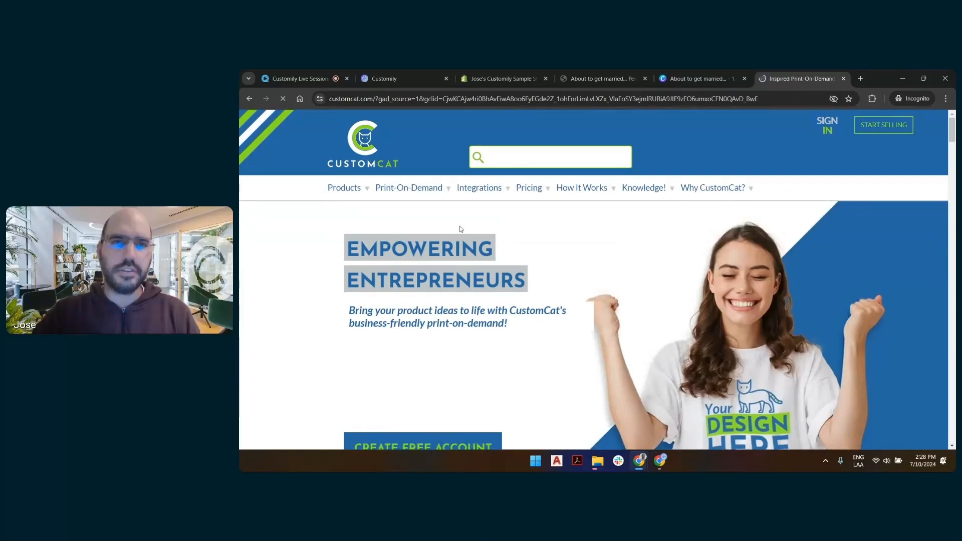
- Look over the CustomCat home page, including its product categories, print-on-demand options and new product announcements
{"action": "mouse_move", "coordinate": [425, 188]}
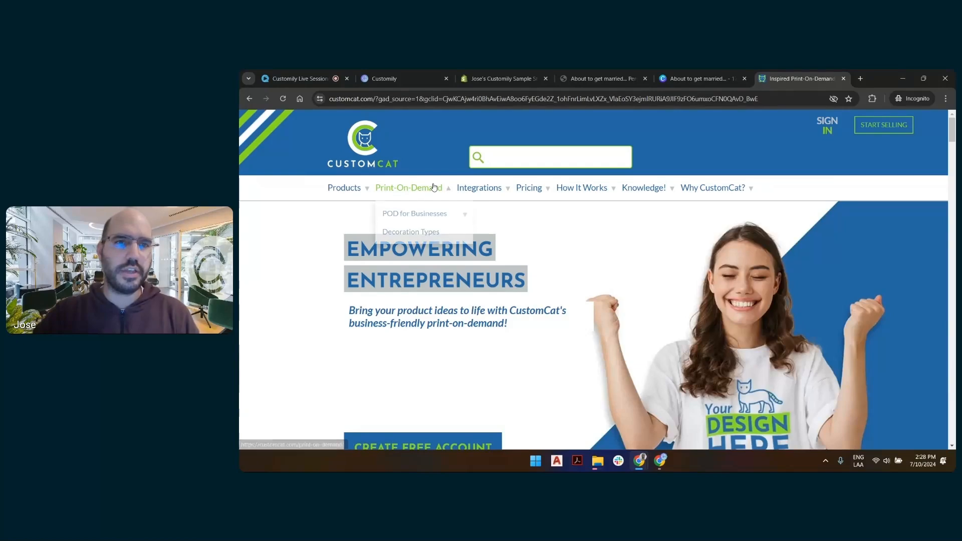
{"action": "mouse_move", "coordinate": [358, 189]}
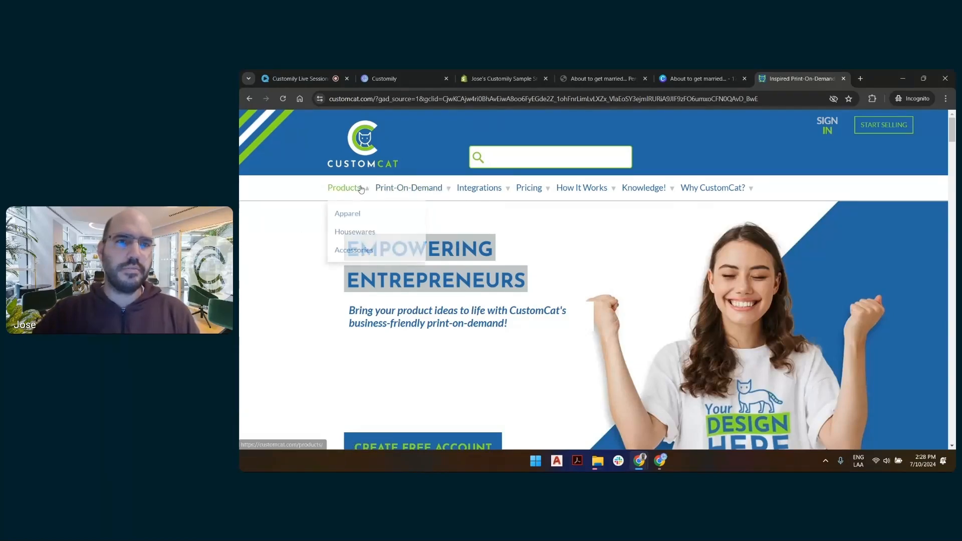
{"action": "scroll", "coordinate": [286, 336], "scroll_direction": "down", "scroll_amount": 5}
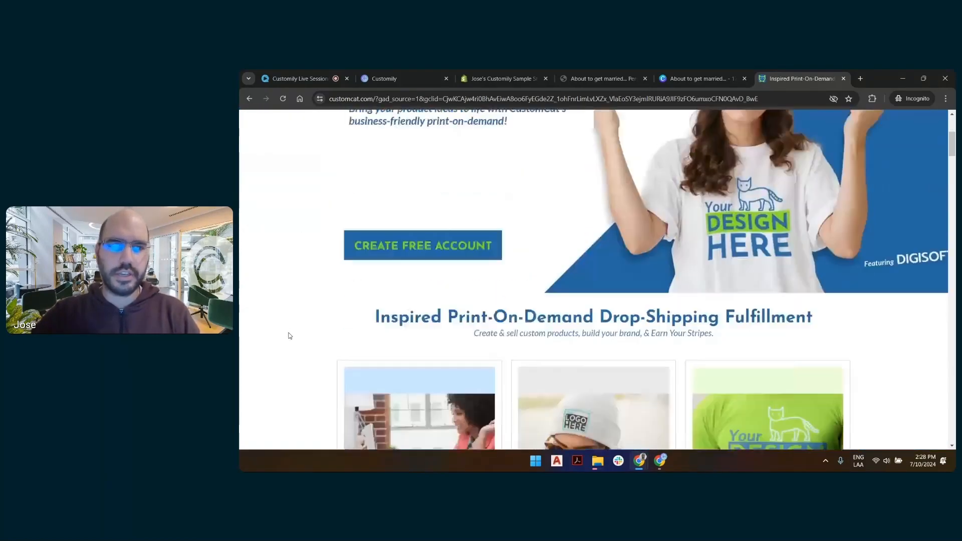
{"action": "scroll", "coordinate": [881, 316], "scroll_direction": "down", "scroll_amount": 7}
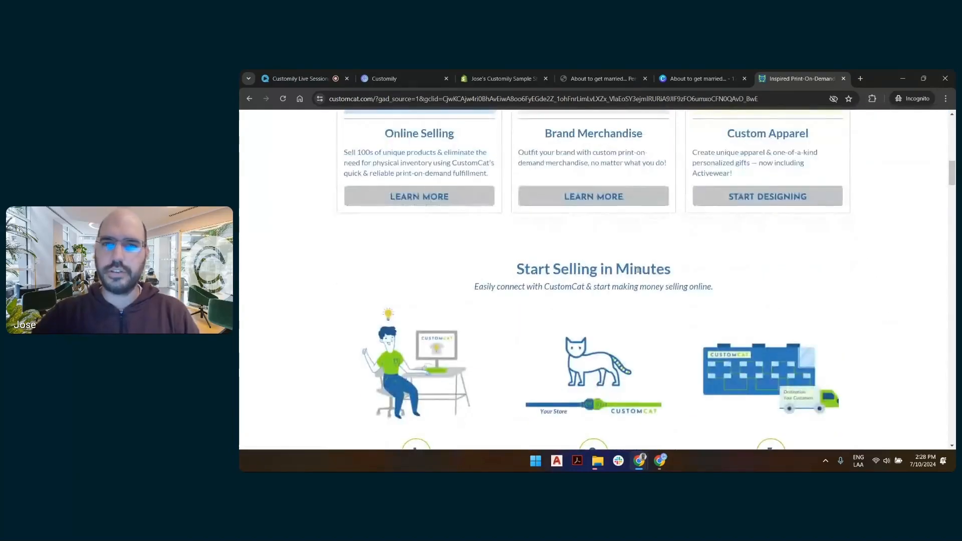
{"action": "scroll", "coordinate": [657, 282], "scroll_direction": "down", "scroll_amount": 6}
{"action": "scroll", "coordinate": [657, 283], "scroll_direction": "down", "scroll_amount": 6}
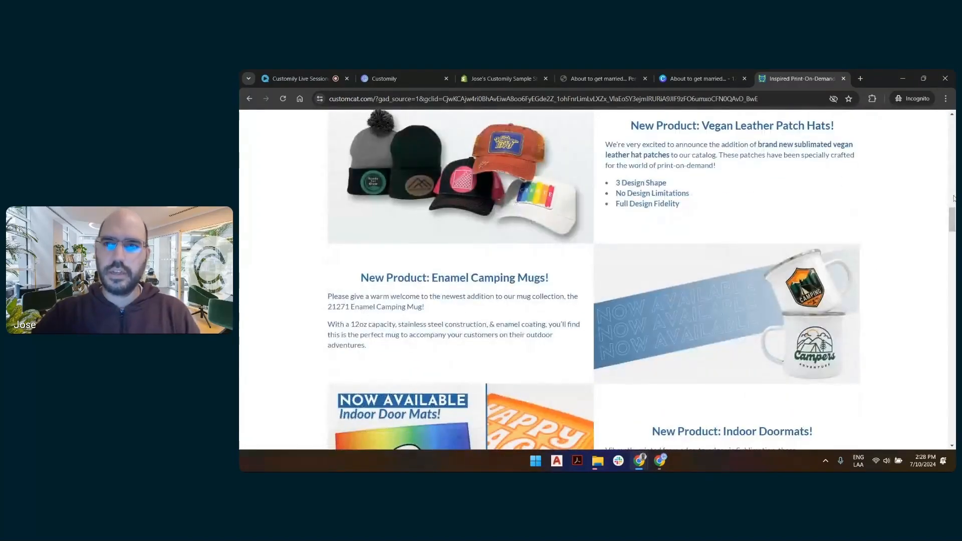
{"action": "left_click_drag", "start_coordinate": [952, 220], "coordinate": [950, 123]}
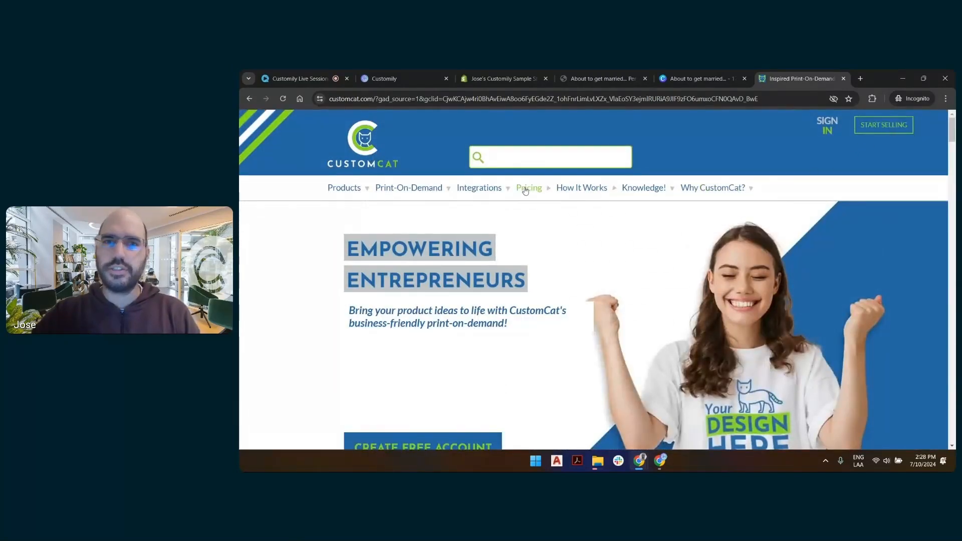
{"action": "mouse_move", "coordinate": [534, 193]}
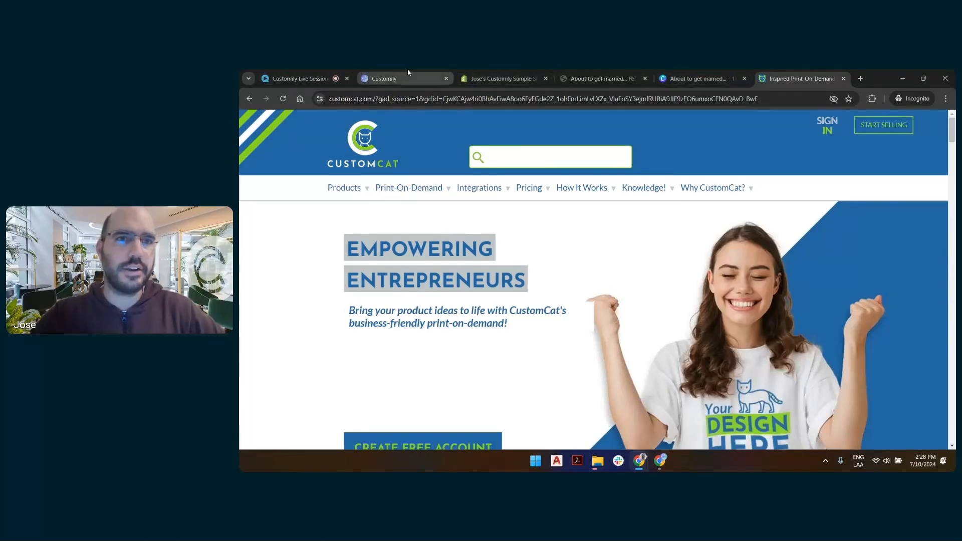
{"action": "mouse_move", "coordinate": [404, 70]}
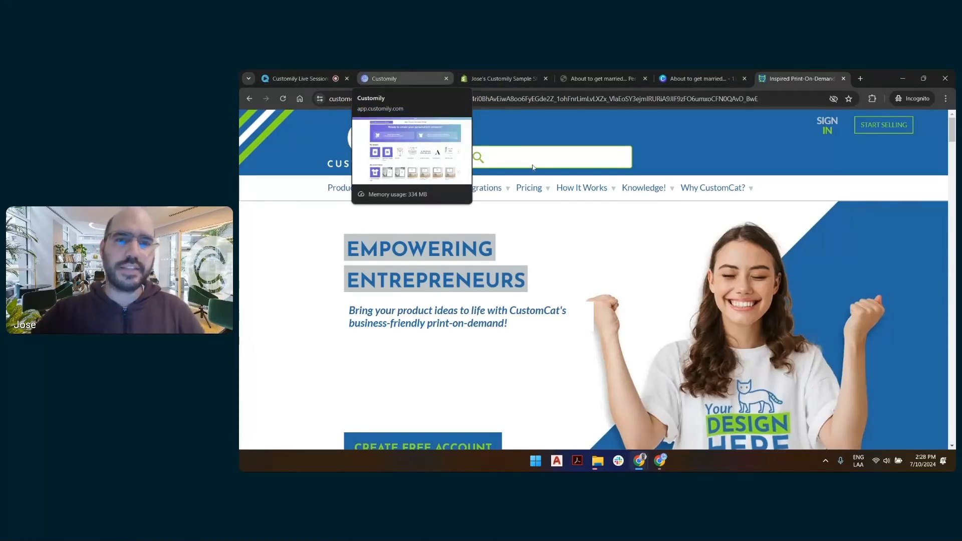
- Switch to File Explorer and view ZP16-ArtGuide-CustomCat-July2021.png from the 7-10 folder in a maximized window
{"action": "left_click", "coordinate": [598, 461]}
{"action": "left_click", "coordinate": [567, 399]}
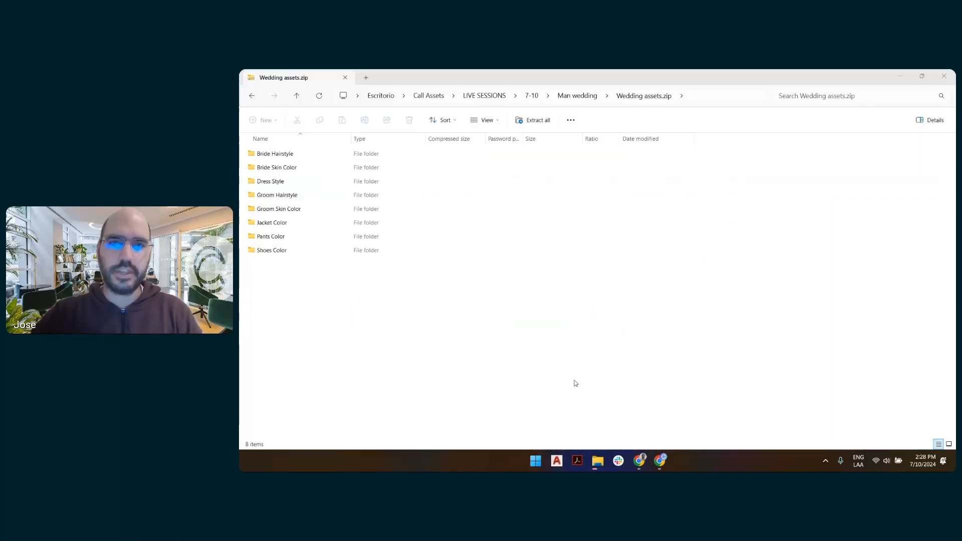
{"action": "left_click", "coordinate": [565, 223]}
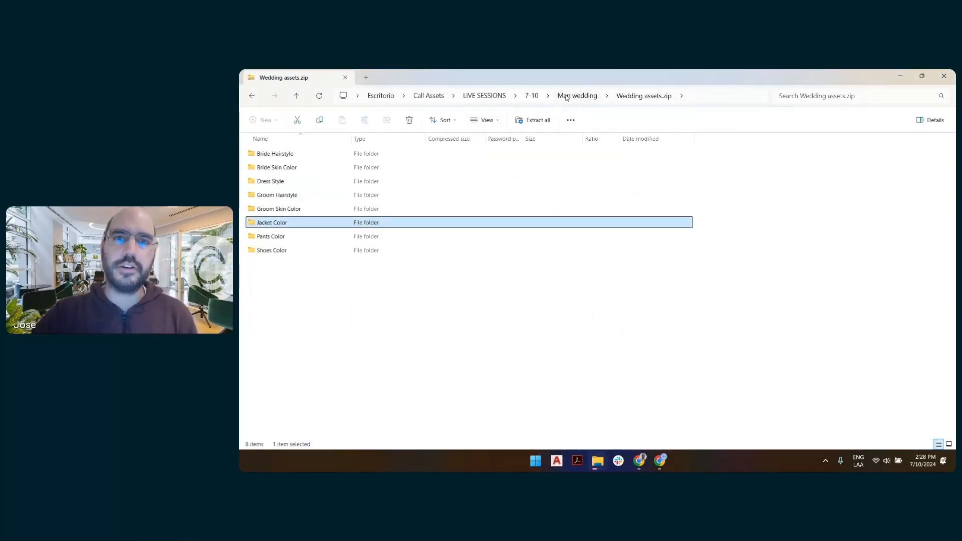
{"action": "left_click", "coordinate": [531, 99]}
{"action": "left_click", "coordinate": [760, 180]}
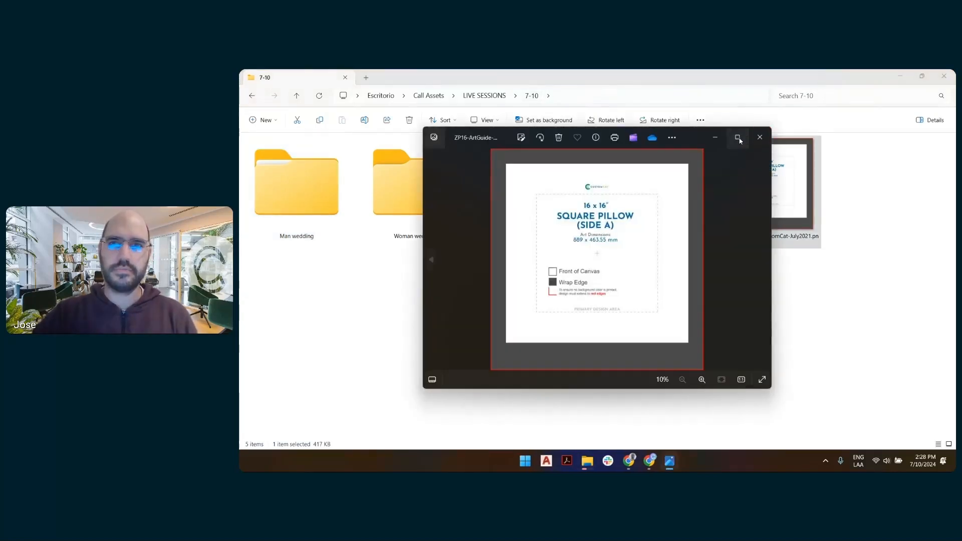
{"action": "left_click", "coordinate": [736, 136]}
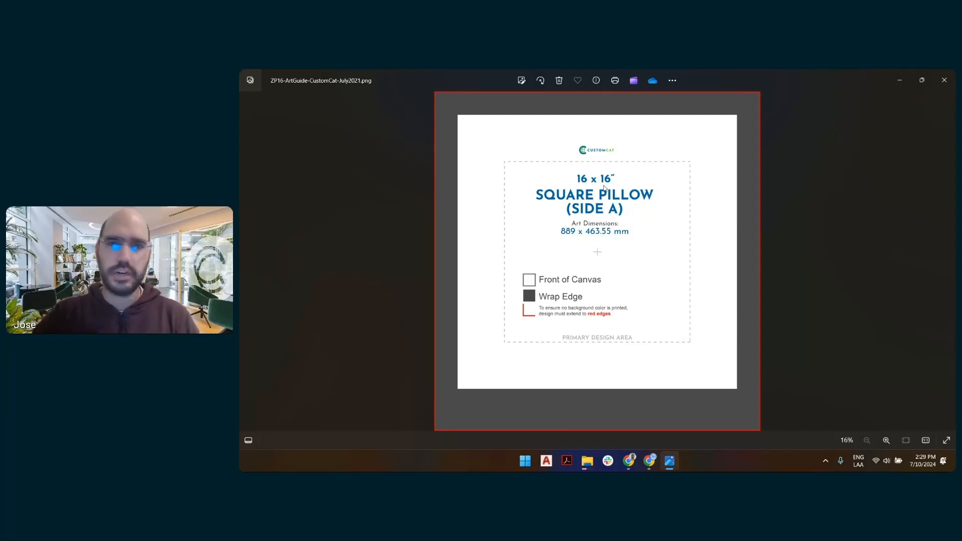
- Return to the Customily start page in the browser and create a new design named "LS About to get married"
{"action": "key", "text": "alt+Tab"}
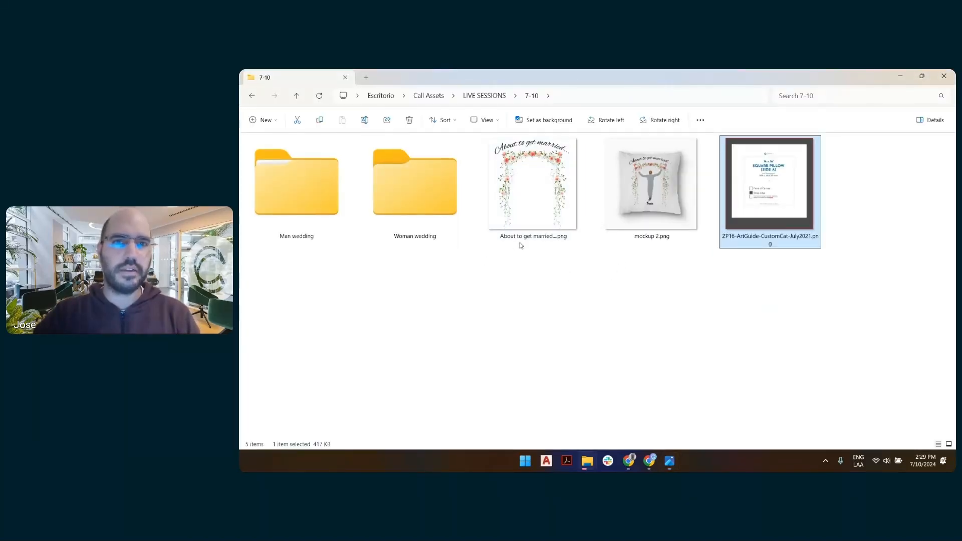
{"action": "key", "text": "alt+Tab"}
{"action": "key", "text": "alt+Tab"}
{"action": "key", "text": "Tab"}
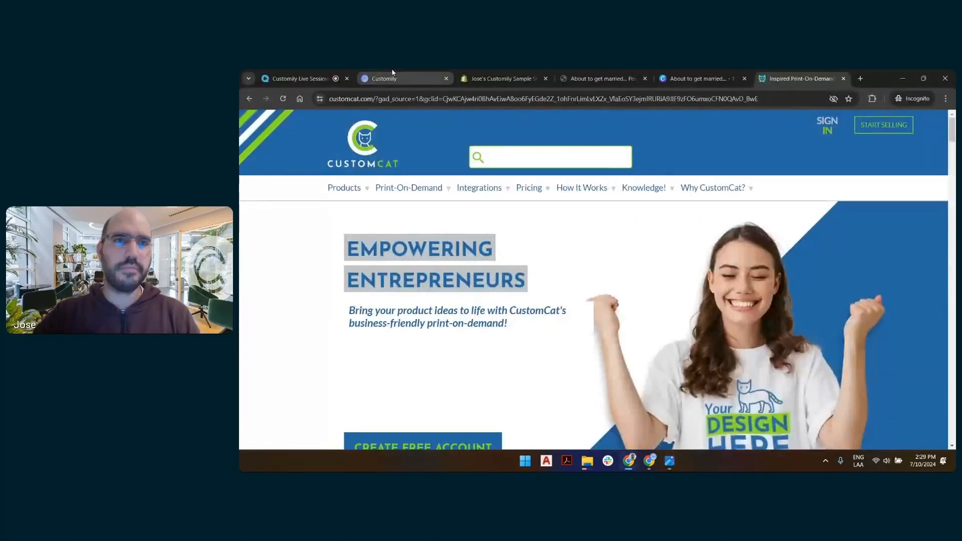
{"action": "left_click", "coordinate": [391, 78]}
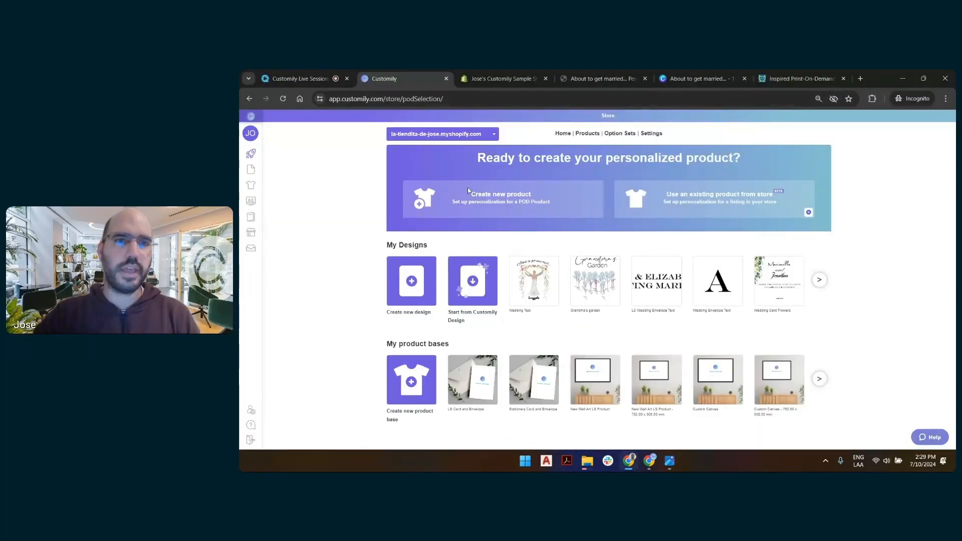
{"action": "left_click", "coordinate": [412, 283]}
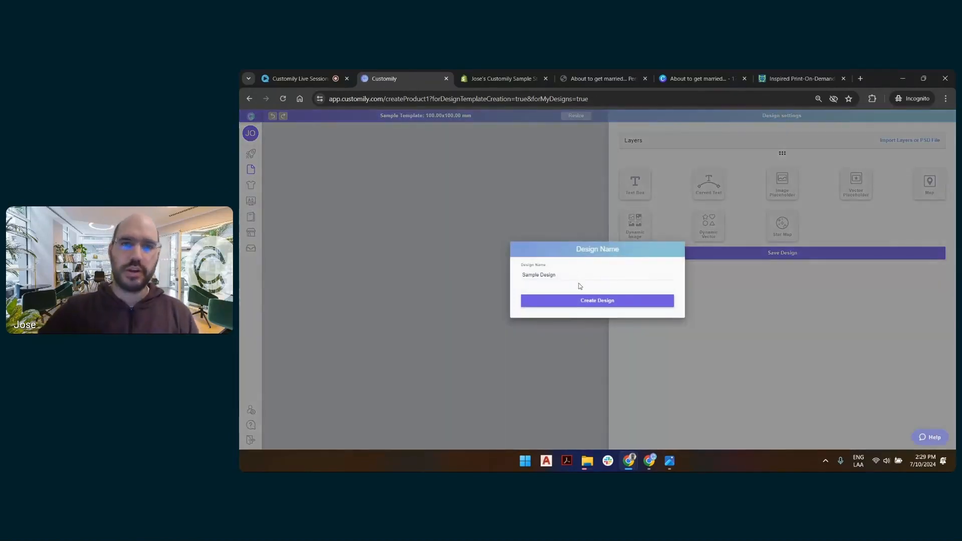
{"action": "triple_click", "coordinate": [540, 276]}
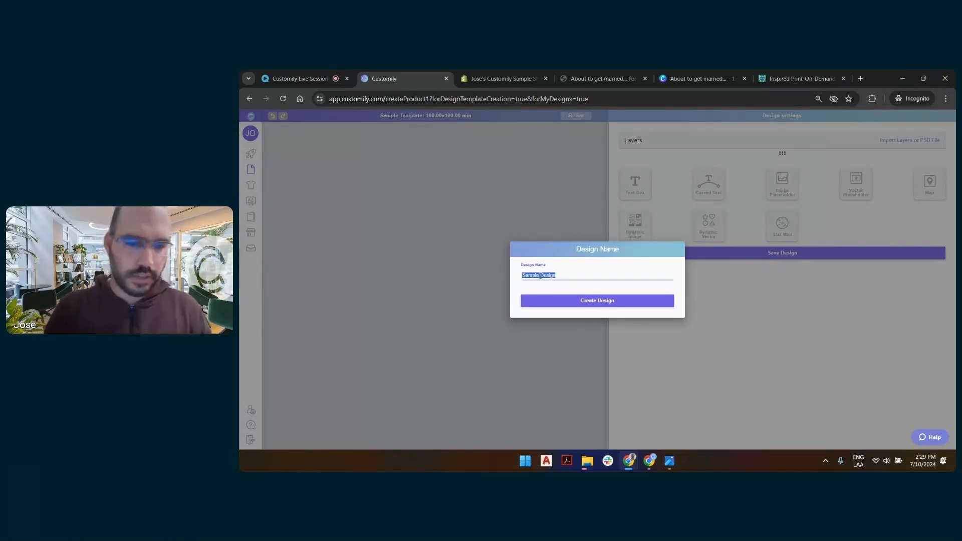
{"action": "type", "text": "4"}
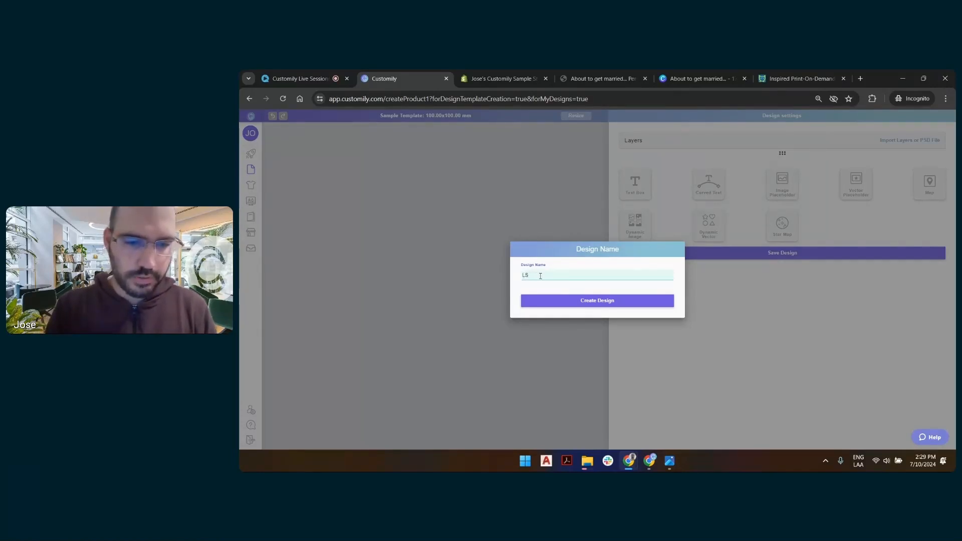
{"action": "type", "text": "S Abou"}
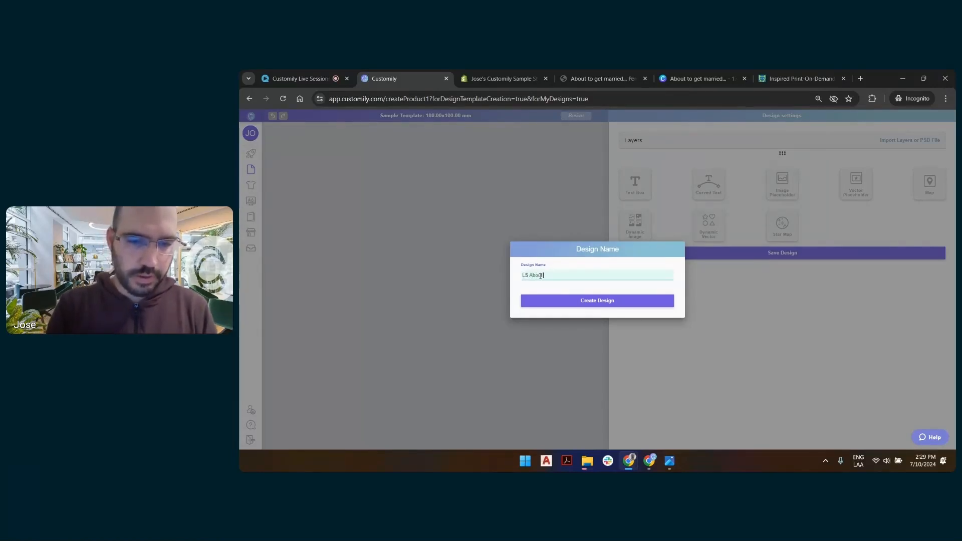
{"action": "type", "text": "t to get marrie"}
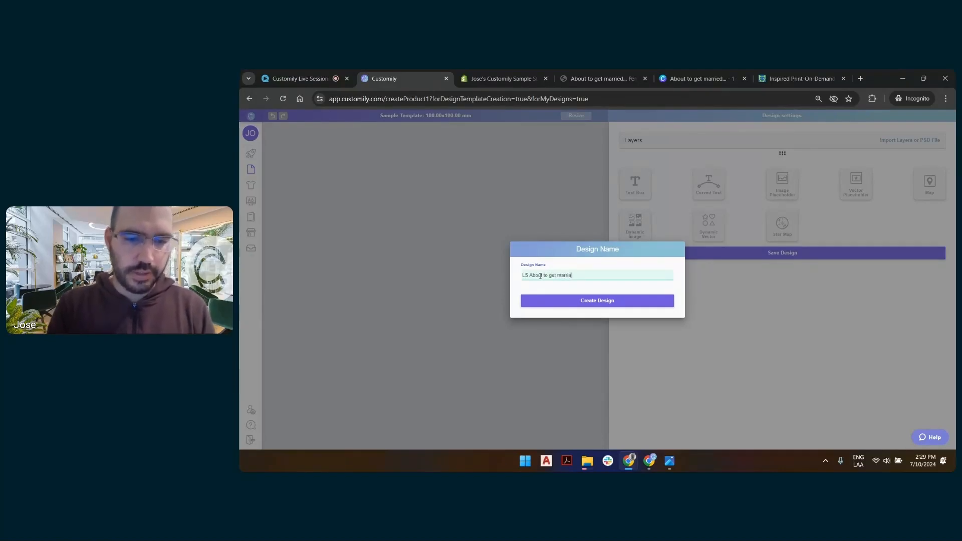
{"action": "type", "text": "d"}
{"action": "key", "text": "Return"}
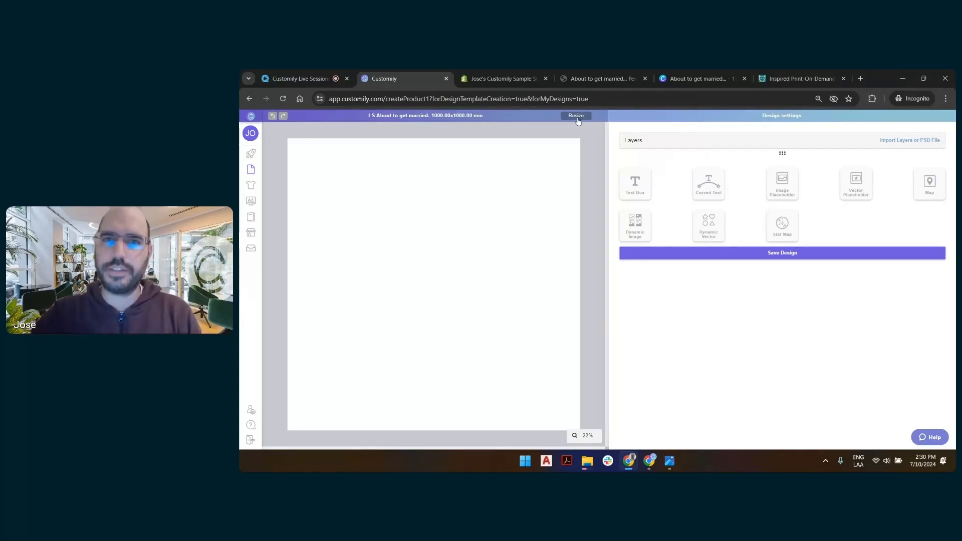
- Consult the pillow art guide and enter a width of 444.5 mm in the new design's page dimensions
{"action": "left_click", "coordinate": [800, 79]}
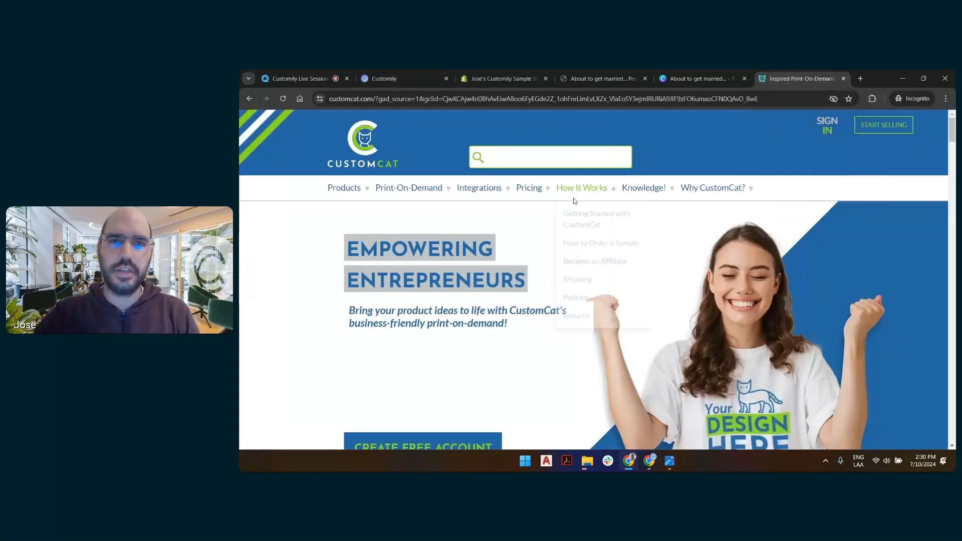
{"action": "left_click", "coordinate": [397, 79]}
{"action": "key", "text": "alt+Tab"}
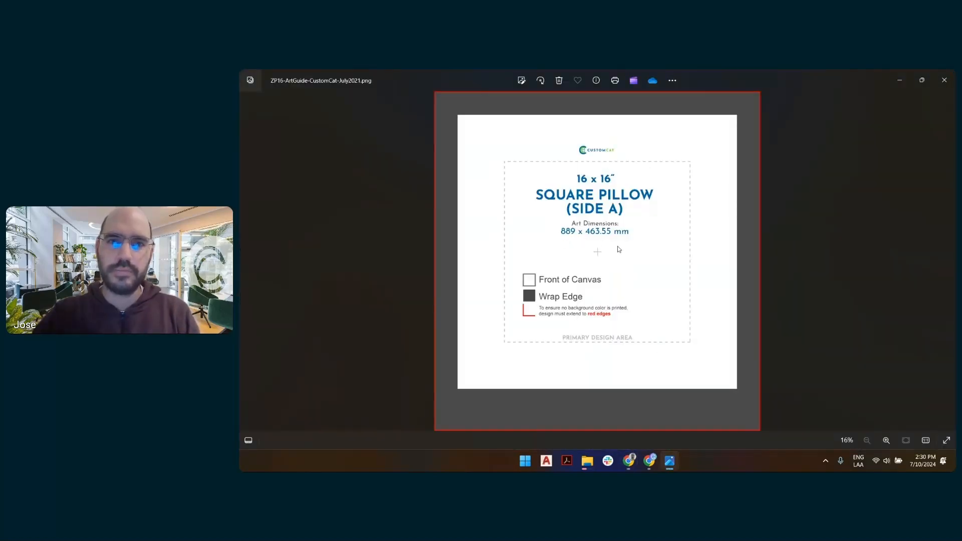
{"action": "key", "text": "alt+Tab"}
{"action": "left_click", "coordinate": [575, 116]}
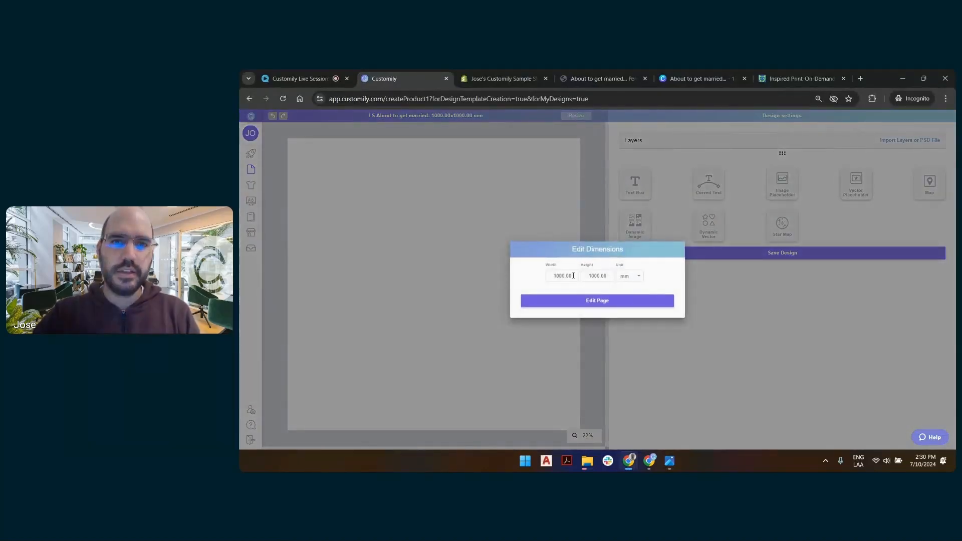
{"action": "left_click_drag", "start_coordinate": [573, 276], "coordinate": [499, 277]}
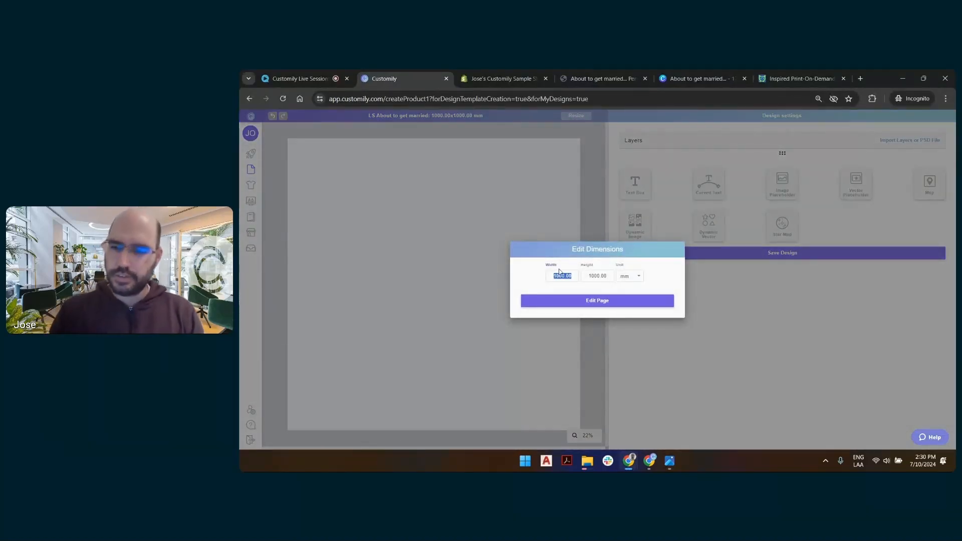
{"action": "key", "text": "BackSpace"}
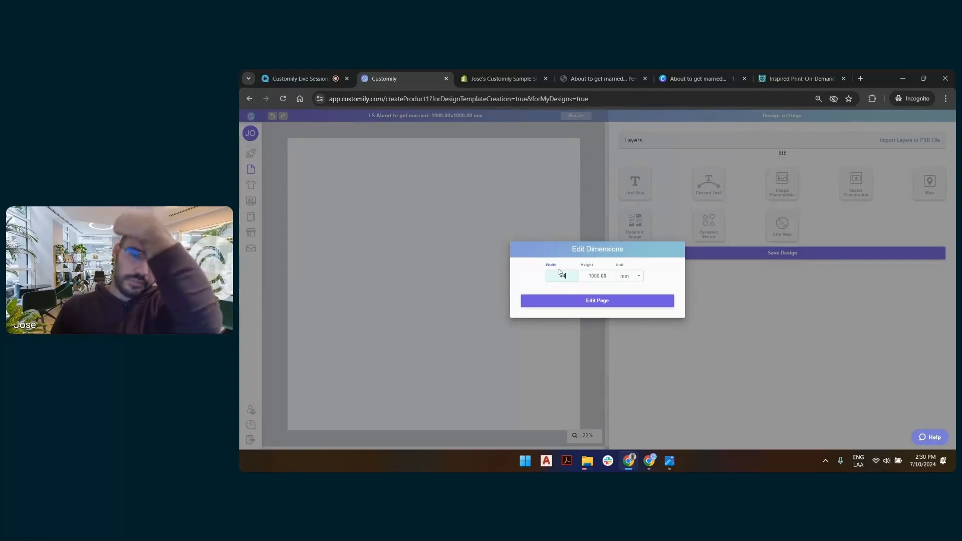
{"action": "type", "text": "44"}
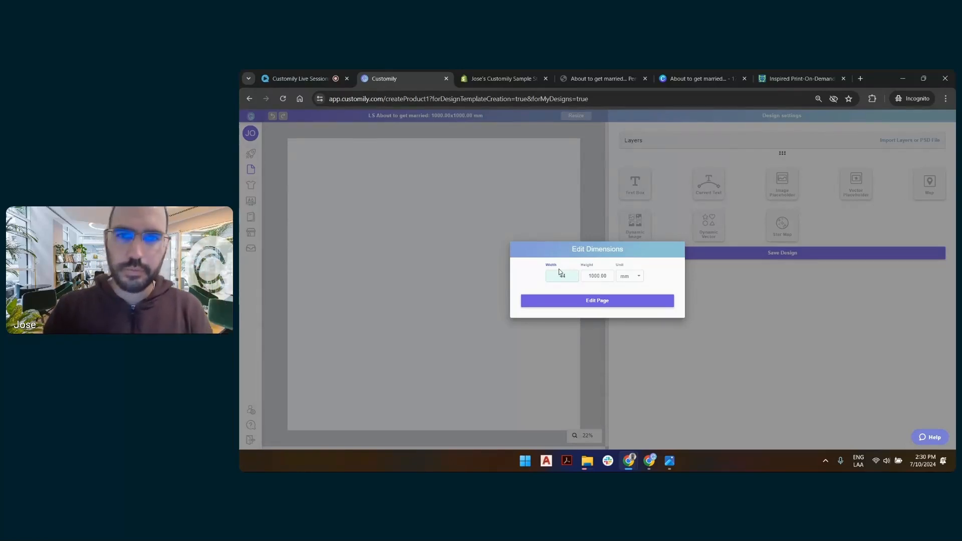
{"action": "type", "text": "4.5"}
{"action": "key", "text": "Tab"}
- Check the art guide's height, set the design's height to 463.55 mm and apply the page size
{"action": "key", "text": "alt+Tab"}
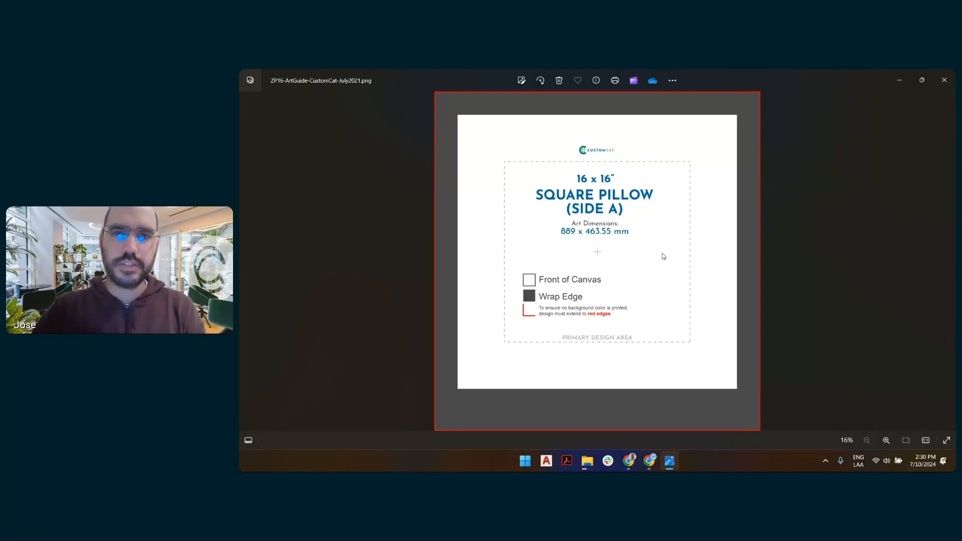
{"action": "key", "text": "alt+Tab"}
{"action": "type", "text": "46355"}
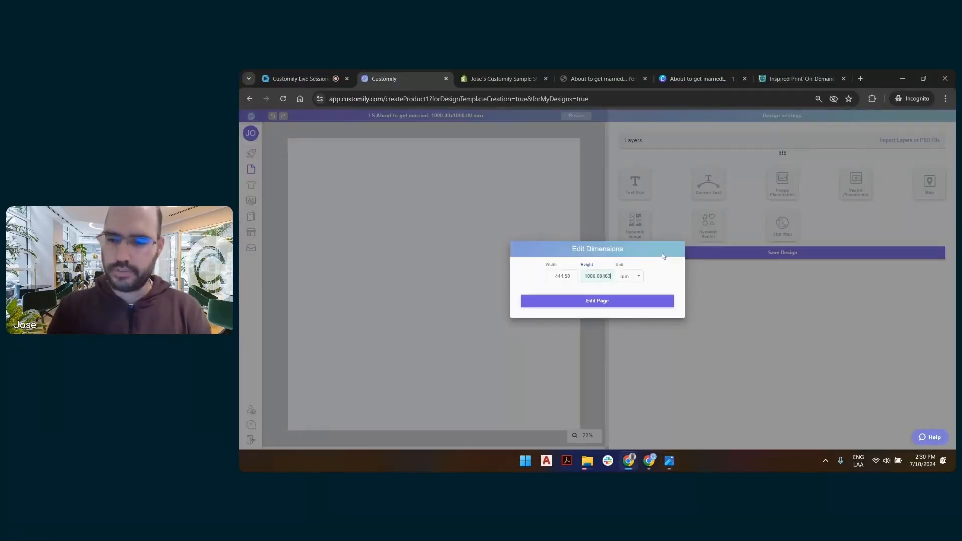
{"action": "key", "text": "BackSpace"}
{"action": "key", "text": "BackSpace"}
{"action": "key", "text": "BackSpace"}
{"action": "key", "text": "BackSpace"}
{"action": "key", "text": "BackSpace"}
{"action": "key", "text": "BackSpace"}
{"action": "key", "text": "BackSpace"}
{"action": "key", "text": "BackSpace"}
{"action": "key", "text": "BackSpace"}
{"action": "key", "text": "BackSpace"}
{"action": "key", "text": "BackSpace"}
{"action": "key", "text": "BackSpace"}
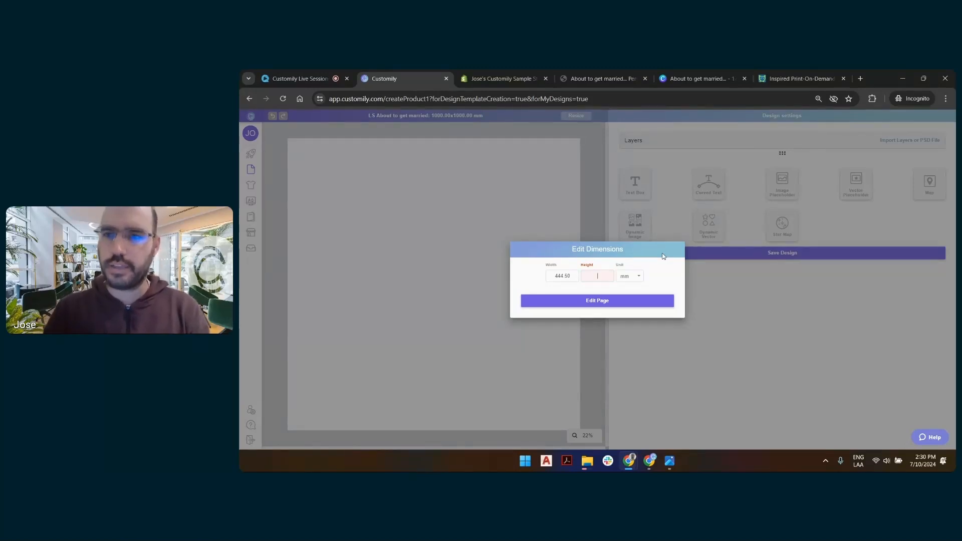
{"action": "key", "text": "alt+Tab"}
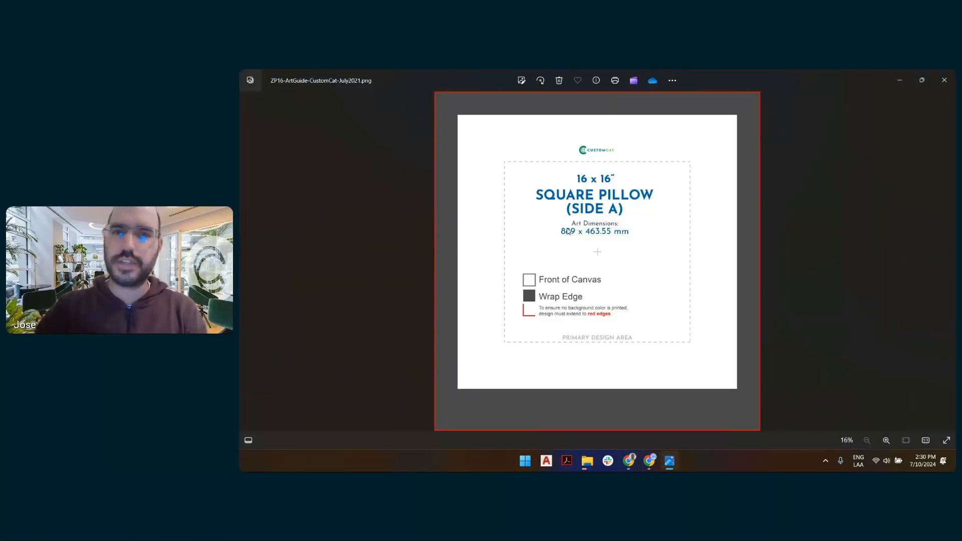
{"action": "key", "text": "alt+Tab"}
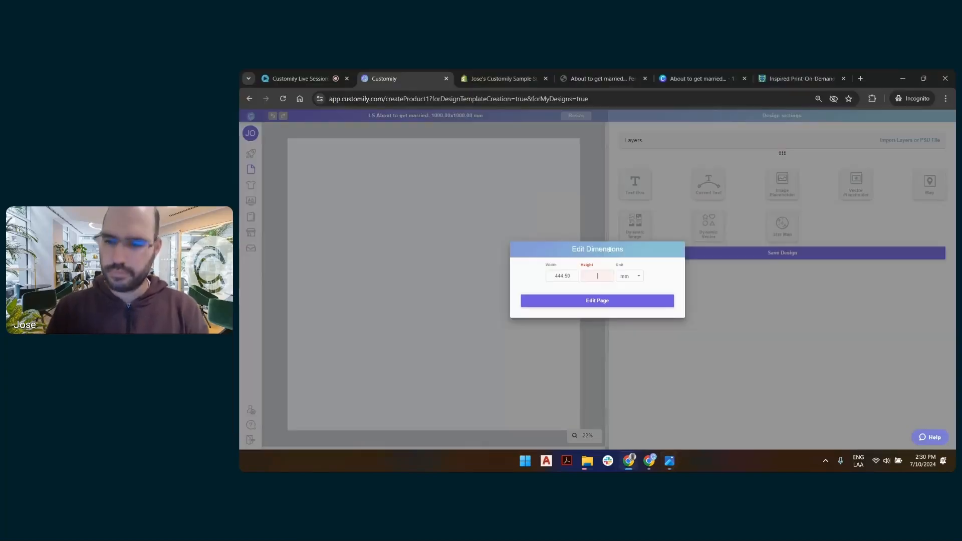
{"action": "type", "text": "463.55"}
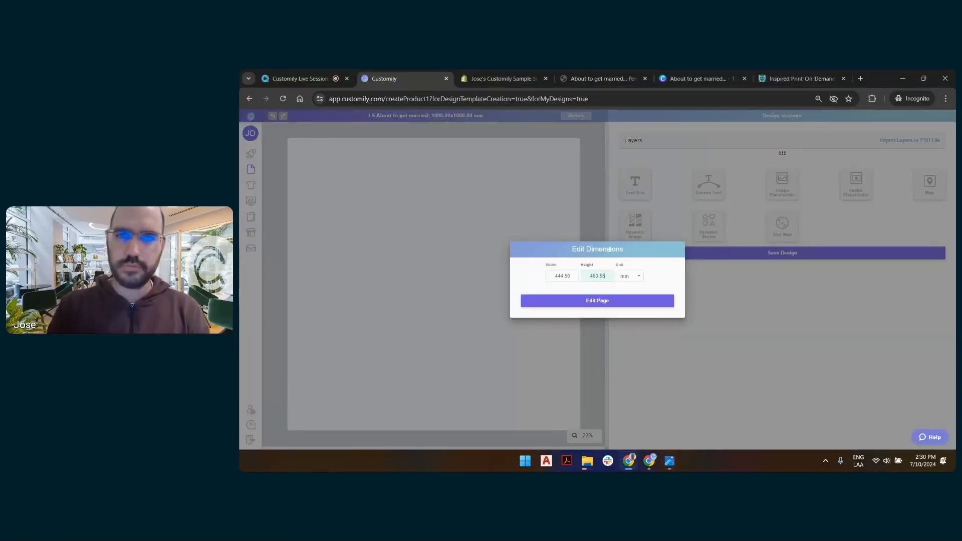
{"action": "key", "text": "Return"}
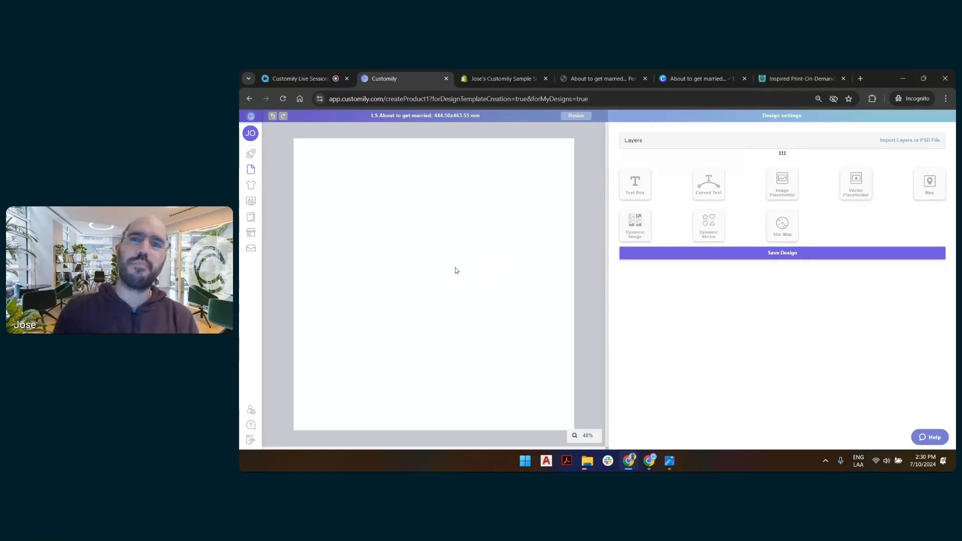
- Add a dynamic image element to the canvas and rename its layer "Print Guide"
{"action": "left_click", "coordinate": [644, 228]}
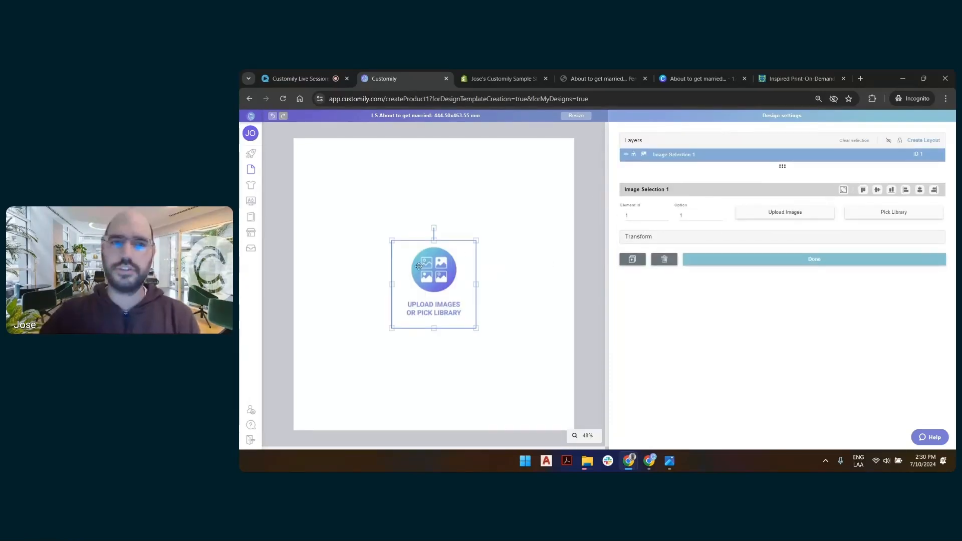
{"action": "left_click", "coordinate": [702, 155]}
{"action": "triple_click", "coordinate": [678, 157]}
{"action": "type", "text": "P"}
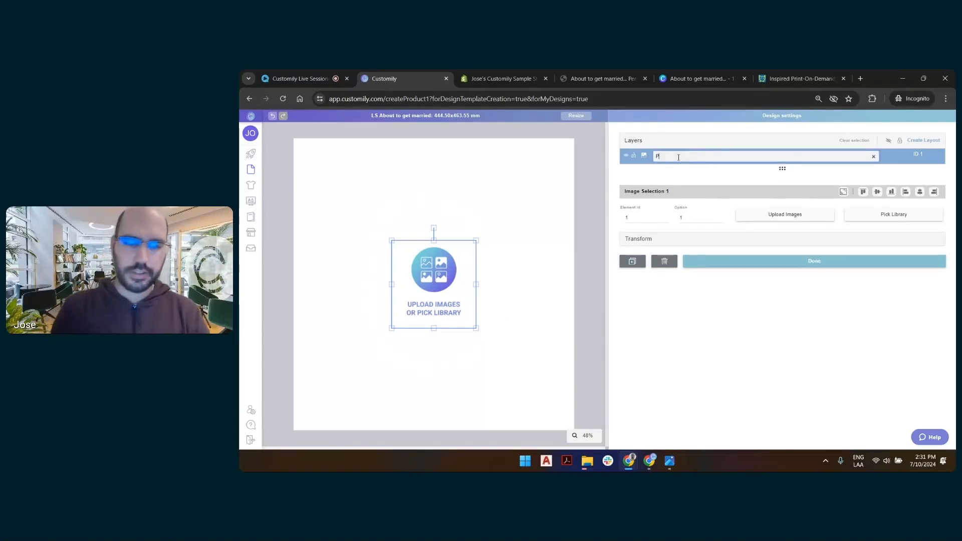
{"action": "type", "text": "rint Guide"}
{"action": "key", "text": "Return"}
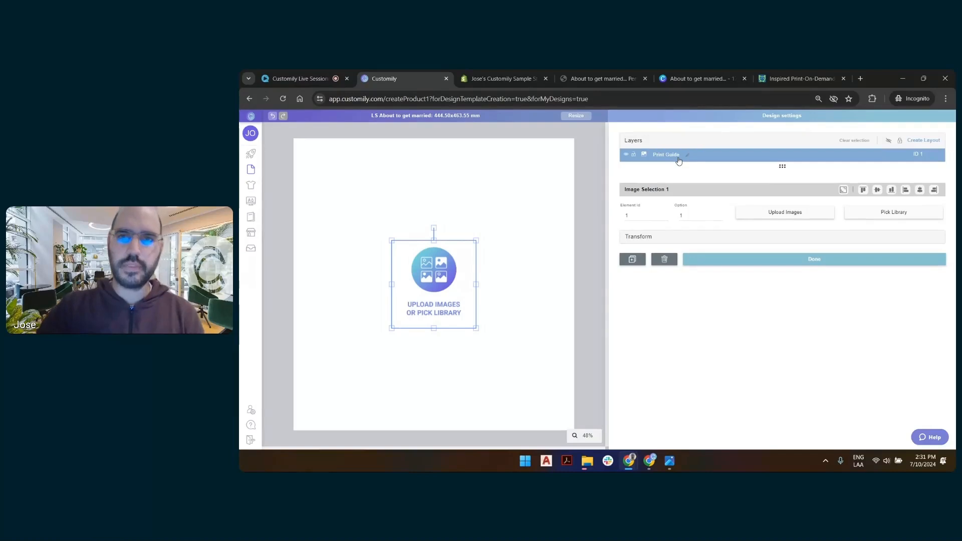
- Upload ZP16-ArtGuide-CustomCat-July2021.png from the 7-10 folder into the Print Guide layer
{"action": "left_click", "coordinate": [741, 213]}
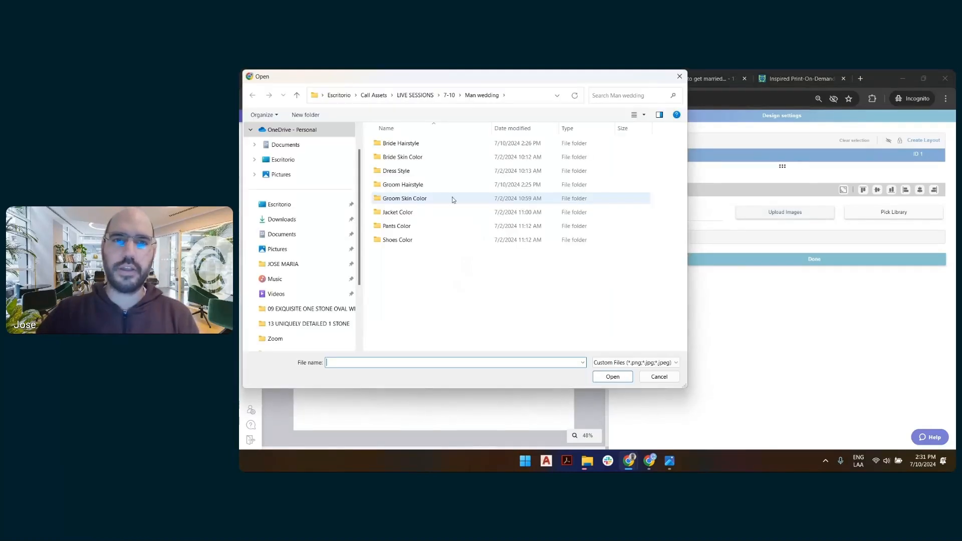
{"action": "left_click", "coordinate": [449, 95]}
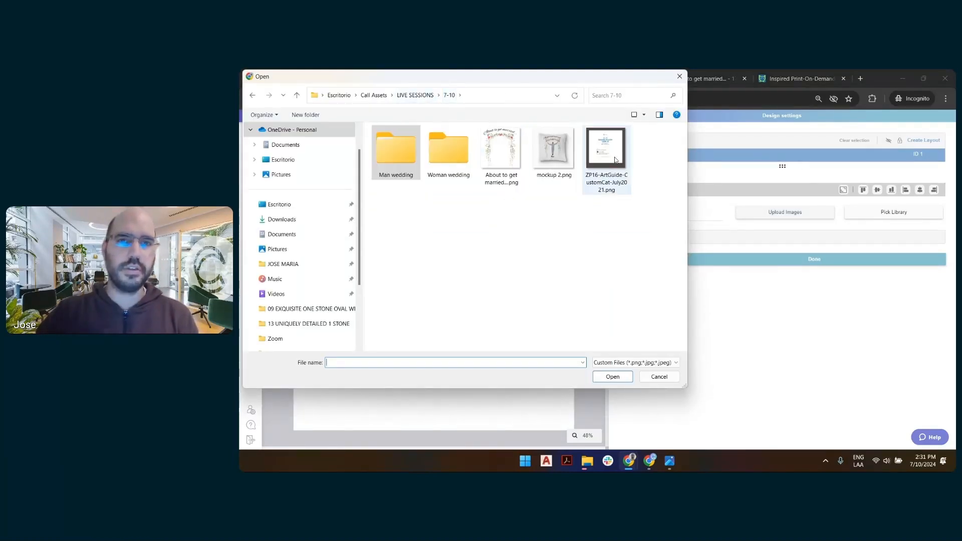
{"action": "double_click", "coordinate": [612, 160]}
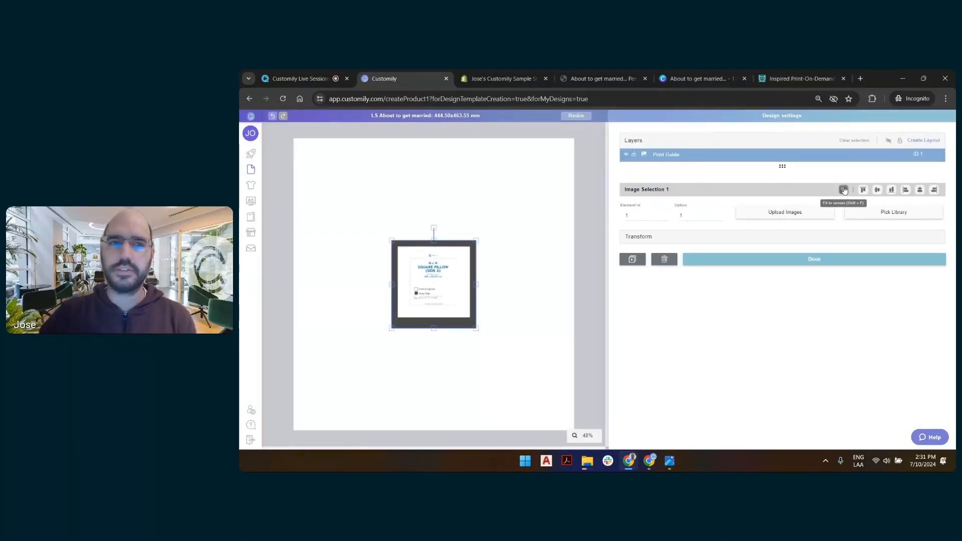
- Fit the Print Guide image to the whole canvas and lock its layer
{"action": "left_click", "coordinate": [844, 190]}
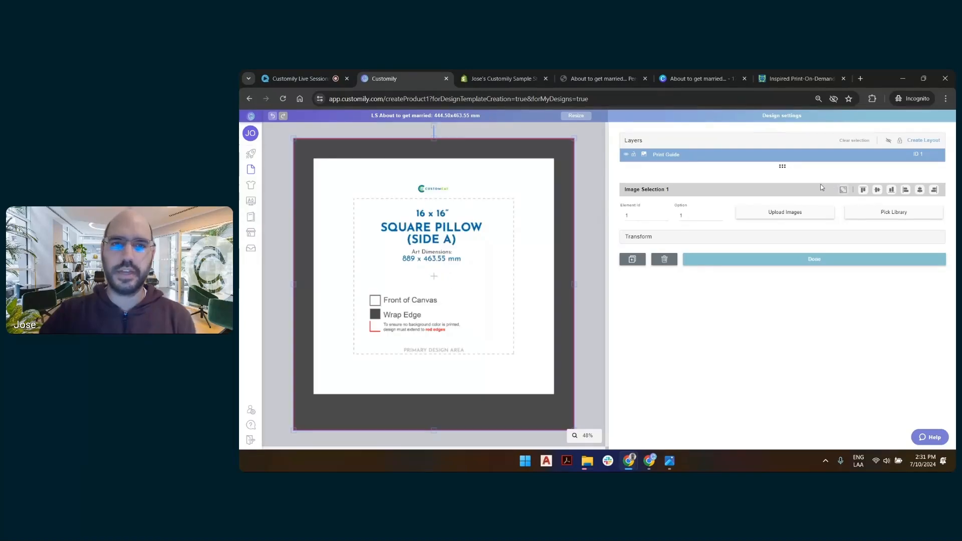
{"action": "left_click", "coordinate": [594, 205]}
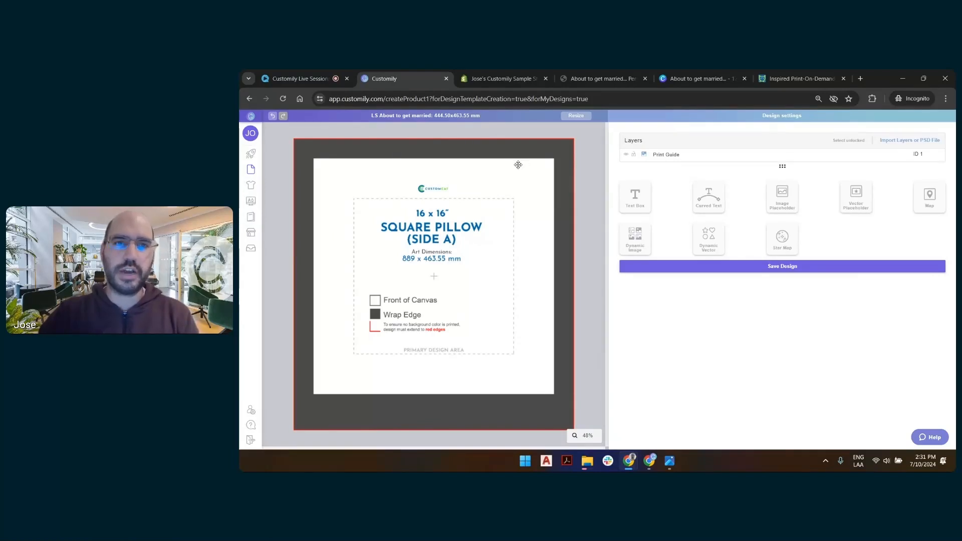
{"action": "left_click", "coordinate": [633, 155]}
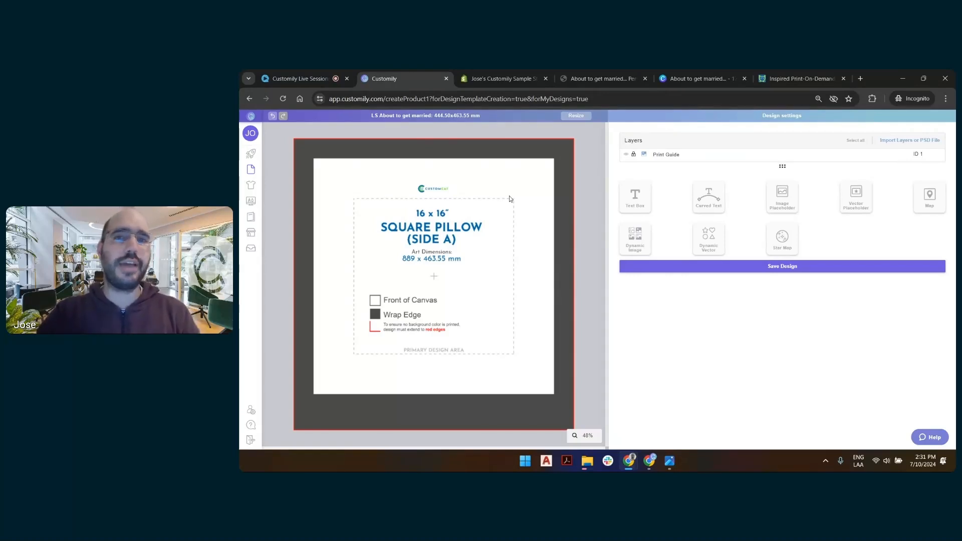
- Switch to the Canva design and inspect the floral arch image and the "About to get married..." text on page 1
{"action": "left_click", "coordinate": [702, 73]}
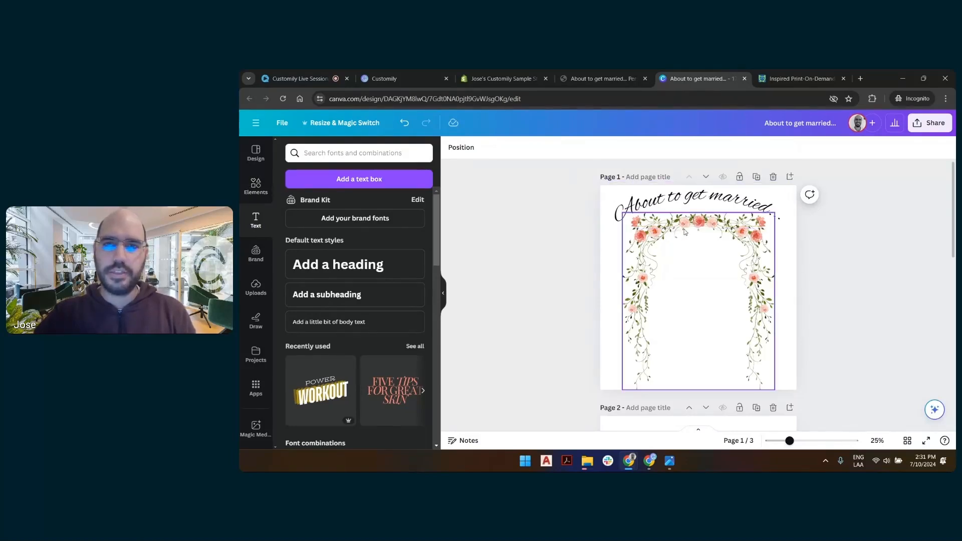
{"action": "left_click", "coordinate": [736, 258]}
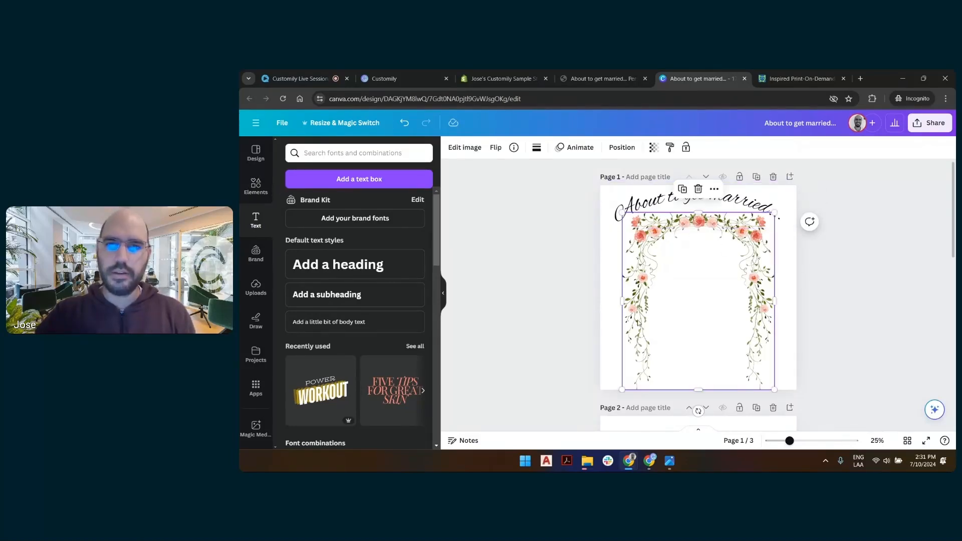
{"action": "left_click", "coordinate": [807, 295]}
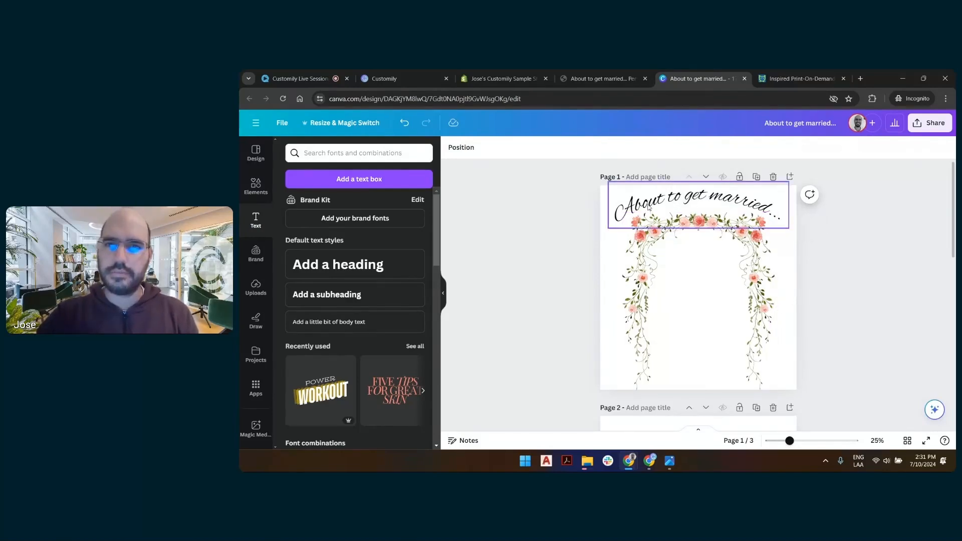
{"action": "left_click", "coordinate": [625, 217]}
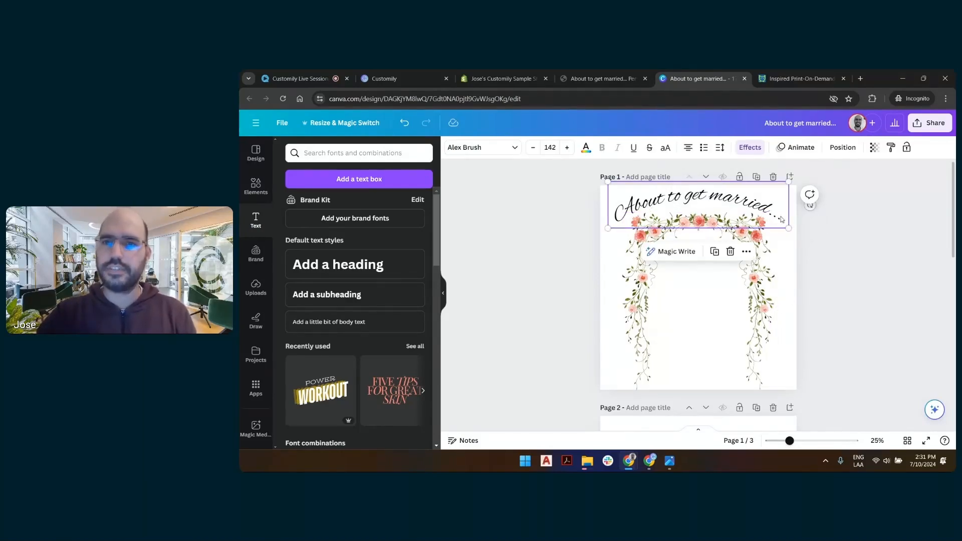
- Examine the Canva design's resize options and the text and floral arch elements on page 1
{"action": "left_click", "coordinate": [804, 231]}
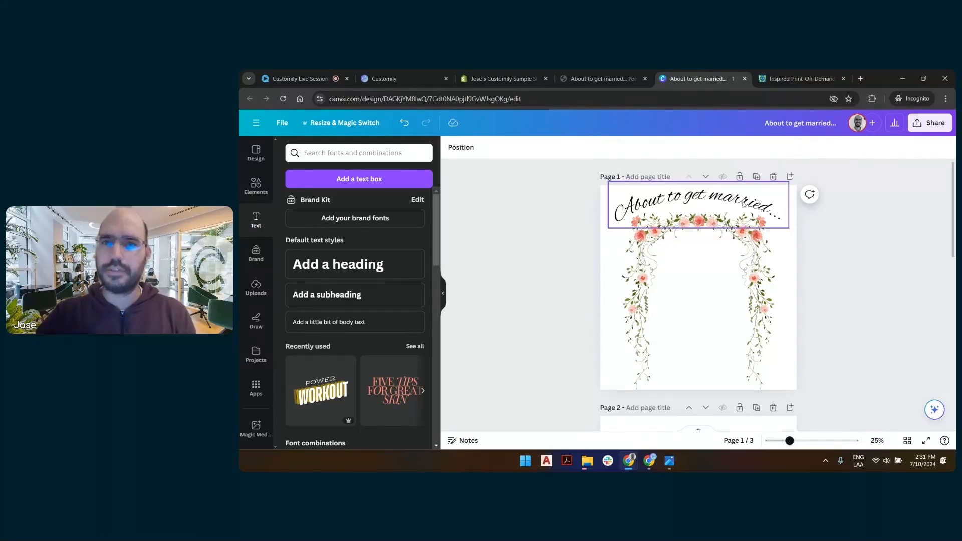
{"action": "scroll", "coordinate": [744, 205], "scroll_direction": "up", "scroll_amount": 4}
{"action": "scroll", "coordinate": [744, 205], "scroll_direction": "down", "scroll_amount": 3}
{"action": "scroll", "coordinate": [637, 328], "scroll_direction": "down", "scroll_amount": 1}
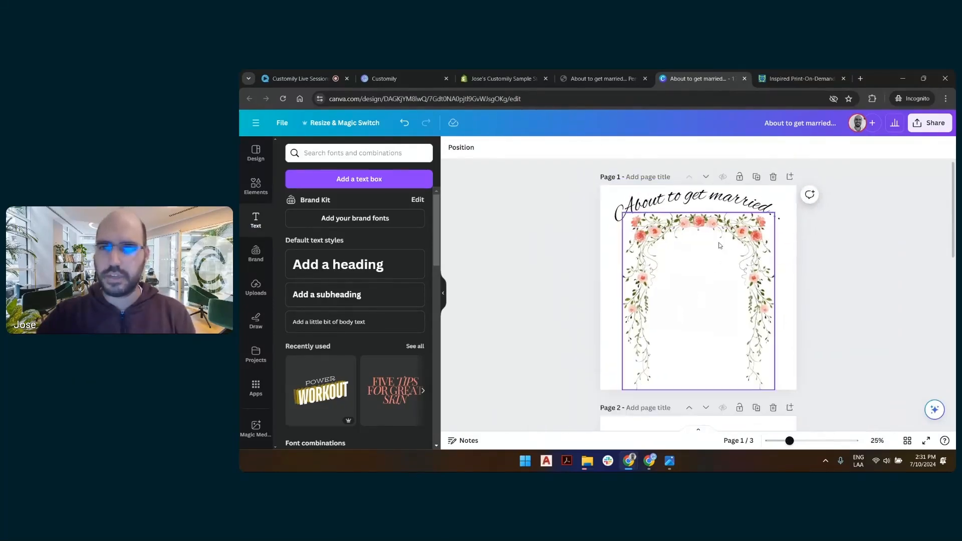
{"action": "left_click", "coordinate": [794, 205]}
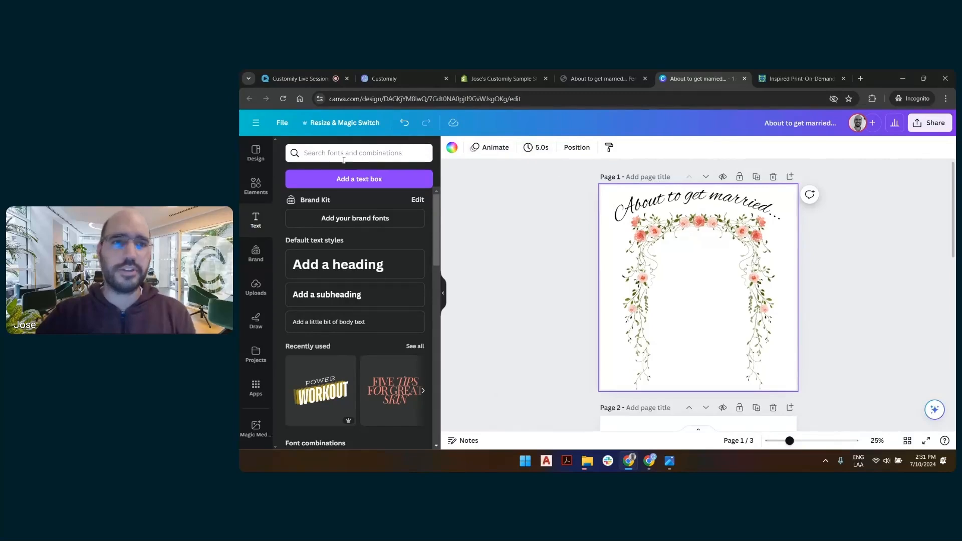
{"action": "left_click", "coordinate": [331, 124]}
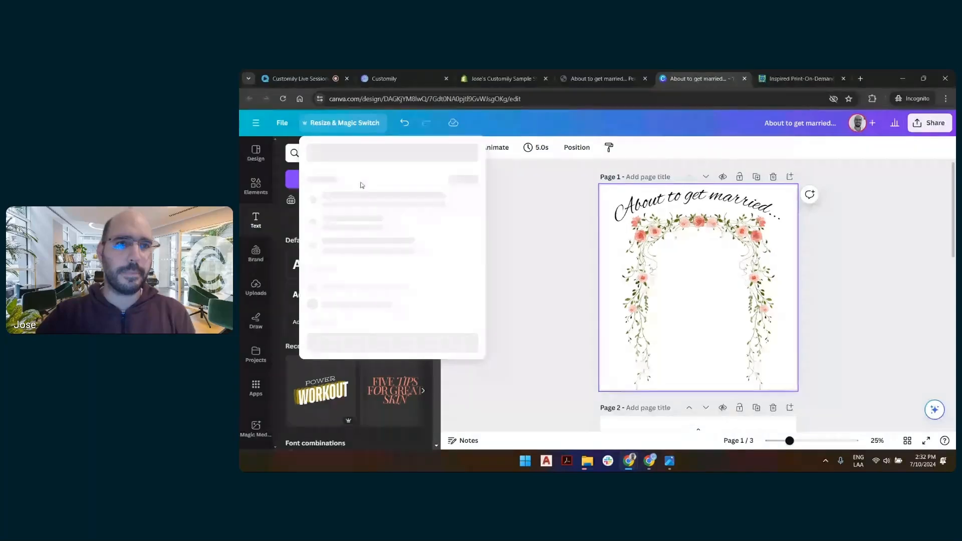
{"action": "scroll", "coordinate": [349, 265], "scroll_direction": "down", "scroll_amount": 3}
{"action": "scroll", "coordinate": [350, 265], "scroll_direction": "up", "scroll_amount": 3}
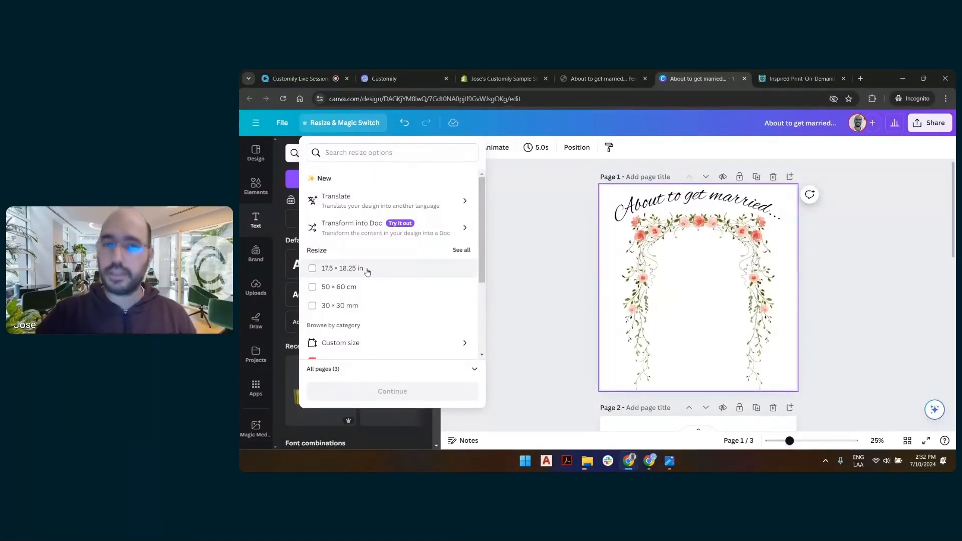
{"action": "left_click", "coordinate": [523, 249]}
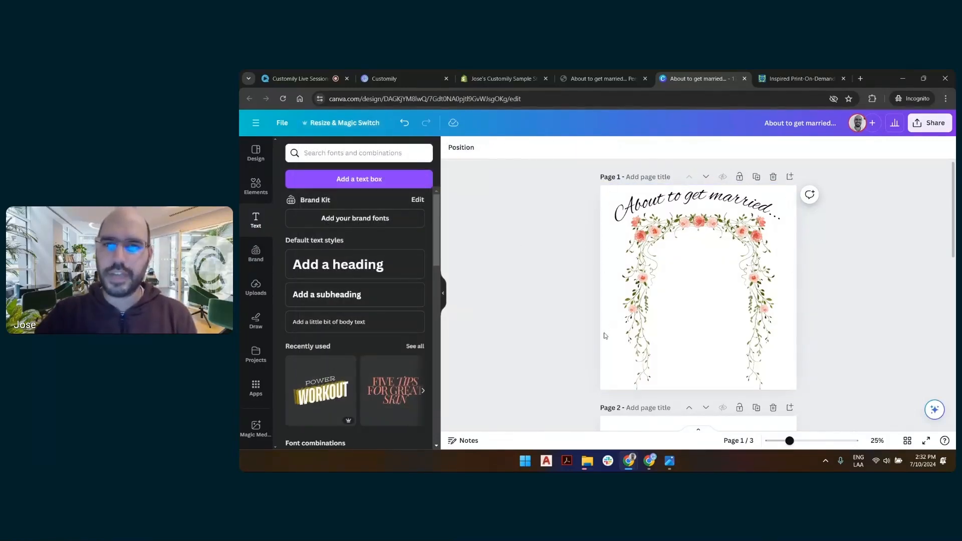
{"action": "left_click", "coordinate": [744, 238]}
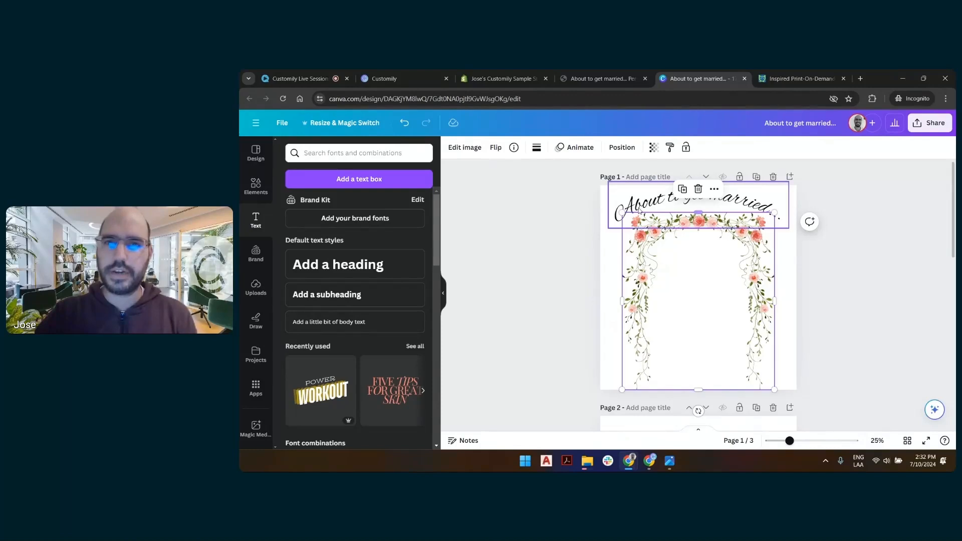
{"action": "left_click", "coordinate": [680, 220]}
{"action": "left_click", "coordinate": [842, 239]}
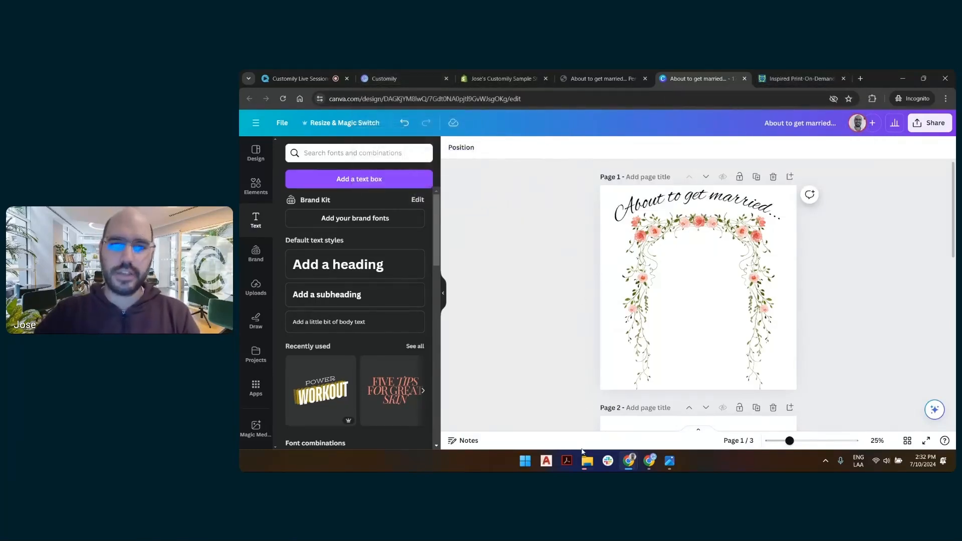
- Switch to File Explorer, open About to get married...png from the 7-10 folder and examine it in a maximized image viewer
{"action": "left_click", "coordinate": [544, 396]}
{"action": "left_click", "coordinate": [572, 173]}
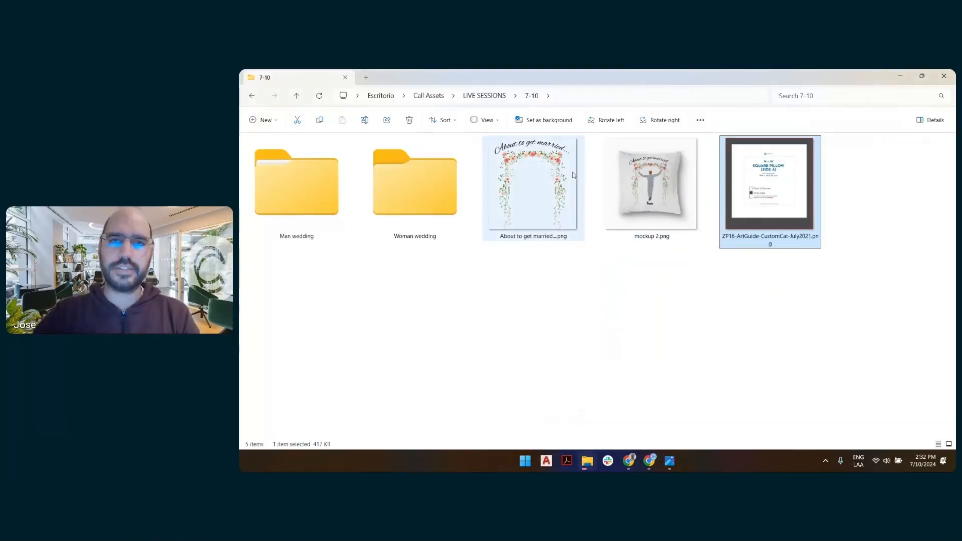
{"action": "double_click", "coordinate": [545, 172]}
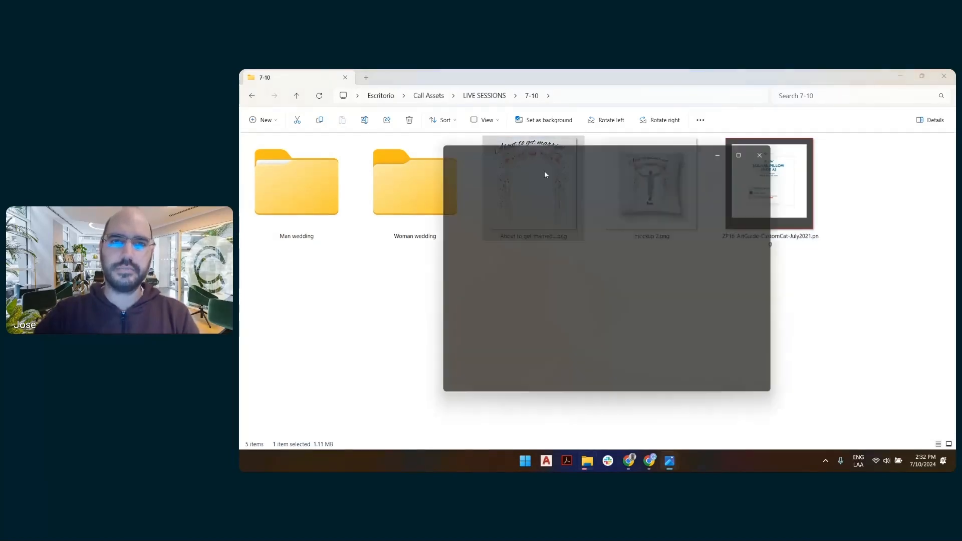
{"action": "left_click", "coordinate": [748, 149]}
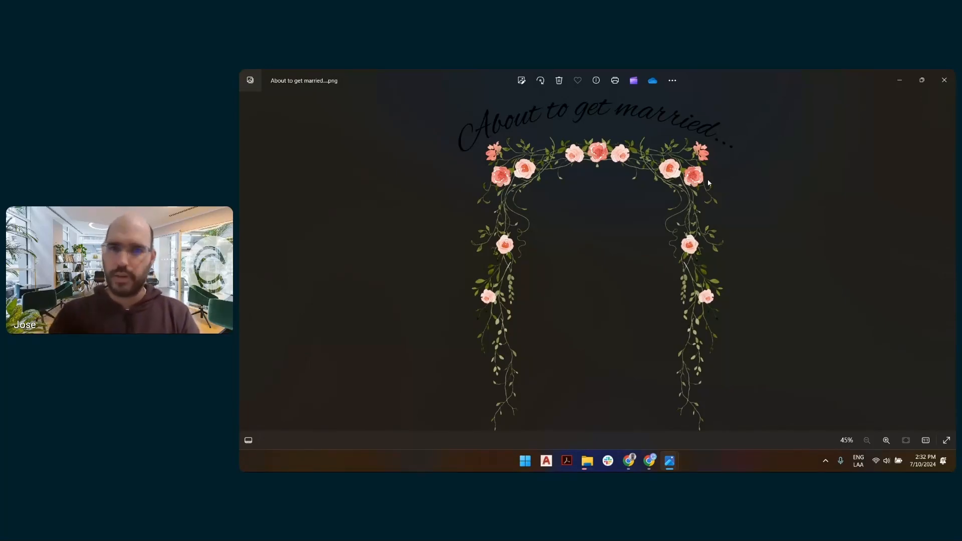
- Switch to the Customily design, add a dynamic image element and rename its layer "Artwork"
{"action": "key", "text": "alt+Tab"}
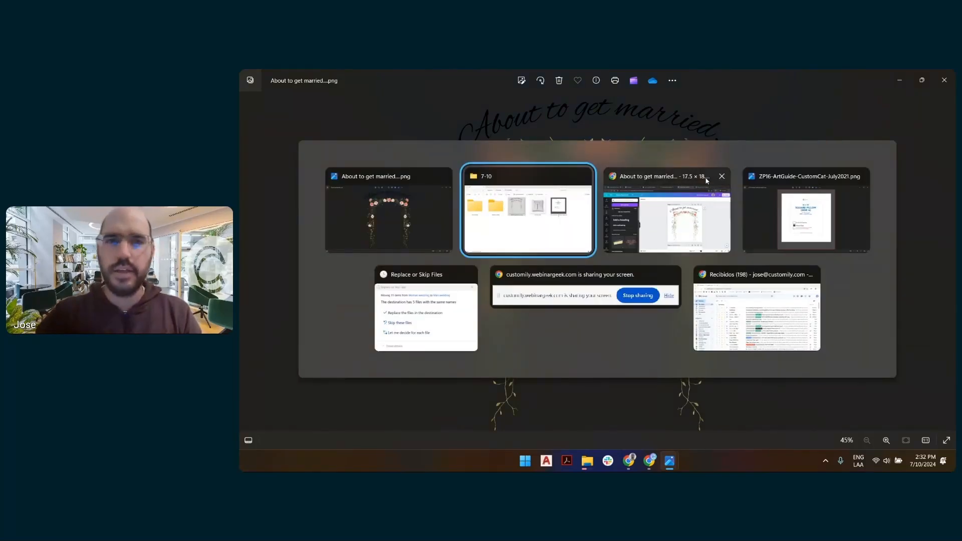
{"action": "left_click", "coordinate": [707, 178]}
{"action": "left_click", "coordinate": [396, 79]}
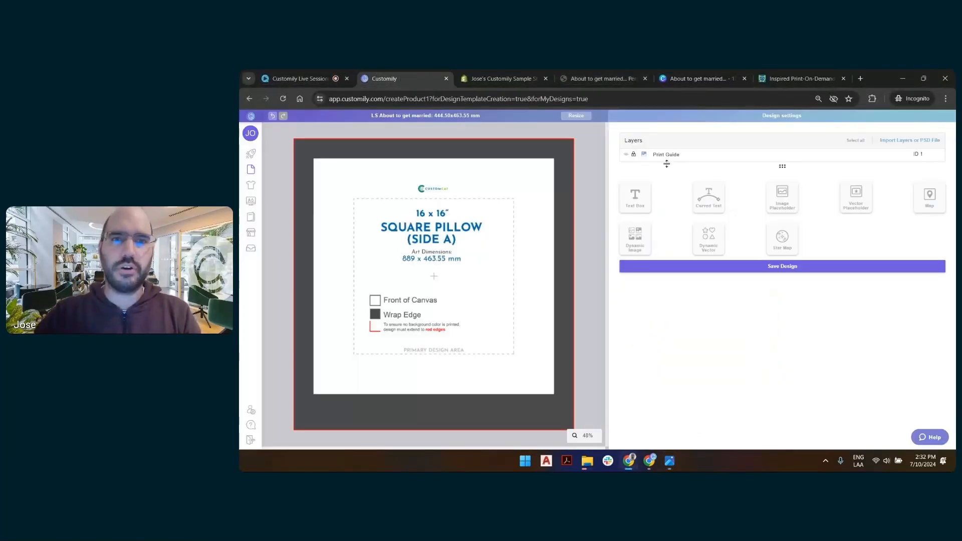
{"action": "left_click", "coordinate": [642, 234]}
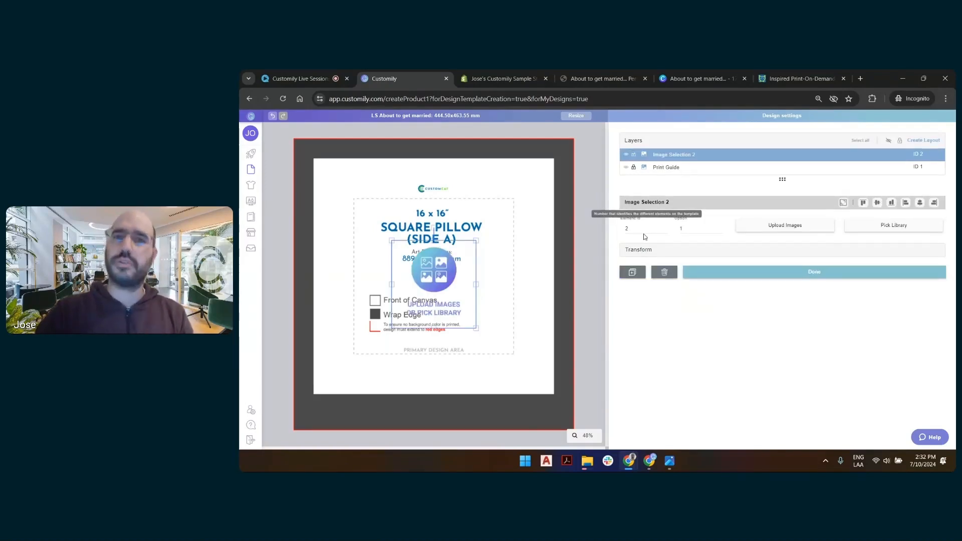
{"action": "double_click", "coordinate": [701, 155]}
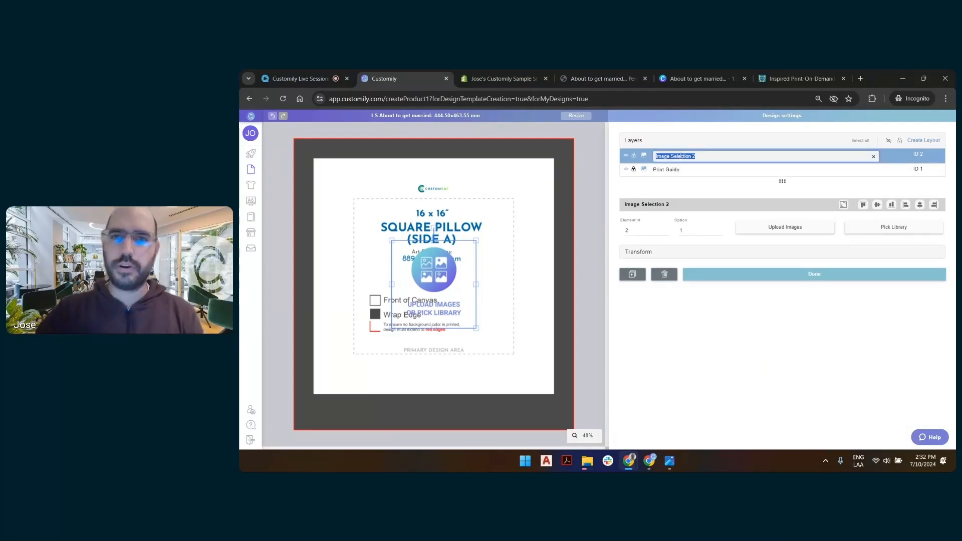
{"action": "type", "text": "Artwork"}
{"action": "key", "text": "Return"}
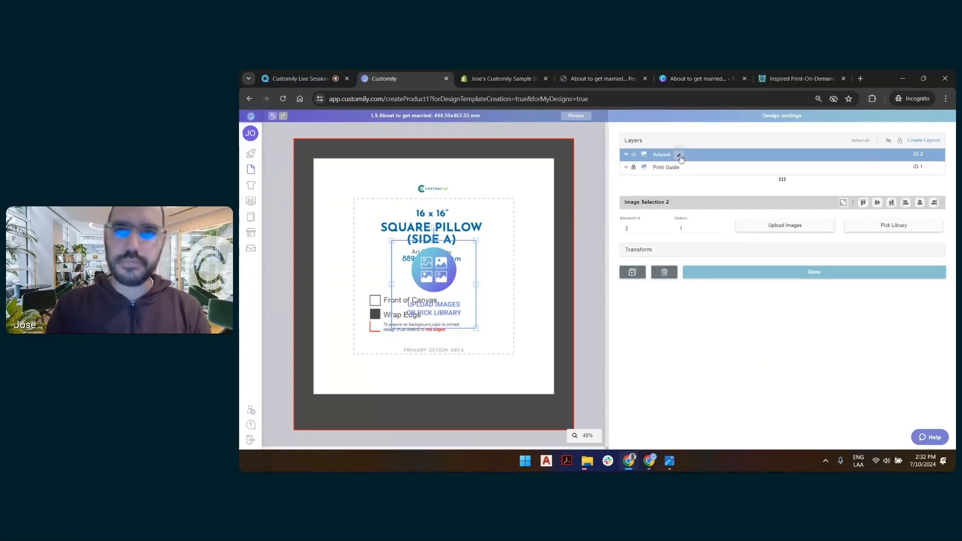
- Upload About to get married...png into the Artwork layer and enlarge it to nearly the width of the primary design area
{"action": "left_click", "coordinate": [799, 225]}
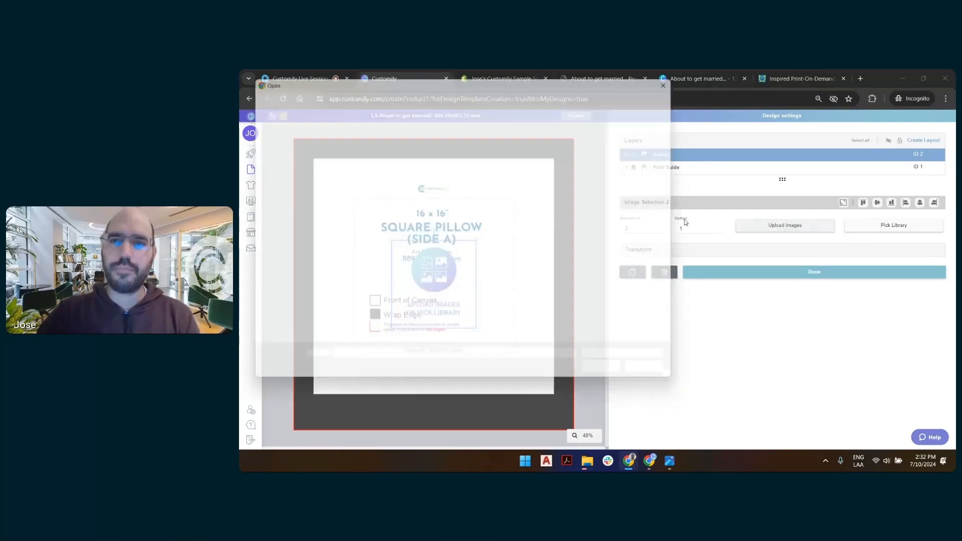
{"action": "double_click", "coordinate": [500, 149]}
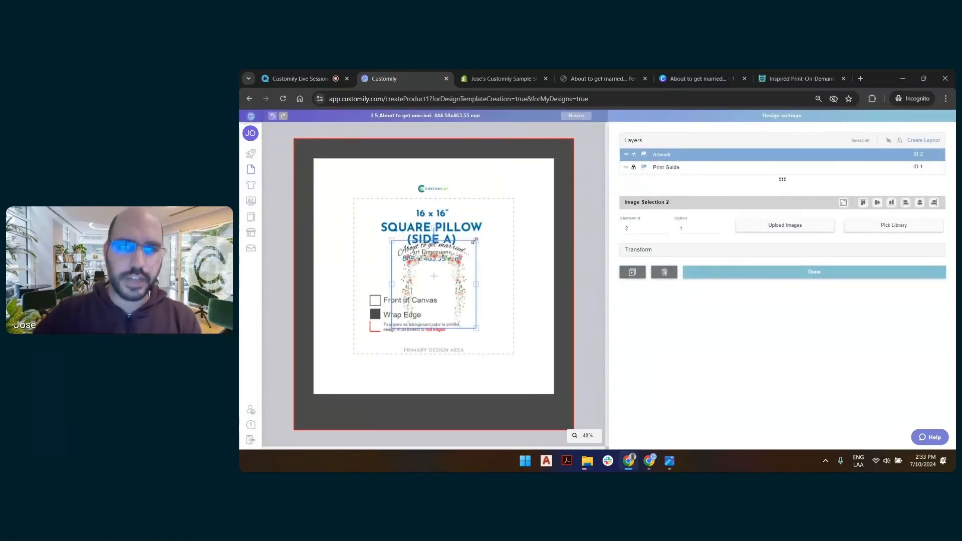
{"action": "left_click_drag", "start_coordinate": [474, 241], "coordinate": [525, 219]}
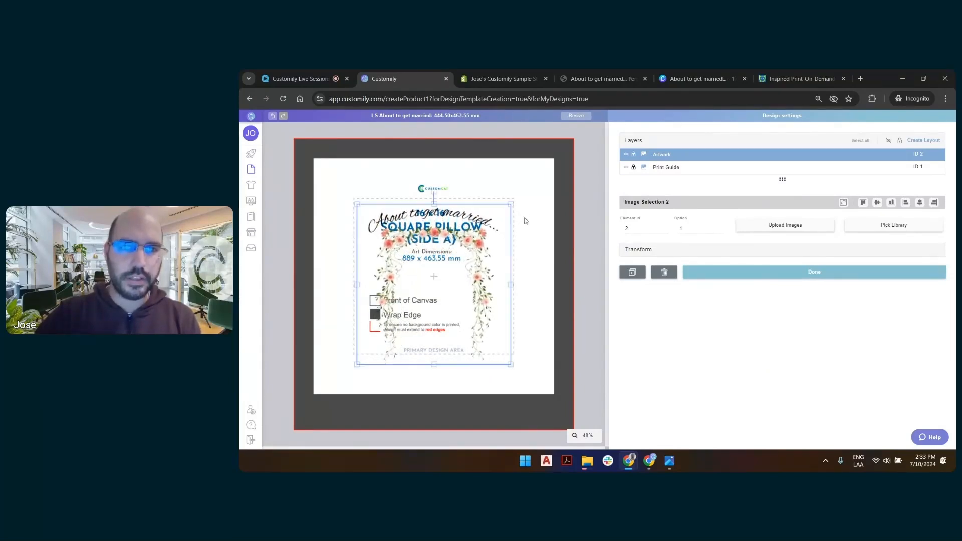
- Nudge the Artwork image up and widen its frame slightly to cover the guide's dashed primary design area
{"action": "key", "text": "Up"}
{"action": "key", "text": "Up"}
{"action": "key", "text": "Up"}
{"action": "key", "text": "Up"}
{"action": "key", "text": "Up"}
{"action": "key", "text": "Up"}
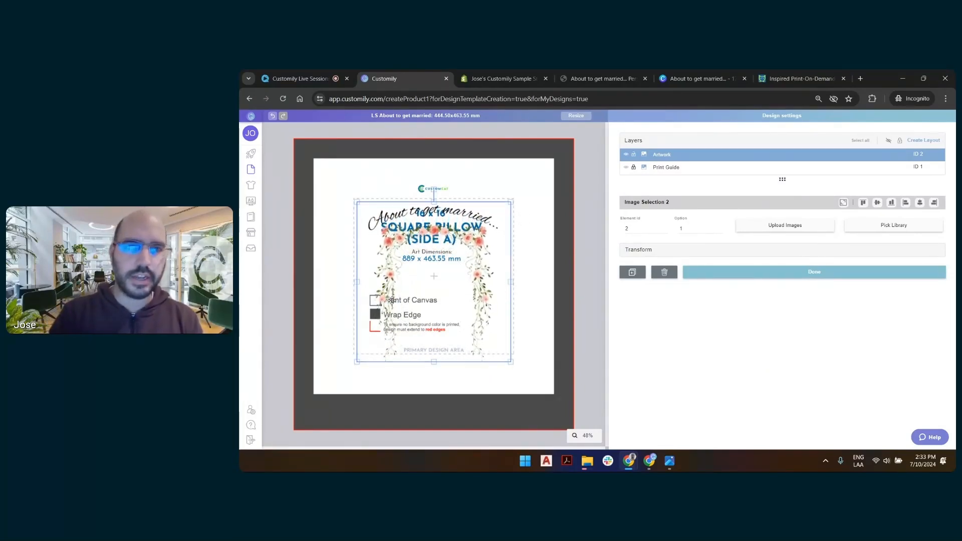
{"action": "key", "text": "Up"}
{"action": "key", "text": "Up"}
{"action": "key", "text": "Up"}
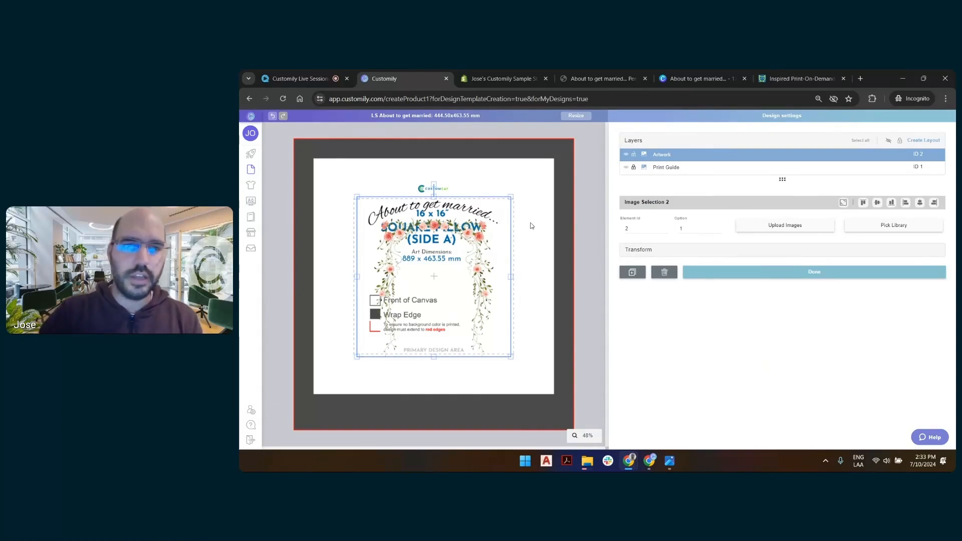
{"action": "left_click", "coordinate": [533, 263]}
{"action": "left_click", "coordinate": [507, 211]}
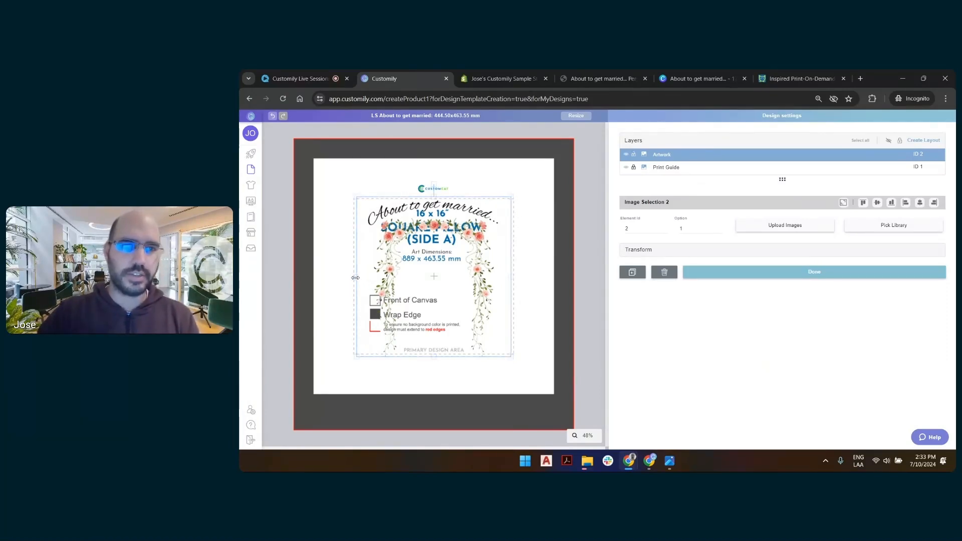
{"action": "left_click_drag", "start_coordinate": [355, 278], "coordinate": [353, 277]}
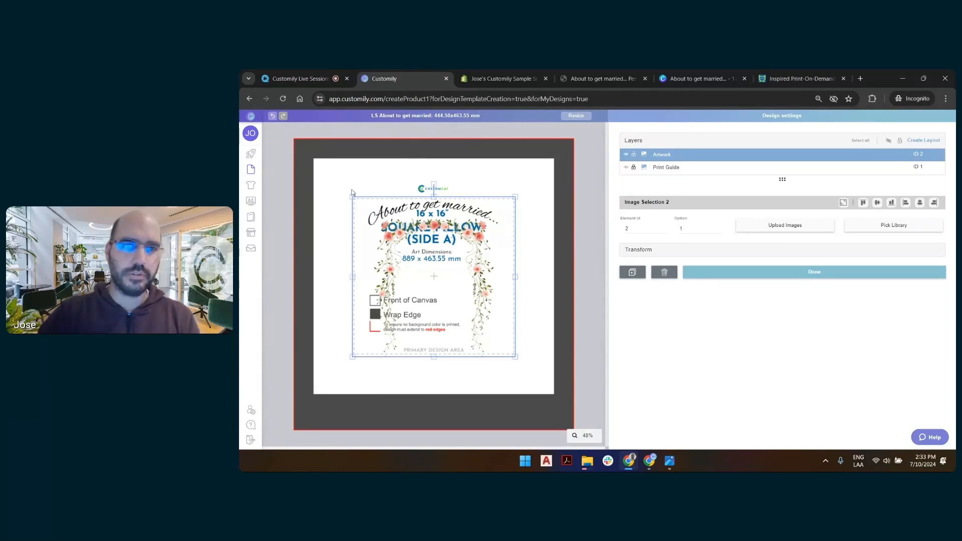
- Hide the Print Guide layer and inspect the artwork up close without it
{"action": "left_click", "coordinate": [626, 167]}
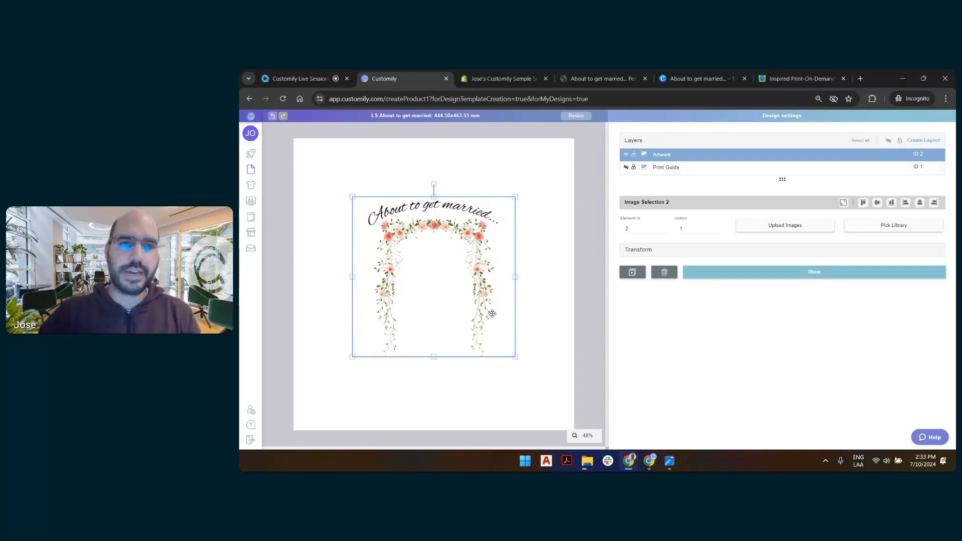
{"action": "scroll", "coordinate": [397, 249], "scroll_direction": "up", "scroll_amount": 5}
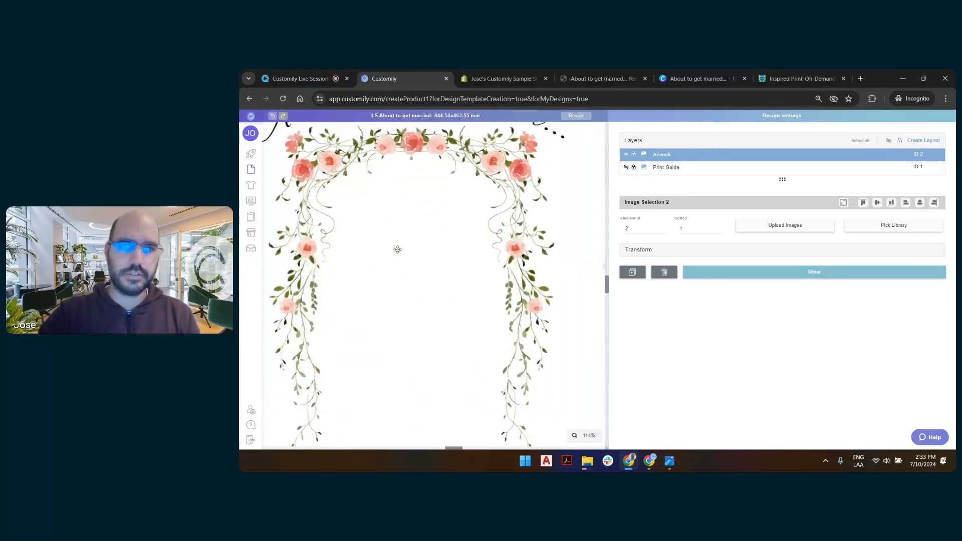
{"action": "scroll", "coordinate": [398, 249], "scroll_direction": "down", "scroll_amount": 3}
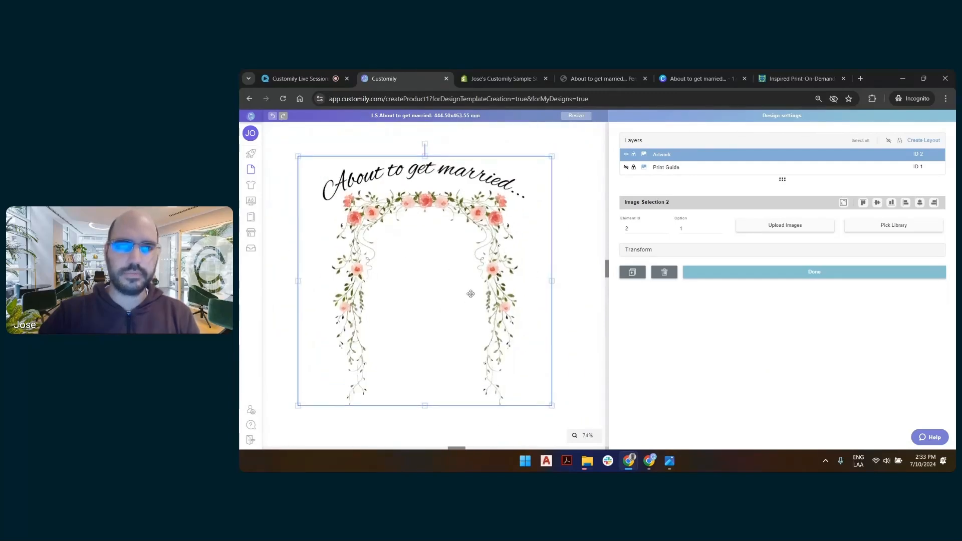
{"action": "left_click", "coordinate": [578, 144]}
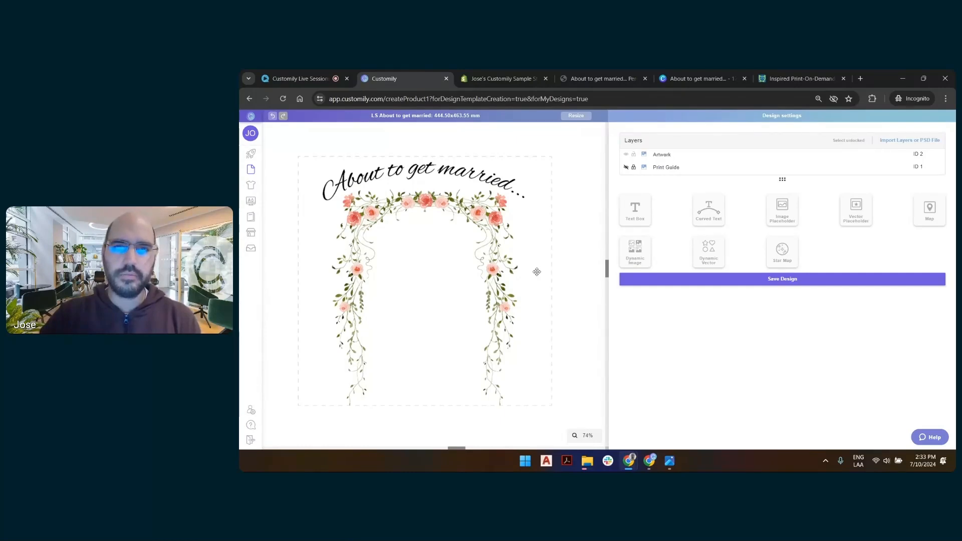
- Add another dynamic image element and rename its layer "Skin Color"
{"action": "left_click", "coordinate": [624, 257]}
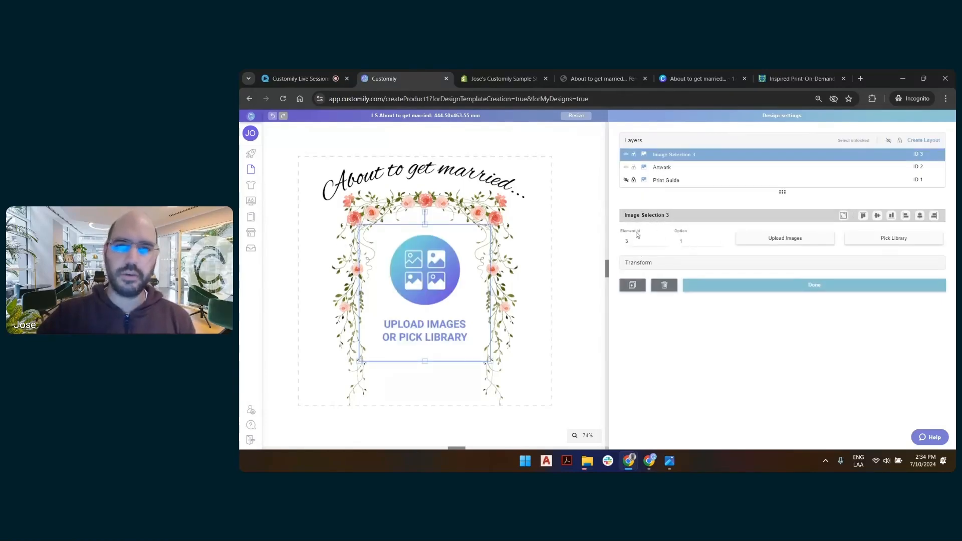
{"action": "double_click", "coordinate": [693, 155]}
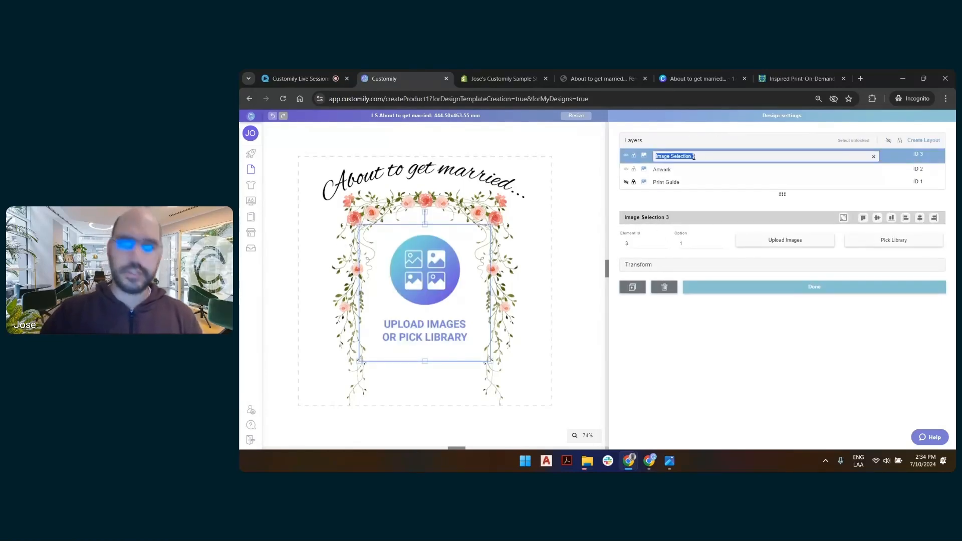
{"action": "type", "text": "B"}
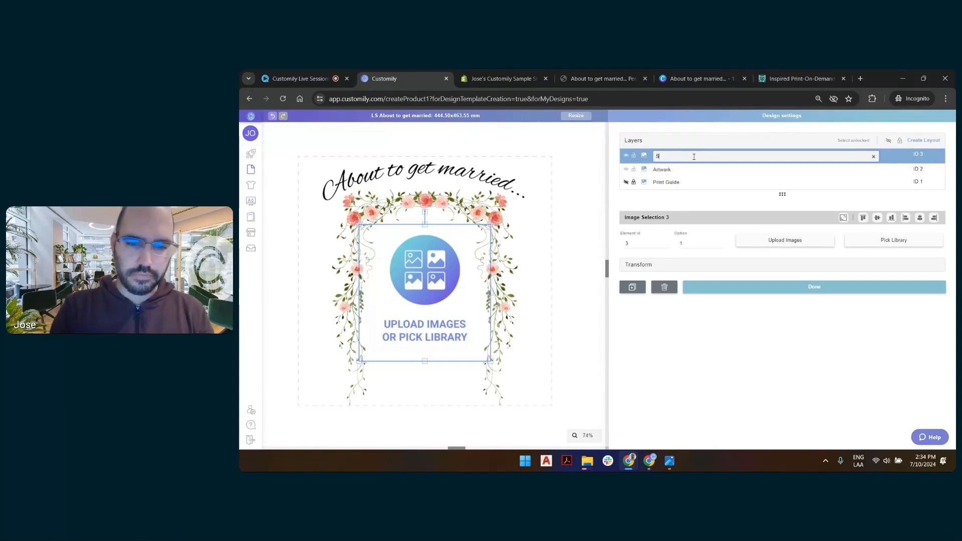
{"action": "type", "text": "Skin Color"}
{"action": "key", "text": "Return"}
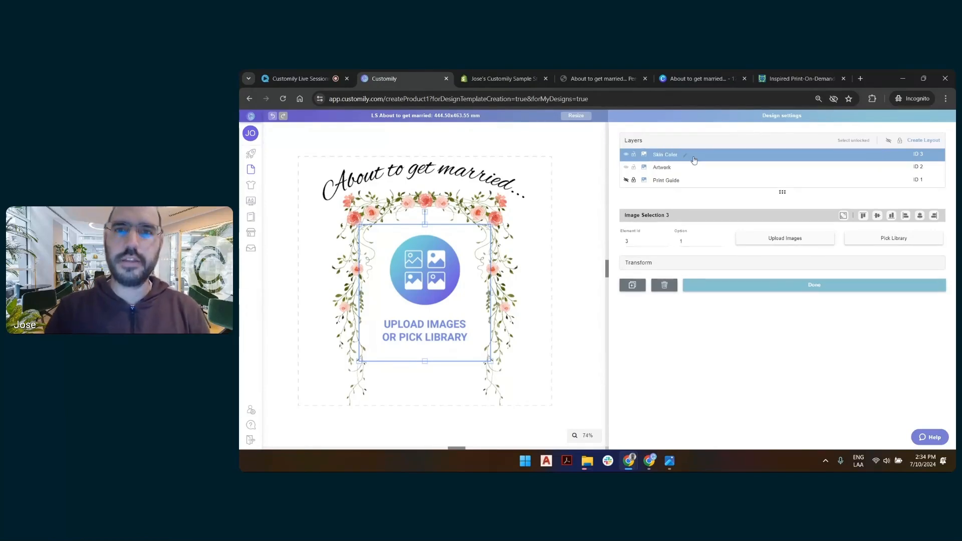
- Assign the Bride Skin Color image library to the Skin Color layer
{"action": "left_click", "coordinate": [892, 238]}
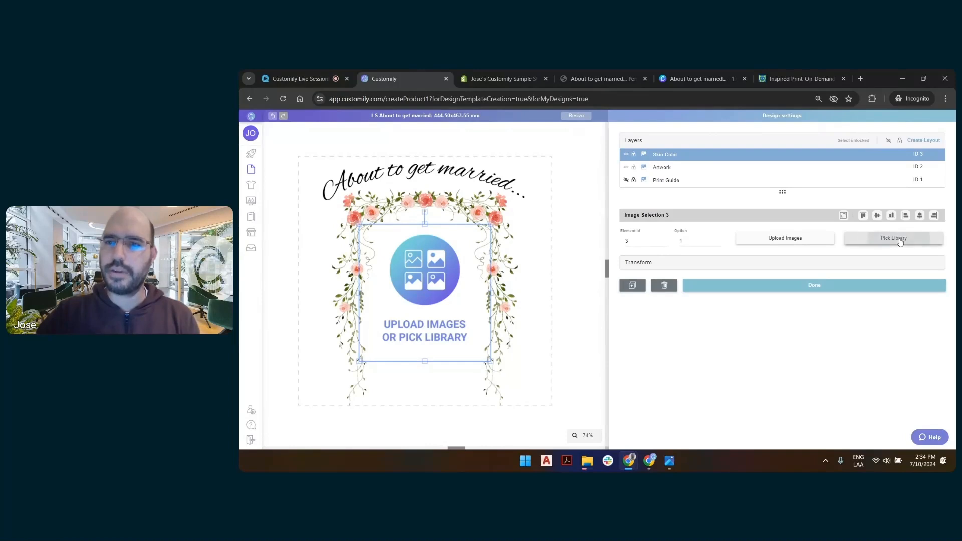
{"action": "left_click", "coordinate": [863, 241]}
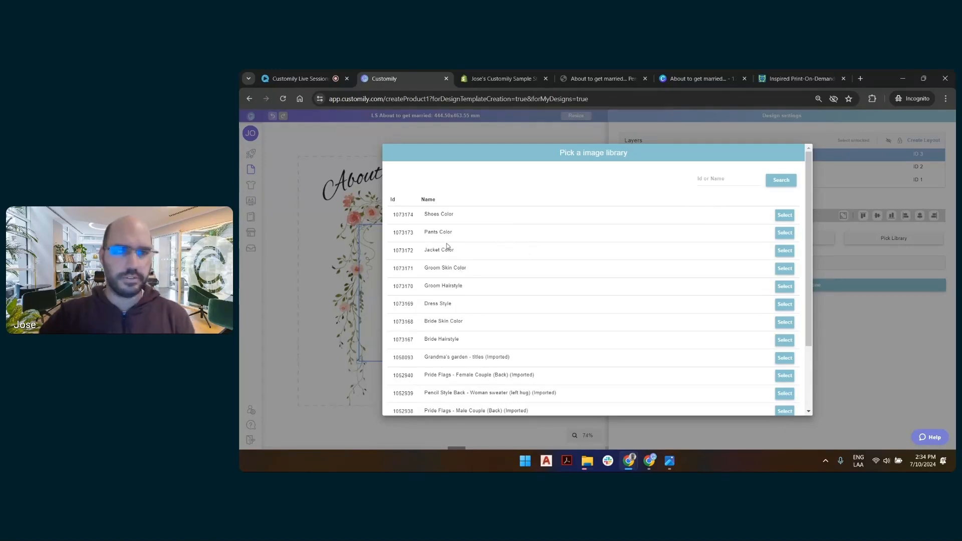
{"action": "left_click", "coordinate": [785, 322]}
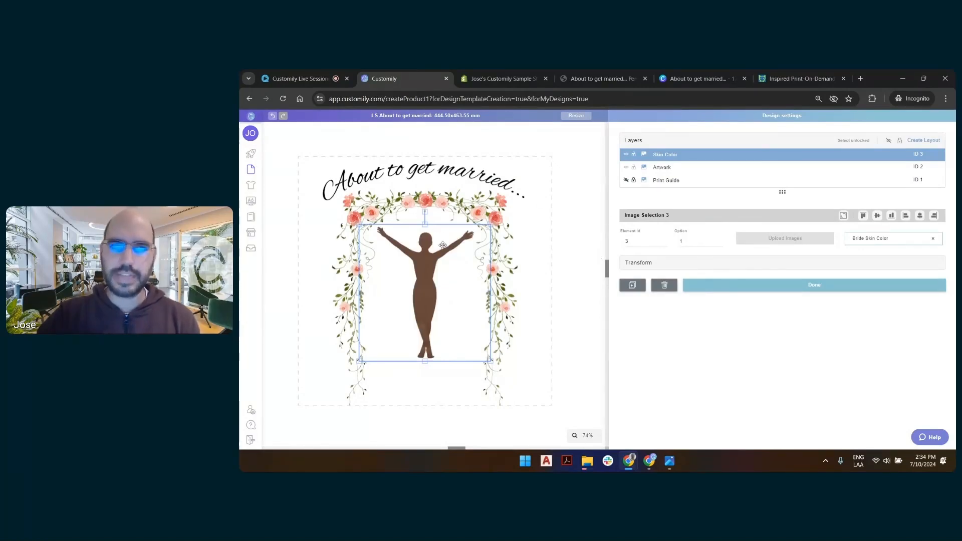
{"action": "left_click", "coordinate": [576, 225]}
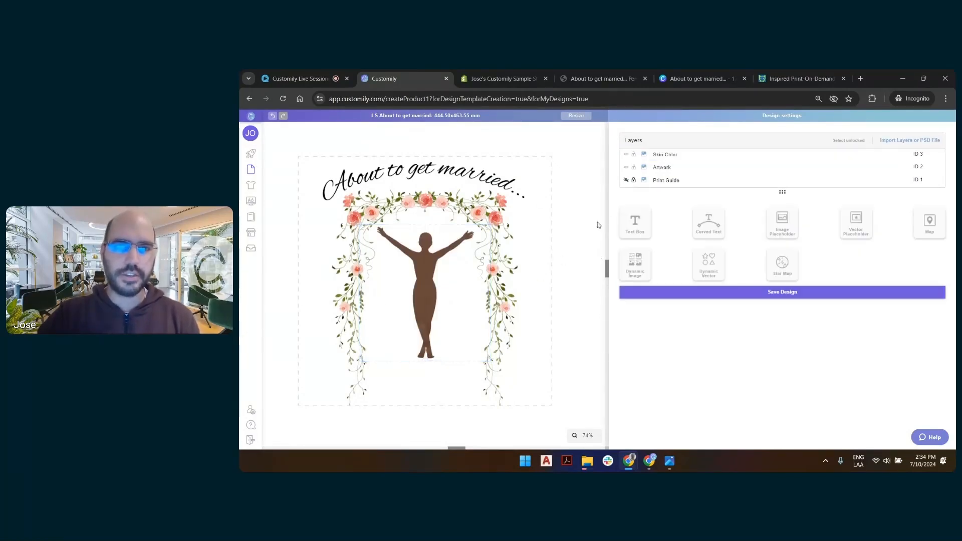
- Add another dynamic image element and rename its layer "Dress Style"
{"action": "left_click", "coordinate": [641, 264]}
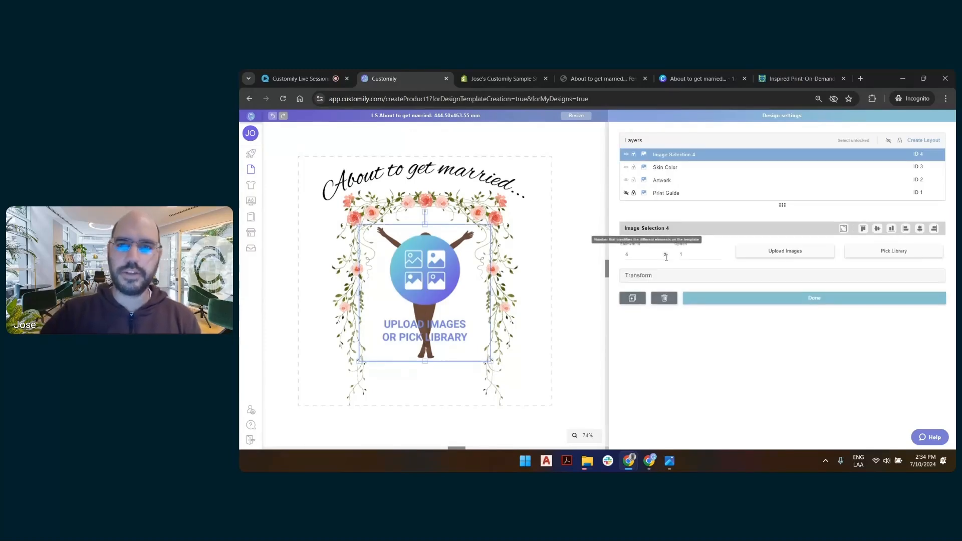
{"action": "double_click", "coordinate": [689, 154]}
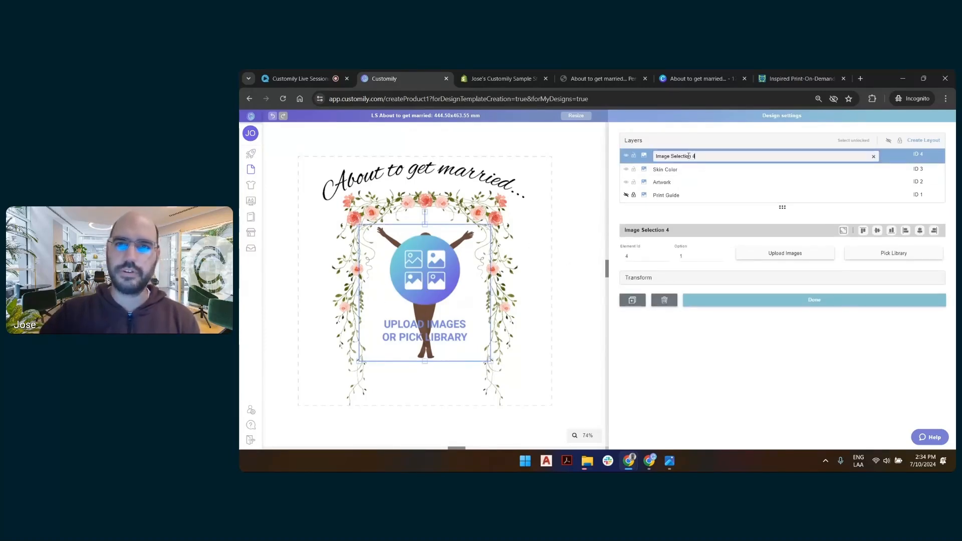
{"action": "key", "text": "ctrl+a"}
{"action": "type", "text": "Dre"}
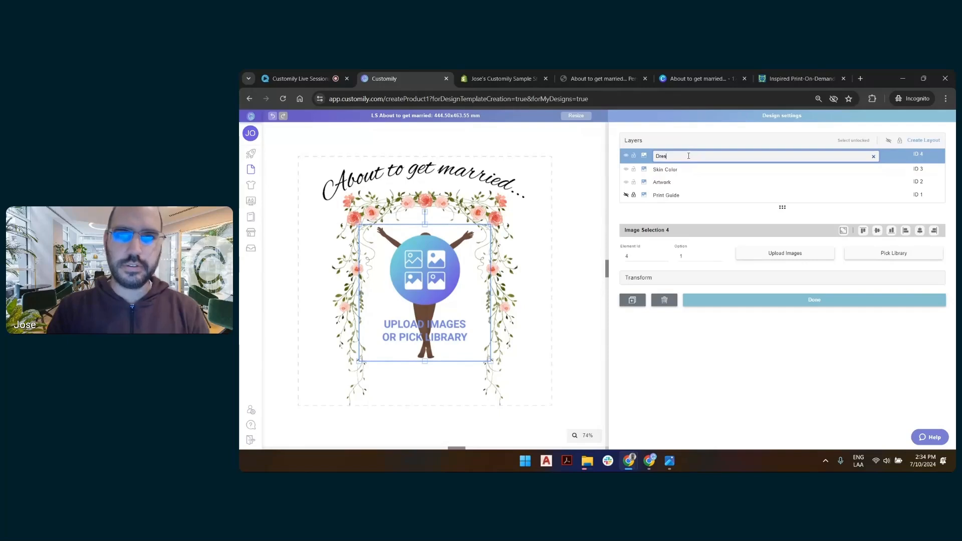
{"action": "type", "text": "ss Style"}
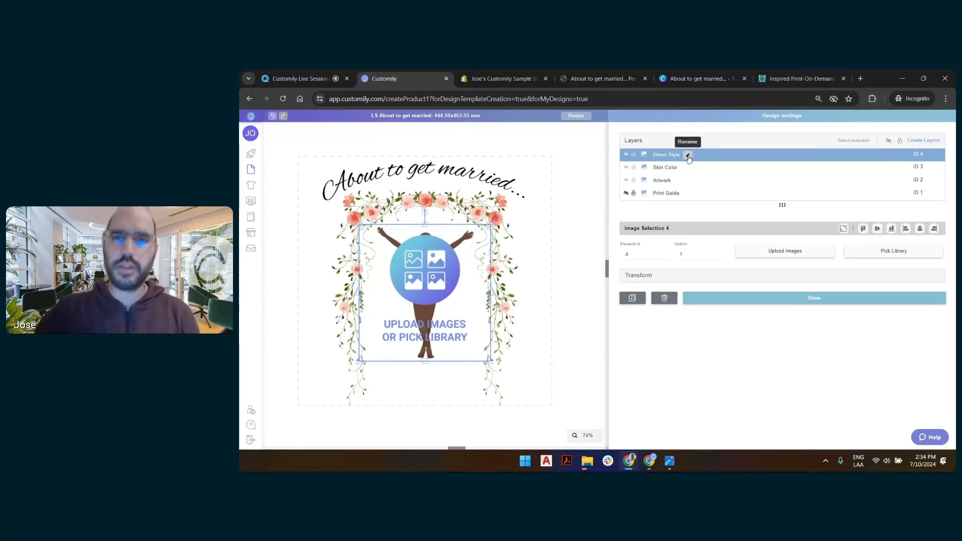
- Assign the Dress Style image library to the Dress Style layer
{"action": "left_click", "coordinate": [894, 251]}
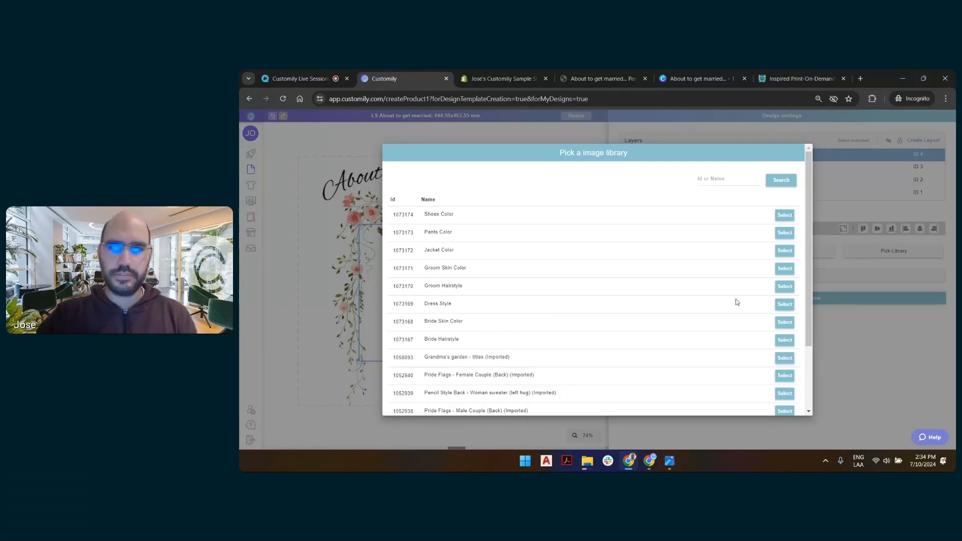
{"action": "triple_click", "coordinate": [443, 304]}
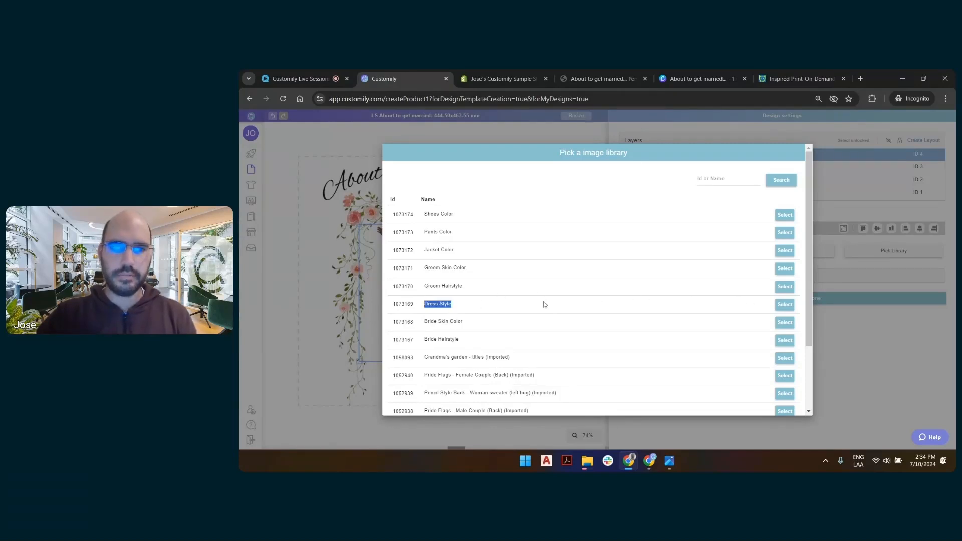
{"action": "left_click", "coordinate": [777, 308]}
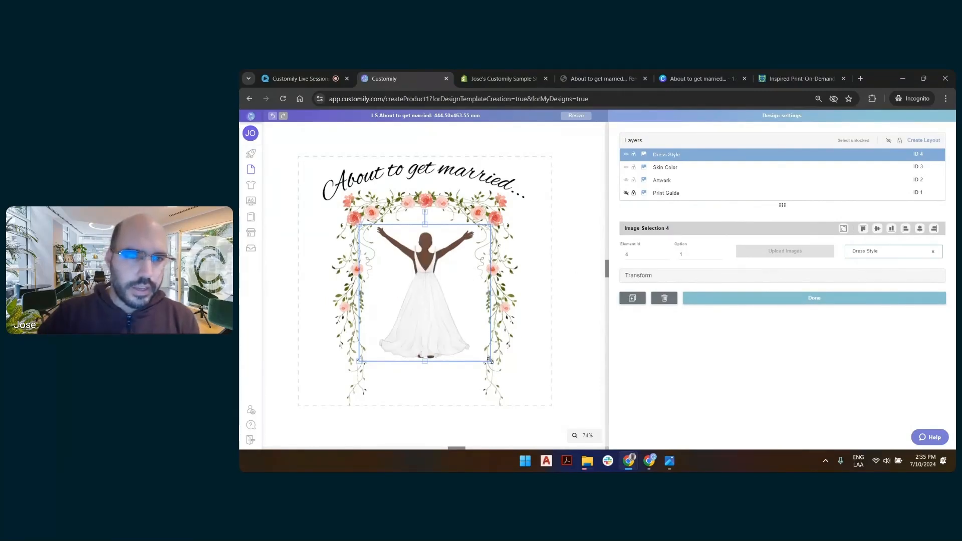
- Resize and reposition the dress image so its straps and waist line up with the bride's body
{"action": "left_click_drag", "start_coordinate": [490, 361], "coordinate": [483, 353]}
{"action": "left_click_drag", "start_coordinate": [428, 325], "coordinate": [427, 330]}
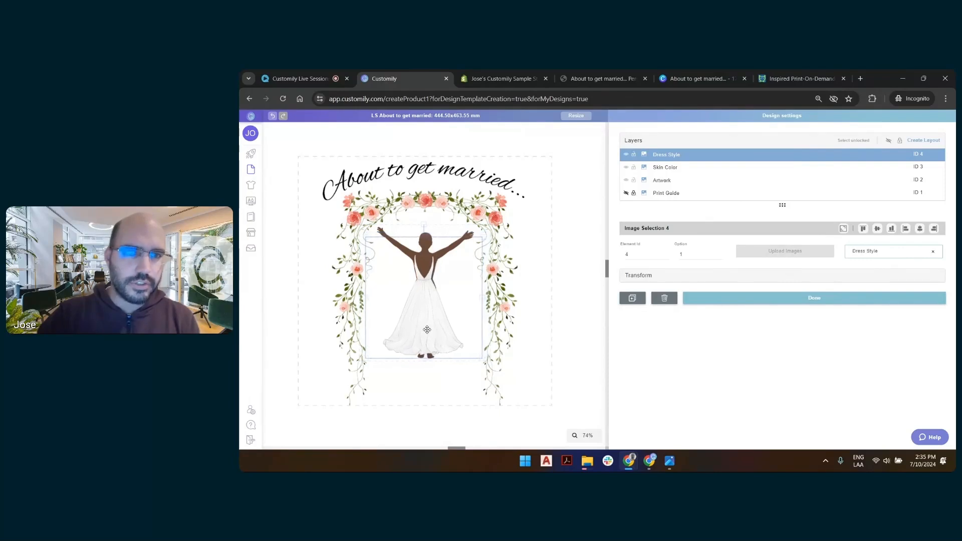
{"action": "scroll", "coordinate": [433, 255], "scroll_direction": "up", "scroll_amount": 5}
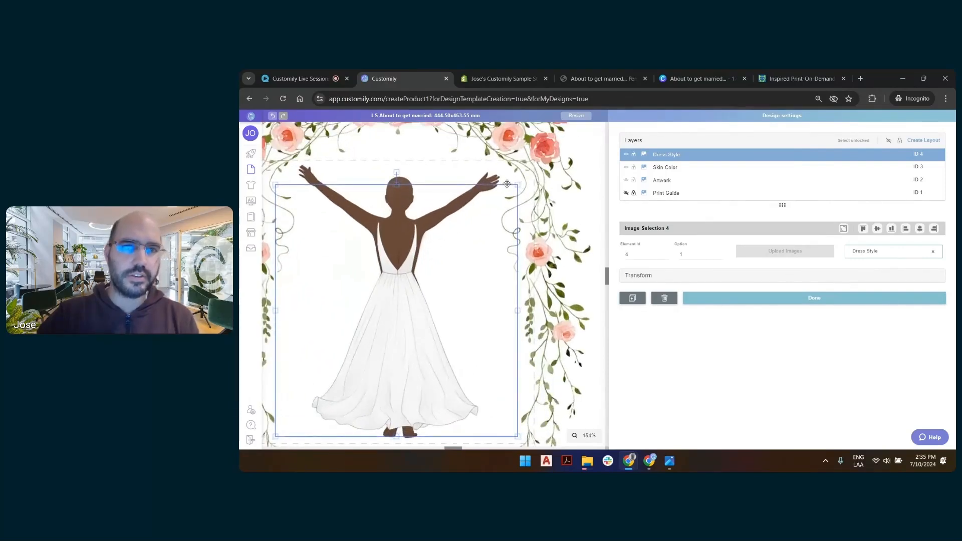
{"action": "left_click_drag", "start_coordinate": [519, 185], "coordinate": [530, 174]}
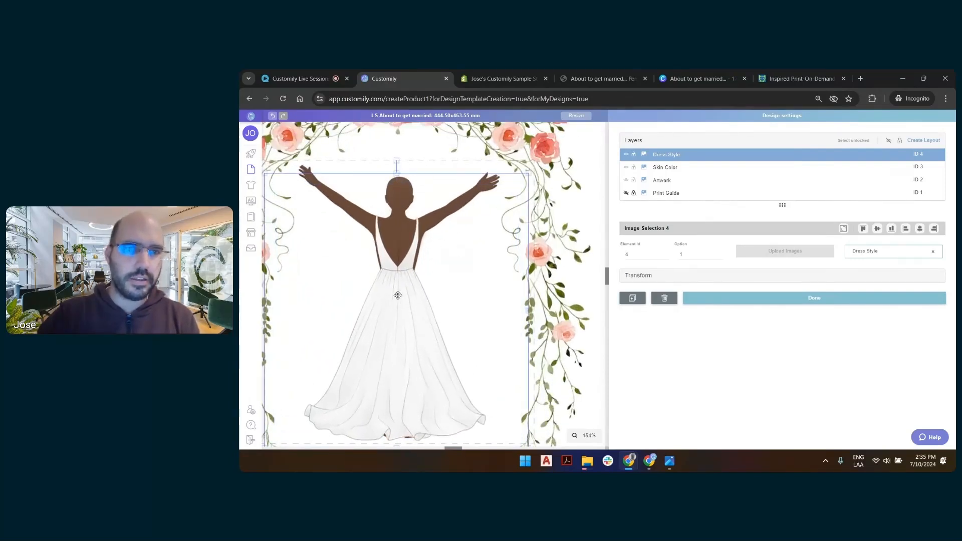
{"action": "left_click_drag", "start_coordinate": [398, 296], "coordinate": [399, 296]}
{"action": "left_click_drag", "start_coordinate": [529, 175], "coordinate": [549, 155]}
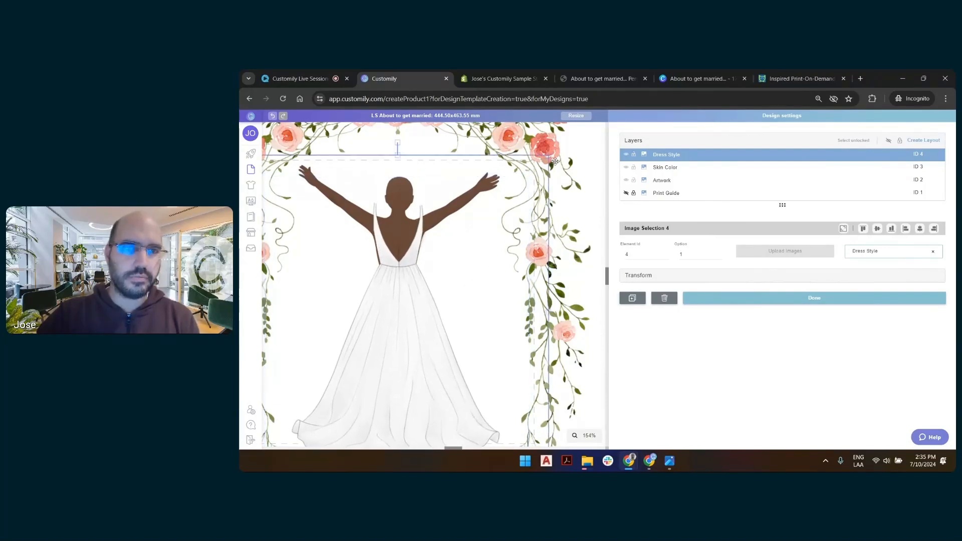
{"action": "left_click_drag", "start_coordinate": [488, 214], "coordinate": [486, 225]}
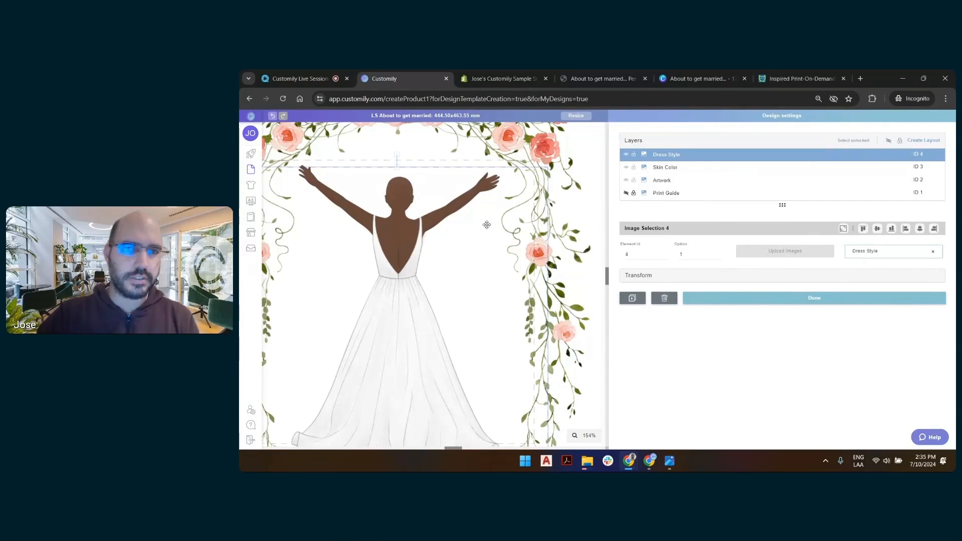
{"action": "scroll", "coordinate": [436, 234], "scroll_direction": "up", "scroll_amount": 2}
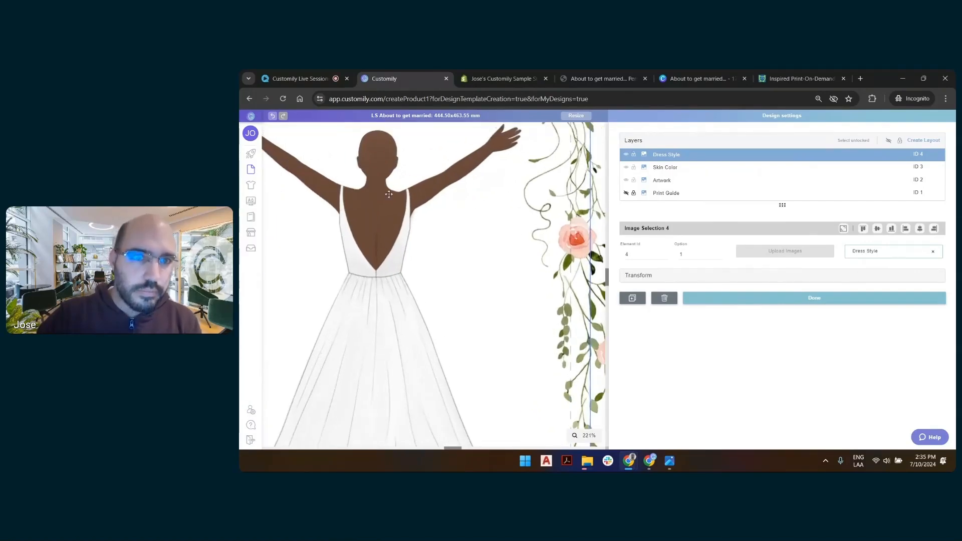
{"action": "scroll", "coordinate": [443, 190], "scroll_direction": "down", "scroll_amount": 4}
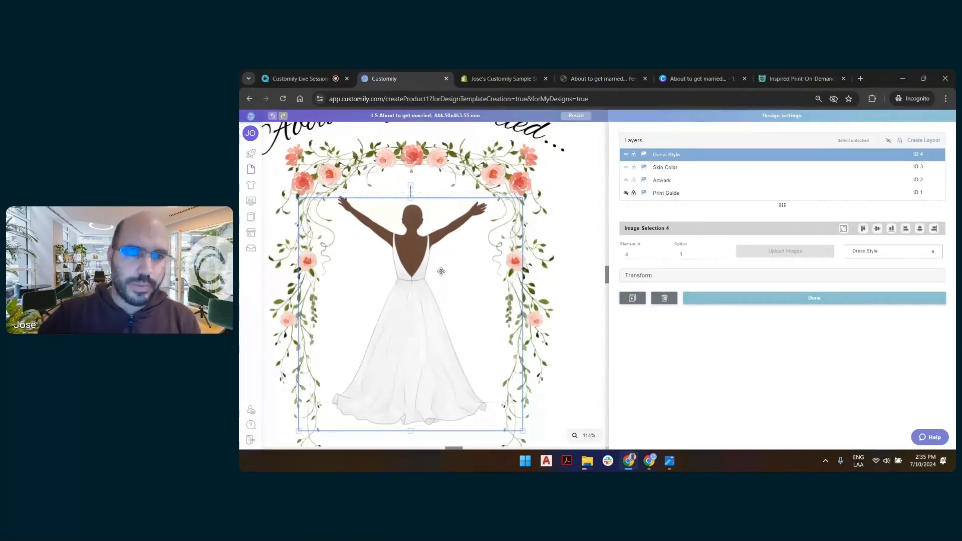
- Show dress option 2 and fine-tune the fit by slightly shrinking and raising the dress image
{"action": "left_click", "coordinate": [719, 253]}
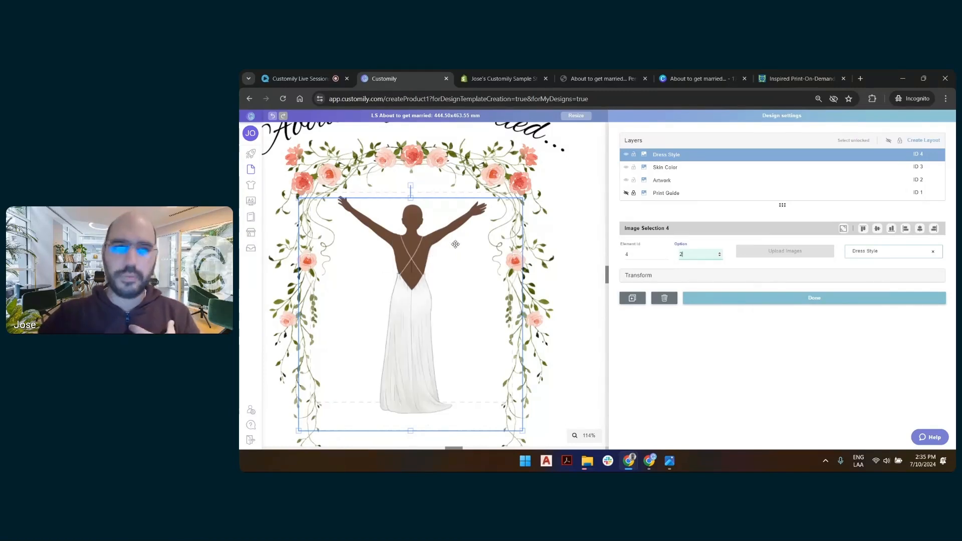
{"action": "scroll", "coordinate": [386, 249], "scroll_direction": "up", "scroll_amount": 2}
{"action": "scroll", "coordinate": [387, 248], "scroll_direction": "up", "scroll_amount": 3}
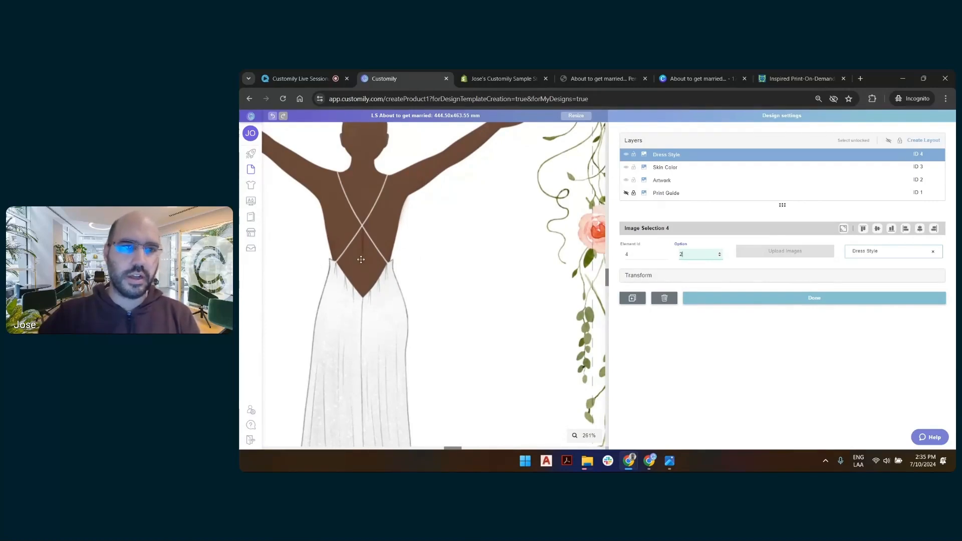
{"action": "scroll", "coordinate": [424, 275], "scroll_direction": "down", "scroll_amount": 3}
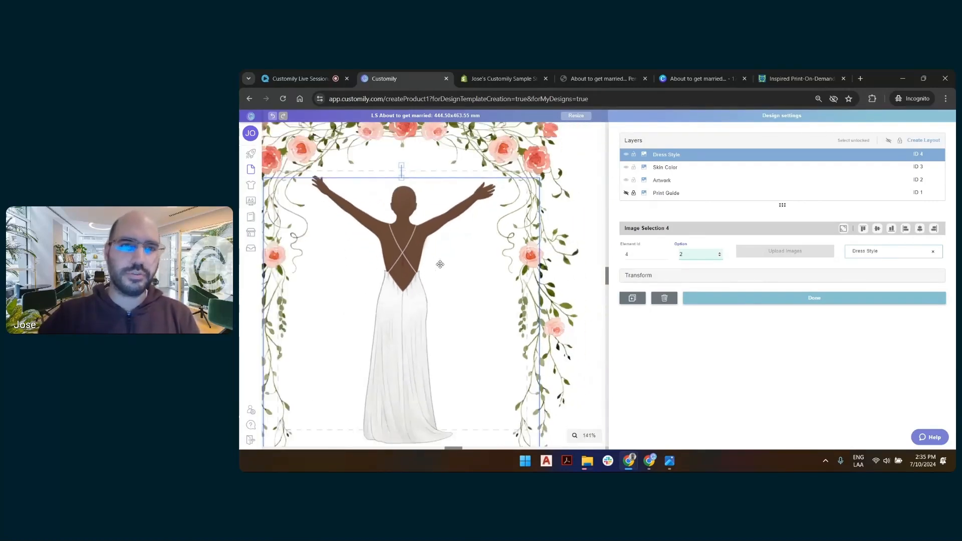
{"action": "left_click_drag", "start_coordinate": [540, 177], "coordinate": [535, 181]}
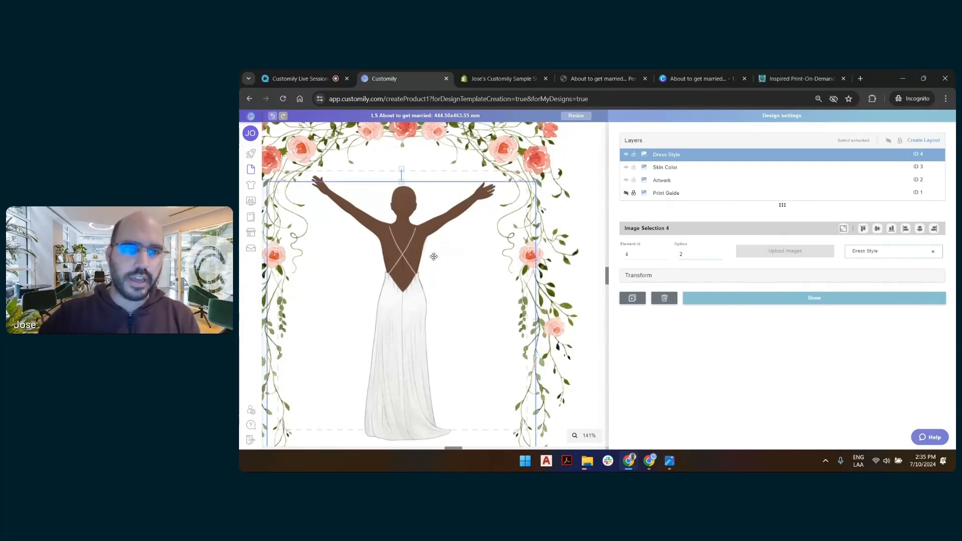
{"action": "left_click_drag", "start_coordinate": [402, 296], "coordinate": [402, 293]}
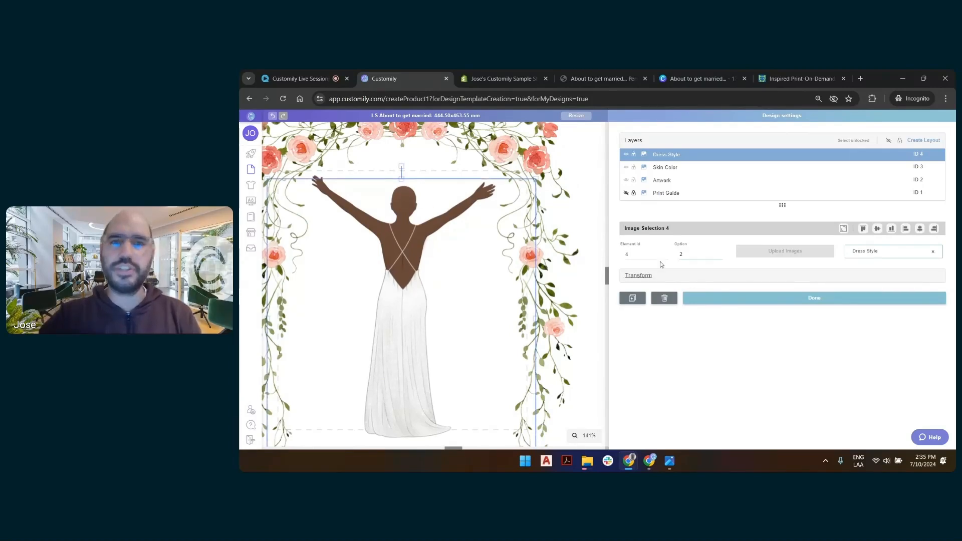
- Check the fit of dress option 3, return the Dress Style layer to option 1, and finish editing the elements
{"action": "left_click", "coordinate": [720, 253]}
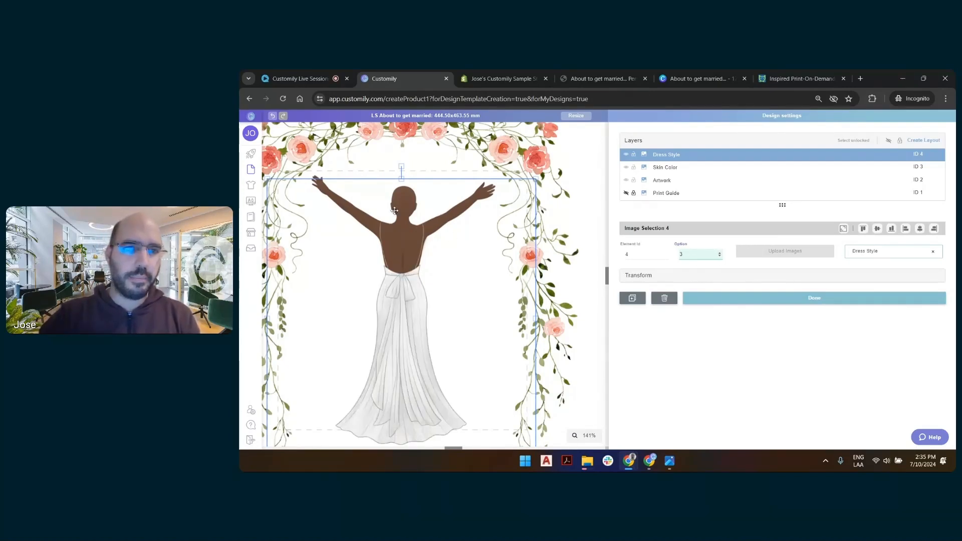
{"action": "left_click", "coordinate": [719, 256]}
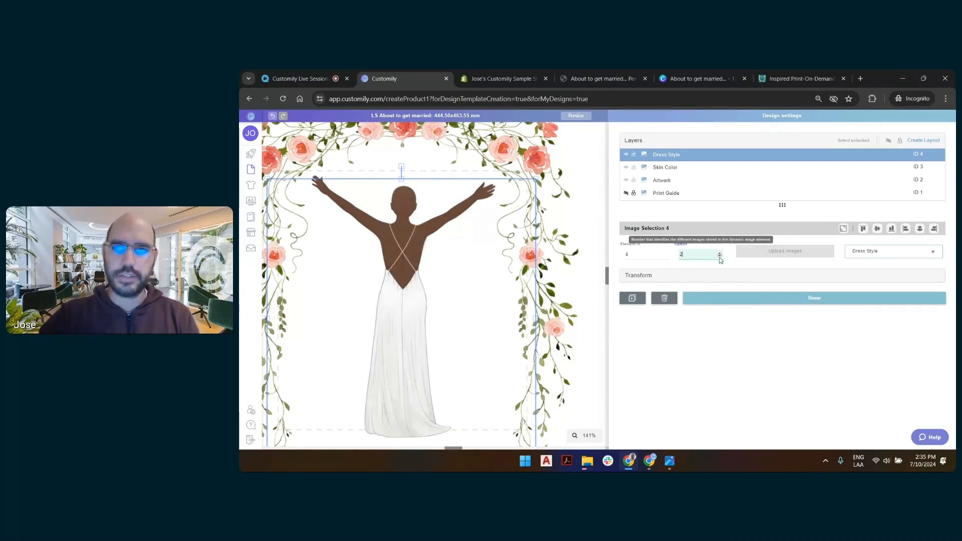
{"action": "left_click", "coordinate": [719, 256]}
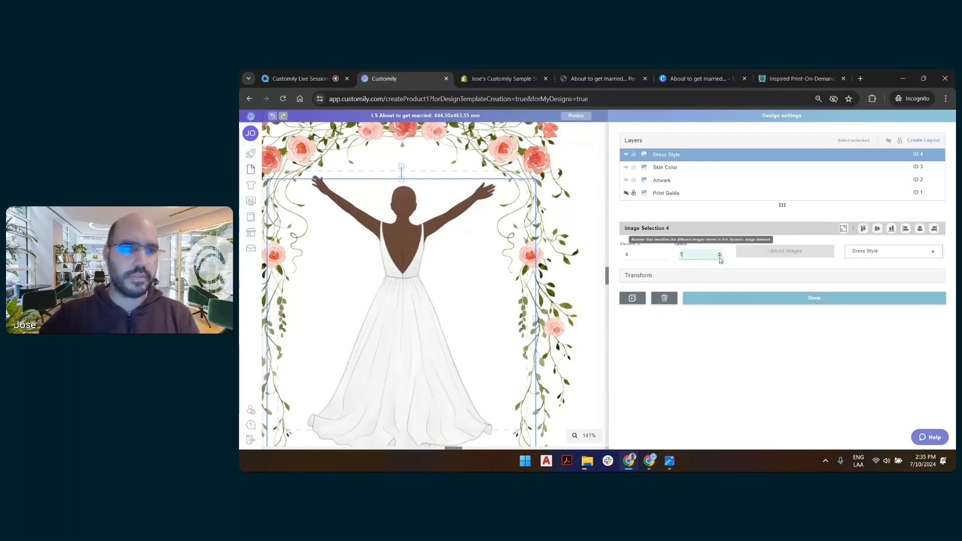
{"action": "left_click", "coordinate": [586, 172]}
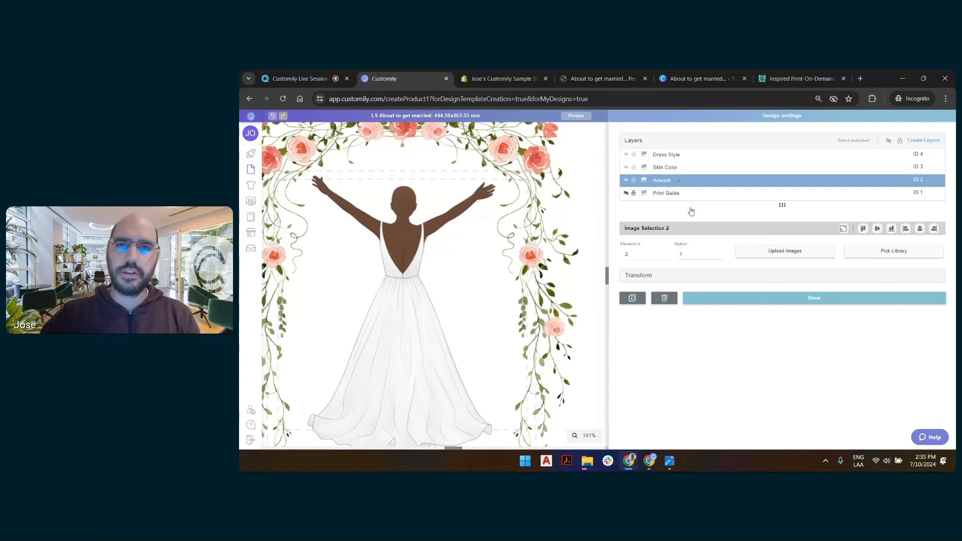
{"action": "left_click", "coordinate": [713, 299]}
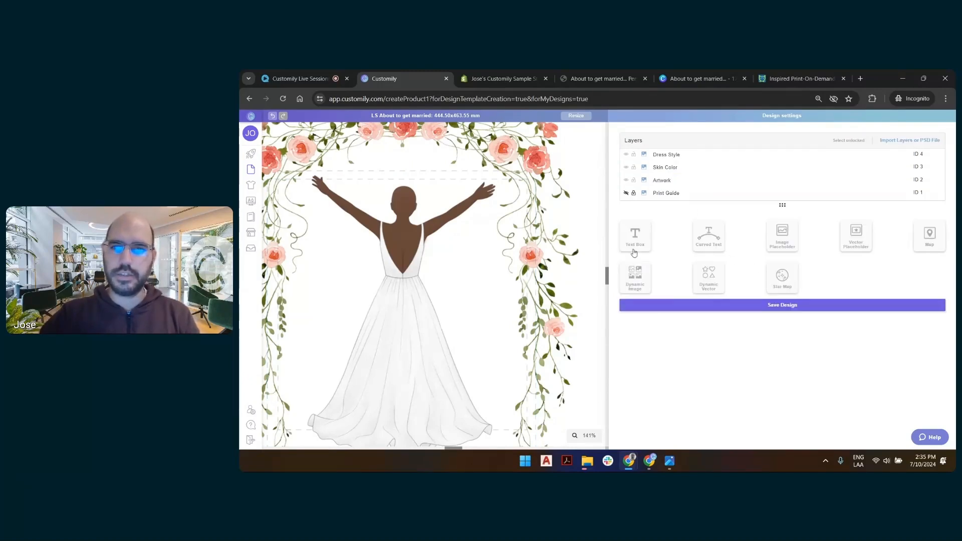
- Add another dynamic image element and assign the Bride Hairstyle image library to it
{"action": "left_click", "coordinate": [637, 278]}
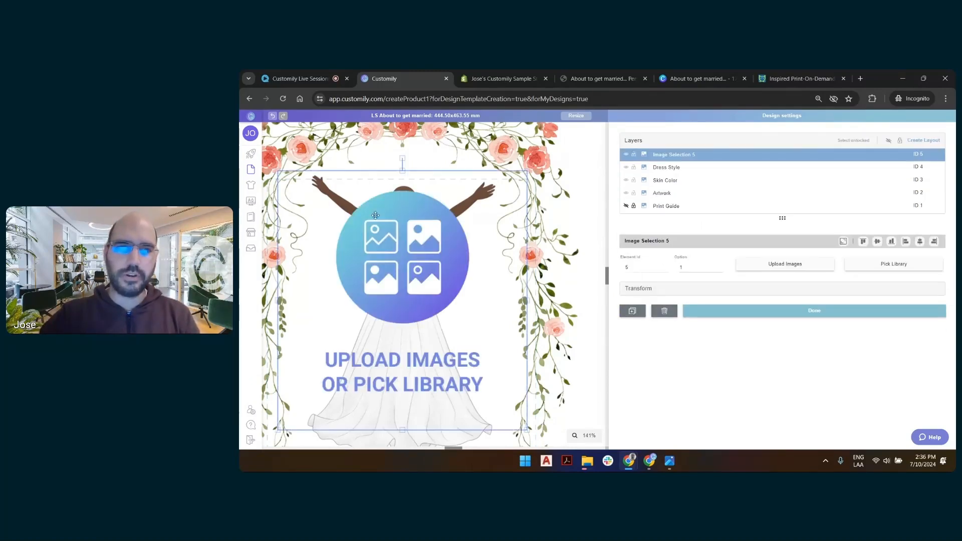
{"action": "left_click", "coordinate": [747, 264]}
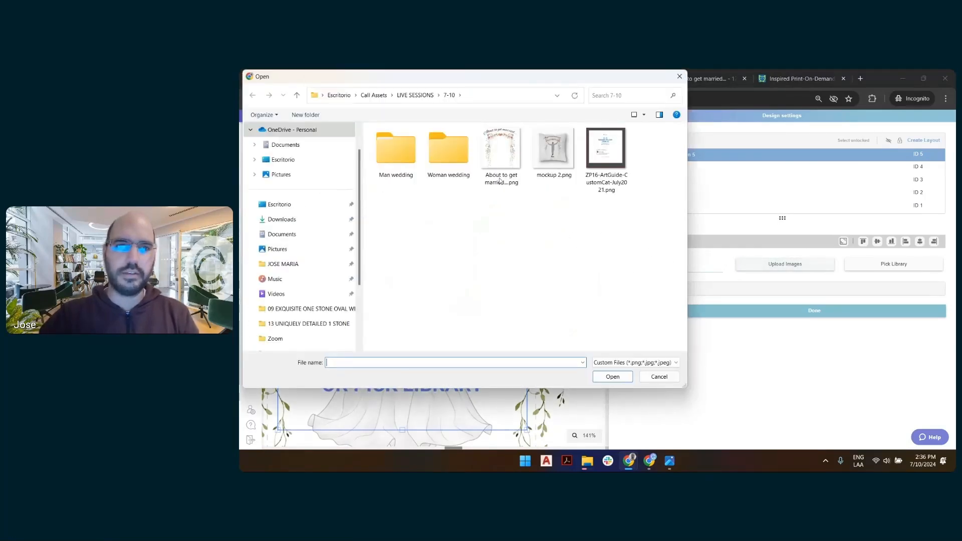
{"action": "left_click", "coordinate": [659, 376]}
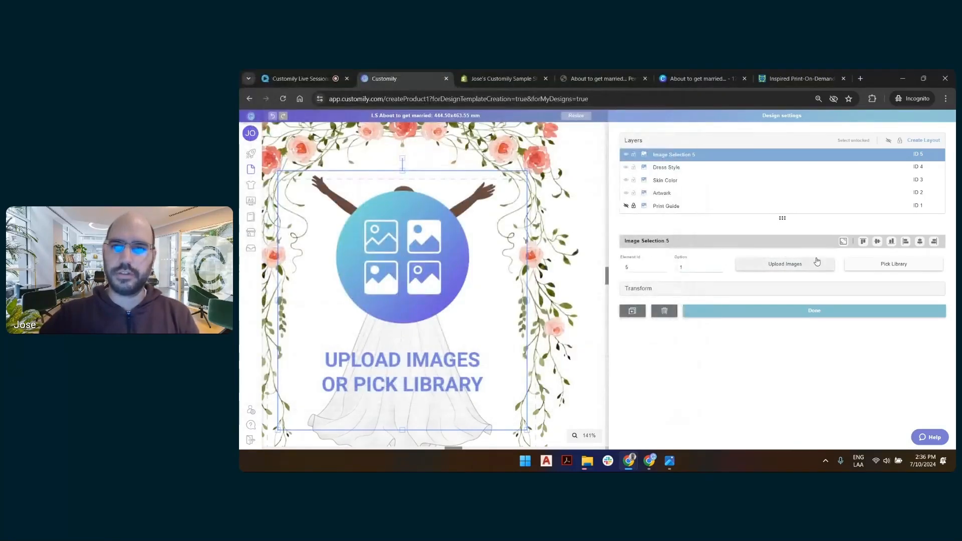
{"action": "left_click", "coordinate": [870, 266]}
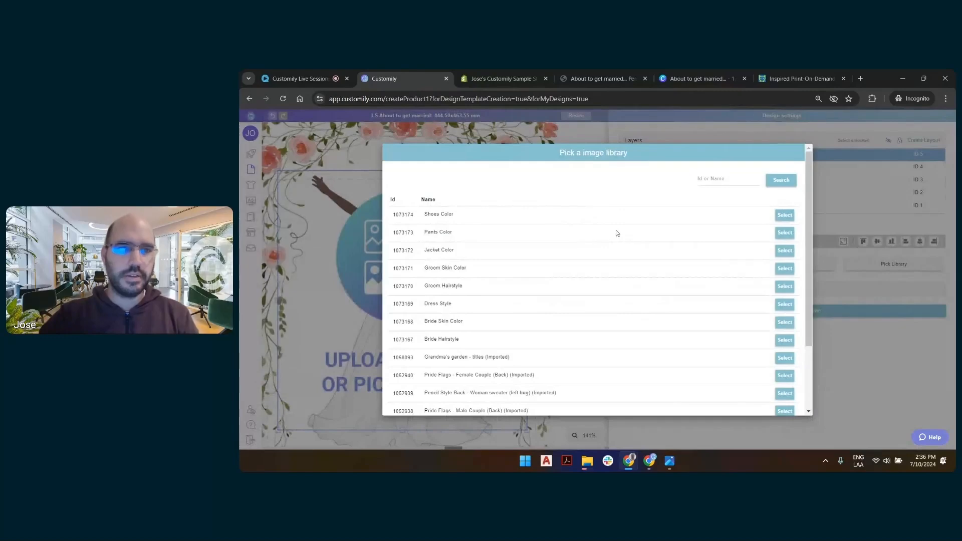
{"action": "left_click", "coordinate": [784, 340]}
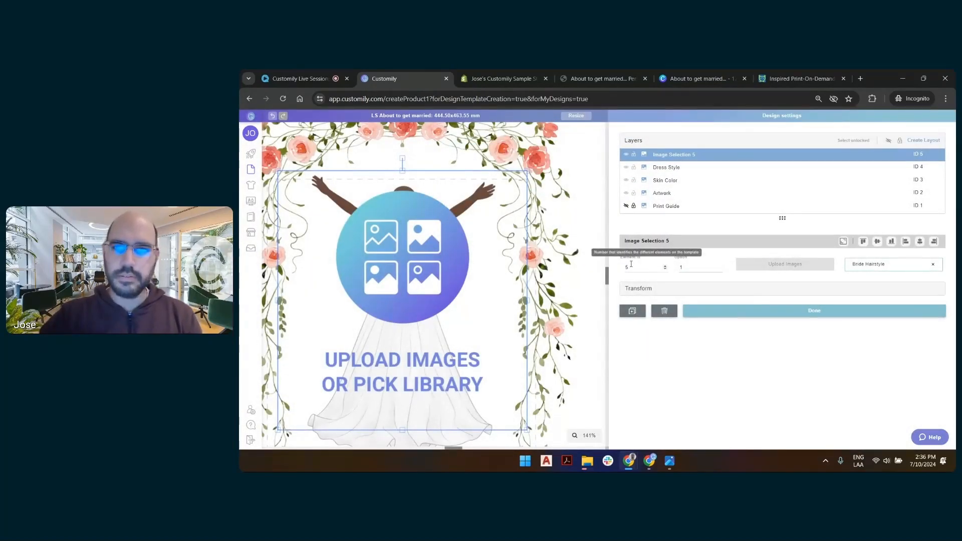
- Display bride hairstyle option 1, shrink the image, and move it up onto the bride's head
{"action": "left_click", "coordinate": [720, 269]}
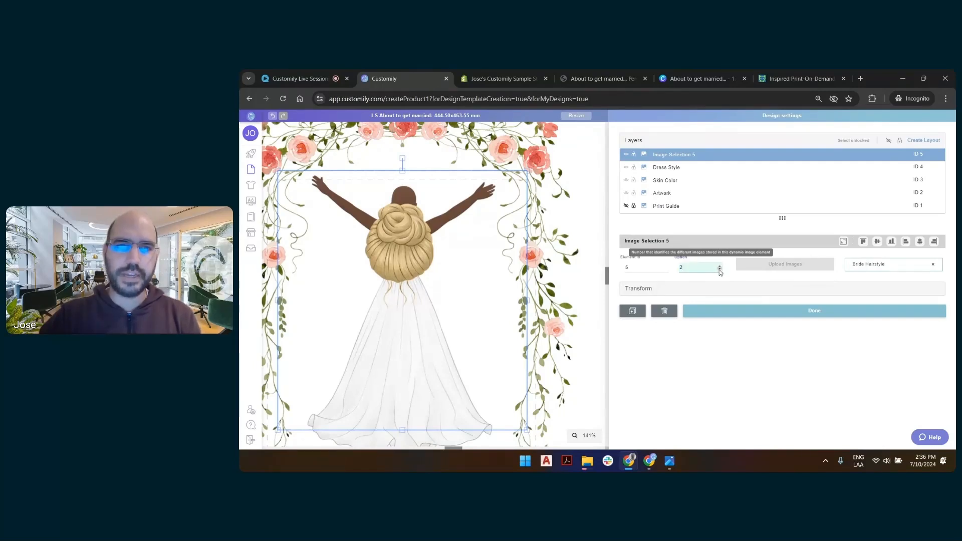
{"action": "left_click", "coordinate": [720, 270]}
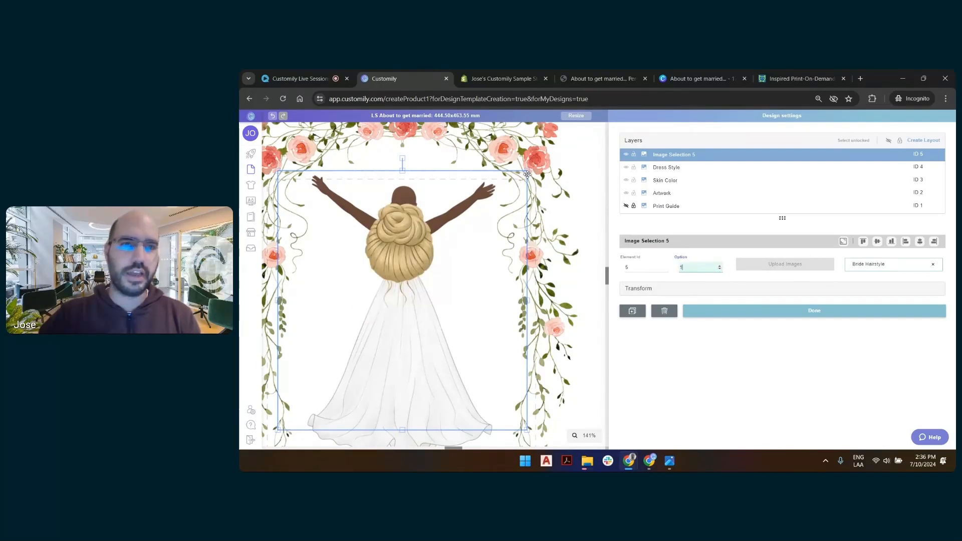
{"action": "left_click_drag", "start_coordinate": [527, 172], "coordinate": [448, 254]}
{"action": "left_click_drag", "start_coordinate": [400, 281], "coordinate": [399, 210]}
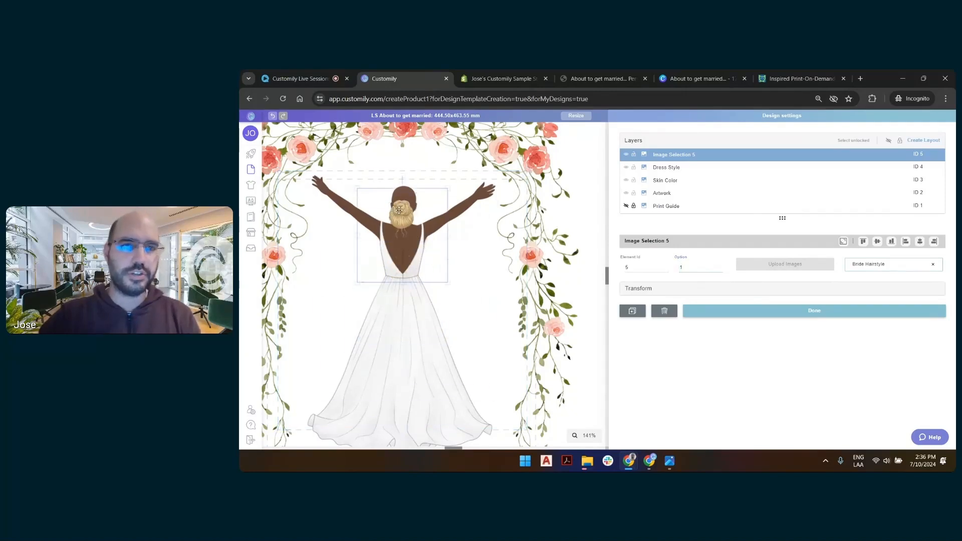
- Fine-tune the size and position of the blonde bun so it sits centred over the back of the bride's head
{"action": "scroll", "coordinate": [398, 210], "scroll_direction": "up", "scroll_amount": 5}
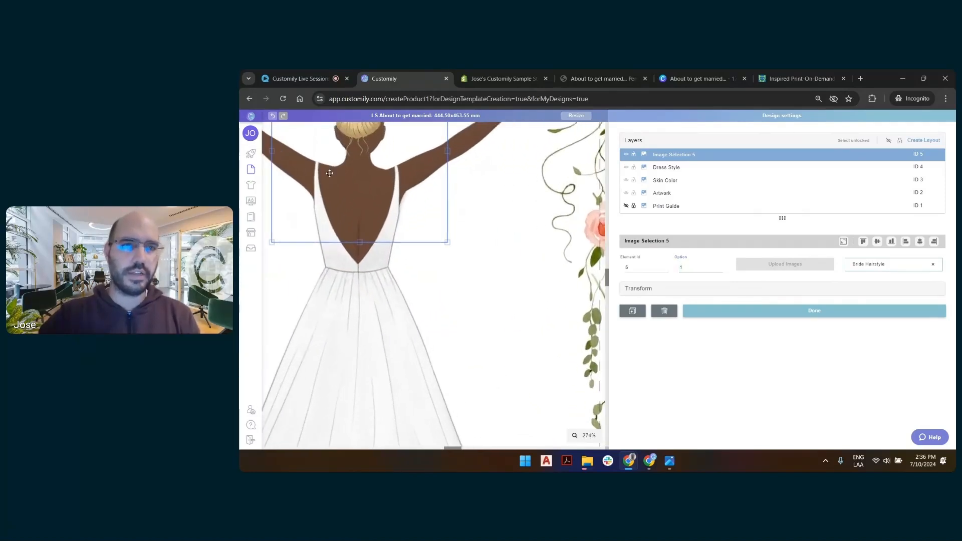
{"action": "scroll", "coordinate": [331, 181], "scroll_direction": "up", "scroll_amount": 4}
{"action": "scroll", "coordinate": [361, 242], "scroll_direction": "up", "scroll_amount": 4}
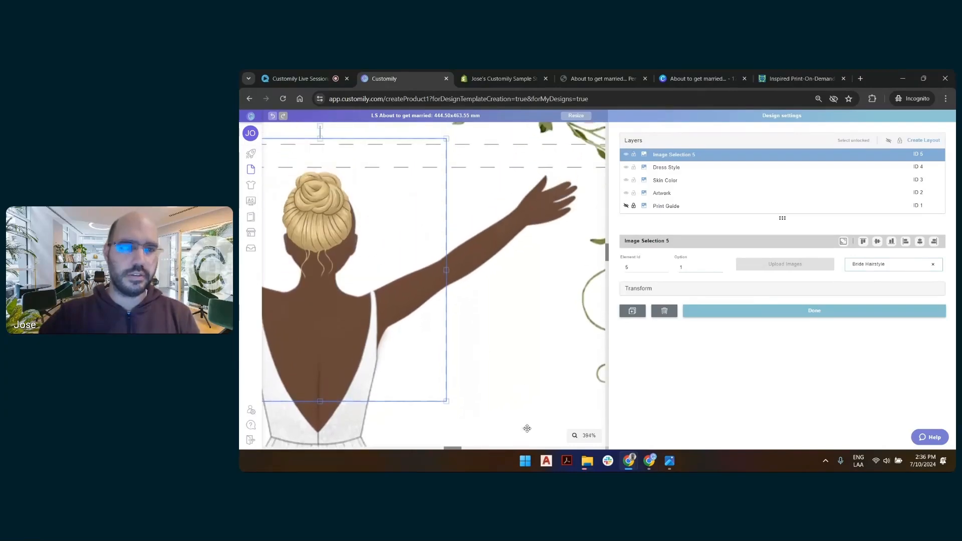
{"action": "left_click_drag", "start_coordinate": [456, 449], "coordinate": [435, 449]}
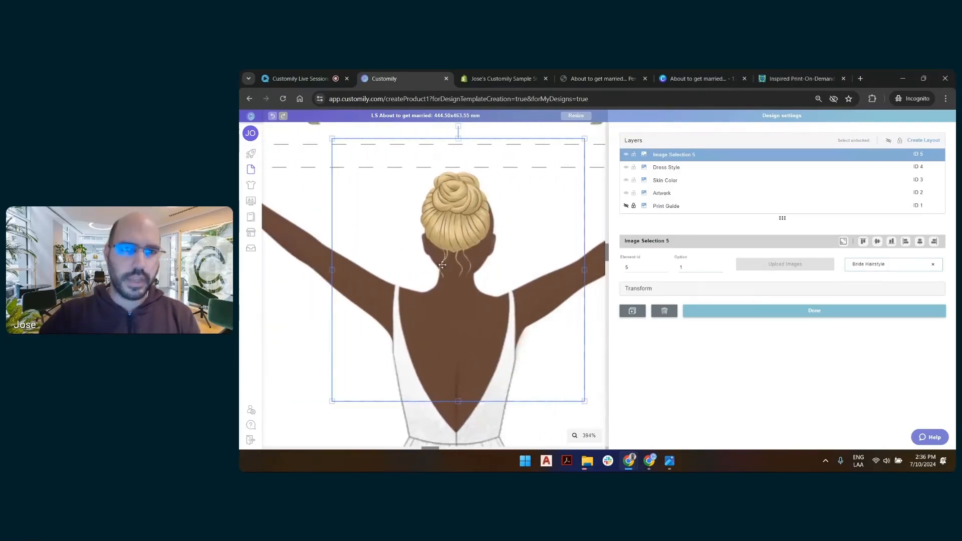
{"action": "left_click_drag", "start_coordinate": [332, 401], "coordinate": [300, 433]}
{"action": "left_click_drag", "start_coordinate": [448, 214], "coordinate": [451, 230]}
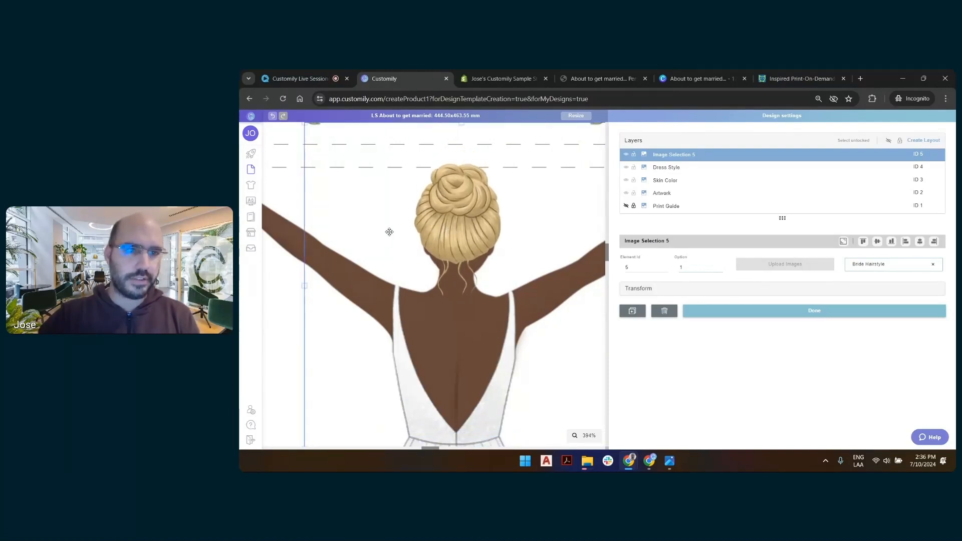
{"action": "scroll", "coordinate": [390, 231], "scroll_direction": "down", "scroll_amount": 2}
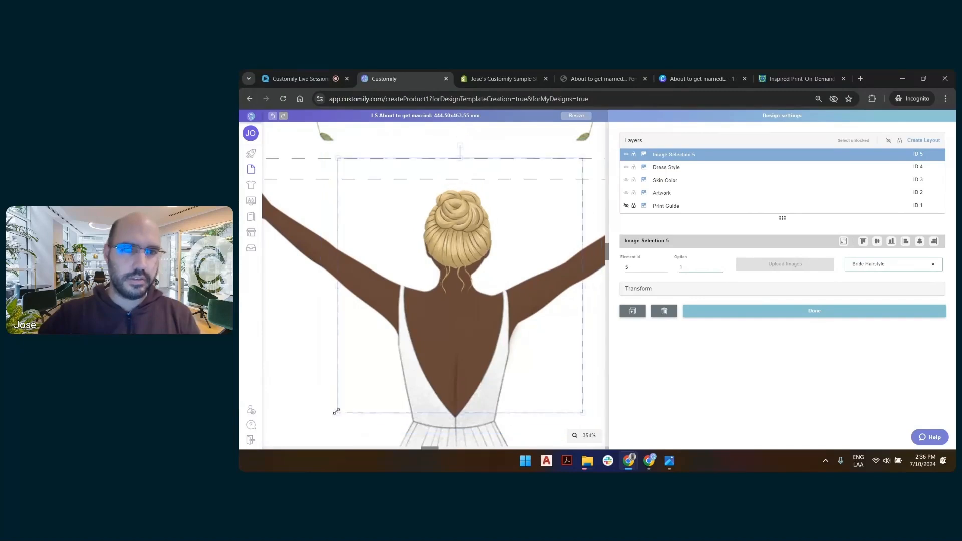
{"action": "left_click_drag", "start_coordinate": [336, 412], "coordinate": [338, 411]}
{"action": "mouse_move", "coordinate": [475, 220]}
{"action": "left_mouse_down"}
{"action": "mouse_move", "coordinate": [480, 202]}
{"action": "mouse_move", "coordinate": [476, 232]}
{"action": "mouse_move", "coordinate": [474, 214]}
{"action": "left_mouse_up"}
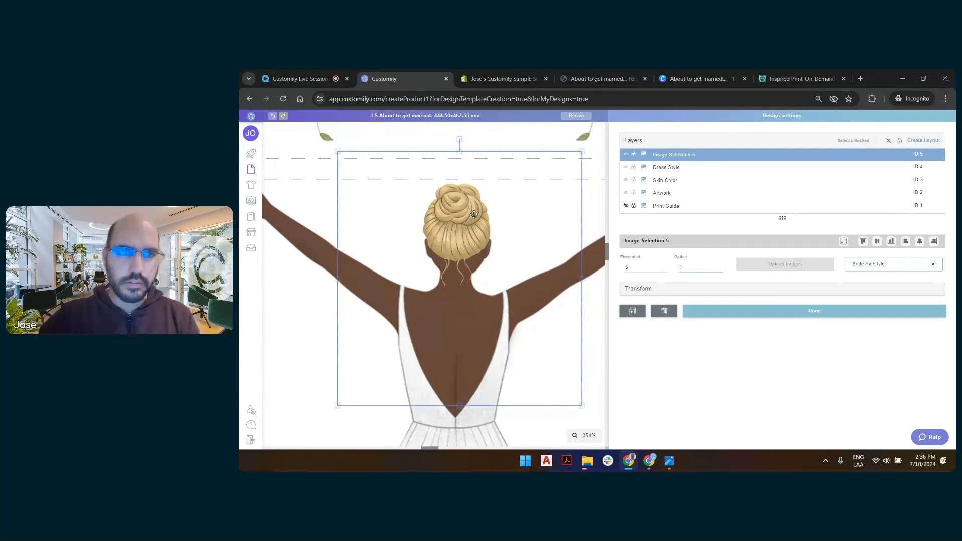
- Compare hairstyle options 3, 2 and 1 on the bride, nudging the image until the hair lines up with her head
{"action": "left_click", "coordinate": [719, 267]}
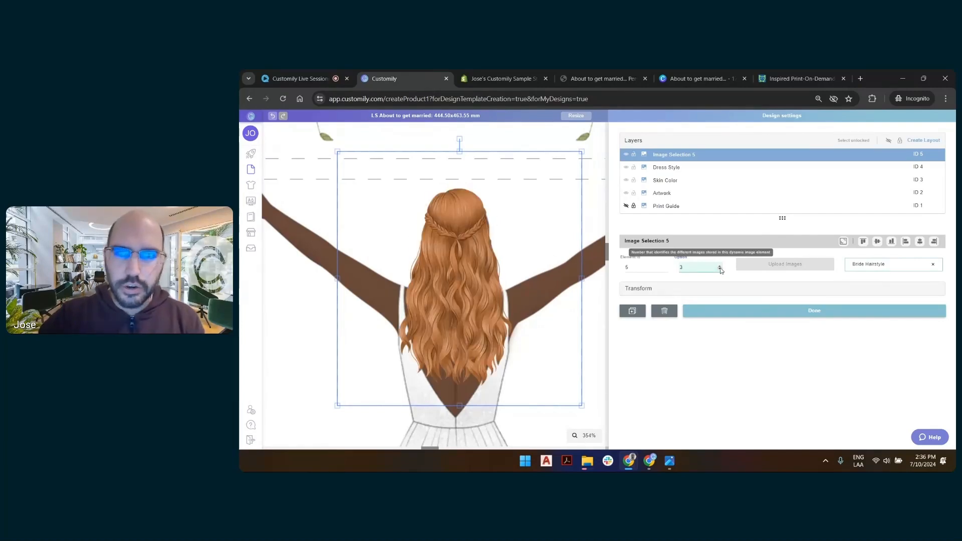
{"action": "left_click", "coordinate": [720, 270]}
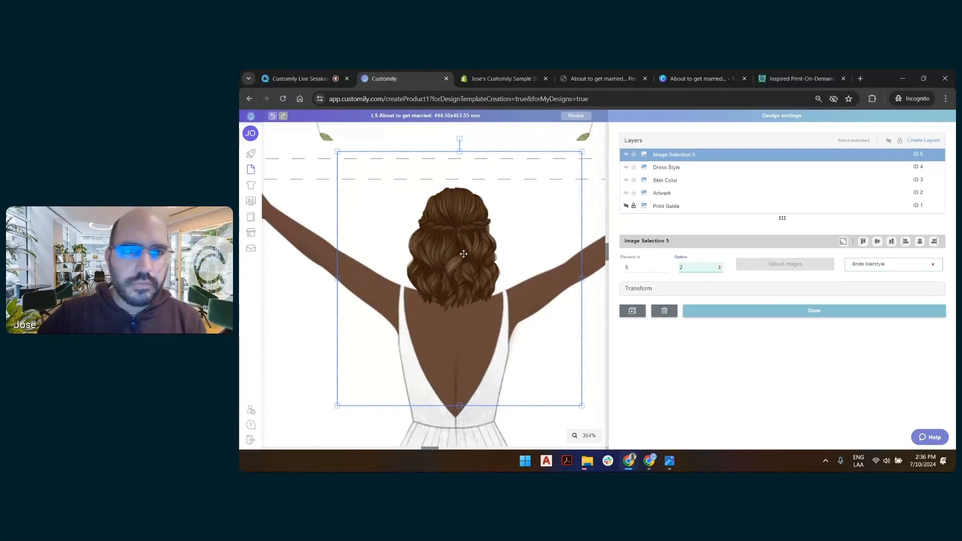
{"action": "mouse_move", "coordinate": [463, 254]}
{"action": "left_mouse_down"}
{"action": "mouse_move", "coordinate": [442, 253]}
{"action": "mouse_move", "coordinate": [463, 253]}
{"action": "mouse_move", "coordinate": [460, 281]}
{"action": "mouse_move", "coordinate": [467, 259]}
{"action": "left_mouse_up"}
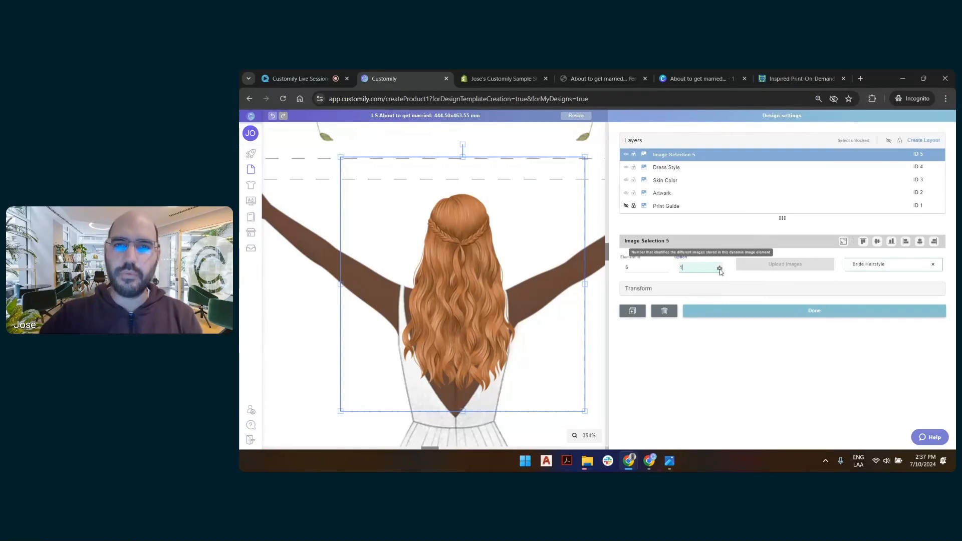
{"action": "left_click", "coordinate": [464, 234]}
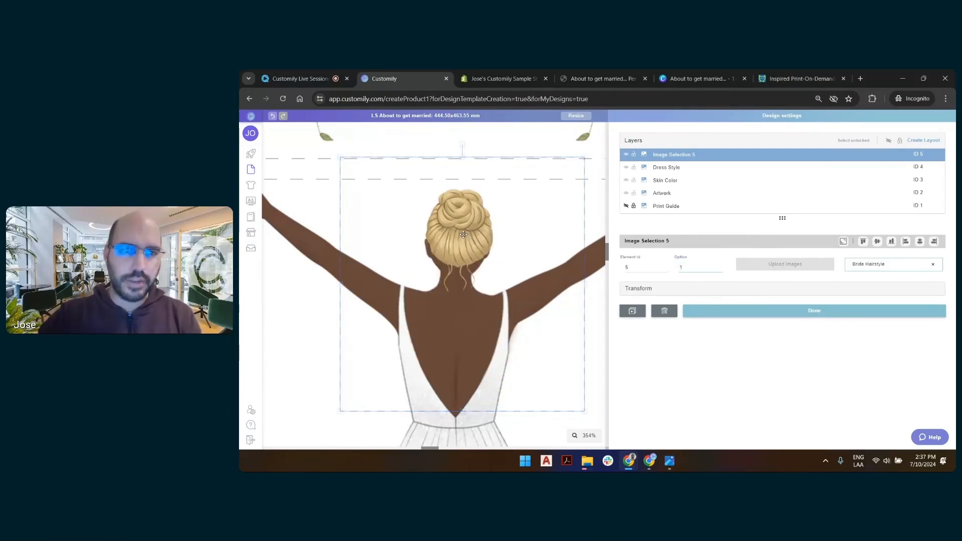
{"action": "left_click_drag", "start_coordinate": [463, 234], "coordinate": [460, 232]}
- Check the fit of hairstyle option 2, and leave the hairstyle element showing option 3
{"action": "left_click", "coordinate": [720, 266]}
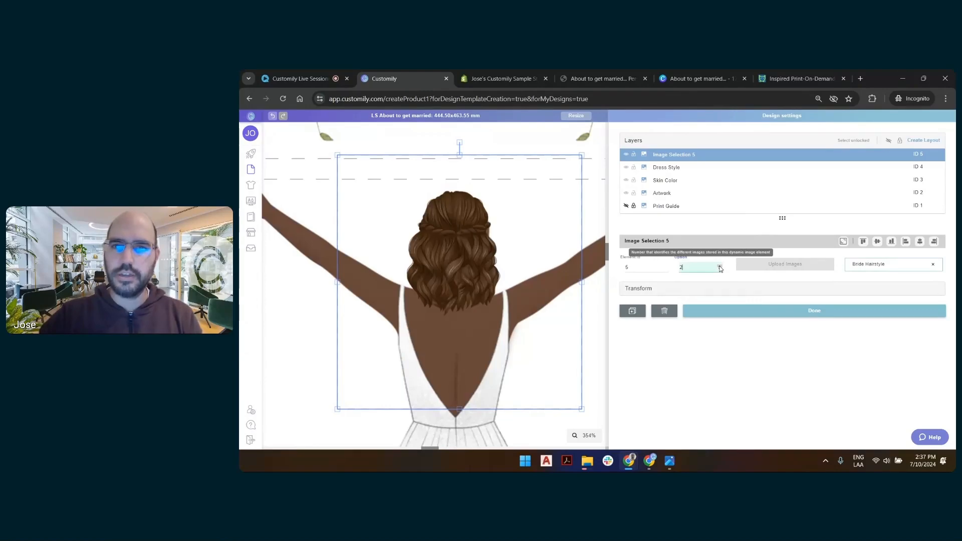
{"action": "left_click", "coordinate": [720, 267]}
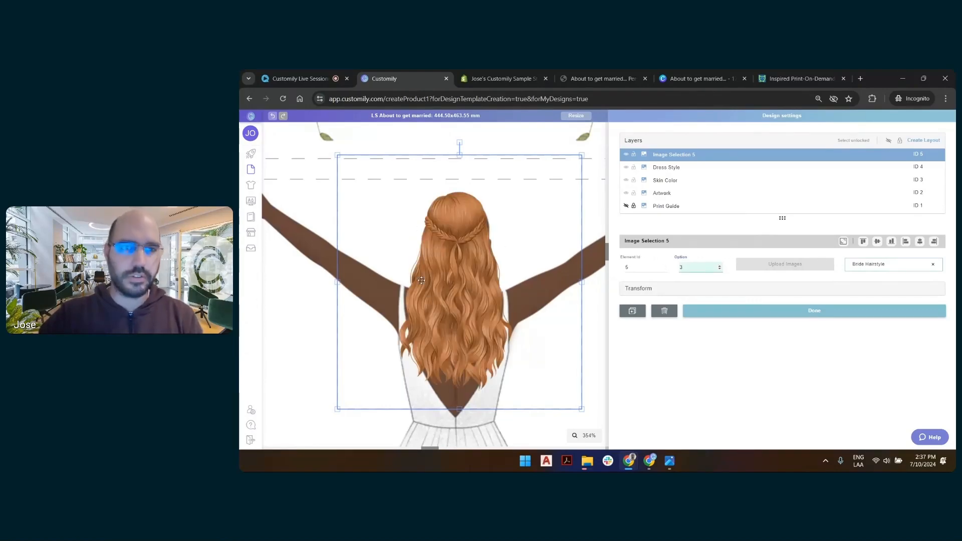
{"action": "scroll", "coordinate": [444, 261], "scroll_direction": "down", "scroll_amount": 10}
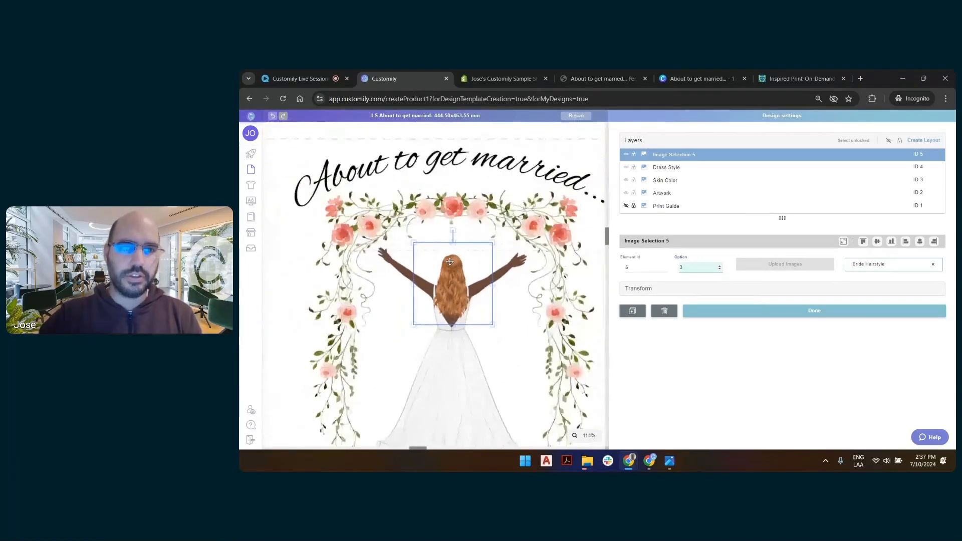
- Rename the Image Selection 5 layer as Hairstyle and finish editing it
{"action": "double_click", "coordinate": [691, 156]}
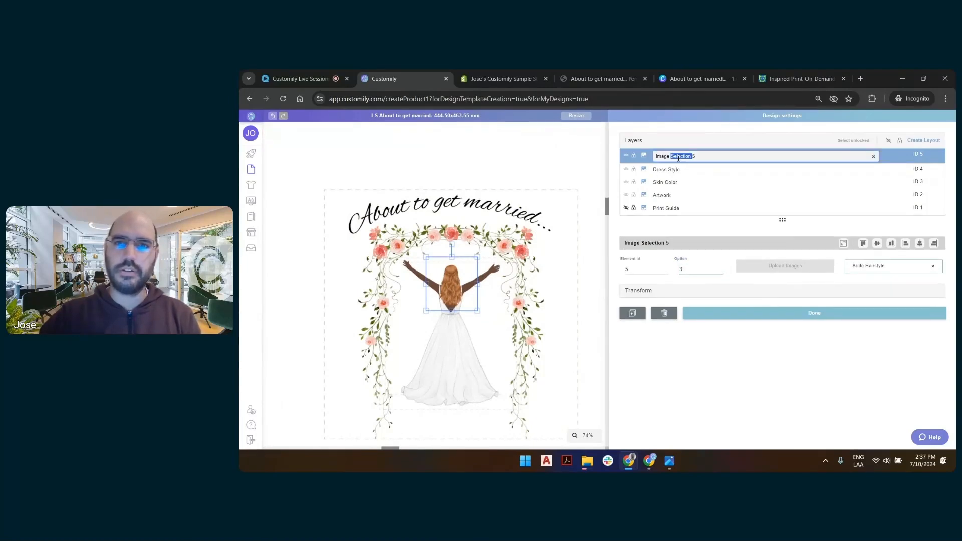
{"action": "type", "text": "Ha"}
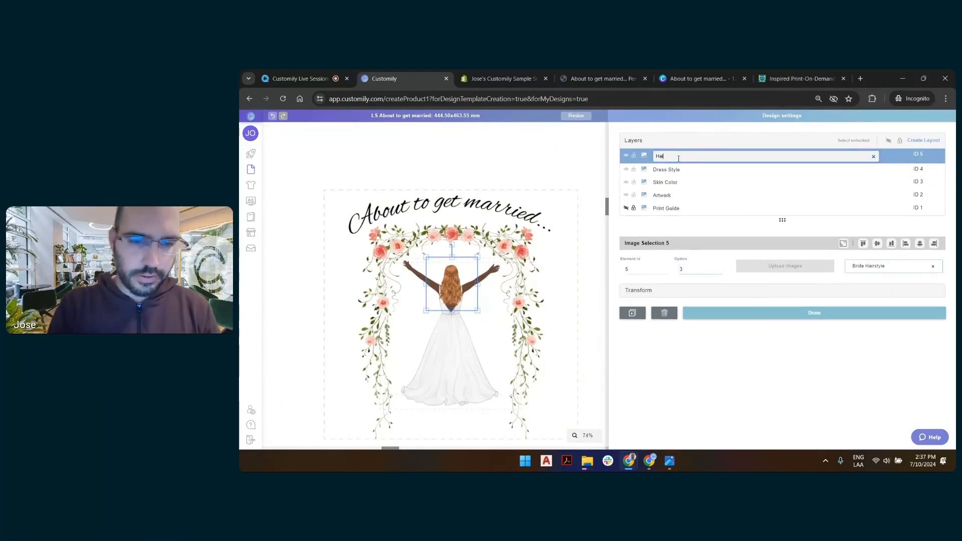
{"action": "type", "text": "irstyle"}
{"action": "key", "text": "Return"}
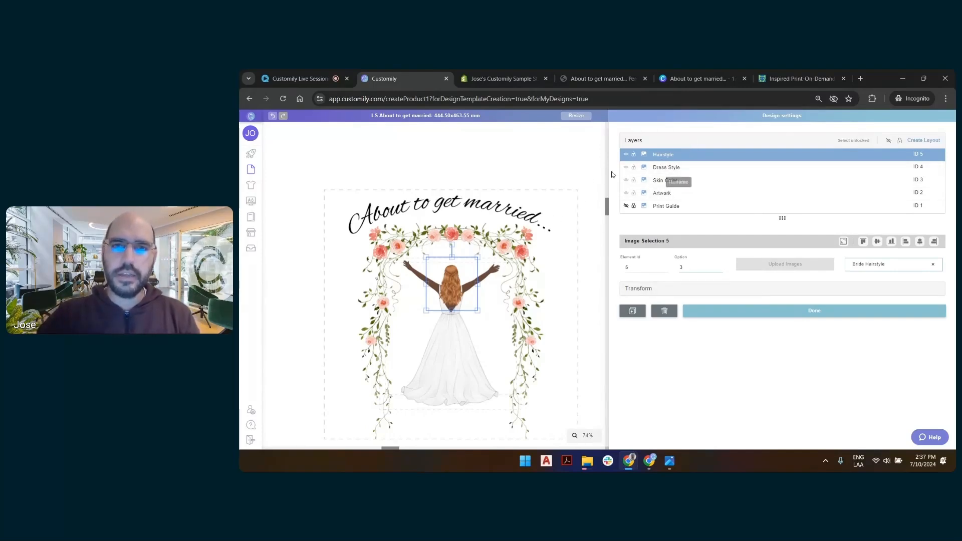
{"action": "left_click", "coordinate": [592, 158]}
{"action": "scroll", "coordinate": [519, 250], "scroll_direction": "down", "scroll_amount": 1}
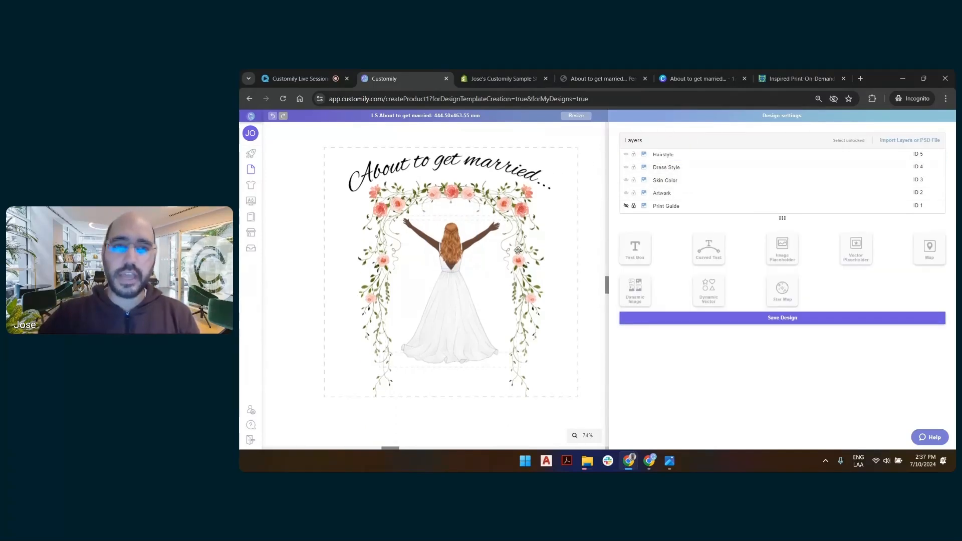
- Add a text box, reduce it to a narrow strip below the dress, and centre it horizontally on the design
{"action": "left_click", "coordinate": [644, 248]}
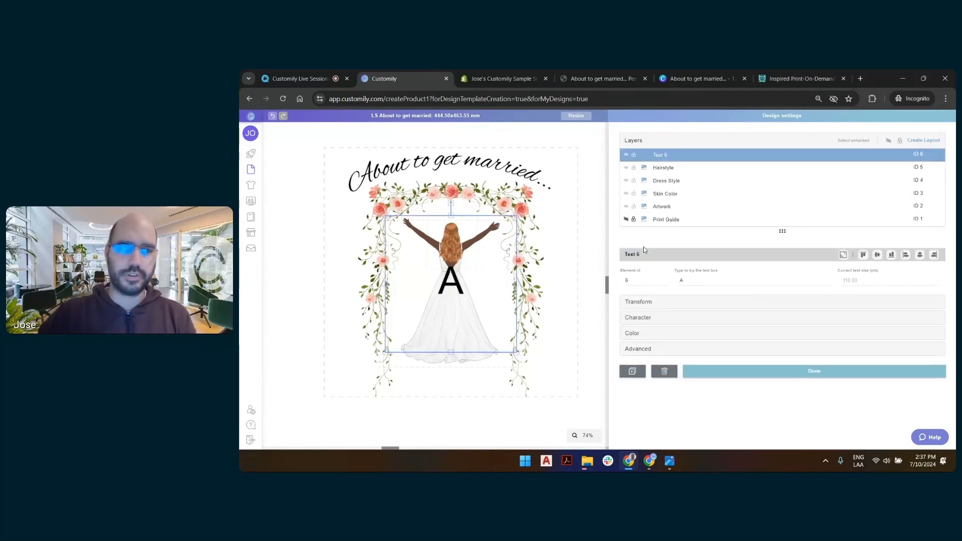
{"action": "left_click_drag", "start_coordinate": [449, 216], "coordinate": [448, 334]}
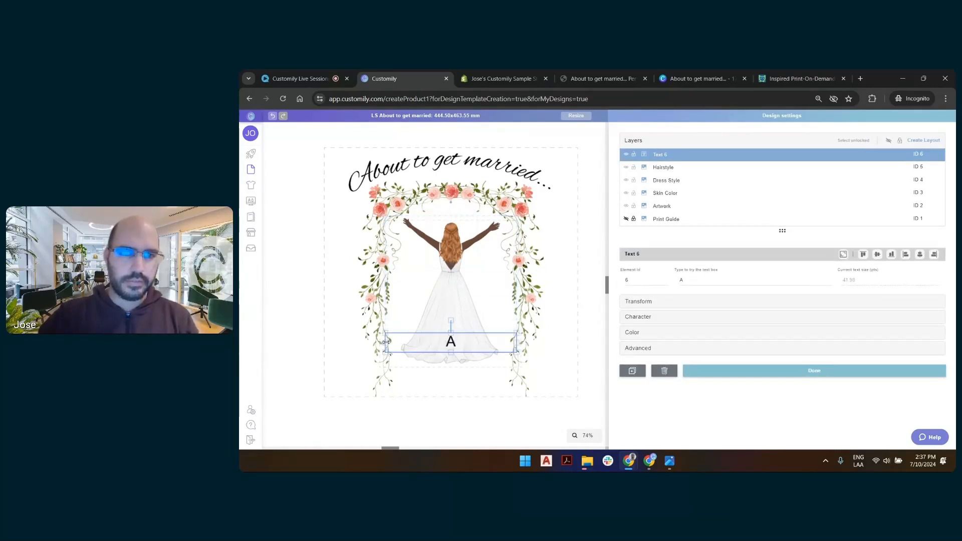
{"action": "left_click_drag", "start_coordinate": [386, 342], "coordinate": [449, 385]}
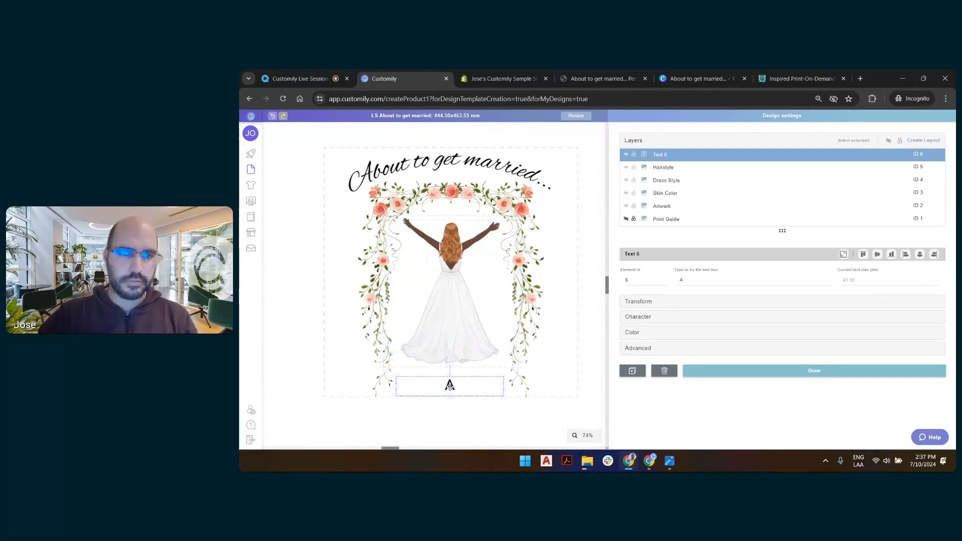
{"action": "left_click", "coordinate": [333, 390]}
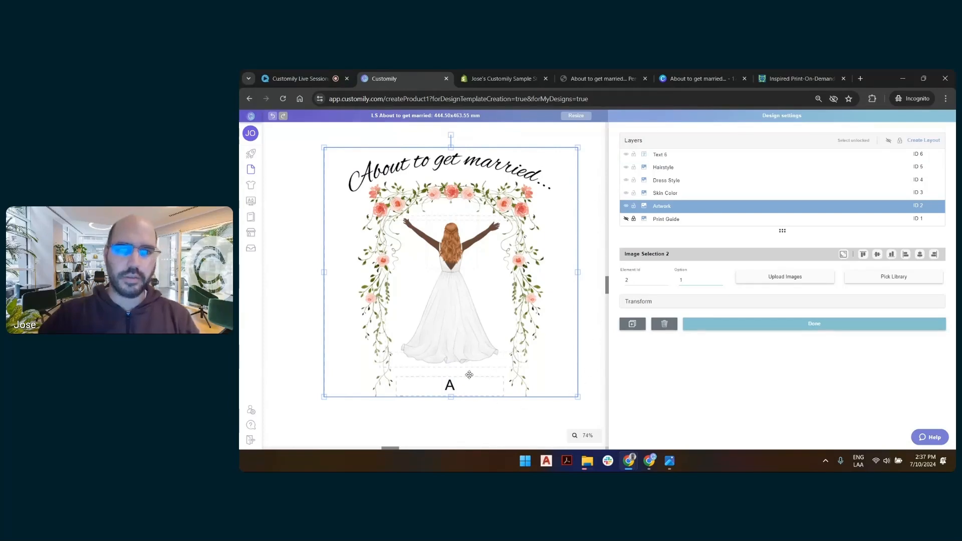
{"action": "left_click", "coordinate": [470, 385]}
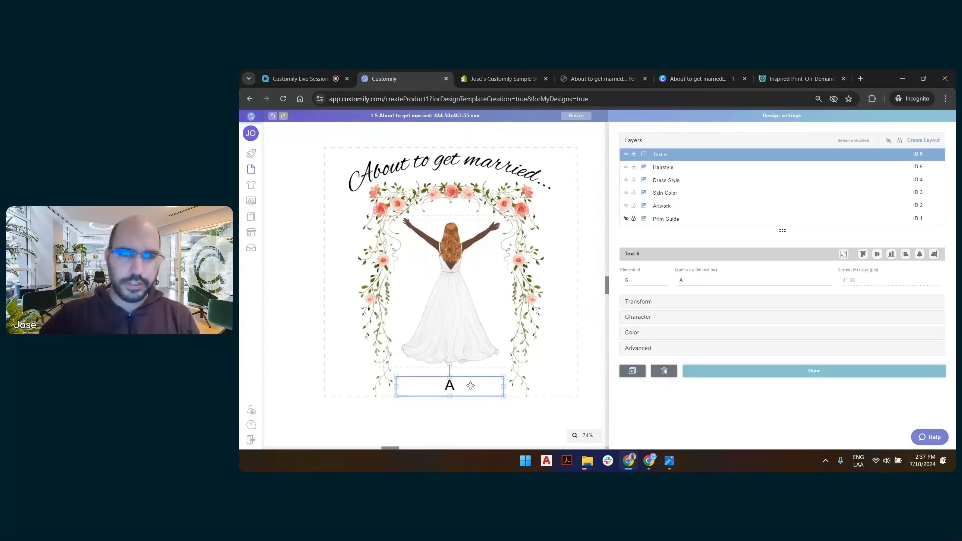
{"action": "left_click", "coordinate": [919, 254]}
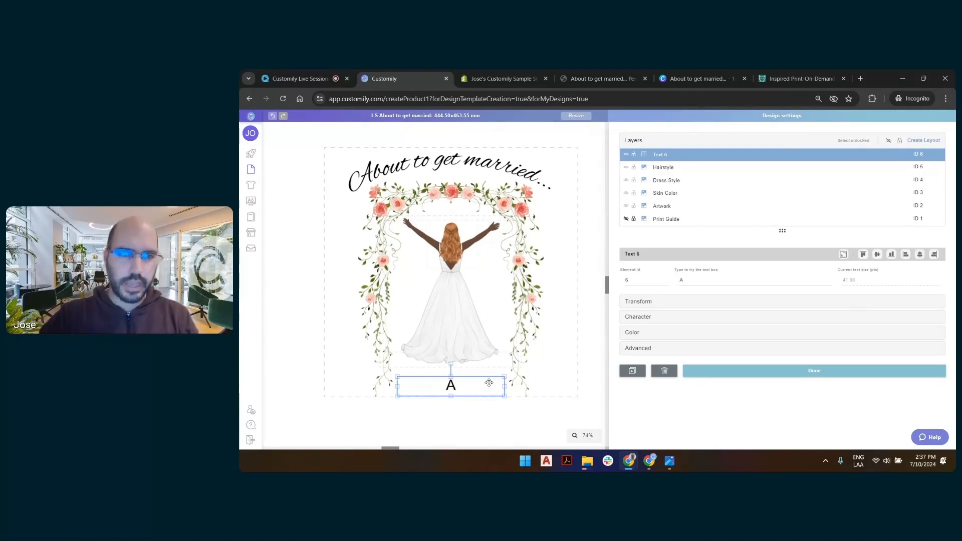
- Set the text box font to Agusta (Regular)
{"action": "left_click", "coordinate": [645, 317]}
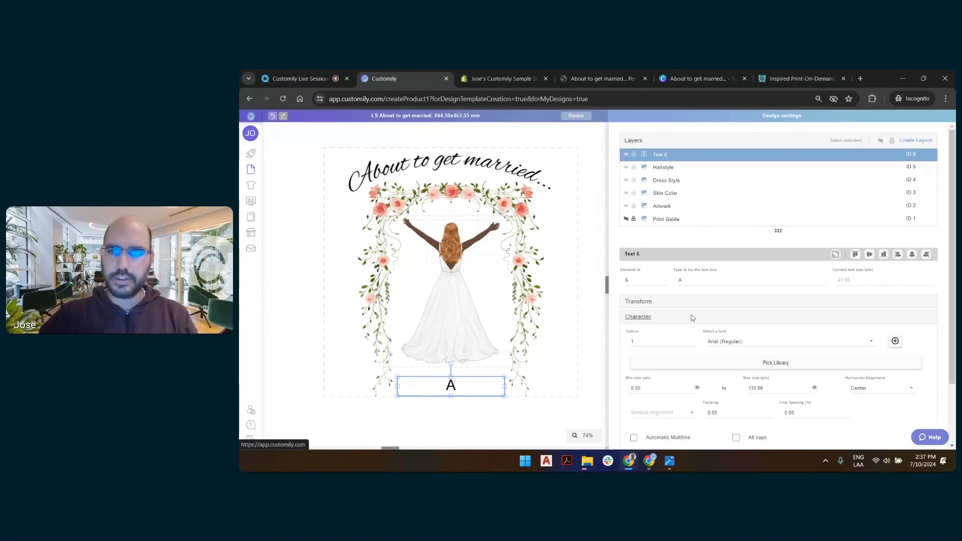
{"action": "left_click", "coordinate": [730, 346]}
{"action": "scroll", "coordinate": [744, 341], "scroll_direction": "up", "scroll_amount": 5}
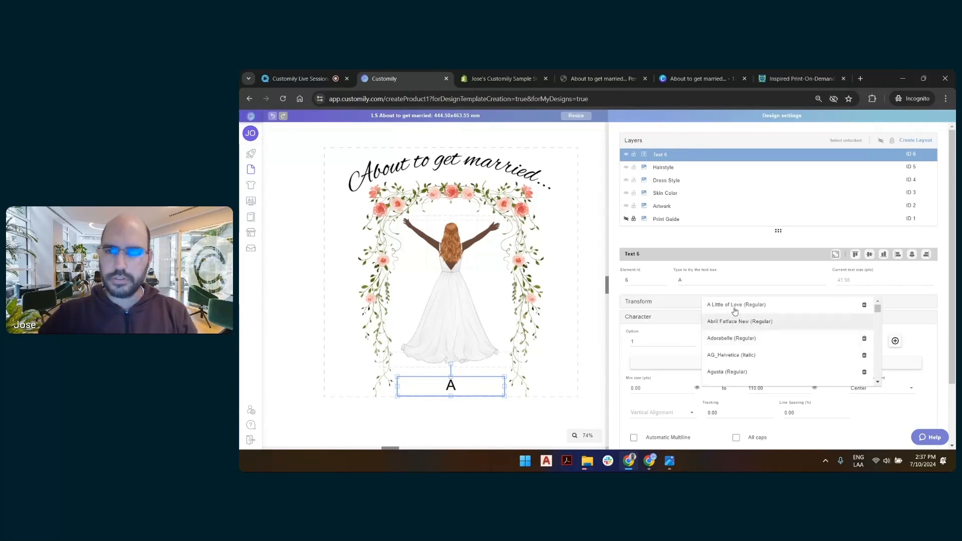
{"action": "left_click", "coordinate": [728, 371]}
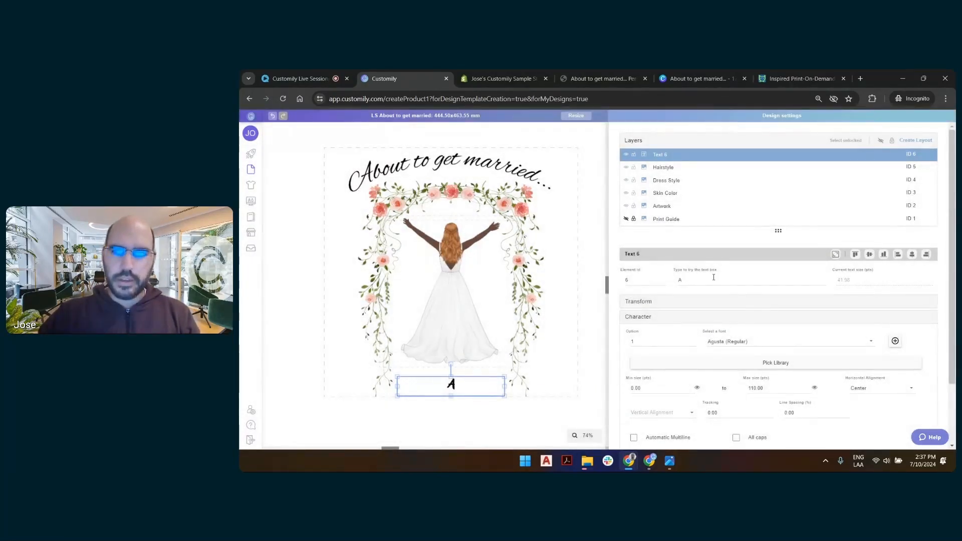
- Replace the text box's sample text with a long two-part bride's name to test how it fits
{"action": "left_click", "coordinate": [713, 277]}
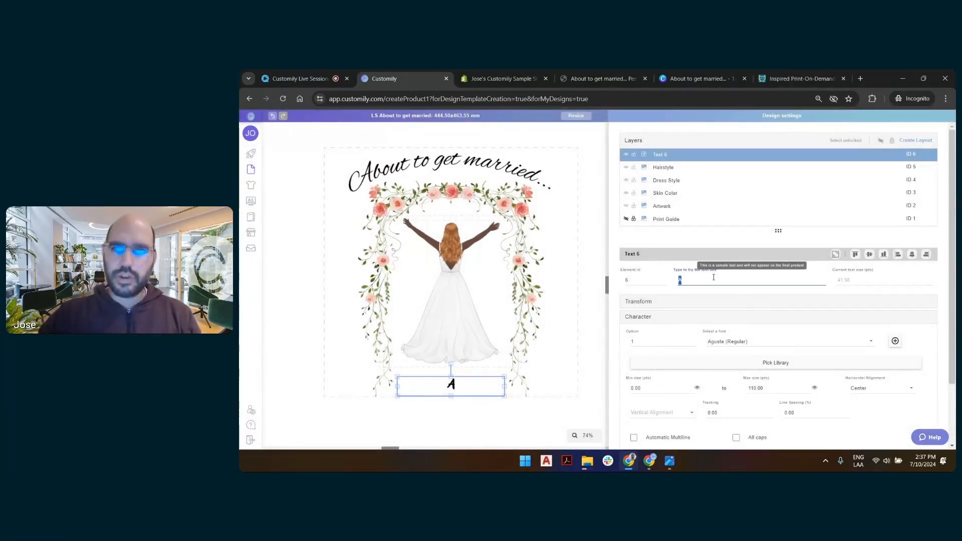
{"action": "type", "text": "Charl"}
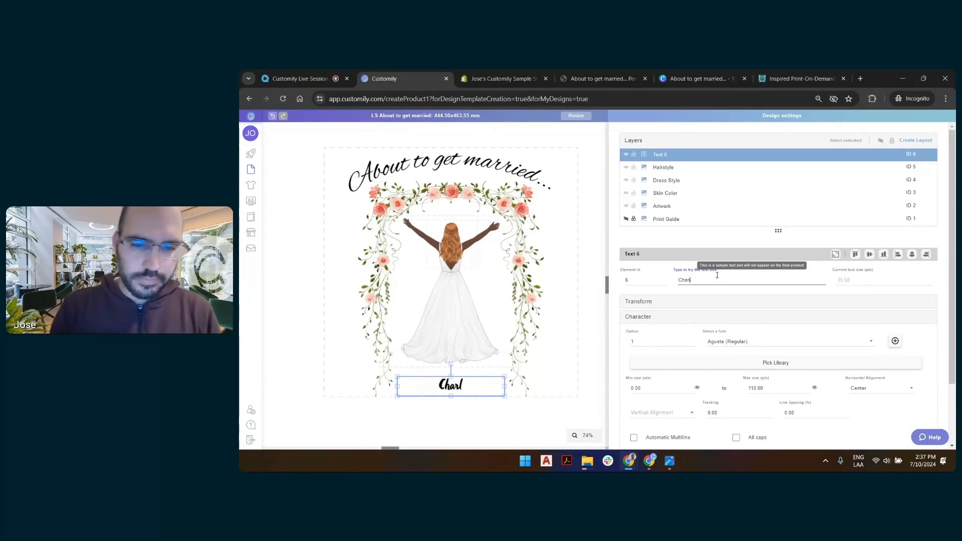
{"action": "type", "text": "otte"}
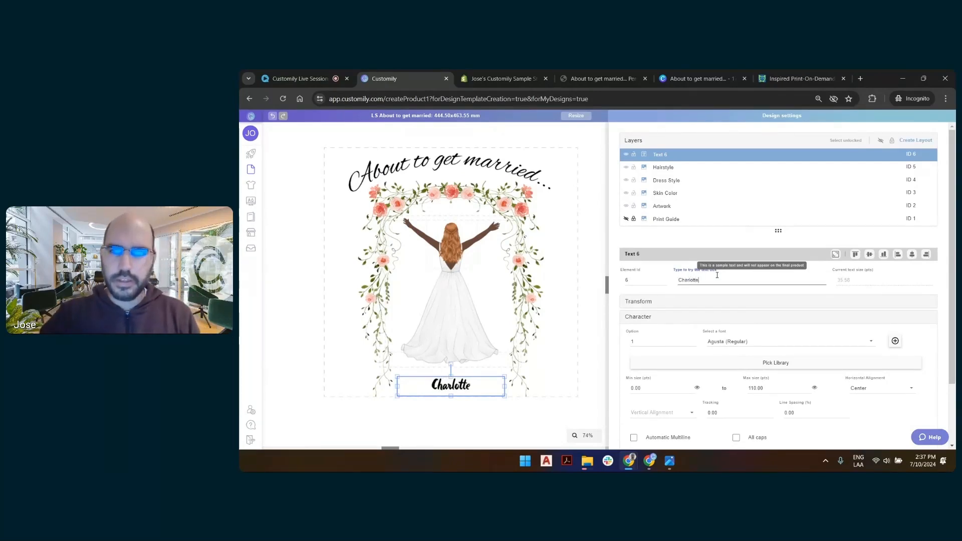
{"action": "type", "text": " Saman"}
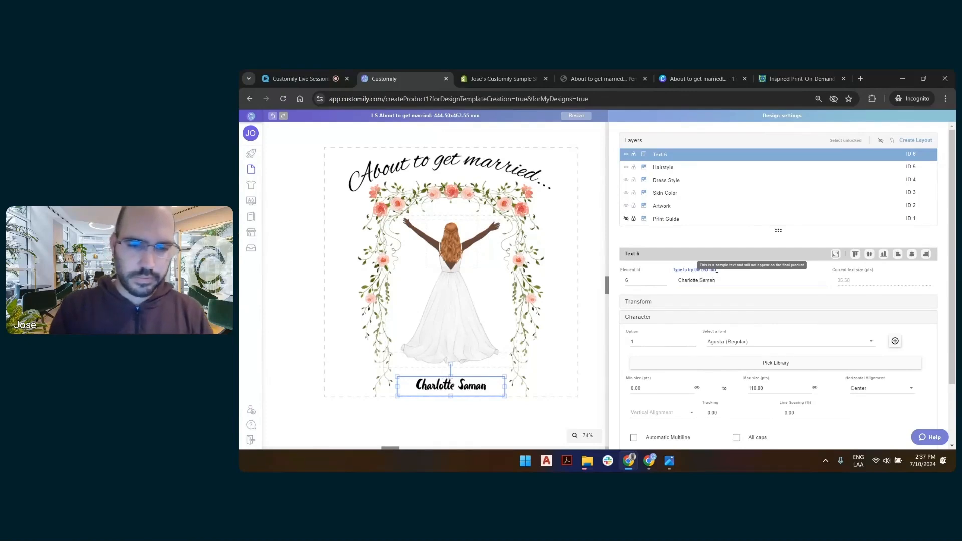
{"action": "type", "text": "tha"}
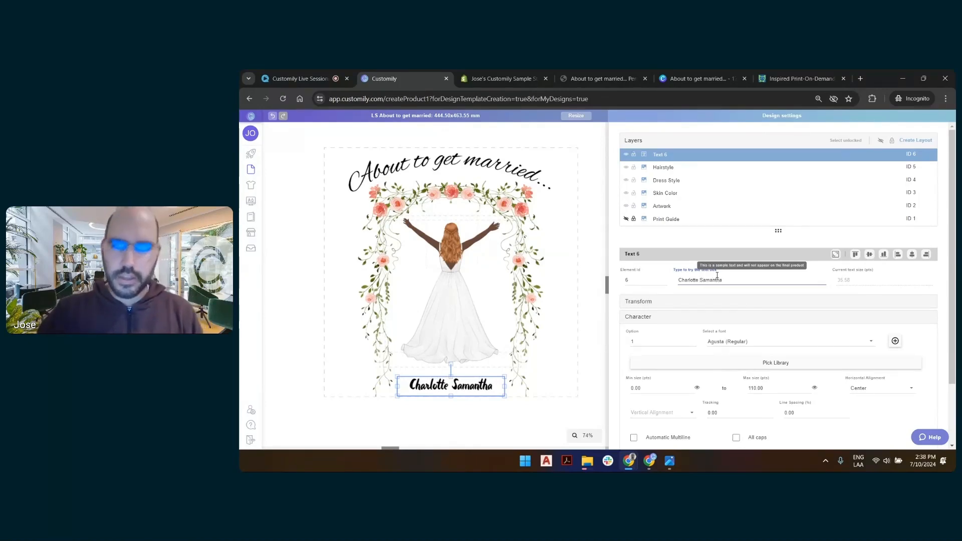
{"action": "left_click", "coordinate": [481, 392]}
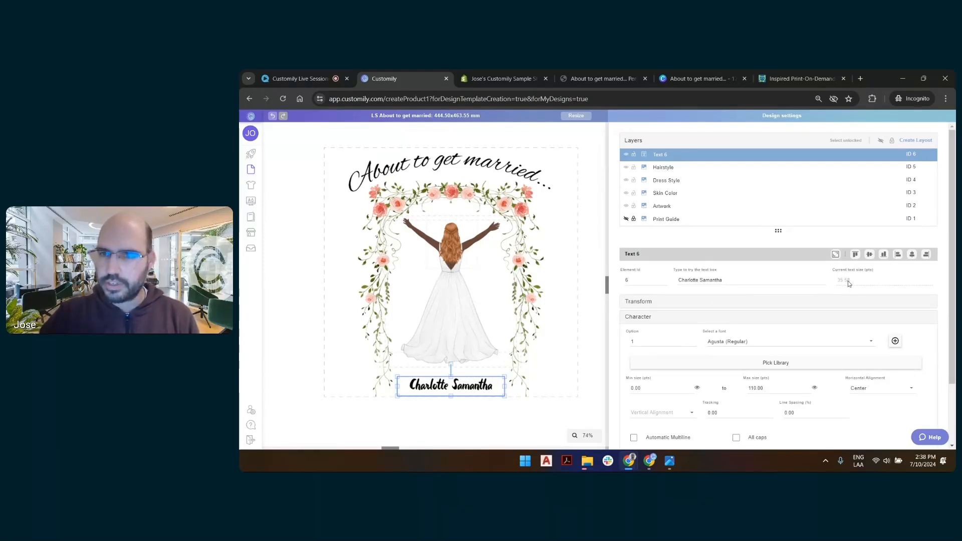
- Limit the name text box's font size to a minimum of 30 pts and a maximum of 36 pts
{"action": "left_click", "coordinate": [777, 388]}
{"action": "type", "text": "38"}
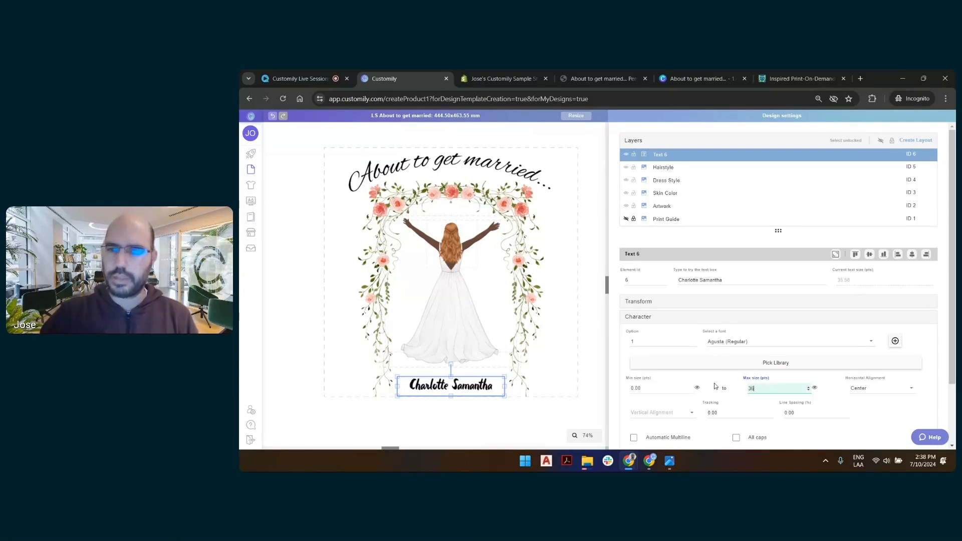
{"action": "left_click", "coordinate": [685, 389]}
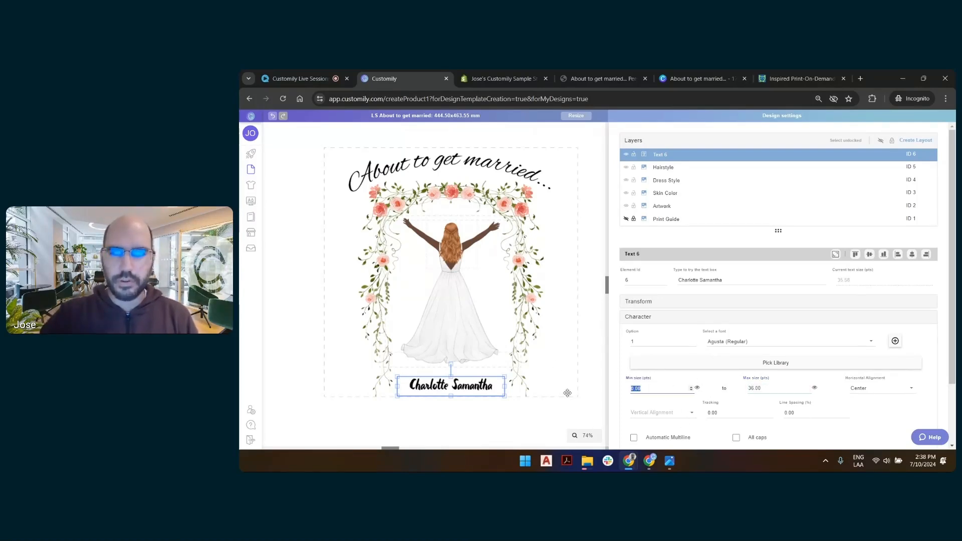
{"action": "left_click", "coordinate": [698, 388]}
- Append filler characters to the sample name to test the text size limits, and remove them again
{"action": "left_click", "coordinate": [725, 281]}
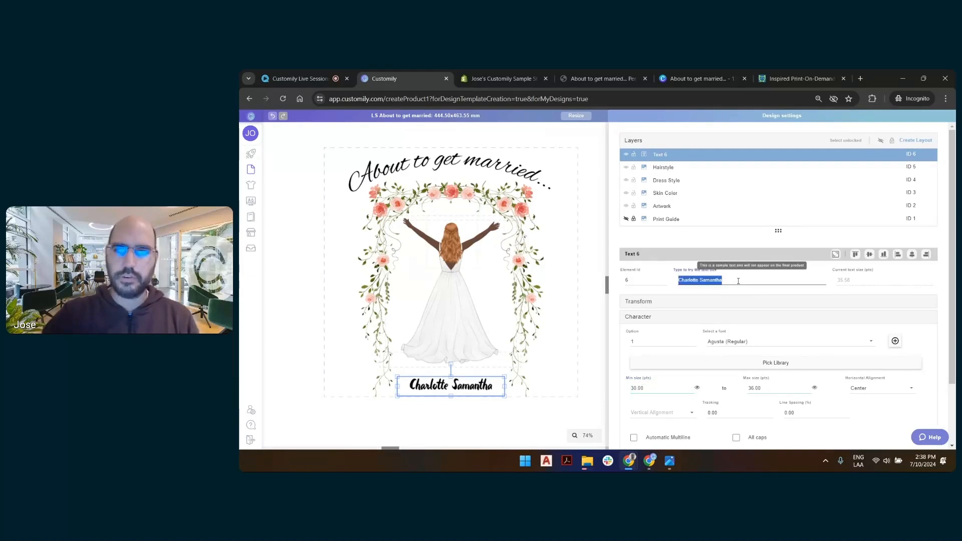
{"action": "left_click", "coordinate": [743, 280]}
{"action": "type", "text": "dvdsvssfsfdss"}
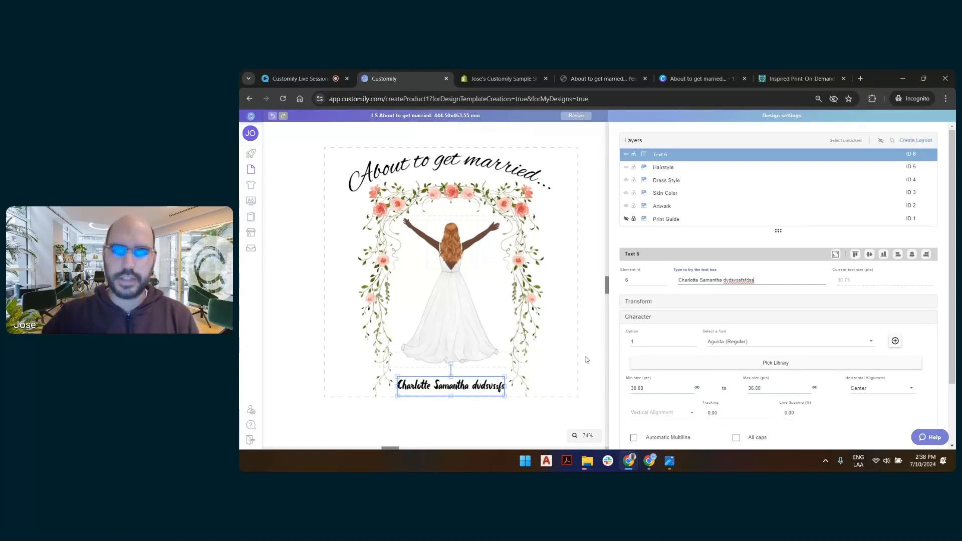
{"action": "left_click_drag", "start_coordinate": [724, 280], "coordinate": [789, 280]}
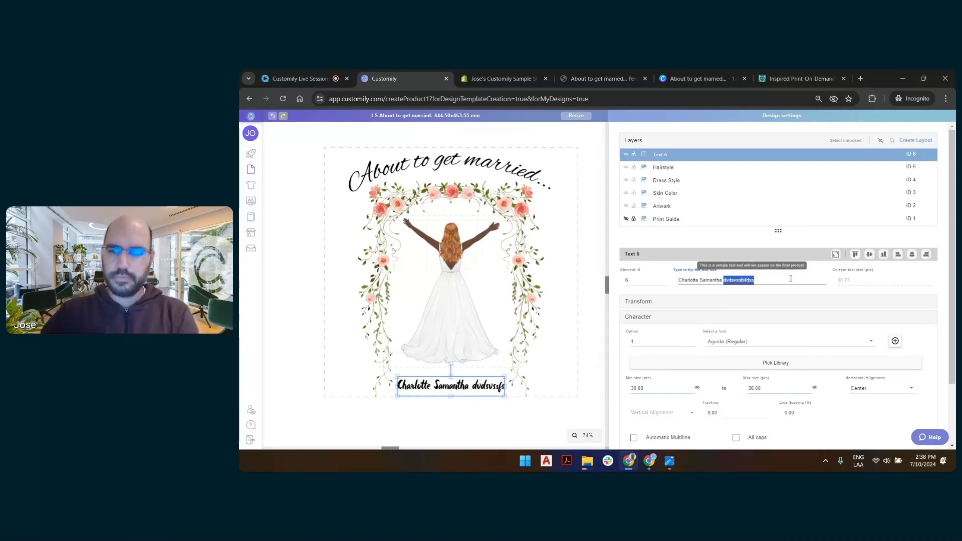
{"action": "key", "text": "BackSpace"}
- Rename the Text 6 layer as Name
{"action": "left_click", "coordinate": [468, 304]}
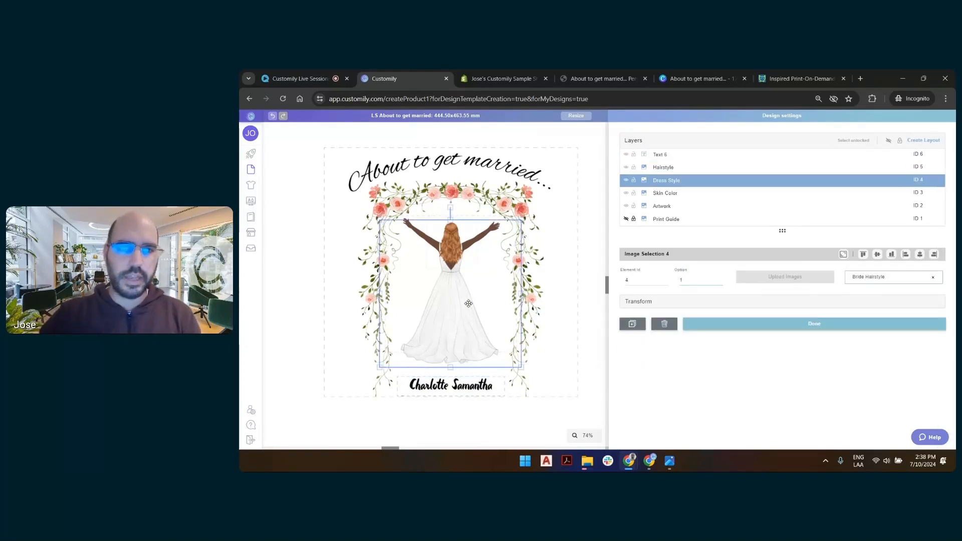
{"action": "left_click", "coordinate": [663, 167]}
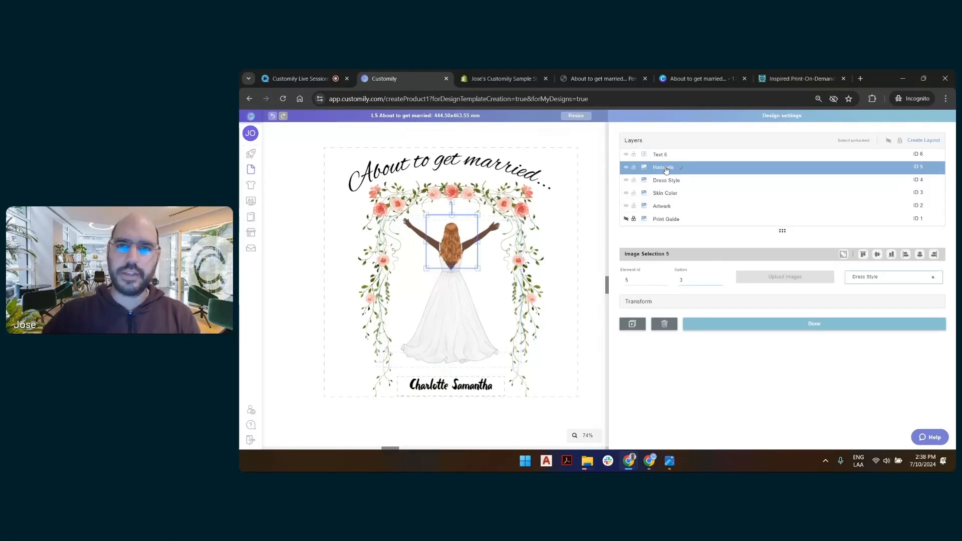
{"action": "left_click", "coordinate": [674, 154]}
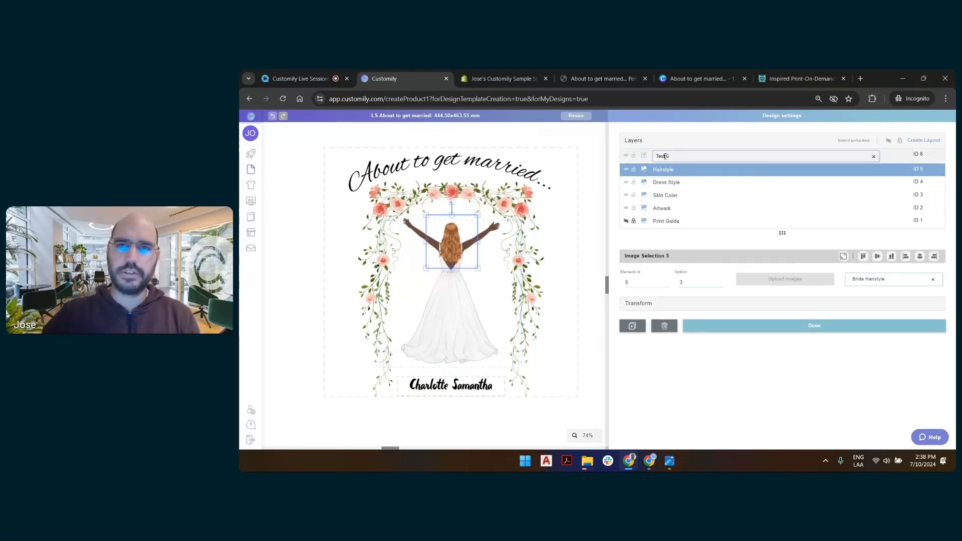
{"action": "type", "text": "Name"}
{"action": "key", "text": "Return"}
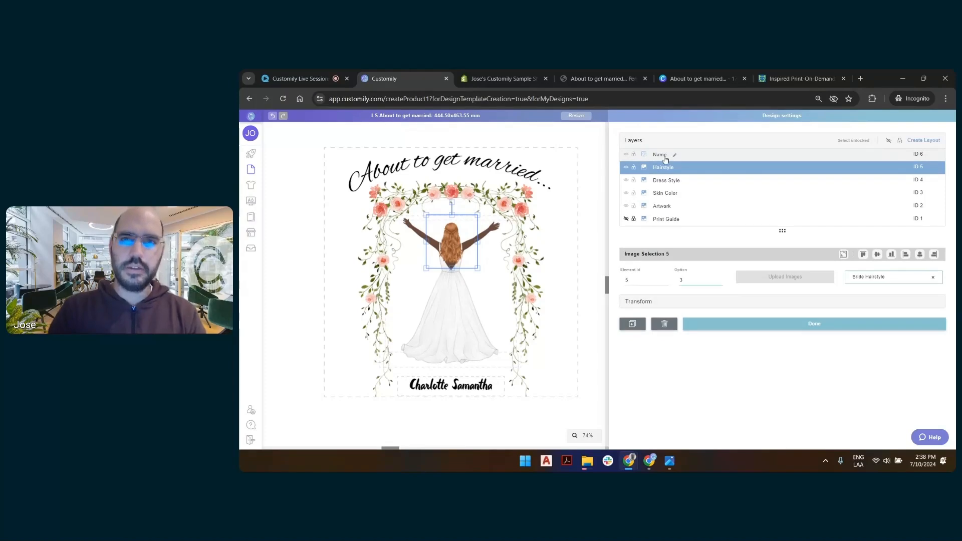
- Enlarge the Hairstyle, Dress Style and Skin Color layers together to fill the floral arch, and centre them horizontally on the workspace
{"action": "left_click", "coordinate": [715, 181], "text": "ctrl"}
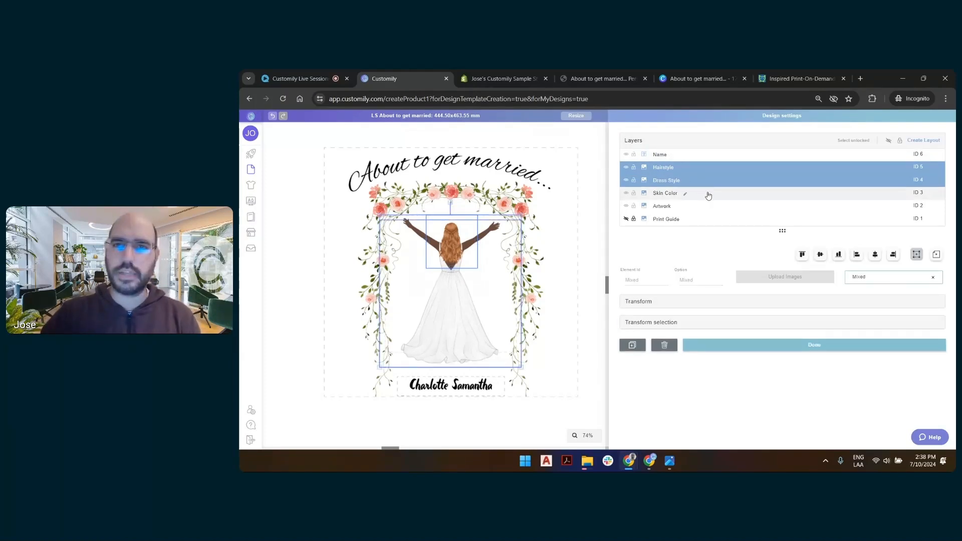
{"action": "left_click", "coordinate": [708, 193], "text": "ctrl"}
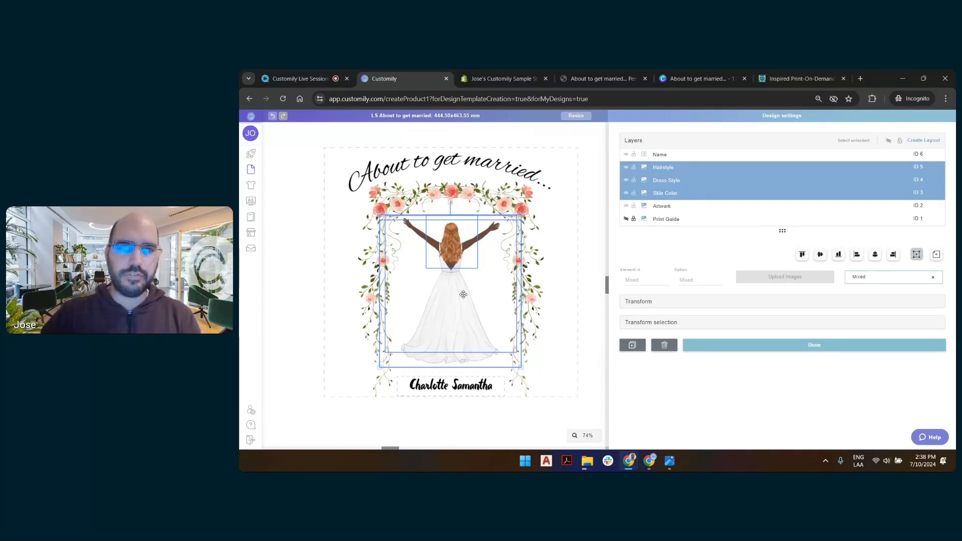
{"action": "left_click_drag", "start_coordinate": [451, 304], "coordinate": [450, 314]}
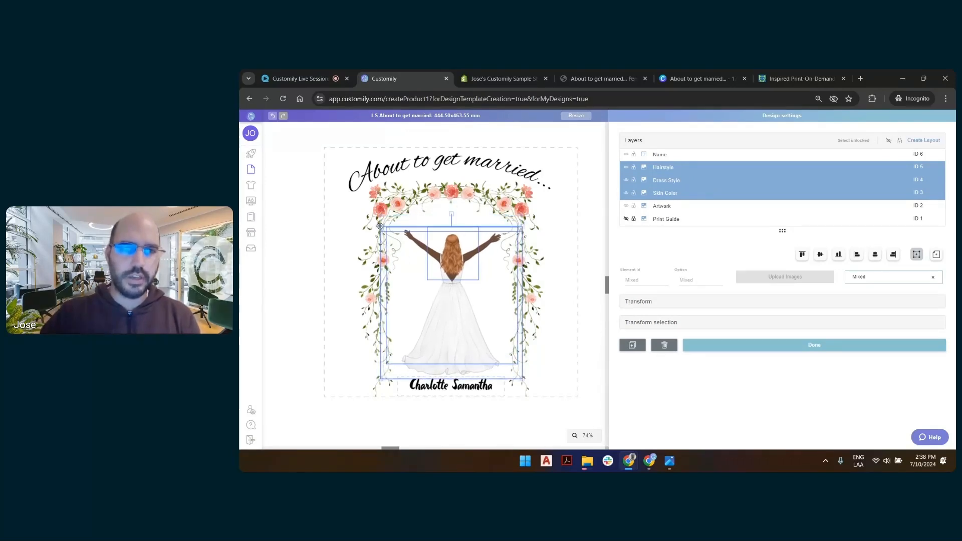
{"action": "left_click_drag", "start_coordinate": [379, 226], "coordinate": [368, 213]}
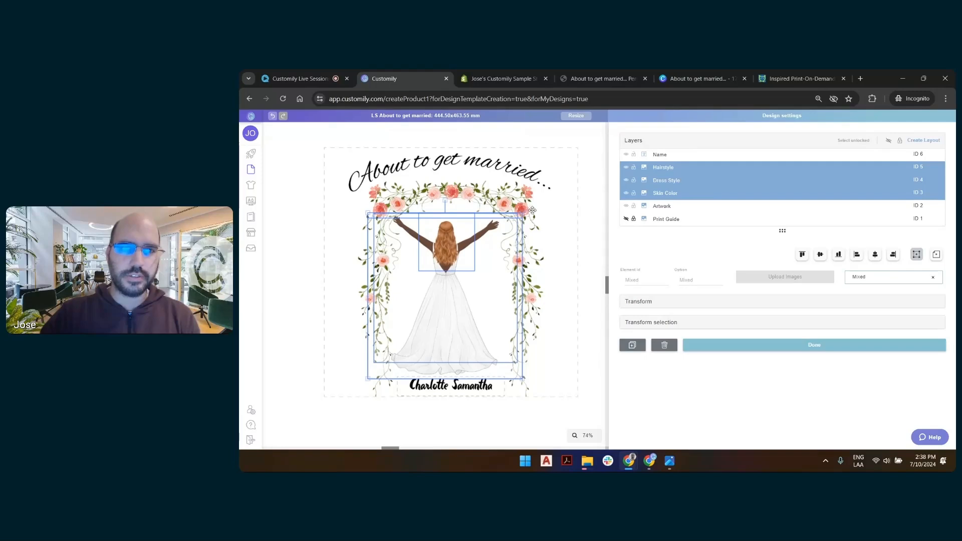
{"action": "left_click_drag", "start_coordinate": [523, 213], "coordinate": [528, 207]}
{"action": "left_click_drag", "start_coordinate": [461, 240], "coordinate": [465, 240]}
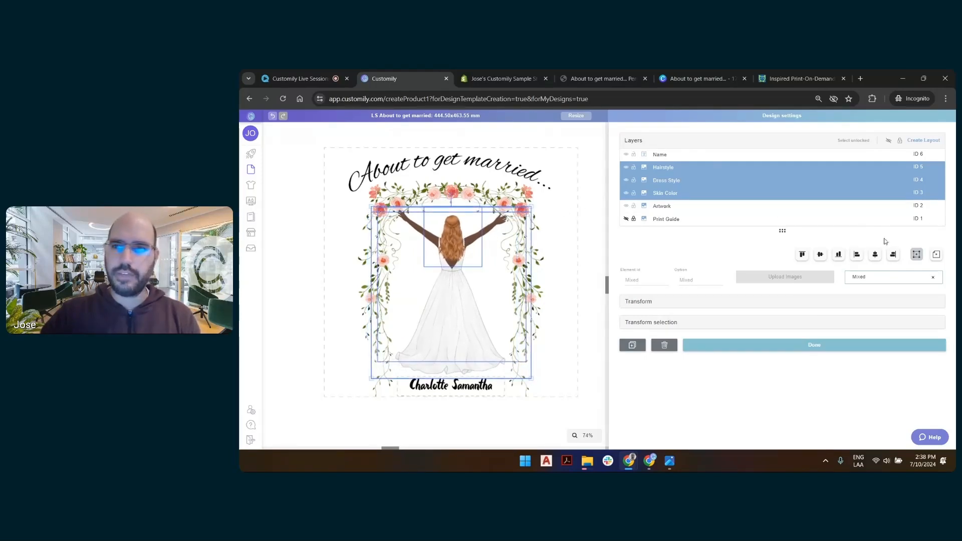
{"action": "left_click", "coordinate": [935, 256]}
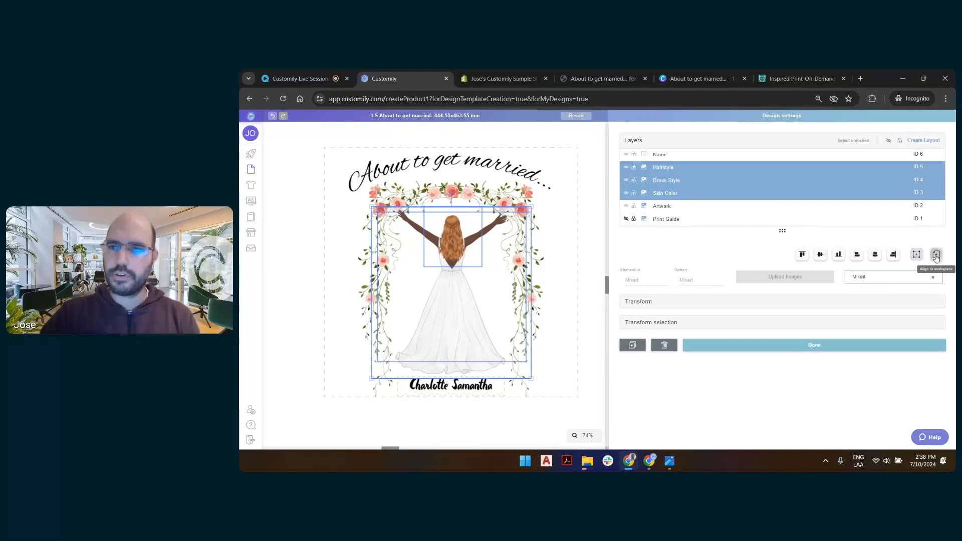
{"action": "left_click", "coordinate": [876, 255]}
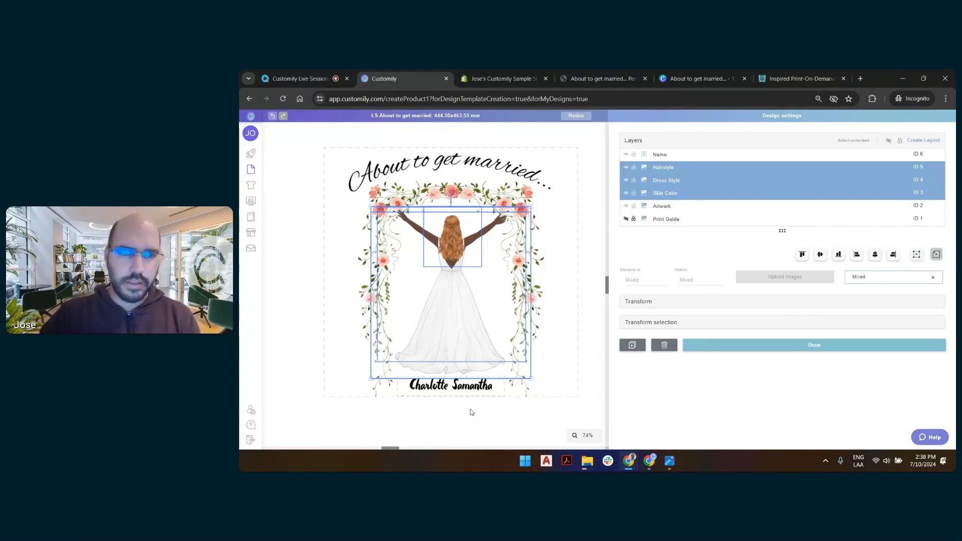
- Replace one letter inside the first word of the sample name with "jgy" to test how descending letters fit the text box
{"action": "left_click", "coordinate": [445, 384]}
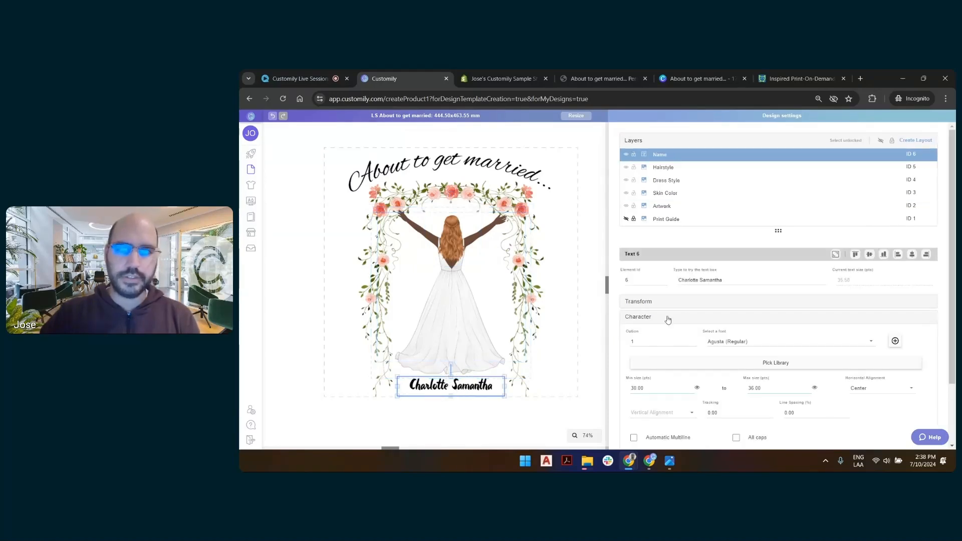
{"action": "left_click", "coordinate": [706, 280]}
{"action": "left_click", "coordinate": [690, 281]}
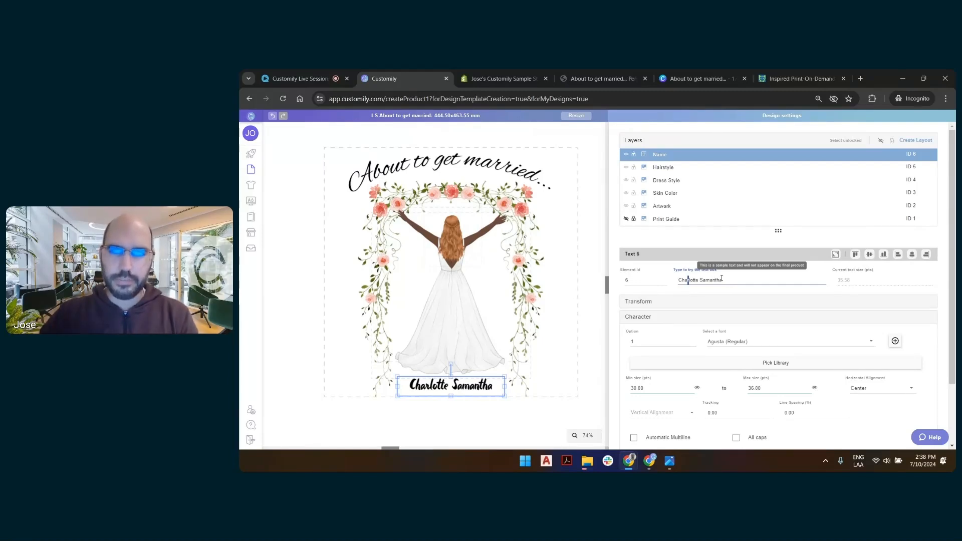
{"action": "key", "text": "BackSpace"}
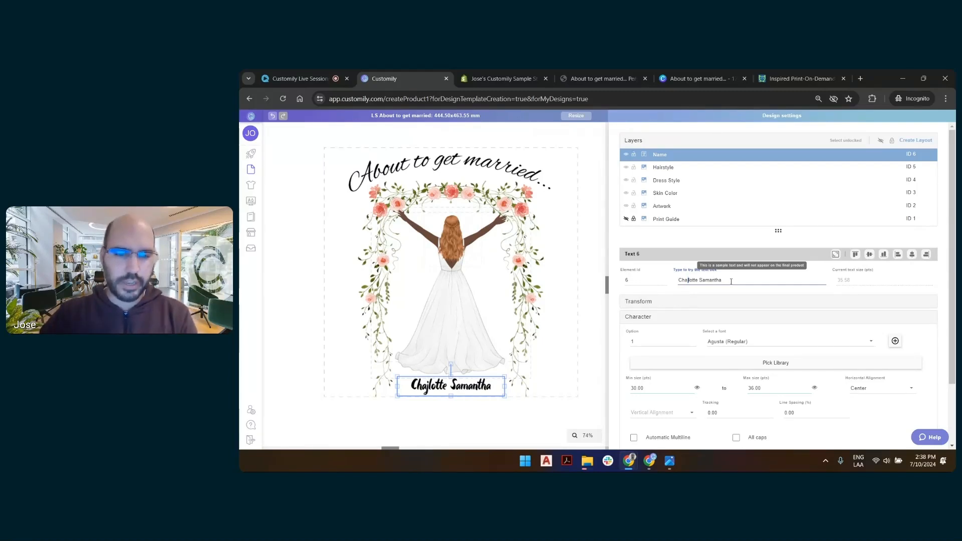
{"action": "type", "text": "jgy"}
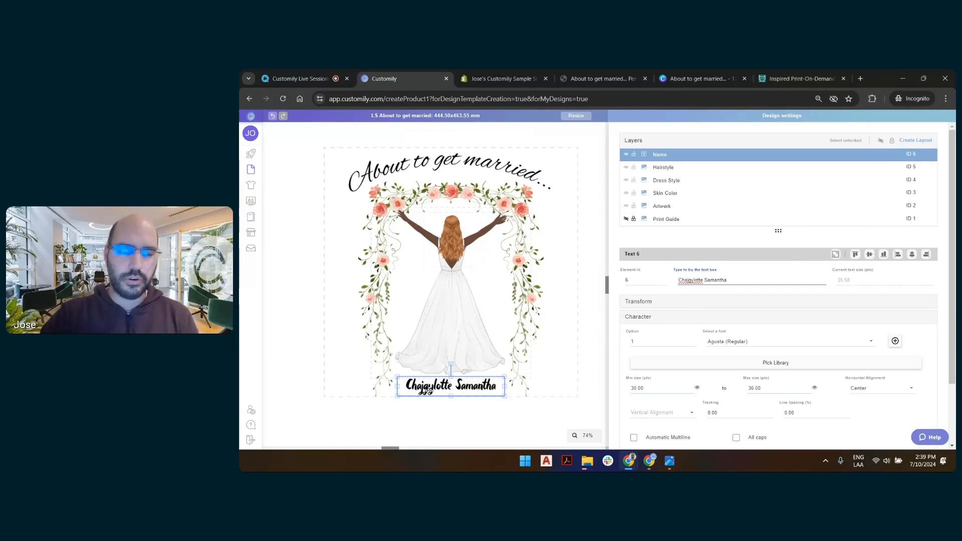
{"action": "left_click", "coordinate": [595, 284]}
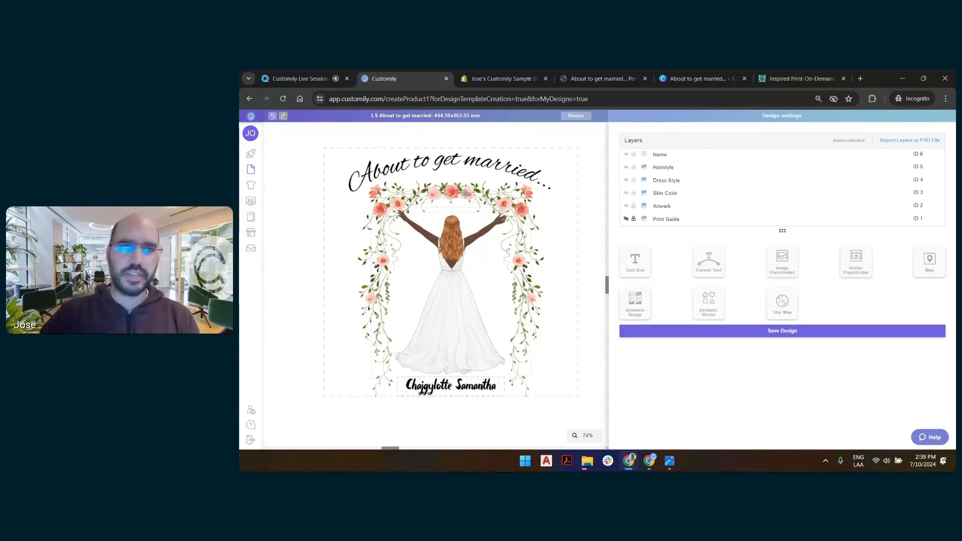
- Hide the bride's Skin Color, Dress Style and Hairstyle layers, keeping the artwork and Name layers visible
{"action": "scroll", "coordinate": [429, 273], "scroll_direction": "down", "scroll_amount": 2}
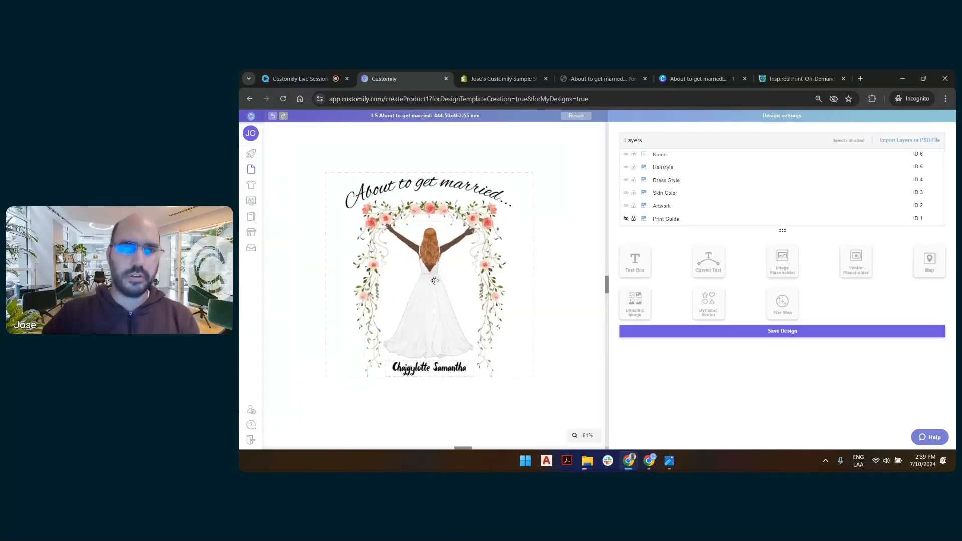
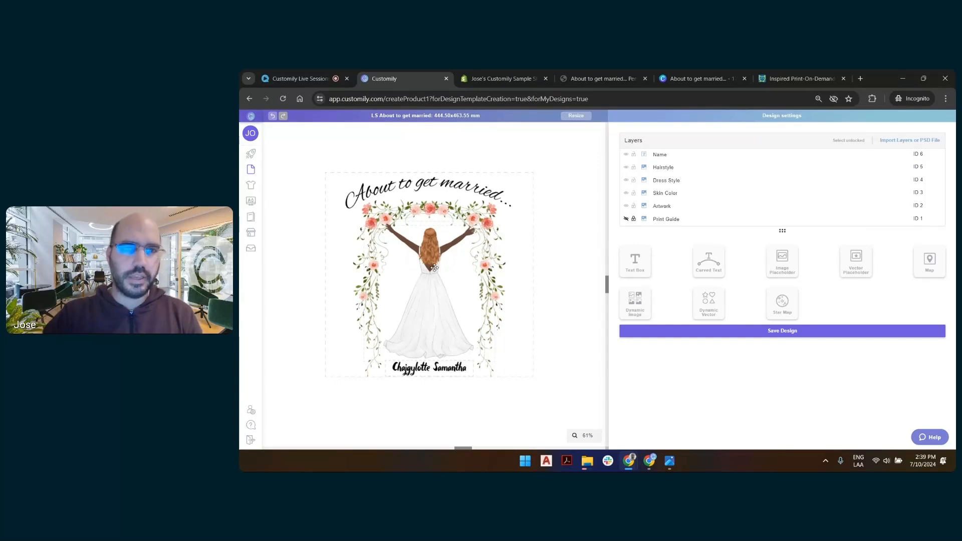
{"action": "left_click", "coordinate": [625, 193]}
{"action": "left_click", "coordinate": [625, 180]}
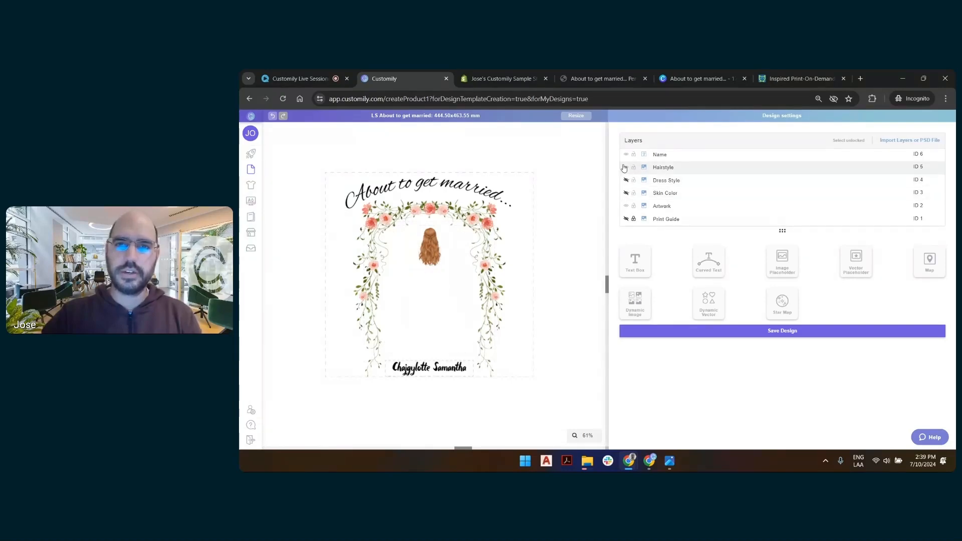
{"action": "left_click", "coordinate": [626, 168]}
{"action": "left_click", "coordinate": [664, 155]}
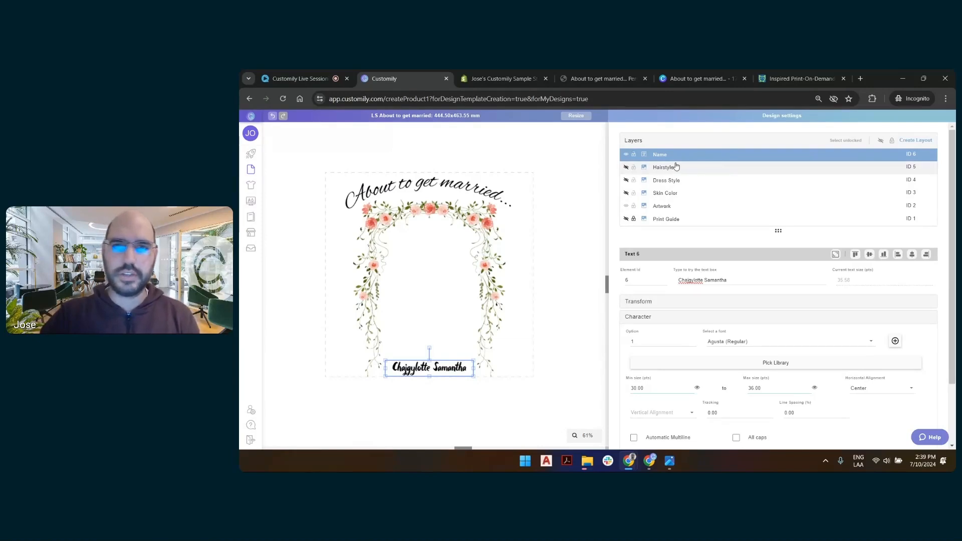
{"action": "left_click", "coordinate": [574, 163]}
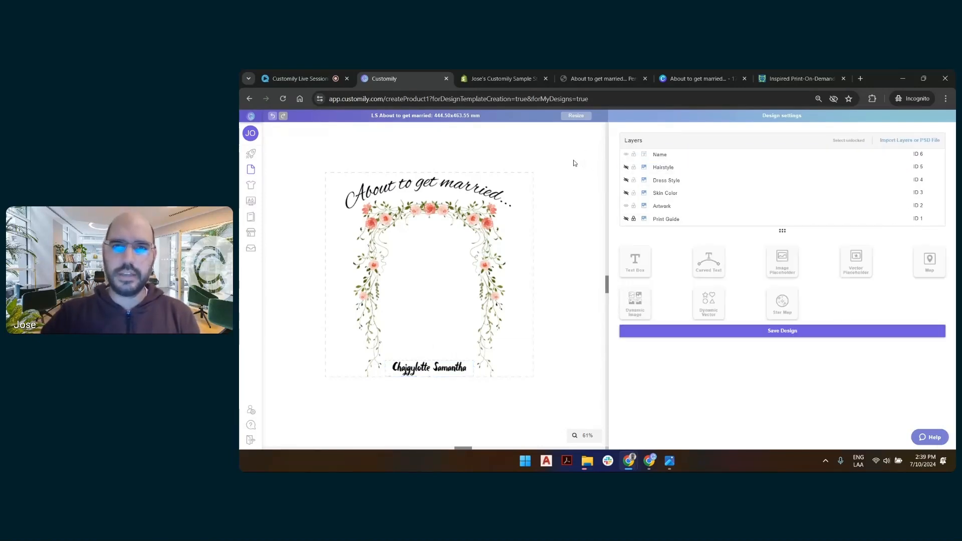
- Add a dynamic image inside the arch and assign the Groom Skin Color library to it
{"action": "left_click", "coordinate": [641, 306]}
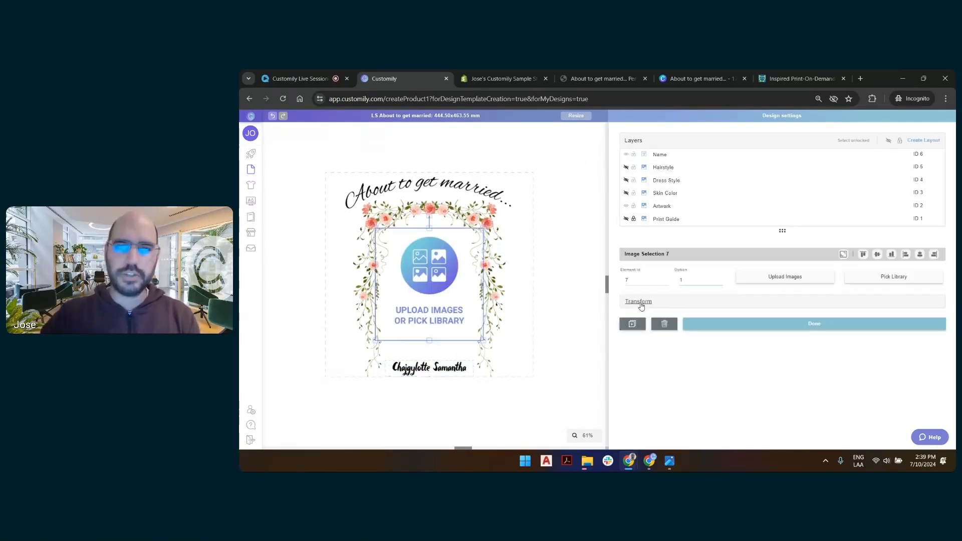
{"action": "left_click", "coordinate": [875, 292]}
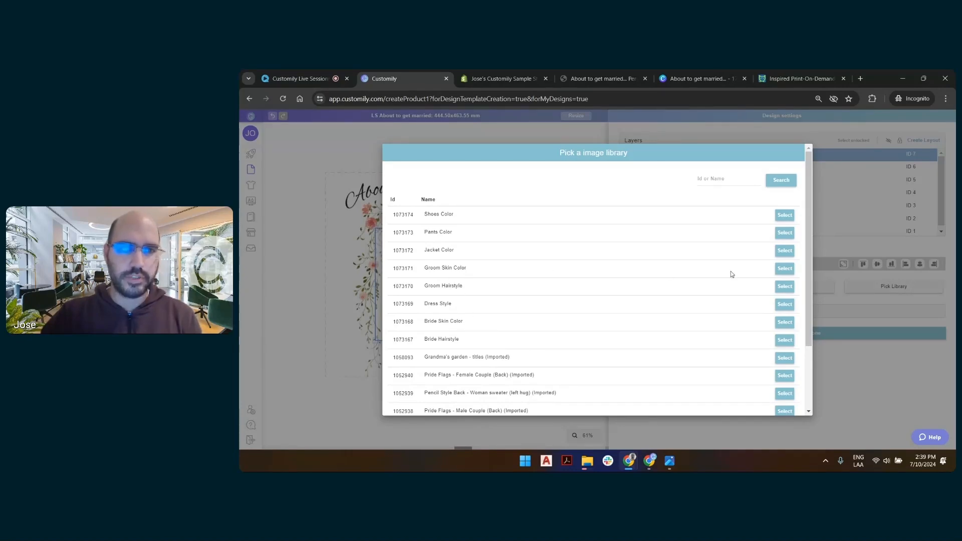
{"action": "left_click", "coordinate": [785, 269]}
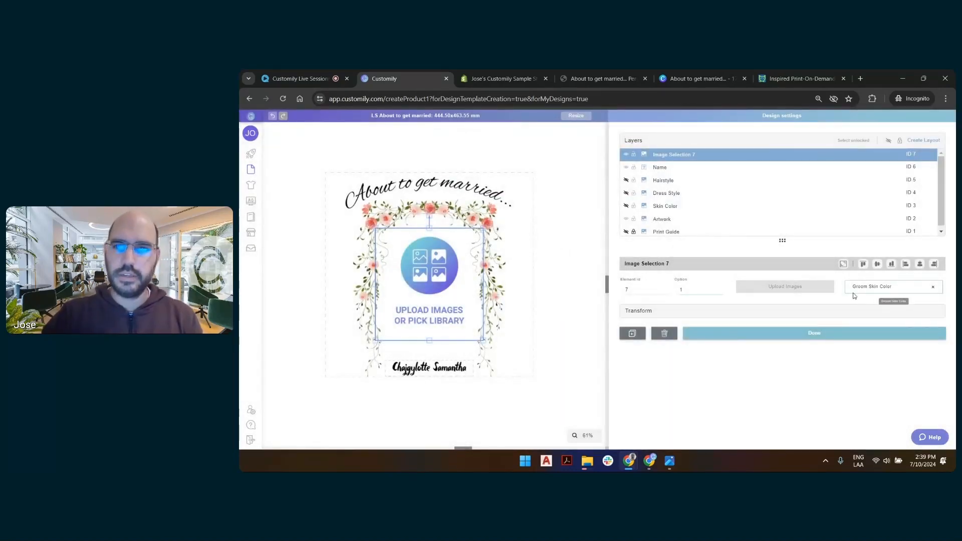
{"action": "left_click", "coordinate": [588, 246]}
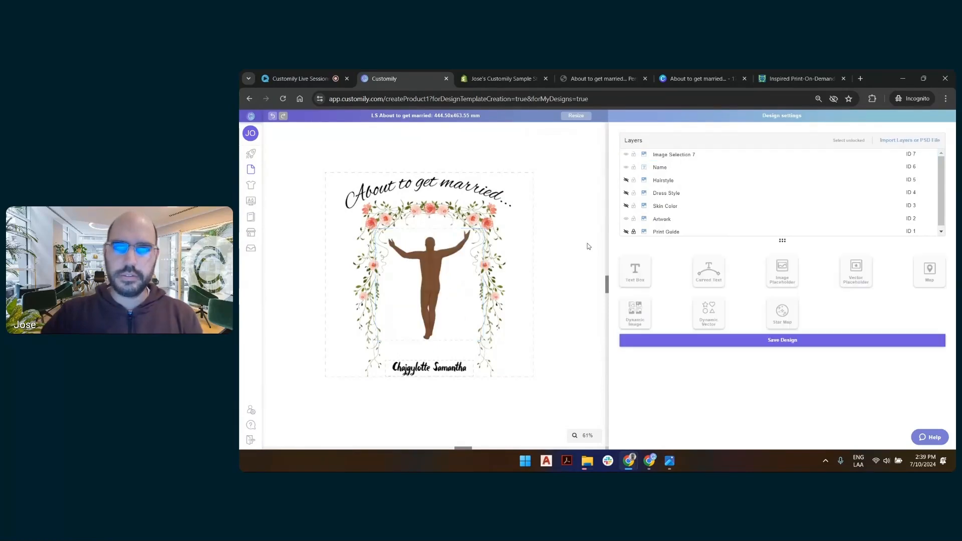
- Add another dynamic image for the groom and assign the Pants Color library to it
{"action": "left_click", "coordinate": [639, 305]}
{"action": "left_click", "coordinate": [876, 287]}
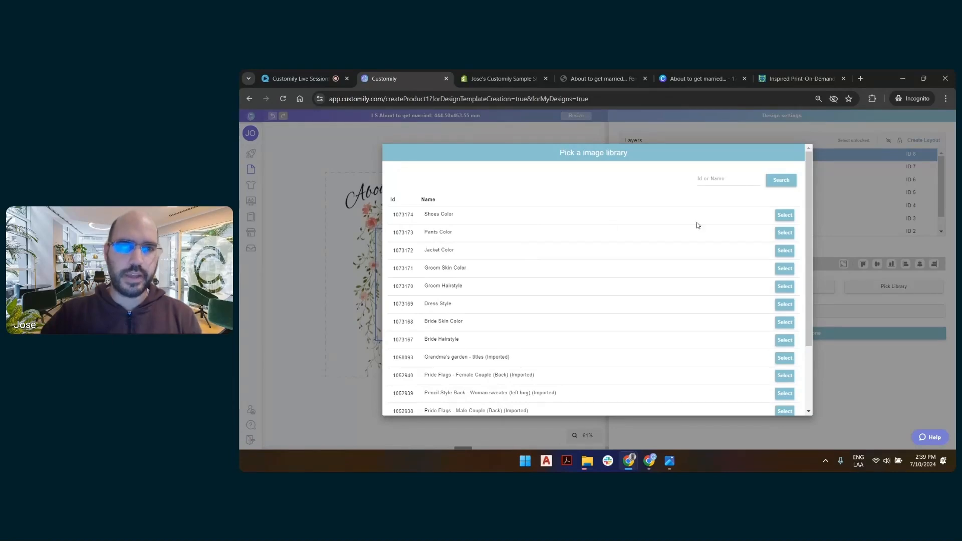
{"action": "left_click", "coordinate": [784, 232]}
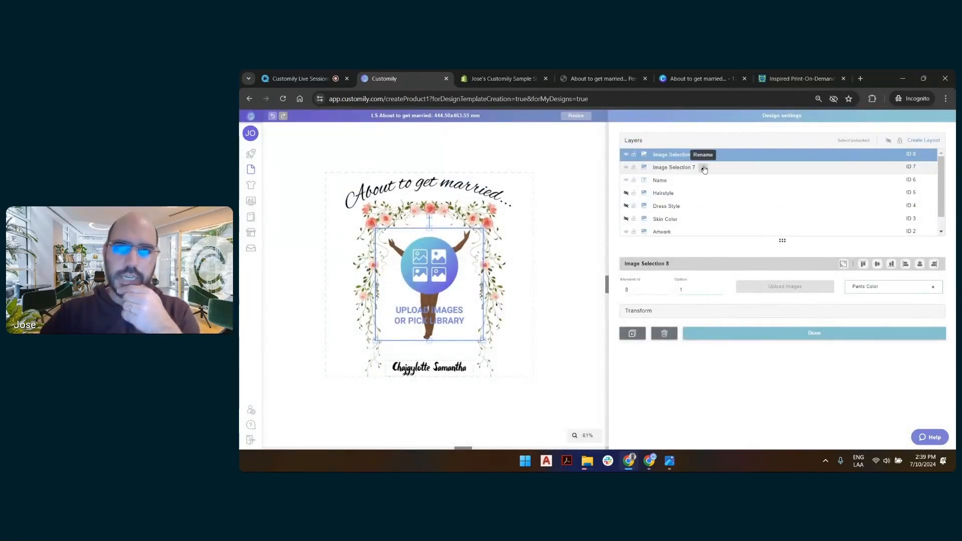
- Rename the Image Selection 7 layer as Skin Color
{"action": "left_click", "coordinate": [704, 169]}
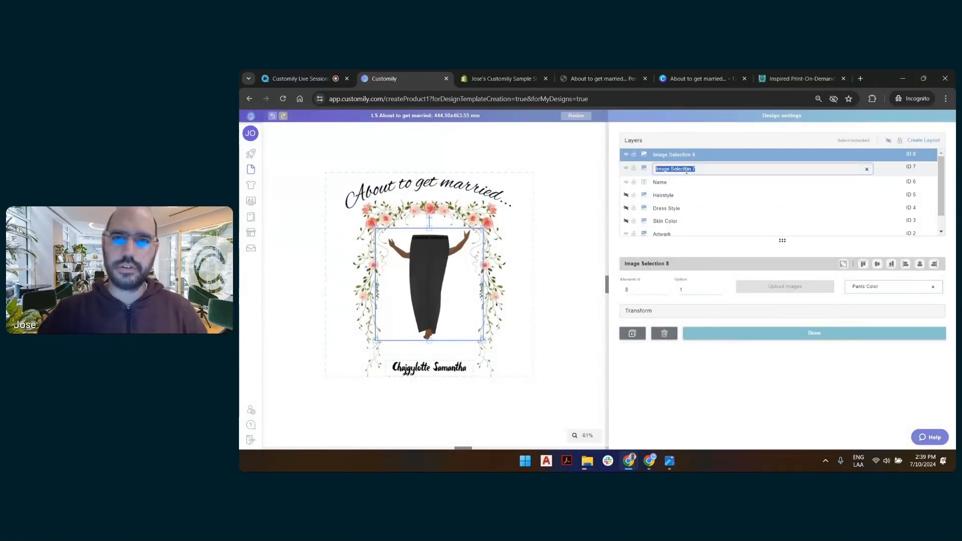
{"action": "type", "text": "Skin"}
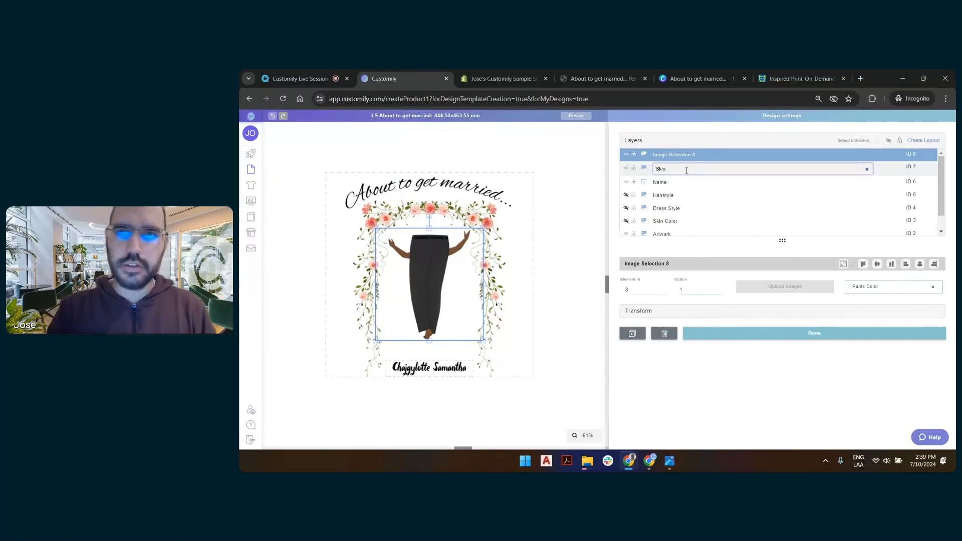
{"action": "type", "text": " Color"}
{"action": "key", "text": "Return"}
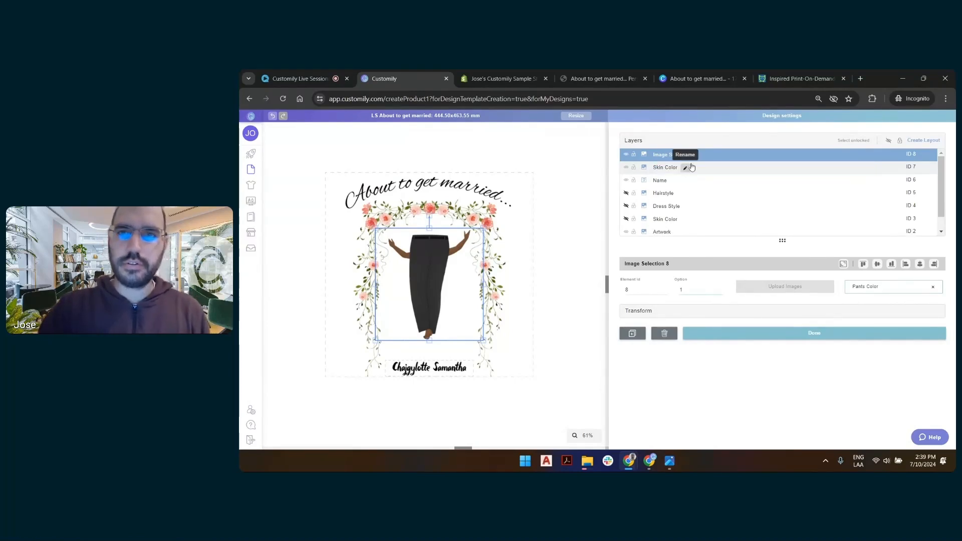
- Rename the Image Selection 8 layer as Pants Color
{"action": "left_click", "coordinate": [704, 156]}
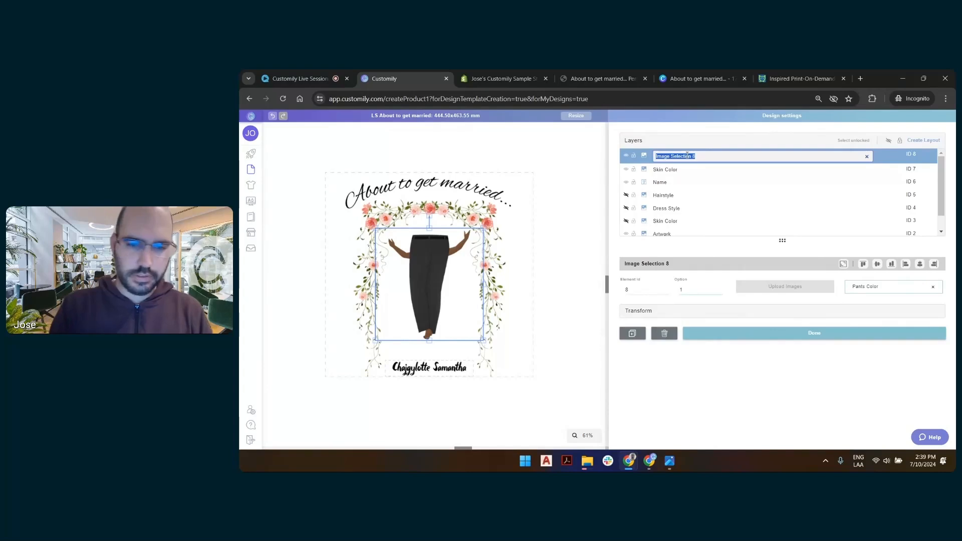
{"action": "type", "text": "Pants C"}
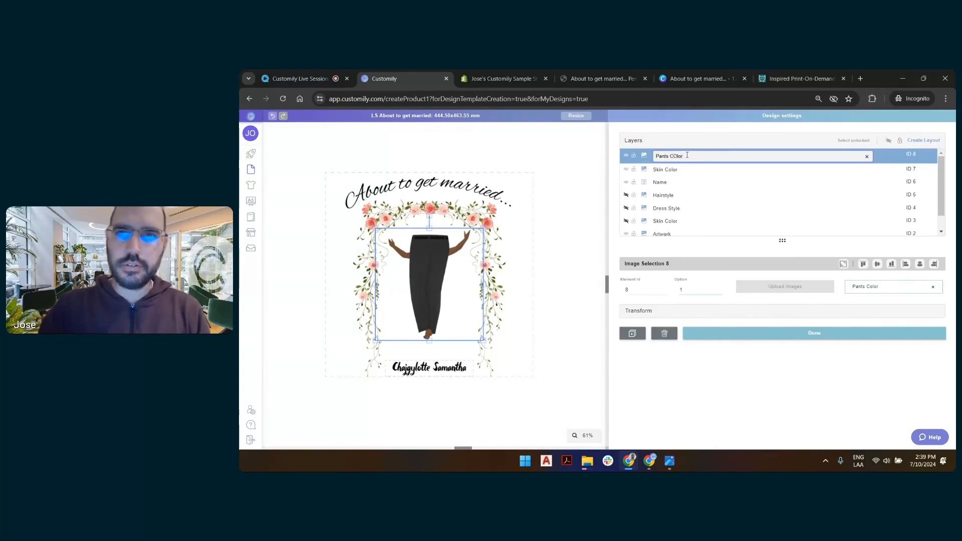
{"action": "type", "text": "olor"}
{"action": "key", "text": "Return"}
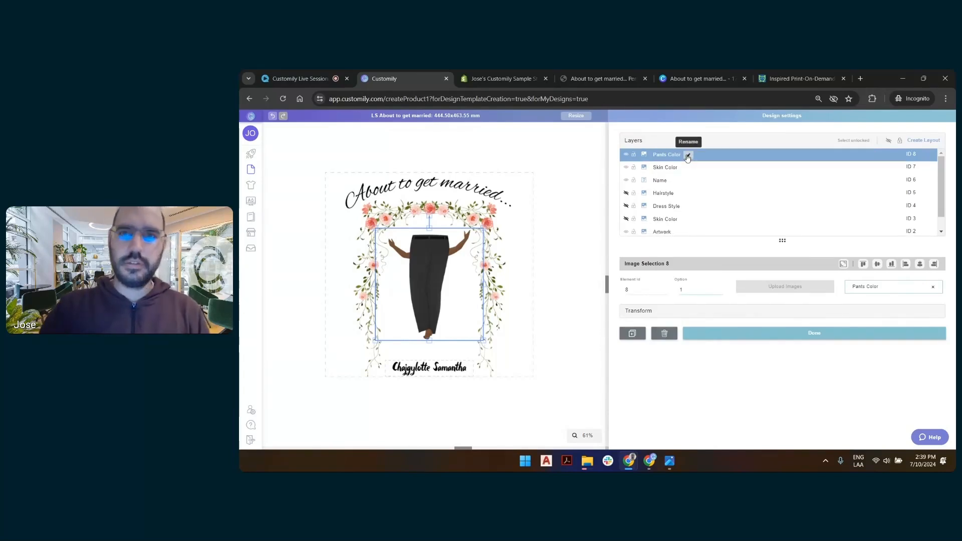
- Scale down the pants image and position it over the groom's legs, with the belt at his waist
{"action": "left_click_drag", "start_coordinate": [484, 229], "coordinate": [461, 252]}
{"action": "left_click_drag", "start_coordinate": [435, 280], "coordinate": [435, 304]}
{"action": "scroll", "coordinate": [435, 303], "scroll_direction": "up", "scroll_amount": 5}
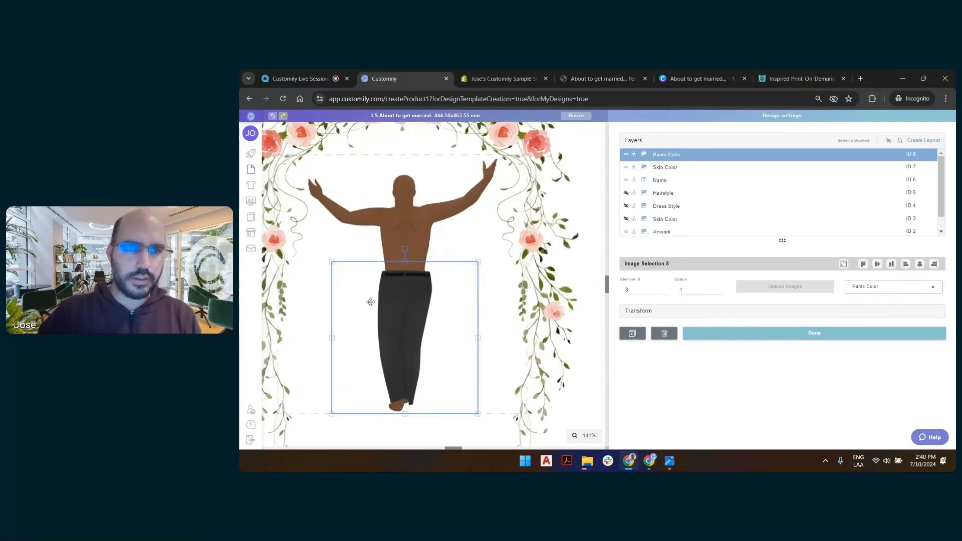
{"action": "scroll", "coordinate": [369, 300], "scroll_direction": "up", "scroll_amount": 4}
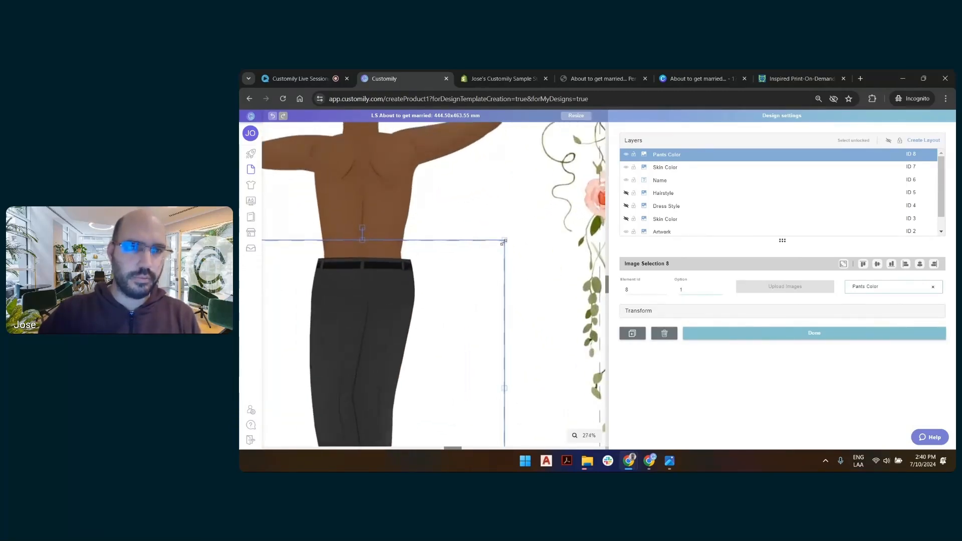
{"action": "left_click_drag", "start_coordinate": [504, 242], "coordinate": [463, 281]}
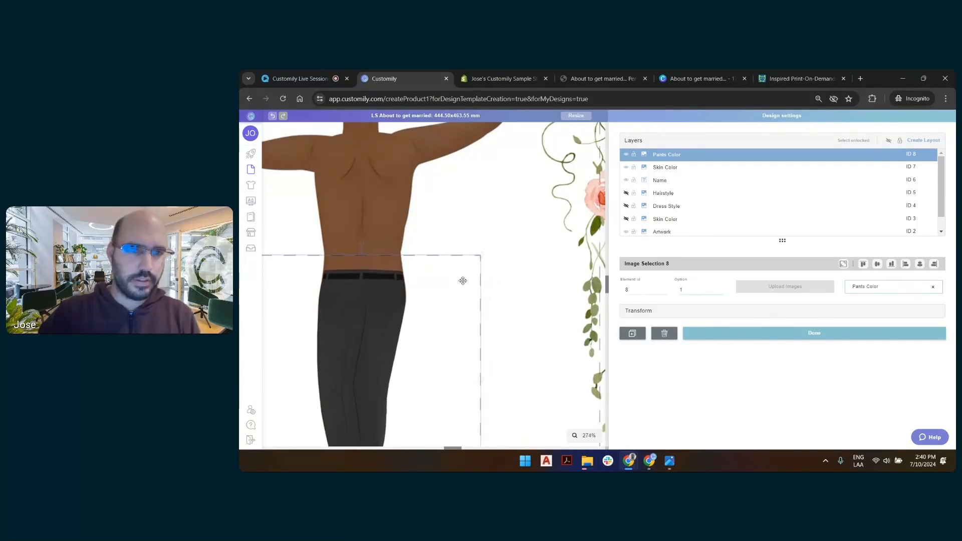
{"action": "scroll", "coordinate": [463, 280], "scroll_direction": "down", "scroll_amount": 3}
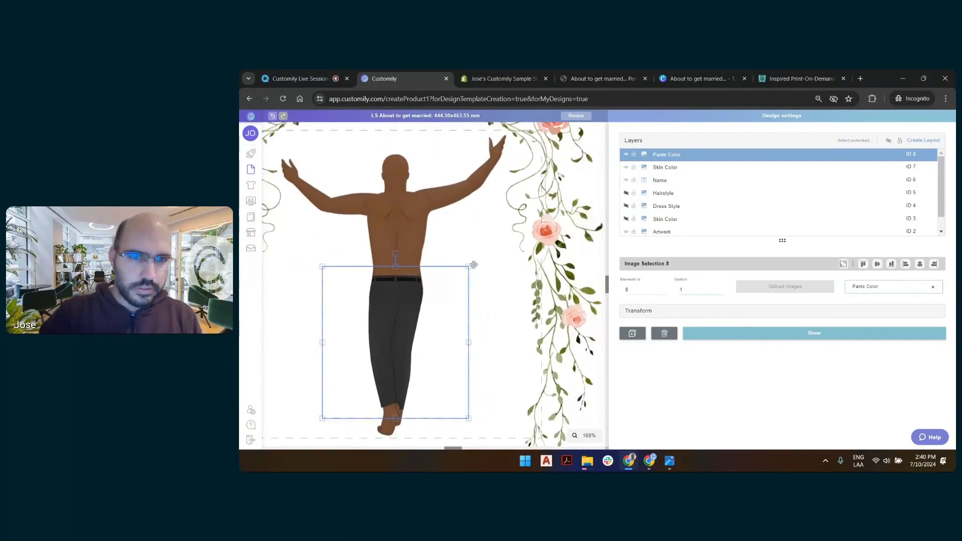
{"action": "left_click_drag", "start_coordinate": [470, 266], "coordinate": [473, 263]}
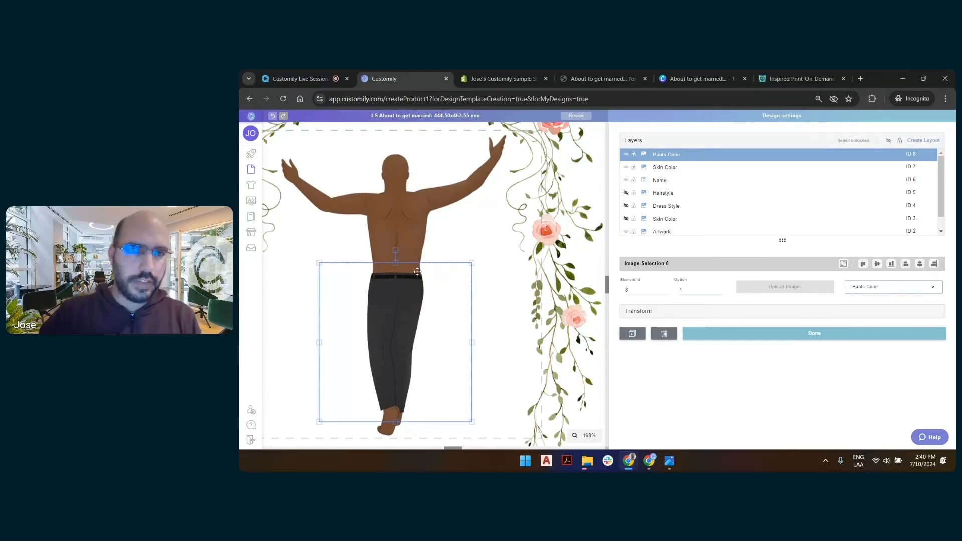
{"action": "left_click_drag", "start_coordinate": [432, 315], "coordinate": [432, 314]}
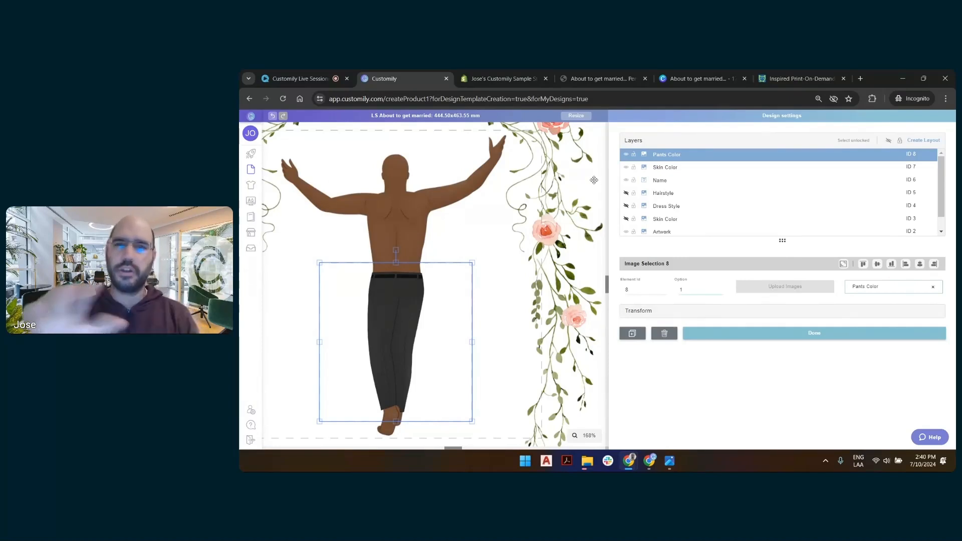
- Lock the Artwork layer, and add a dynamic image for the groom with the Jacket Color library assigned
{"action": "left_click", "coordinate": [594, 216]}
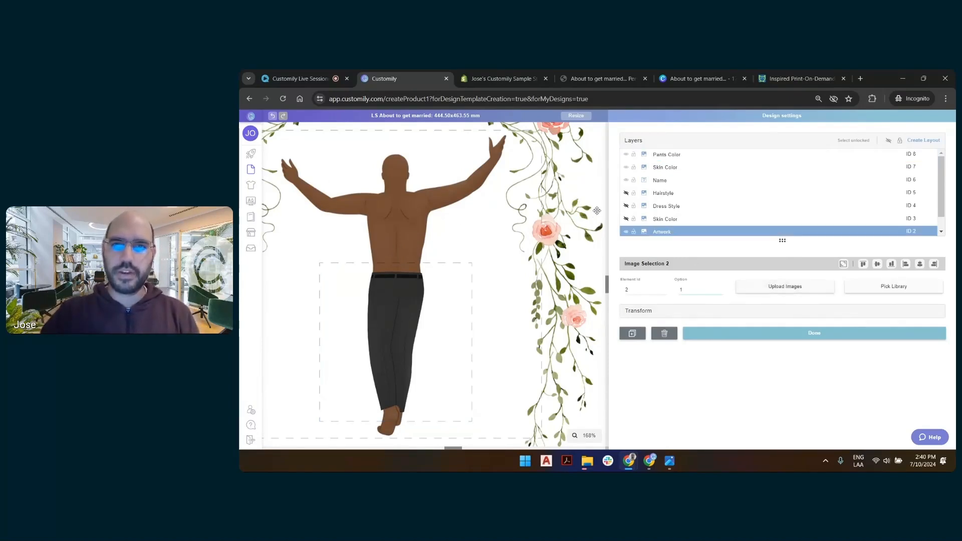
{"action": "left_click", "coordinate": [633, 232]}
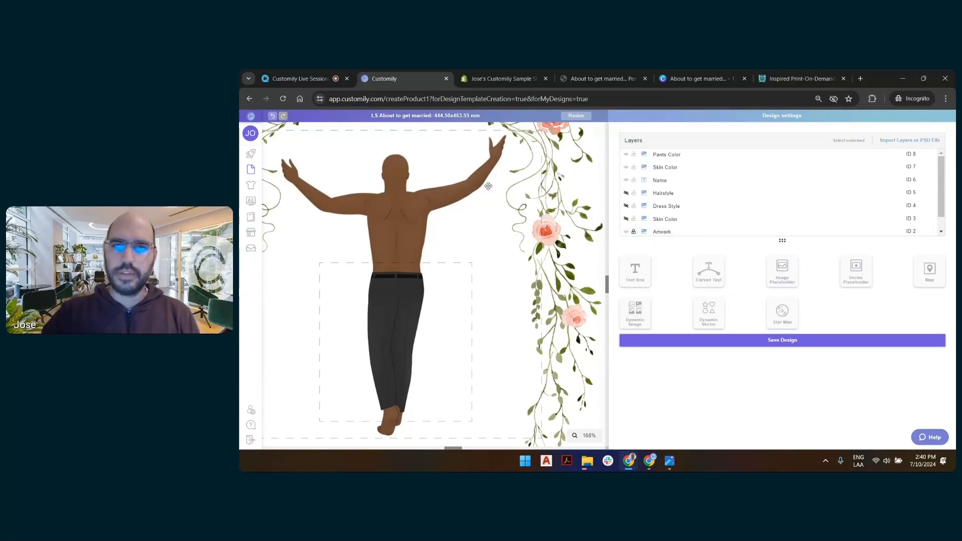
{"action": "left_click", "coordinate": [643, 316]}
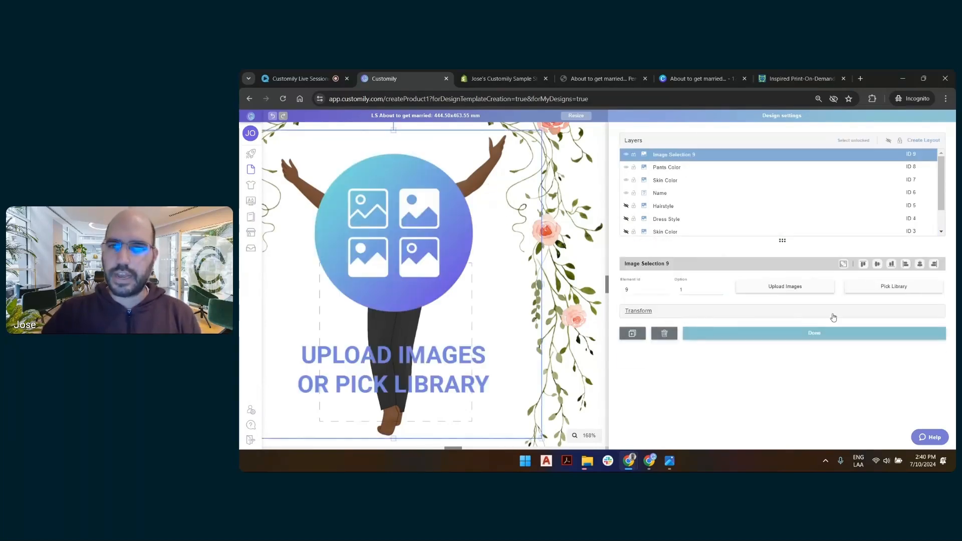
{"action": "left_click", "coordinate": [800, 286]}
{"action": "left_click", "coordinate": [661, 376]}
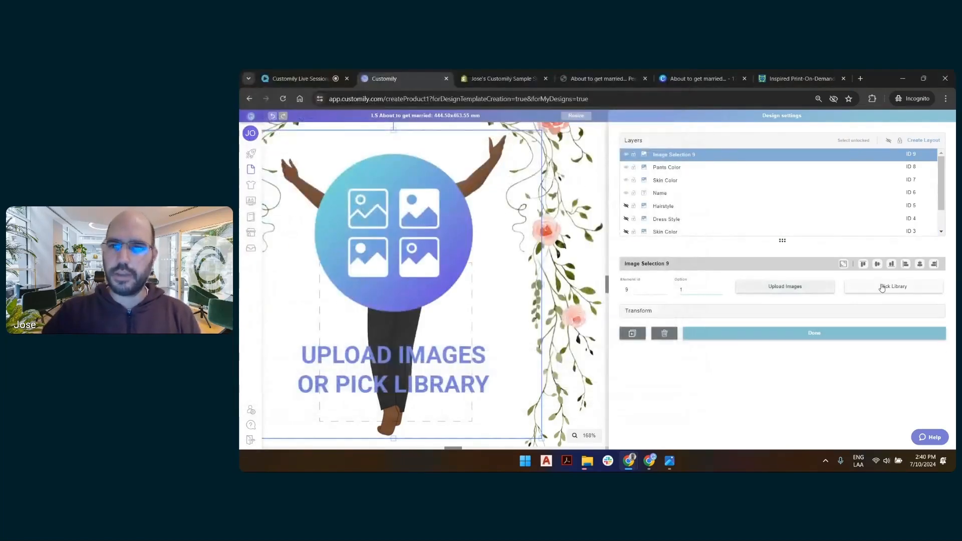
{"action": "left_click", "coordinate": [884, 290]}
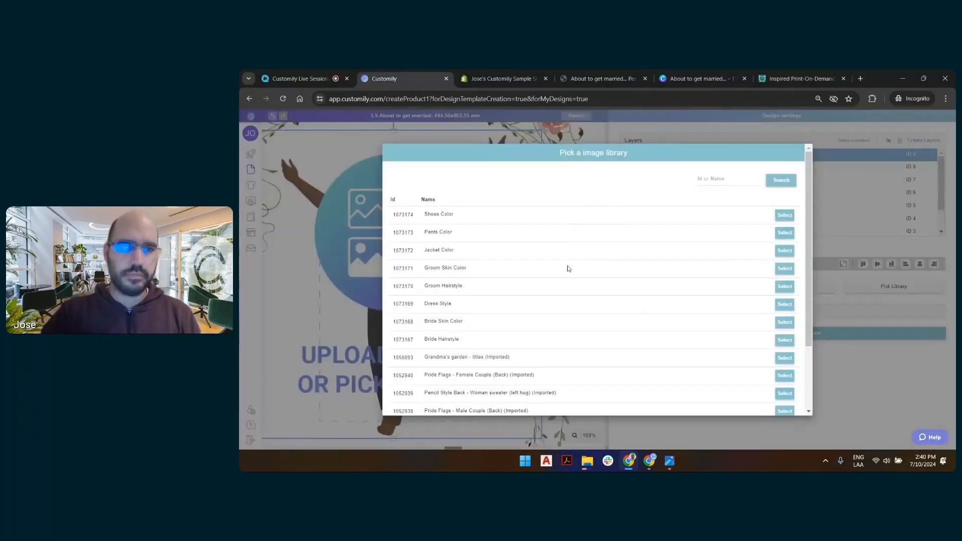
{"action": "left_click", "coordinate": [784, 251]}
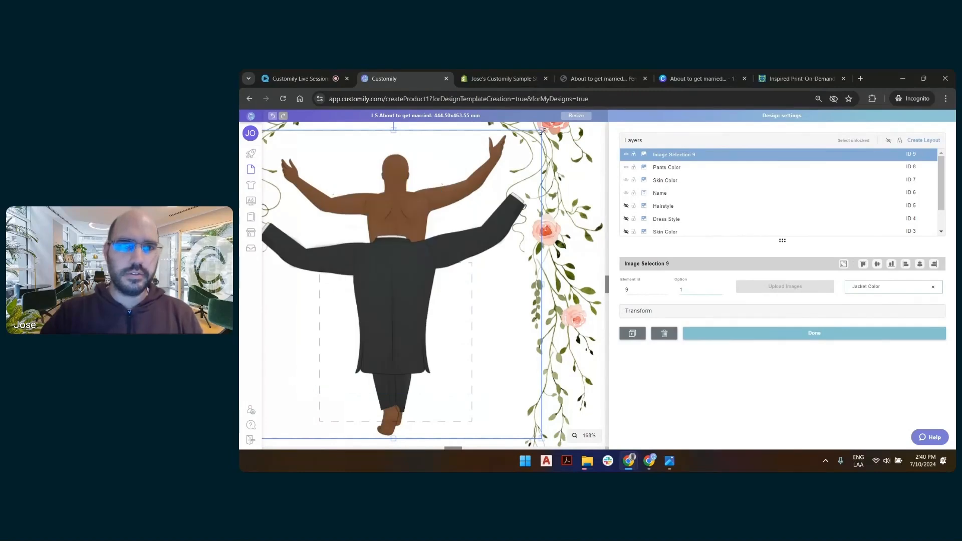
- Scale and move the jacket image so that it covers the groom's torso and arms up to the wrists
{"action": "left_click_drag", "start_coordinate": [543, 132], "coordinate": [502, 186]}
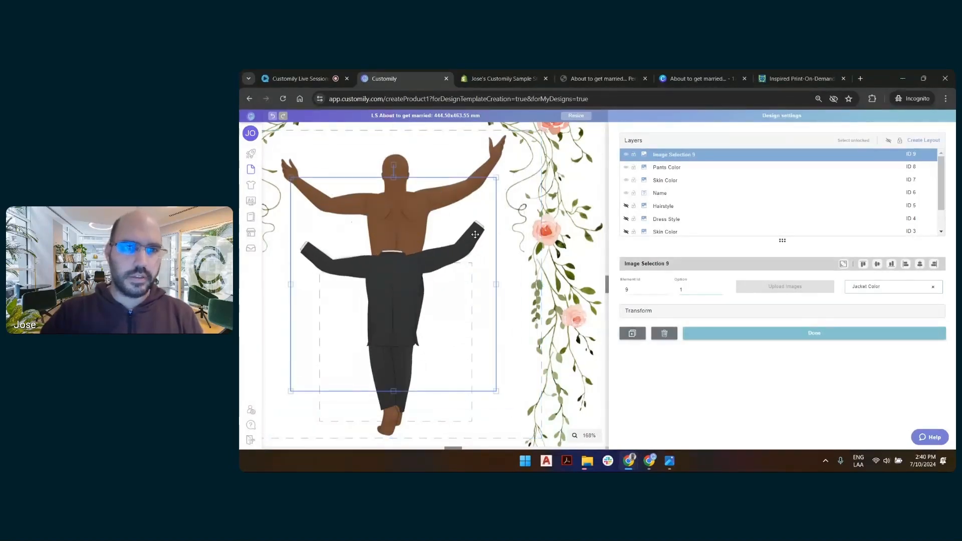
{"action": "left_click_drag", "start_coordinate": [475, 235], "coordinate": [477, 175]}
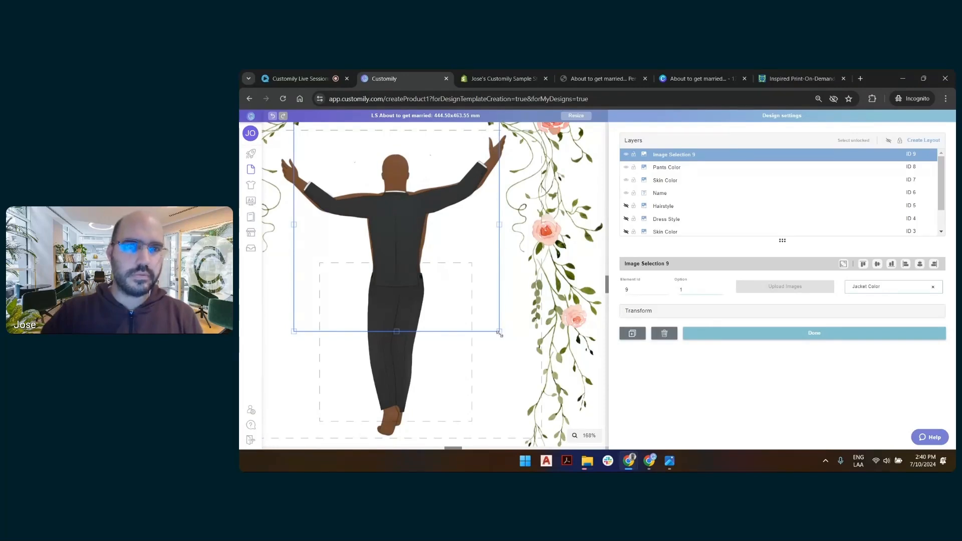
{"action": "left_click_drag", "start_coordinate": [500, 333], "coordinate": [511, 345]}
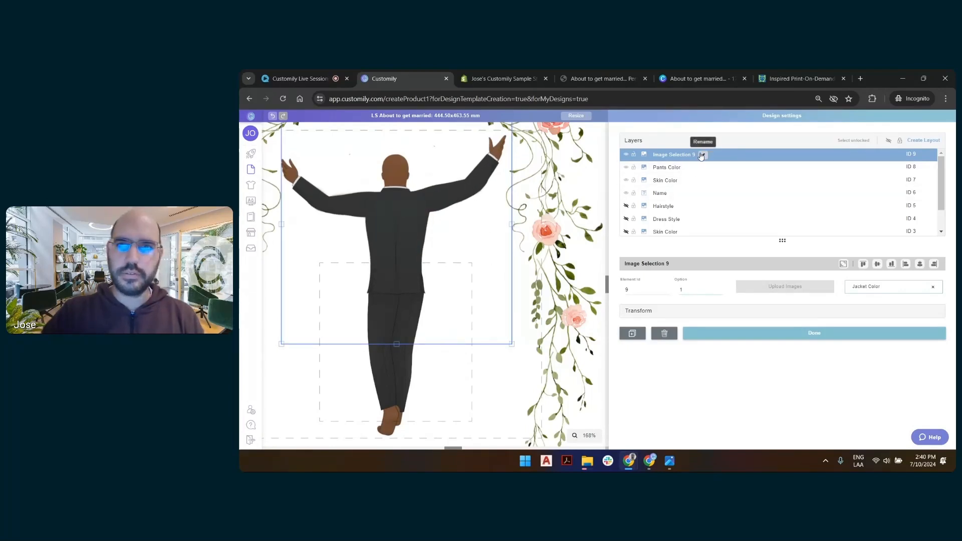
- Rename the Image Selection 9 layer as Jacket Color and finish editing the layer
{"action": "double_click", "coordinate": [683, 155]}
{"action": "type", "text": "Jacke"}
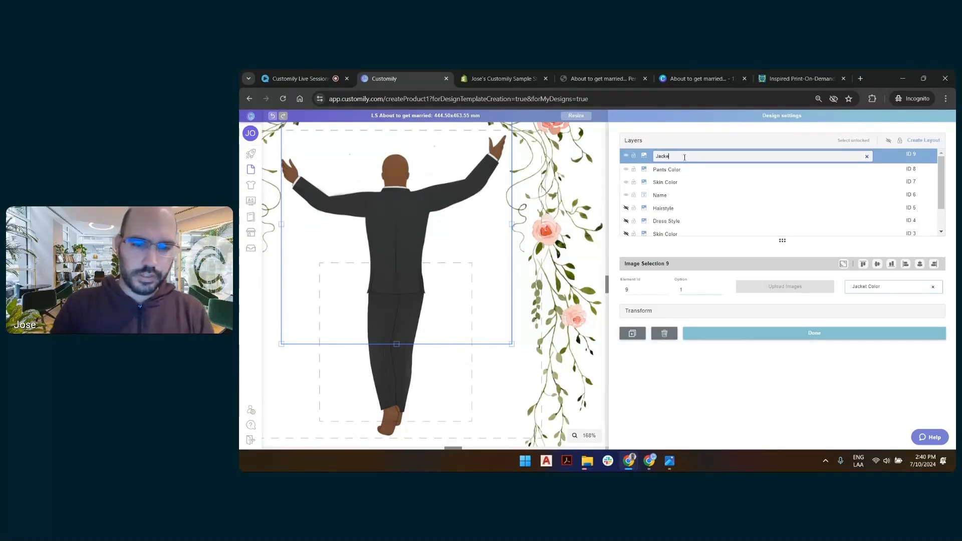
{"action": "type", "text": "t COlor"}
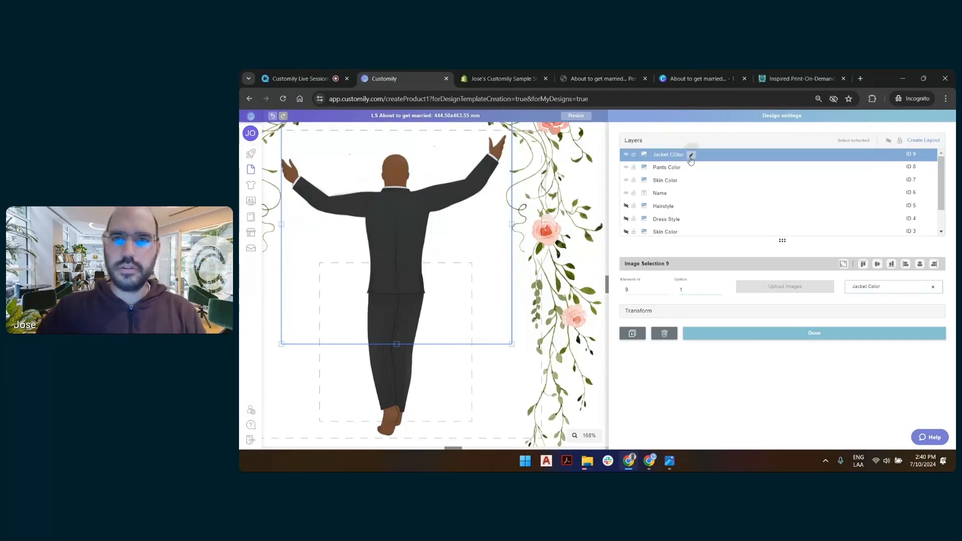
{"action": "key", "text": "Return"}
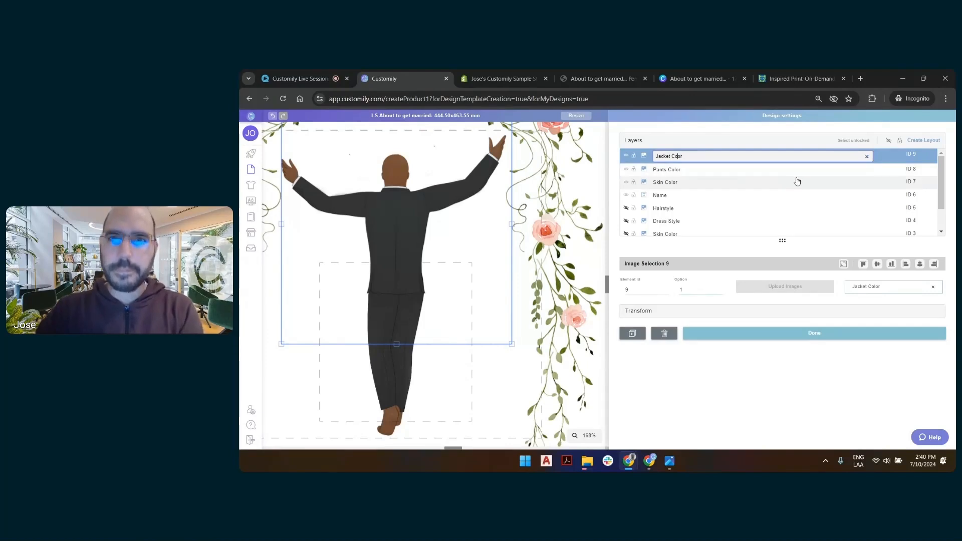
{"action": "left_click", "coordinate": [685, 156]}
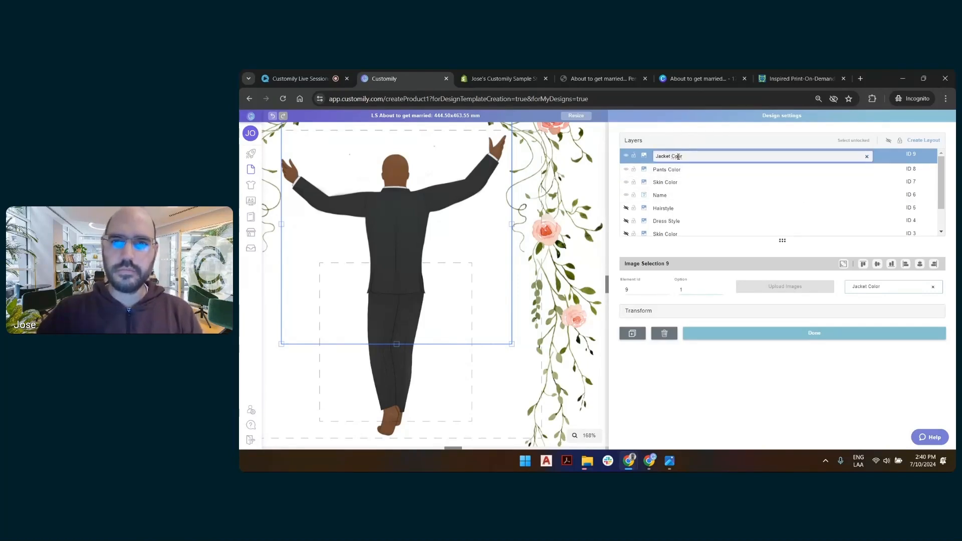
{"action": "key", "text": "Return"}
{"action": "left_click", "coordinate": [719, 333]}
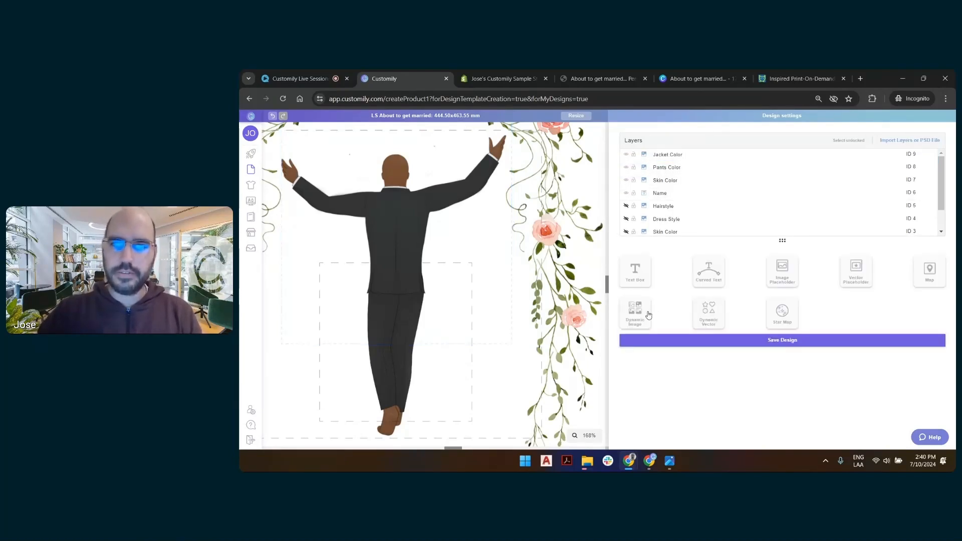
- Add another dynamic image, assign the Groom Hairstyle library to it and show option 2
{"action": "left_click", "coordinate": [649, 315]}
{"action": "left_click", "coordinate": [871, 286]}
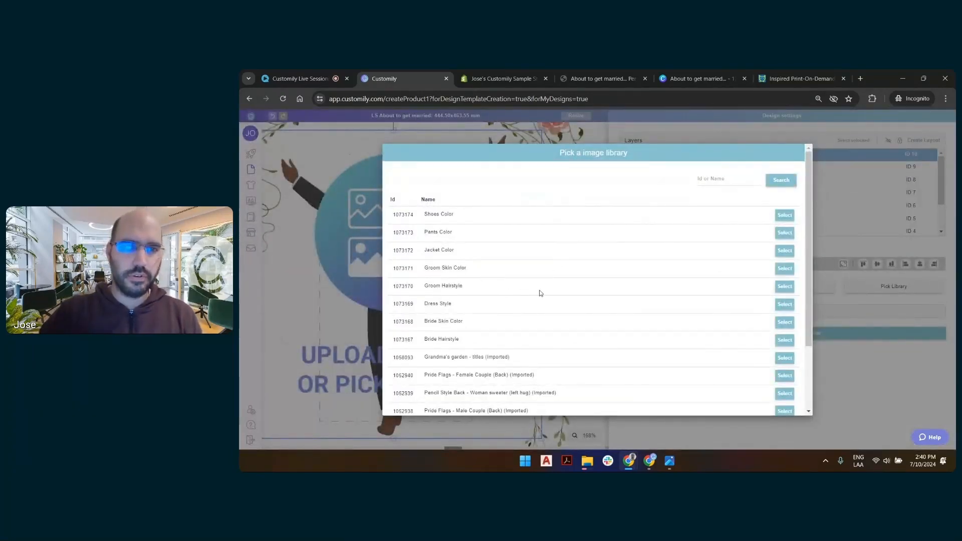
{"action": "left_click", "coordinate": [783, 287]}
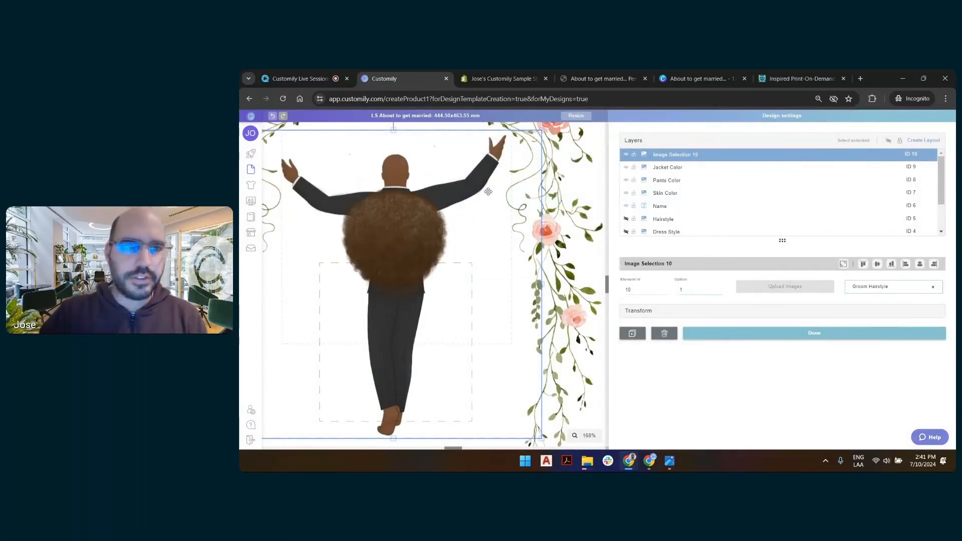
{"action": "left_click", "coordinate": [720, 288]}
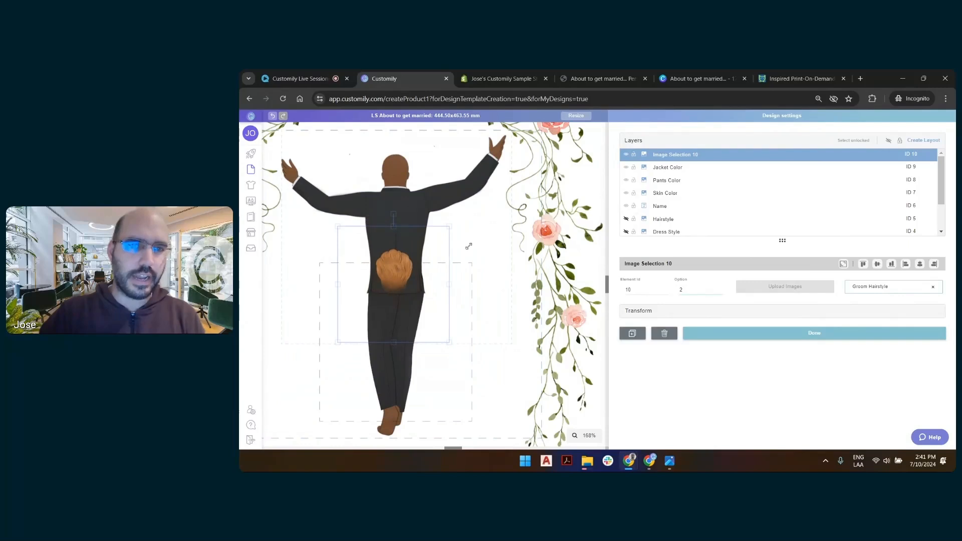
- Move the hairstyle image onto the groom's head and scale it down to fit
{"action": "left_click_drag", "start_coordinate": [394, 321], "coordinate": [396, 174]}
{"action": "scroll", "coordinate": [376, 190], "scroll_direction": "up", "scroll_amount": 4}
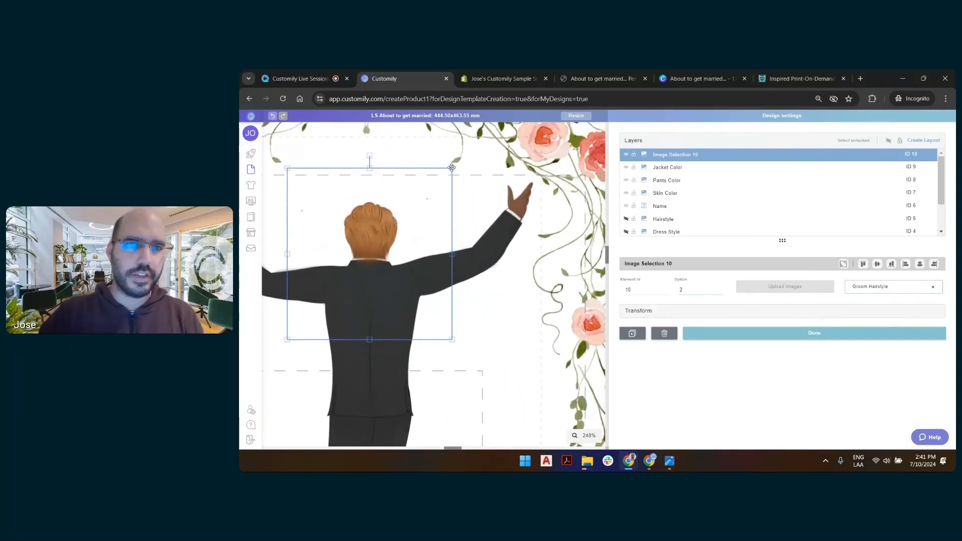
{"action": "left_click_drag", "start_coordinate": [451, 168], "coordinate": [444, 193]}
{"action": "left_click_drag", "start_coordinate": [435, 206], "coordinate": [433, 200]}
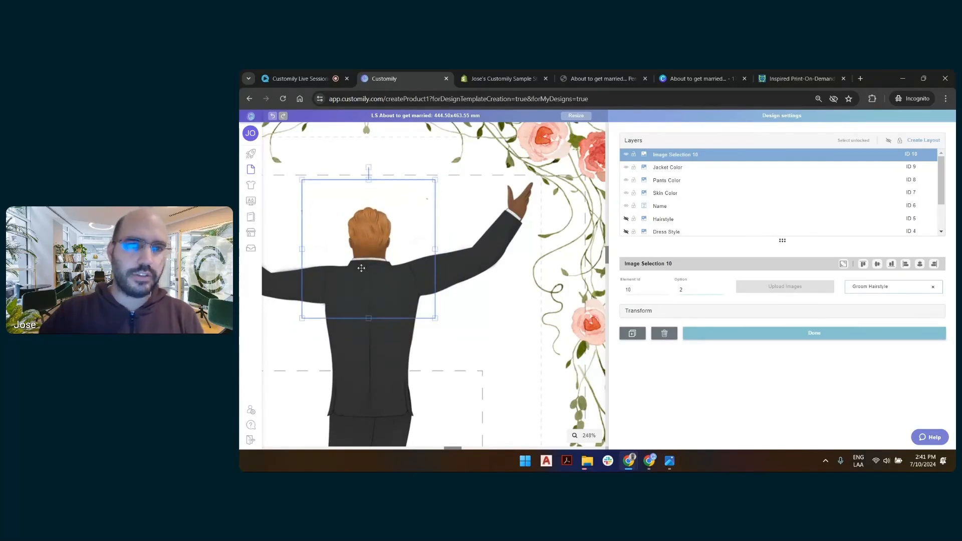
- Set the groom's Skin Color layer to option 3, and reselect the groom's hairstyle image to check its fit on the head
{"action": "left_click", "coordinate": [666, 193]}
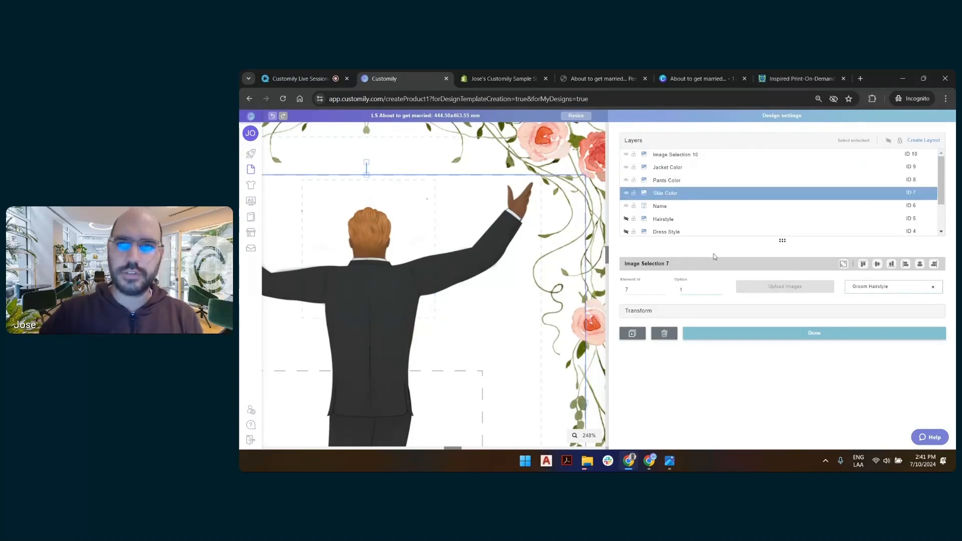
{"action": "left_click", "coordinate": [720, 287]}
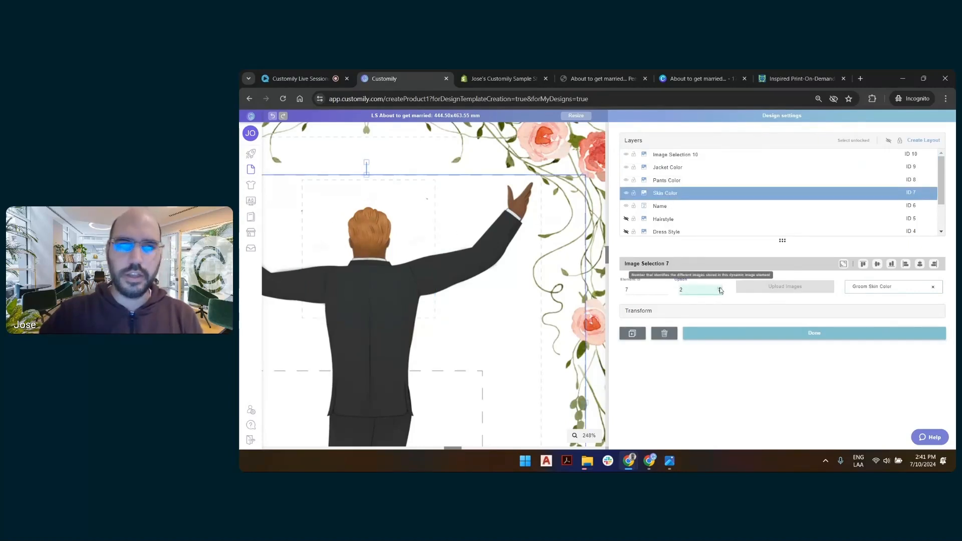
{"action": "left_click", "coordinate": [720, 290]}
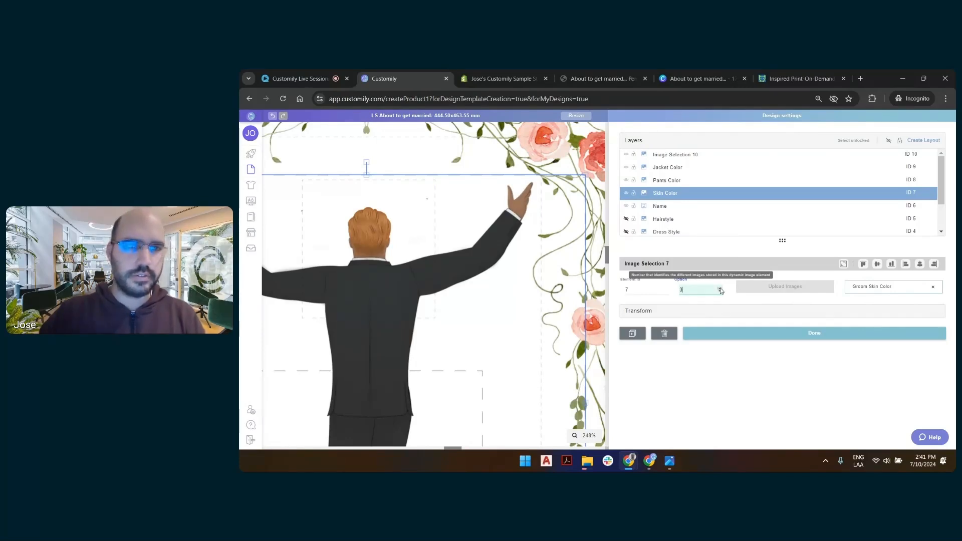
{"action": "left_click", "coordinate": [310, 236]}
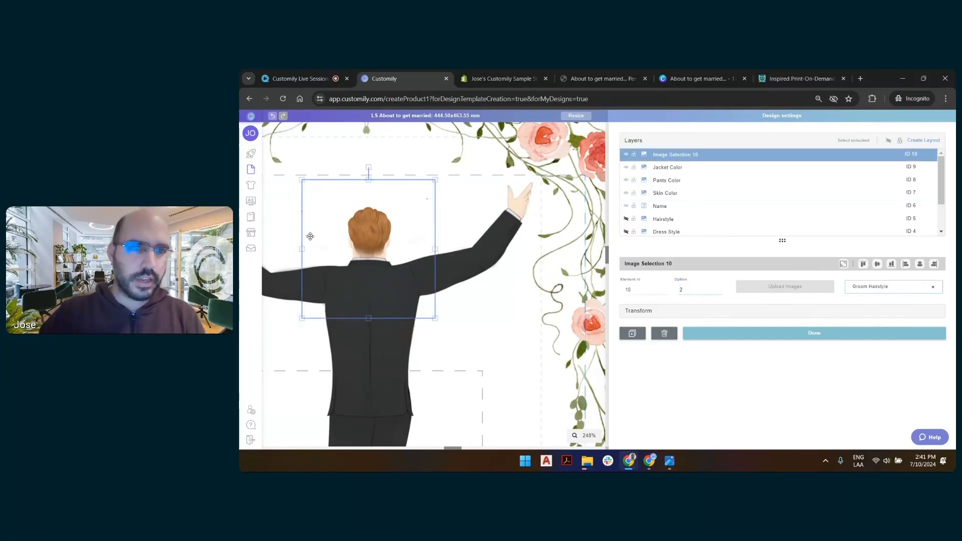
{"action": "scroll", "coordinate": [310, 236], "scroll_direction": "up", "scroll_amount": 4}
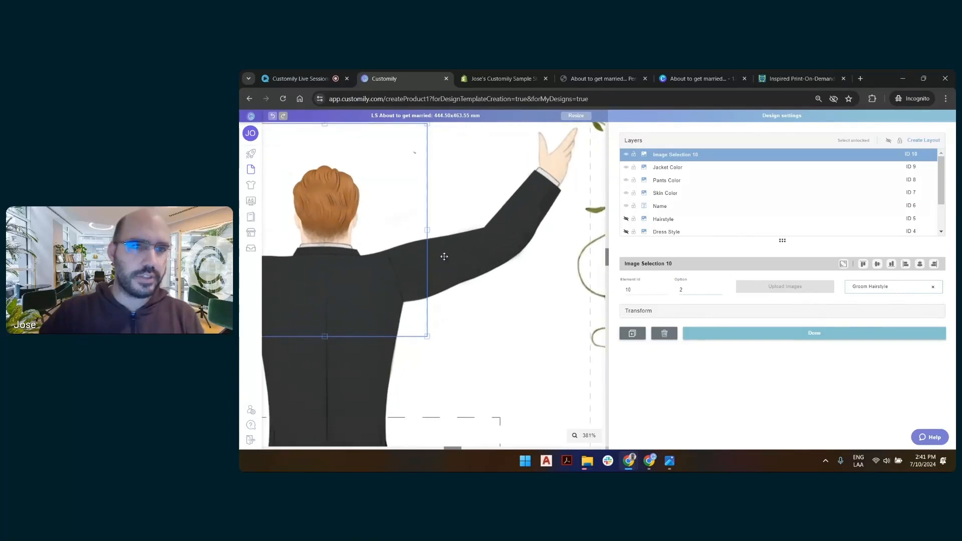
{"action": "scroll", "coordinate": [444, 257], "scroll_direction": "down", "scroll_amount": 5}
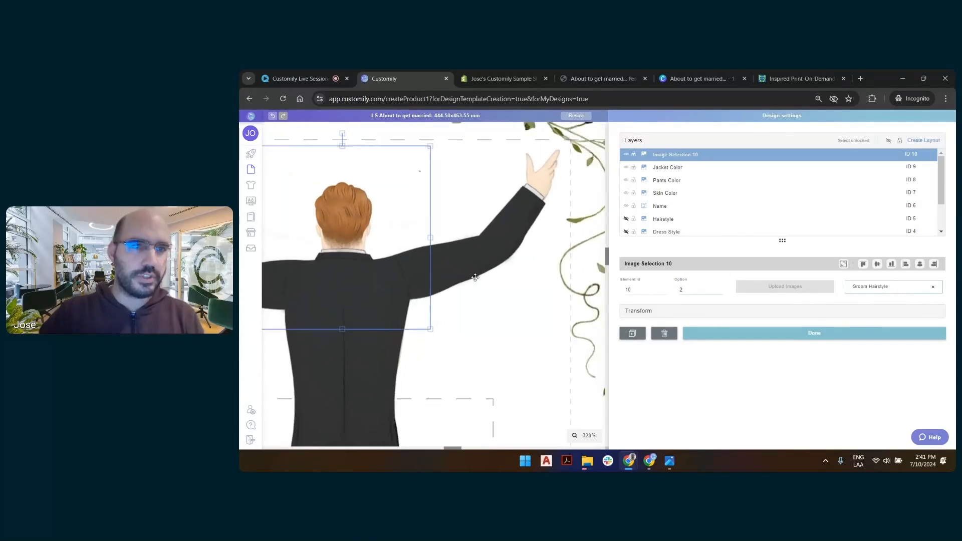
- Preview option 3 of the groom's hairstyle on the figure and return the layer to option 2
{"action": "left_click", "coordinate": [720, 290]}
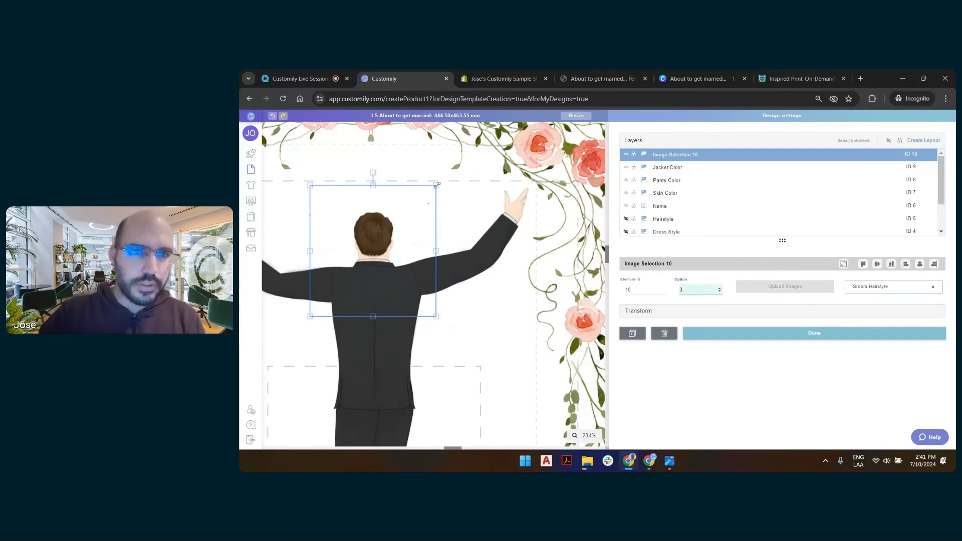
{"action": "key", "text": "Down"}
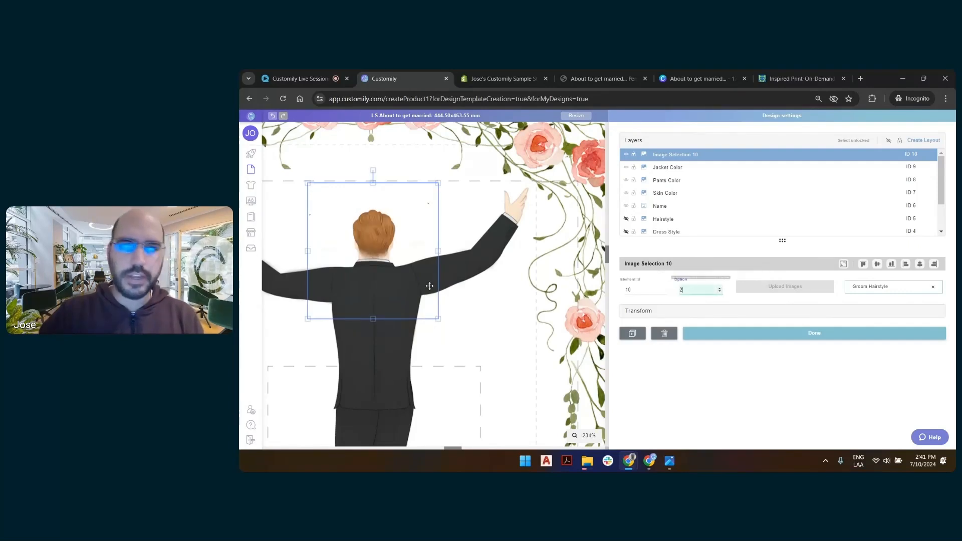
{"action": "scroll", "coordinate": [370, 259], "scroll_direction": "up", "scroll_amount": 3}
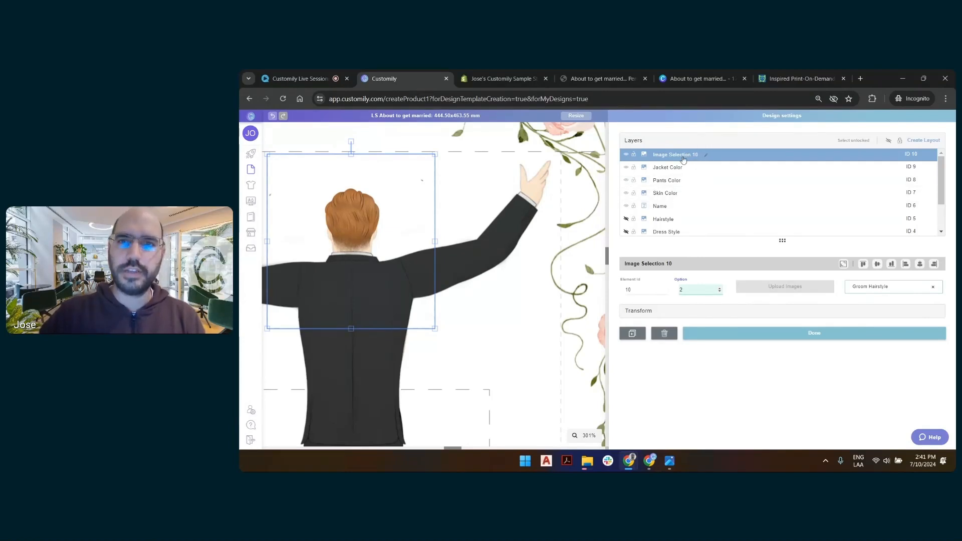
- Move the groom's hair layer directly below Jacket Color and rename it Hairstyle
{"action": "left_click_drag", "start_coordinate": [683, 160], "coordinate": [684, 171]}
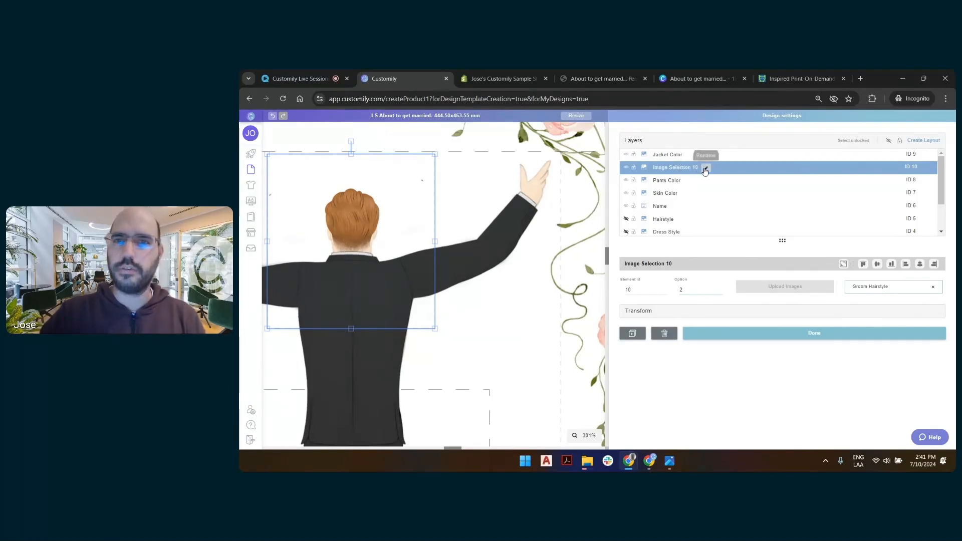
{"action": "double_click", "coordinate": [684, 169]}
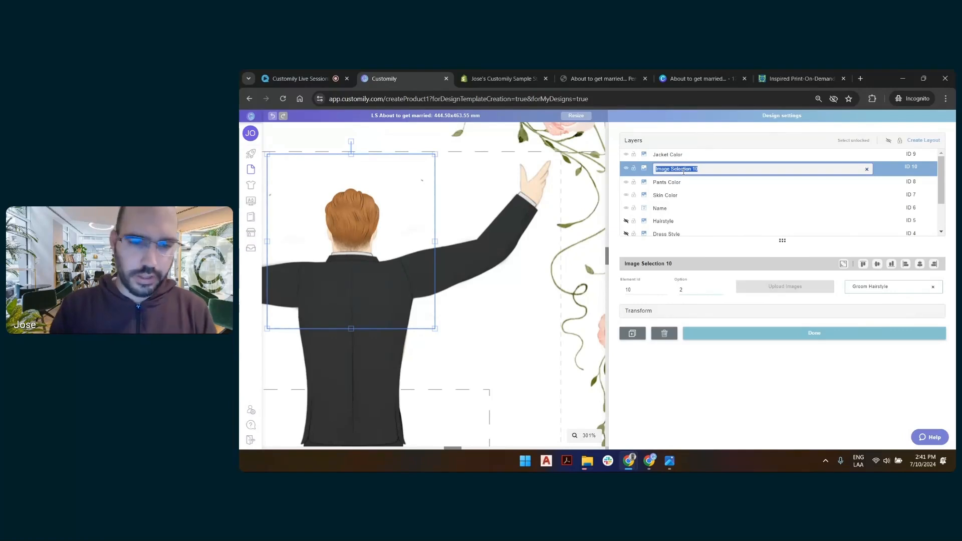
{"action": "type", "text": "Hairstyl"}
{"action": "key", "text": "Return"}
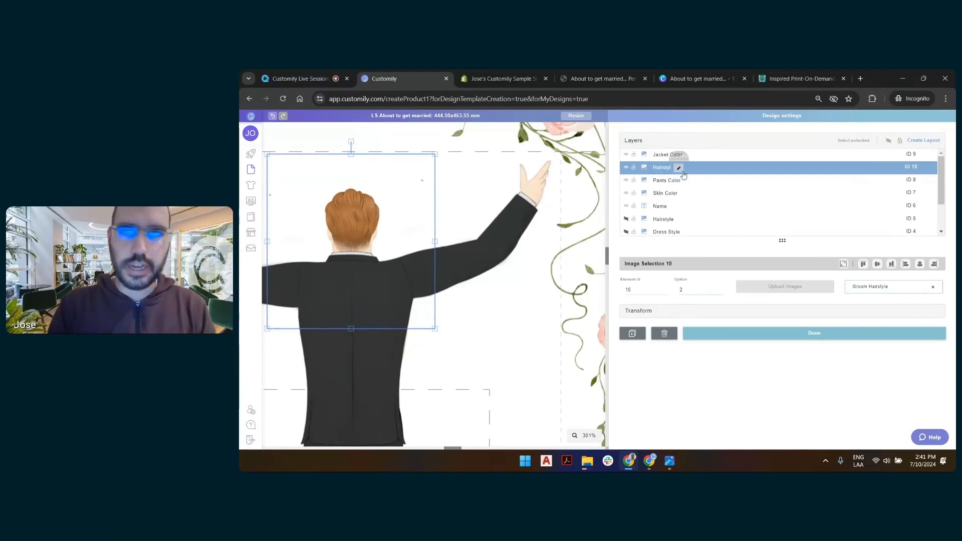
{"action": "left_click", "coordinate": [681, 171]}
{"action": "type", "text": "e"}
{"action": "key", "text": "Return"}
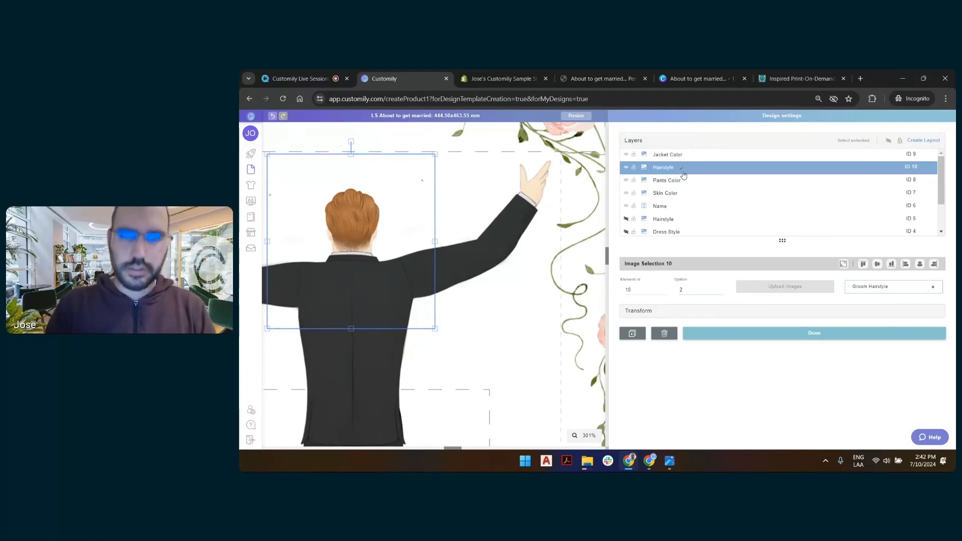
{"action": "left_click", "coordinate": [792, 341]}
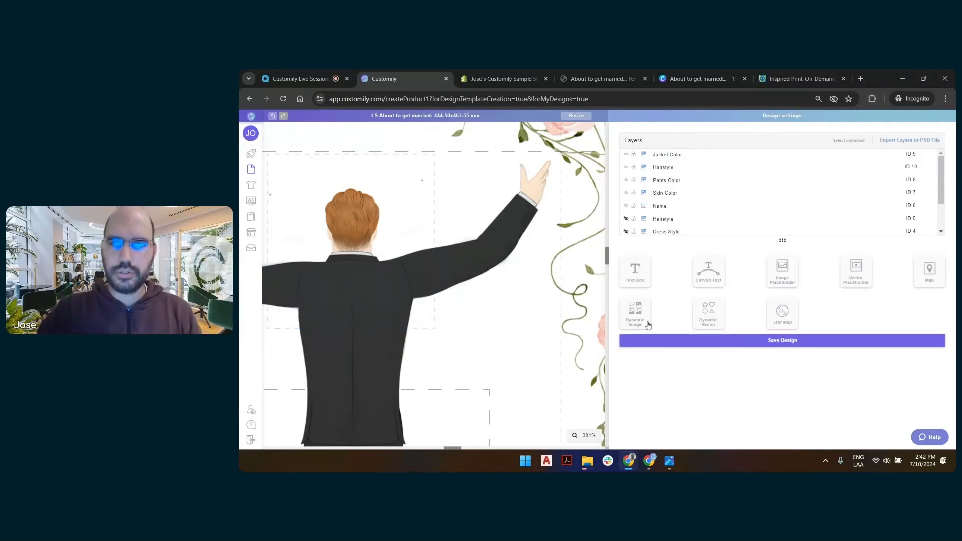
- Add a dynamic image to the design using the Shoes Color image library
{"action": "left_click", "coordinate": [646, 324]}
{"action": "left_click", "coordinate": [896, 288]}
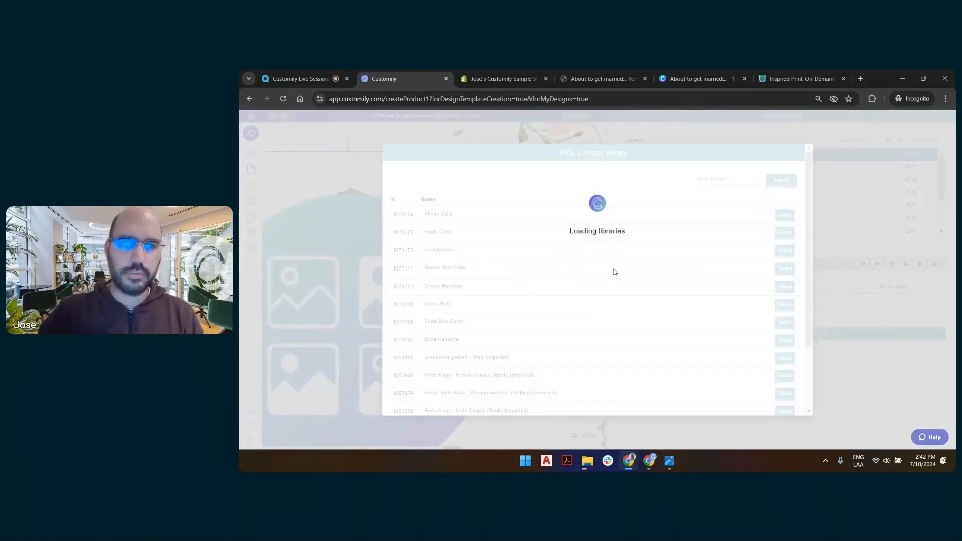
{"action": "left_click", "coordinate": [775, 215]}
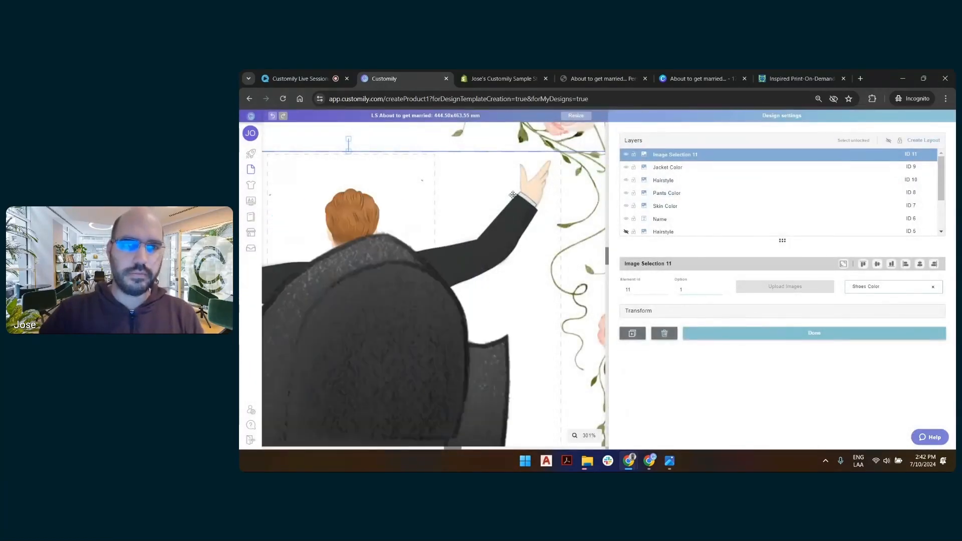
- Shrink the shoes image and fit it over the groom's feet at the ends of the trouser legs
{"action": "scroll", "coordinate": [513, 195], "scroll_direction": "down", "scroll_amount": 6}
{"action": "scroll", "coordinate": [447, 247], "scroll_direction": "down", "scroll_amount": 3}
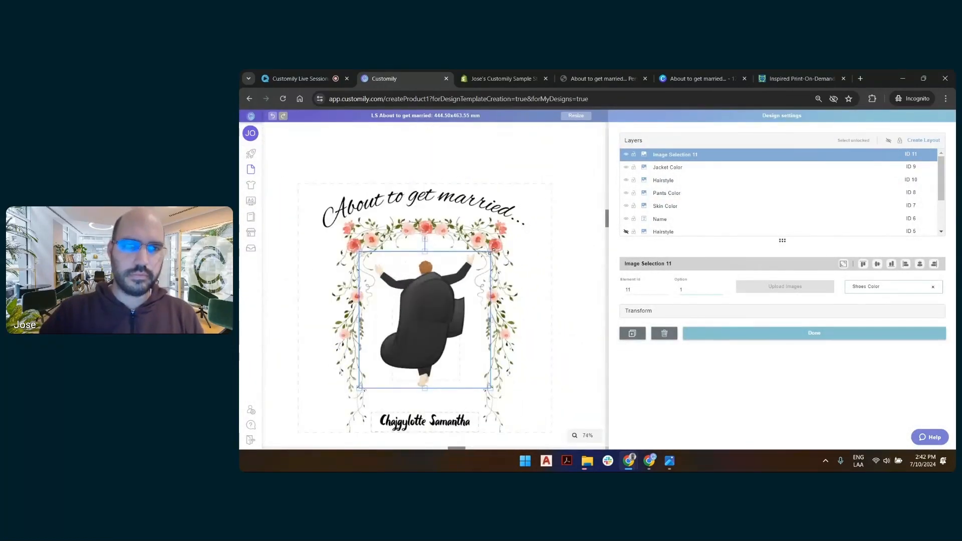
{"action": "left_click_drag", "start_coordinate": [492, 252], "coordinate": [420, 389]}
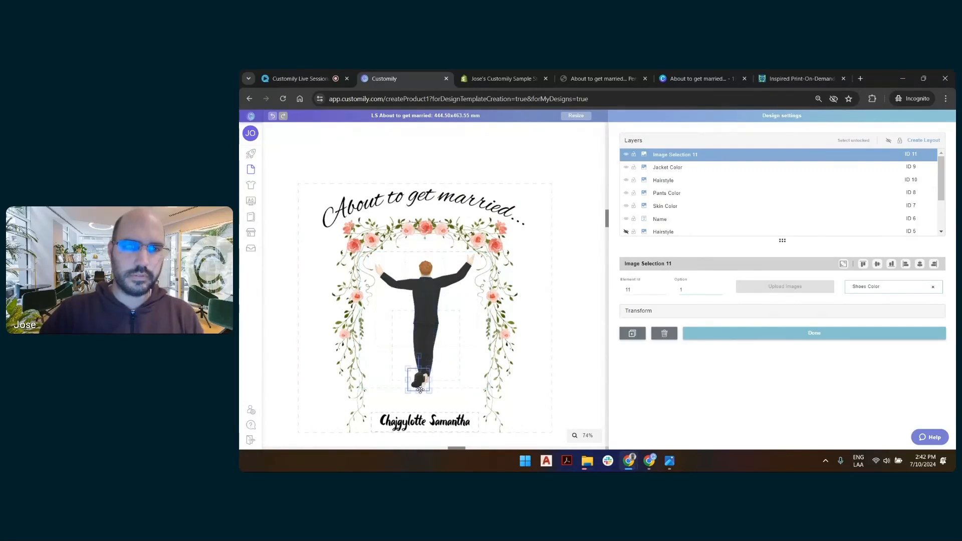
{"action": "scroll", "coordinate": [420, 390], "scroll_direction": "up", "scroll_amount": 7}
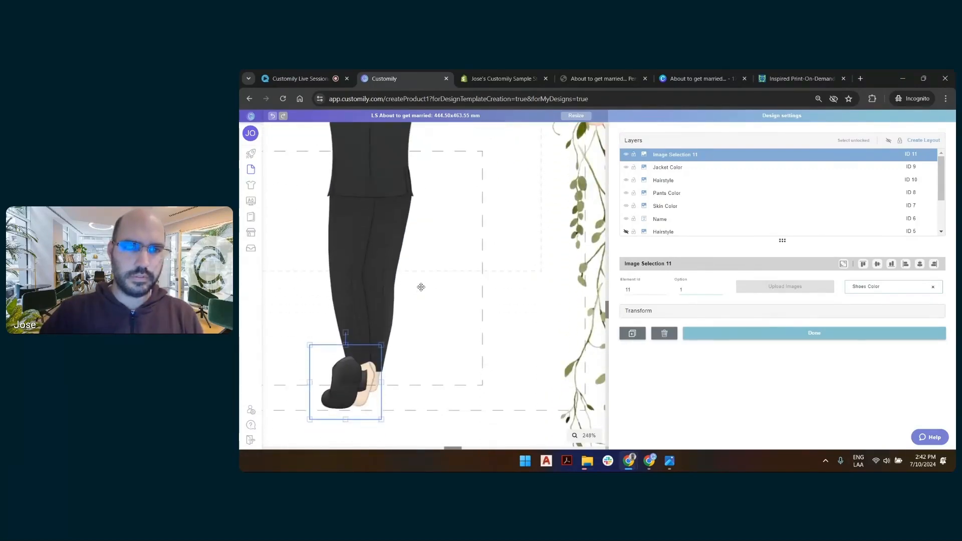
{"action": "scroll", "coordinate": [409, 376], "scroll_direction": "up", "scroll_amount": 4}
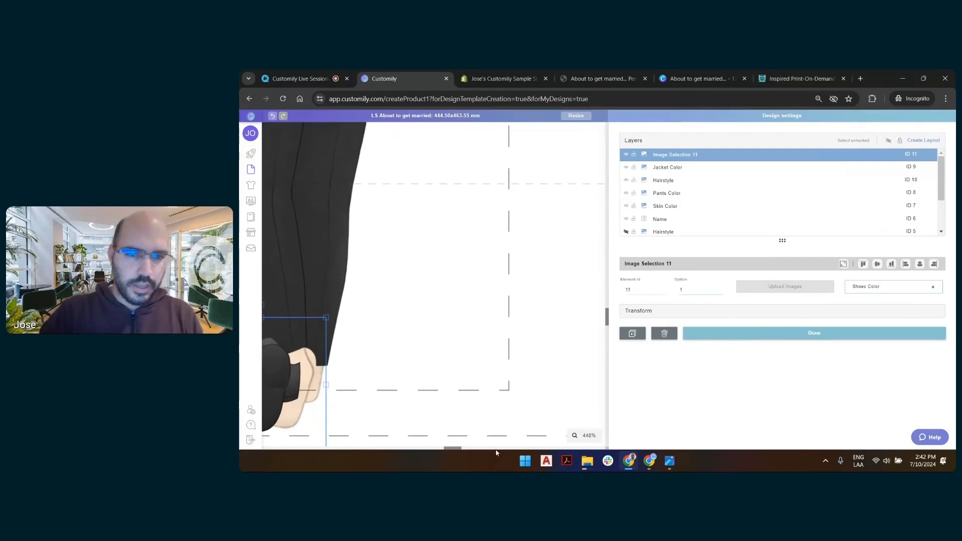
{"action": "left_click_drag", "start_coordinate": [450, 450], "coordinate": [430, 450]}
{"action": "scroll", "coordinate": [476, 302], "scroll_direction": "down", "scroll_amount": 1}
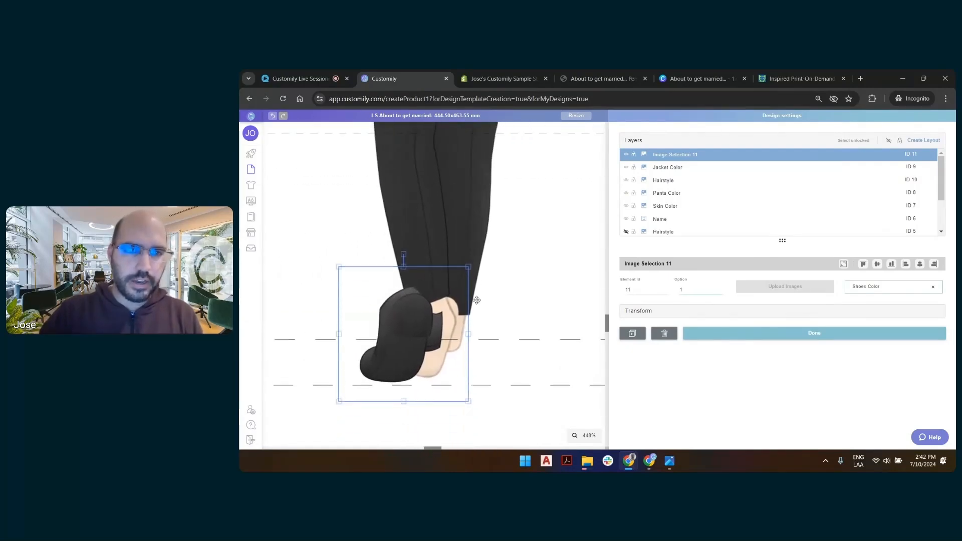
{"action": "left_click_drag", "start_coordinate": [414, 328], "coordinate": [444, 330]}
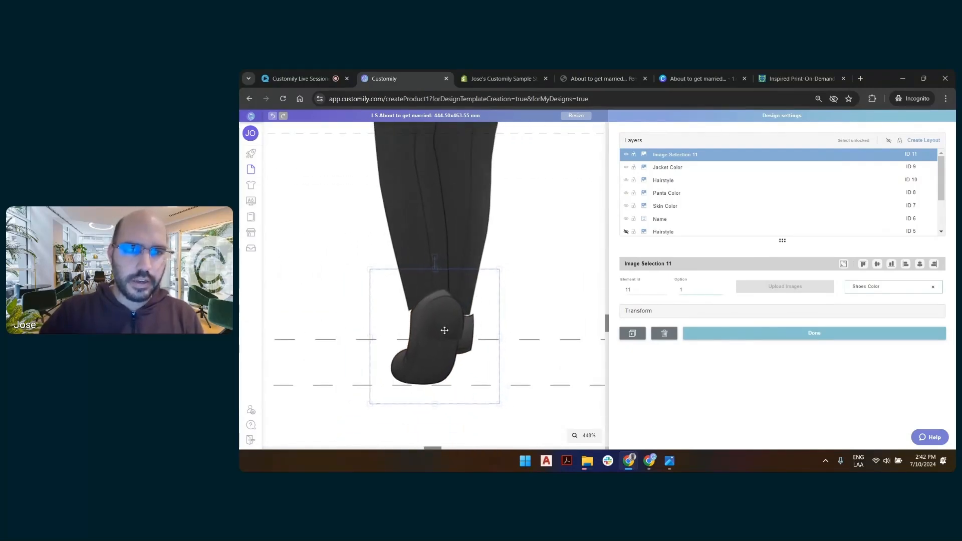
{"action": "left_click_drag", "start_coordinate": [498, 270], "coordinate": [473, 308]}
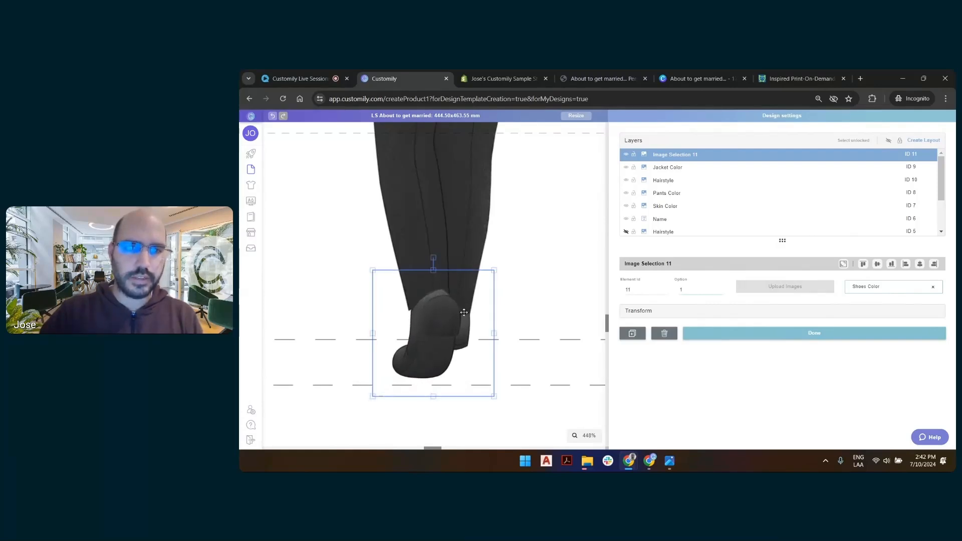
- Move the shoes layer directly below Pants Color and nudge the shoes slightly on the groom's feet
{"action": "left_click_drag", "start_coordinate": [684, 158], "coordinate": [685, 194]}
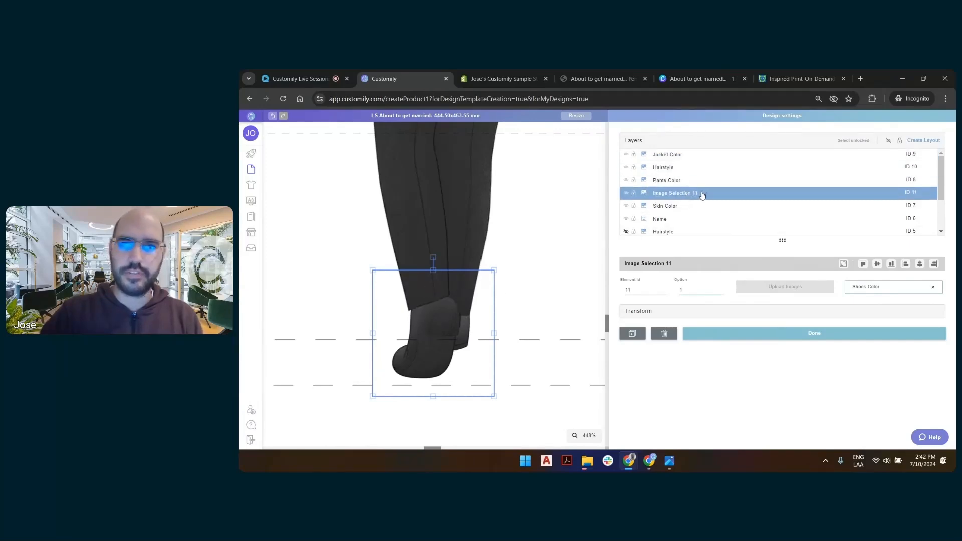
{"action": "left_click_drag", "start_coordinate": [443, 333], "coordinate": [468, 321]}
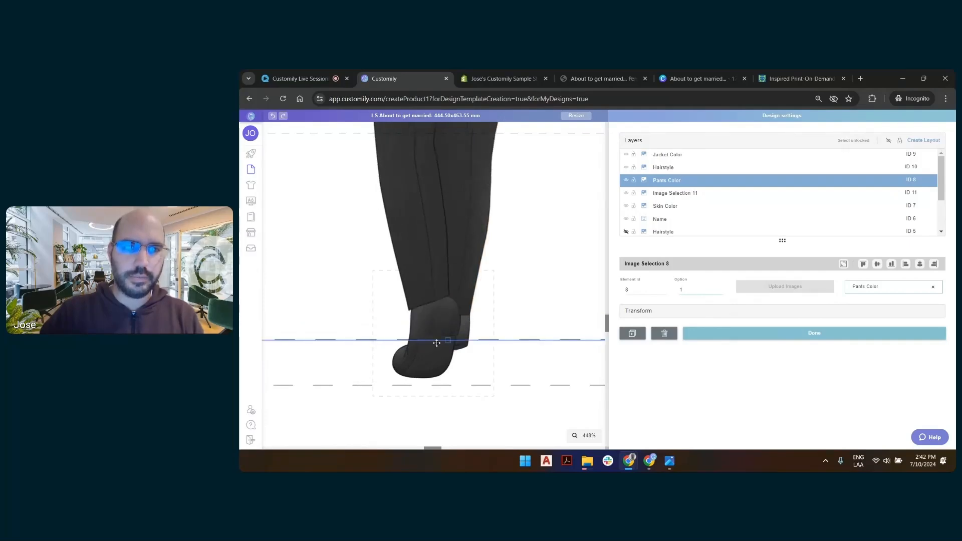
{"action": "left_click_drag", "start_coordinate": [433, 352], "coordinate": [432, 352]}
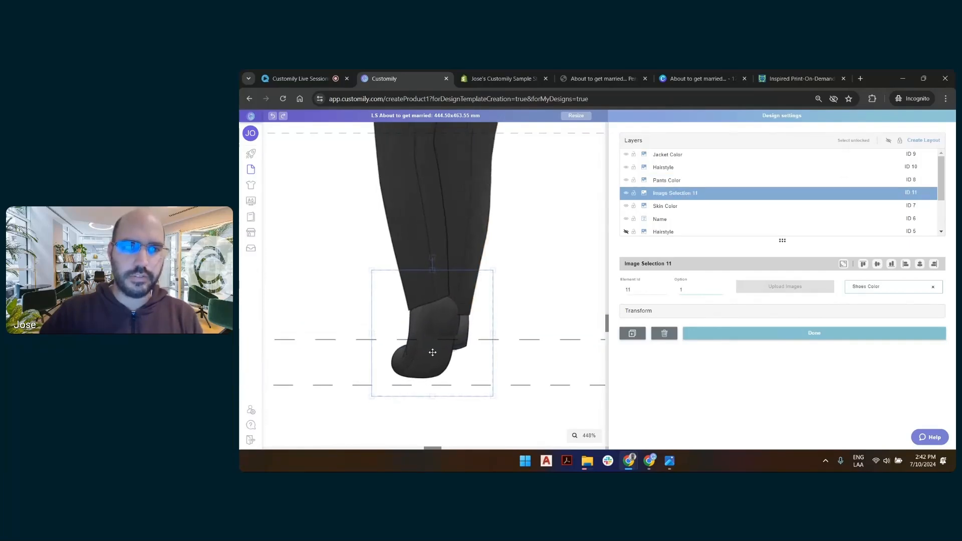
- Rename the shoes image layer as Shoes Color
{"action": "double_click", "coordinate": [696, 194]}
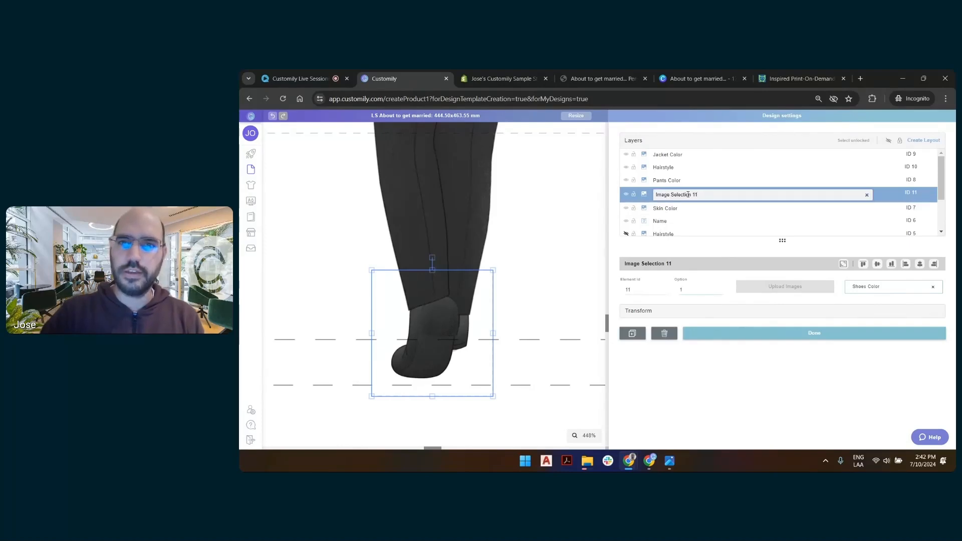
{"action": "type", "text": "Shoes"}
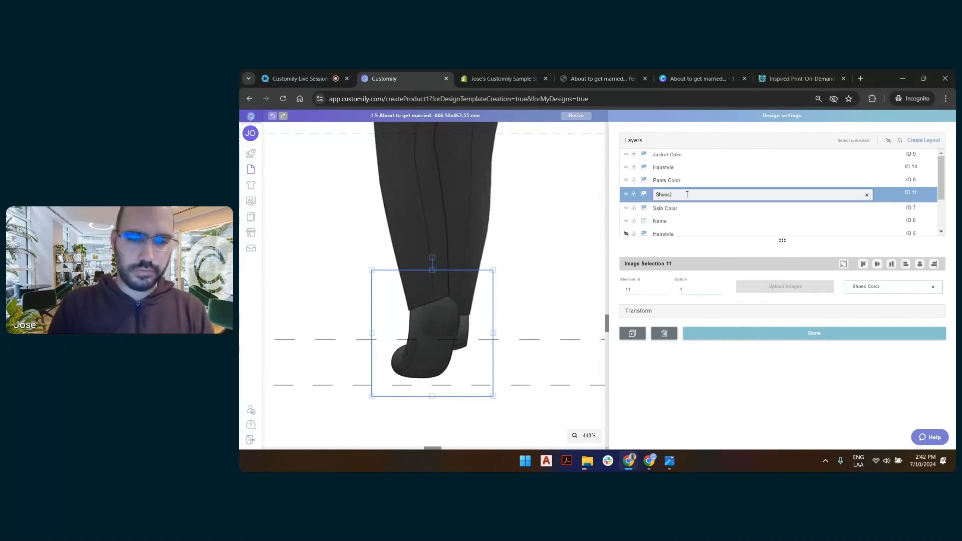
{"action": "type", "text": " Color"}
{"action": "key", "text": "Return"}
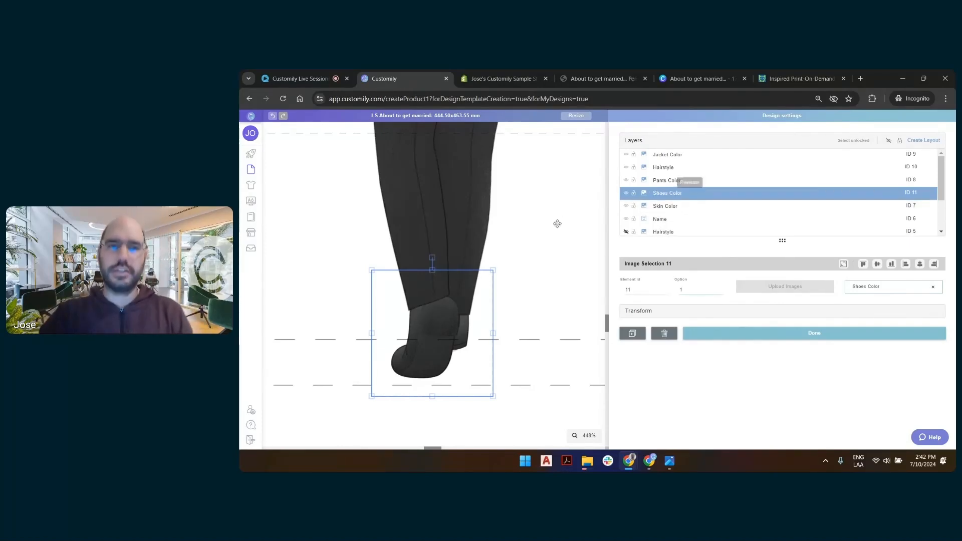
- Show the bride's hidden Hairstyle, Skin Color and Dress Style layers on the full design
{"action": "scroll", "coordinate": [511, 274], "scroll_direction": "down", "scroll_amount": 1}
{"action": "scroll", "coordinate": [511, 274], "scroll_direction": "down", "scroll_amount": 10}
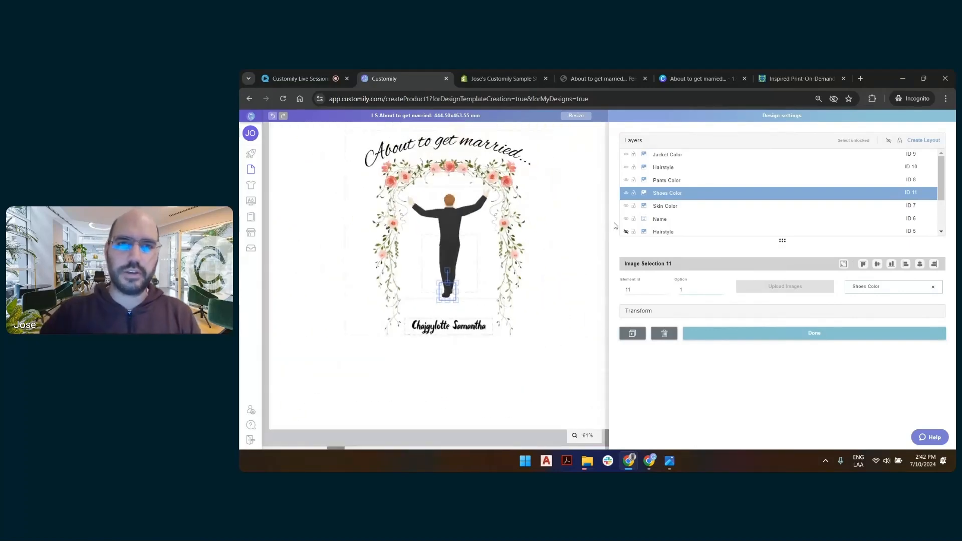
{"action": "scroll", "coordinate": [686, 210], "scroll_direction": "down", "scroll_amount": 2}
{"action": "left_click", "coordinate": [626, 176]}
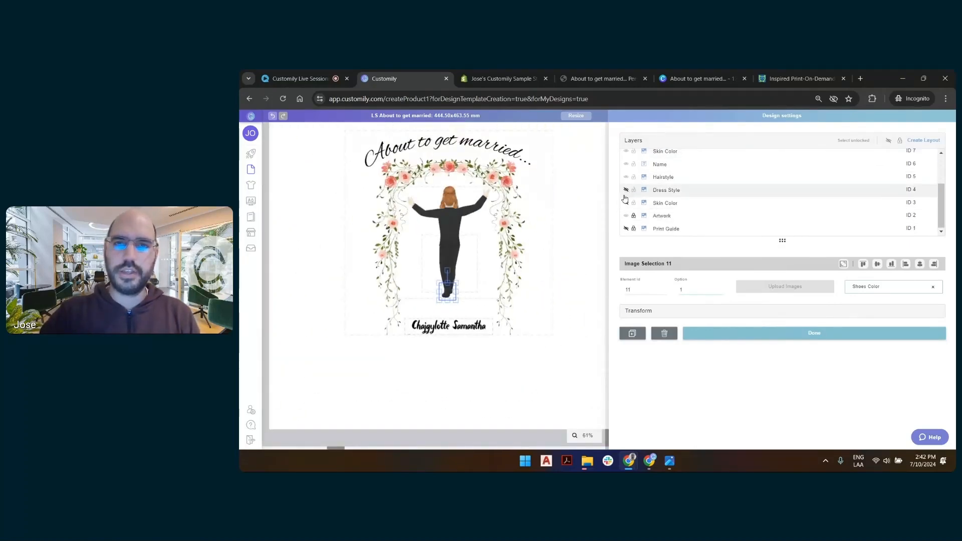
{"action": "left_click", "coordinate": [626, 203]}
{"action": "left_click", "coordinate": [625, 190]}
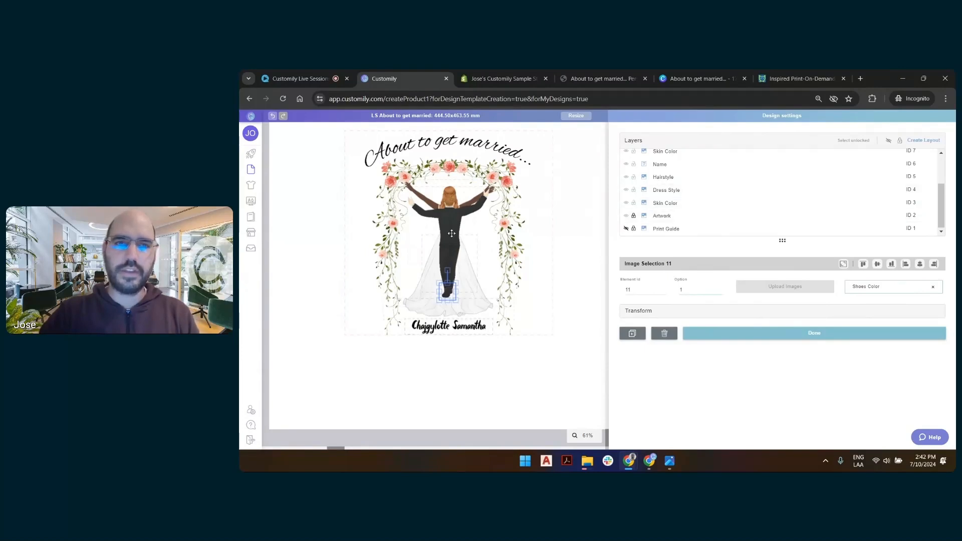
{"action": "scroll", "coordinate": [570, 289], "scroll_direction": "up", "scroll_amount": 2}
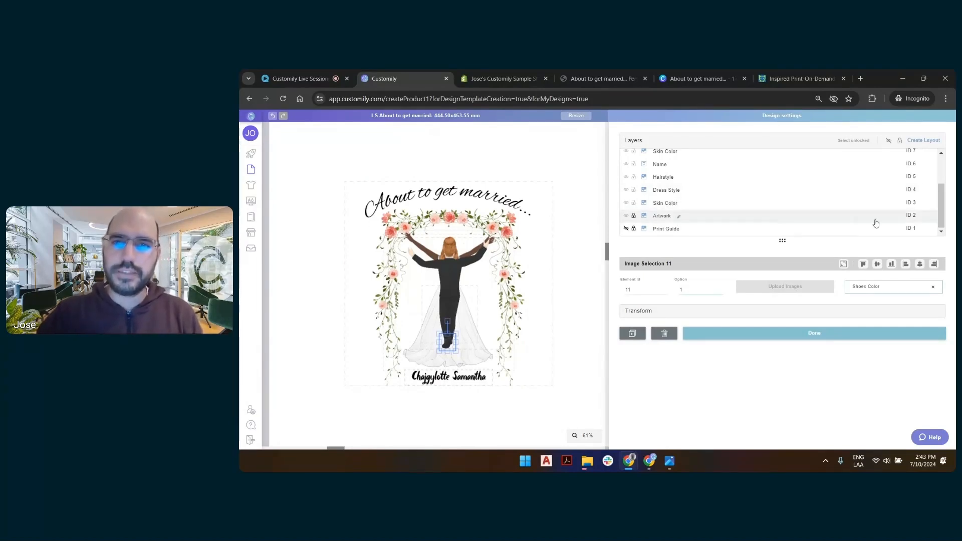
- Group the bride's Skin Color, Dress Style and Hairstyle layers into a layout named Bride
{"action": "left_click", "coordinate": [665, 206]}
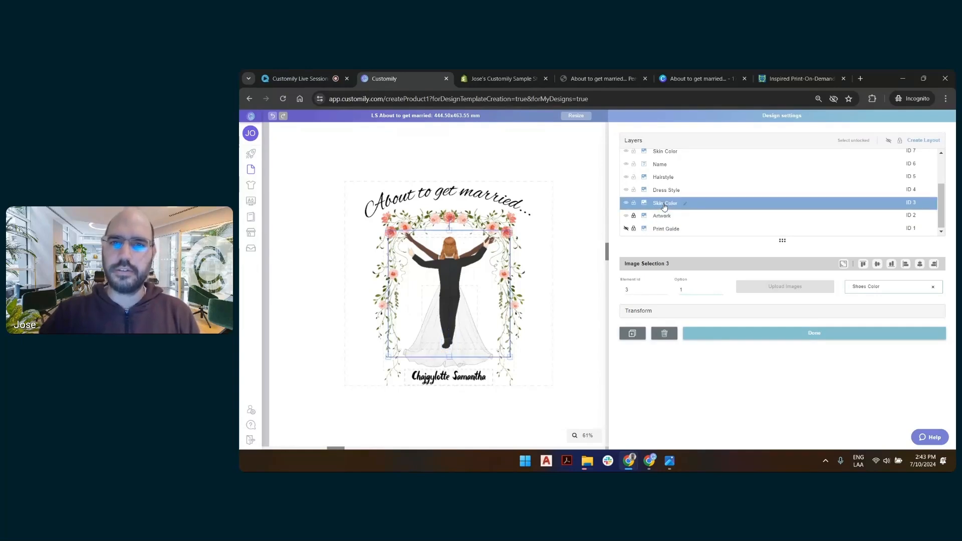
{"action": "left_click", "coordinate": [670, 191], "text": "shift"}
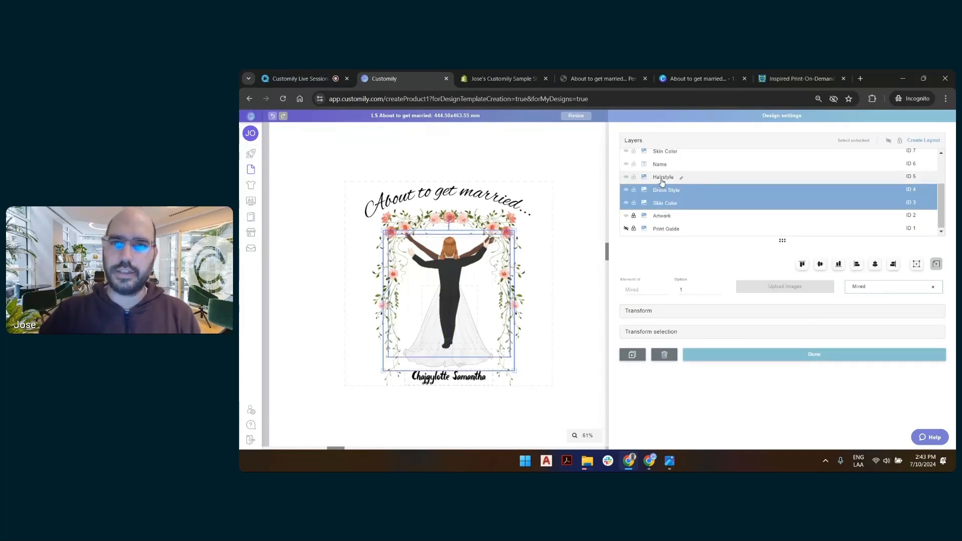
{"action": "left_click", "coordinate": [662, 183], "text": "shift"}
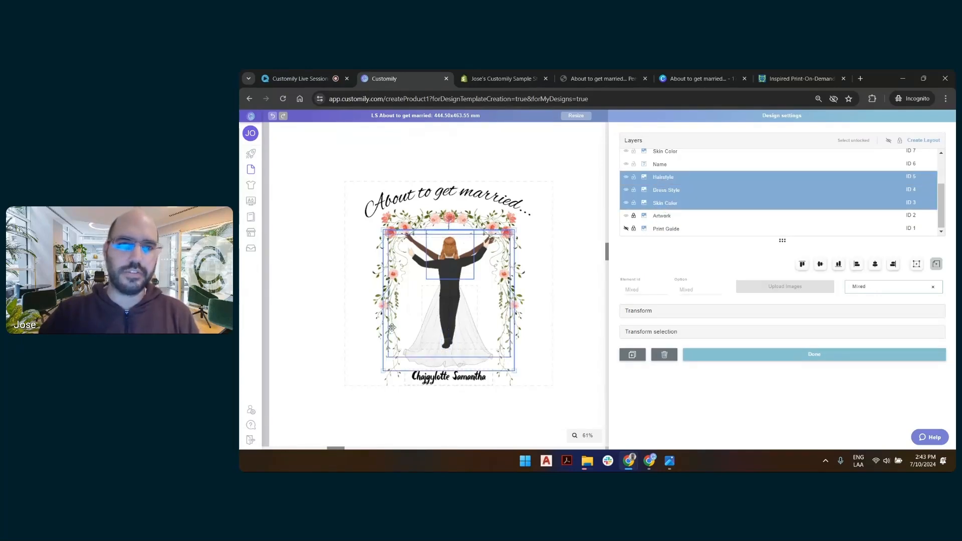
{"action": "left_click", "coordinate": [921, 145]}
{"action": "double_click", "coordinate": [674, 211]}
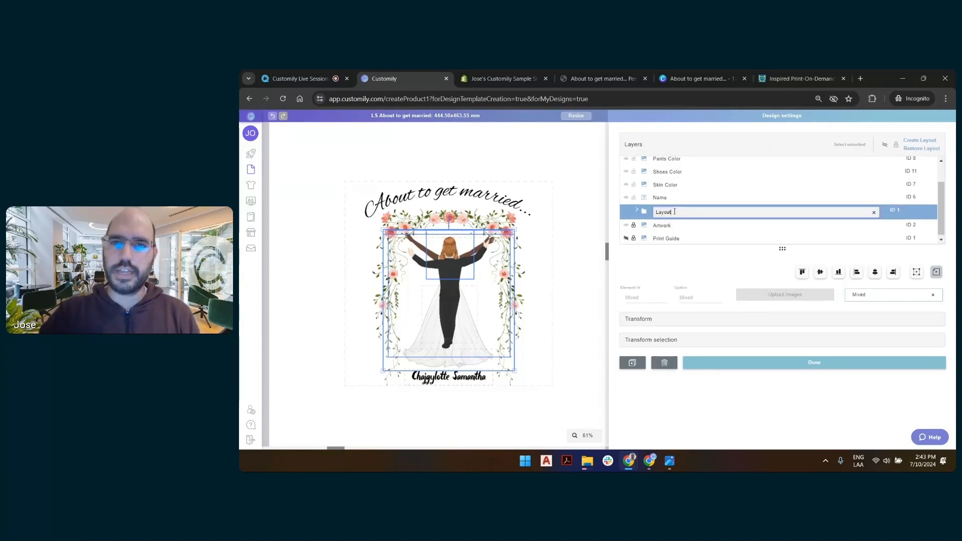
{"action": "type", "text": "Brid"}
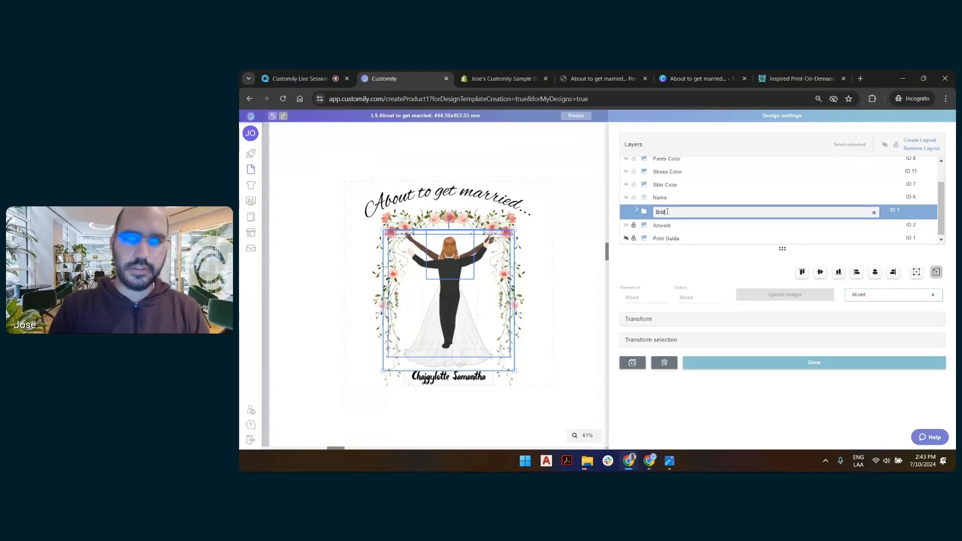
{"action": "type", "text": "e"}
{"action": "key", "text": "Return"}
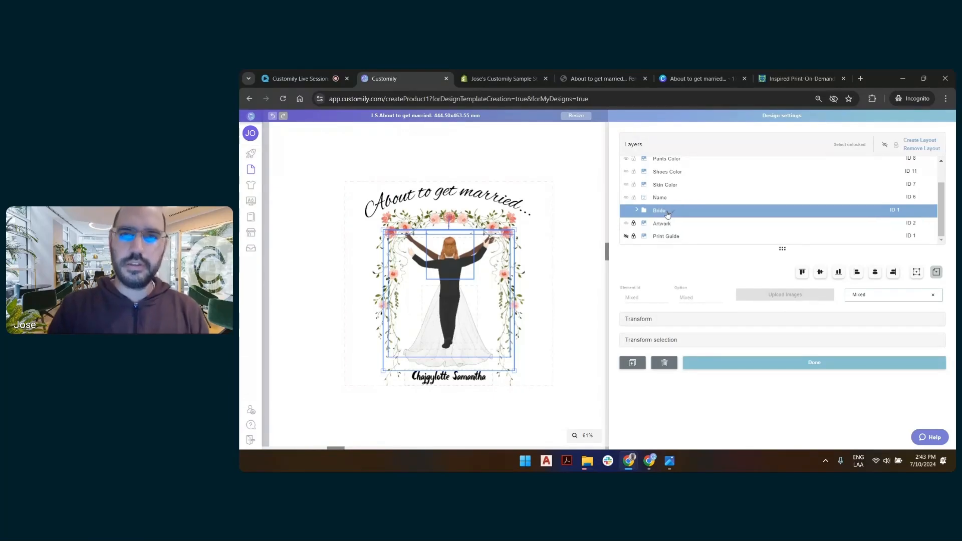
- Group the groom's Skin Color, Shoes Color, Pants Color, Hairstyle and Jacket Color layers into a layout named Groom
{"action": "left_click", "coordinate": [667, 186]}
{"action": "scroll", "coordinate": [671, 200], "scroll_direction": "up", "scroll_amount": 1}
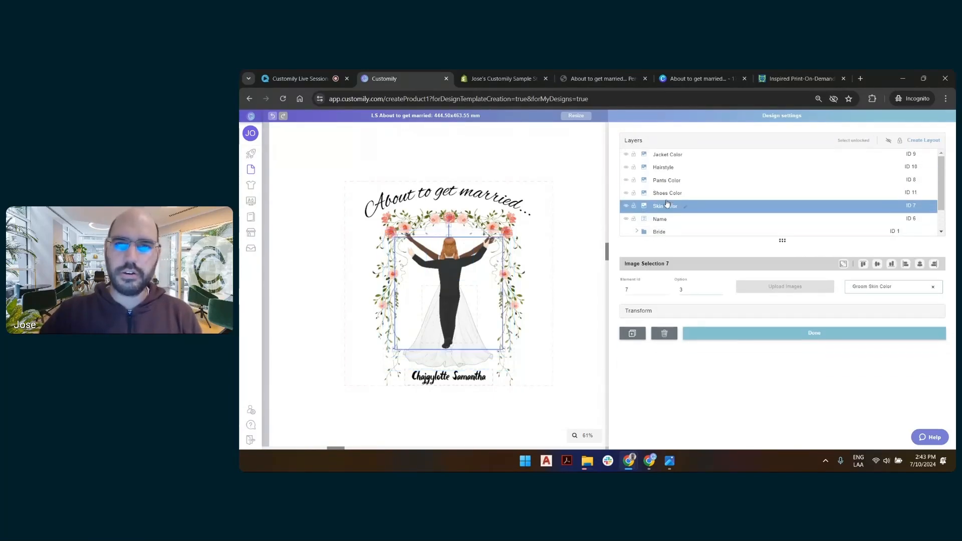
{"action": "left_click", "coordinate": [665, 193], "text": "ctrl"}
{"action": "left_click", "coordinate": [666, 180], "text": "ctrl"}
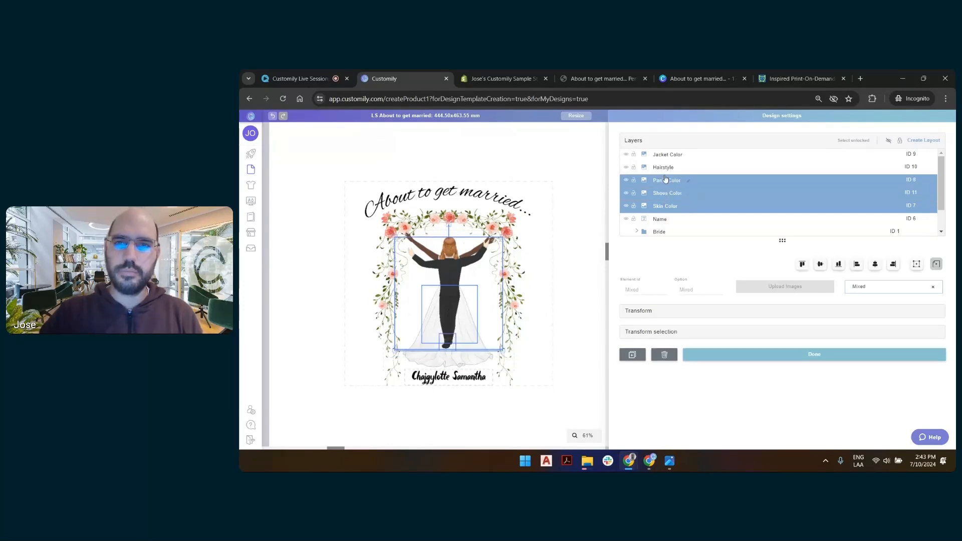
{"action": "left_click", "coordinate": [664, 168], "text": "ctrl"}
{"action": "left_click", "coordinate": [663, 159], "text": "ctrl"}
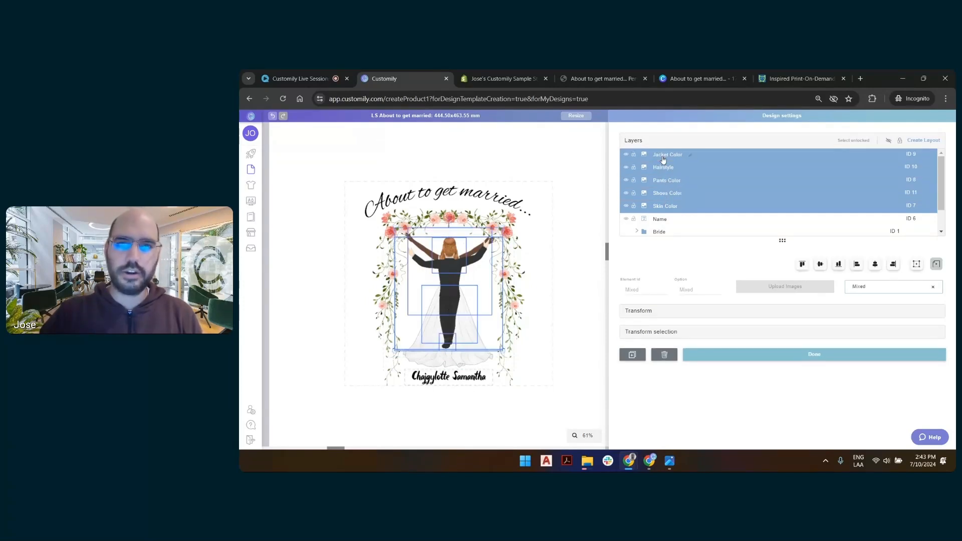
{"action": "left_click", "coordinate": [930, 141]}
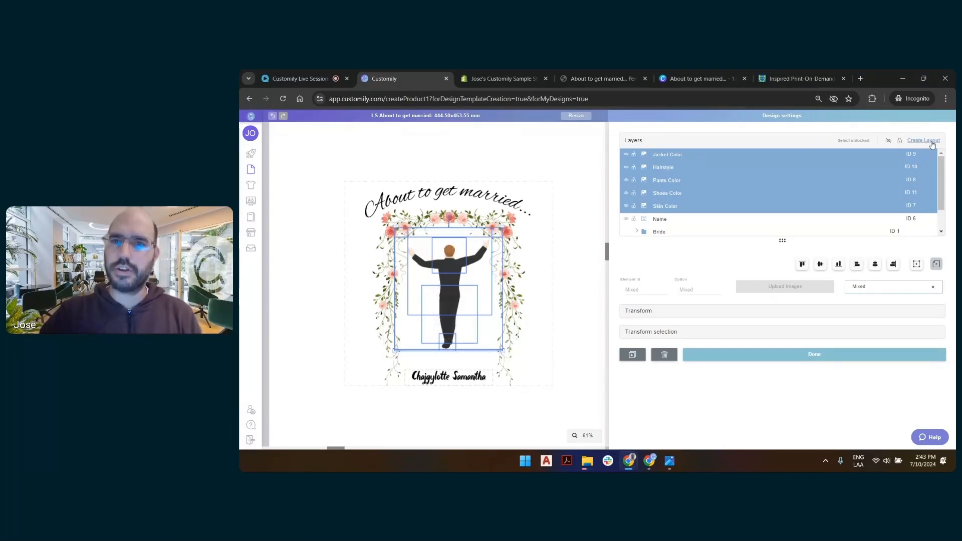
{"action": "left_click", "coordinate": [677, 164]}
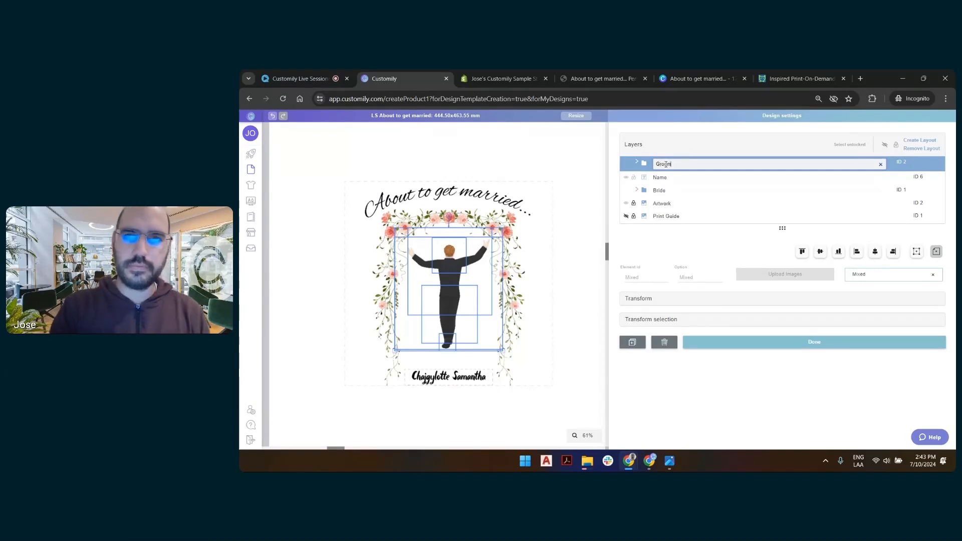
{"action": "key", "text": "Return"}
- Reorder the layers so Name is uppermost, followed by the Bride layout and the Groom layout directly below it
{"action": "left_click_drag", "start_coordinate": [665, 173], "coordinate": [660, 161]}
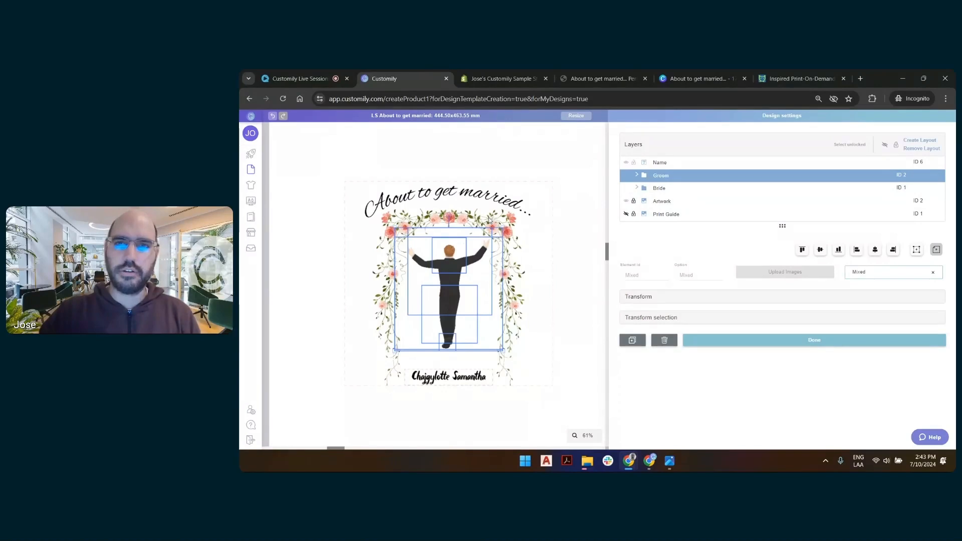
{"action": "left_click", "coordinate": [593, 171]}
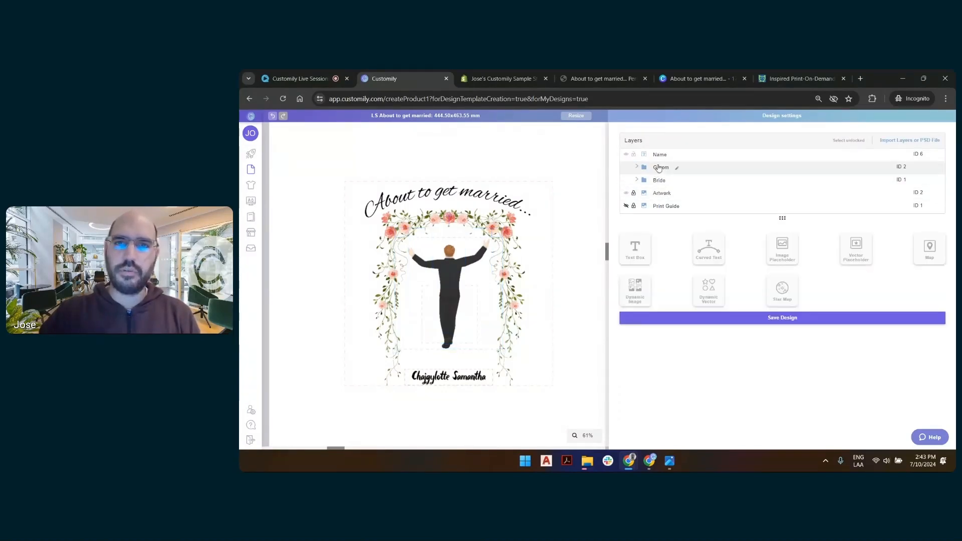
{"action": "left_click", "coordinate": [659, 184]}
{"action": "left_click", "coordinate": [659, 182]}
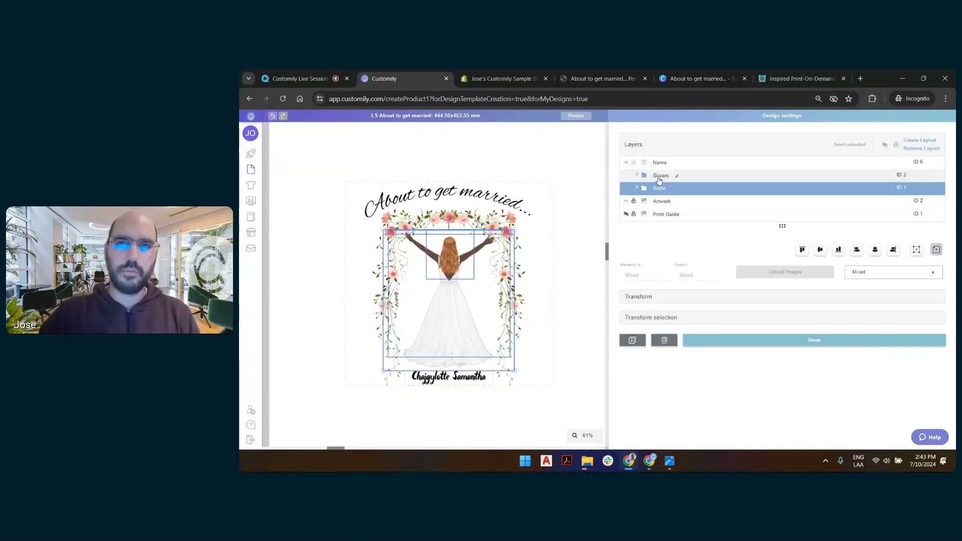
{"action": "left_click", "coordinate": [659, 178]}
{"action": "left_click", "coordinate": [659, 189]}
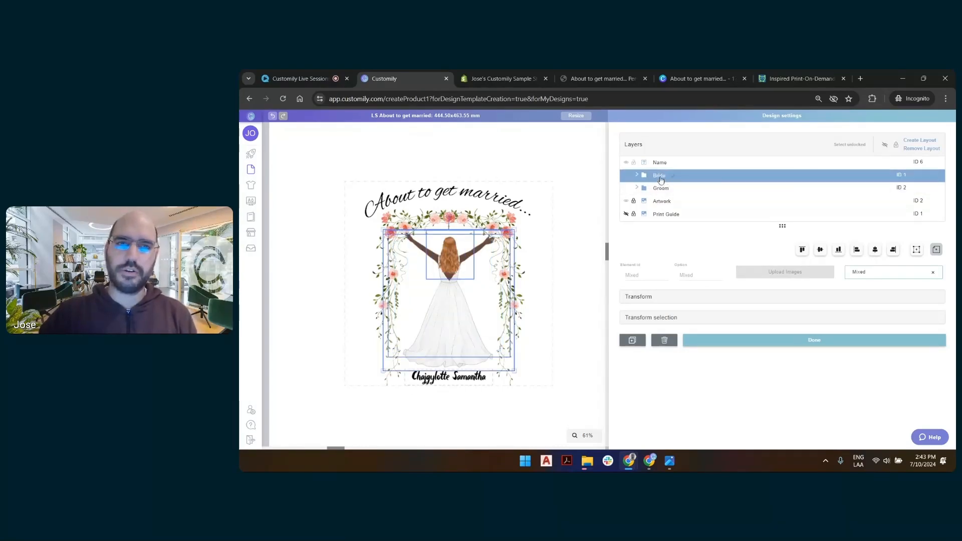
{"action": "left_click", "coordinate": [661, 187]}
{"action": "left_click", "coordinate": [660, 179]}
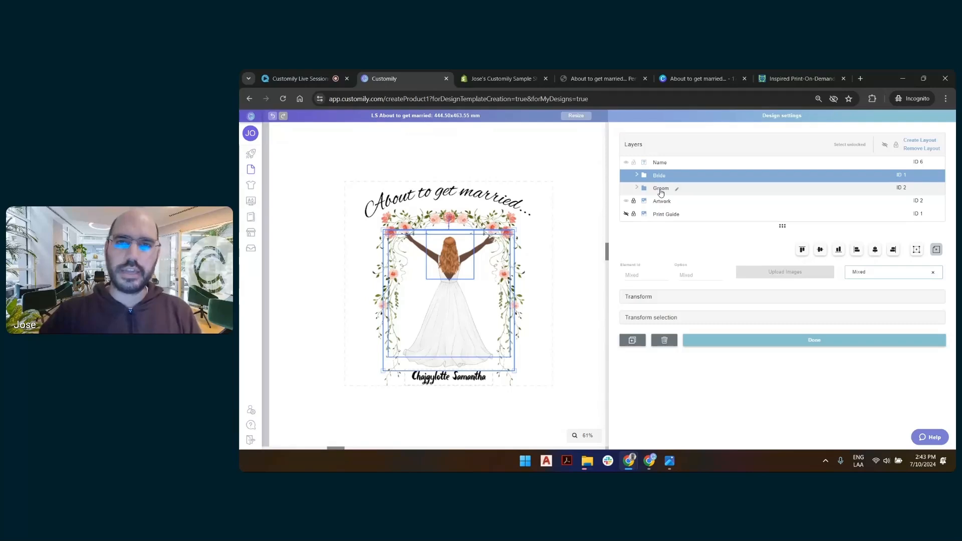
- Enlarge the Groom layout under the floral arch so the groom roughly matches the bride's size and position
{"action": "left_click", "coordinate": [660, 192]}
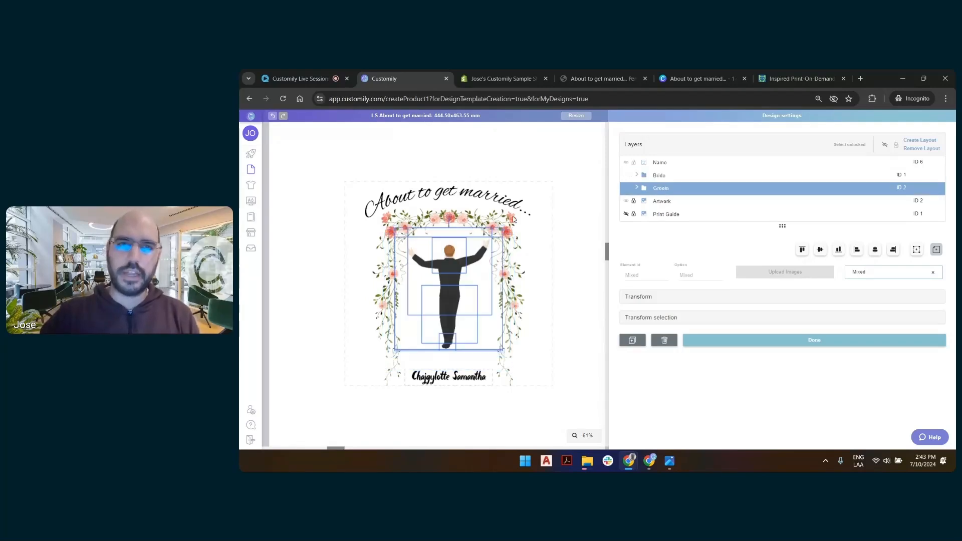
{"action": "left_click_drag", "start_coordinate": [502, 228], "coordinate": [532, 214]}
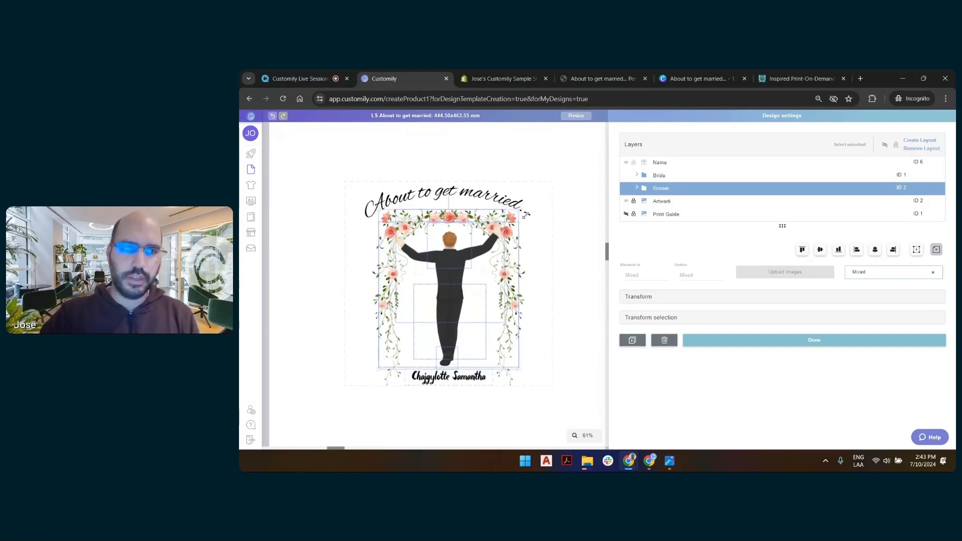
{"action": "left_click", "coordinate": [660, 176]}
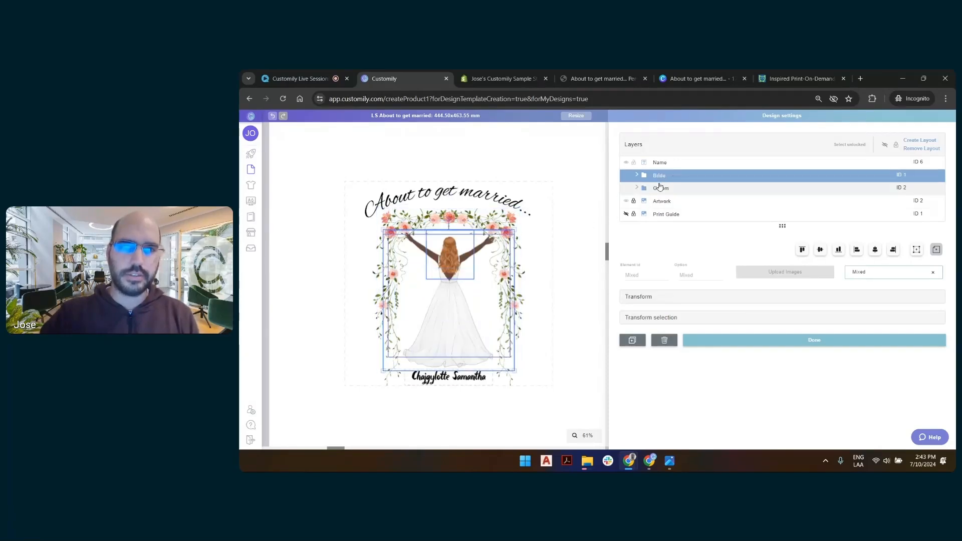
{"action": "left_click", "coordinate": [672, 189]}
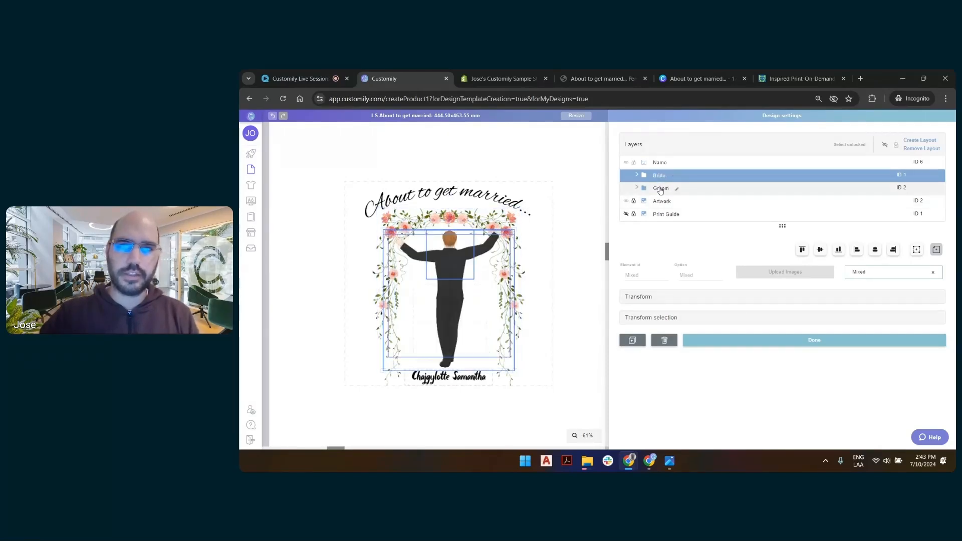
{"action": "left_click_drag", "start_coordinate": [521, 207], "coordinate": [502, 215]}
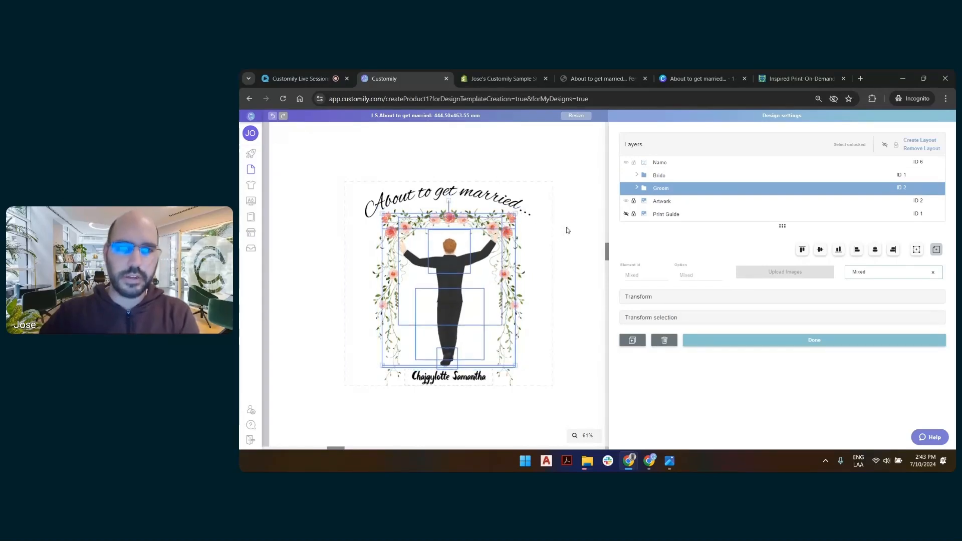
- Alternate between the Bride and Groom layouts to compare their size and position under the arch
{"action": "left_click", "coordinate": [660, 177]}
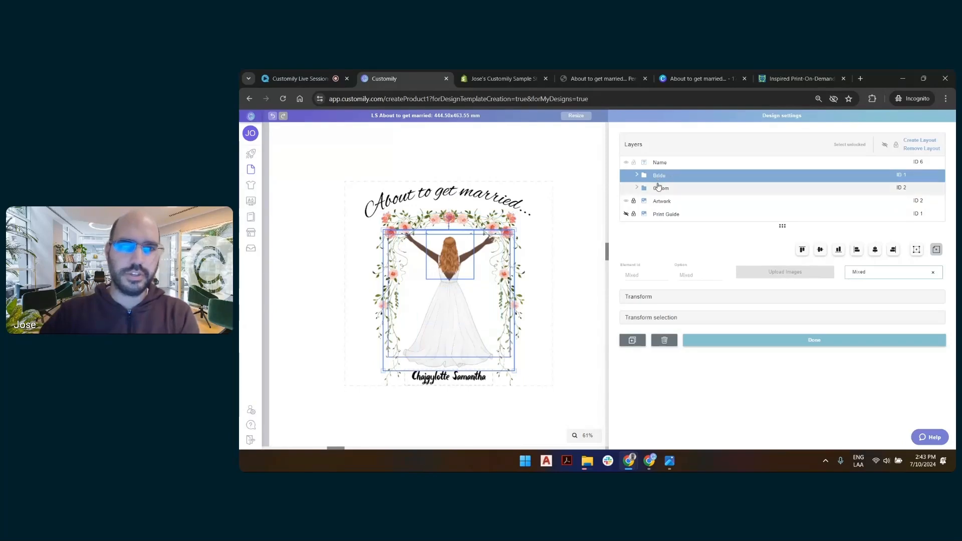
{"action": "left_click", "coordinate": [658, 187]}
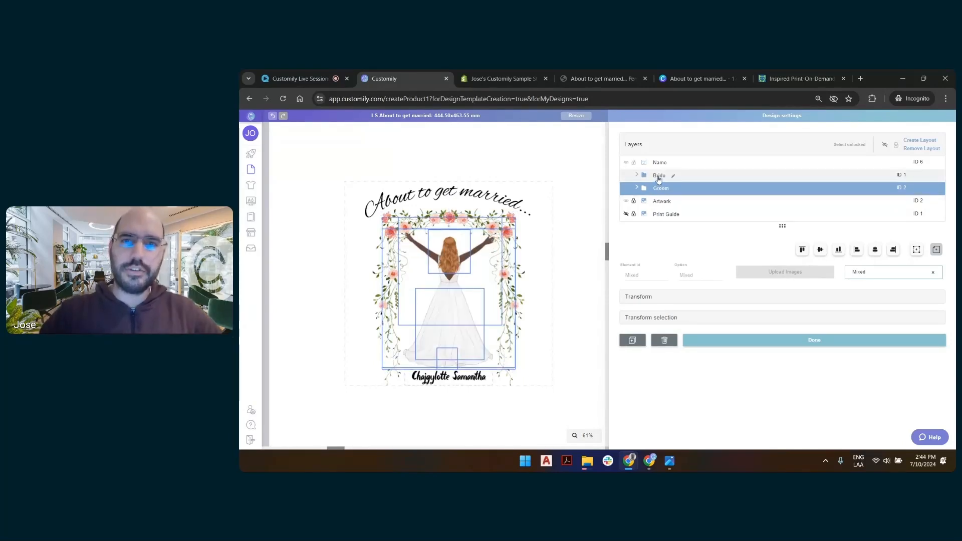
{"action": "left_click", "coordinate": [659, 177]}
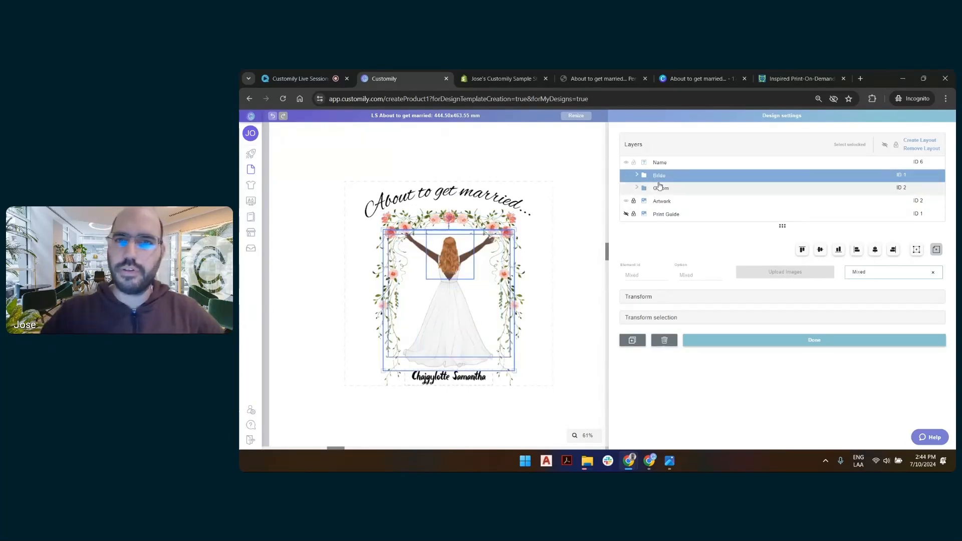
{"action": "left_click", "coordinate": [659, 186]}
{"action": "left_click", "coordinate": [563, 169]}
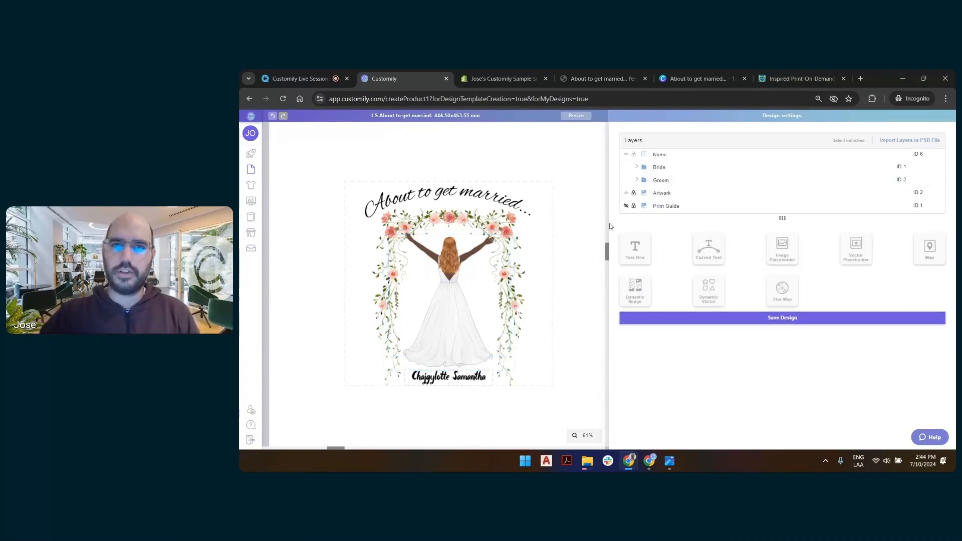
{"action": "left_click", "coordinate": [659, 168]}
{"action": "left_click", "coordinate": [661, 188]}
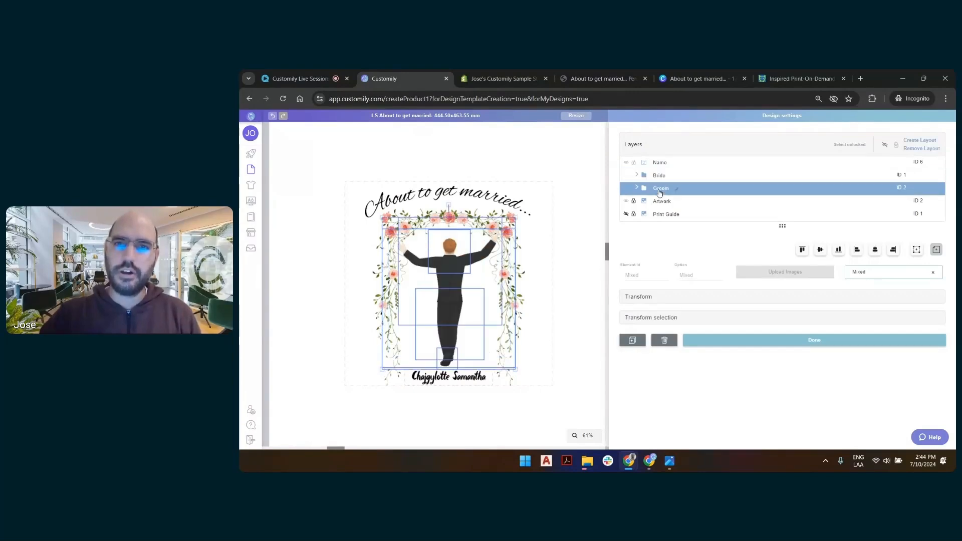
- Review the Print Guide and Artwork layers and the Groom and Bride layouts on the full canvas
{"action": "left_click", "coordinate": [504, 206]}
{"action": "scroll", "coordinate": [503, 206], "scroll_direction": "down", "scroll_amount": 5}
{"action": "scroll", "coordinate": [502, 243], "scroll_direction": "up", "scroll_amount": 4}
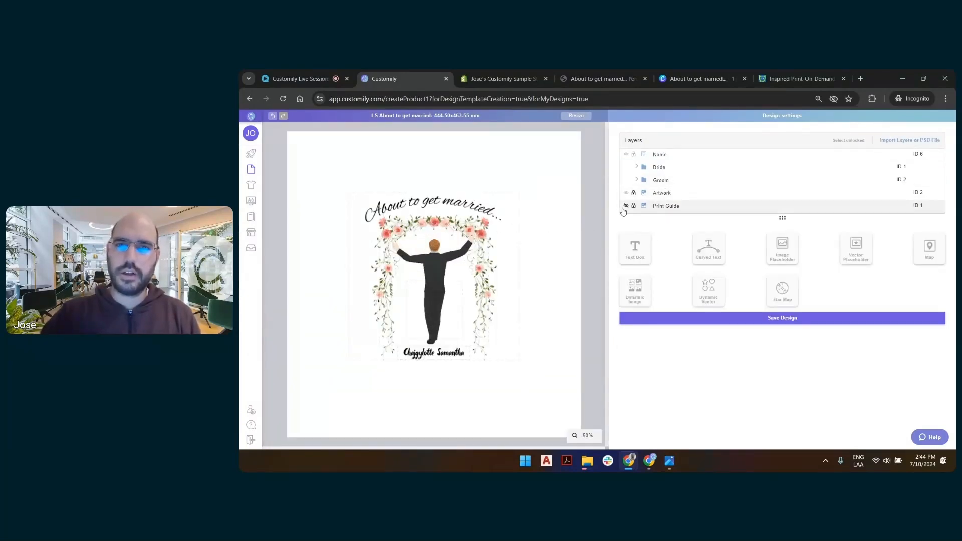
{"action": "left_click", "coordinate": [666, 207]}
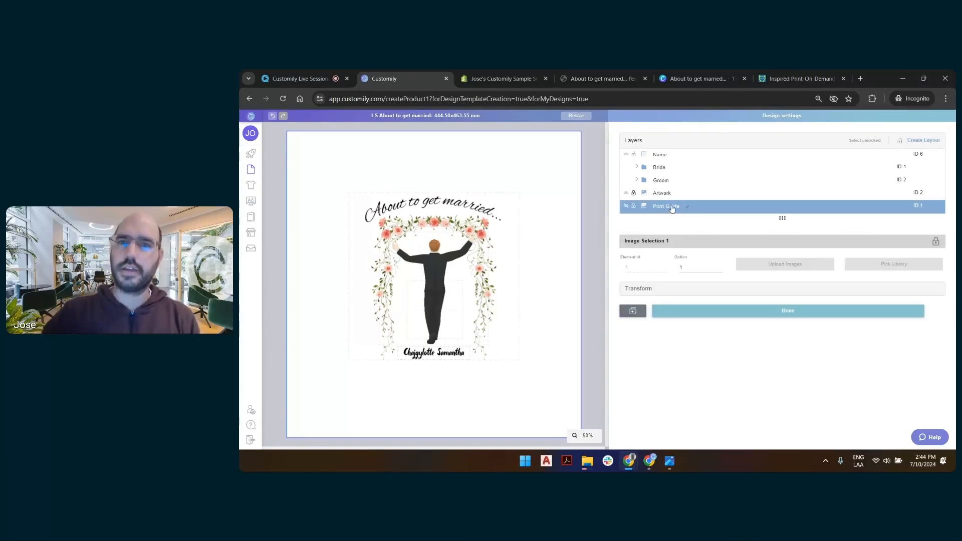
{"action": "left_click", "coordinate": [659, 199]}
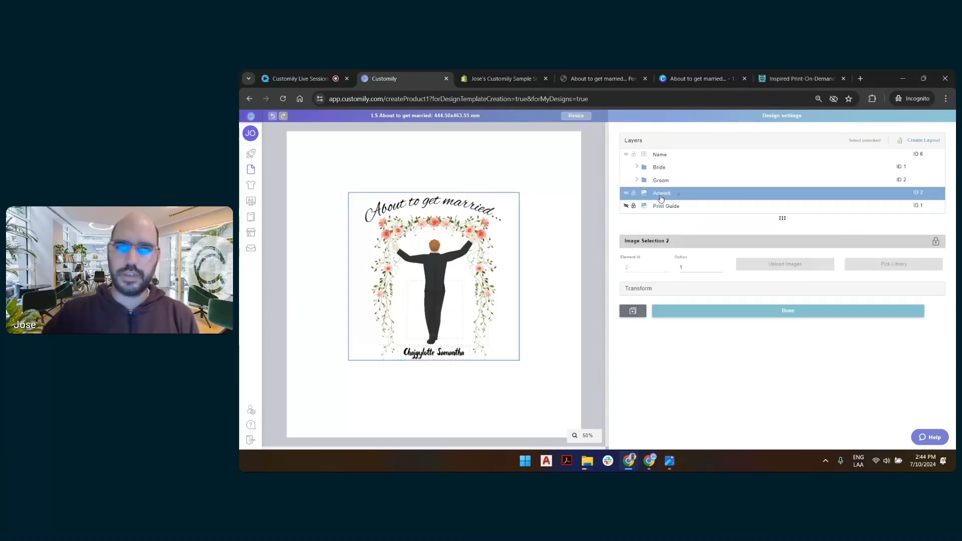
{"action": "left_click", "coordinate": [659, 183]}
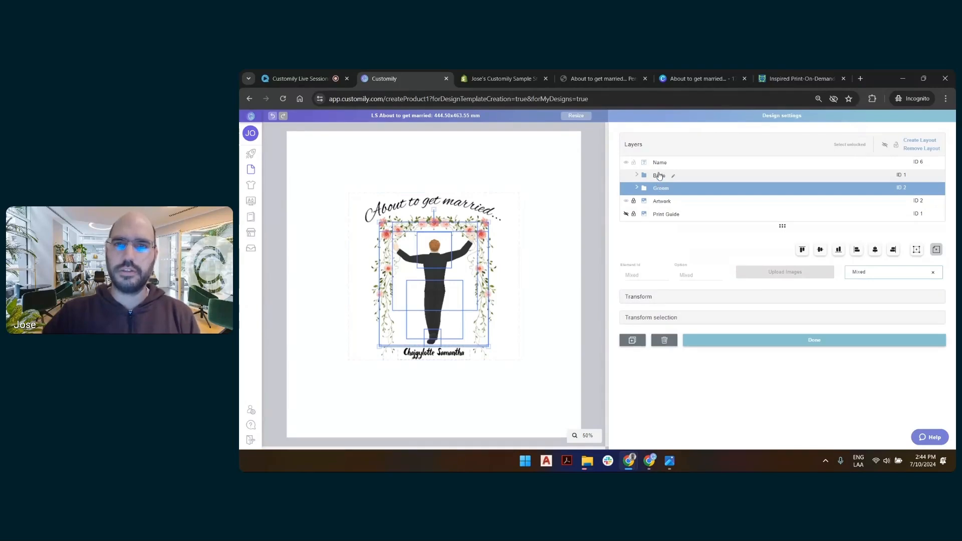
{"action": "left_click", "coordinate": [660, 175]}
{"action": "left_click", "coordinate": [660, 165]}
{"action": "left_click", "coordinate": [586, 167]}
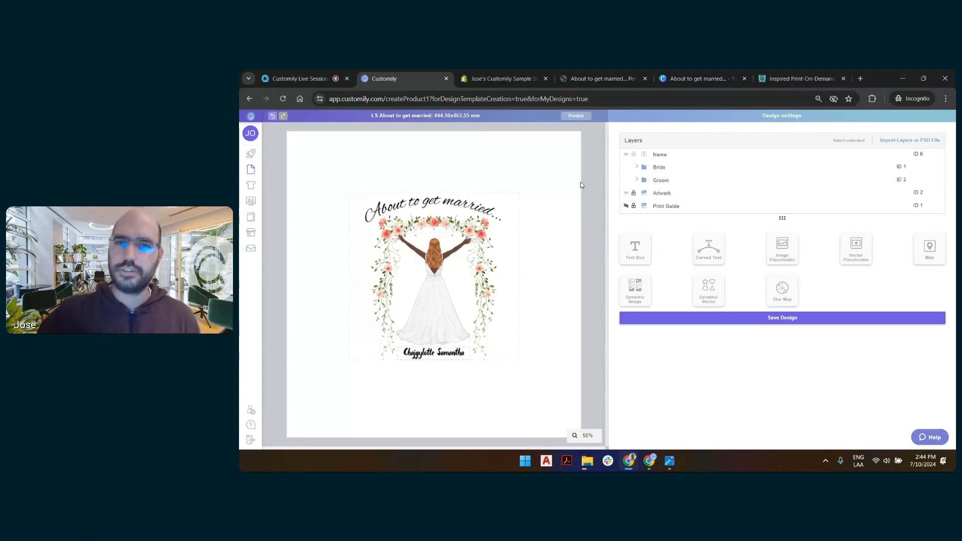
- Save the design and return to the list of designs
{"action": "left_click", "coordinate": [735, 320]}
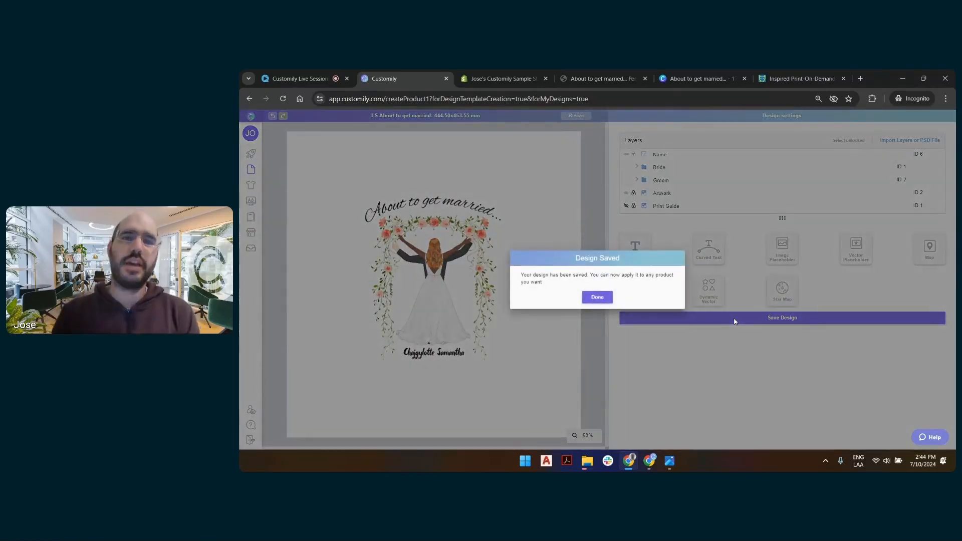
{"action": "left_click", "coordinate": [601, 300]}
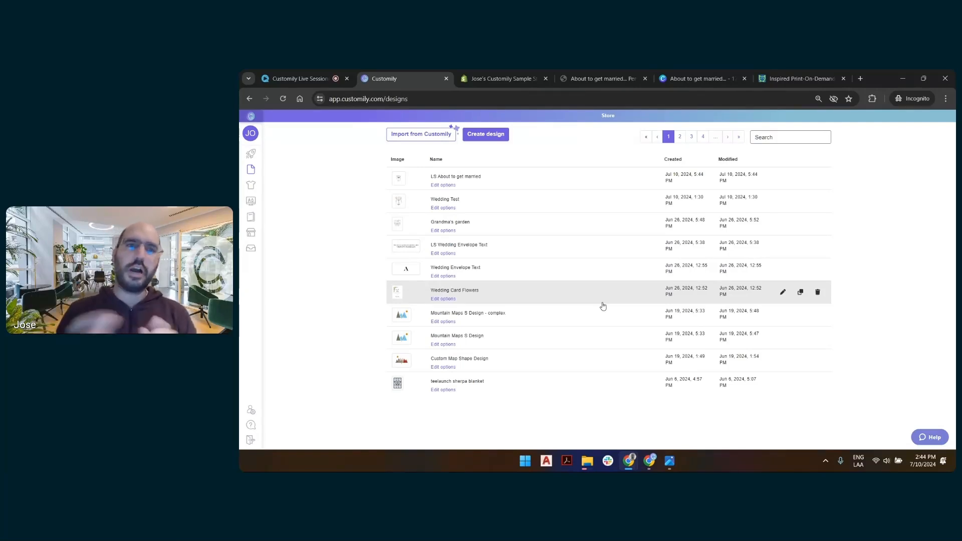
- Set the browser zoom to 100% and open the options of the LS About to get married design for editing
{"action": "mouse_move", "coordinate": [253, 173]}
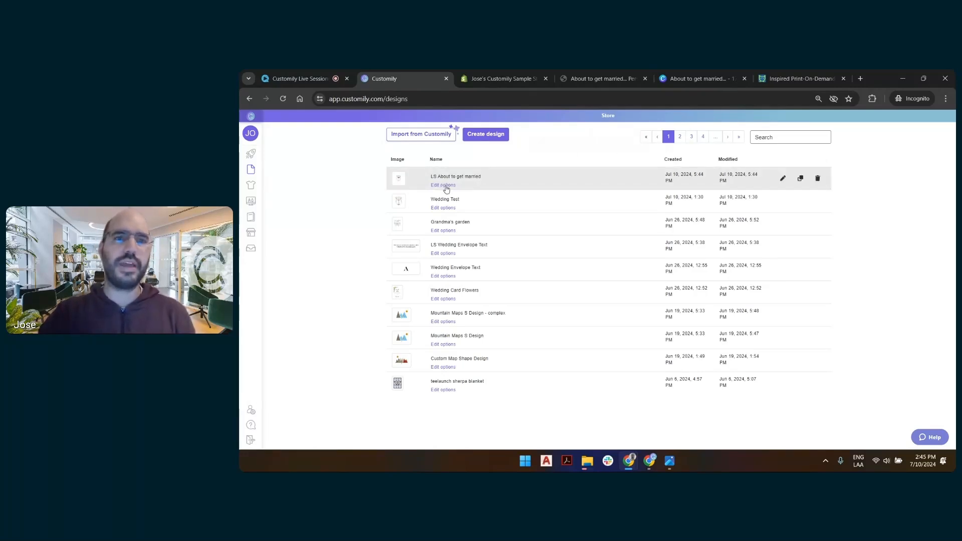
{"action": "left_click", "coordinate": [945, 98]}
{"action": "left_click", "coordinate": [920, 258]}
{"action": "left_click", "coordinate": [920, 258]}
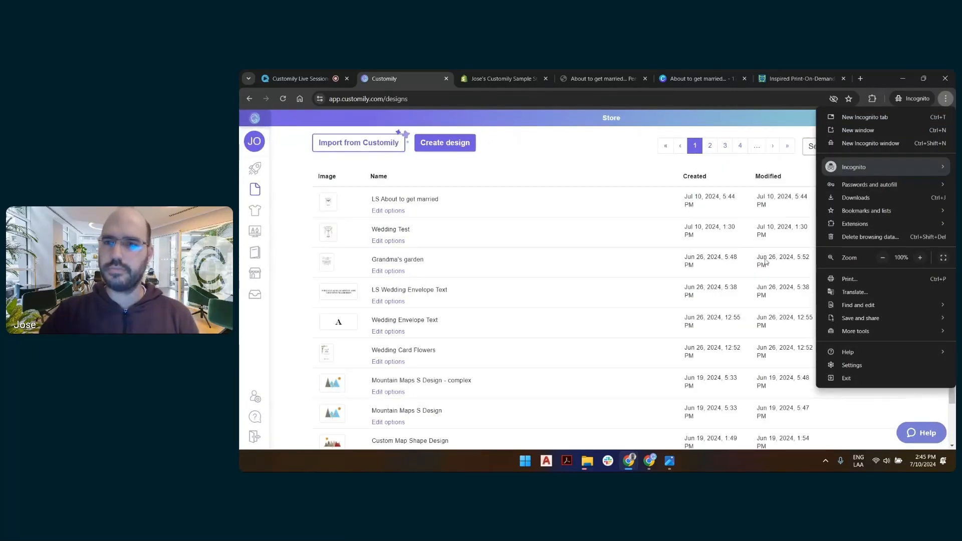
{"action": "left_click", "coordinate": [539, 155]}
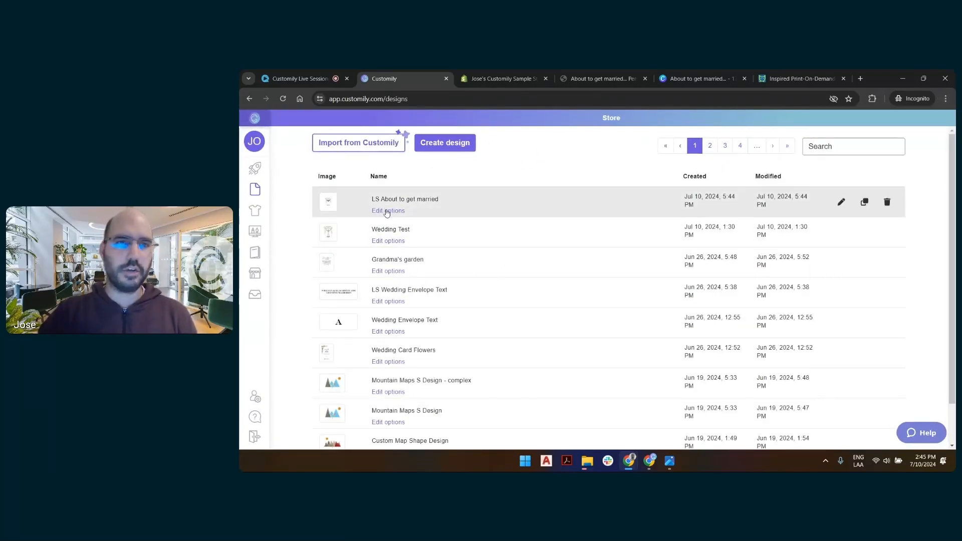
{"action": "left_click", "coordinate": [387, 211]}
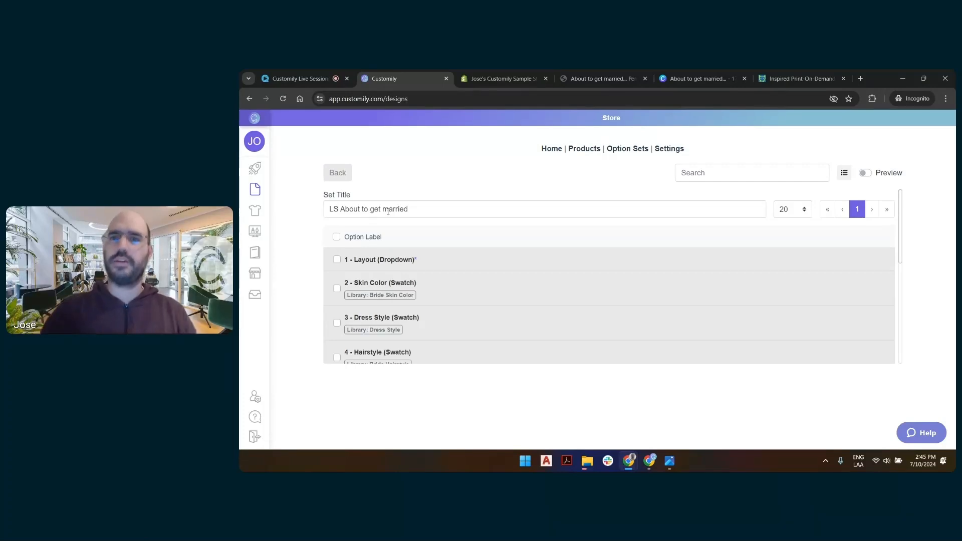
- Show 40 options per page and turn on the option set preview to examine the choices of the Layout option
{"action": "left_click", "coordinate": [805, 211]}
{"action": "left_click", "coordinate": [796, 250]}
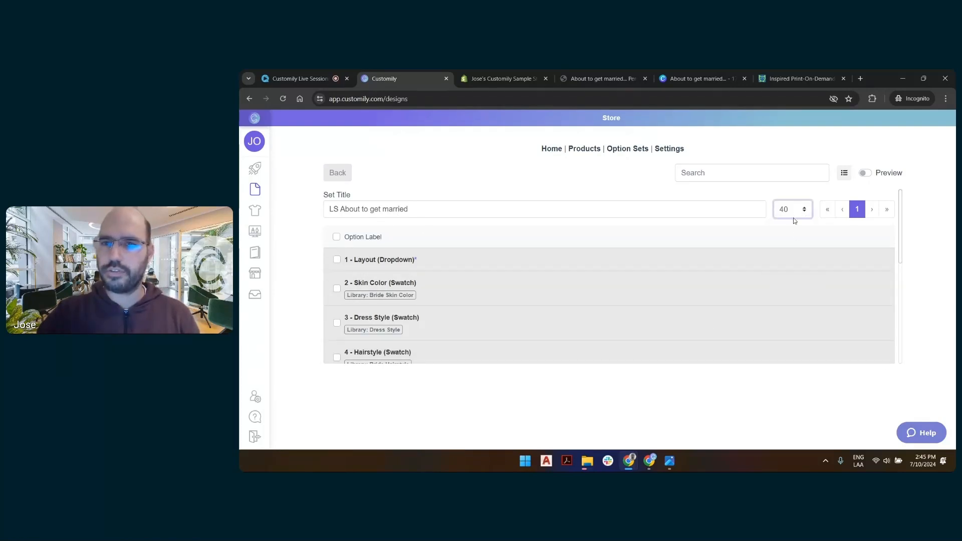
{"action": "left_click", "coordinate": [865, 173]}
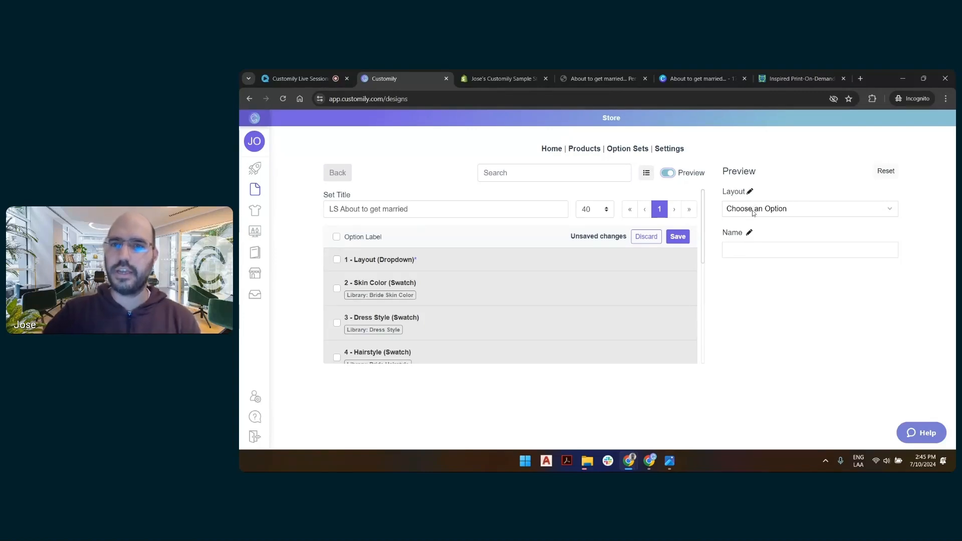
{"action": "left_click", "coordinate": [752, 212]}
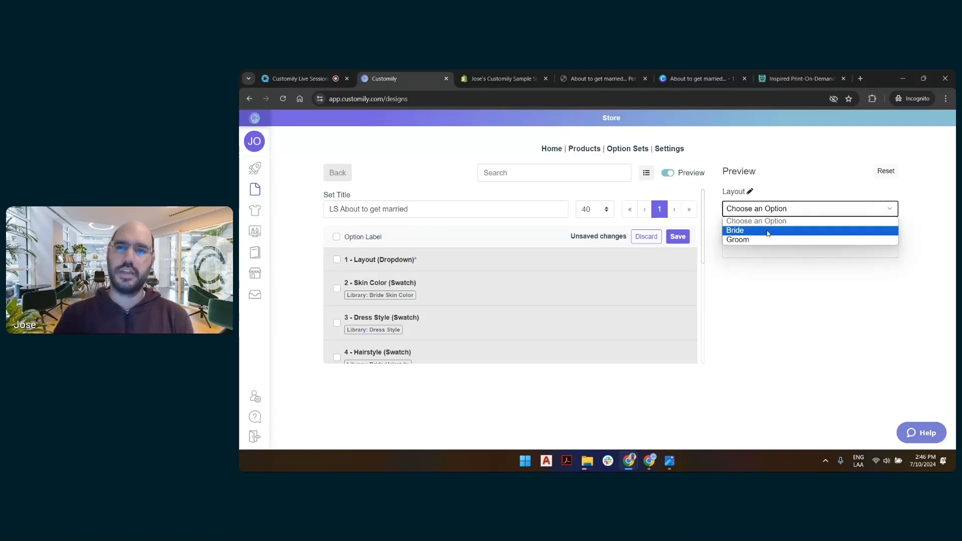
{"action": "left_click", "coordinate": [798, 288]}
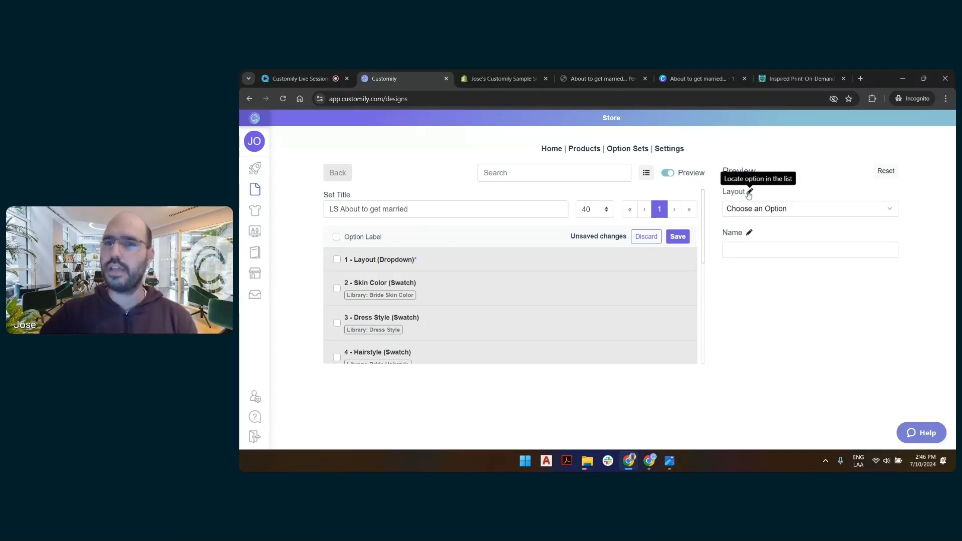
- Choose the Bride layout in the preview and examine its skin color, dress style, hairstyle and name options
{"action": "left_click", "coordinate": [767, 208]}
{"action": "left_click", "coordinate": [749, 228]}
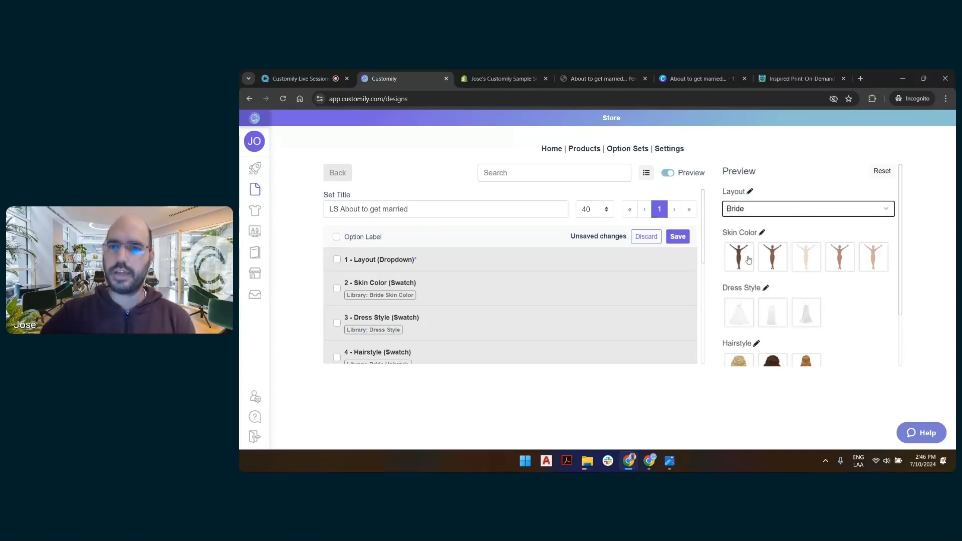
{"action": "scroll", "coordinate": [772, 292], "scroll_direction": "down", "scroll_amount": 3}
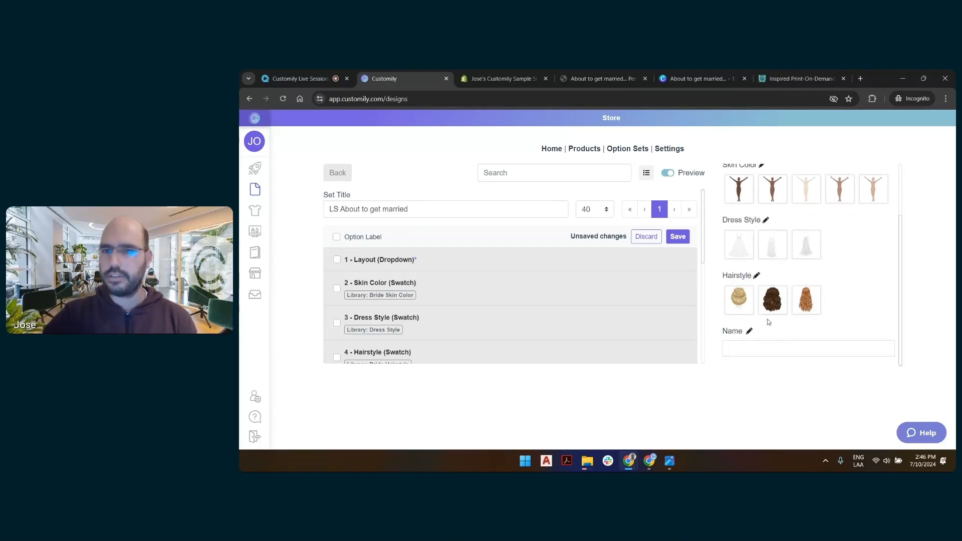
{"action": "scroll", "coordinate": [769, 322], "scroll_direction": "up", "scroll_amount": 3}
- Preview the Groom layout's skin, pants, jacket, hairstyle and shoes options and return the preview to Bride
{"action": "left_click", "coordinate": [757, 208]}
{"action": "left_click", "coordinate": [756, 228]}
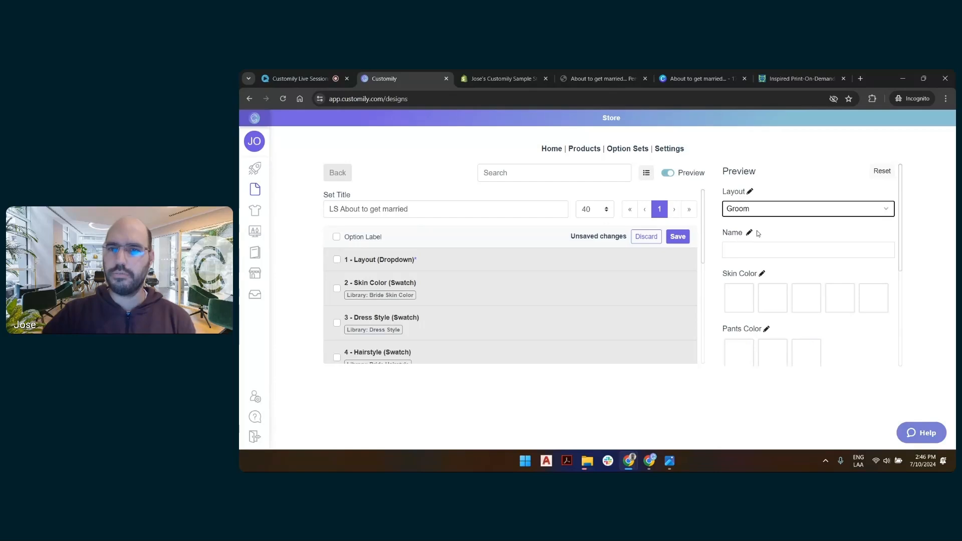
{"action": "scroll", "coordinate": [772, 251], "scroll_direction": "down", "scroll_amount": 3}
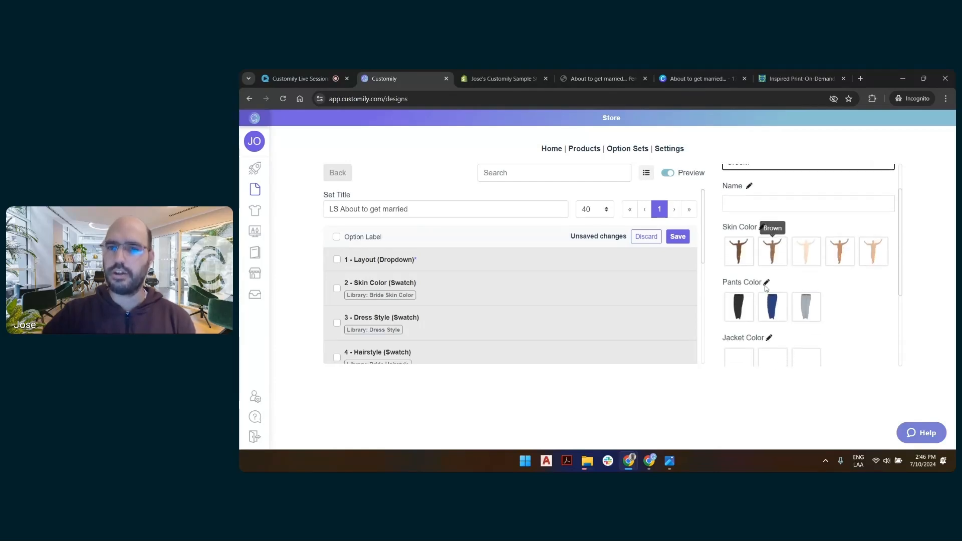
{"action": "scroll", "coordinate": [774, 281], "scroll_direction": "down", "scroll_amount": 1}
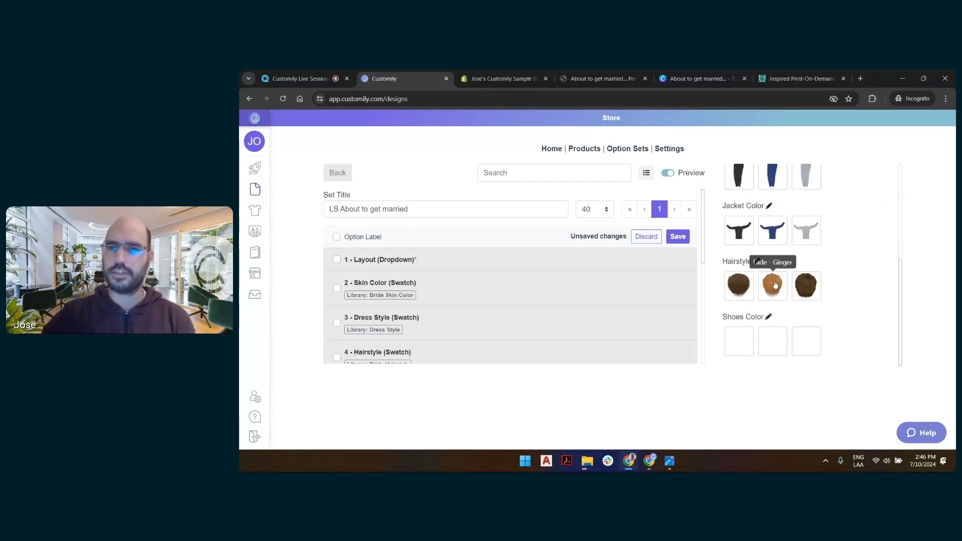
{"action": "scroll", "coordinate": [780, 339], "scroll_direction": "up", "scroll_amount": 5}
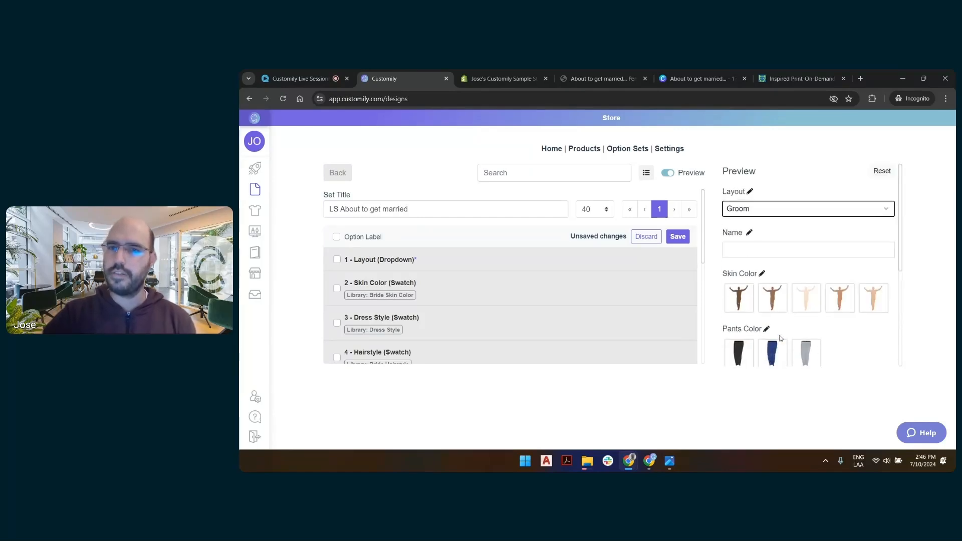
{"action": "left_click", "coordinate": [783, 215]}
{"action": "left_click", "coordinate": [778, 223]}
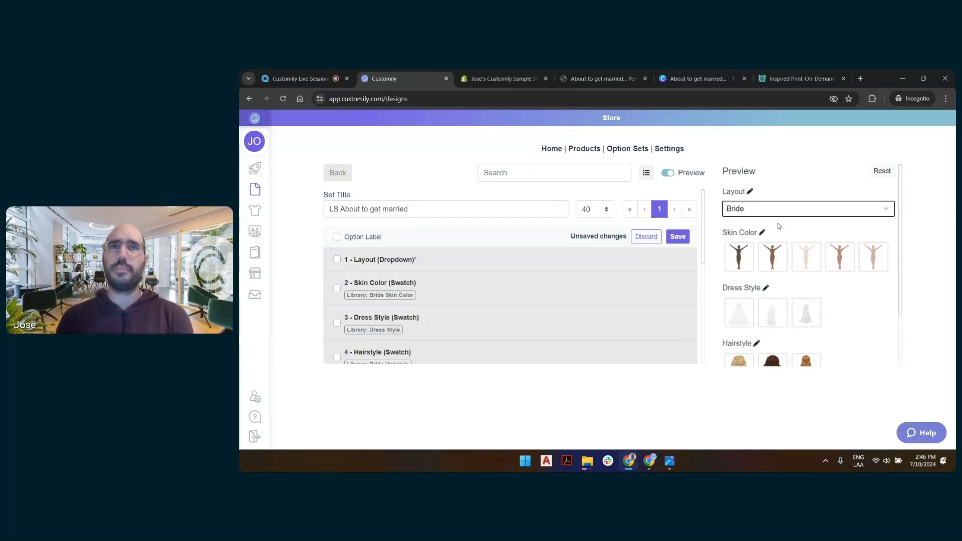
- Examine the conditions that show the Bride Skin Color swatch option and collapse the option again
{"action": "left_click", "coordinate": [472, 291]}
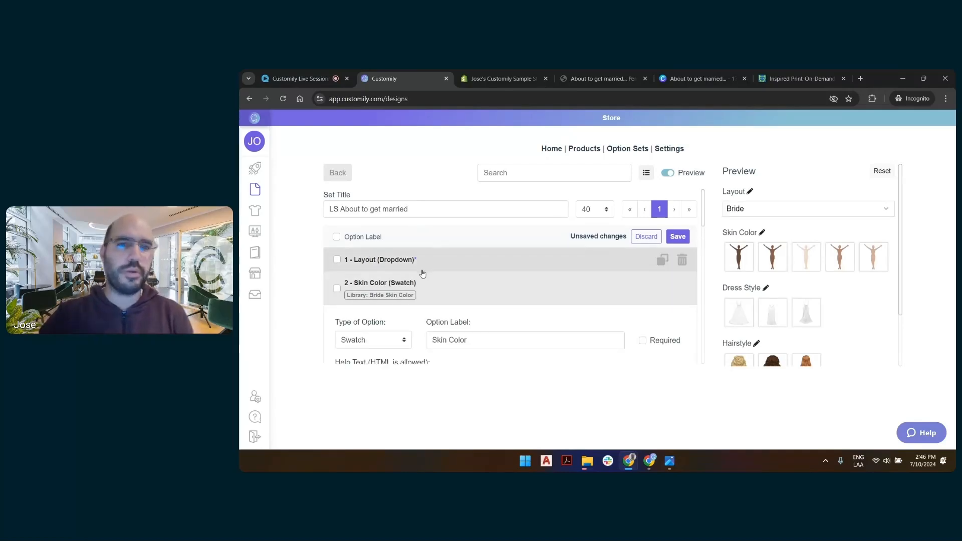
{"action": "scroll", "coordinate": [459, 289], "scroll_direction": "down", "scroll_amount": 5}
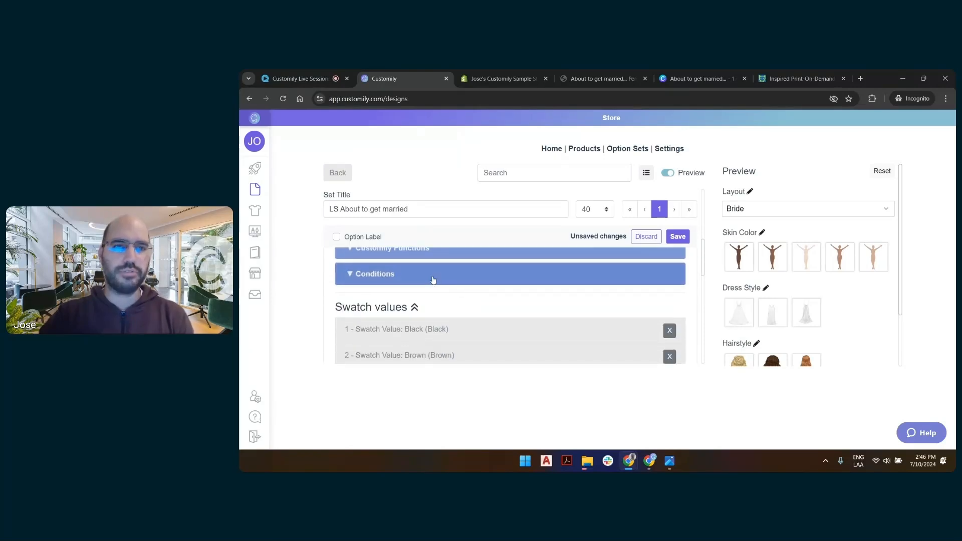
{"action": "left_click", "coordinate": [432, 278]}
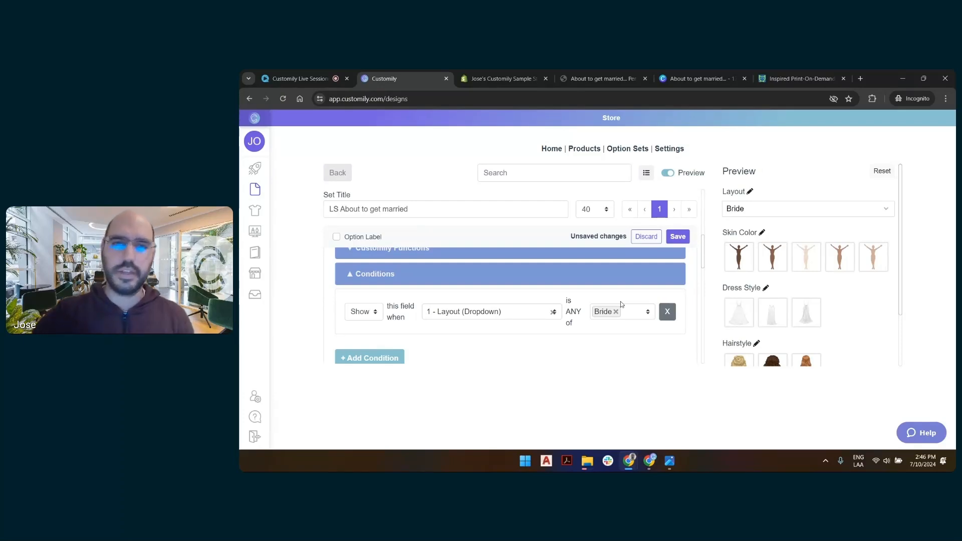
{"action": "scroll", "coordinate": [620, 302], "scroll_direction": "up", "scroll_amount": 5}
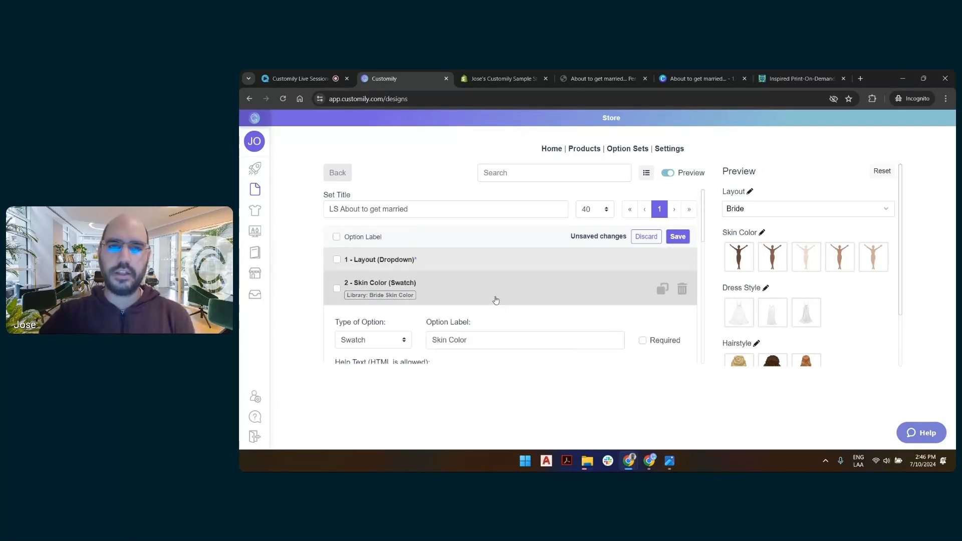
{"action": "left_click", "coordinate": [495, 300]}
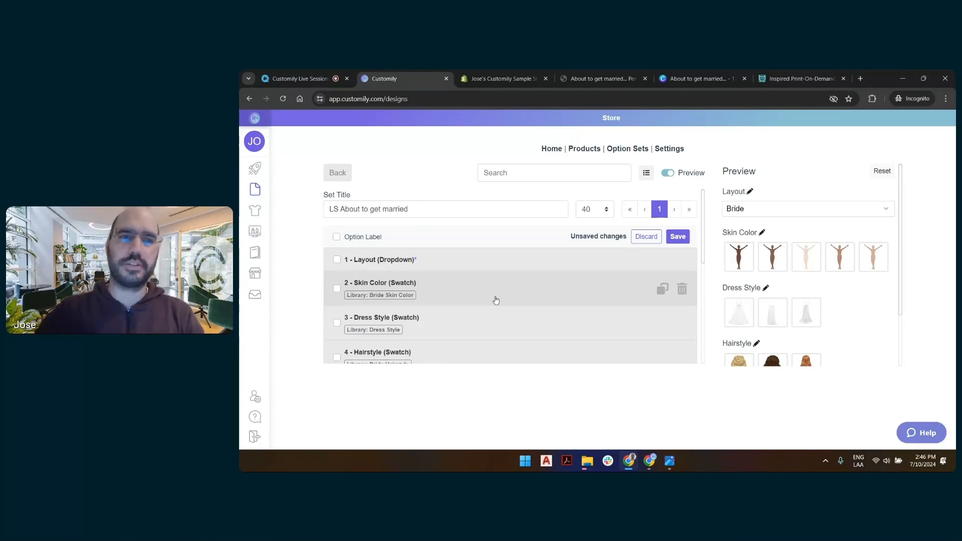
- Rename the Layout option's label to "Select Bride or Groom"
{"action": "left_click", "coordinate": [406, 263]}
{"action": "left_click", "coordinate": [446, 310]}
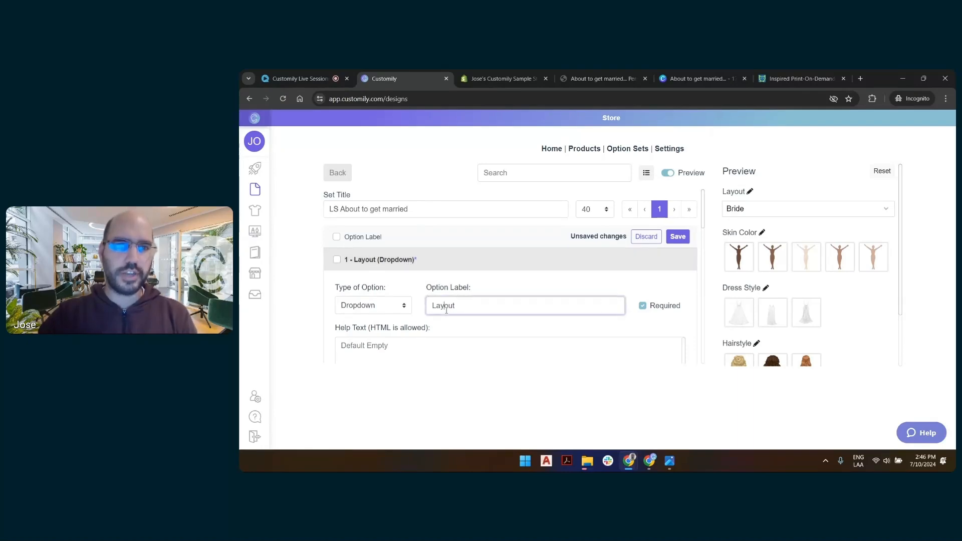
{"action": "double_click", "coordinate": [448, 307]}
{"action": "type", "text": "Select"}
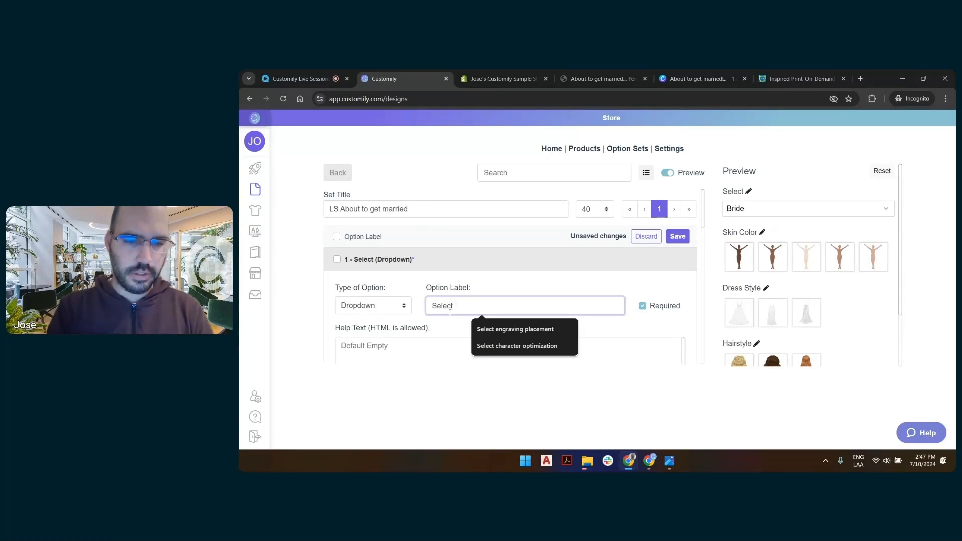
{"action": "type", "text": " Bride or Groom"}
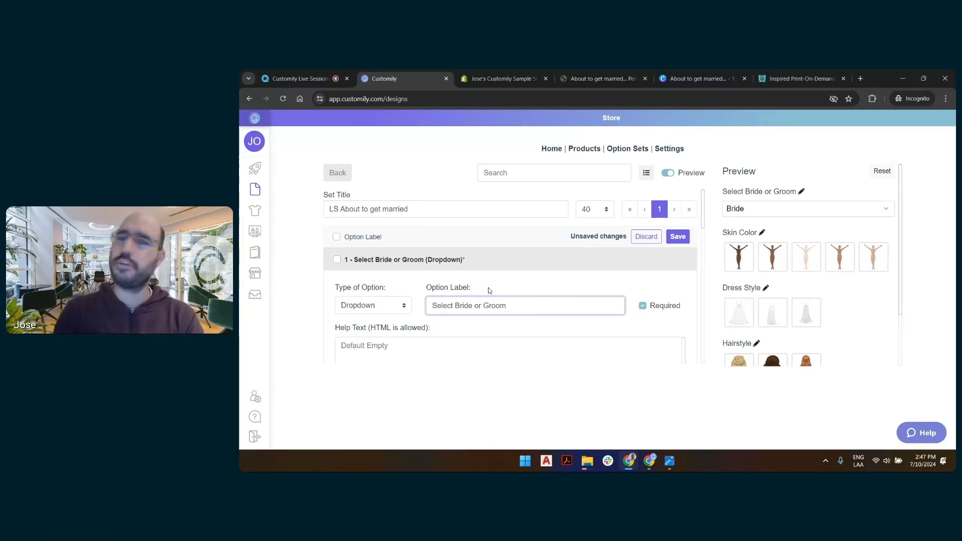
- Change the Select Bride or Groom option's type to Swatch and open its Bride value at the swatch image settings
{"action": "left_click", "coordinate": [383, 305]}
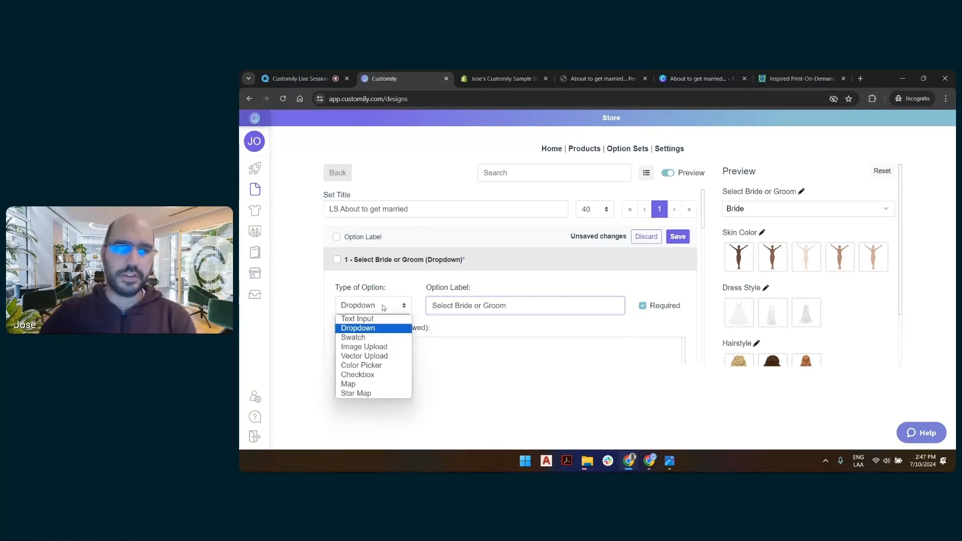
{"action": "left_click", "coordinate": [377, 338]}
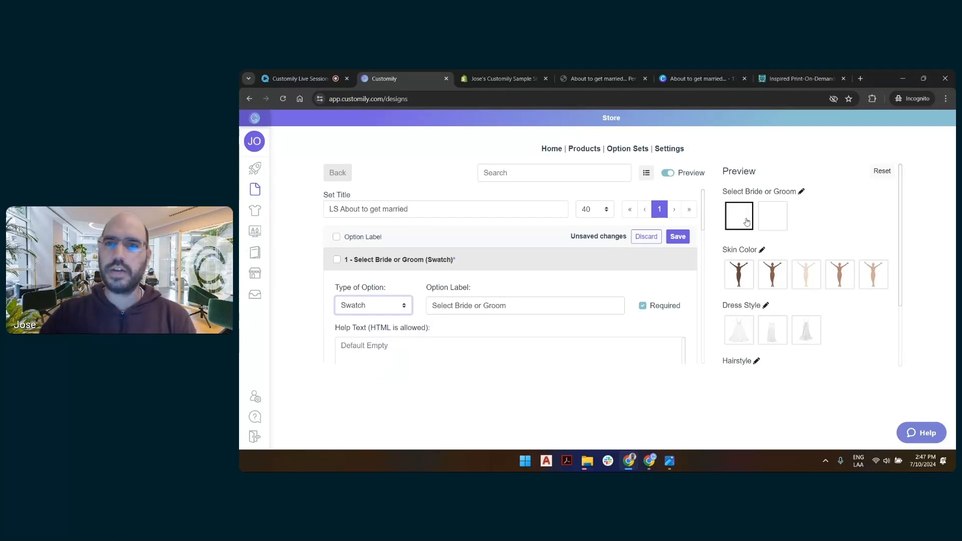
{"action": "scroll", "coordinate": [521, 285], "scroll_direction": "down", "scroll_amount": 5}
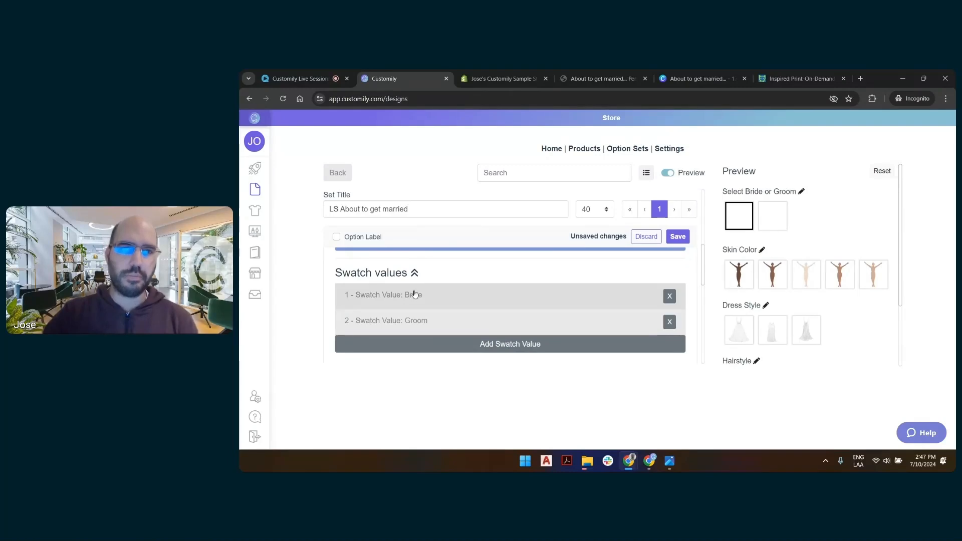
{"action": "scroll", "coordinate": [407, 290], "scroll_direction": "up", "scroll_amount": 2}
{"action": "scroll", "coordinate": [381, 291], "scroll_direction": "down", "scroll_amount": 2}
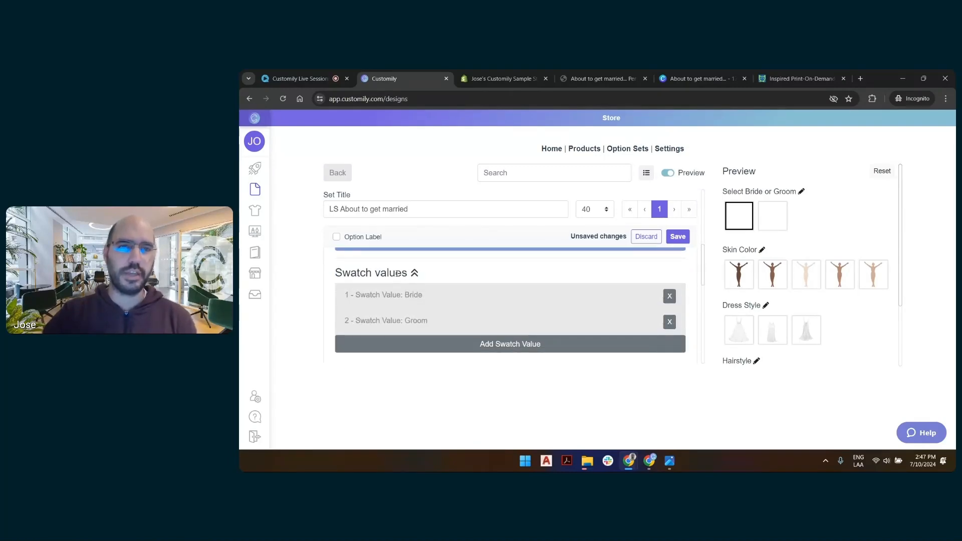
{"action": "left_click", "coordinate": [414, 297]}
{"action": "scroll", "coordinate": [464, 291], "scroll_direction": "down", "scroll_amount": 1}
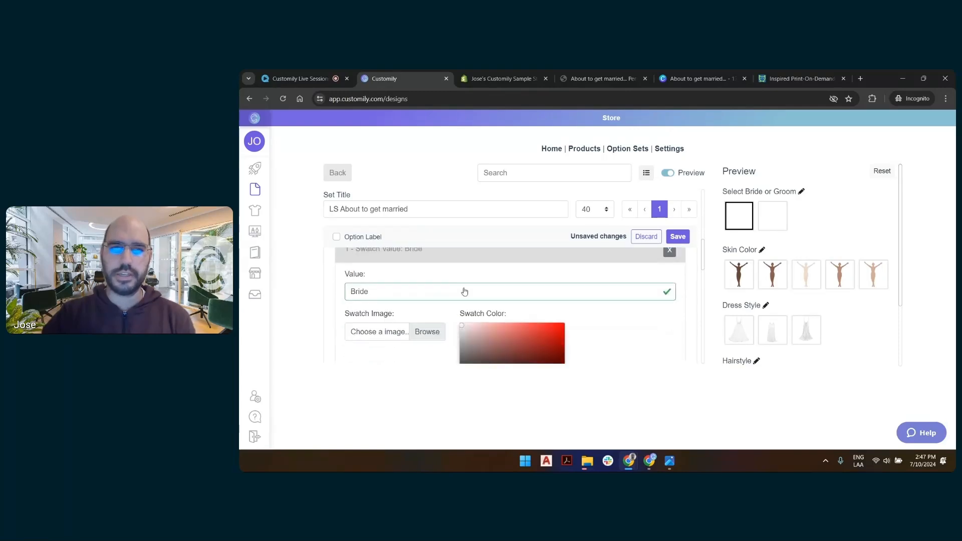
{"action": "scroll", "coordinate": [464, 291], "scroll_direction": "down", "scroll_amount": 1}
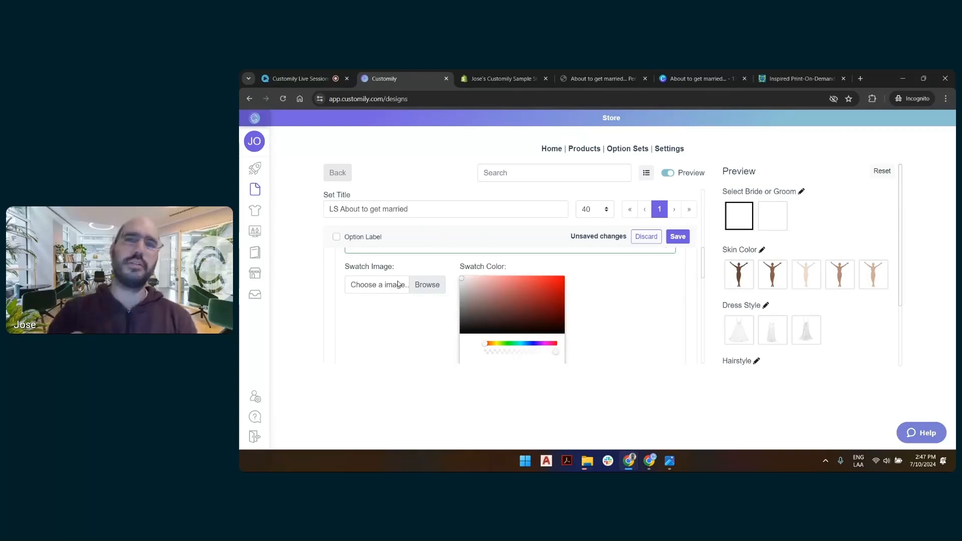
- Switch to the About to get married design in Canva and review its Bride and Groom pages
{"action": "left_click", "coordinate": [699, 78]}
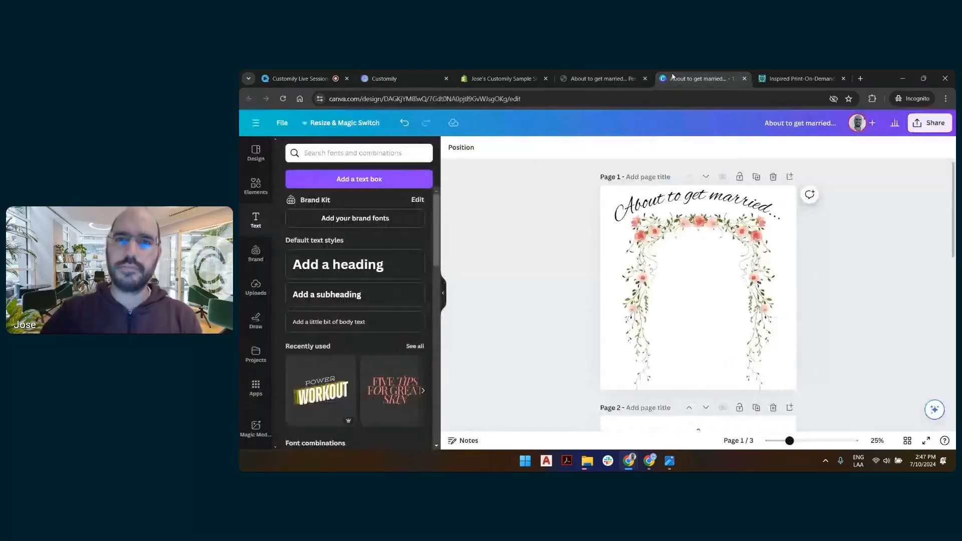
{"action": "scroll", "coordinate": [713, 245], "scroll_direction": "down", "scroll_amount": 1}
{"action": "scroll", "coordinate": [713, 246], "scroll_direction": "down", "scroll_amount": 4}
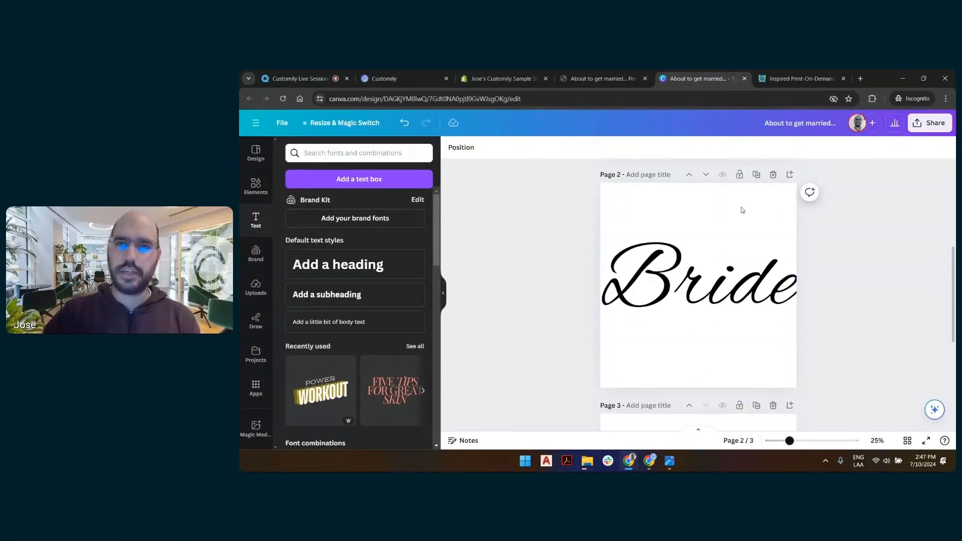
{"action": "scroll", "coordinate": [701, 283], "scroll_direction": "down", "scroll_amount": 1}
{"action": "scroll", "coordinate": [689, 285], "scroll_direction": "down", "scroll_amount": 4}
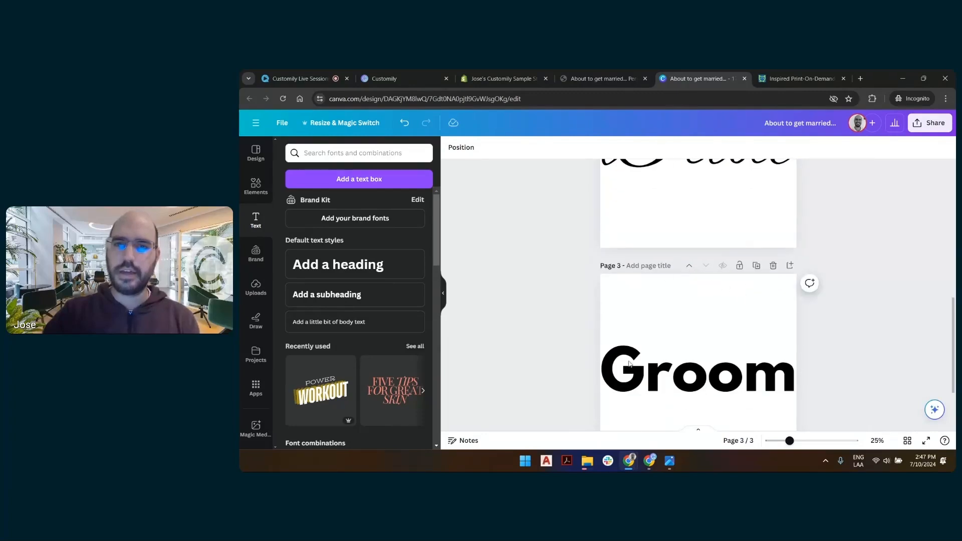
{"action": "scroll", "coordinate": [801, 325], "scroll_direction": "down", "scroll_amount": 1}
{"action": "scroll", "coordinate": [800, 325], "scroll_direction": "up", "scroll_amount": 2}
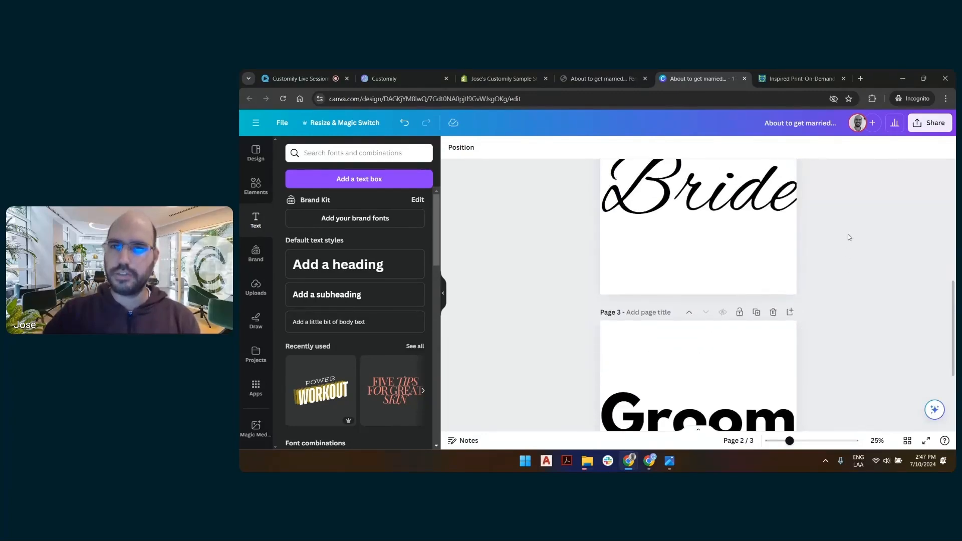
- Download only page 2, the Bride lettering, as a PNG with pages 1 and 3 excluded
{"action": "left_click", "coordinate": [924, 126]}
{"action": "left_click", "coordinate": [892, 356]}
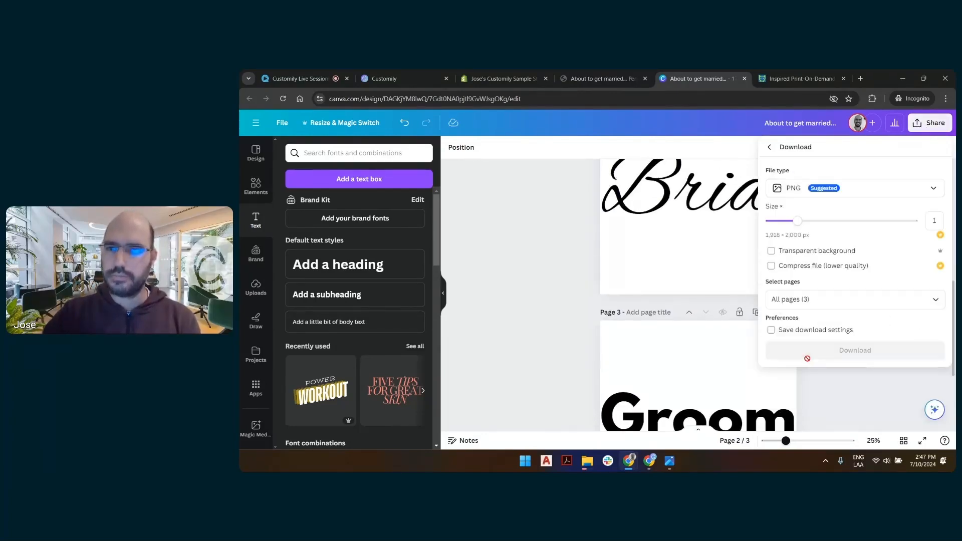
{"action": "left_click", "coordinate": [853, 299]}
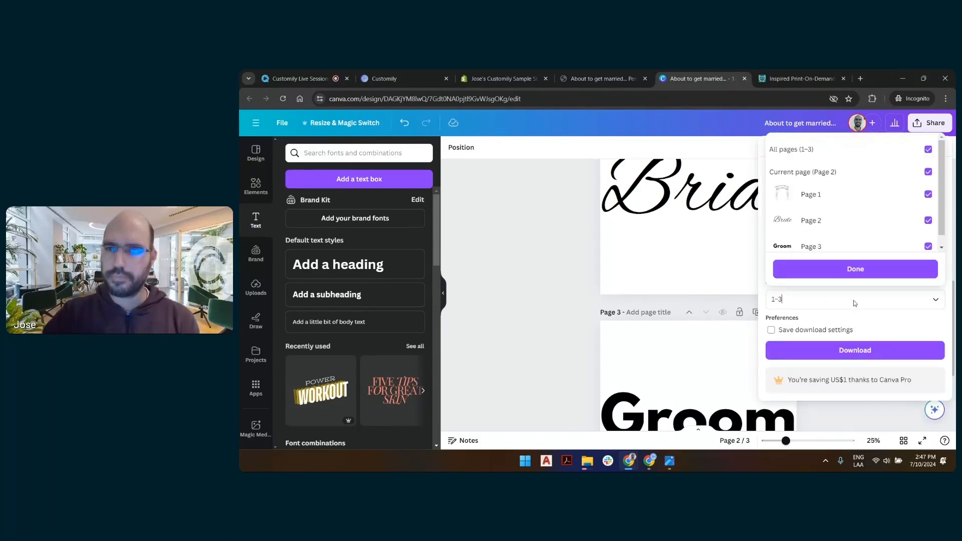
{"action": "left_click", "coordinate": [805, 224]}
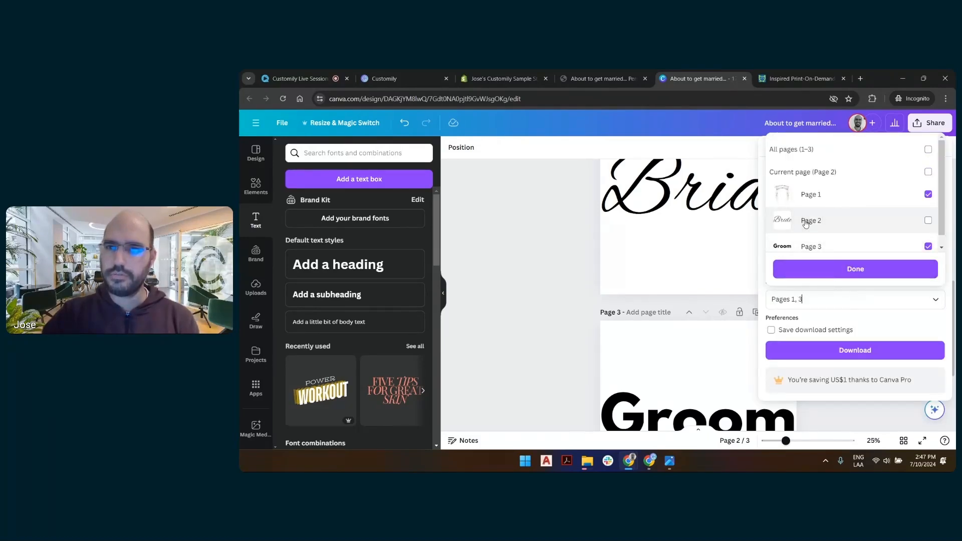
{"action": "left_click", "coordinate": [812, 224]}
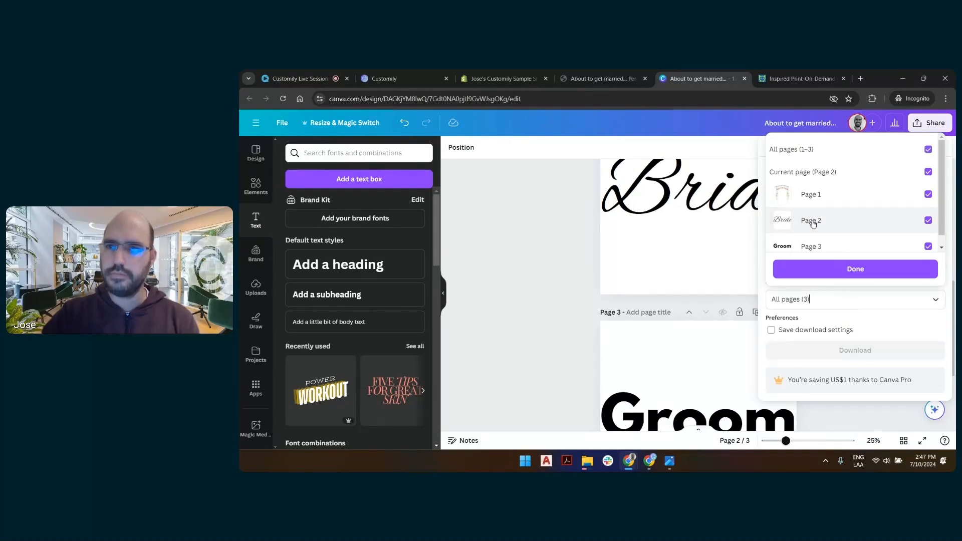
{"action": "left_click", "coordinate": [813, 224]}
{"action": "left_click", "coordinate": [928, 194]}
{"action": "left_click", "coordinate": [928, 220]}
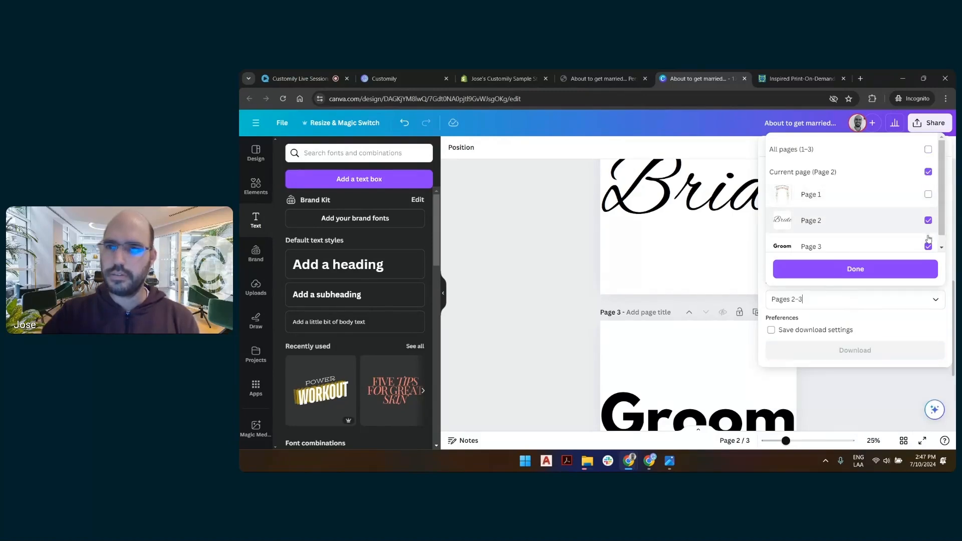
{"action": "left_click", "coordinate": [928, 246]}
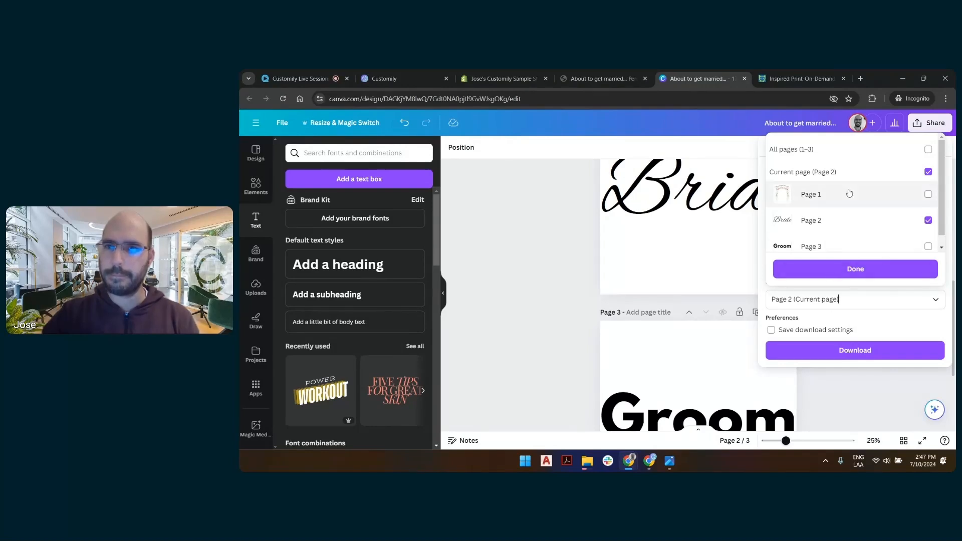
{"action": "left_click", "coordinate": [856, 270]}
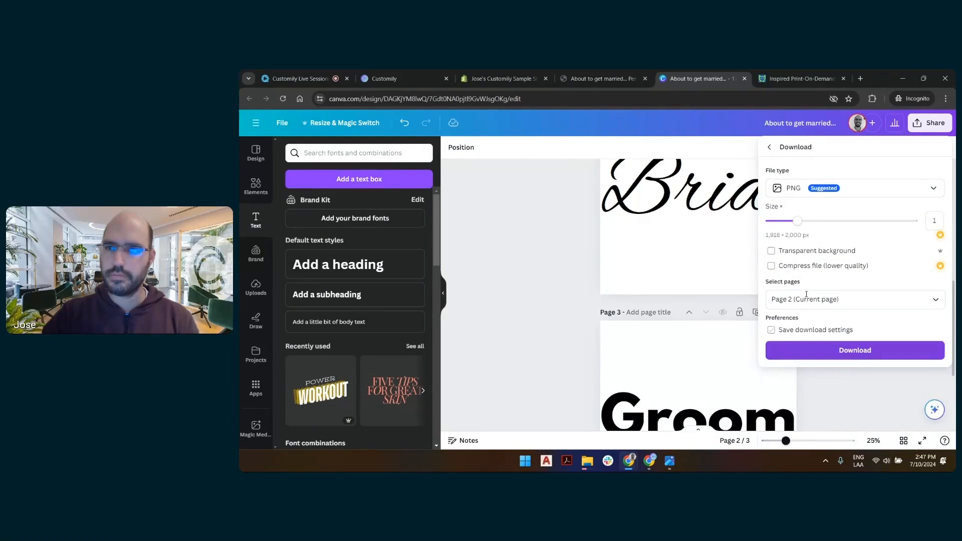
{"action": "left_click", "coordinate": [843, 350]}
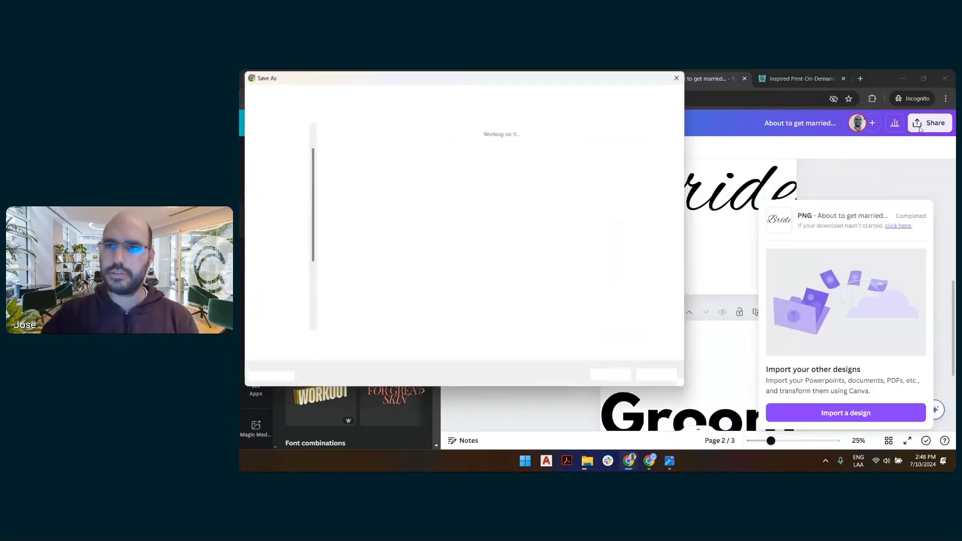
- Save the Bride lettering download as bride in the desktop's Call Assets > LIVE SESSIONS > 7-10 folder
{"action": "left_click", "coordinate": [284, 201]}
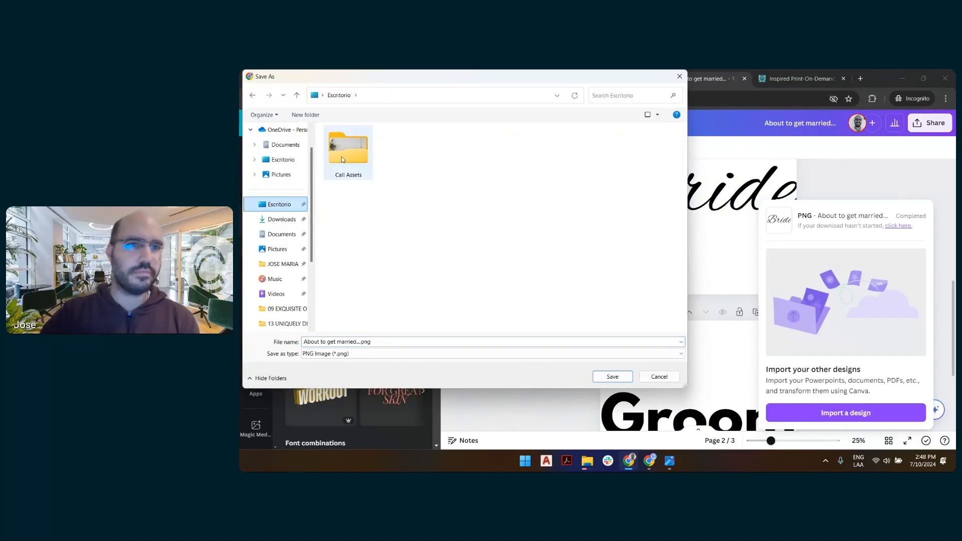
{"action": "double_click", "coordinate": [343, 155]}
{"action": "double_click", "coordinate": [343, 155]}
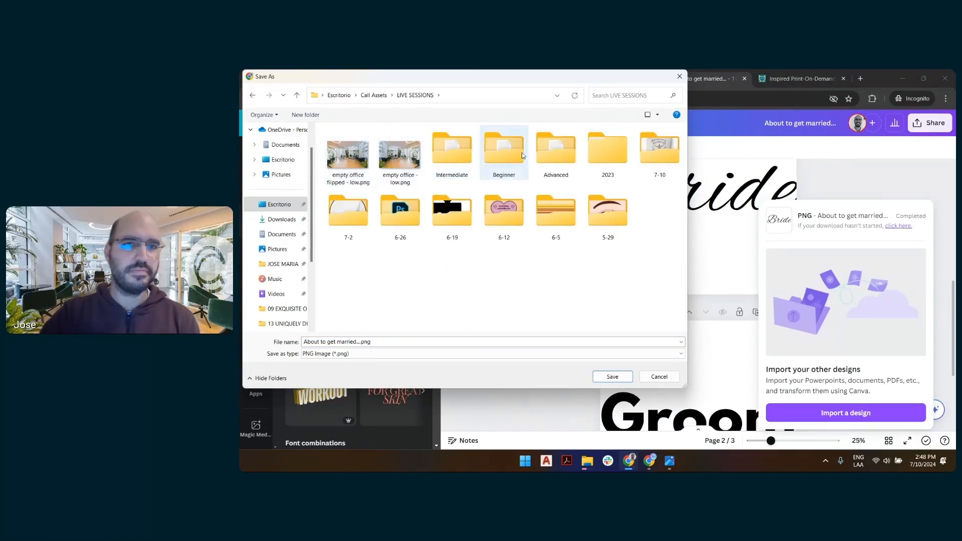
{"action": "double_click", "coordinate": [660, 152]}
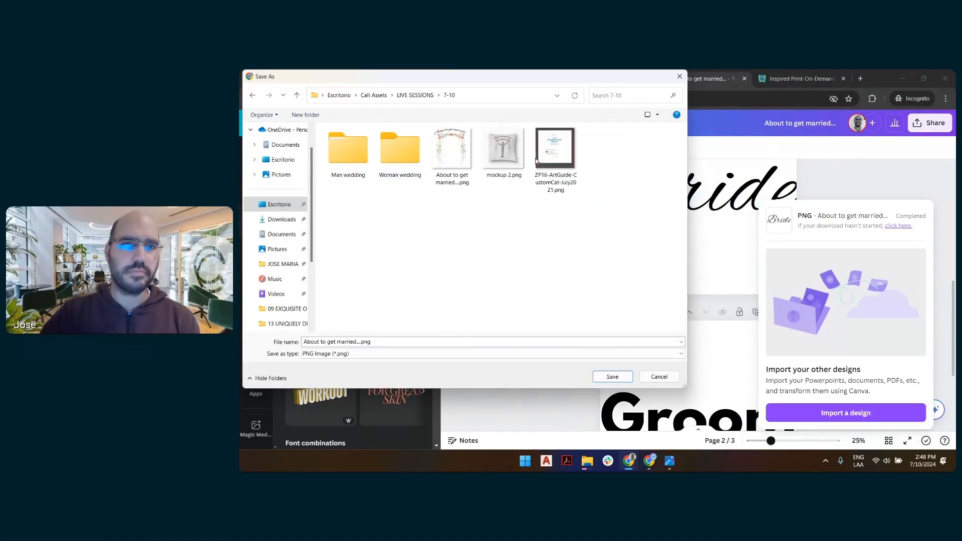
{"action": "left_click", "coordinate": [612, 376]}
{"action": "left_click", "coordinate": [662, 267]}
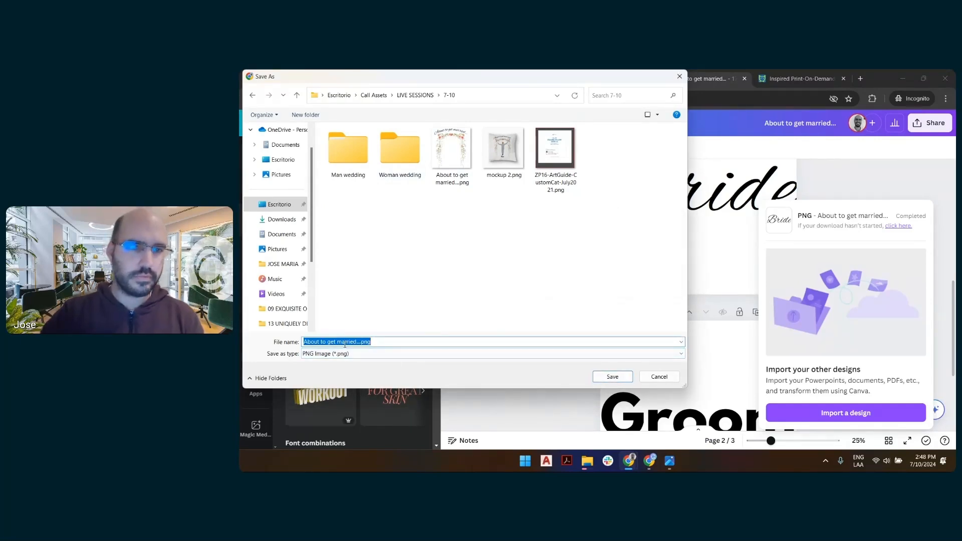
{"action": "type", "text": "bri"}
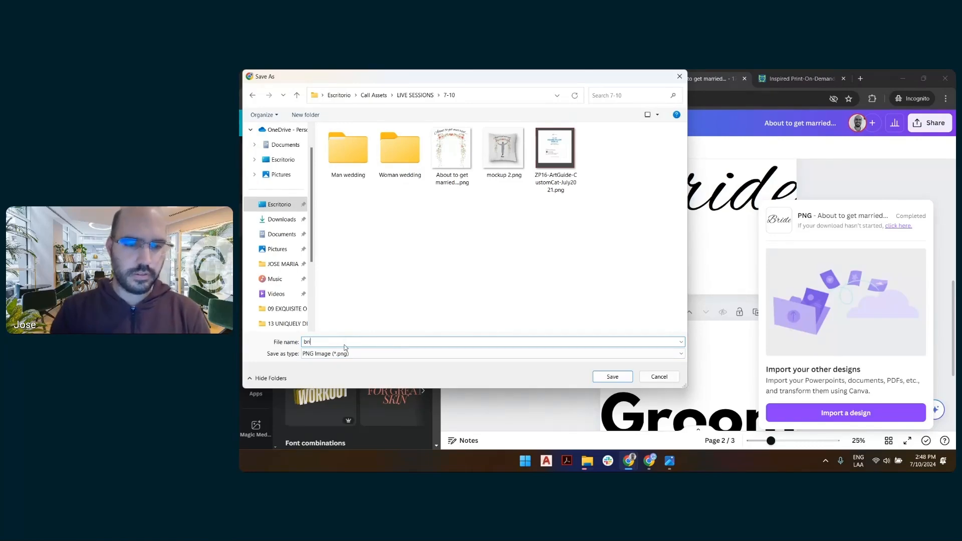
{"action": "type", "text": "de"}
{"action": "key", "text": "Return"}
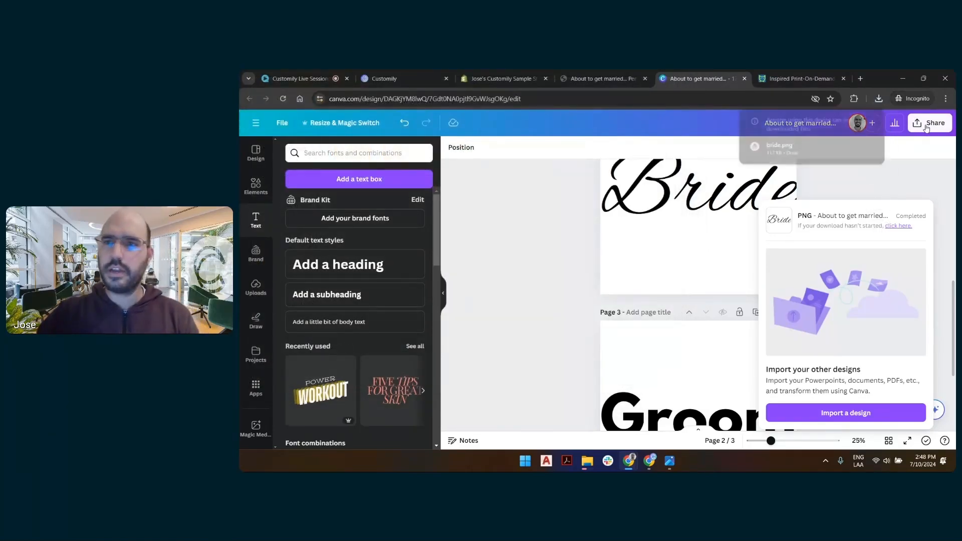
- Download only page 3, the Groom lettering, with pages 1 and 2 excluded, and save it as groom in the 7-10 folder
{"action": "left_click", "coordinate": [926, 126]}
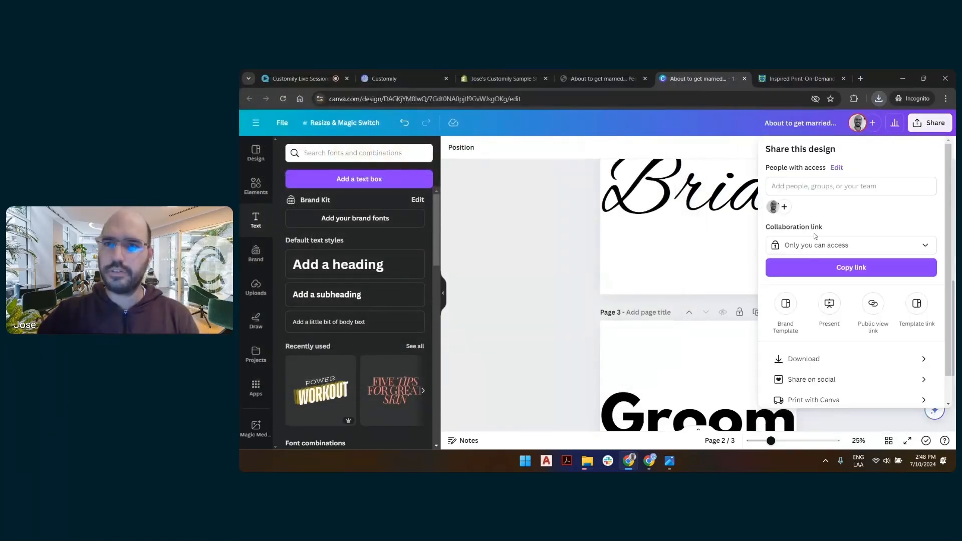
{"action": "left_click", "coordinate": [828, 360]}
{"action": "left_click", "coordinate": [897, 299]}
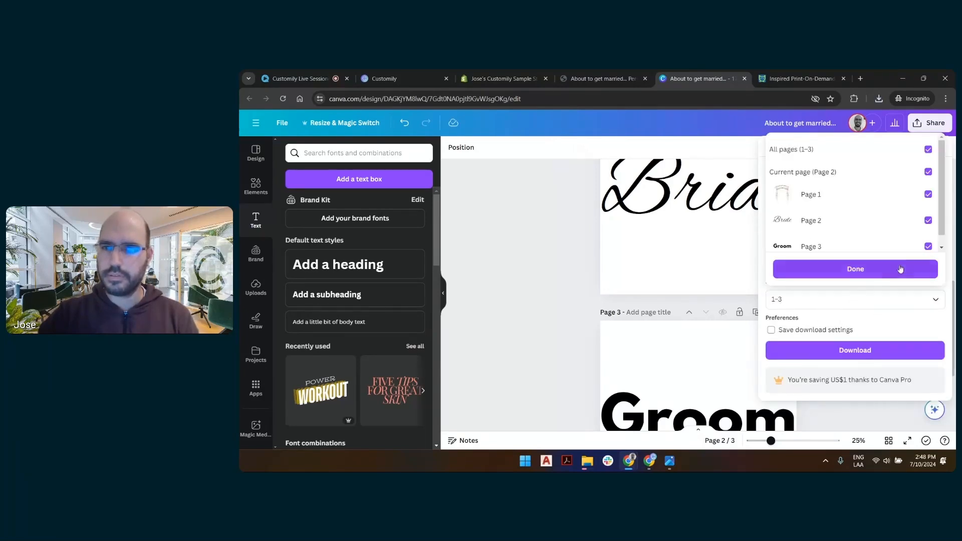
{"action": "left_click", "coordinate": [928, 221]}
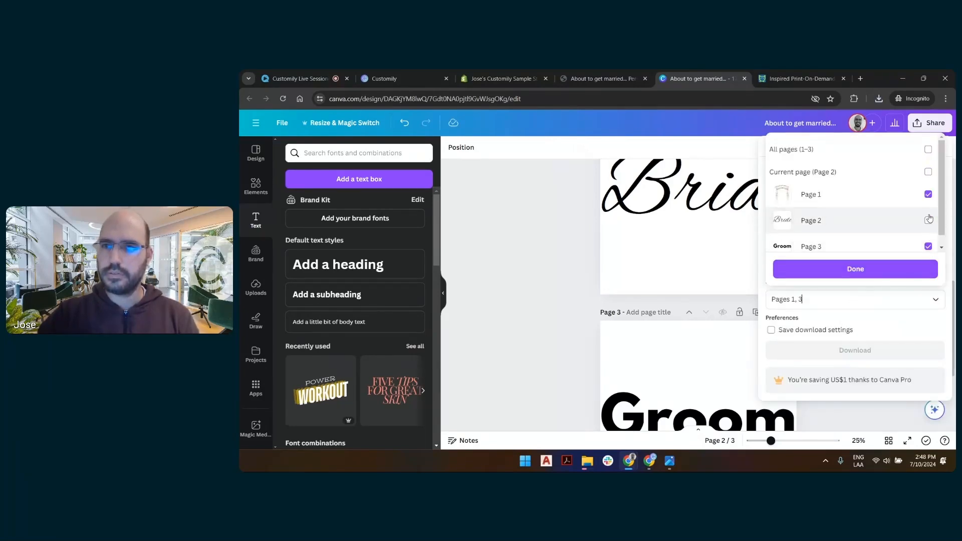
{"action": "left_click", "coordinate": [928, 194]}
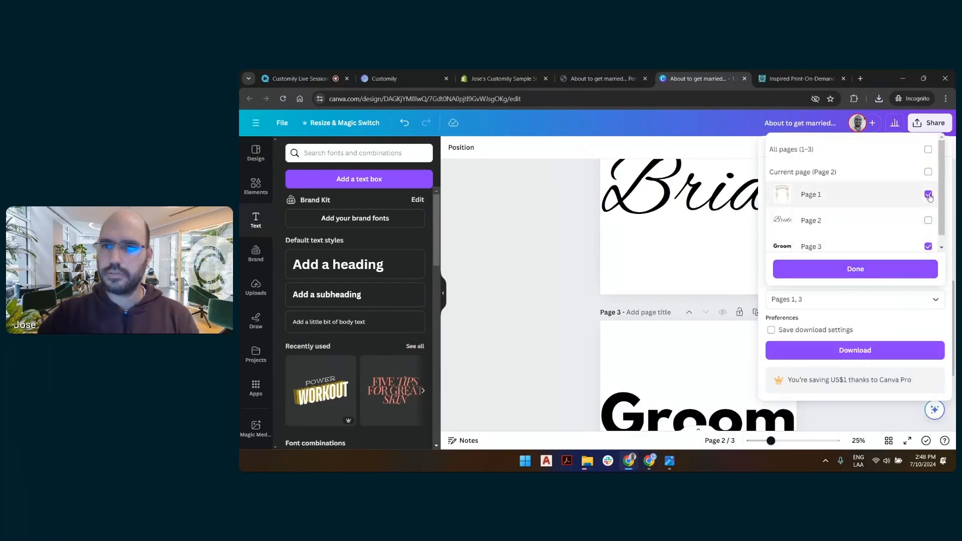
{"action": "left_click", "coordinate": [864, 271]}
{"action": "left_click", "coordinate": [865, 350]}
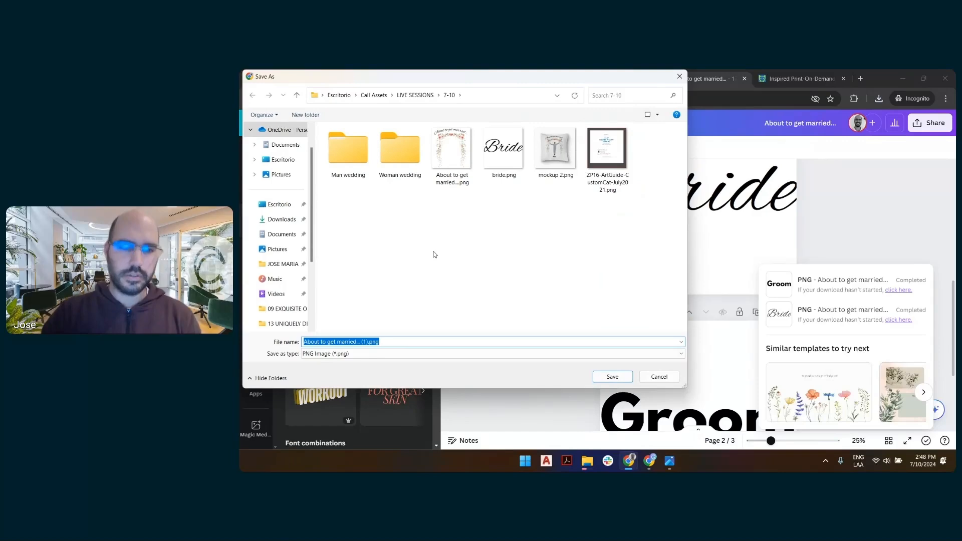
{"action": "type", "text": "groom"}
{"action": "key", "text": "Return"}
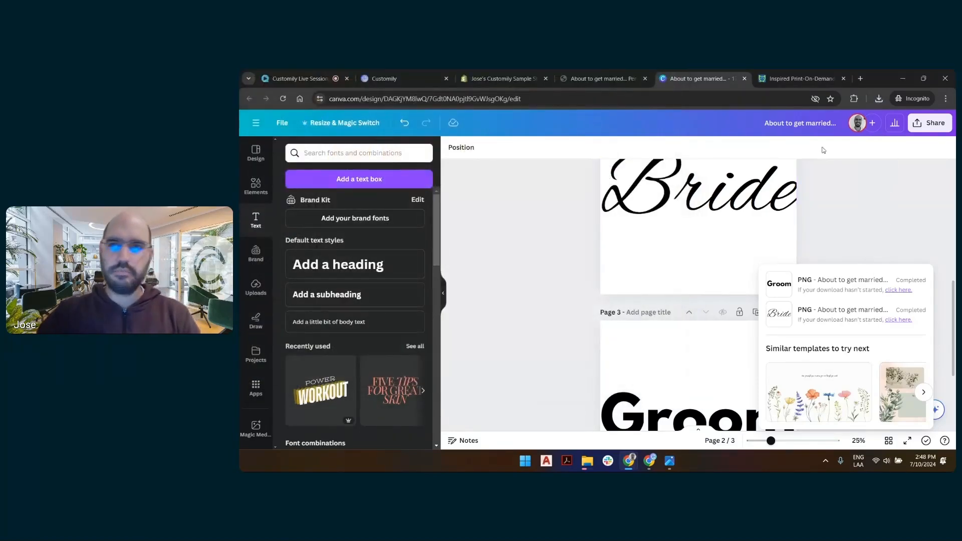
- Switch back to Customily and upload the Bride lettering as the Bride value's swatch image
{"action": "left_click", "coordinate": [419, 75]}
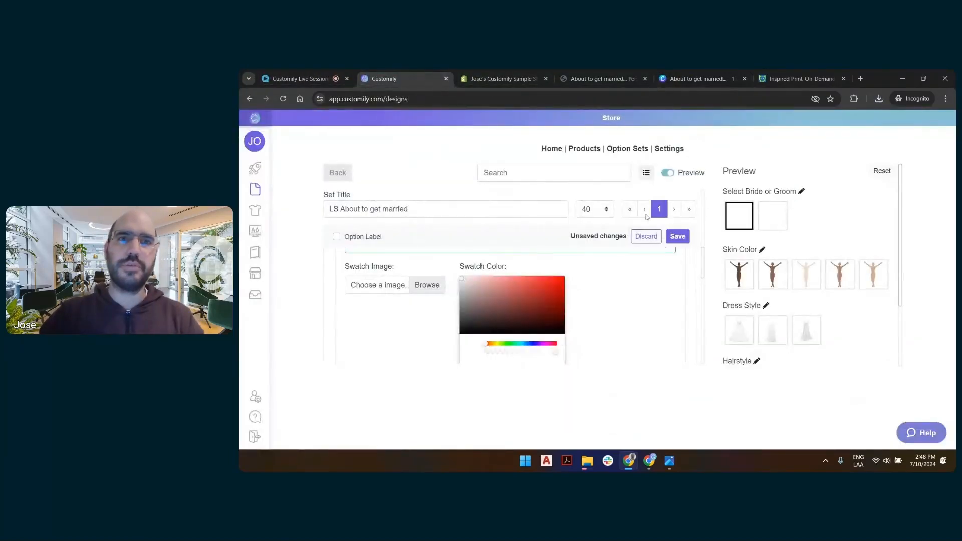
{"action": "left_click", "coordinate": [429, 285]}
{"action": "double_click", "coordinate": [553, 148]}
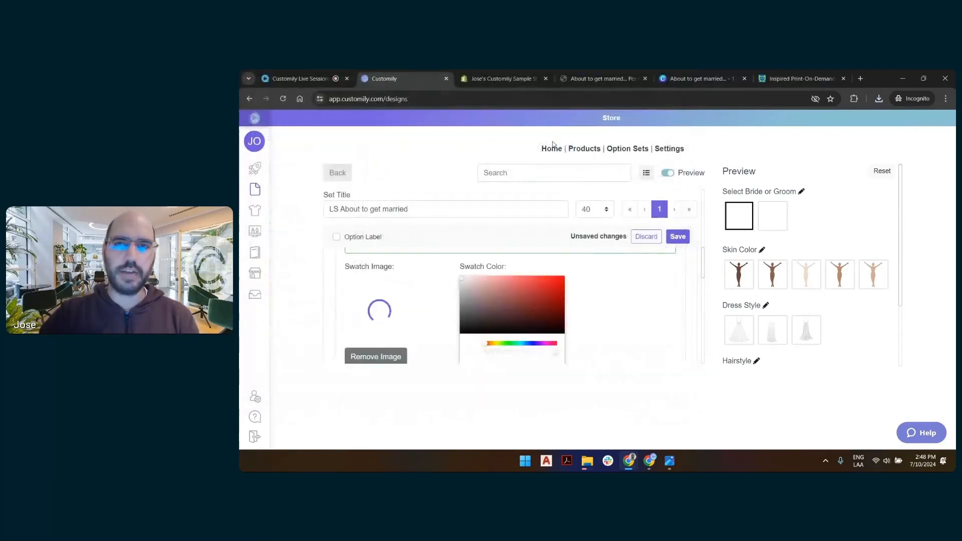
- Open the Groom swatch value and upload the Groom lettering as its swatch image
{"action": "scroll", "coordinate": [409, 335], "scroll_direction": "down", "scroll_amount": 5}
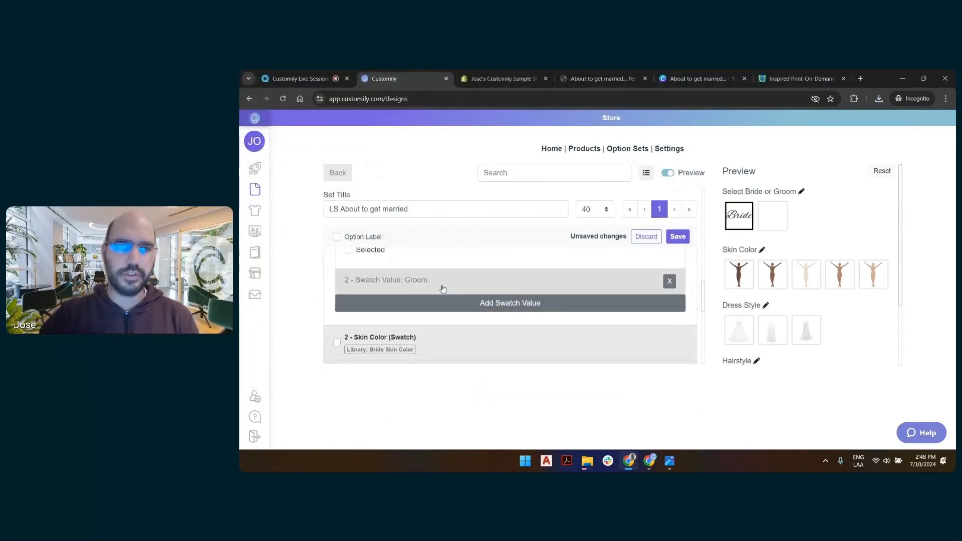
{"action": "left_click", "coordinate": [415, 283]}
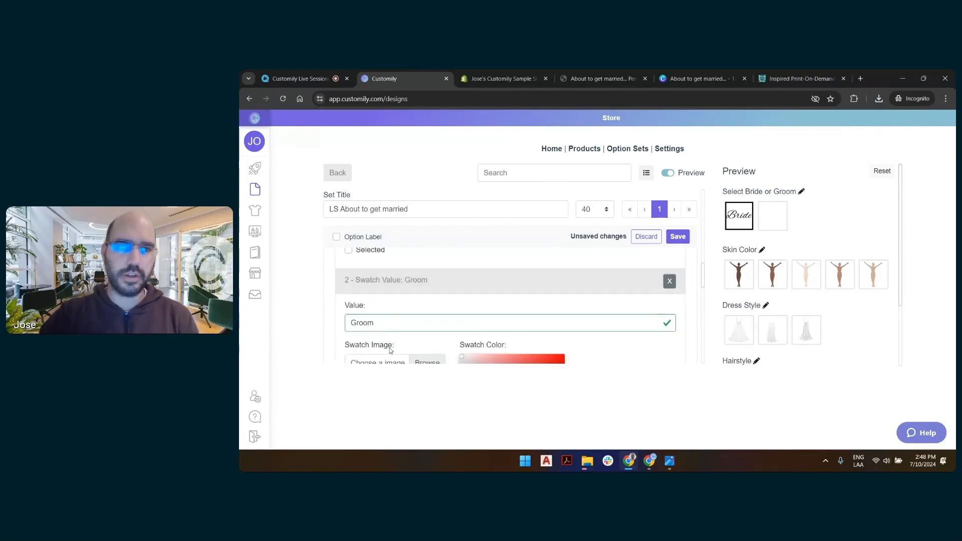
{"action": "scroll", "coordinate": [425, 311], "scroll_direction": "down", "scroll_amount": 1}
{"action": "left_click", "coordinate": [427, 316]}
{"action": "double_click", "coordinate": [605, 147]}
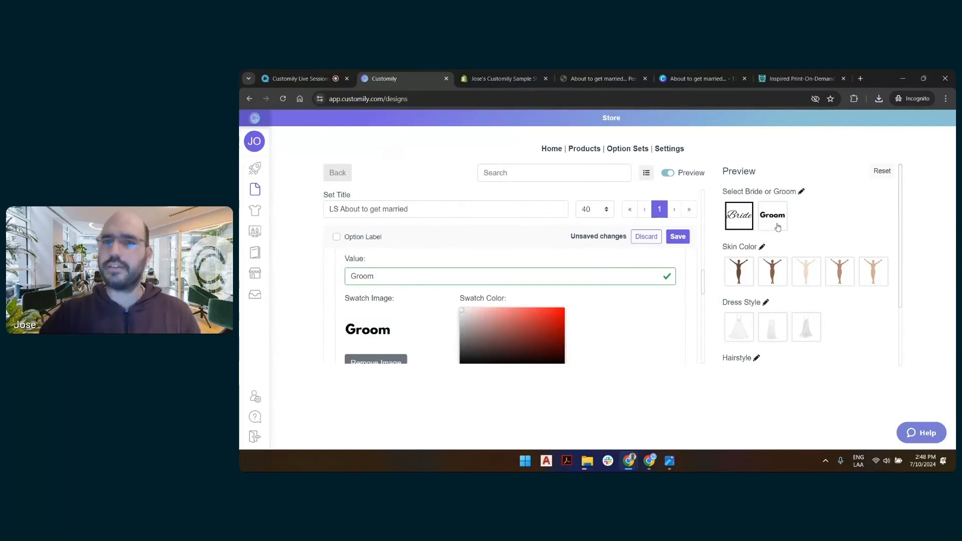
- Set the swatch color of the Black value in the bride's Skin Color option to dark brown #54422A
{"action": "scroll", "coordinate": [627, 301], "scroll_direction": "down", "scroll_amount": 5}
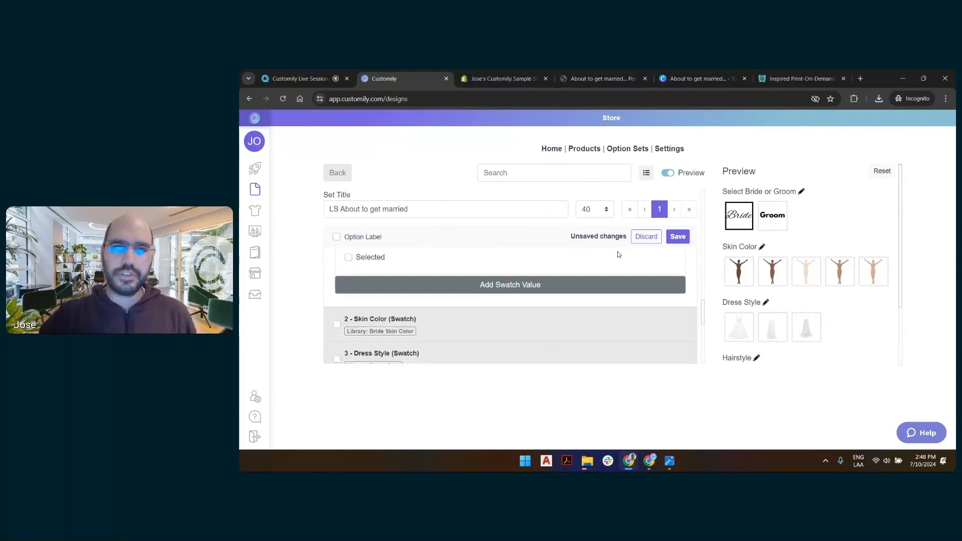
{"action": "left_click", "coordinate": [469, 299]}
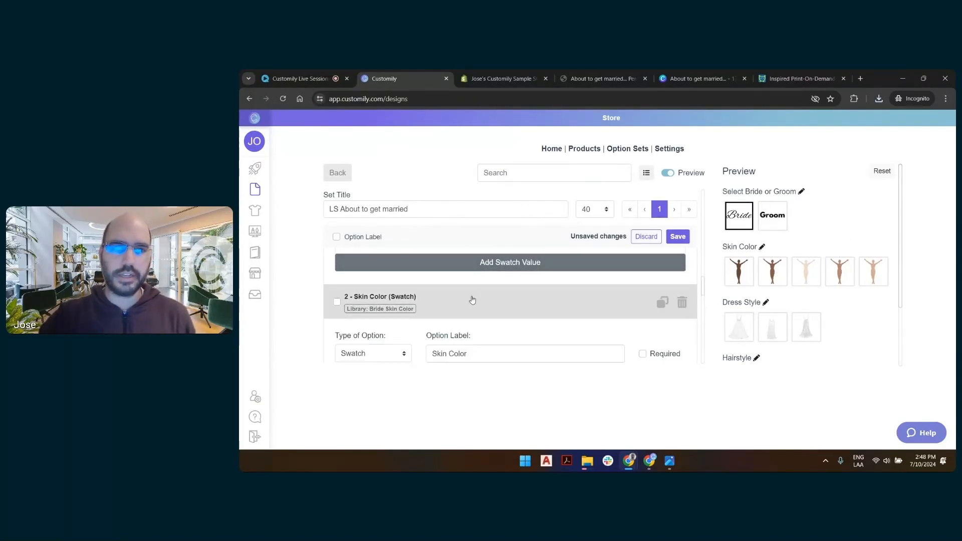
{"action": "scroll", "coordinate": [461, 297], "scroll_direction": "down", "scroll_amount": 1}
{"action": "scroll", "coordinate": [460, 301], "scroll_direction": "down", "scroll_amount": 6}
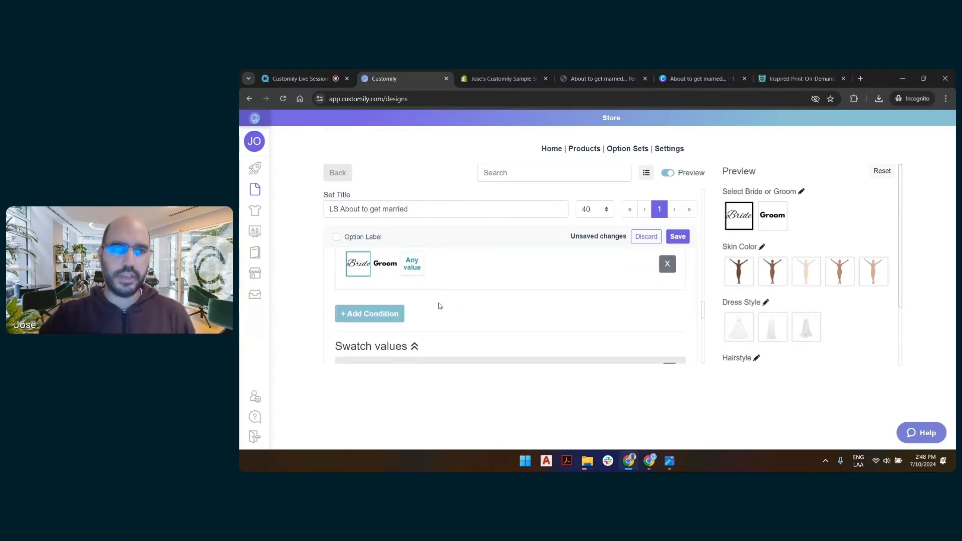
{"action": "scroll", "coordinate": [439, 305], "scroll_direction": "down", "scroll_amount": 1}
{"action": "scroll", "coordinate": [423, 302], "scroll_direction": "down", "scroll_amount": 1}
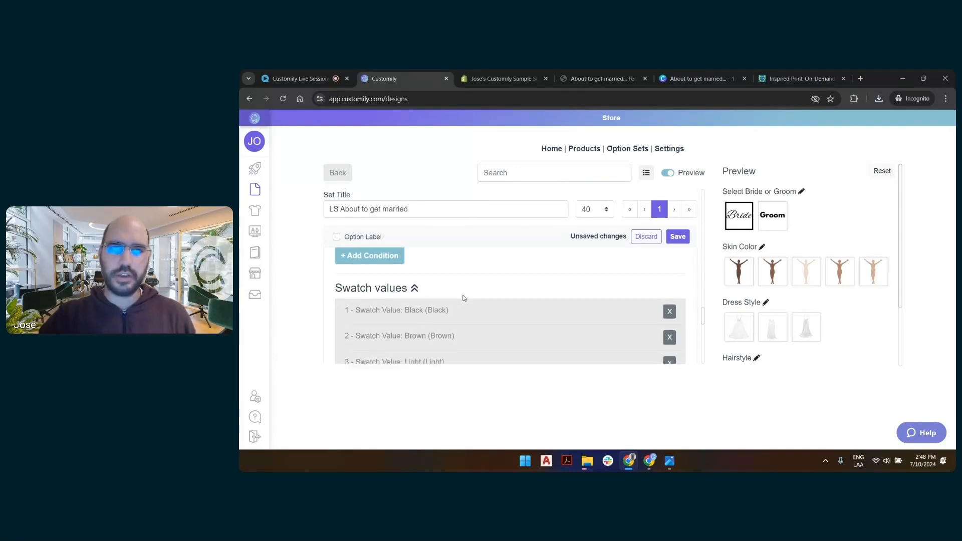
{"action": "left_click", "coordinate": [480, 281]}
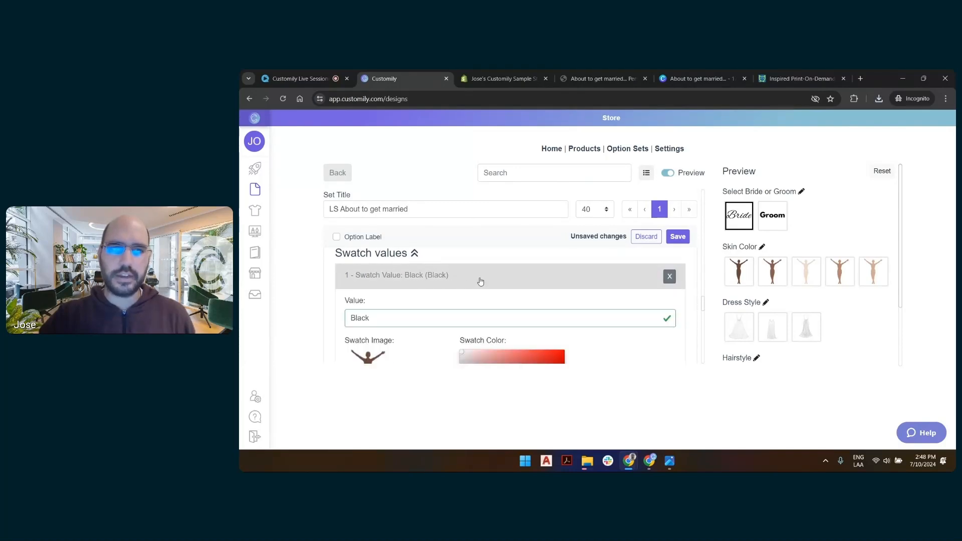
{"action": "scroll", "coordinate": [426, 283], "scroll_direction": "down", "scroll_amount": 2}
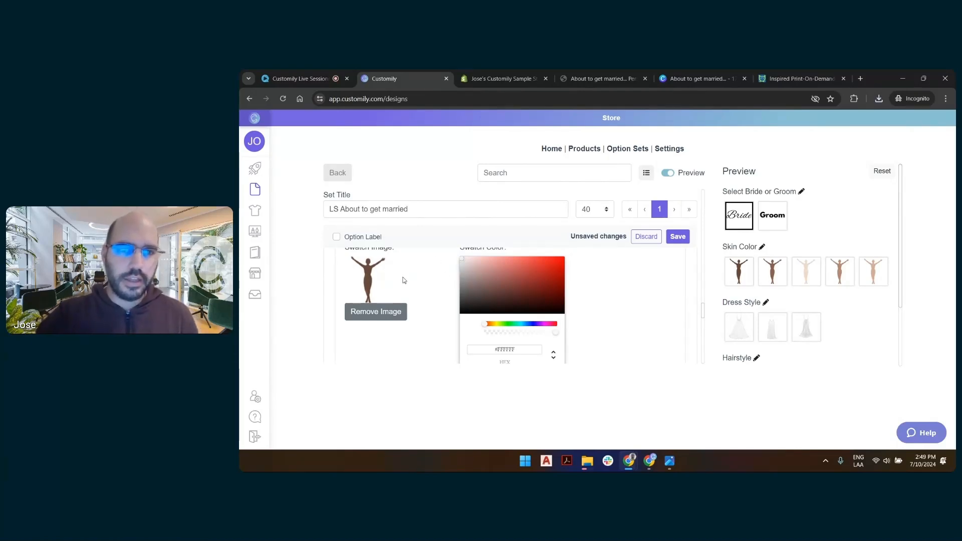
{"action": "left_click", "coordinate": [487, 275]}
{"action": "left_click", "coordinate": [493, 324]}
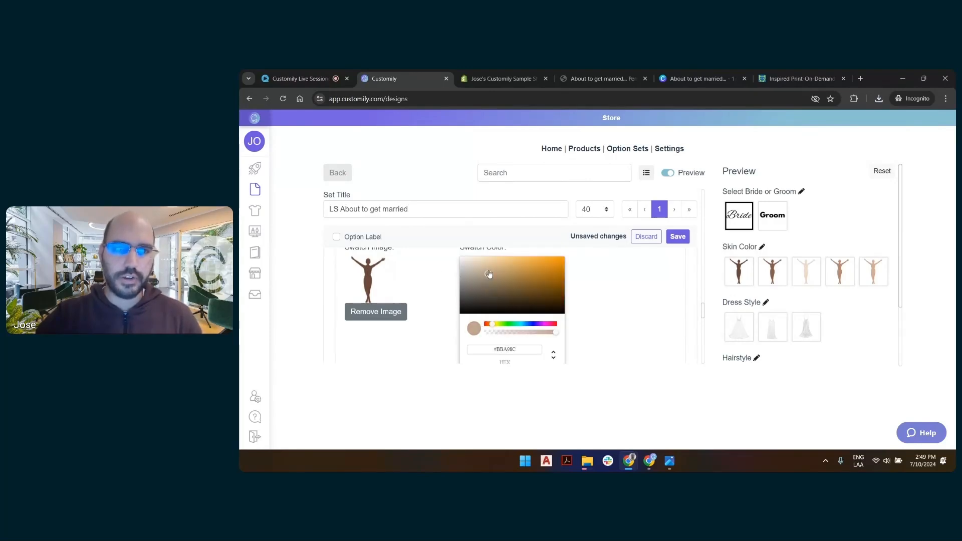
{"action": "left_click_drag", "start_coordinate": [488, 273], "coordinate": [488, 292]}
{"action": "left_click", "coordinate": [502, 298]}
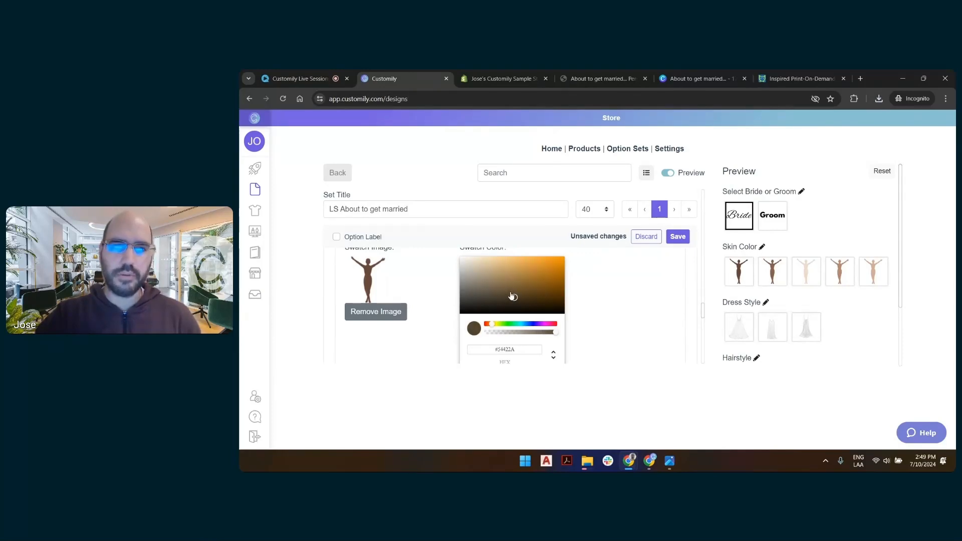
- Remove the Black skin color value's swatch image and check its color swatch in the preview
{"action": "left_click", "coordinate": [392, 313]}
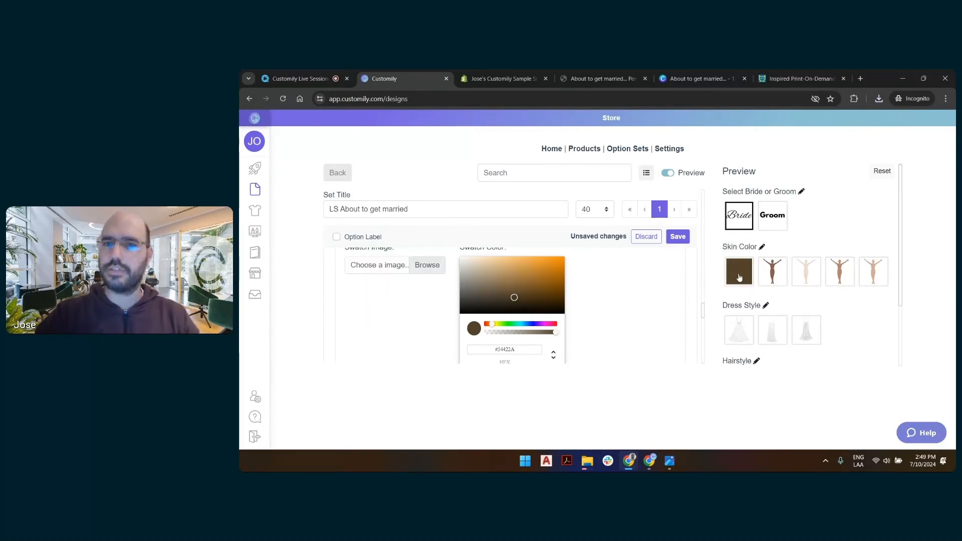
{"action": "scroll", "coordinate": [739, 277], "scroll_direction": "down", "scroll_amount": 2}
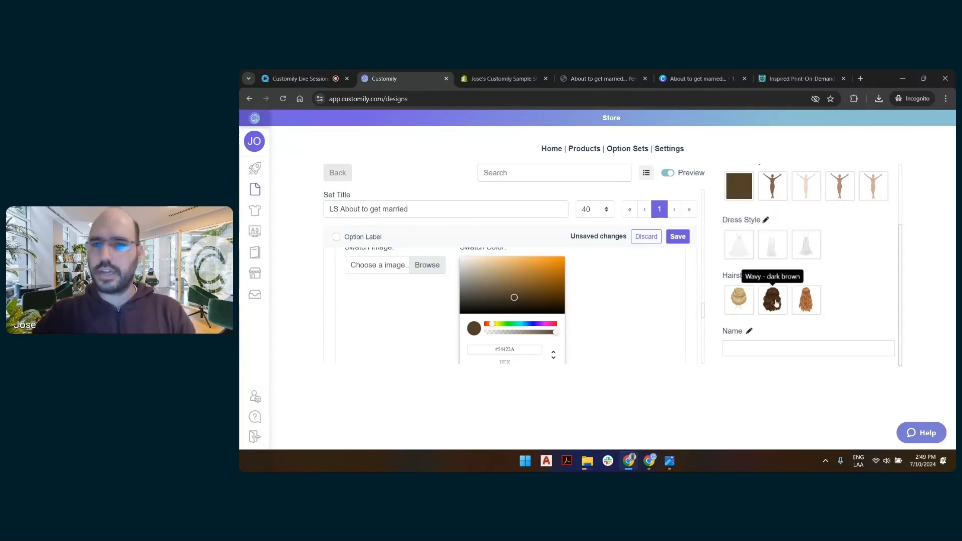
{"action": "scroll", "coordinate": [793, 275], "scroll_direction": "up", "scroll_amount": 2}
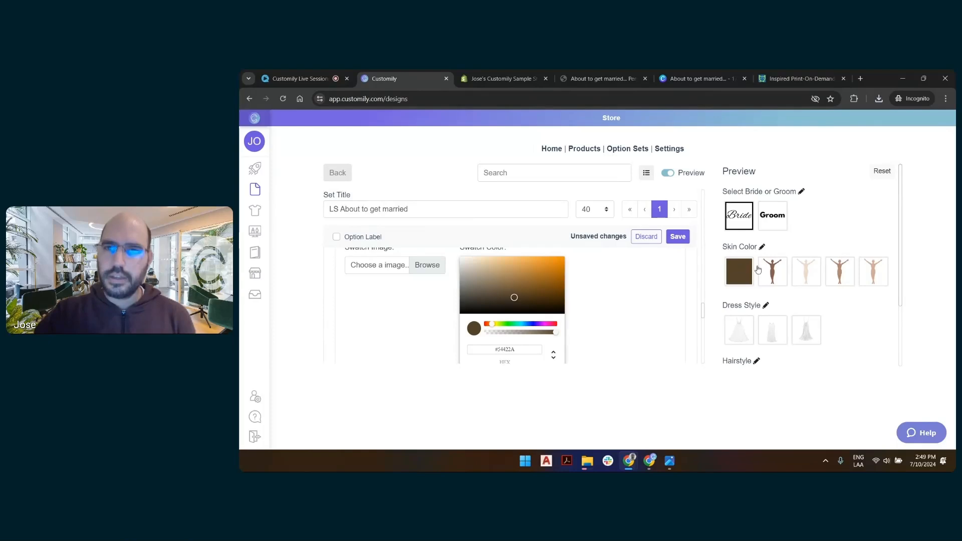
- Collapse the Select Bride or Groom and Skin Color options and review the remaining options down to Shoes Color
{"action": "scroll", "coordinate": [652, 274], "scroll_direction": "up", "scroll_amount": 18}
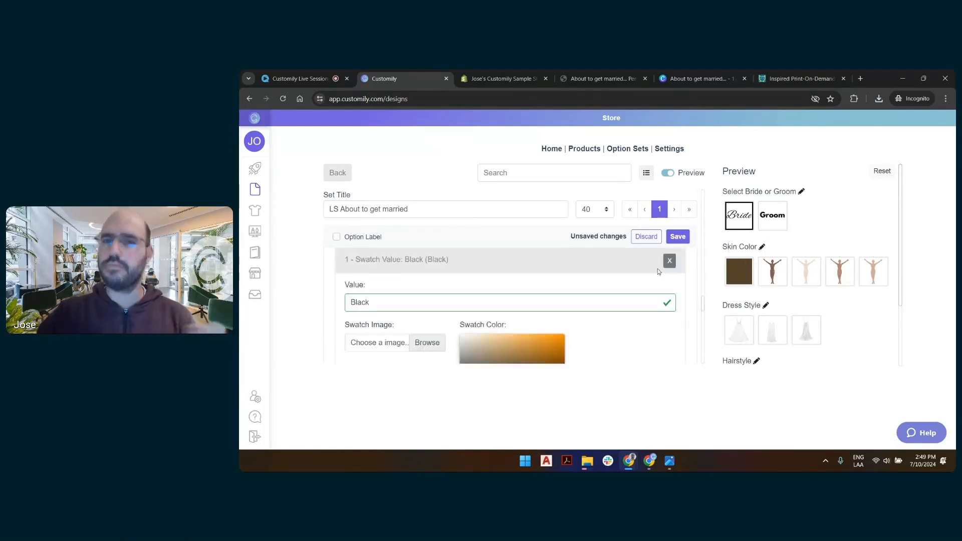
{"action": "scroll", "coordinate": [647, 221], "scroll_direction": "up", "scroll_amount": 5}
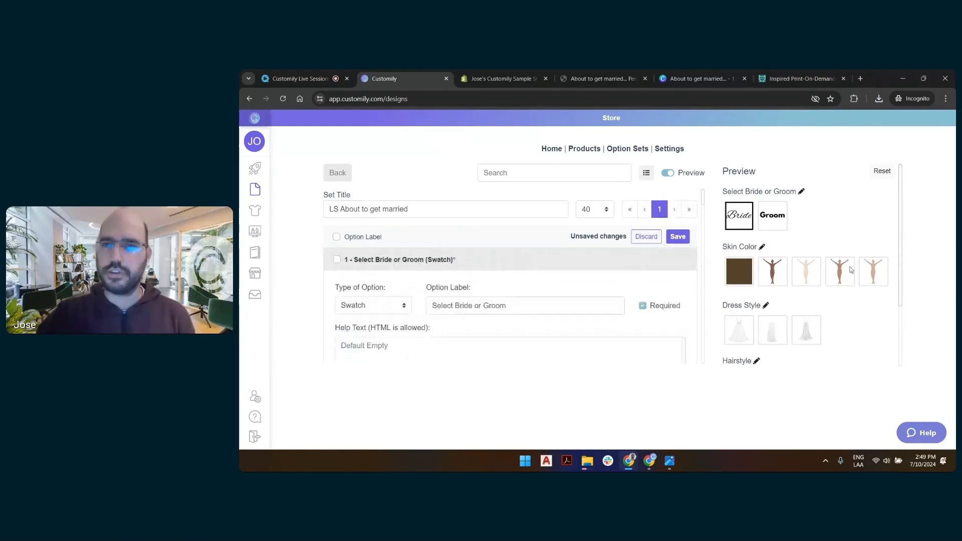
{"action": "left_click", "coordinate": [460, 263]}
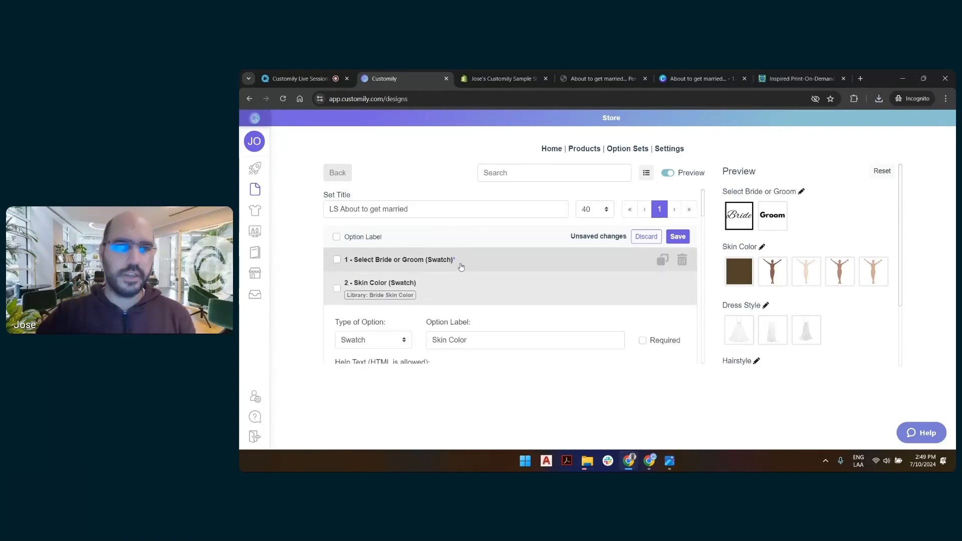
{"action": "scroll", "coordinate": [526, 300], "scroll_direction": "down", "scroll_amount": 2}
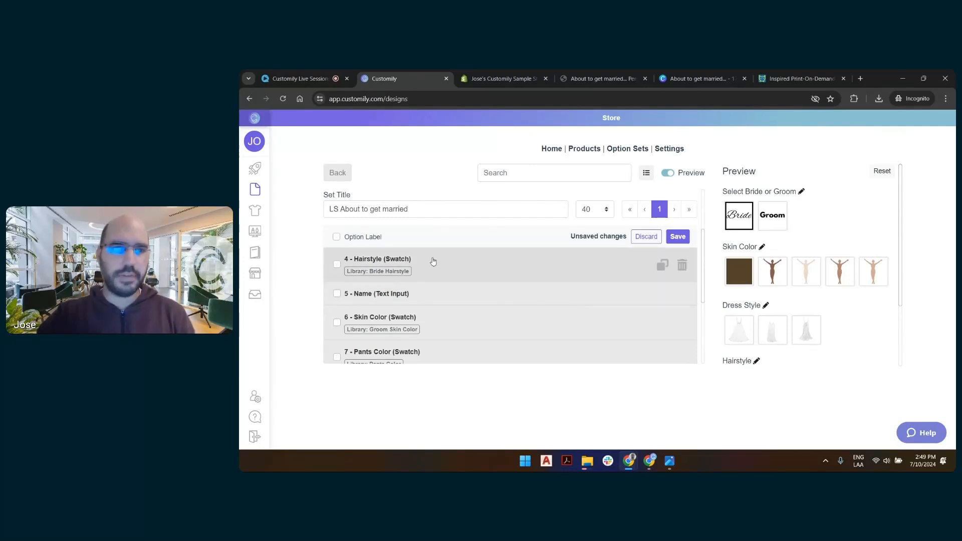
{"action": "scroll", "coordinate": [776, 311], "scroll_direction": "down", "scroll_amount": 2}
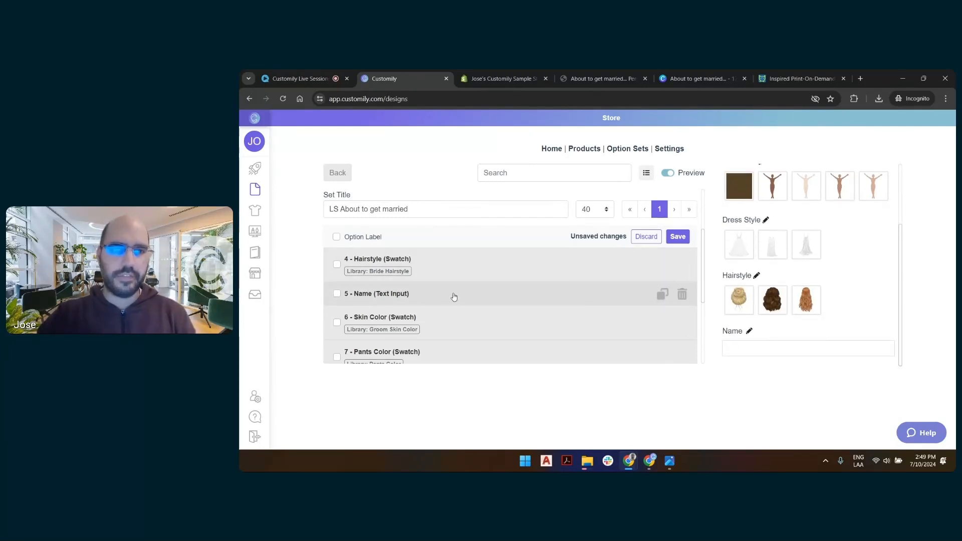
{"action": "scroll", "coordinate": [432, 310], "scroll_direction": "down", "scroll_amount": 1}
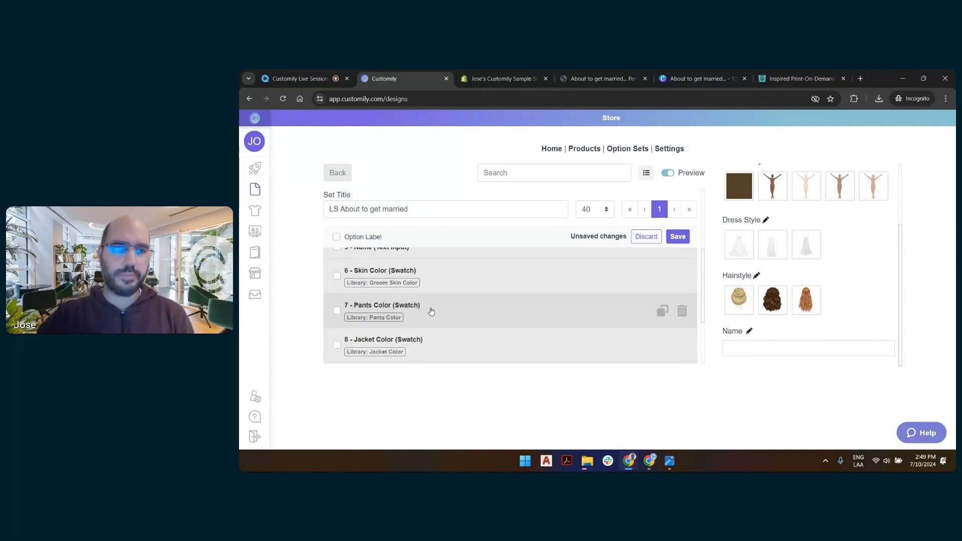
{"action": "scroll", "coordinate": [452, 330], "scroll_direction": "down", "scroll_amount": 3}
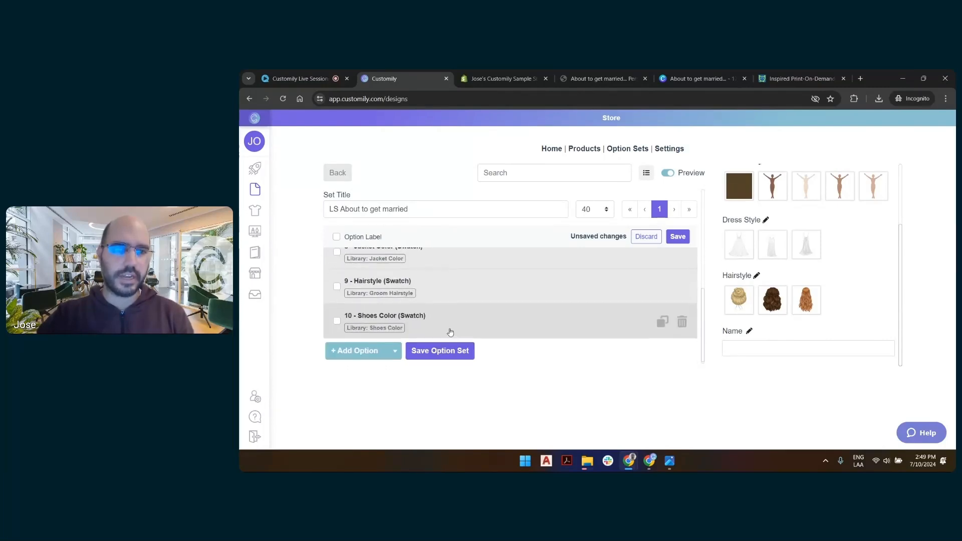
- Reduce the browser page zoom to 80%
{"action": "scroll", "coordinate": [457, 316], "scroll_direction": "up", "scroll_amount": 5}
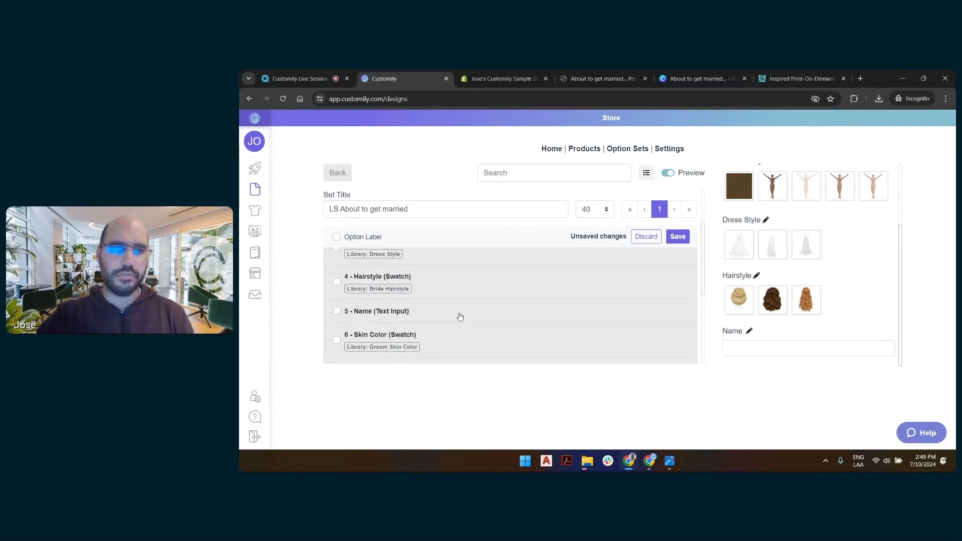
{"action": "scroll", "coordinate": [438, 292], "scroll_direction": "up", "scroll_amount": 2}
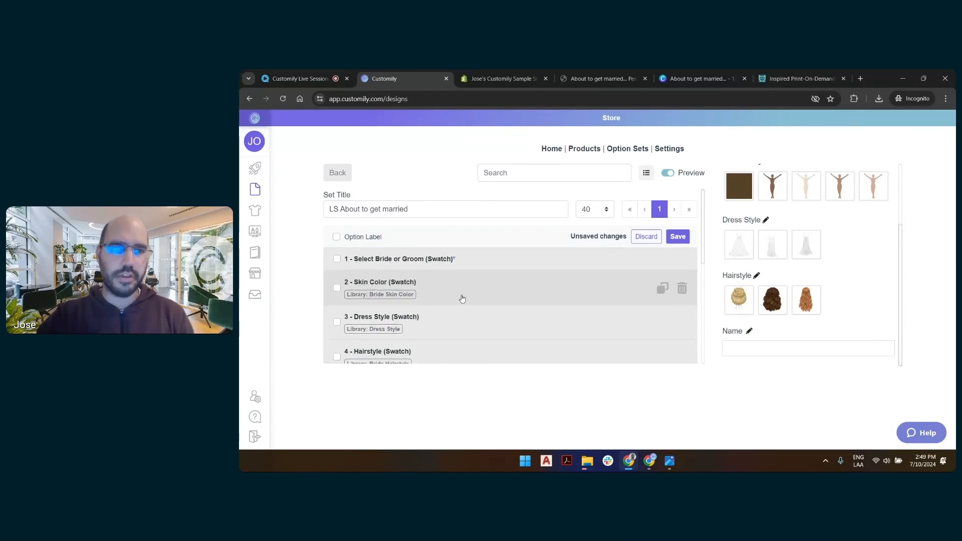
{"action": "scroll", "coordinate": [461, 299], "scroll_direction": "down", "scroll_amount": 3}
{"action": "left_click", "coordinate": [946, 99]}
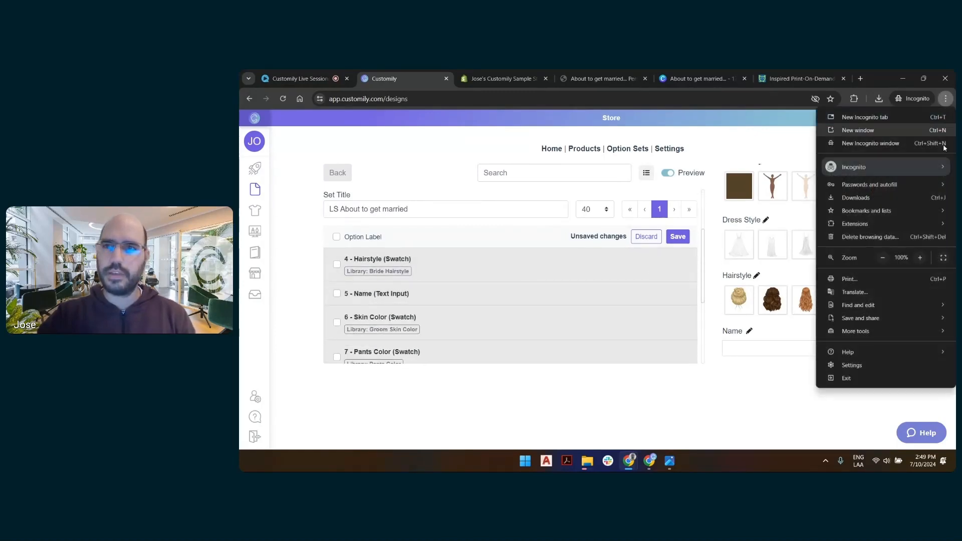
{"action": "left_click", "coordinate": [882, 257]}
{"action": "left_click", "coordinate": [882, 258]}
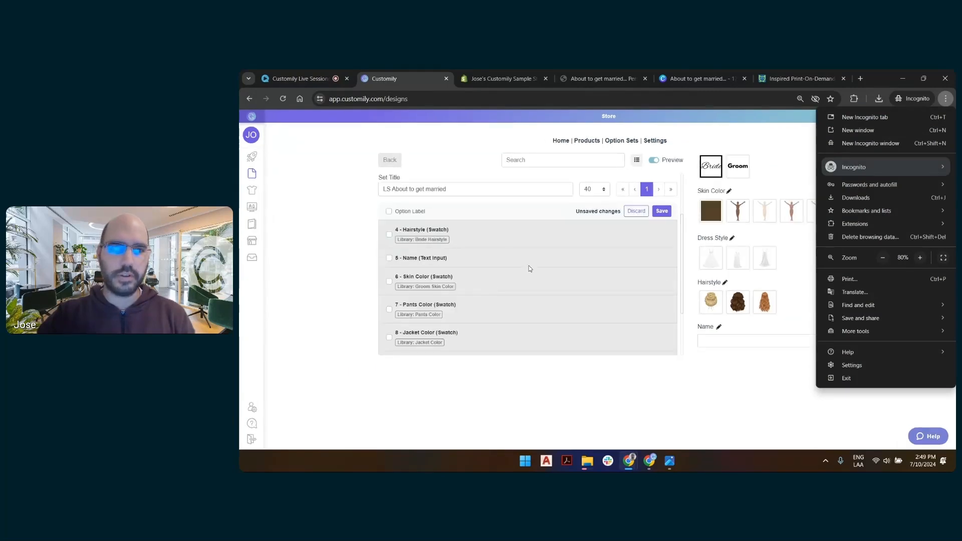
{"action": "left_click", "coordinate": [447, 262]}
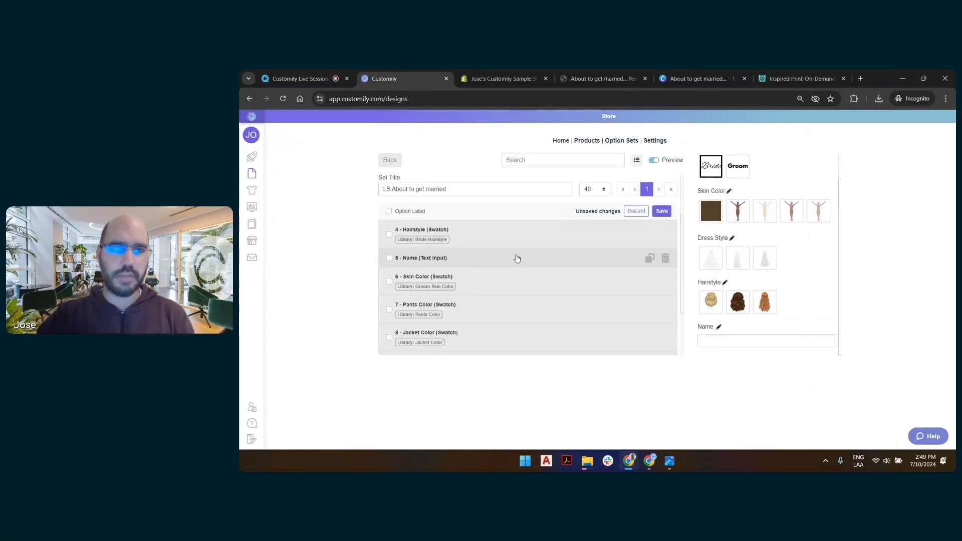
- Reorder the options so Name comes last, Jacket Color precedes Pants Color, and Shoes Color precedes the groom's Hairstyle
{"action": "left_click_drag", "start_coordinate": [510, 257], "coordinate": [506, 320]}
{"action": "scroll", "coordinate": [499, 294], "scroll_direction": "up", "scroll_amount": 1}
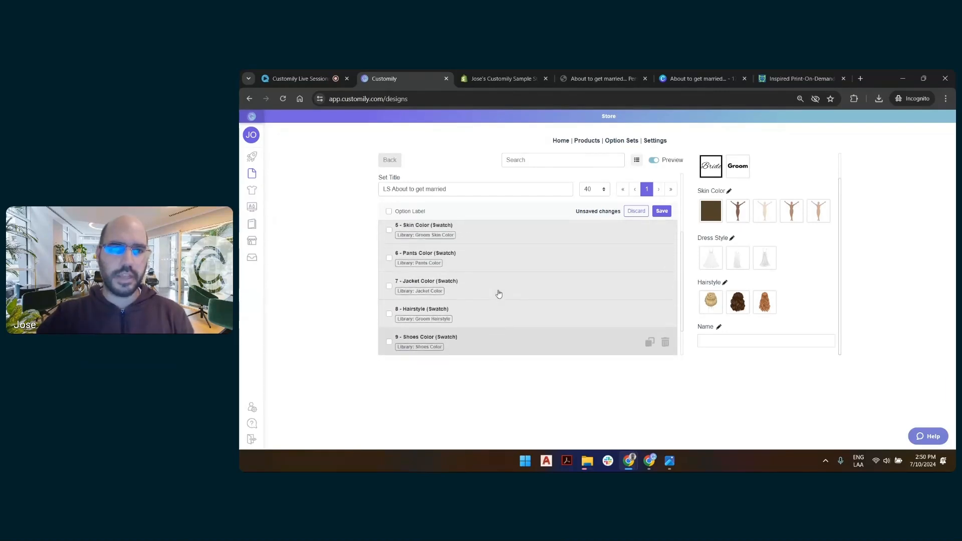
{"action": "scroll", "coordinate": [507, 308], "scroll_direction": "down", "scroll_amount": 1}
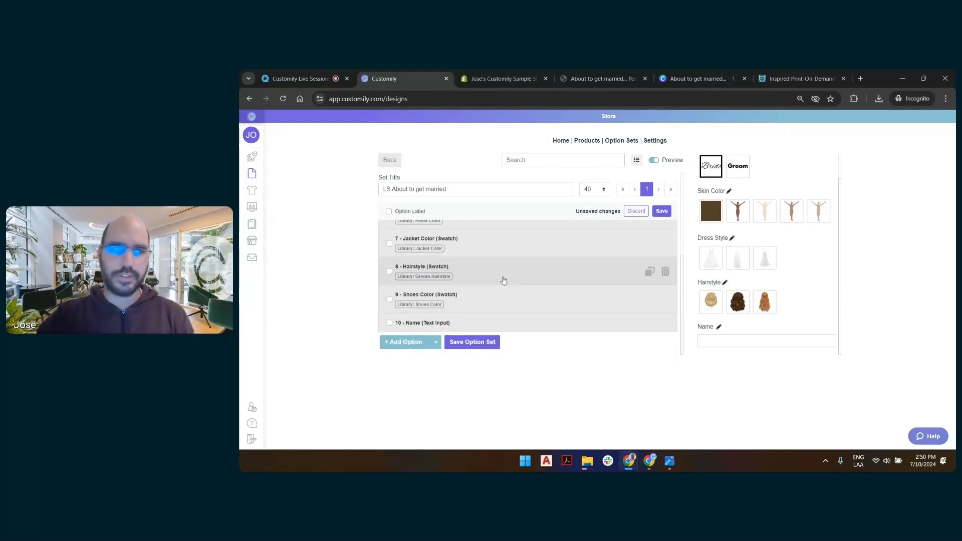
{"action": "left_click_drag", "start_coordinate": [503, 277], "coordinate": [485, 264]}
{"action": "scroll", "coordinate": [493, 288], "scroll_direction": "up", "scroll_amount": 1}
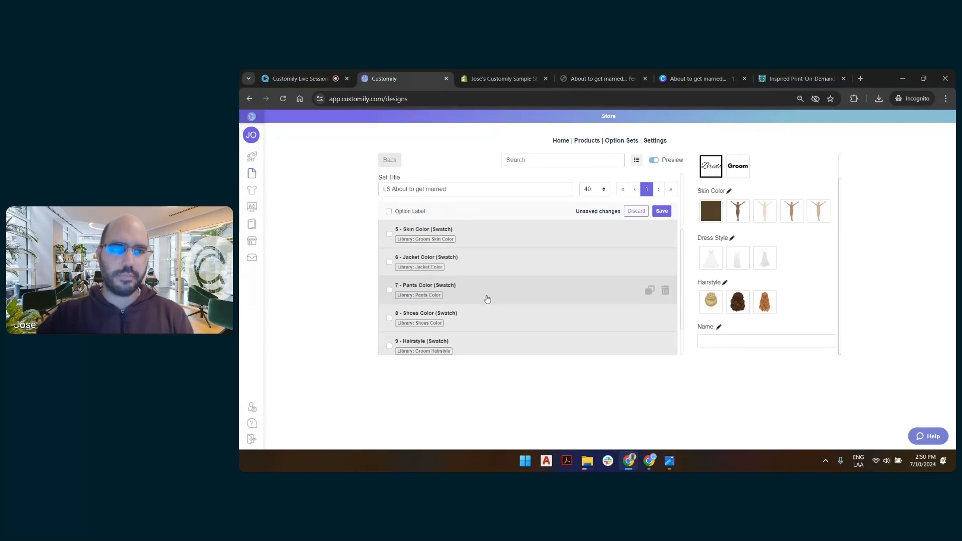
{"action": "scroll", "coordinate": [493, 296], "scroll_direction": "up", "scroll_amount": 2}
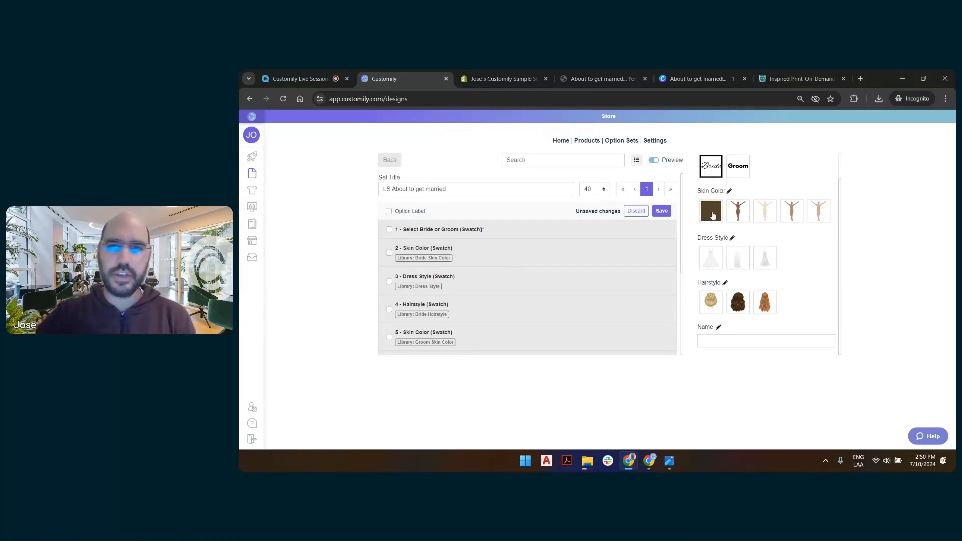
- Open the bride's Skin Color option and mark its Black swatch value as selected by default
{"action": "left_click", "coordinate": [729, 192]}
{"action": "scroll", "coordinate": [501, 258], "scroll_direction": "down", "scroll_amount": 1}
{"action": "scroll", "coordinate": [507, 261], "scroll_direction": "down", "scroll_amount": 5}
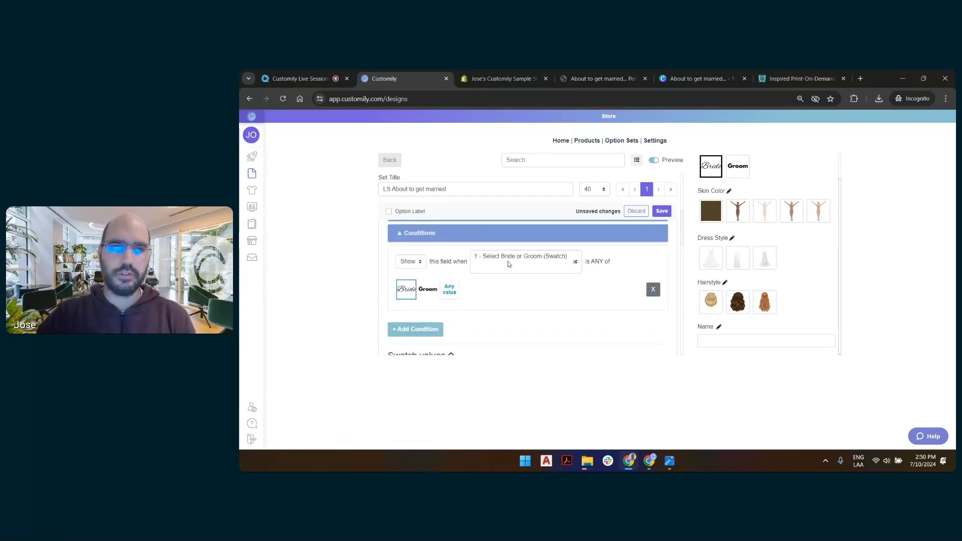
{"action": "scroll", "coordinate": [485, 275], "scroll_direction": "down", "scroll_amount": 3}
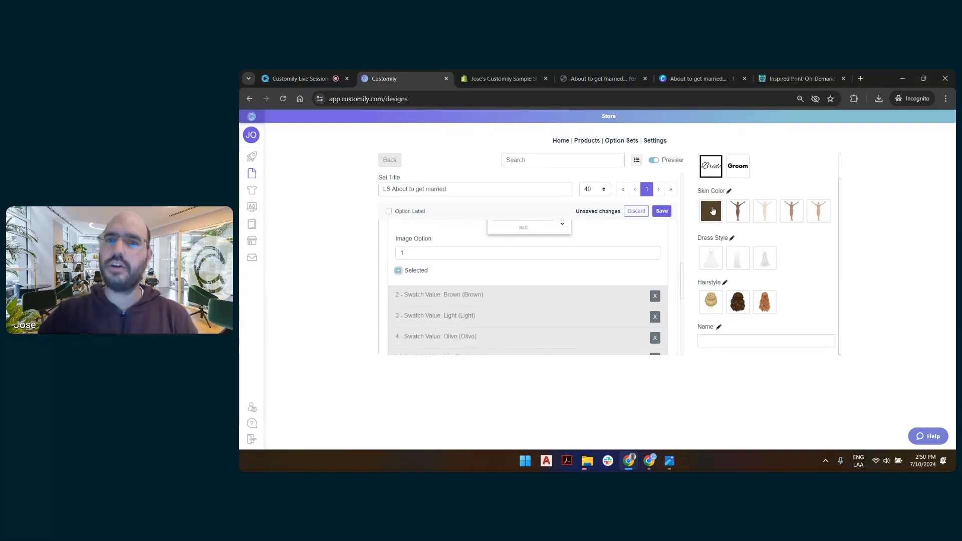
- Open the Dress Style option and mark the Ball gown swatch value as selected by default
{"action": "scroll", "coordinate": [466, 273], "scroll_direction": "down", "scroll_amount": 6}
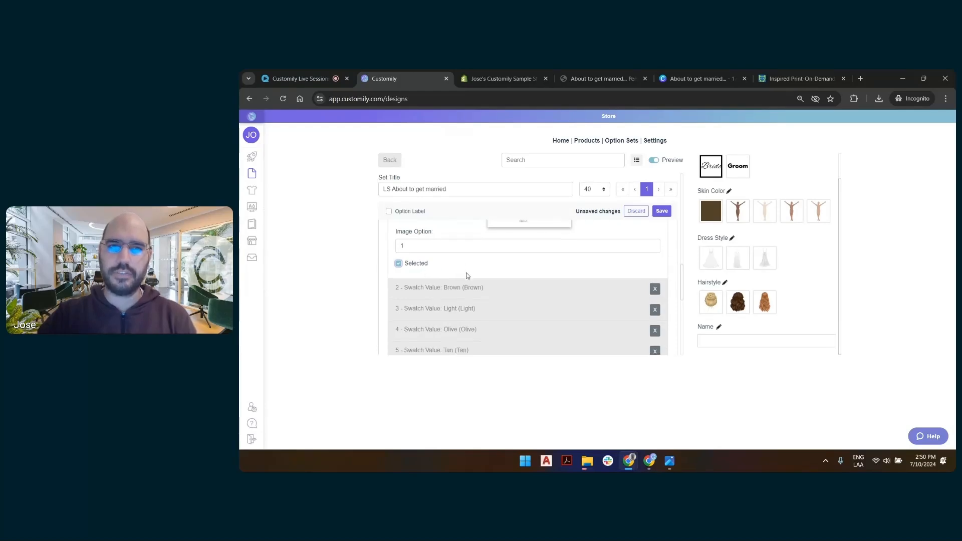
{"action": "left_click", "coordinate": [484, 273]}
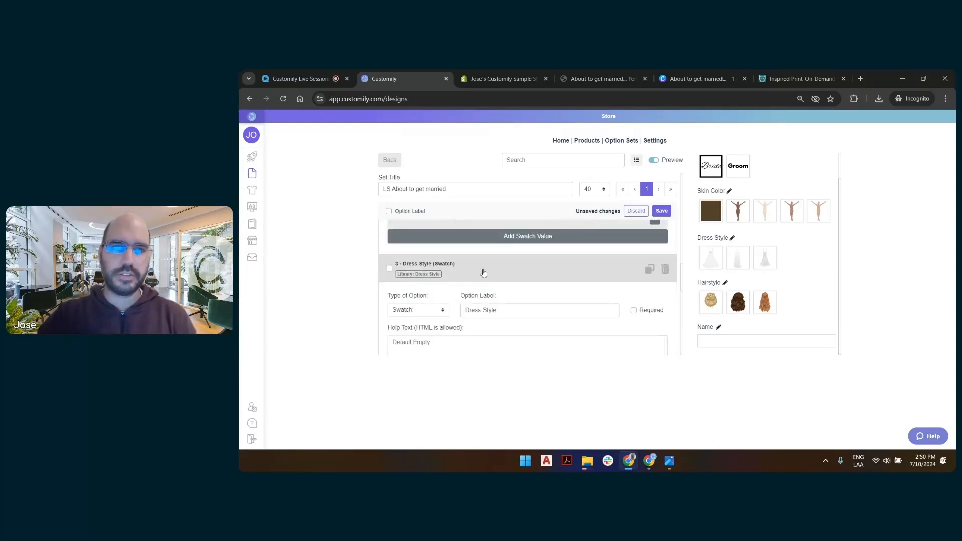
{"action": "scroll", "coordinate": [483, 280], "scroll_direction": "down", "scroll_amount": 4}
{"action": "left_click", "coordinate": [488, 303]}
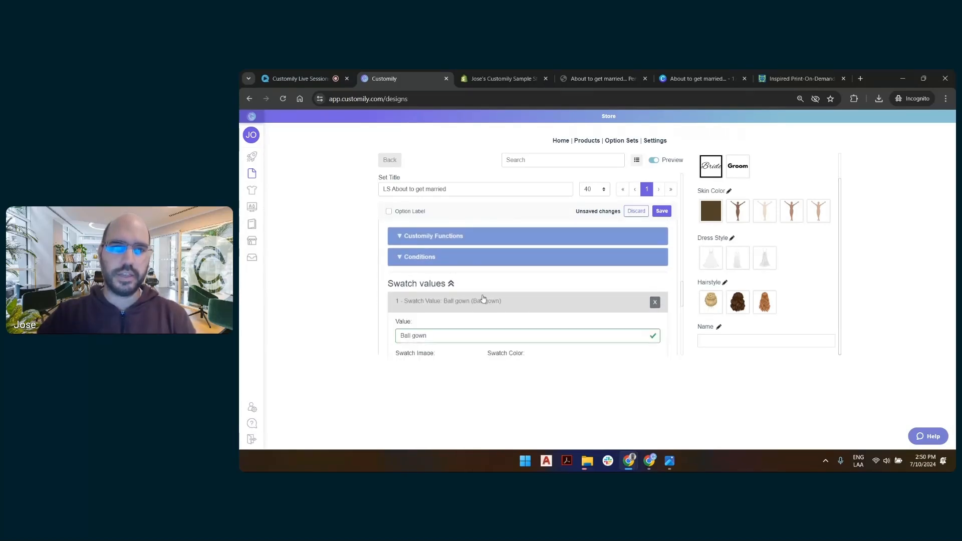
{"action": "scroll", "coordinate": [467, 289], "scroll_direction": "down", "scroll_amount": 3}
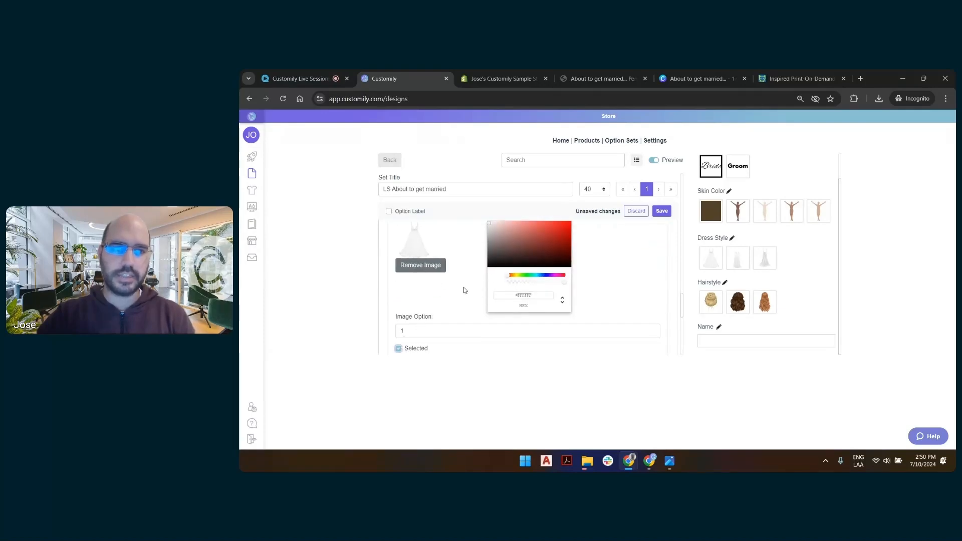
- Open the bride's Hairstyle option and mark the Wavy - ginger swatch value as selected by default
{"action": "scroll", "coordinate": [465, 286], "scroll_direction": "down", "scroll_amount": 5}
{"action": "left_click", "coordinate": [475, 257]}
{"action": "scroll", "coordinate": [476, 260], "scroll_direction": "down", "scroll_amount": 3}
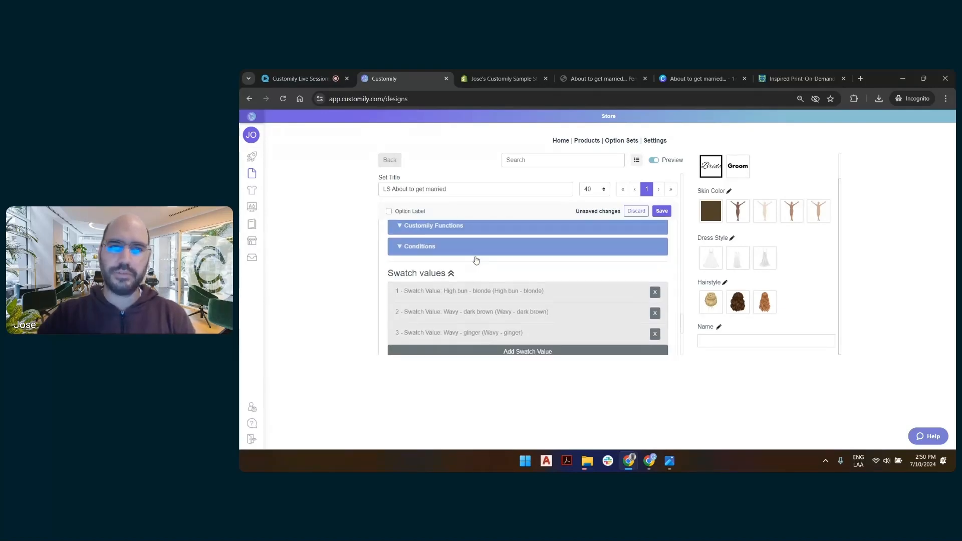
{"action": "left_click", "coordinate": [486, 336]}
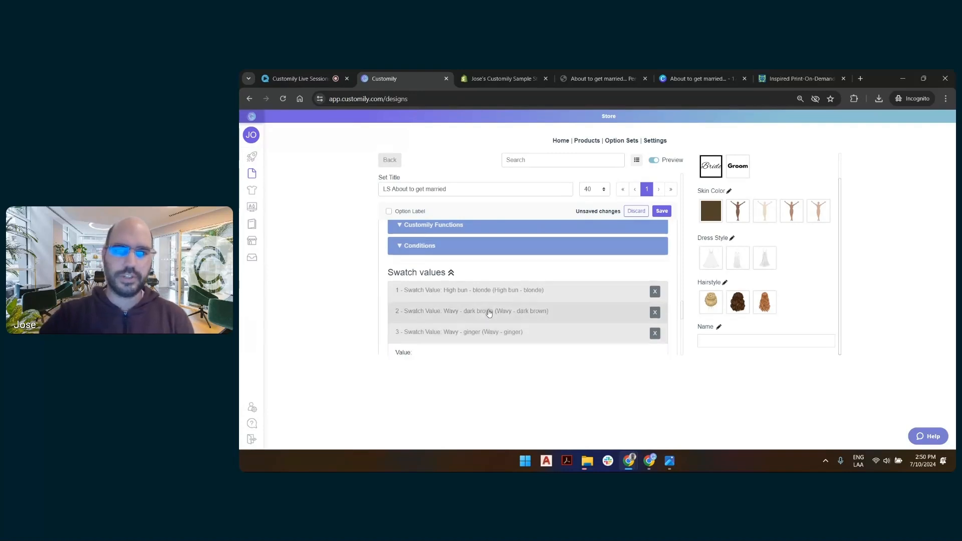
{"action": "scroll", "coordinate": [440, 298], "scroll_direction": "down", "scroll_amount": 3}
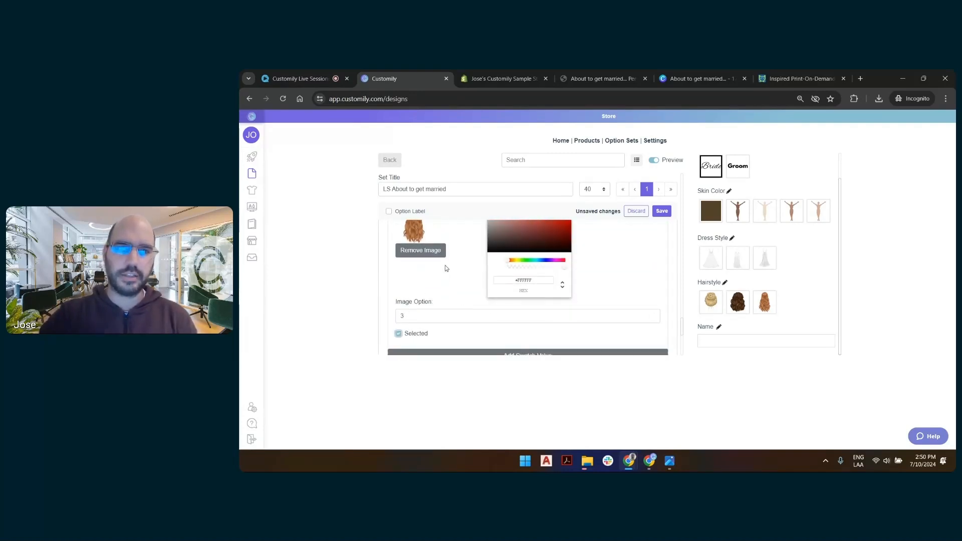
- Open the groom's Skin Color option and mark the Brown swatch value as selected by default
{"action": "scroll", "coordinate": [444, 267], "scroll_direction": "down", "scroll_amount": 5}
{"action": "left_click", "coordinate": [488, 253]}
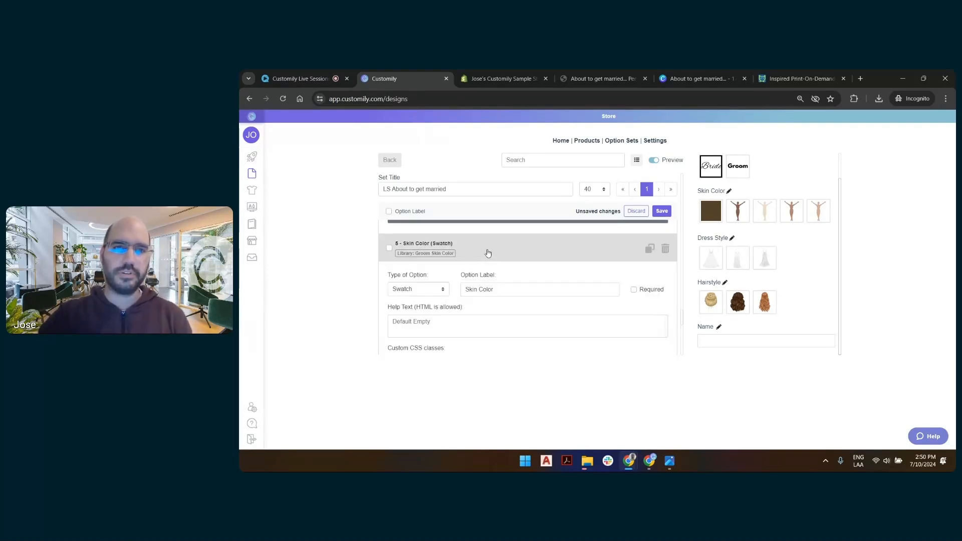
{"action": "scroll", "coordinate": [488, 253], "scroll_direction": "down", "scroll_amount": 5}
{"action": "scroll", "coordinate": [501, 253], "scroll_direction": "down", "scroll_amount": 1}
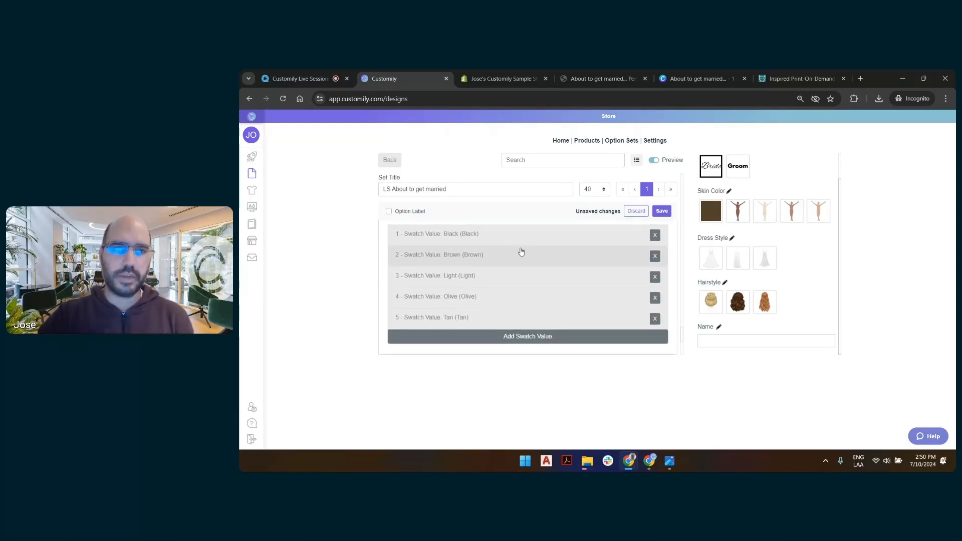
{"action": "left_click", "coordinate": [517, 256]}
{"action": "scroll", "coordinate": [460, 274], "scroll_direction": "down", "scroll_amount": 2}
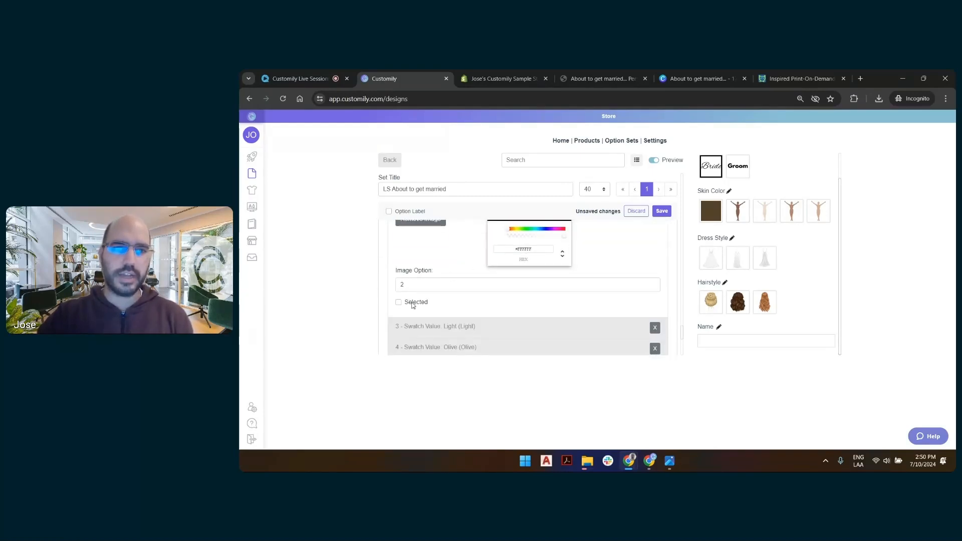
- Open the Jacket Color option and mark the Wedding jacket - black swatch value as selected by default
{"action": "scroll", "coordinate": [454, 267], "scroll_direction": "down", "scroll_amount": 5}
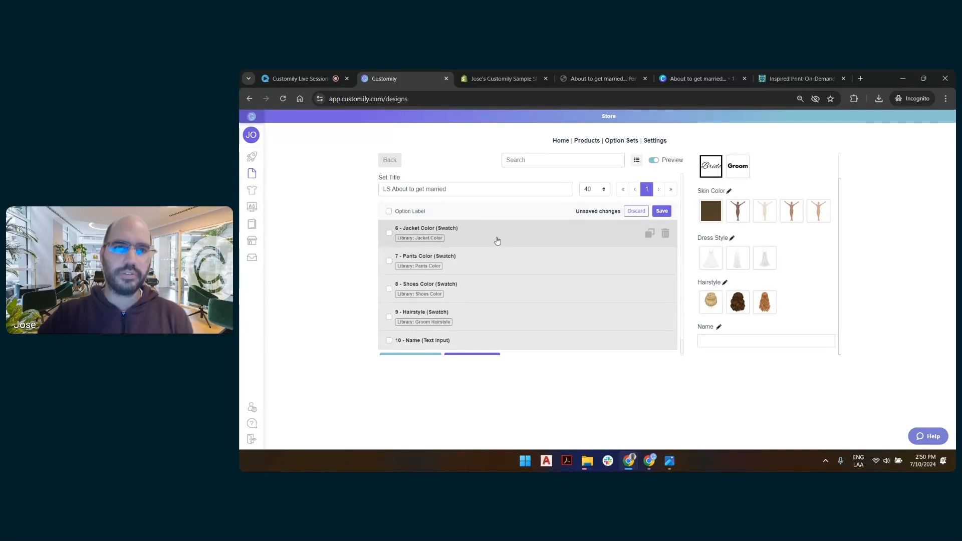
{"action": "left_click", "coordinate": [497, 241]}
{"action": "scroll", "coordinate": [497, 241], "scroll_direction": "down", "scroll_amount": 5}
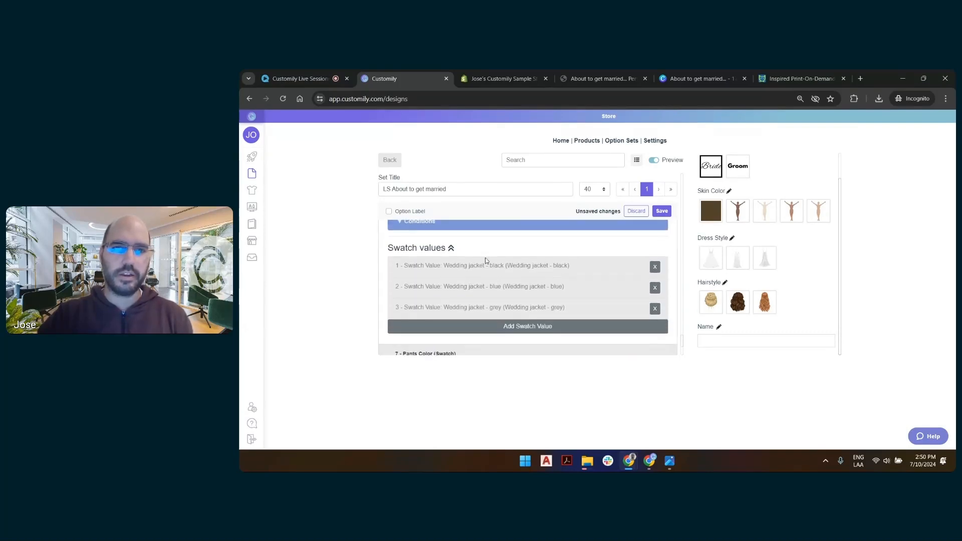
{"action": "left_click", "coordinate": [480, 266]}
{"action": "scroll", "coordinate": [403, 310], "scroll_direction": "down", "scroll_amount": 1}
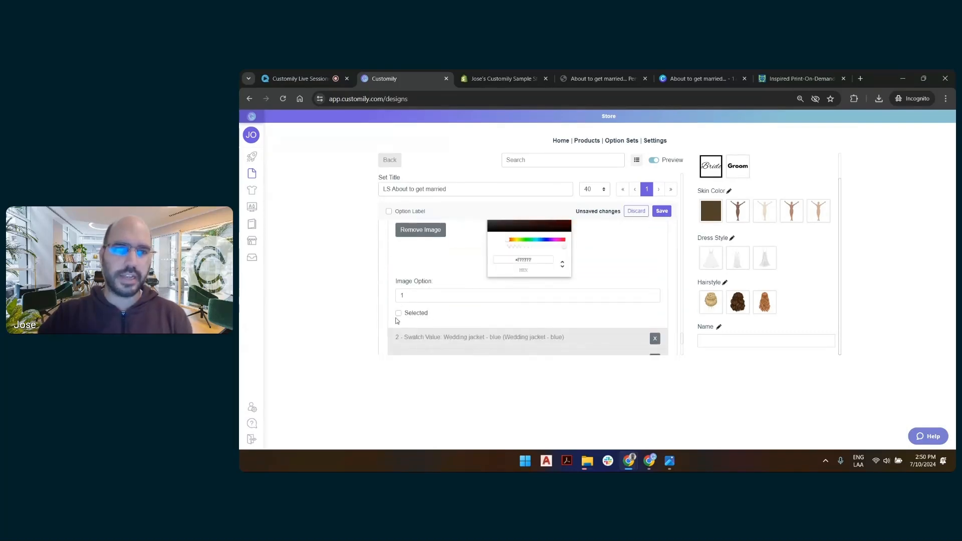
- Open the Pants Color option and mark the Wedding pants - black swatch value as selected by default
{"action": "scroll", "coordinate": [435, 257], "scroll_direction": "down", "scroll_amount": 5}
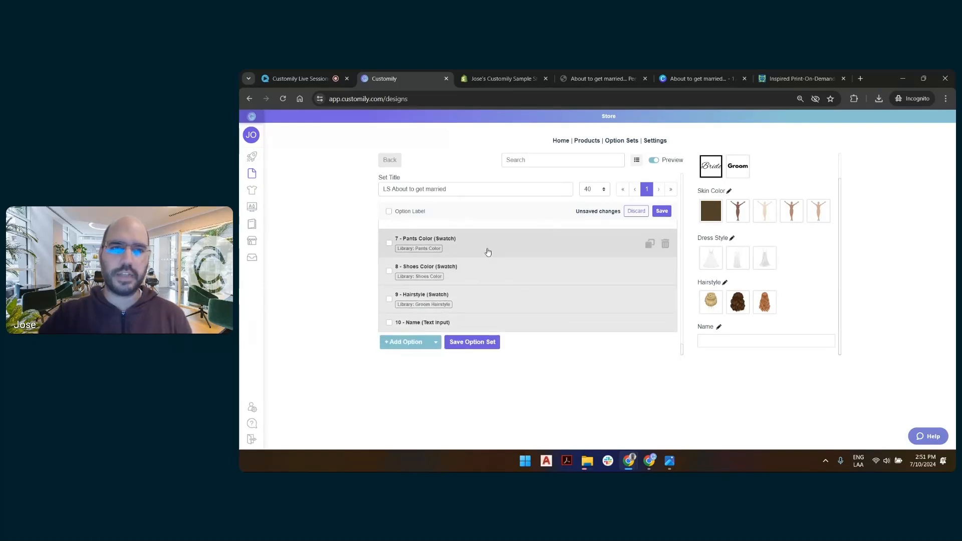
{"action": "left_click", "coordinate": [493, 249]}
{"action": "scroll", "coordinate": [491, 249], "scroll_direction": "down", "scroll_amount": 5}
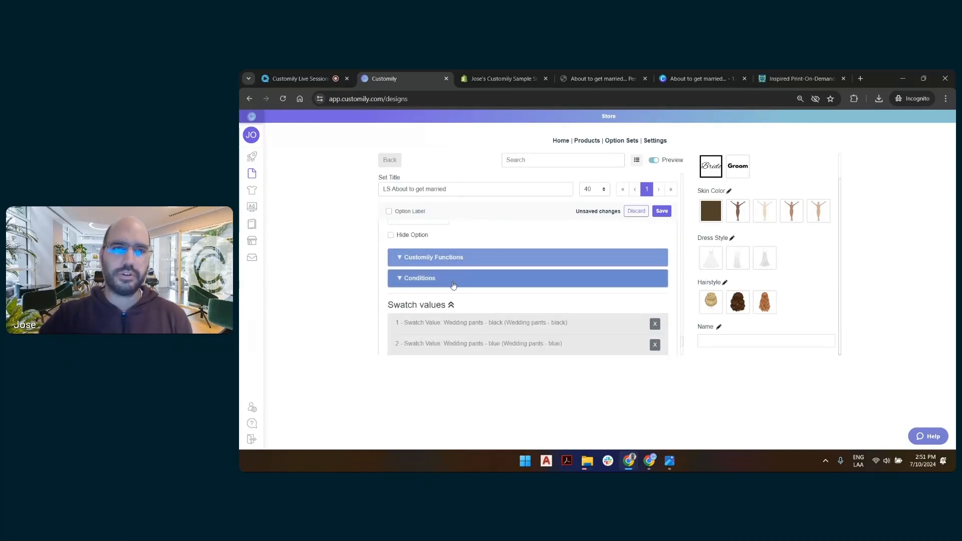
{"action": "left_click", "coordinate": [506, 277]}
{"action": "scroll", "coordinate": [506, 279], "scroll_direction": "down", "scroll_amount": 3}
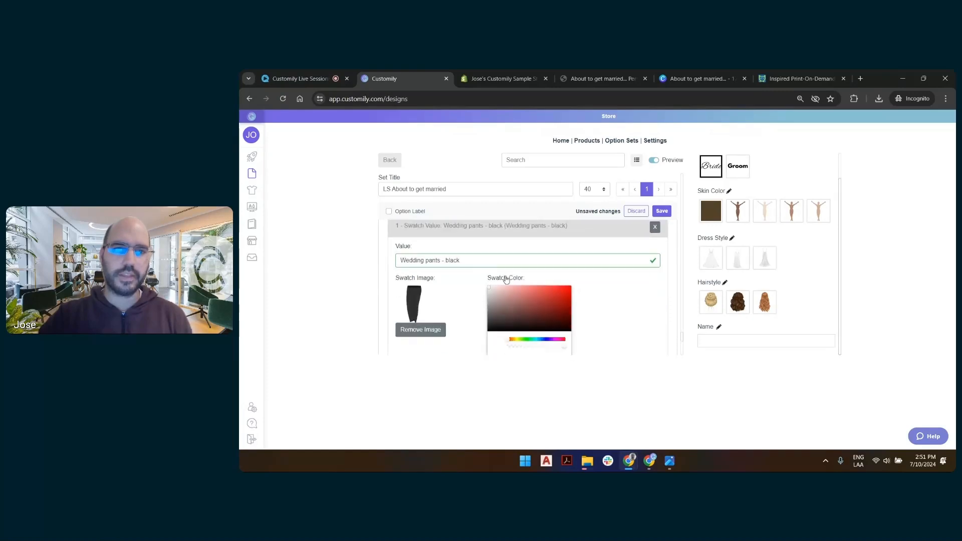
{"action": "scroll", "coordinate": [426, 304], "scroll_direction": "down", "scroll_amount": 5}
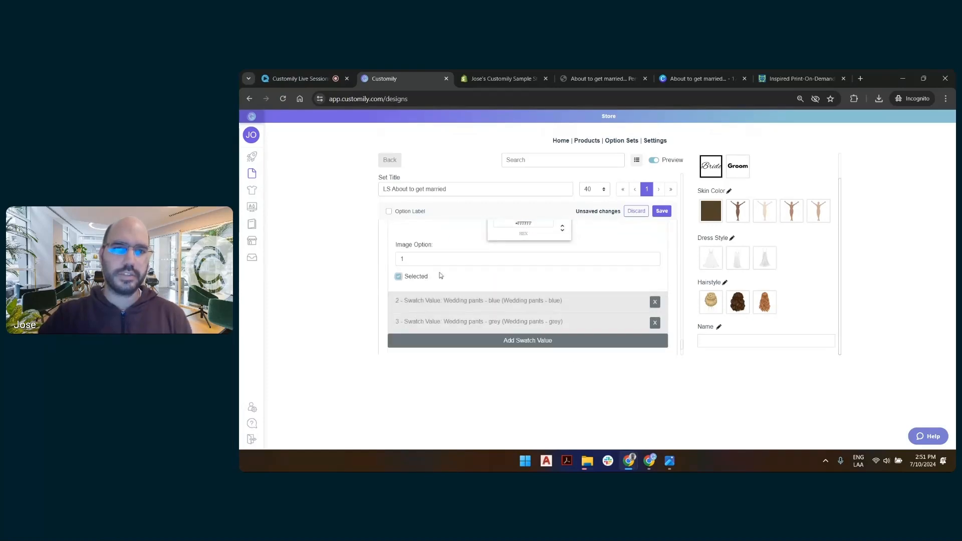
- Open the Shoes Color option and mark the Grey swatch value as selected by default
{"action": "left_click", "coordinate": [486, 275]}
{"action": "scroll", "coordinate": [486, 277], "scroll_direction": "down", "scroll_amount": 4}
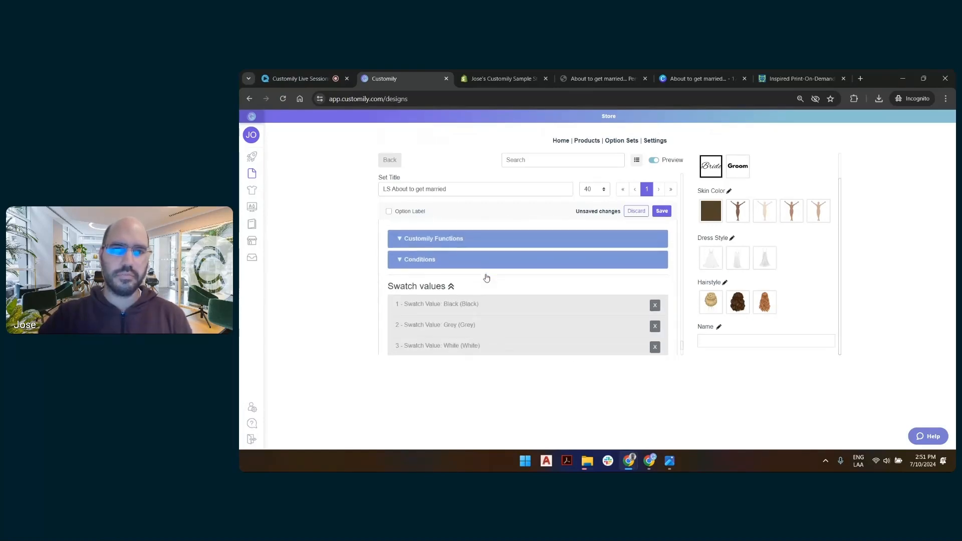
{"action": "left_click", "coordinate": [485, 278]}
{"action": "scroll", "coordinate": [489, 284], "scroll_direction": "down", "scroll_amount": 4}
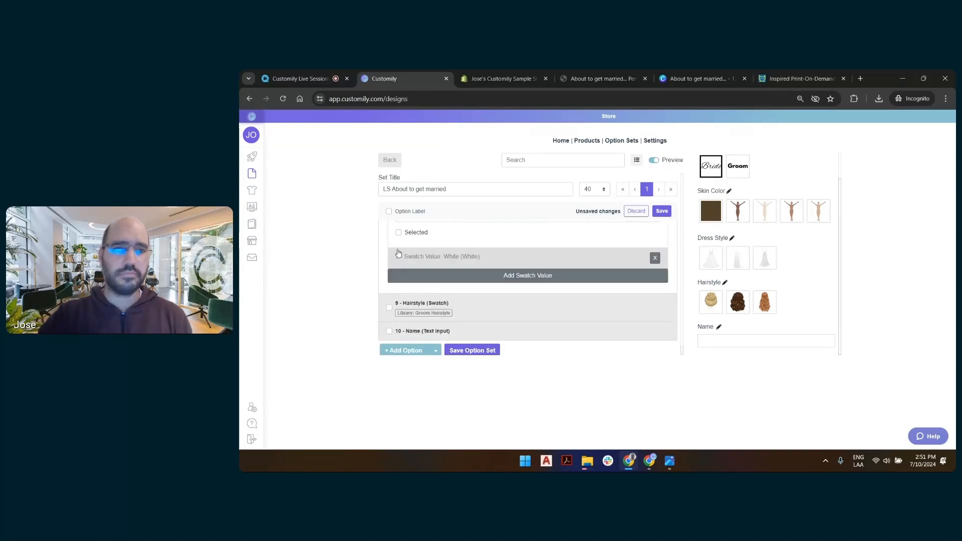
- Mark Textured - Dark Brown as selected by default in the groom's Hairstyle option and save the option set
{"action": "left_click", "coordinate": [490, 307]}
{"action": "scroll", "coordinate": [486, 286], "scroll_direction": "down", "scroll_amount": 5}
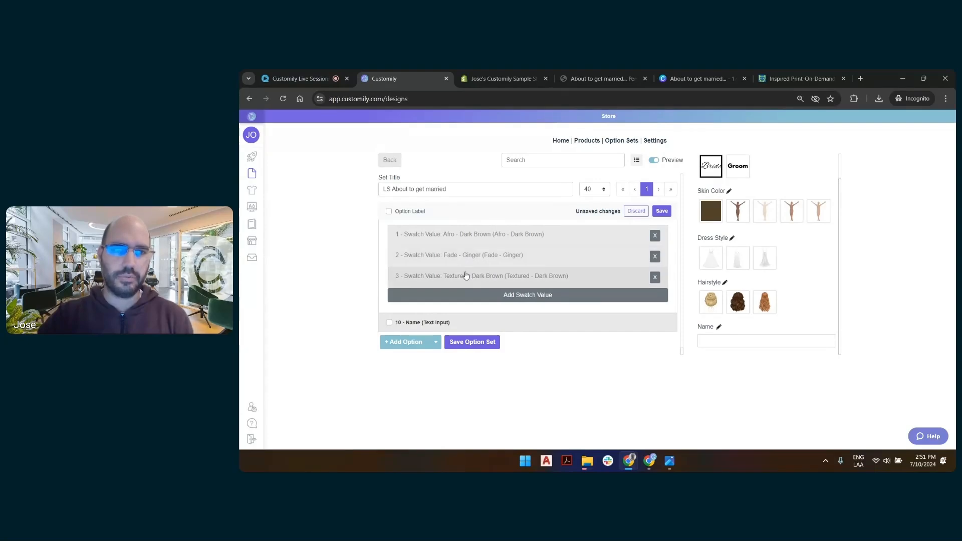
{"action": "left_click", "coordinate": [471, 276]}
{"action": "scroll", "coordinate": [437, 285], "scroll_direction": "down", "scroll_amount": 3}
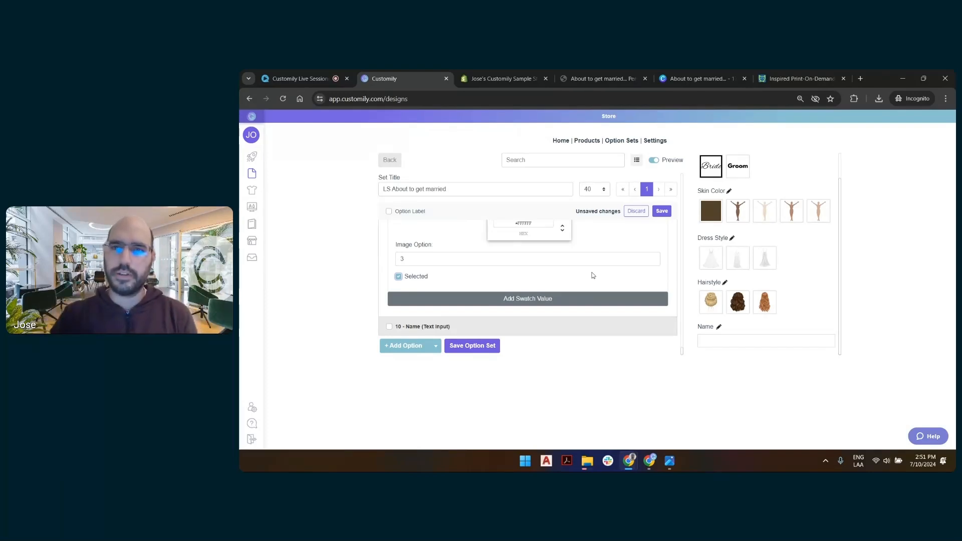
{"action": "left_click", "coordinate": [494, 346]}
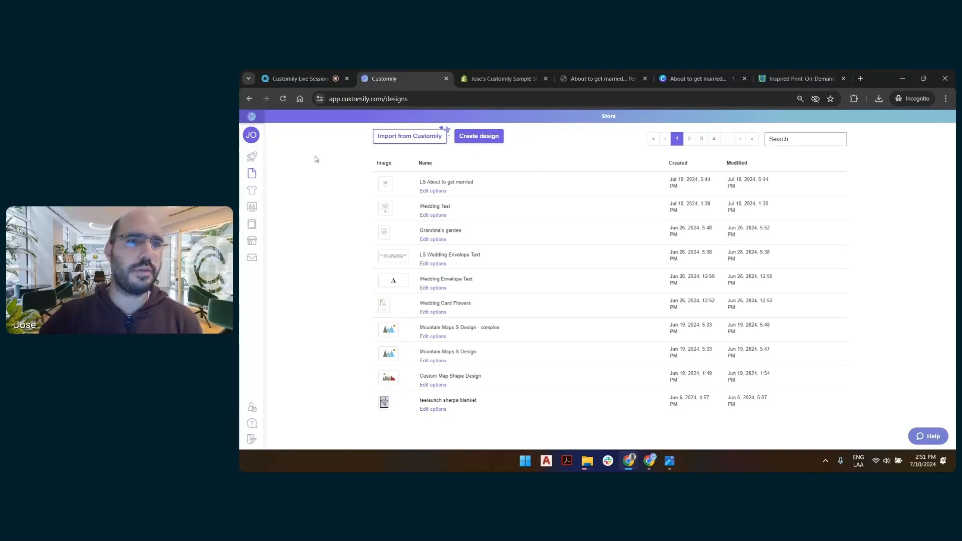
- Go to the start page and begin creating a new print-on-demand product
{"action": "left_click", "coordinate": [252, 157]}
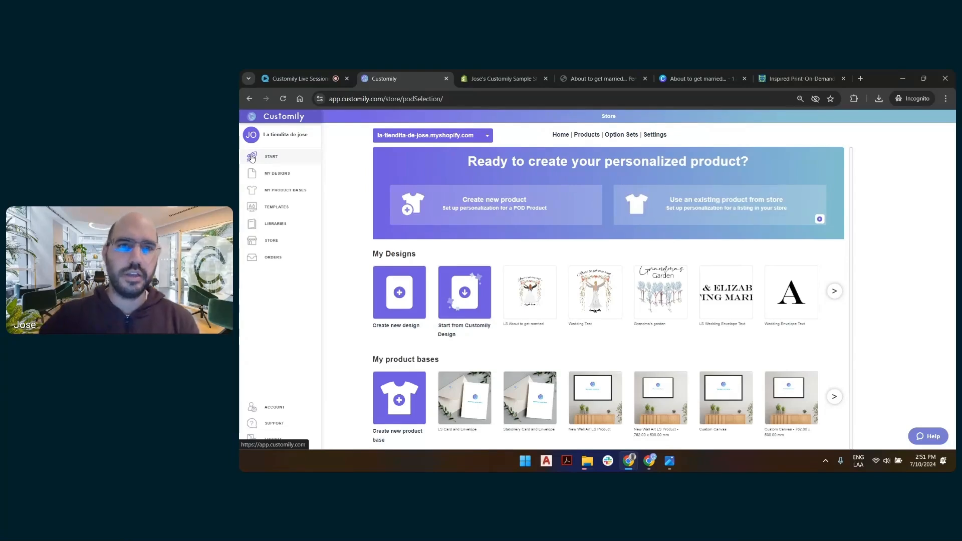
{"action": "left_click", "coordinate": [563, 199]}
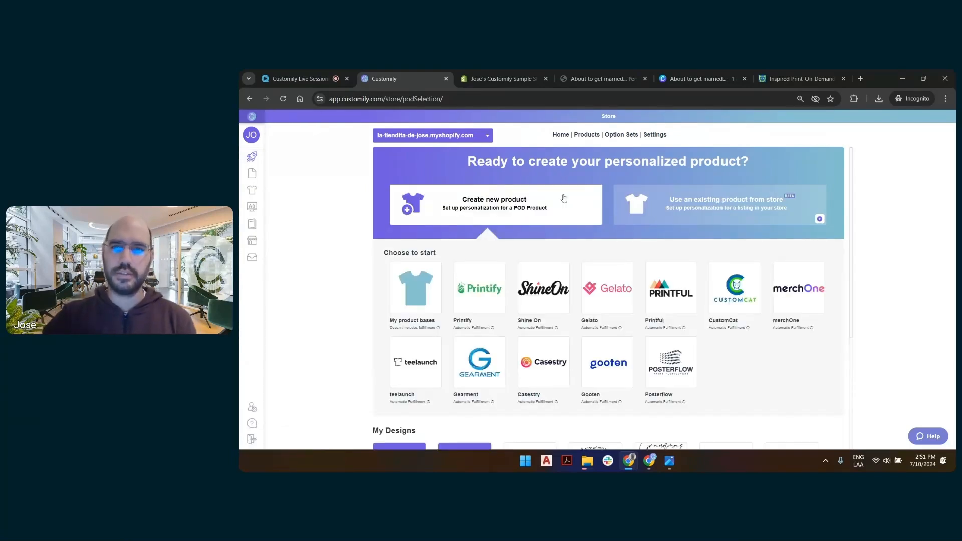
- Pick CustomCat's ZP16 Medium Square Pillow as the product base, keeping the White variant and Front print area
{"action": "left_click", "coordinate": [749, 279]}
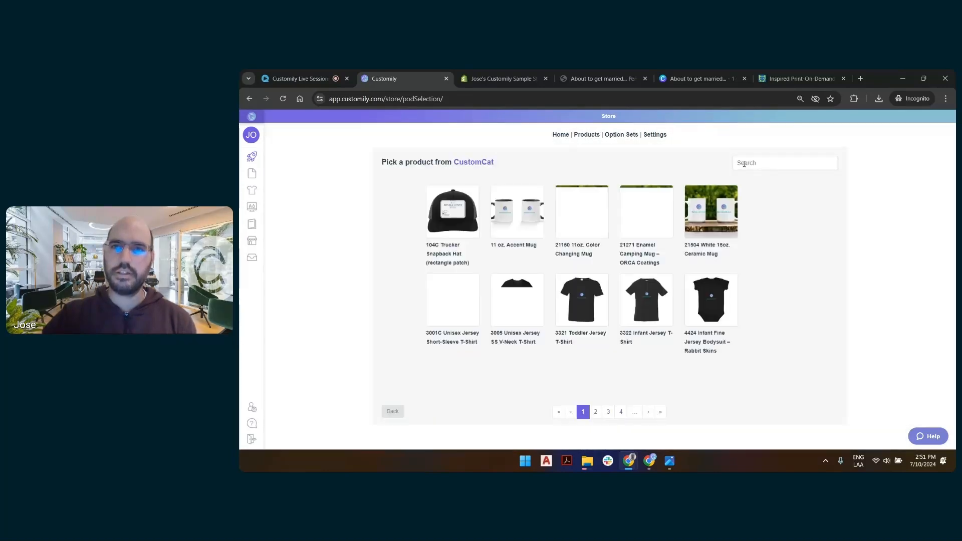
{"action": "left_click", "coordinate": [744, 164]}
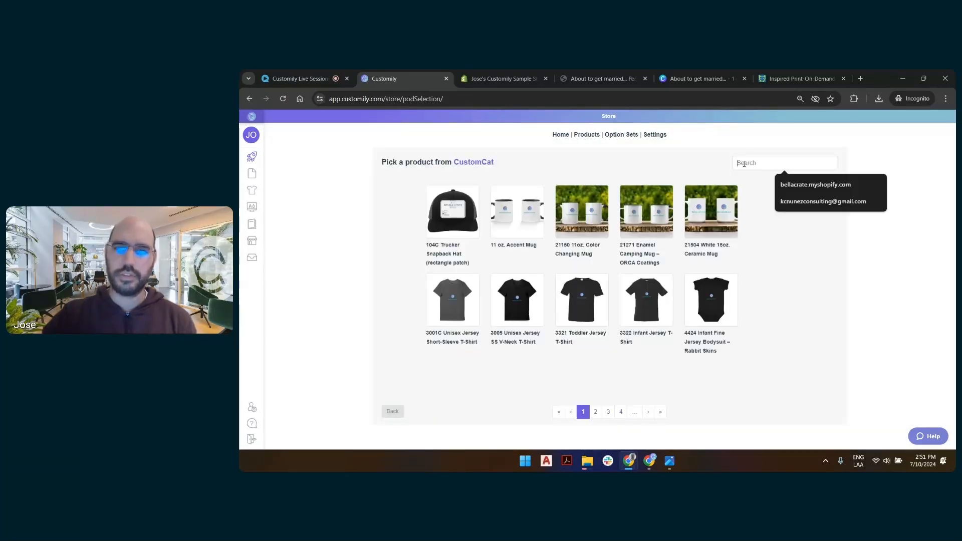
{"action": "type", "text": "pillo"}
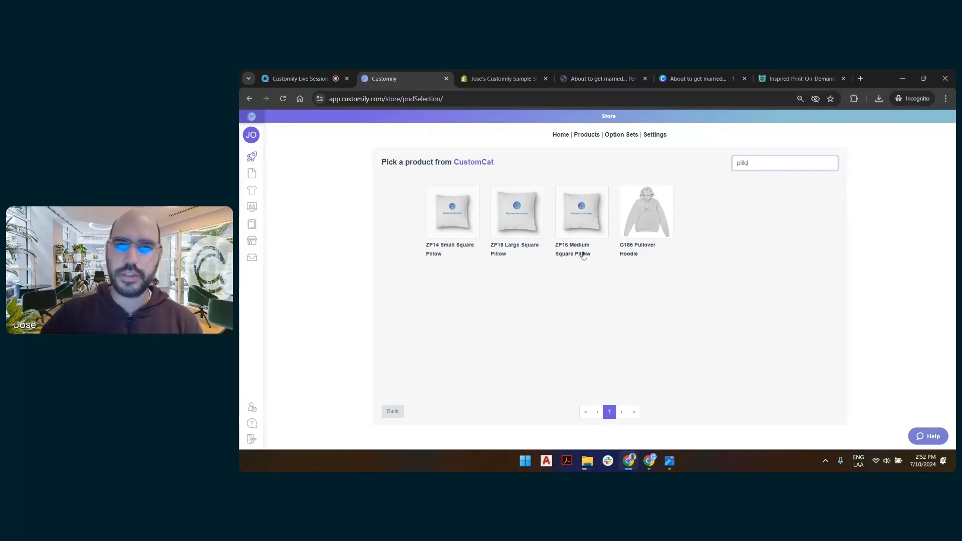
{"action": "left_click", "coordinate": [581, 208]}
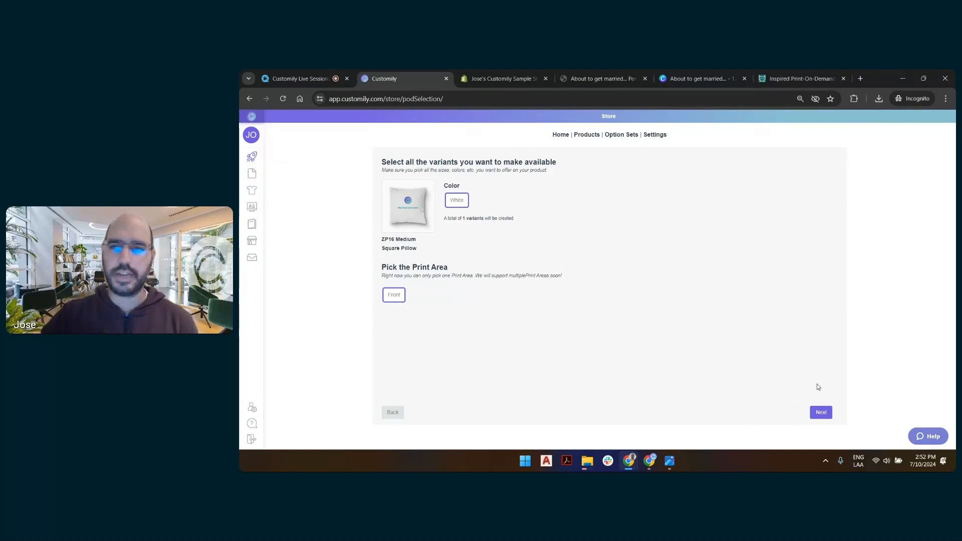
{"action": "left_click", "coordinate": [819, 413]}
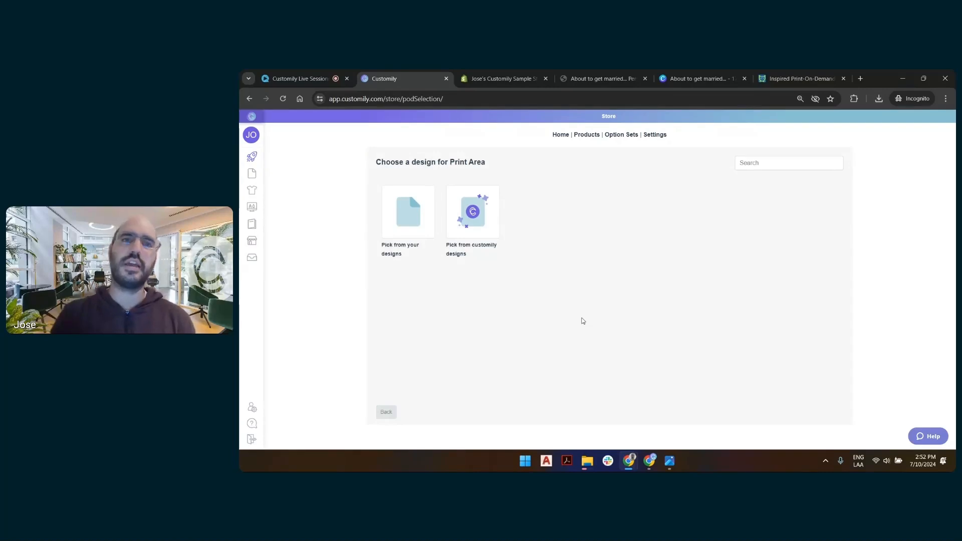
- Search your own designs for "married" and choose LS About to get married for the pillow's print area
{"action": "left_click", "coordinate": [412, 227]}
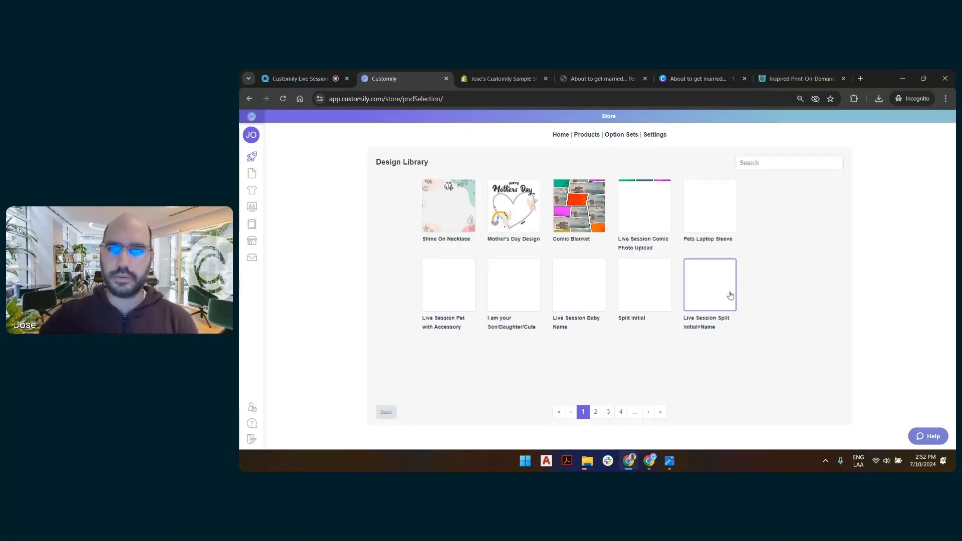
{"action": "left_click", "coordinate": [661, 412]}
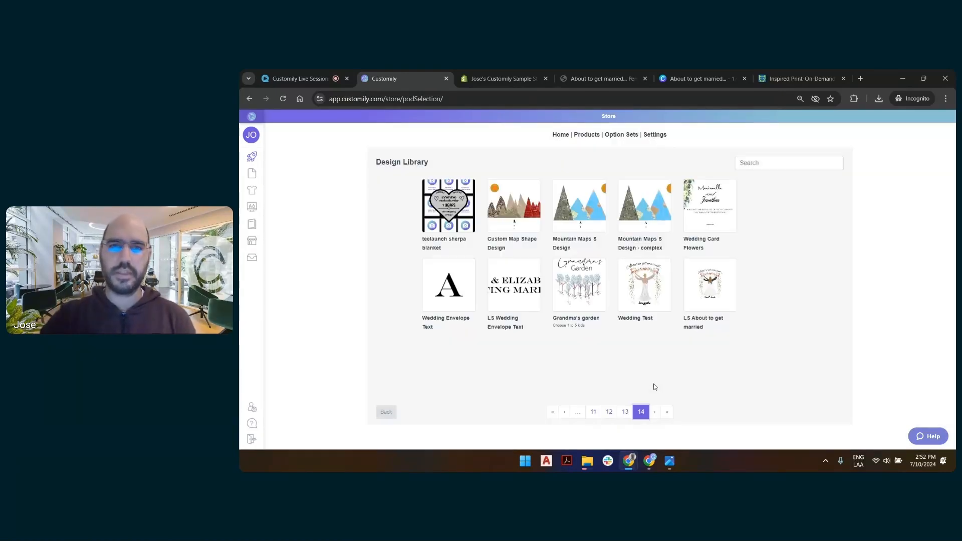
{"action": "left_click", "coordinate": [788, 167]}
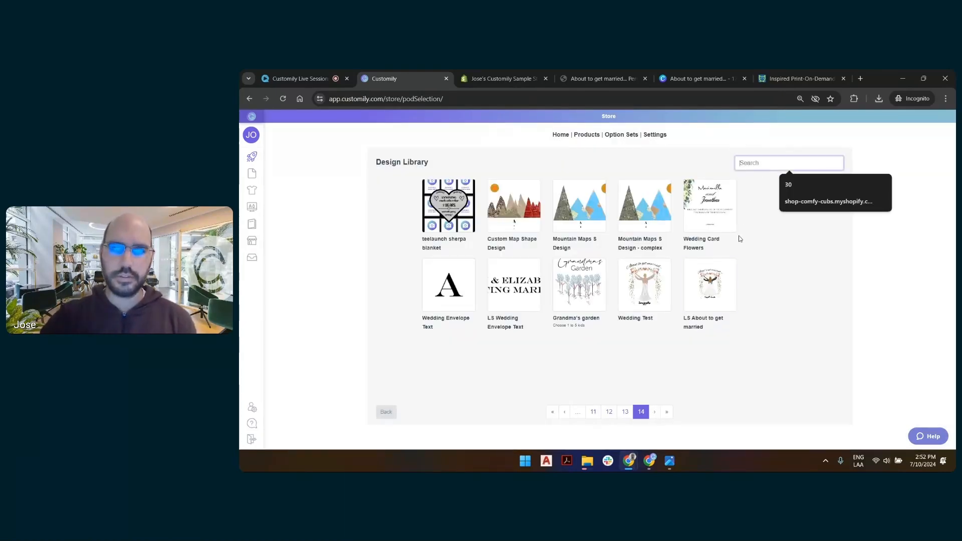
{"action": "type", "text": "married"}
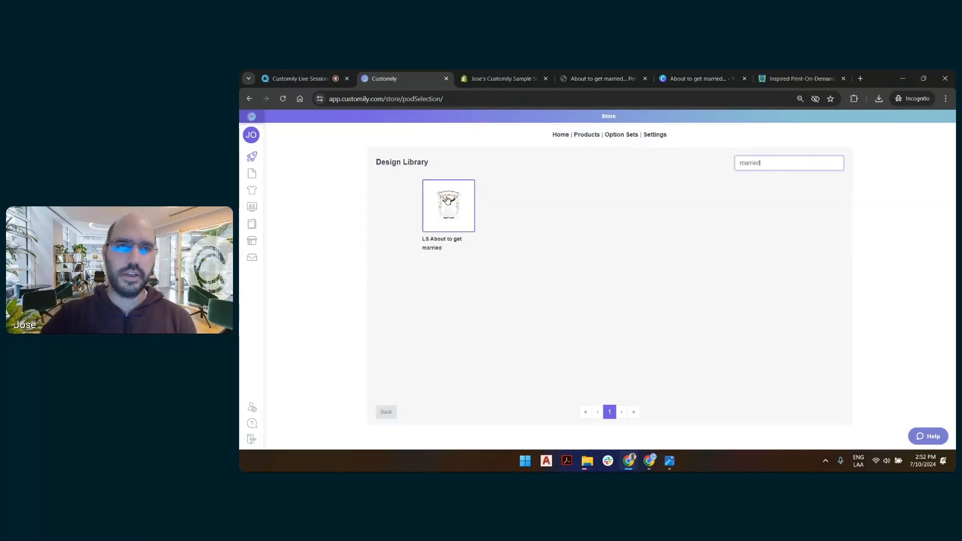
{"action": "left_click", "coordinate": [448, 200]}
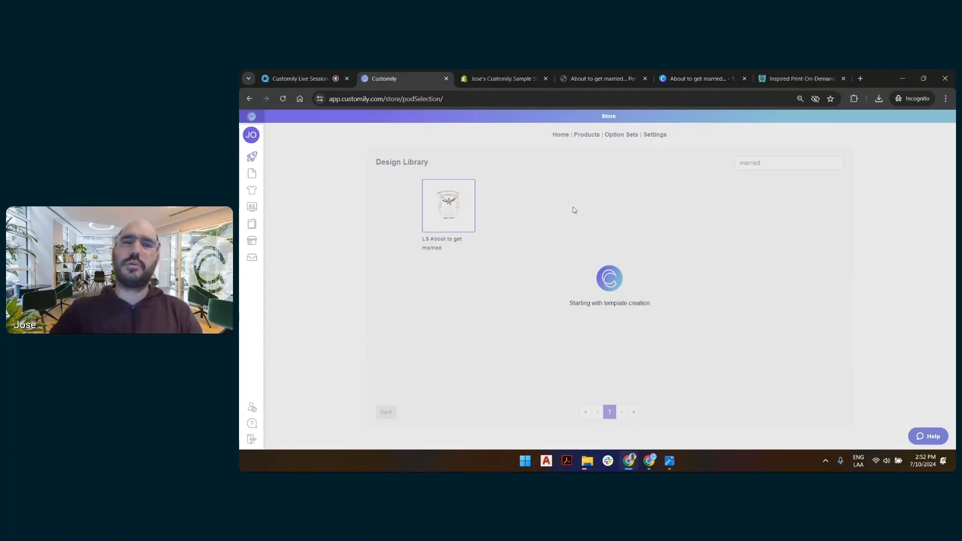
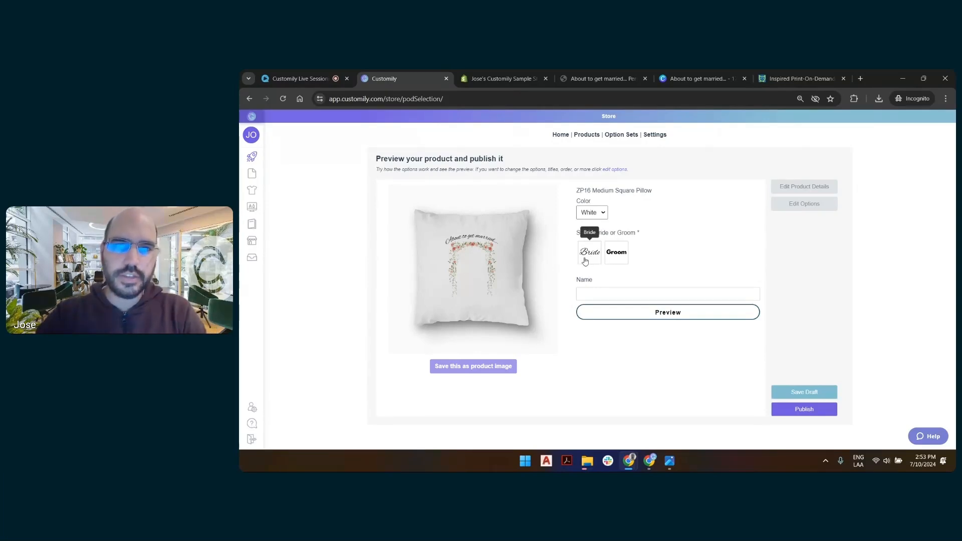
- Check the default swatches for Bride and Groom in the pillow's product preview
{"action": "left_click", "coordinate": [590, 256]}
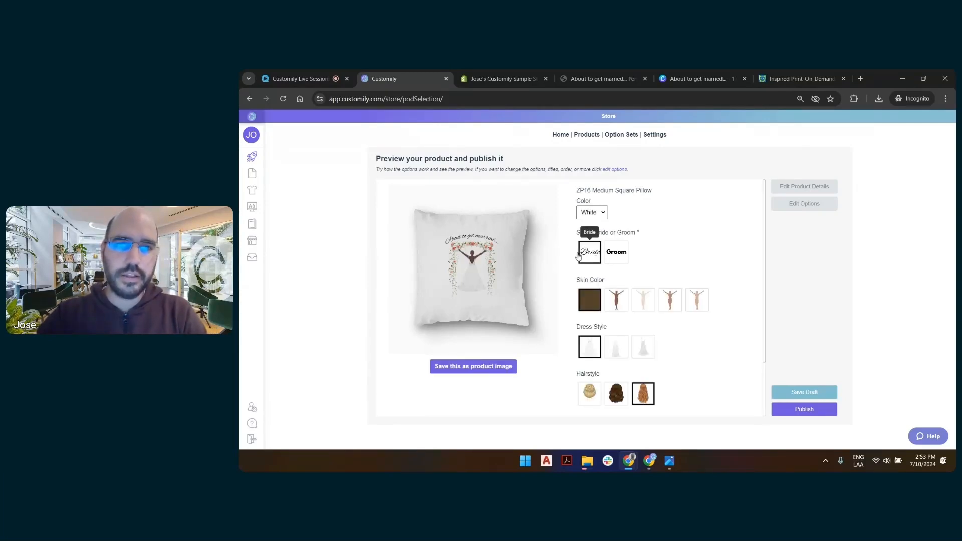
{"action": "left_click", "coordinate": [622, 254]}
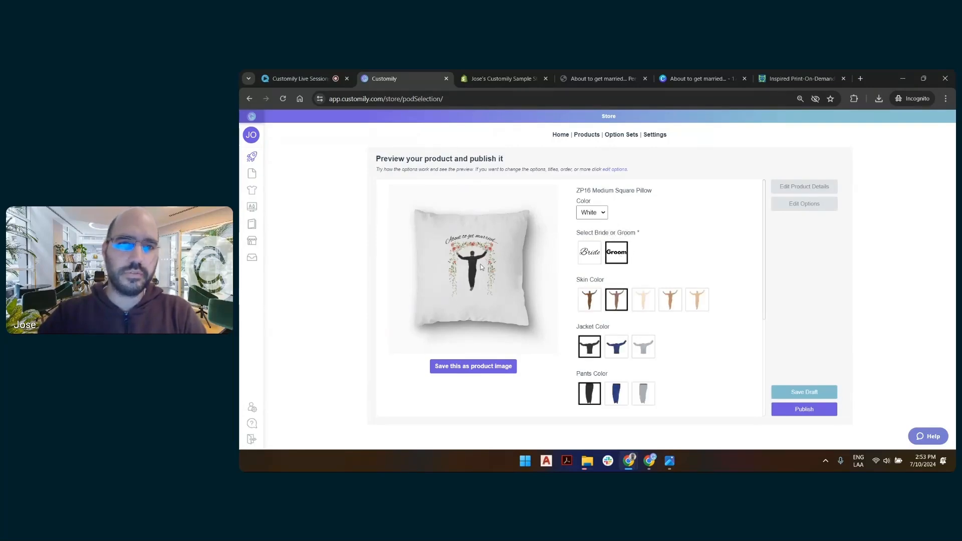
{"action": "scroll", "coordinate": [687, 241], "scroll_direction": "down", "scroll_amount": 3}
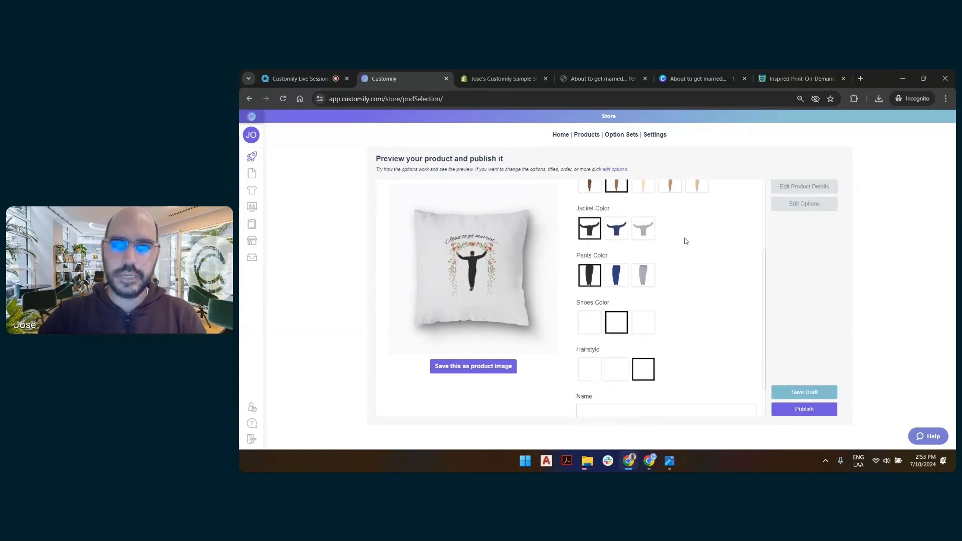
{"action": "scroll", "coordinate": [686, 241], "scroll_direction": "up", "scroll_amount": 2}
{"action": "scroll", "coordinate": [622, 329], "scroll_direction": "down", "scroll_amount": 2}
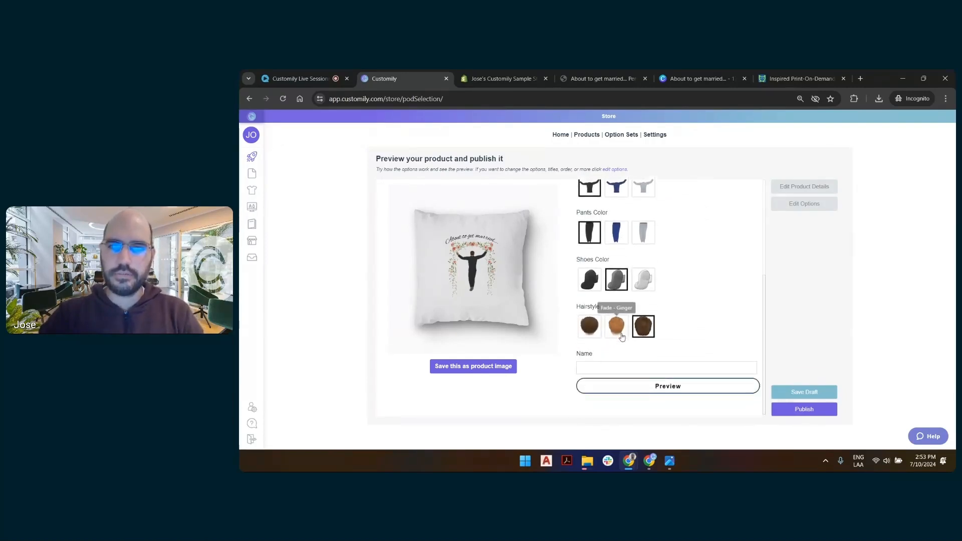
{"action": "scroll", "coordinate": [616, 321], "scroll_direction": "up", "scroll_amount": 4}
- Switch the pillow preview to Bride and fill in the bride's first name to test the text
{"action": "left_click", "coordinate": [595, 260]}
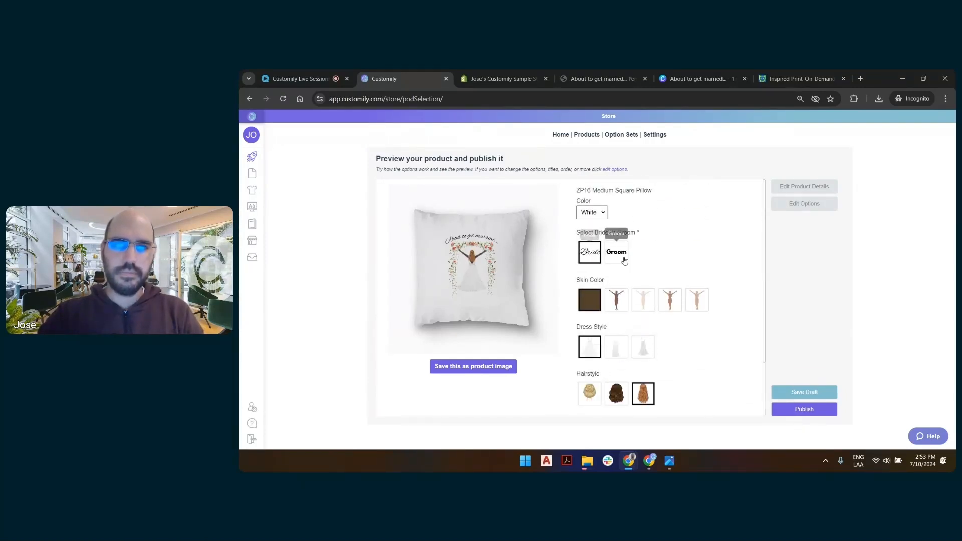
{"action": "scroll", "coordinate": [626, 266], "scroll_direction": "down", "scroll_amount": 1}
{"action": "left_click", "coordinate": [607, 364]}
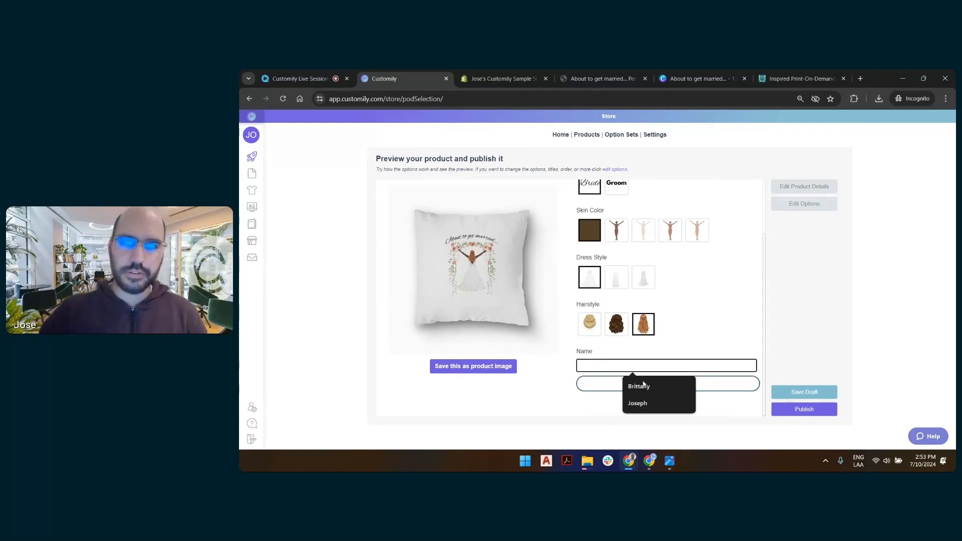
{"action": "left_click", "coordinate": [641, 386]}
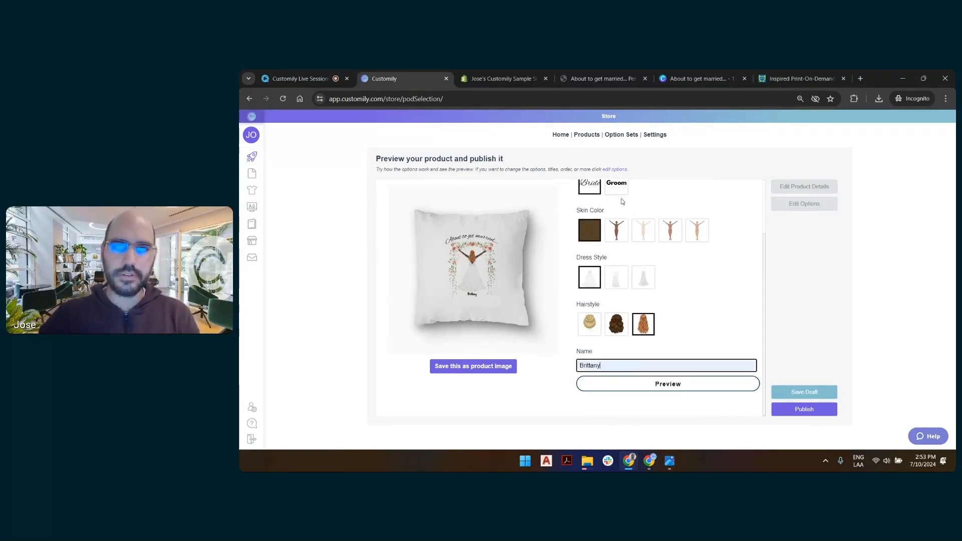
- Switch the pillow preview to Groom and replace the name with the groom's first name
{"action": "left_click", "coordinate": [616, 184]}
{"action": "scroll", "coordinate": [606, 346], "scroll_direction": "down", "scroll_amount": 1}
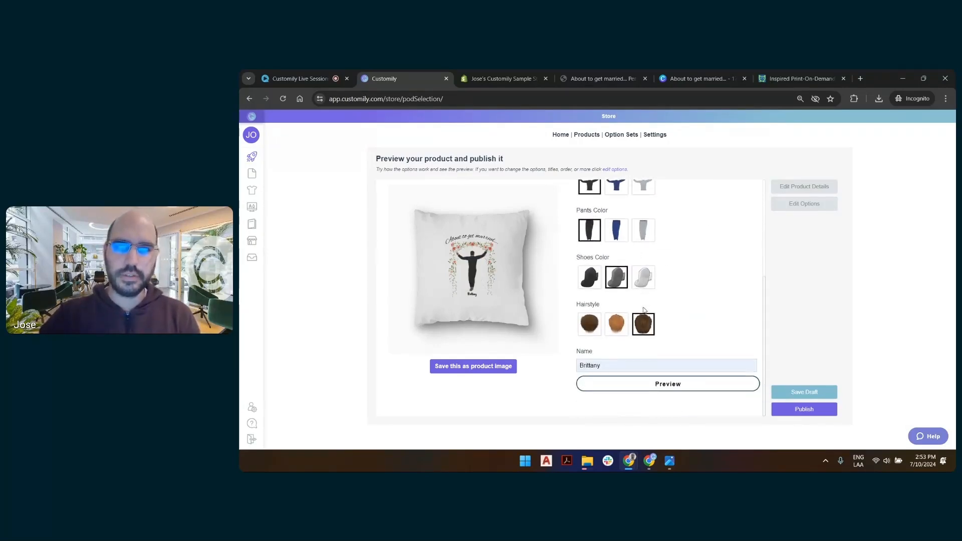
{"action": "double_click", "coordinate": [593, 366]}
{"action": "key", "text": "BackSpace"}
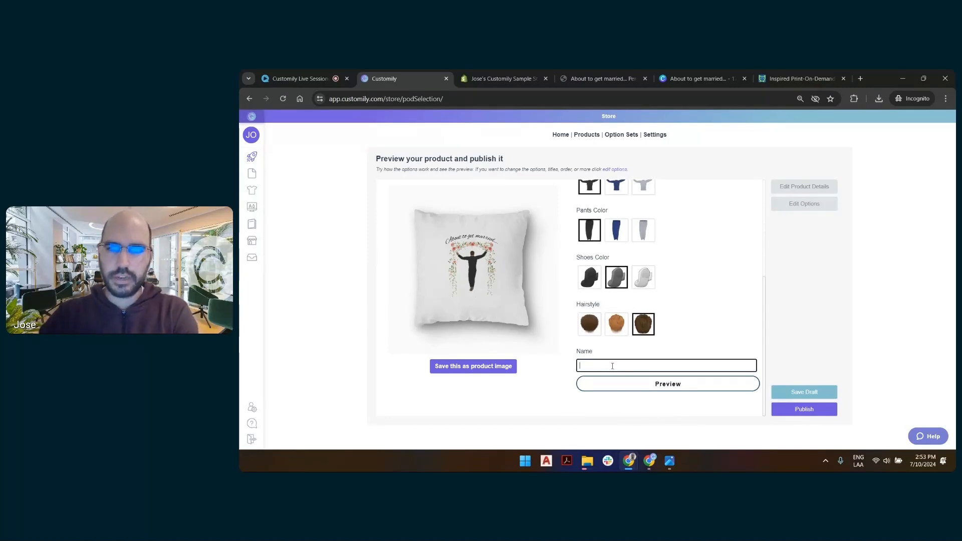
{"action": "left_click", "coordinate": [653, 400]}
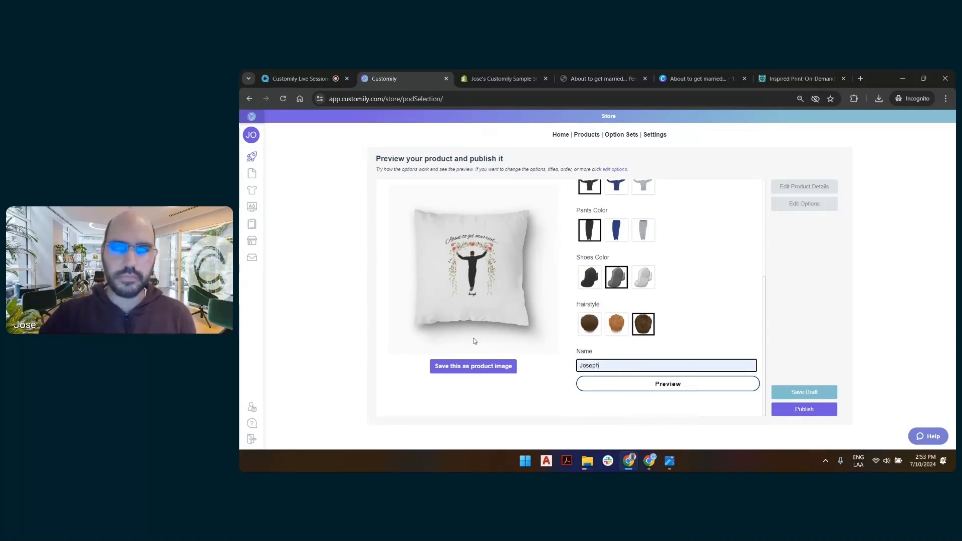
- View the enlarged groom pillow preview, close it, and save the current preview as the product image
{"action": "left_click", "coordinate": [655, 384]}
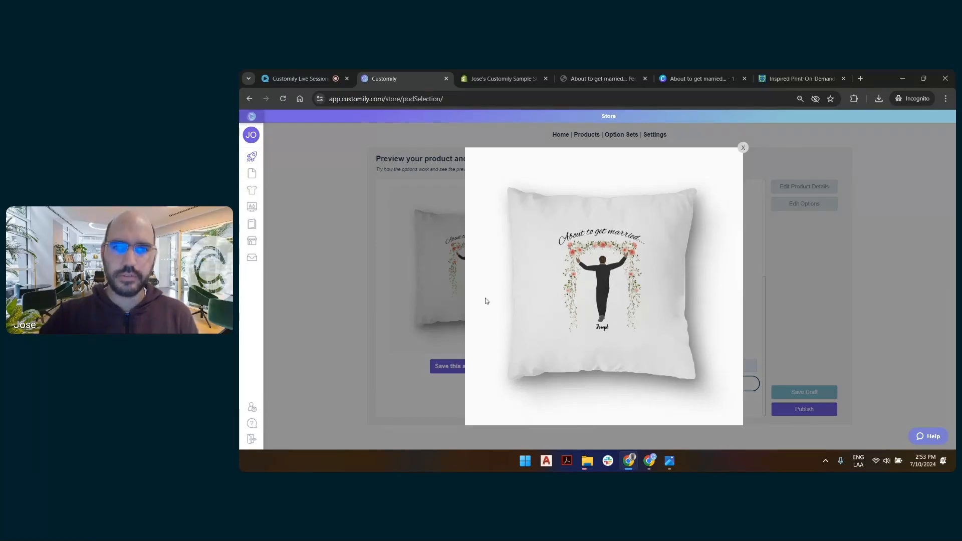
{"action": "left_click", "coordinate": [404, 321]}
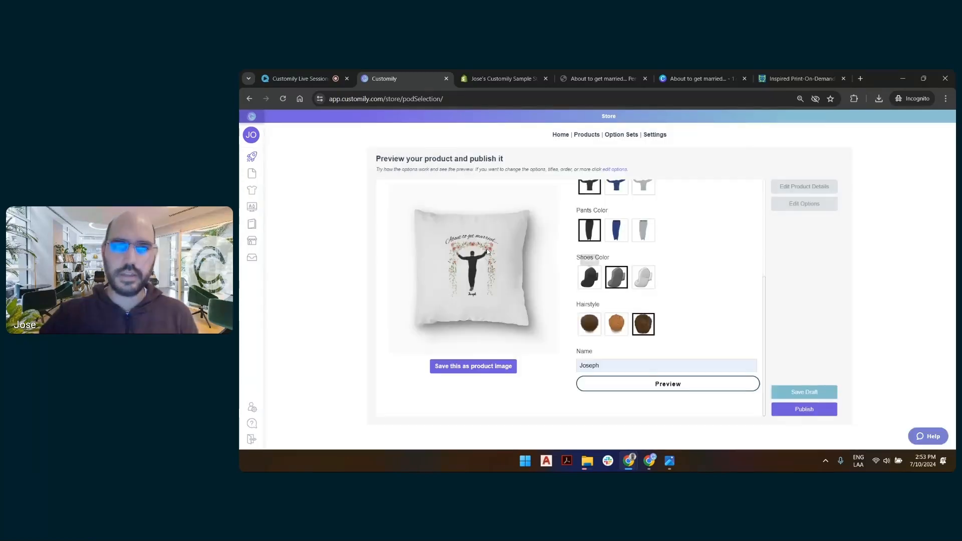
{"action": "left_click", "coordinate": [474, 368]}
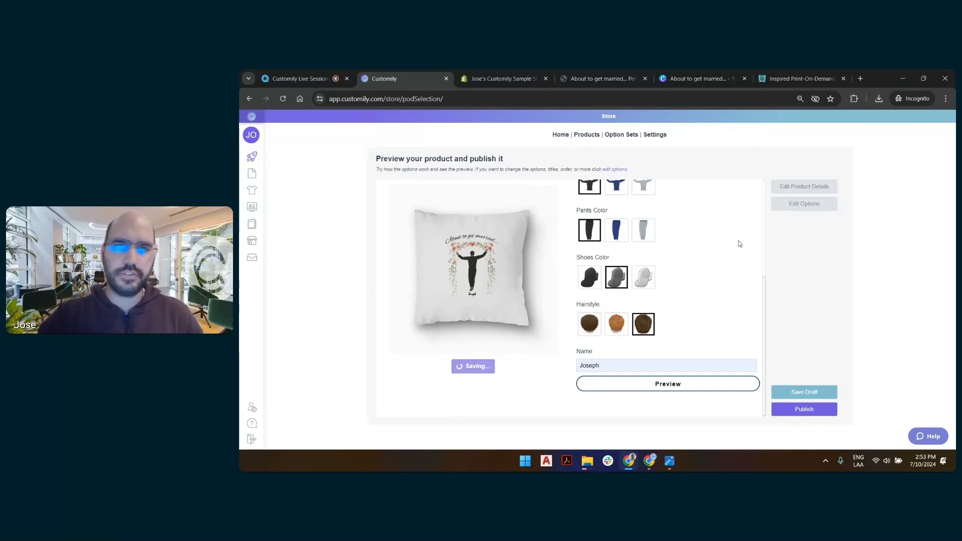
- Review the groom's option list and compare the Bride and Groom versions of the pillow preview
{"action": "mouse_move", "coordinate": [660, 191]}
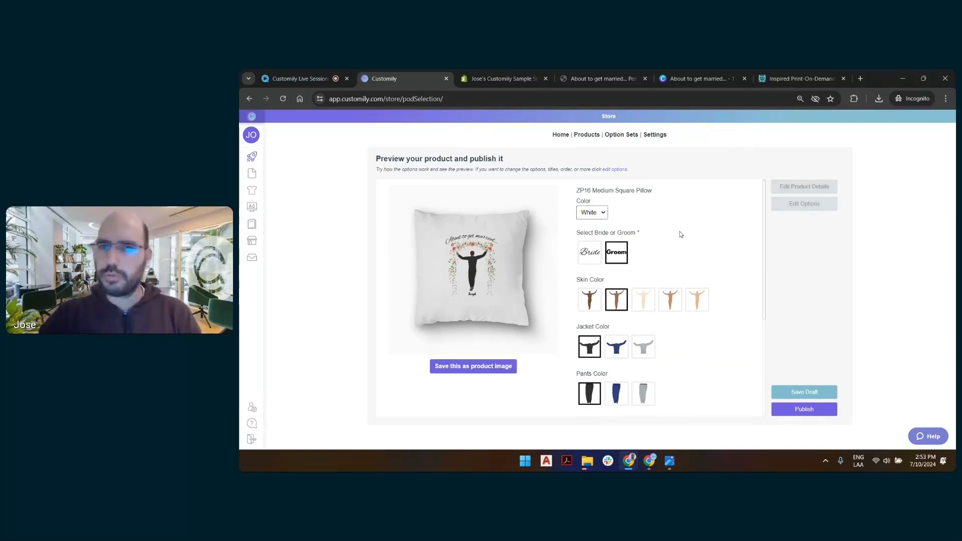
{"action": "scroll", "coordinate": [680, 236], "scroll_direction": "down", "scroll_amount": 5}
{"action": "scroll", "coordinate": [672, 282], "scroll_direction": "up", "scroll_amount": 5}
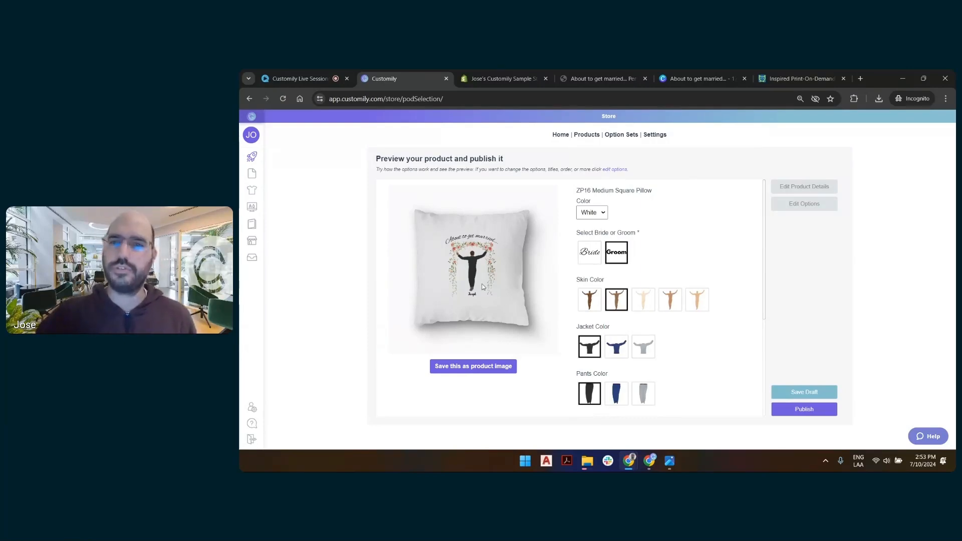
{"action": "left_click", "coordinate": [593, 257]}
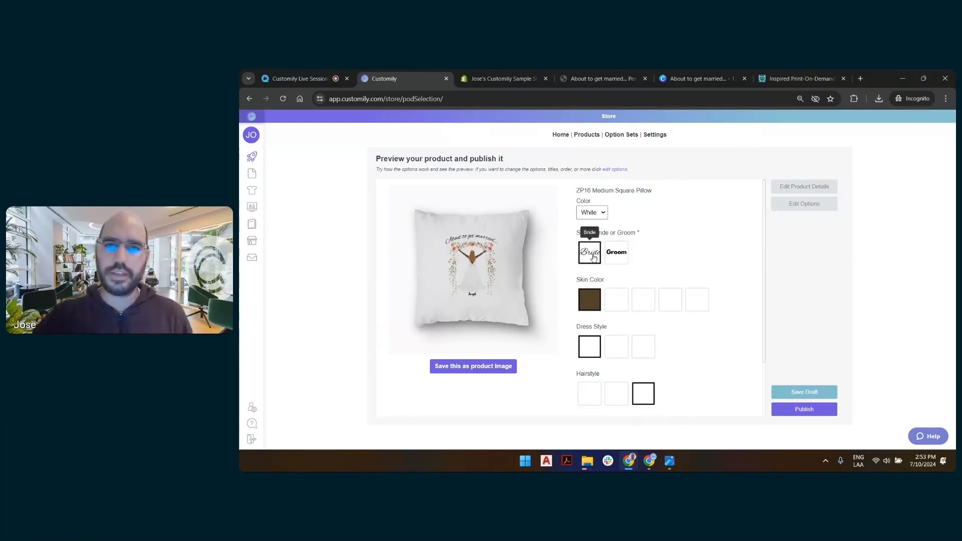
{"action": "left_click", "coordinate": [616, 255]}
{"action": "left_click", "coordinate": [588, 259]}
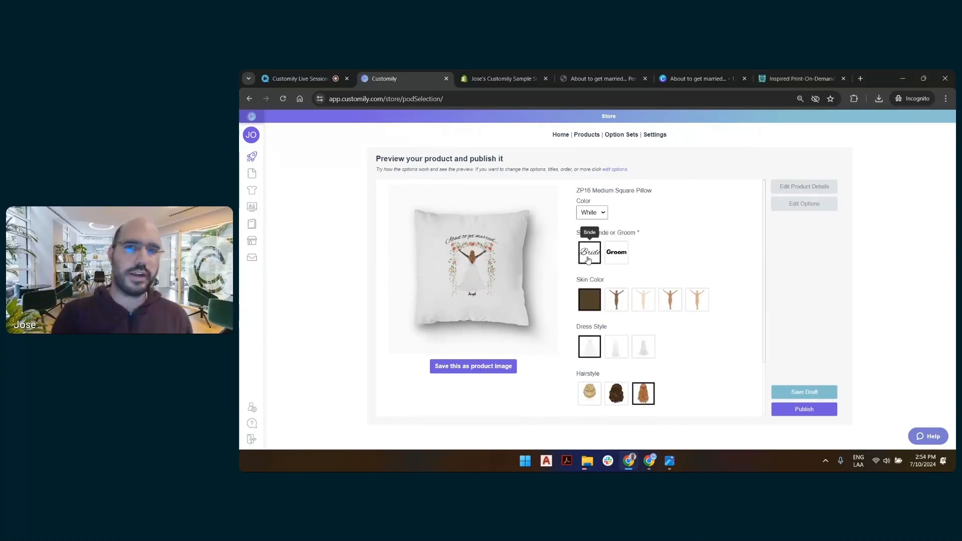
{"action": "left_click", "coordinate": [612, 258]}
{"action": "left_click", "coordinate": [590, 253]}
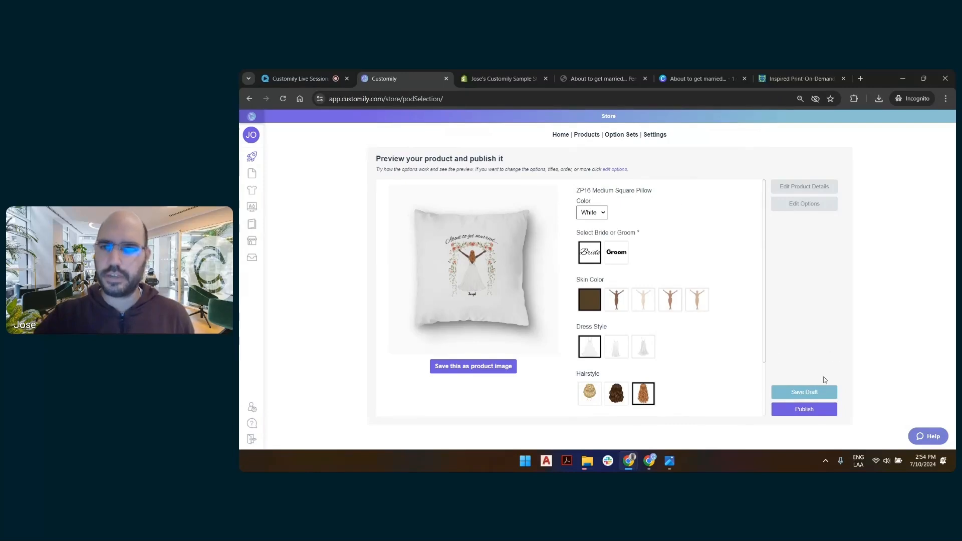
- Save the personalized pillow product as a draft
{"action": "left_click", "coordinate": [822, 392]}
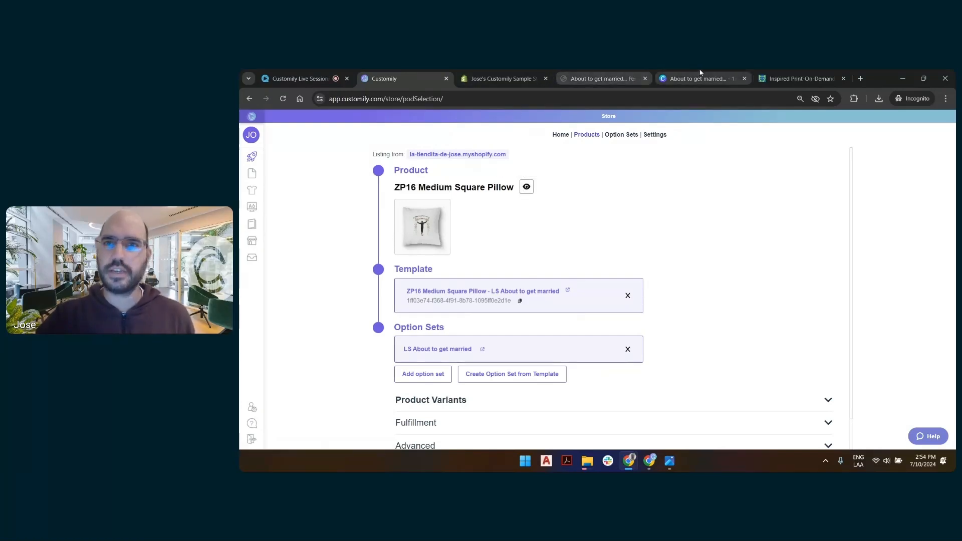
- Switch to the existing About to get married pillow's store page and examine its Select Bride or Groom choices
{"action": "left_click", "coordinate": [574, 76]}
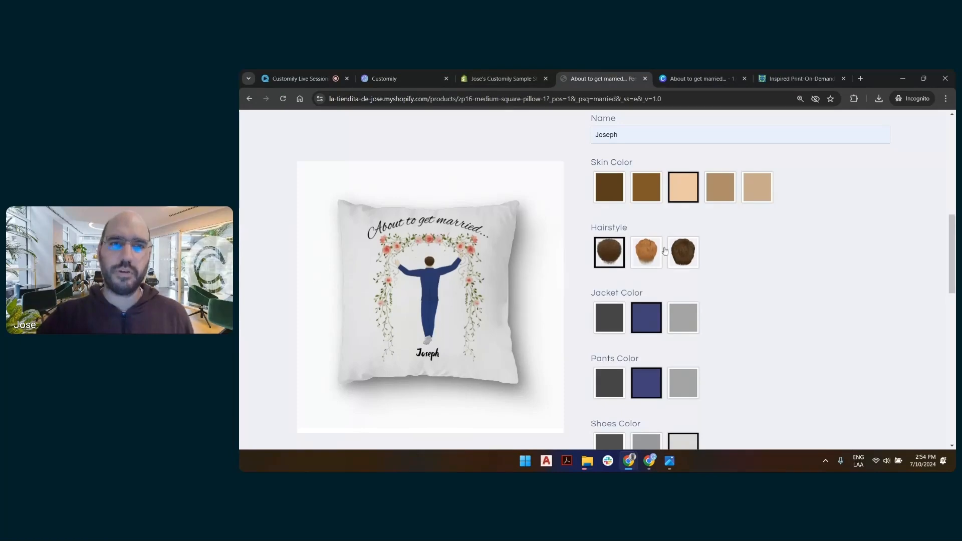
{"action": "scroll", "coordinate": [744, 252], "scroll_direction": "up", "scroll_amount": 5}
{"action": "scroll", "coordinate": [693, 261], "scroll_direction": "up", "scroll_amount": 3}
{"action": "scroll", "coordinate": [668, 243], "scroll_direction": "down", "scroll_amount": 5}
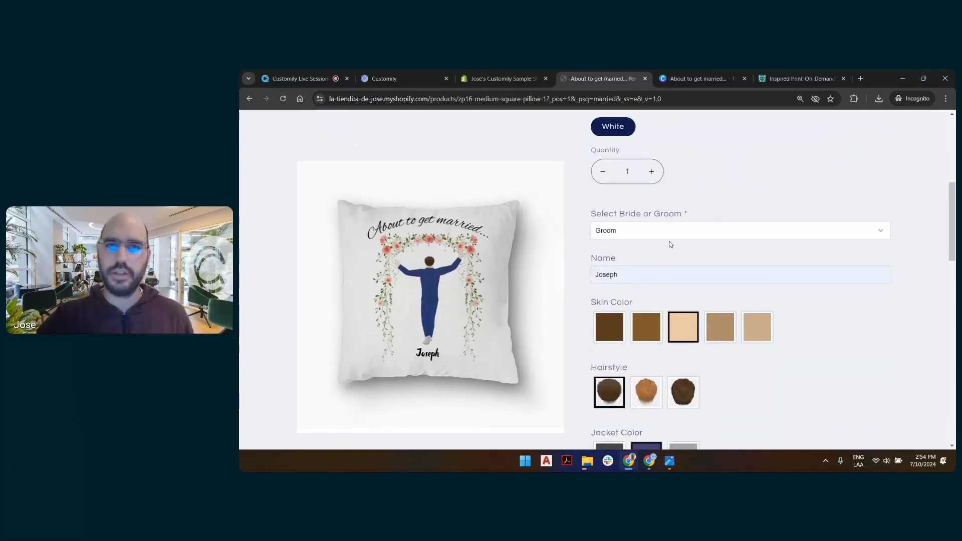
{"action": "left_click", "coordinate": [654, 230]}
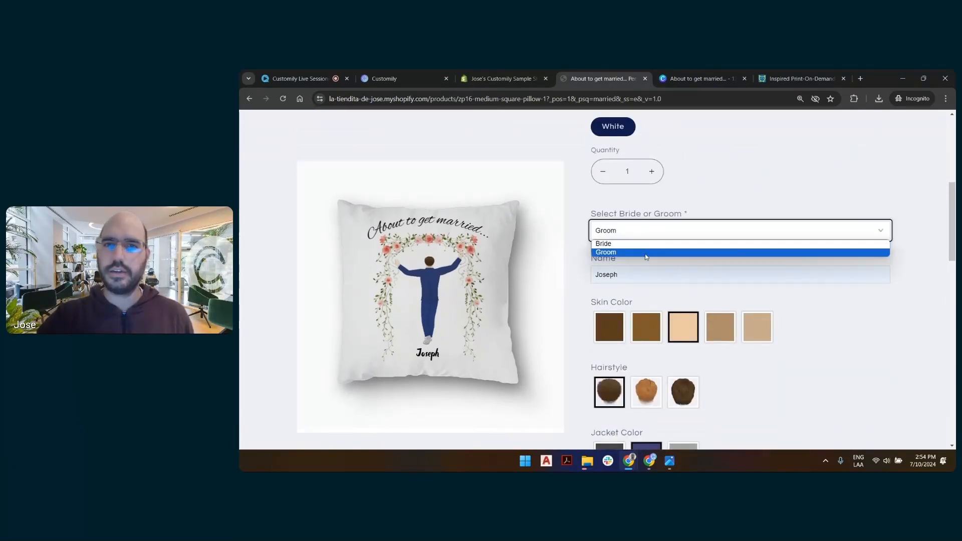
{"action": "left_click", "coordinate": [707, 204]}
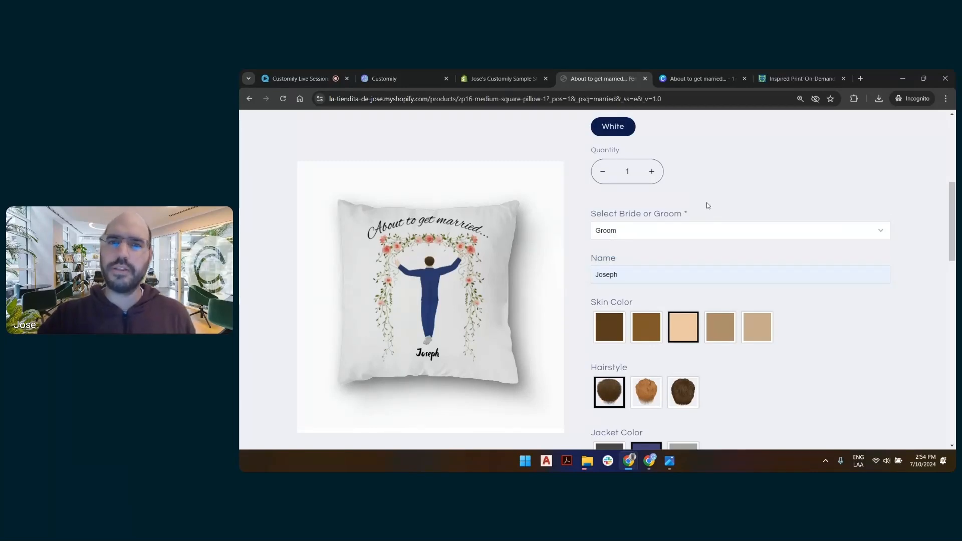
{"action": "scroll", "coordinate": [692, 205], "scroll_direction": "up", "scroll_amount": 2}
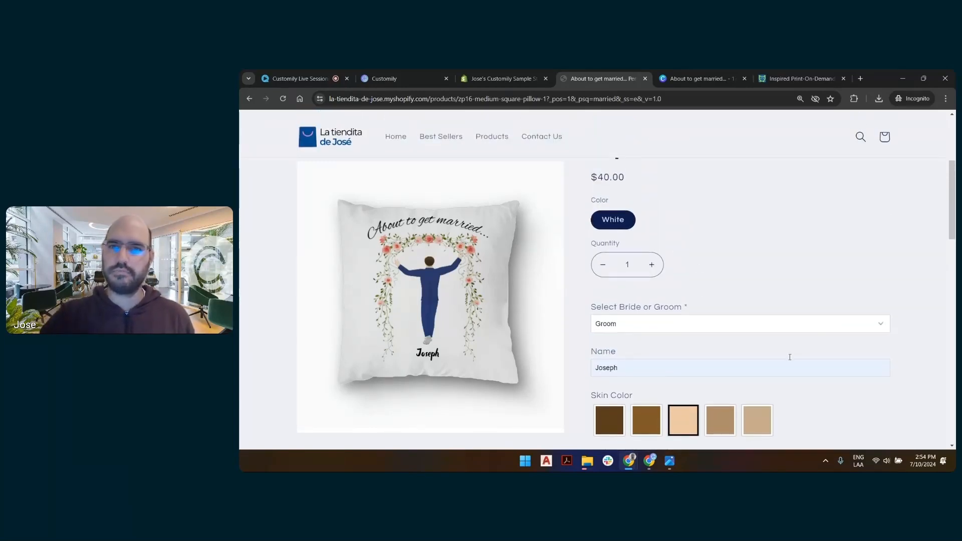
- Check the pillow's title on the store page, then search Customily's linked products for "about" and open the About to get married pillow
{"action": "scroll", "coordinate": [790, 357], "scroll_direction": "up", "scroll_amount": 4}
{"action": "left_click_drag", "start_coordinate": [596, 246], "coordinate": [732, 248]}
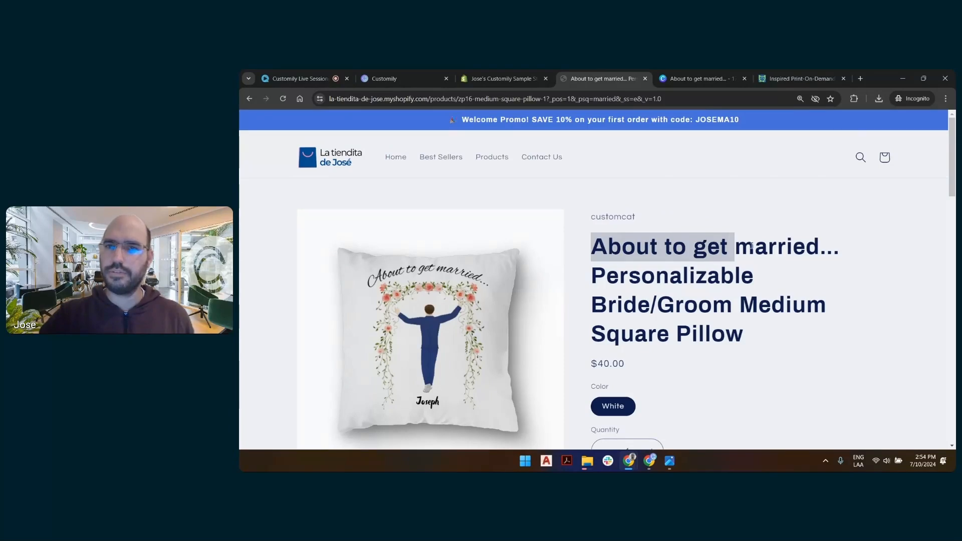
{"action": "left_click", "coordinate": [721, 218]}
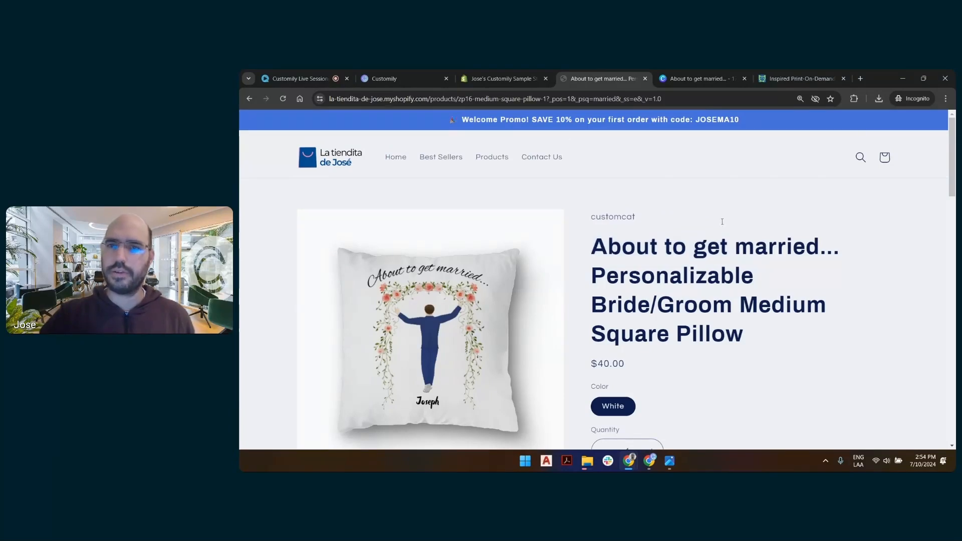
{"action": "left_click", "coordinate": [425, 79]}
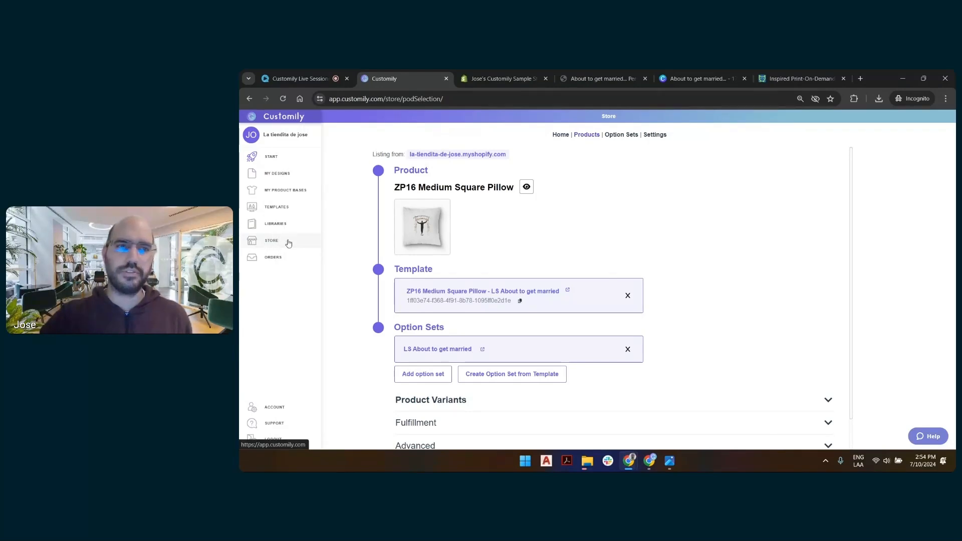
{"action": "left_click", "coordinate": [260, 243]}
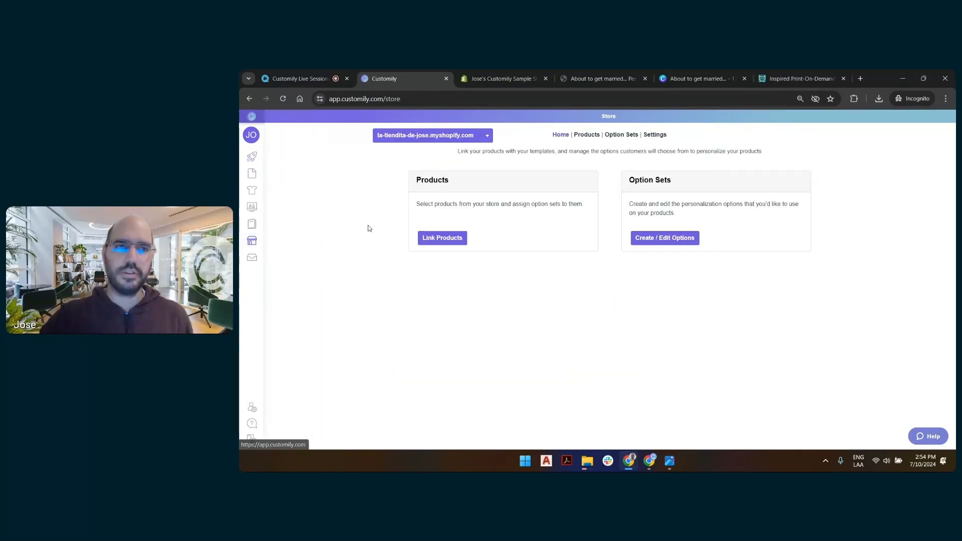
{"action": "left_click", "coordinate": [433, 239]}
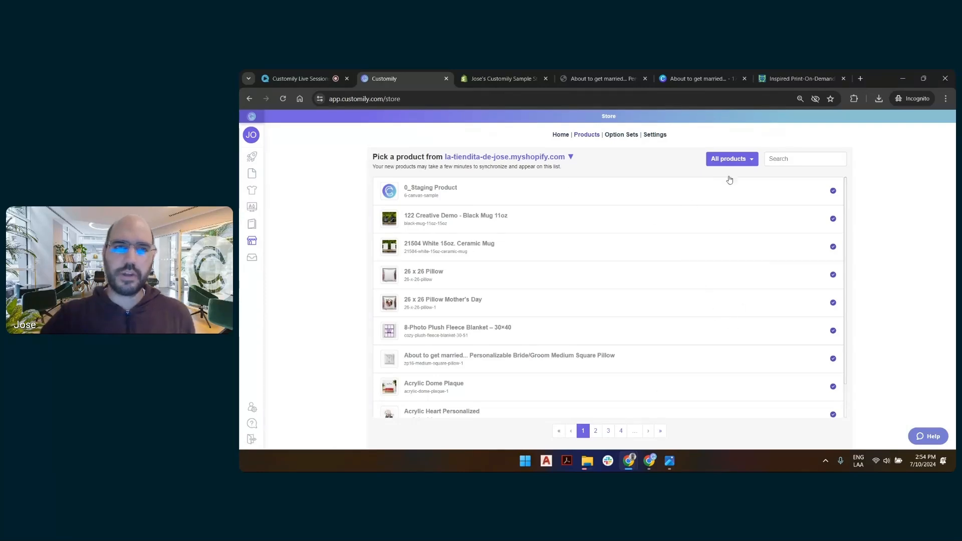
{"action": "left_click", "coordinate": [781, 163]}
{"action": "type", "text": "about"}
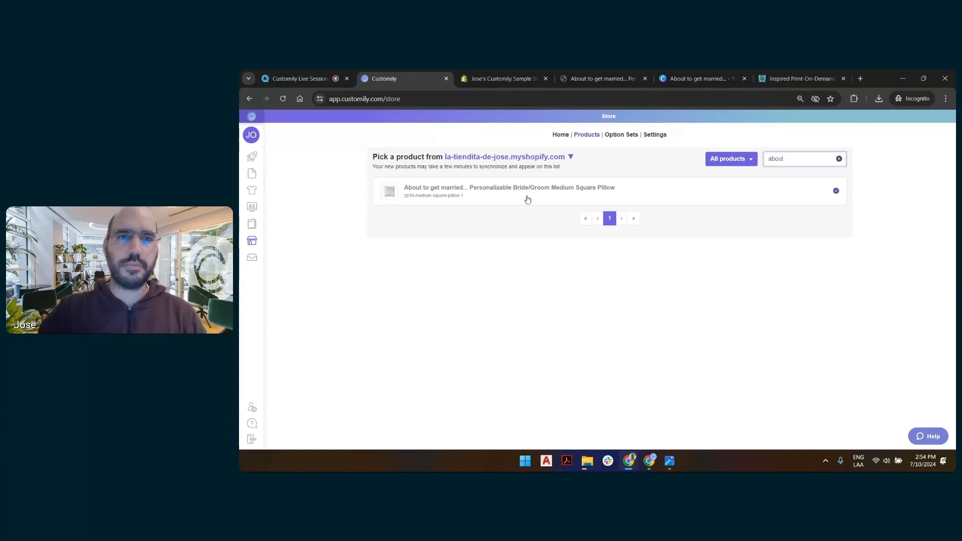
{"action": "left_click", "coordinate": [581, 190]}
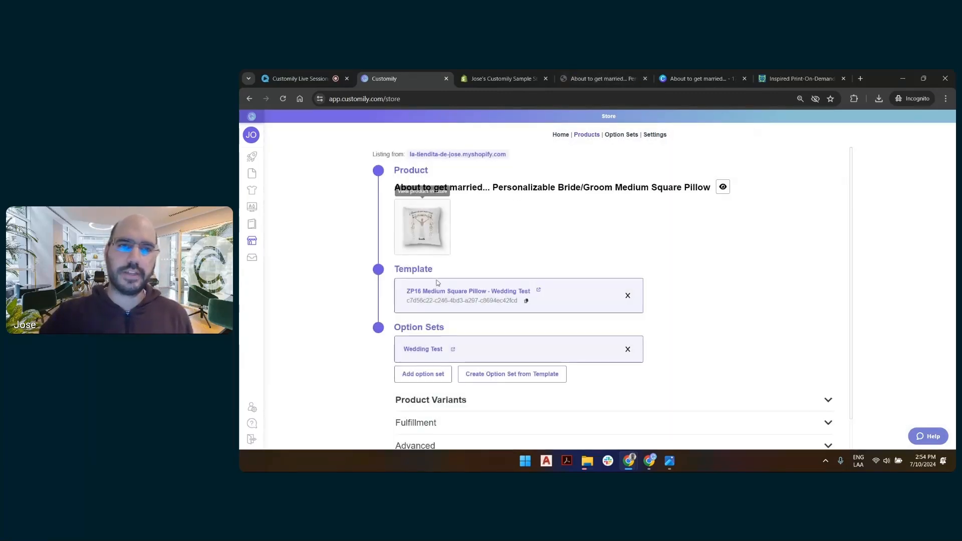
- Open the pillow's Wedding Test option set with its preview turned on and check the Select Bride or Groom choices
{"action": "left_click", "coordinate": [453, 350]}
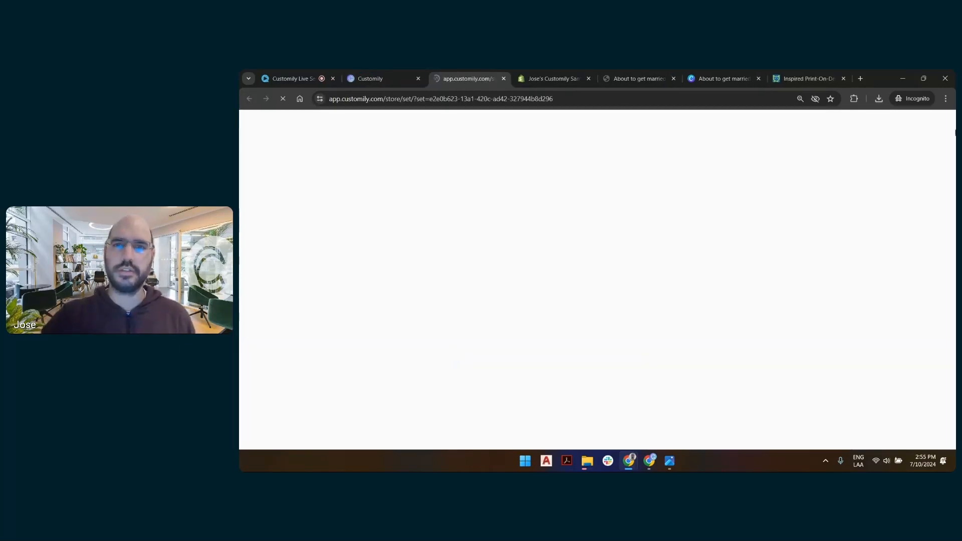
{"action": "left_click", "coordinate": [945, 98]}
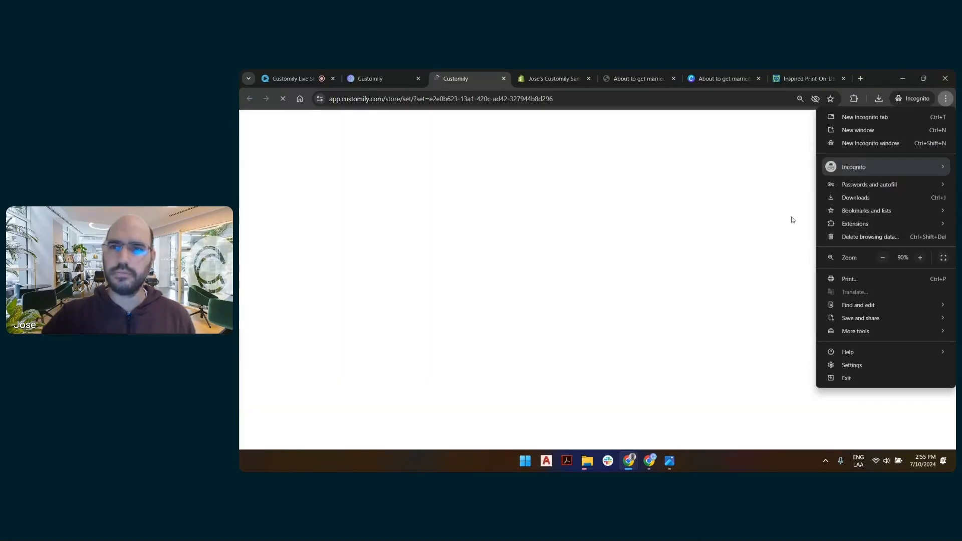
{"action": "left_click", "coordinate": [716, 137]}
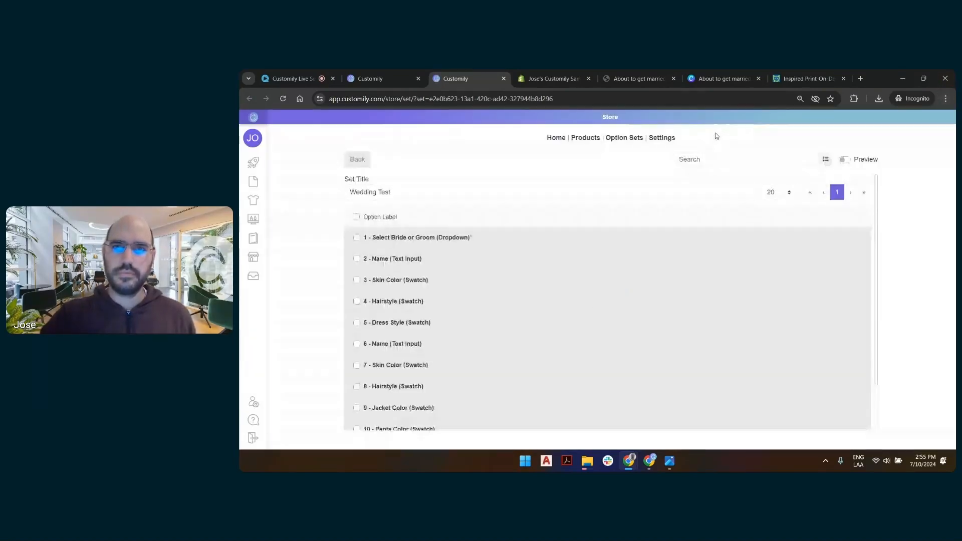
{"action": "left_click", "coordinate": [847, 160]}
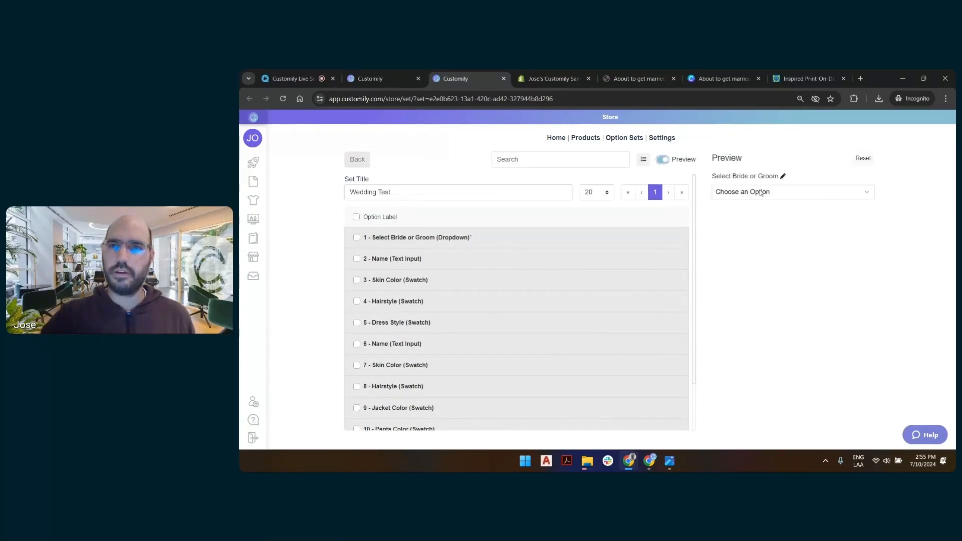
{"action": "left_click", "coordinate": [761, 193]}
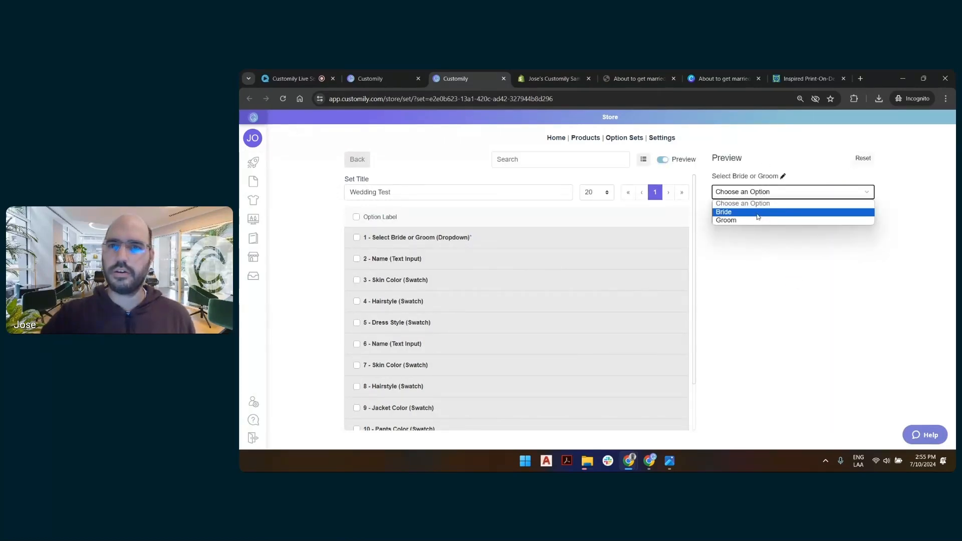
{"action": "left_click", "coordinate": [787, 179]}
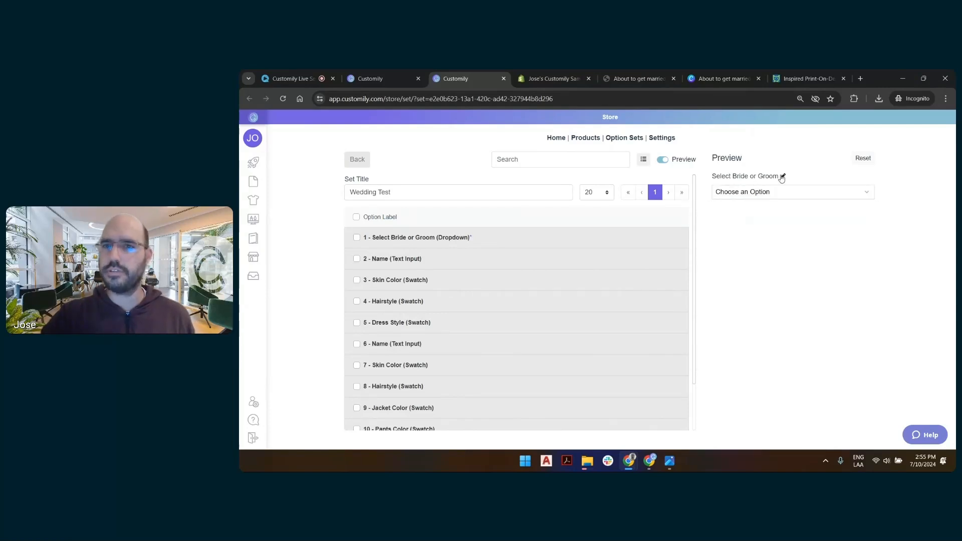
- Change the option type of Select Bride or Groom to Swatch
{"action": "left_click", "coordinate": [783, 179]}
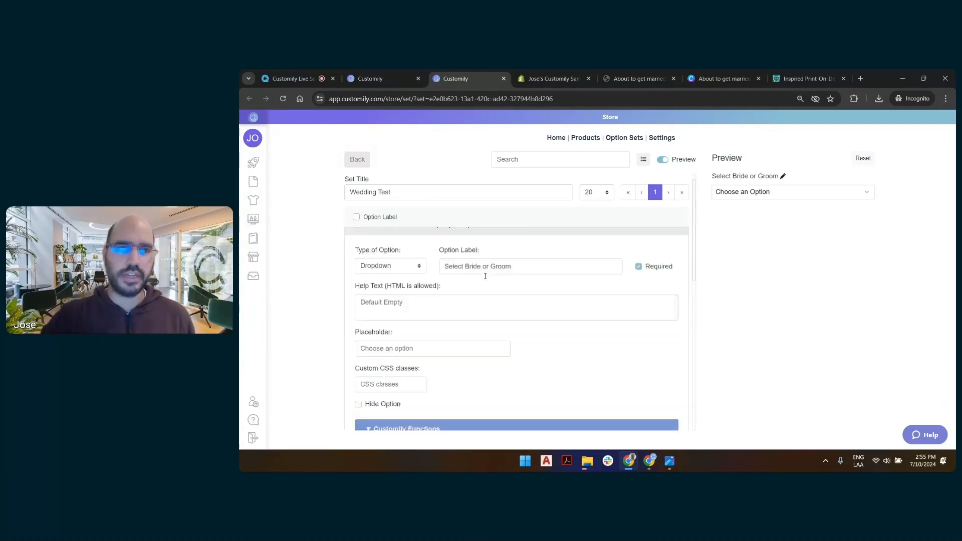
{"action": "left_click", "coordinate": [393, 280]}
{"action": "left_click", "coordinate": [381, 308]}
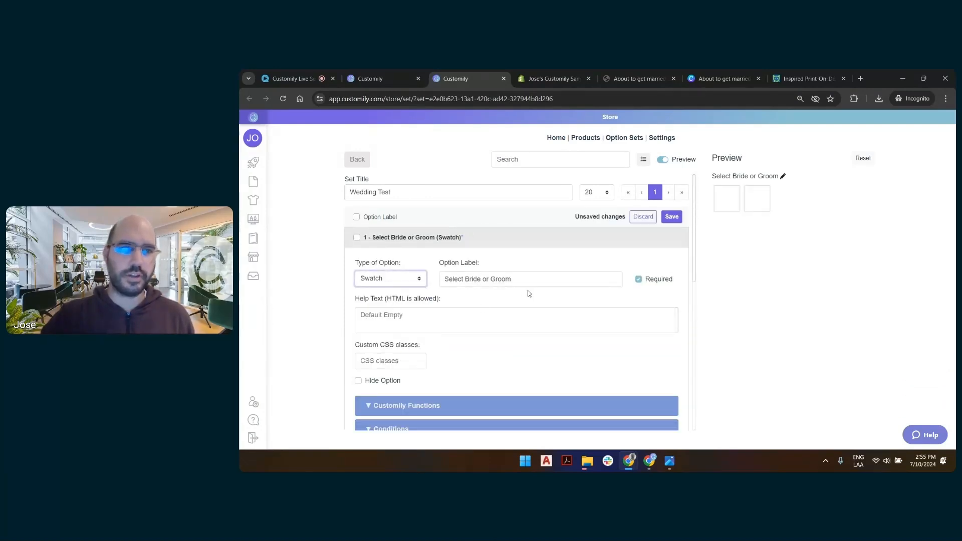
- Upload bride.png as the swatch image for the Bride value
{"action": "scroll", "coordinate": [526, 307], "scroll_direction": "down", "scroll_amount": 4}
{"action": "left_click", "coordinate": [481, 253]}
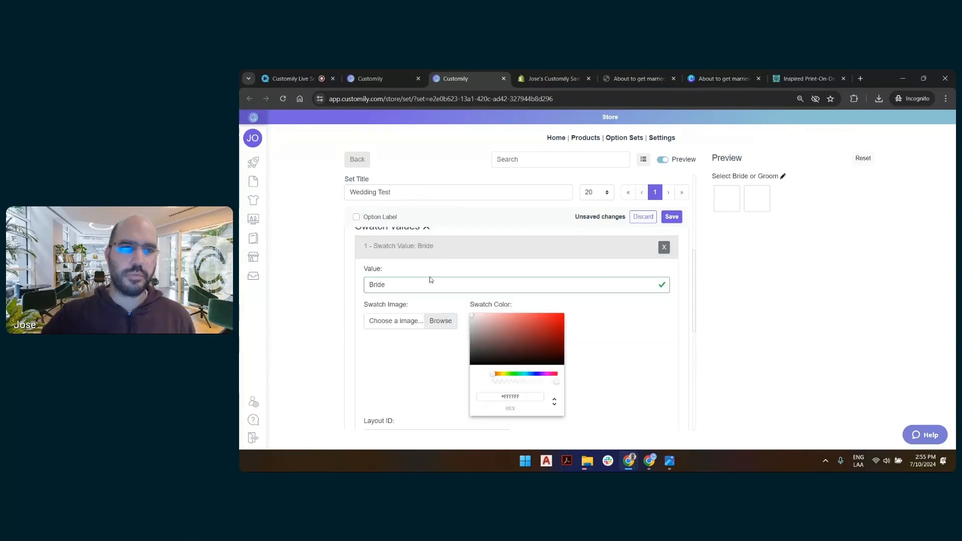
{"action": "left_click", "coordinate": [436, 322]}
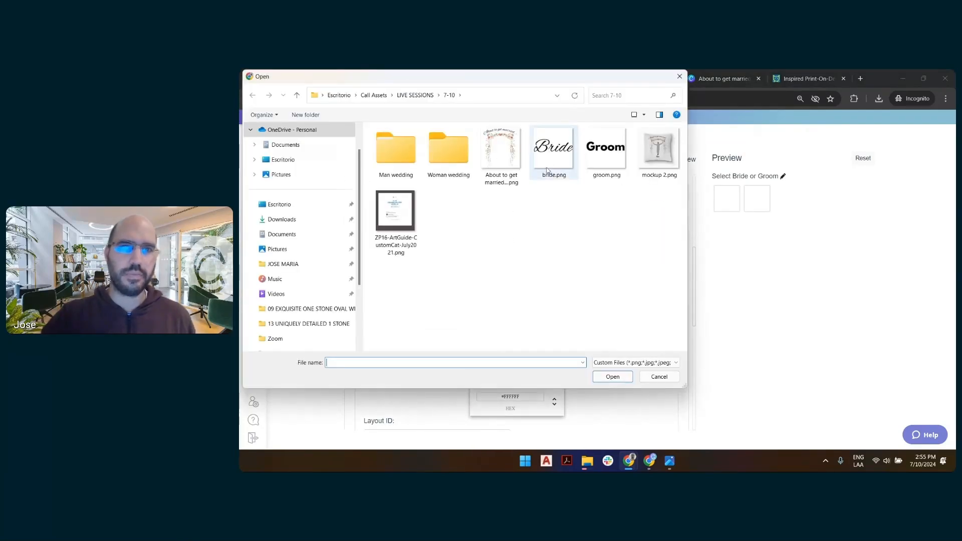
{"action": "double_click", "coordinate": [551, 144]}
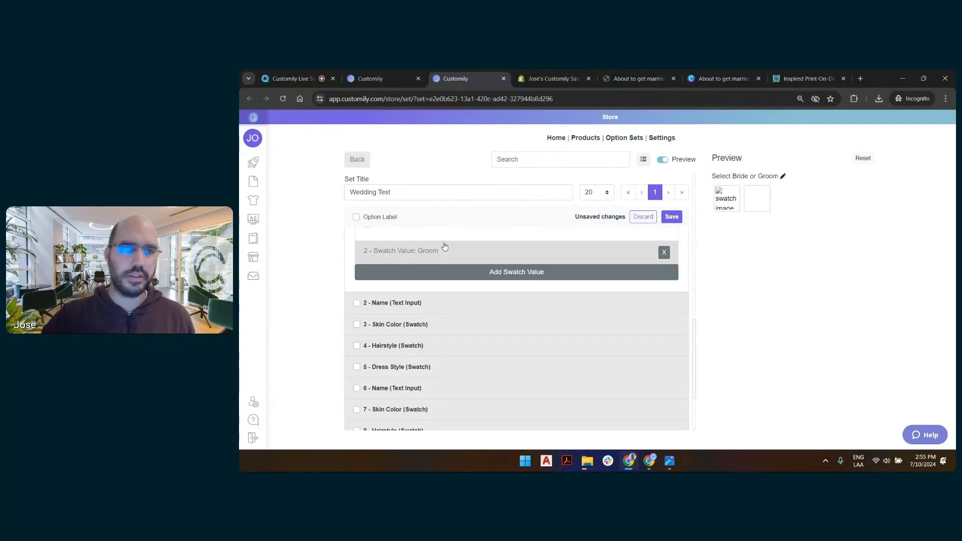
- Upload groom.png as the swatch image for the Groom value and save the option set
{"action": "left_click", "coordinate": [445, 248]}
{"action": "left_click", "coordinate": [440, 325]}
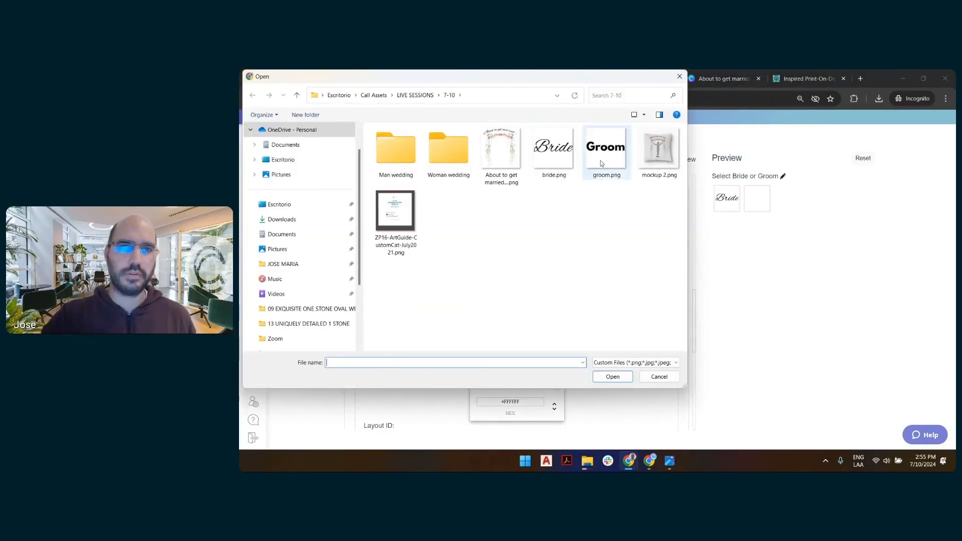
{"action": "double_click", "coordinate": [606, 145]}
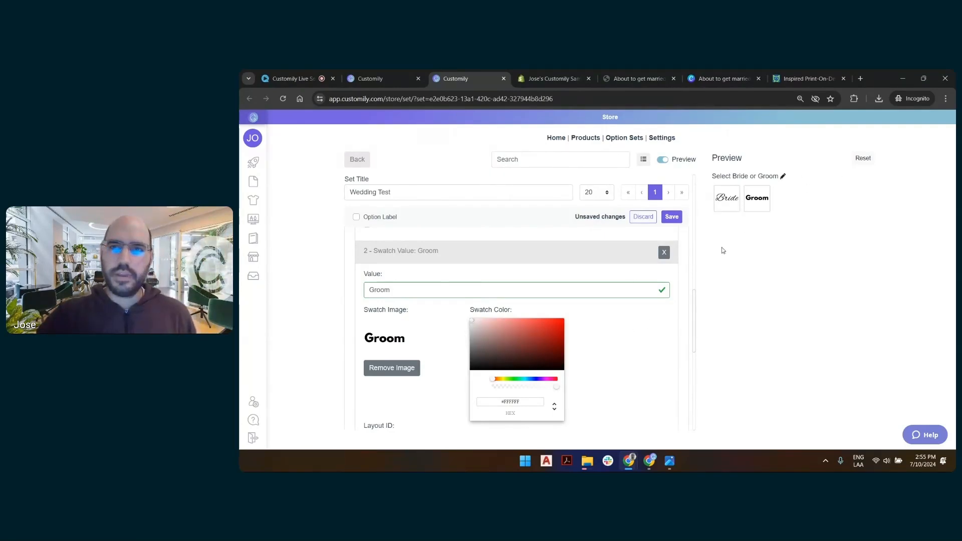
{"action": "left_click", "coordinate": [671, 217]}
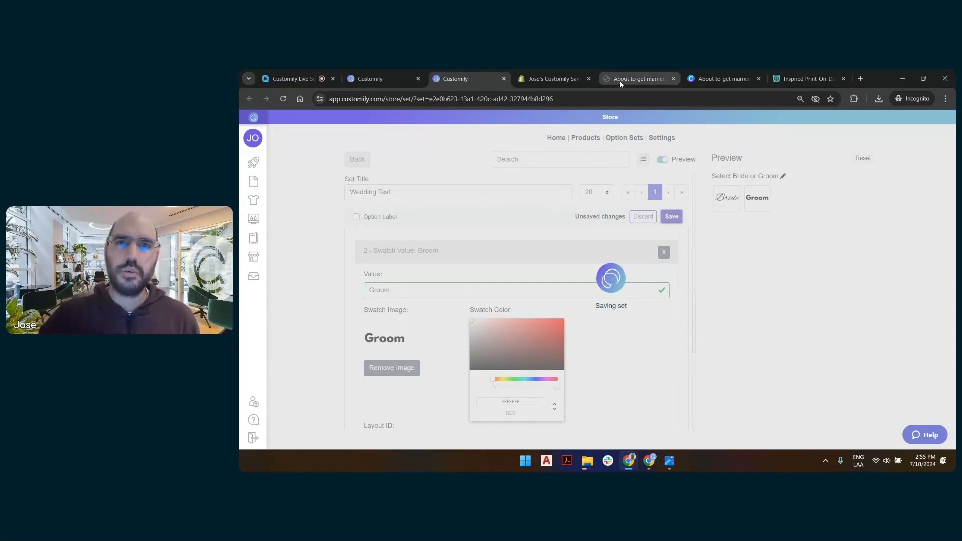
{"action": "mouse_move", "coordinate": [620, 82]}
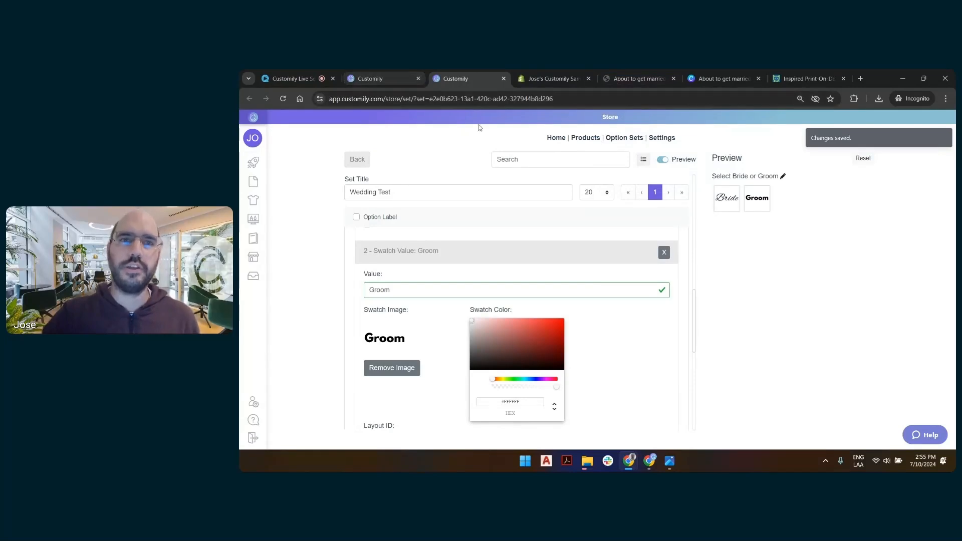
- Review the pillow's linked template and option set in Customily, and look over its store page
{"action": "left_click", "coordinate": [414, 77]}
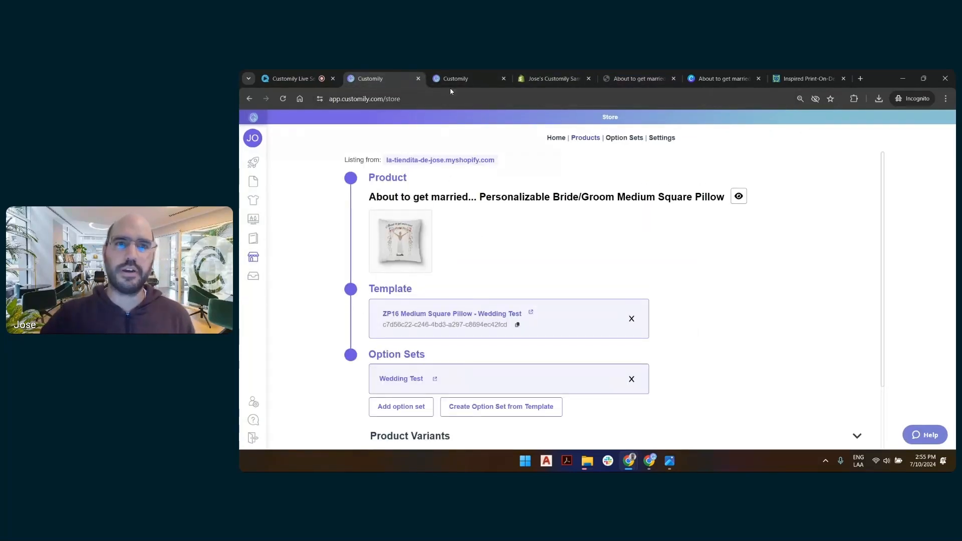
{"action": "left_click", "coordinate": [648, 73]}
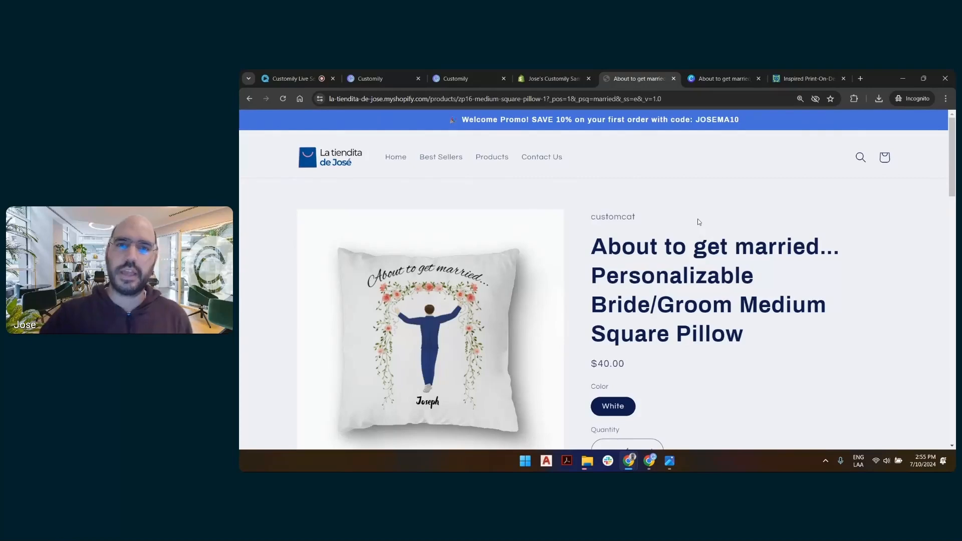
{"action": "scroll", "coordinate": [696, 219], "scroll_direction": "down", "scroll_amount": 2}
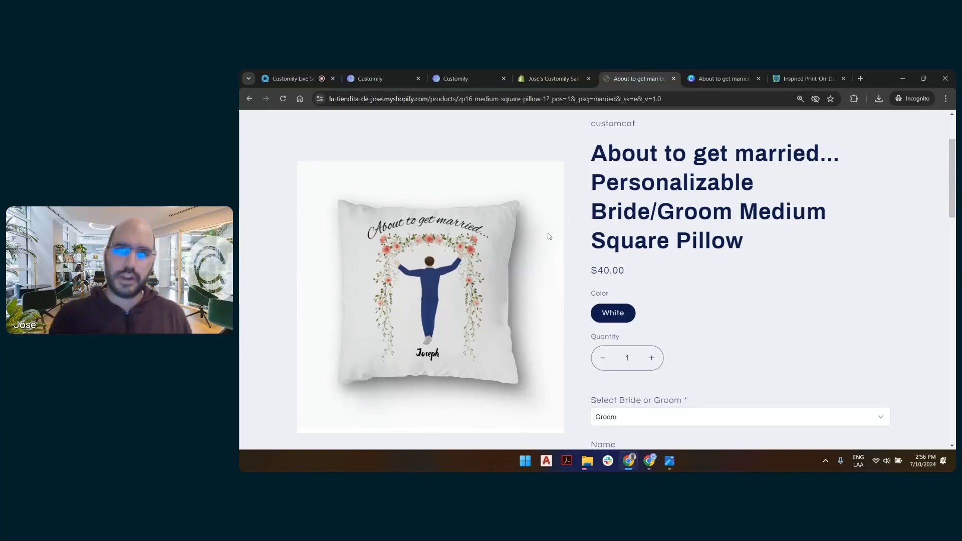
- Switch to the Shopify admin, sort products by creation date with newest first, and open the About to get married pillow's details
{"action": "left_click", "coordinate": [543, 78]}
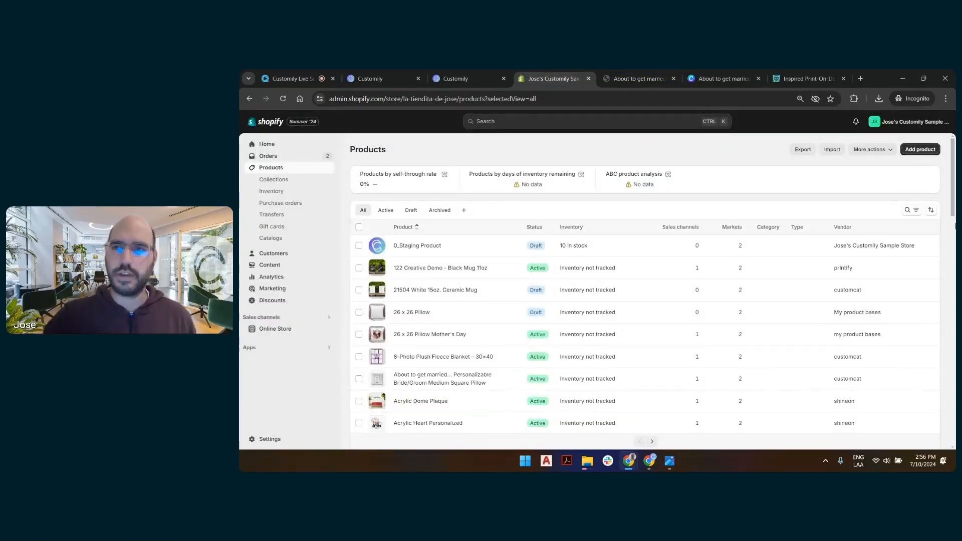
{"action": "left_click", "coordinate": [931, 210]}
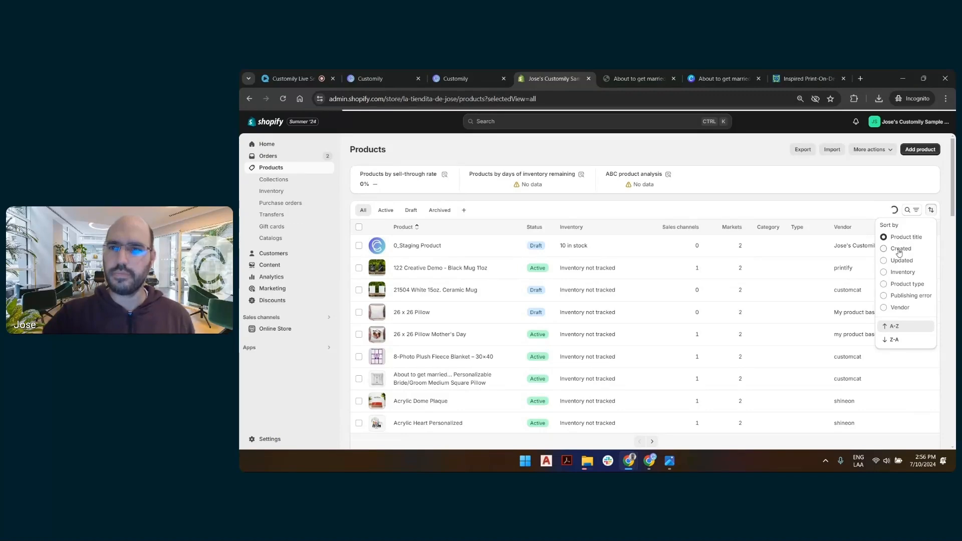
{"action": "left_click", "coordinate": [908, 343]}
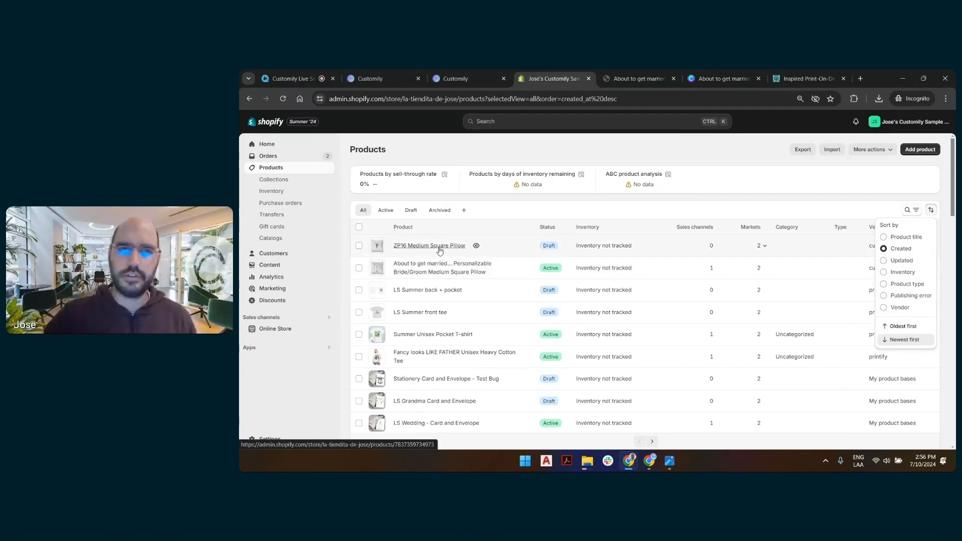
{"action": "left_click", "coordinate": [431, 266]}
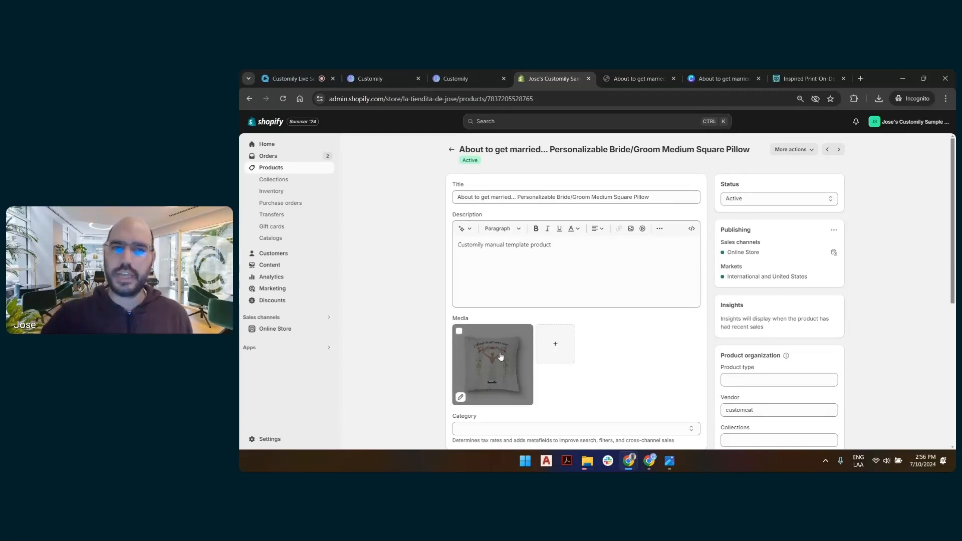
{"action": "scroll", "coordinate": [500, 356], "scroll_direction": "down", "scroll_amount": 1}
- Return to the pillow's store page, reload it, and examine the Select Bride or Groom swatches
{"action": "left_click", "coordinate": [621, 78]}
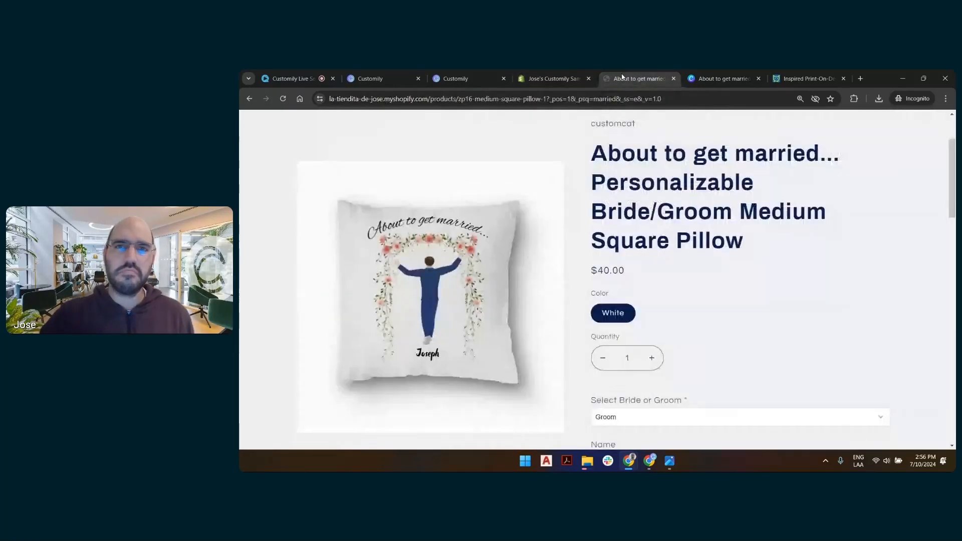
{"action": "scroll", "coordinate": [657, 240], "scroll_direction": "down", "scroll_amount": 4}
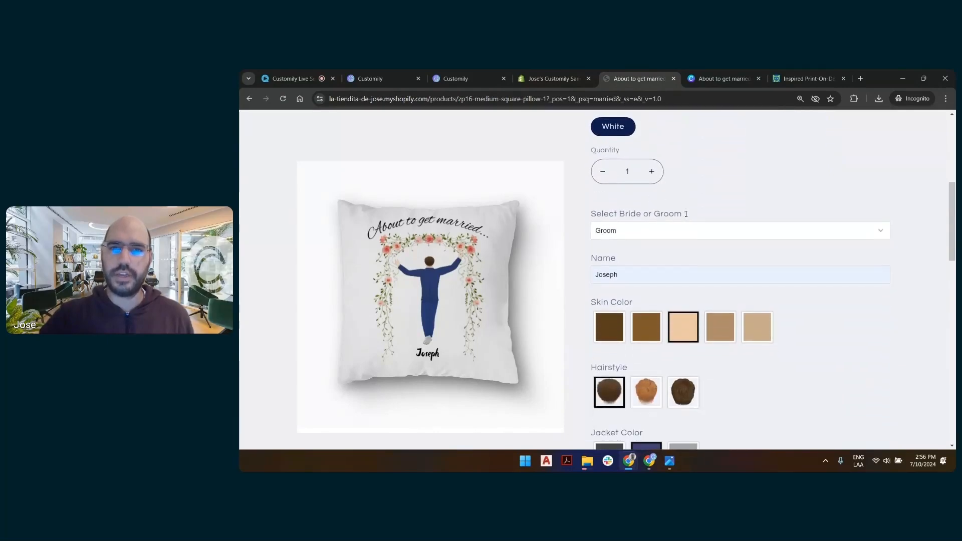
{"action": "key", "text": "F5"}
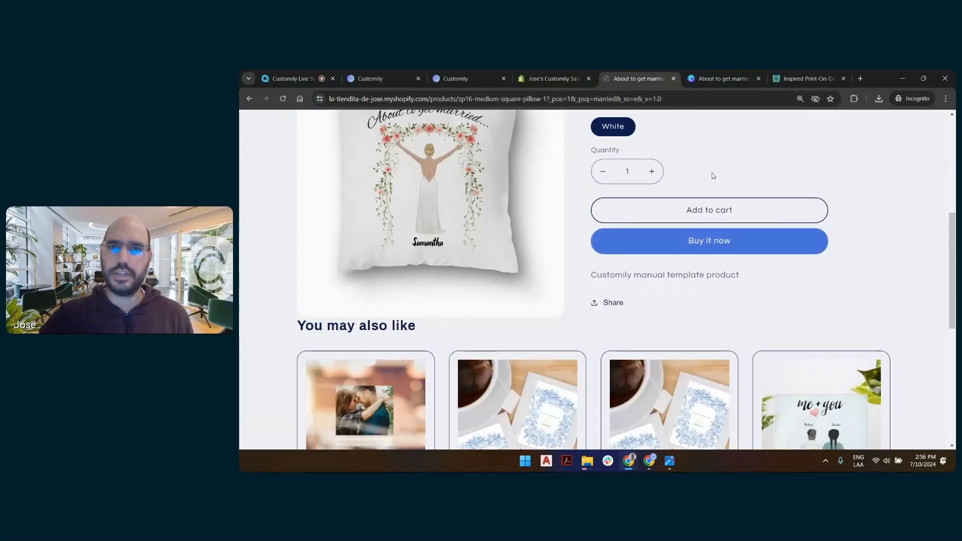
{"action": "scroll", "coordinate": [712, 180], "scroll_direction": "up", "scroll_amount": 4}
{"action": "scroll", "coordinate": [712, 177], "scroll_direction": "up", "scroll_amount": 2}
{"action": "scroll", "coordinate": [712, 177], "scroll_direction": "down", "scroll_amount": 3}
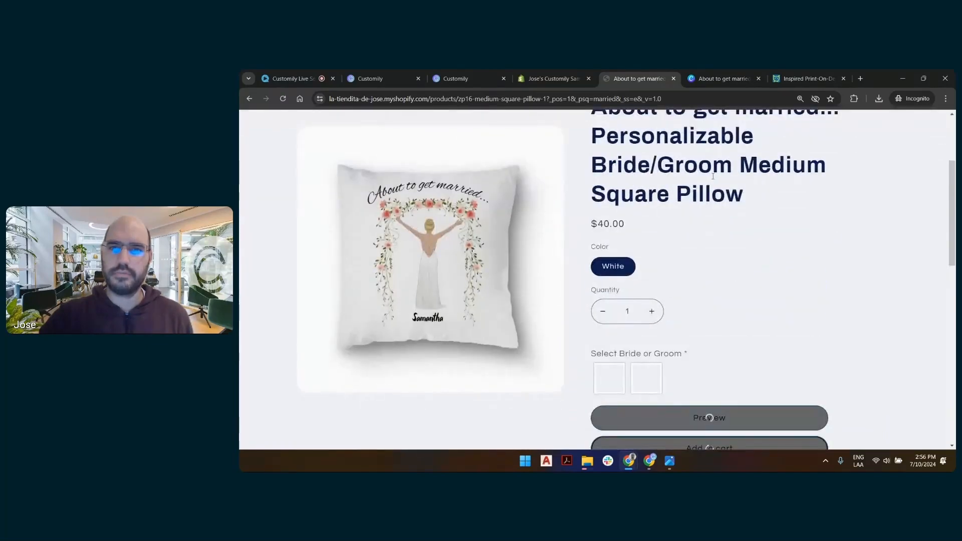
{"action": "scroll", "coordinate": [700, 201], "scroll_direction": "down", "scroll_amount": 3}
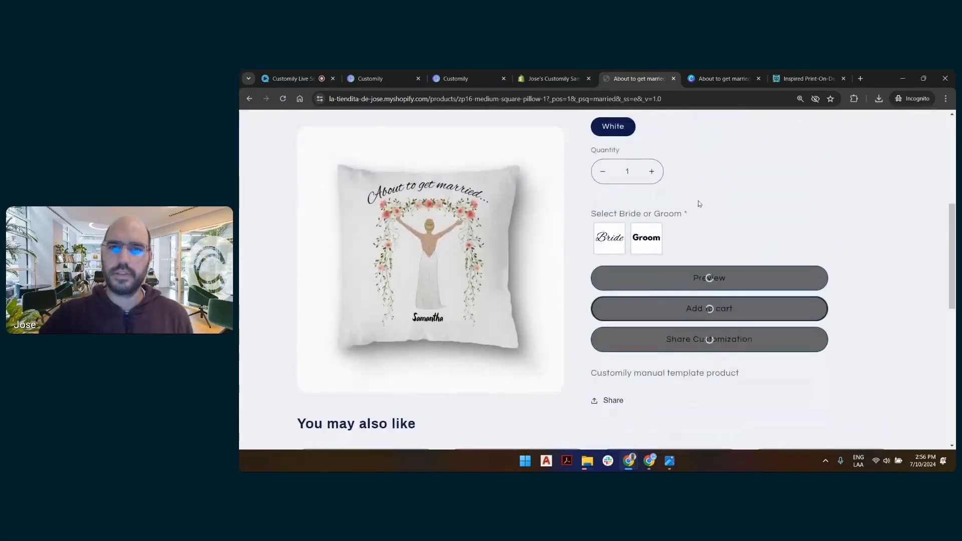
- Choose Groom for the pillow, fill in the groom's name with a suggested entry, and pick the fourth skin colour
{"action": "left_click", "coordinate": [652, 231]}
{"action": "left_click", "coordinate": [659, 297]}
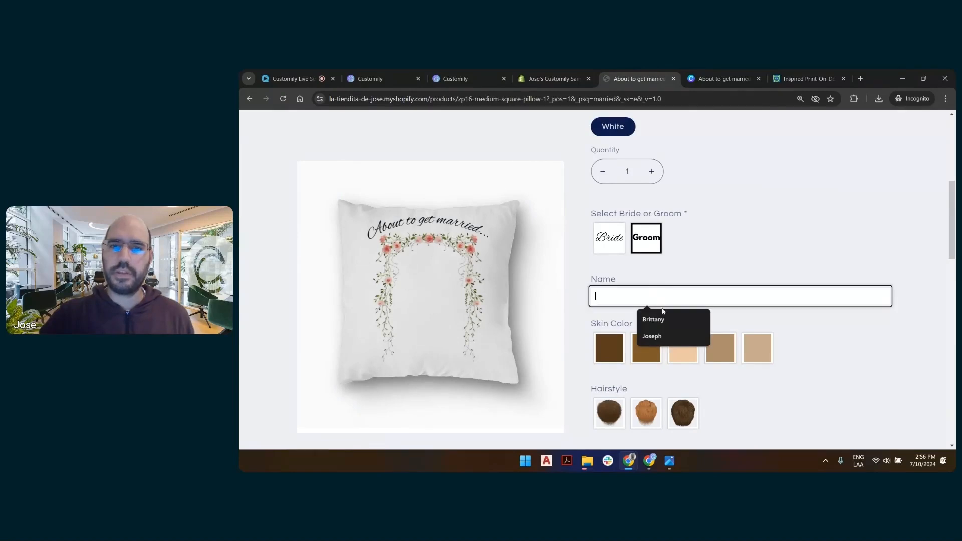
{"action": "left_click", "coordinate": [663, 332]}
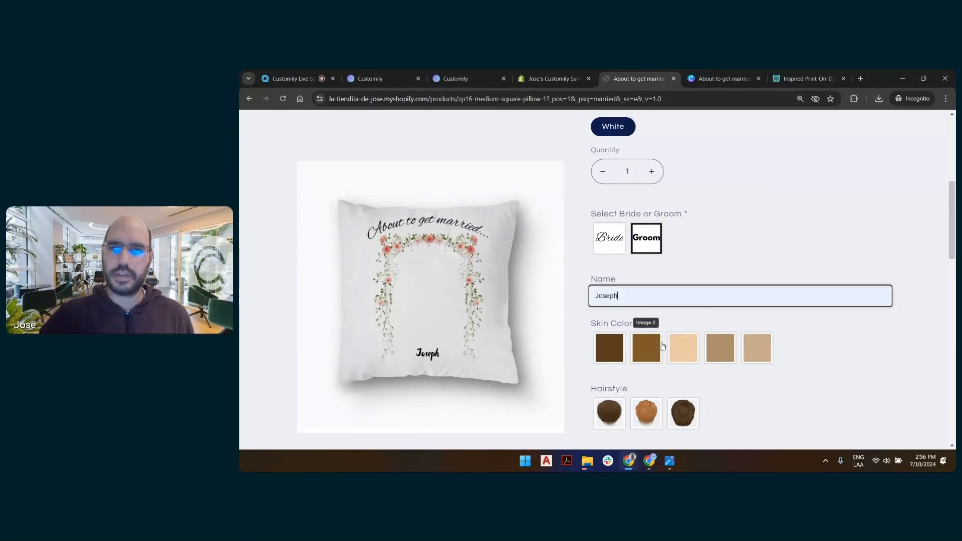
{"action": "left_click", "coordinate": [718, 345]}
{"action": "scroll", "coordinate": [713, 338], "scroll_direction": "down", "scroll_amount": 3}
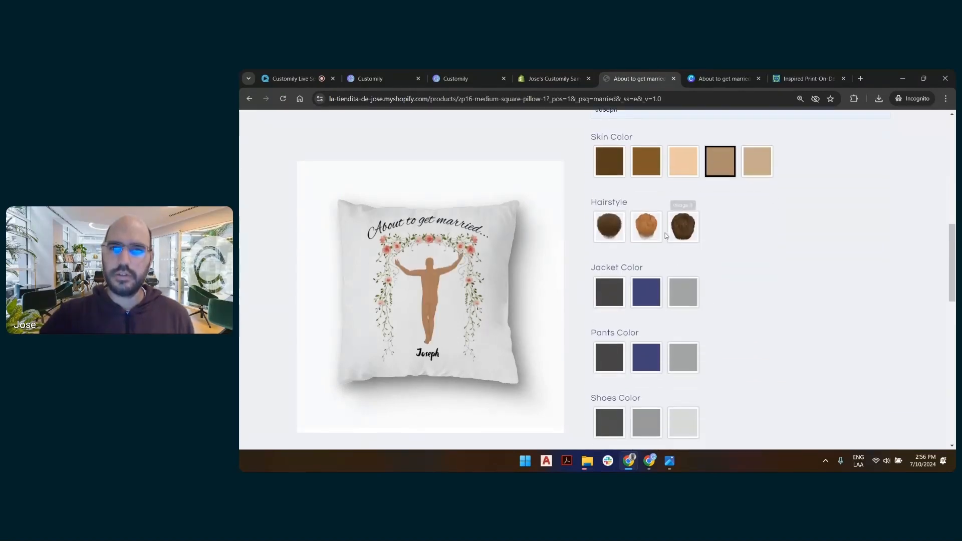
- Give the groom the first hairstyle, a blue jacket, blue pants and the middle grey shoes
{"action": "left_click", "coordinate": [609, 226]}
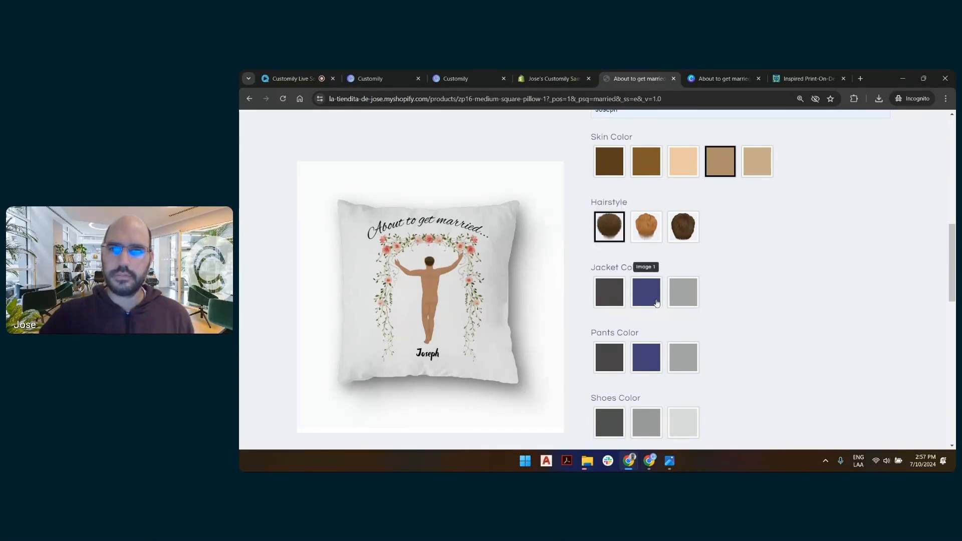
{"action": "left_click", "coordinate": [659, 297]}
{"action": "left_click", "coordinate": [646, 357]}
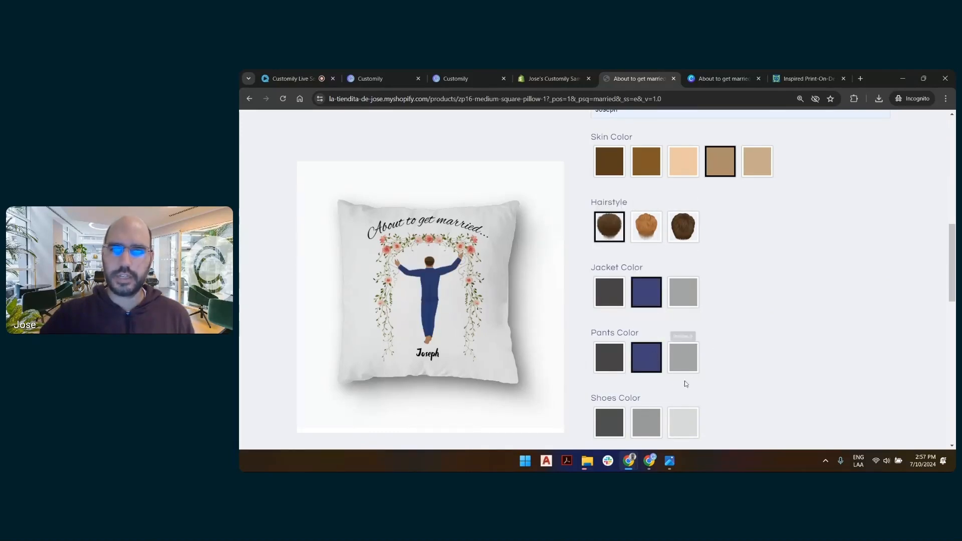
{"action": "left_click", "coordinate": [646, 422]}
{"action": "scroll", "coordinate": [702, 254], "scroll_direction": "down", "scroll_amount": 2}
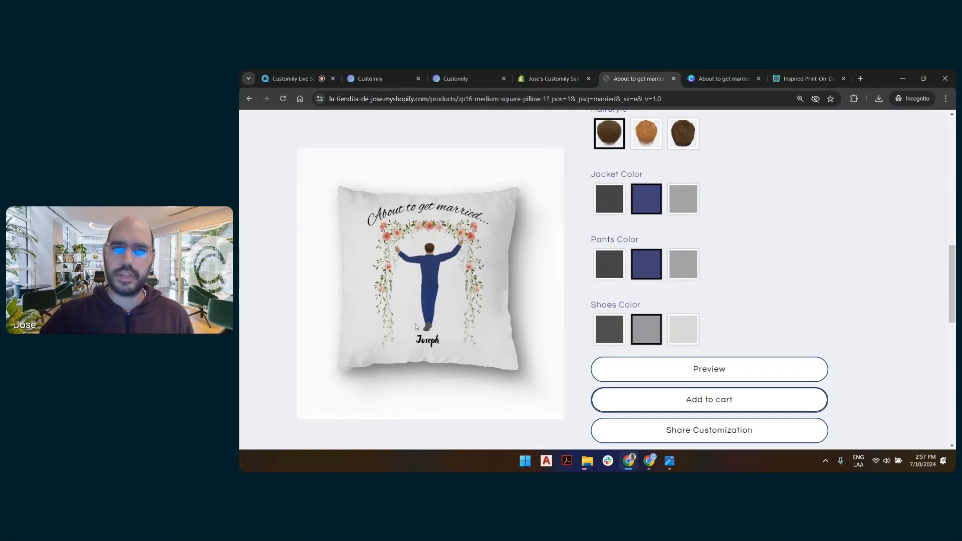
- Preview the personalized groom pillow and save the preview image as mockup 3.png in the 7-10 folder
{"action": "left_click", "coordinate": [750, 371]}
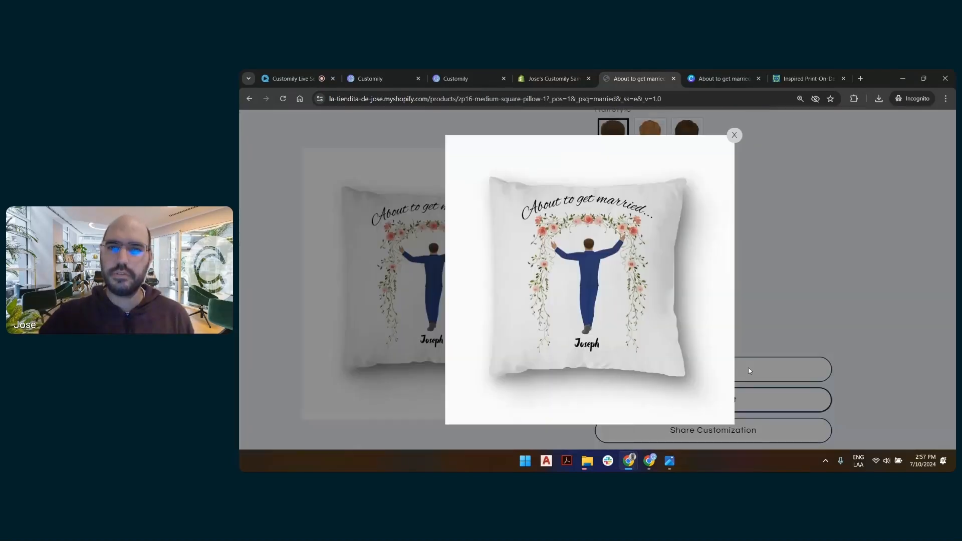
{"action": "right_click", "coordinate": [612, 244]}
{"action": "left_click", "coordinate": [634, 265]}
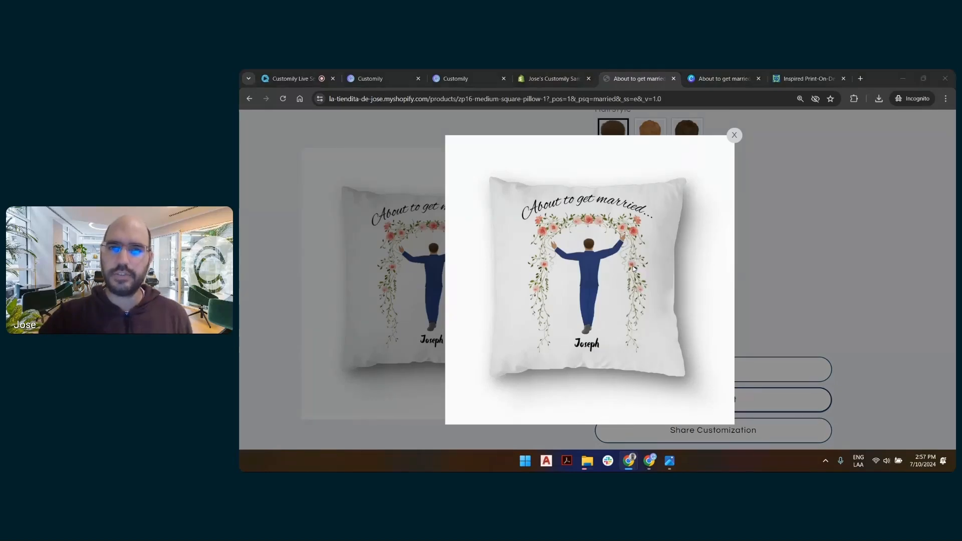
{"action": "left_click", "coordinate": [607, 150]}
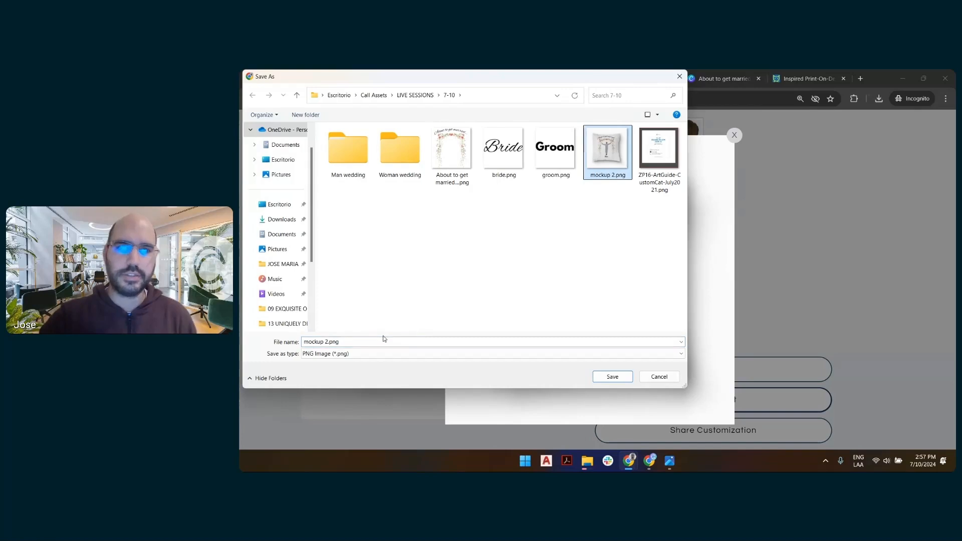
{"action": "left_click", "coordinate": [325, 345]}
{"action": "type", "text": "3"}
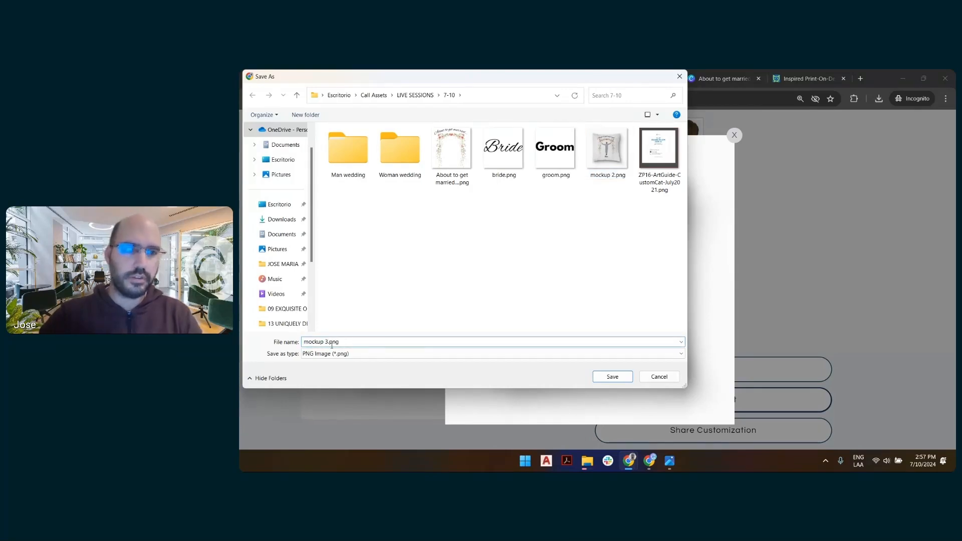
{"action": "left_click", "coordinate": [612, 376]}
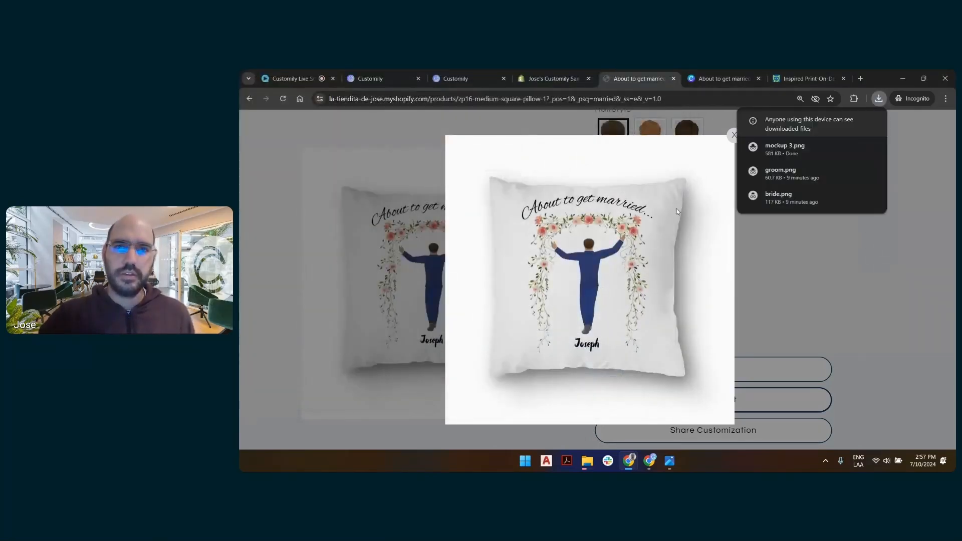
{"action": "left_click", "coordinate": [732, 137]}
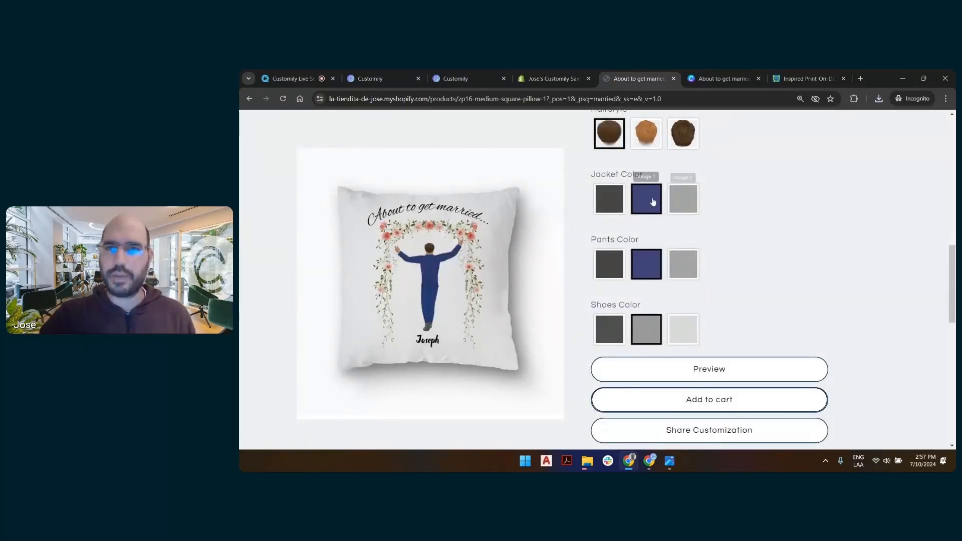
- Change the groom's jacket and pants to dark grey and look at the pillow's preview
{"action": "left_click", "coordinate": [609, 199]}
{"action": "left_click", "coordinate": [609, 264]}
{"action": "scroll", "coordinate": [651, 300], "scroll_direction": "up", "scroll_amount": 2}
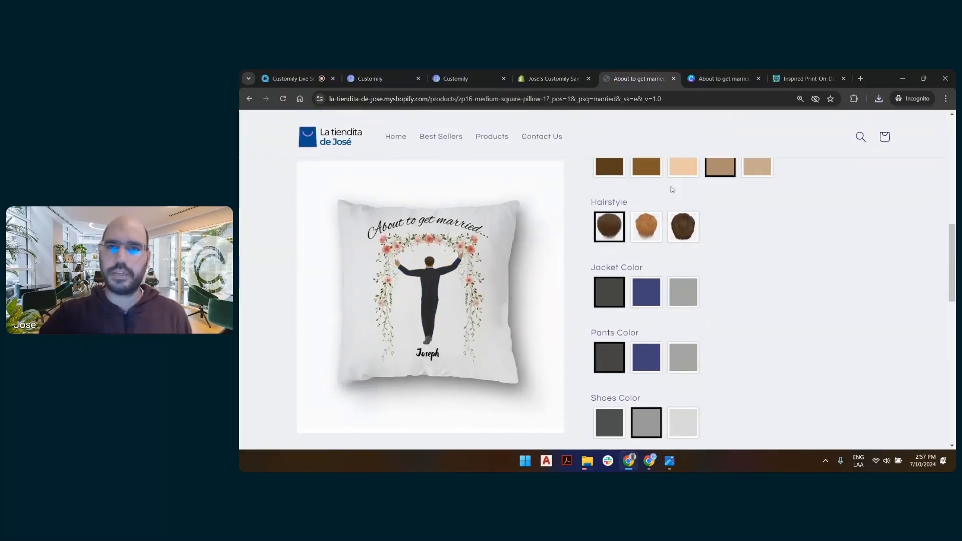
{"action": "scroll", "coordinate": [707, 309], "scroll_direction": "down", "scroll_amount": 4}
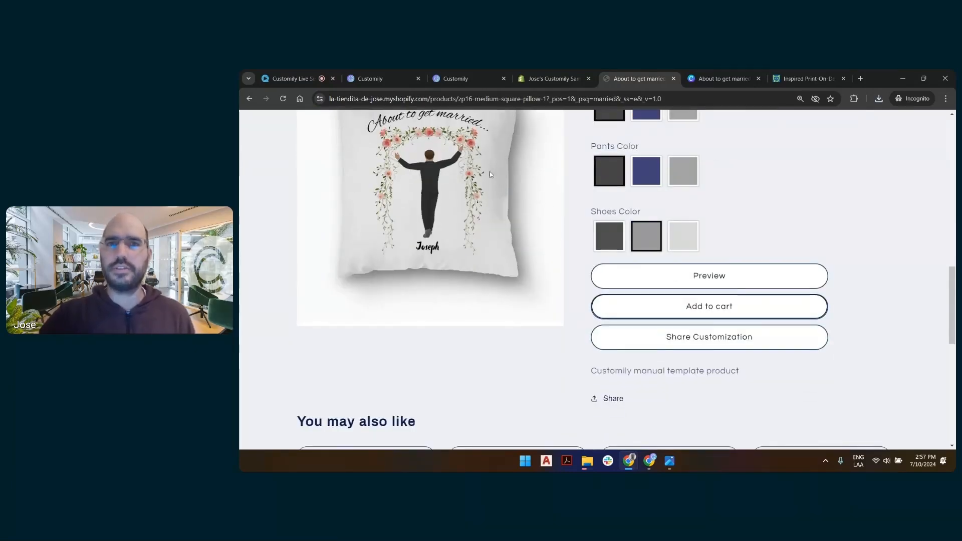
{"action": "left_click", "coordinate": [717, 277]}
{"action": "right_click", "coordinate": [561, 228]}
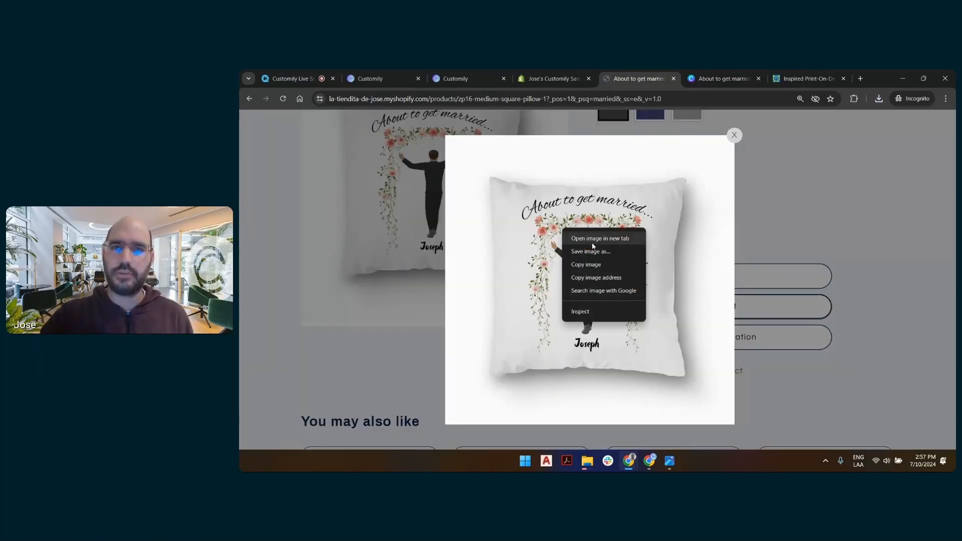
{"action": "left_click", "coordinate": [775, 214]}
- In the Shopify admin, upload mockup 2.png and mockup 3.png to the pillow's media, and check the images on its store page
{"action": "left_click", "coordinate": [540, 79]}
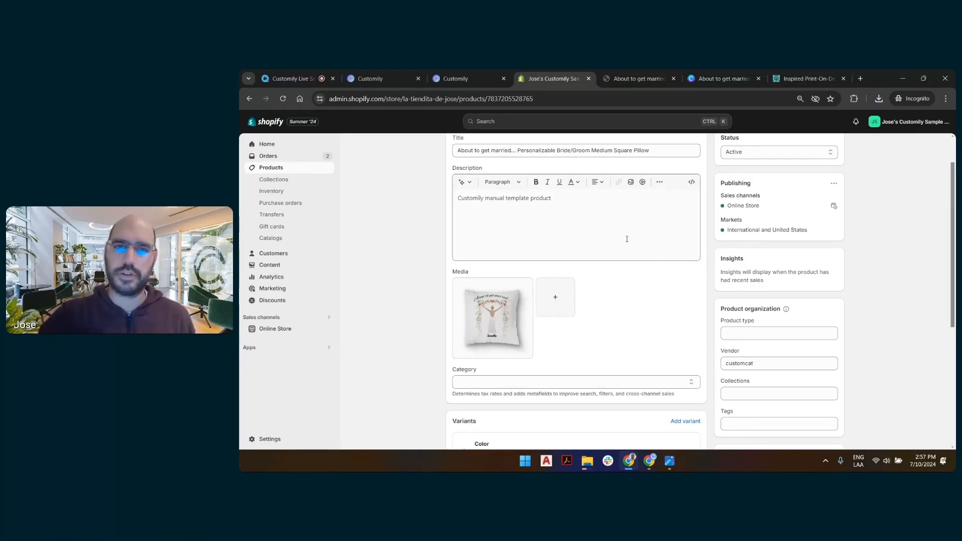
{"action": "left_click", "coordinate": [554, 297]}
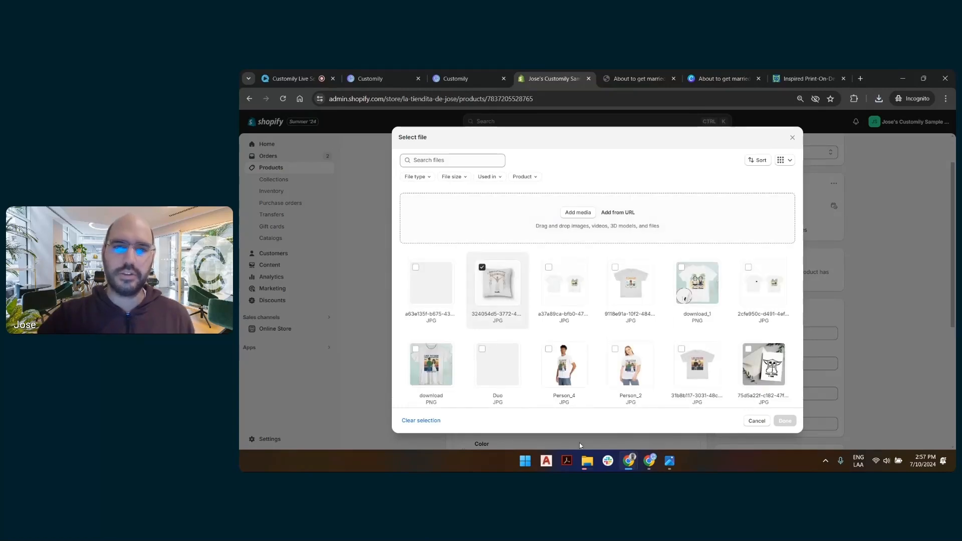
{"action": "left_click", "coordinate": [583, 213]}
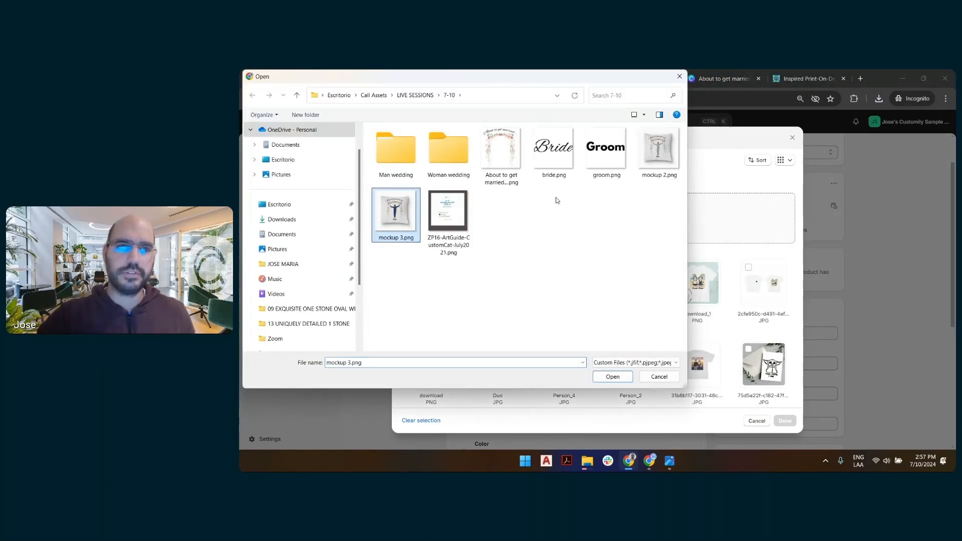
{"action": "left_click", "coordinate": [658, 150], "text": "ctrl"}
{"action": "left_click", "coordinate": [611, 377]}
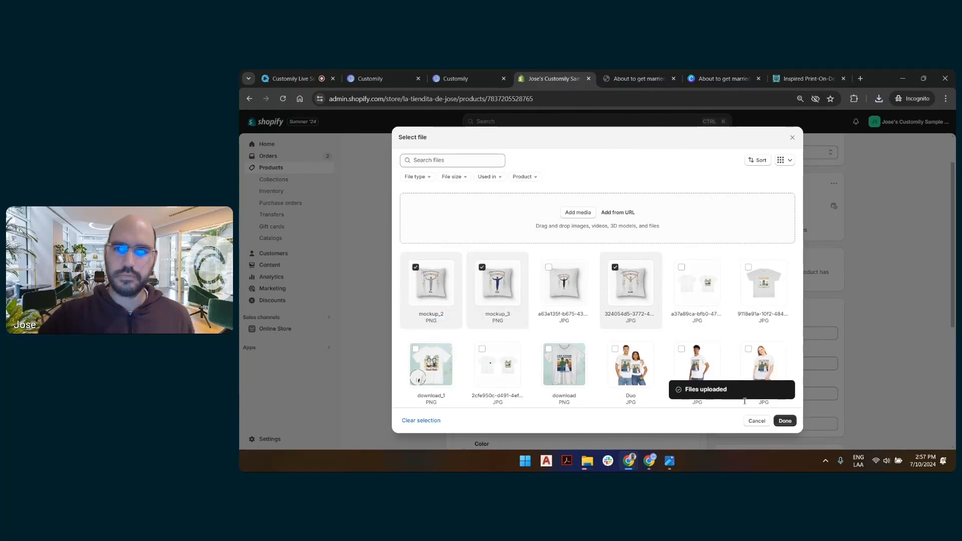
{"action": "left_click", "coordinate": [785, 421]}
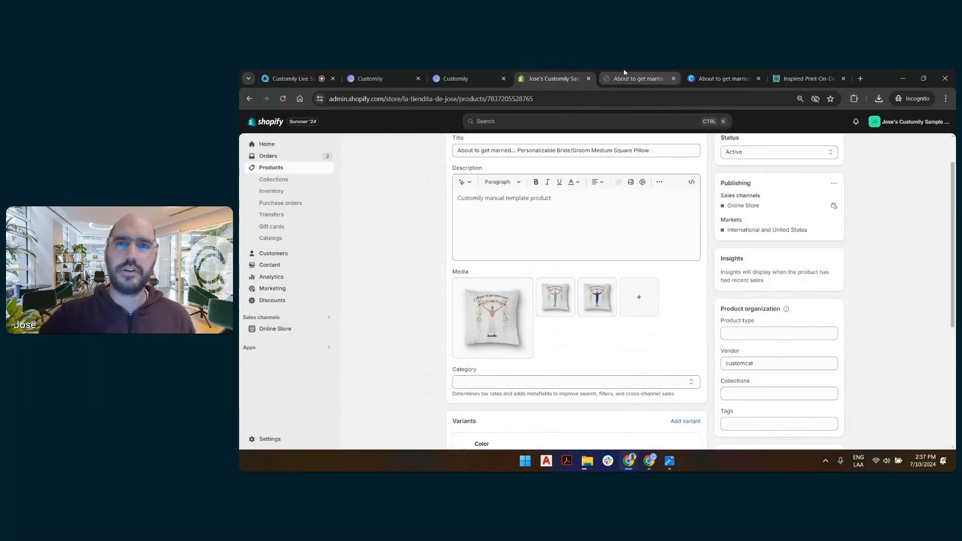
{"action": "key", "text": "ctrl+Tab"}
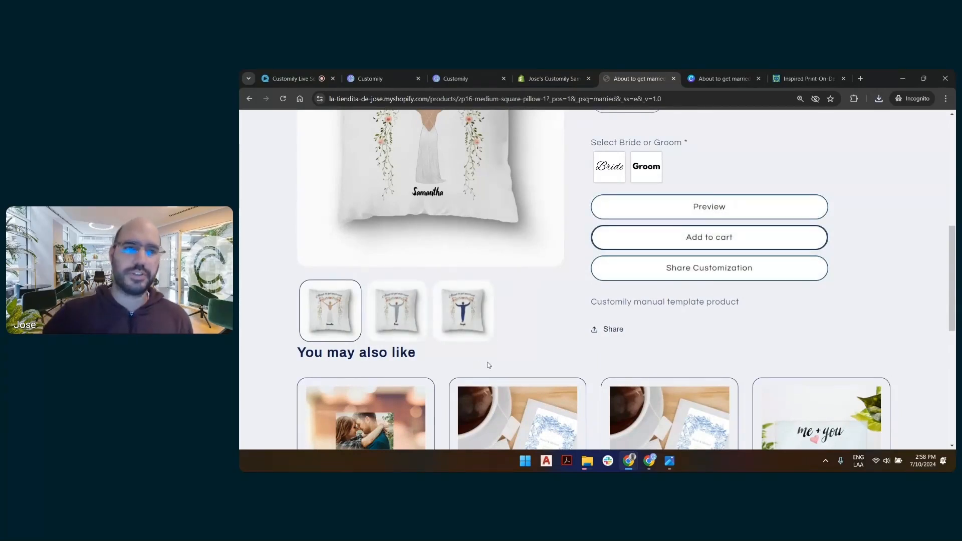
{"action": "scroll", "coordinate": [431, 310], "scroll_direction": "up", "scroll_amount": 3}
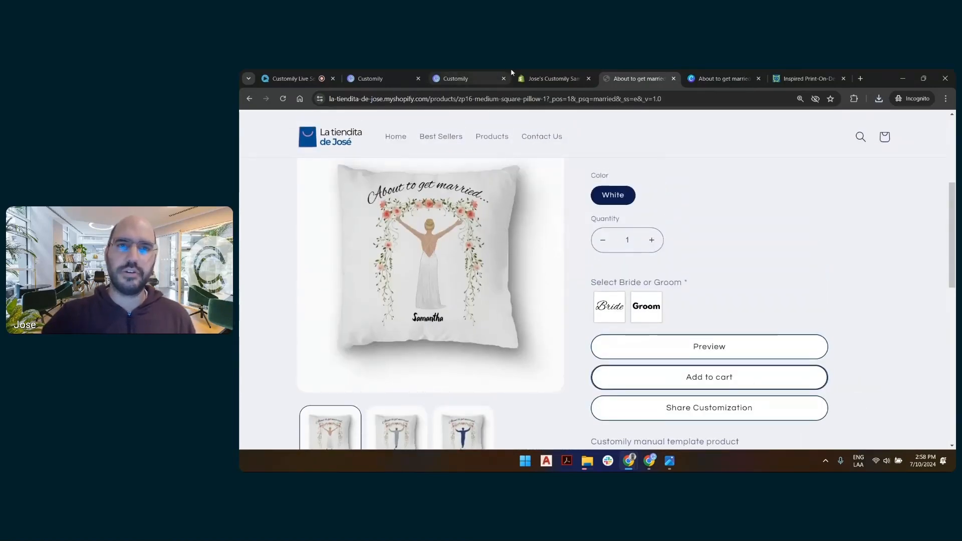
- Return to the Shopify admin and reorder the pillow's media so the blue-suited groom mockup comes first
{"action": "left_click", "coordinate": [545, 79]}
{"action": "left_click_drag", "start_coordinate": [592, 301], "coordinate": [492, 324]}
{"action": "left_click_drag", "start_coordinate": [600, 307], "coordinate": [471, 291]}
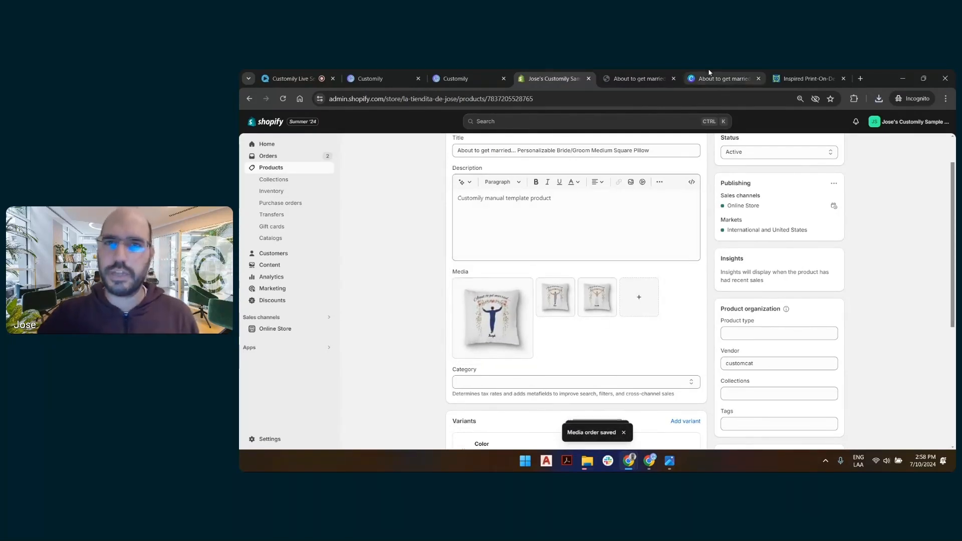
- Go back to the pillow's store page and view the two groom mockups in the image gallery
{"action": "left_click", "coordinate": [652, 75]}
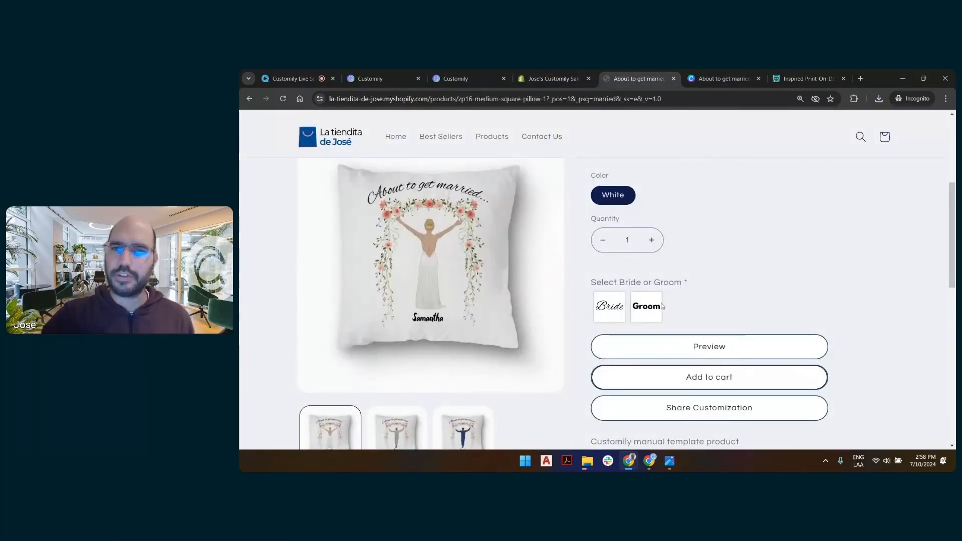
{"action": "scroll", "coordinate": [711, 341], "scroll_direction": "down", "scroll_amount": 1}
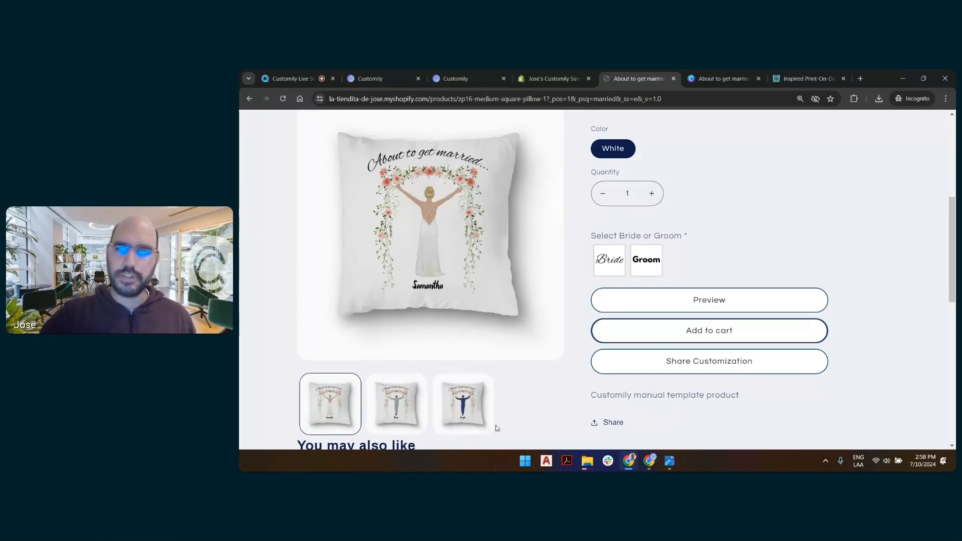
{"action": "left_click", "coordinate": [473, 416]}
{"action": "left_click", "coordinate": [407, 414]}
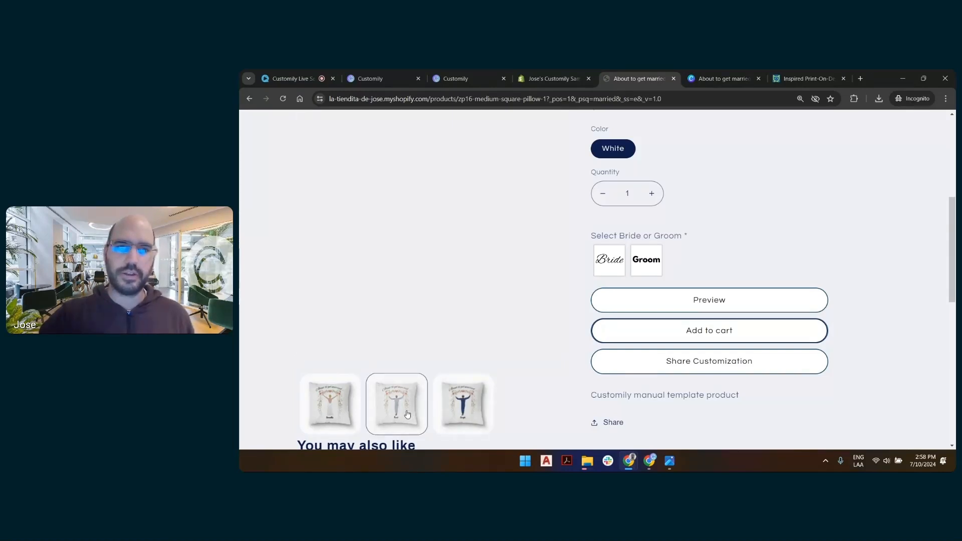
- Choose Bride with the second skin colour, and view each of the three product gallery images
{"action": "left_click", "coordinate": [609, 260]}
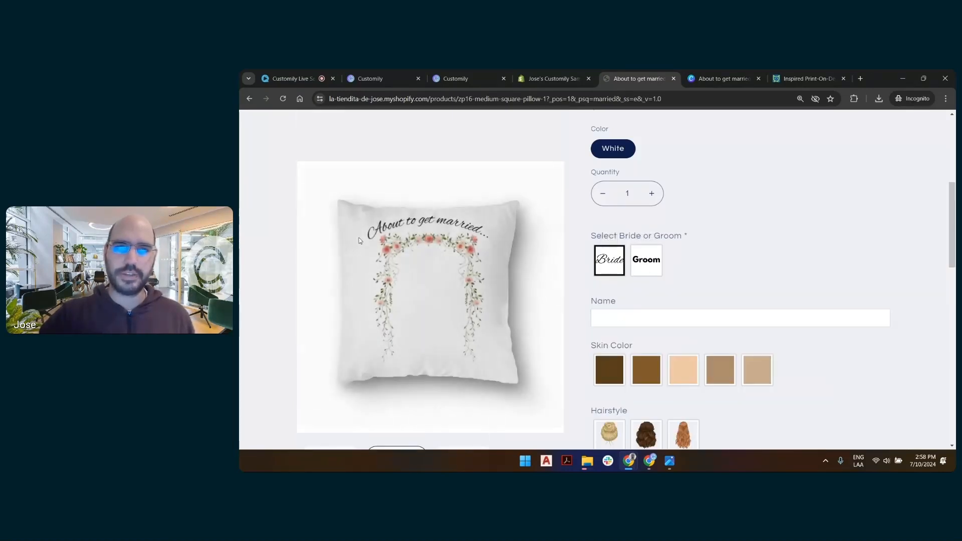
{"action": "scroll", "coordinate": [441, 240], "scroll_direction": "down", "scroll_amount": 2}
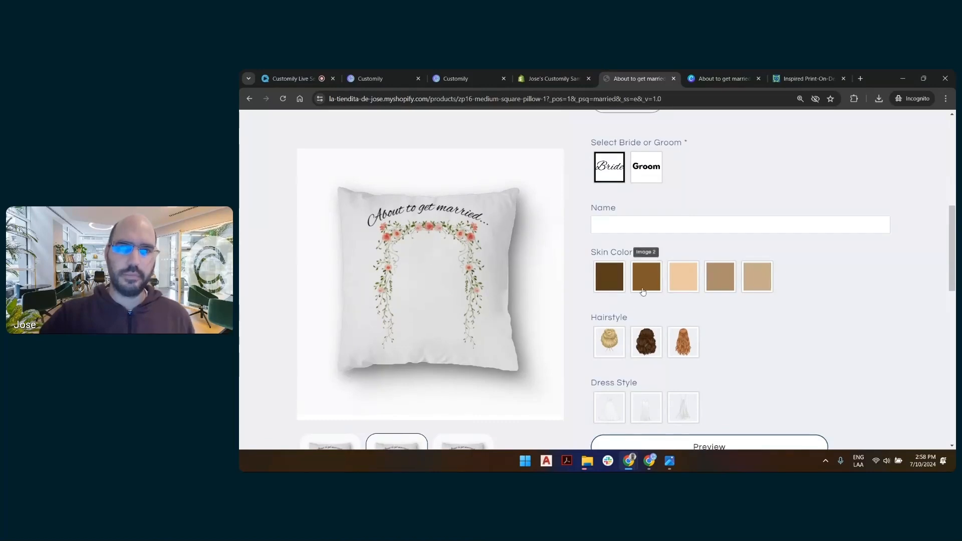
{"action": "left_click", "coordinate": [643, 290]}
{"action": "scroll", "coordinate": [548, 291], "scroll_direction": "down", "scroll_amount": 3}
{"action": "left_click", "coordinate": [335, 334]}
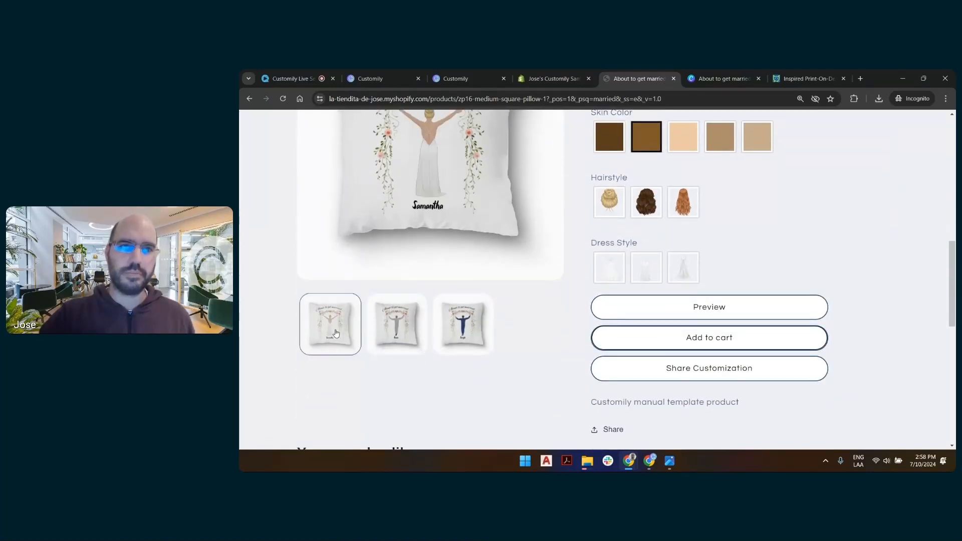
{"action": "left_click", "coordinate": [397, 317]}
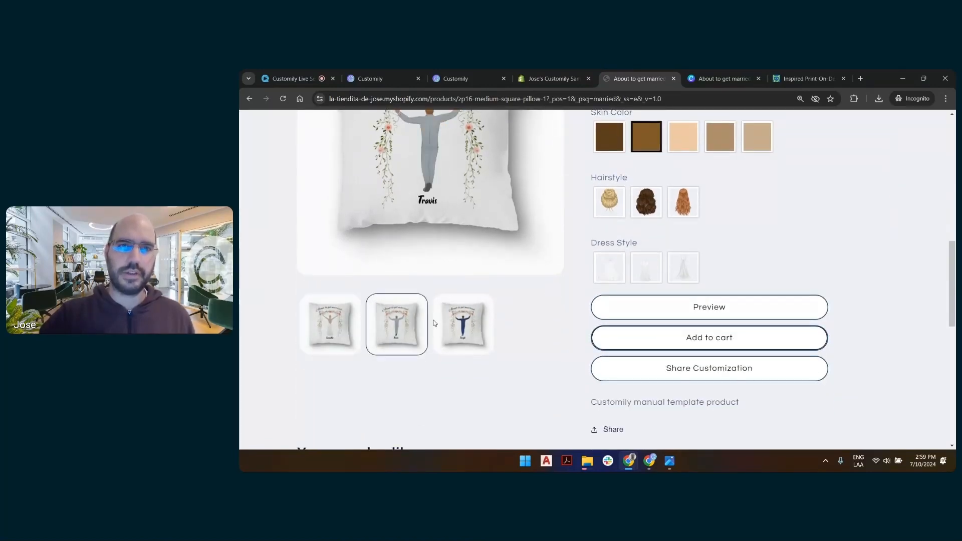
{"action": "left_click", "coordinate": [458, 323]}
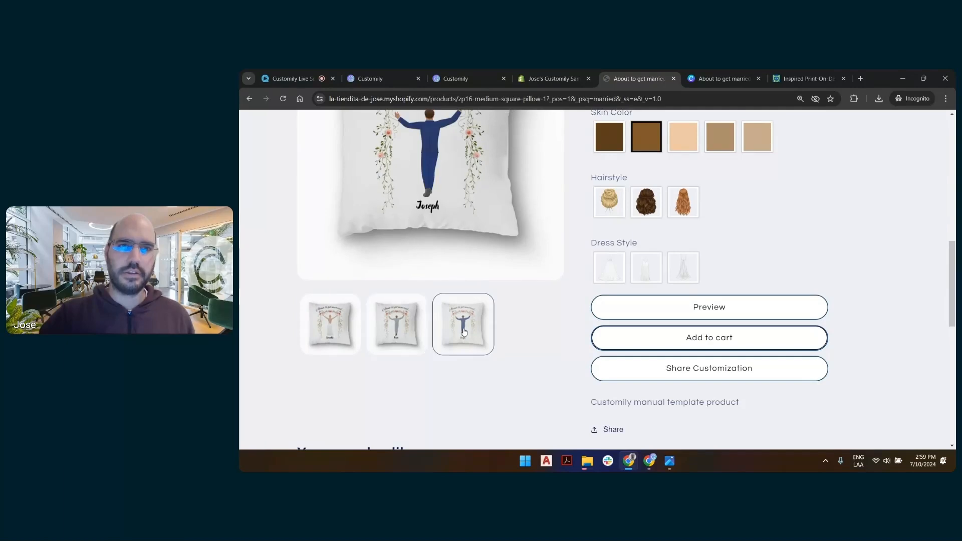
- Give the bride the long red hairstyle and the third dress style, and switch to the WebinarGeek page
{"action": "left_click", "coordinate": [684, 203]}
{"action": "scroll", "coordinate": [447, 252], "scroll_direction": "up", "scroll_amount": 3}
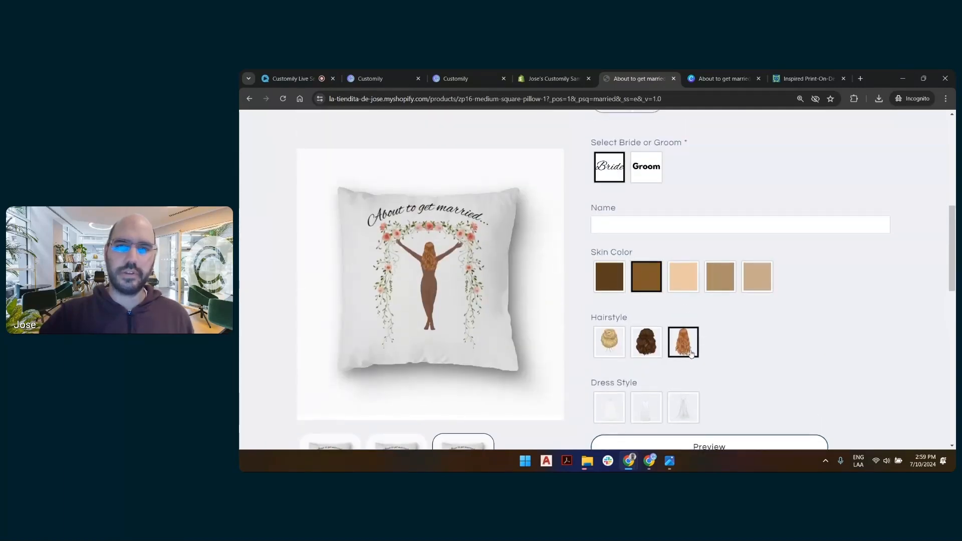
{"action": "left_click", "coordinate": [682, 406]}
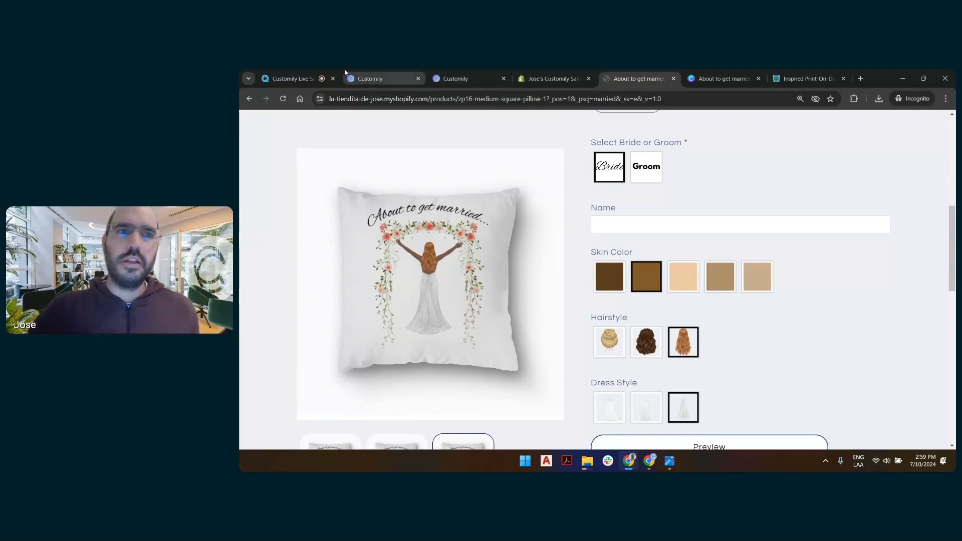
{"action": "left_click", "coordinate": [291, 78]}
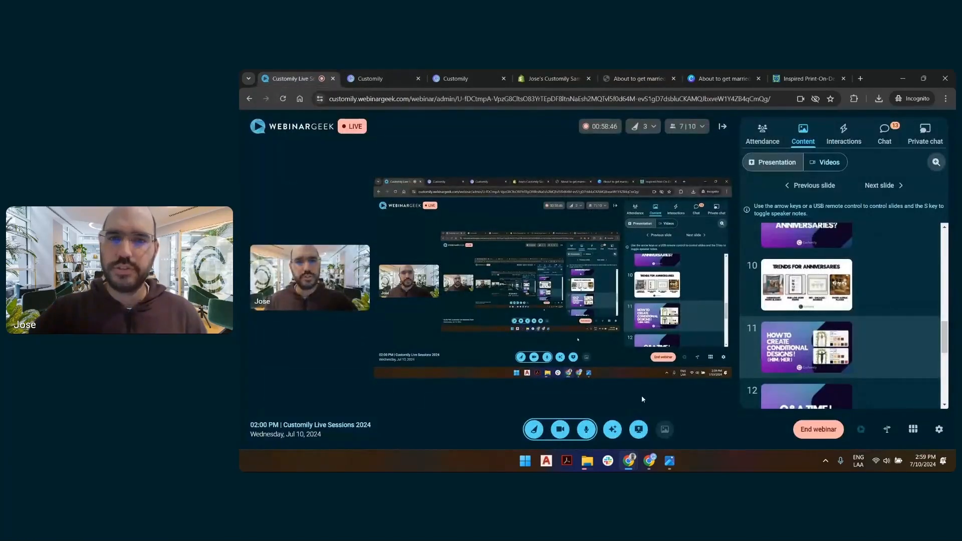
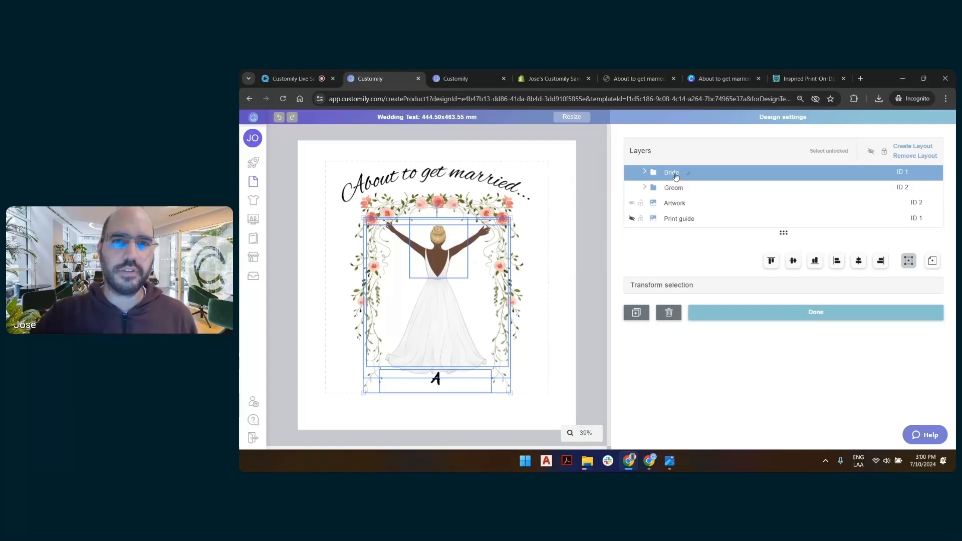
- Show the Print guide layer in the Wedding Test design to examine the fit, and leave the design without saving
{"action": "left_click", "coordinate": [631, 218]}
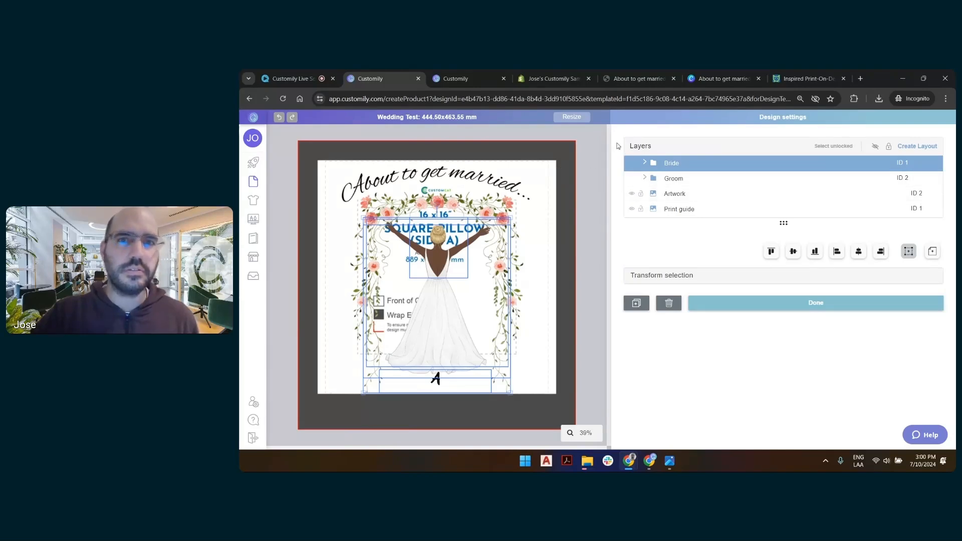
{"action": "left_click", "coordinate": [618, 146]}
{"action": "left_click", "coordinate": [255, 163]}
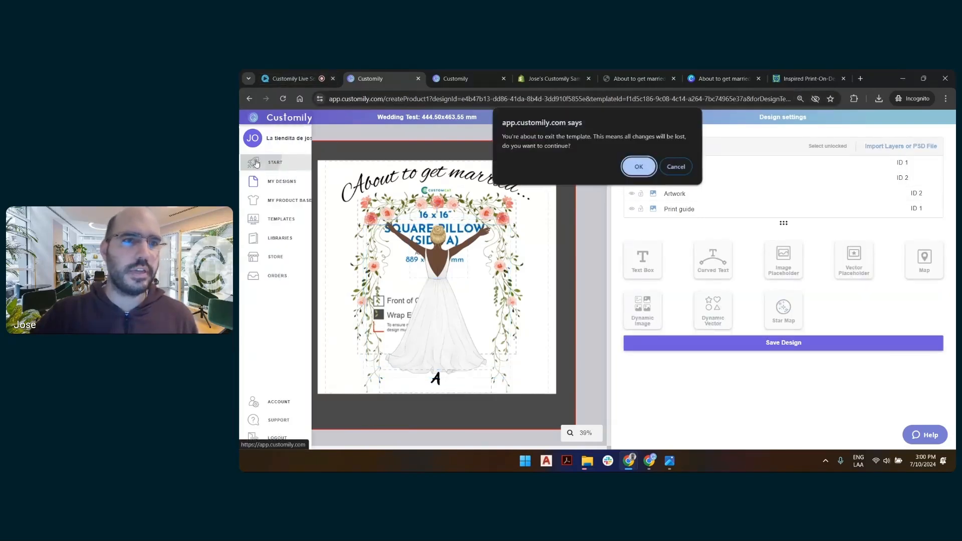
{"action": "left_click", "coordinate": [639, 166]}
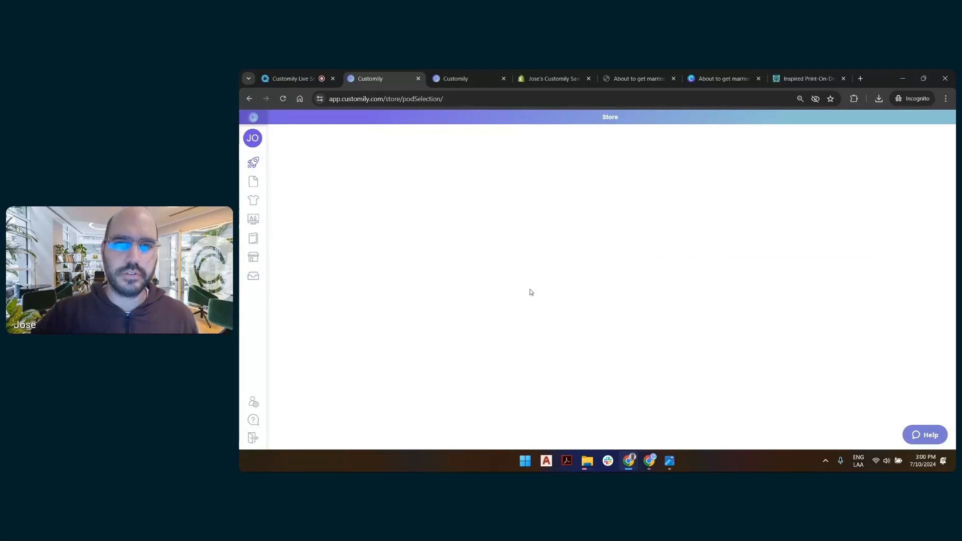
- Open the LS About to get married design, show its Print Guide and unlock the Artwork layer
{"action": "left_click", "coordinate": [524, 319]}
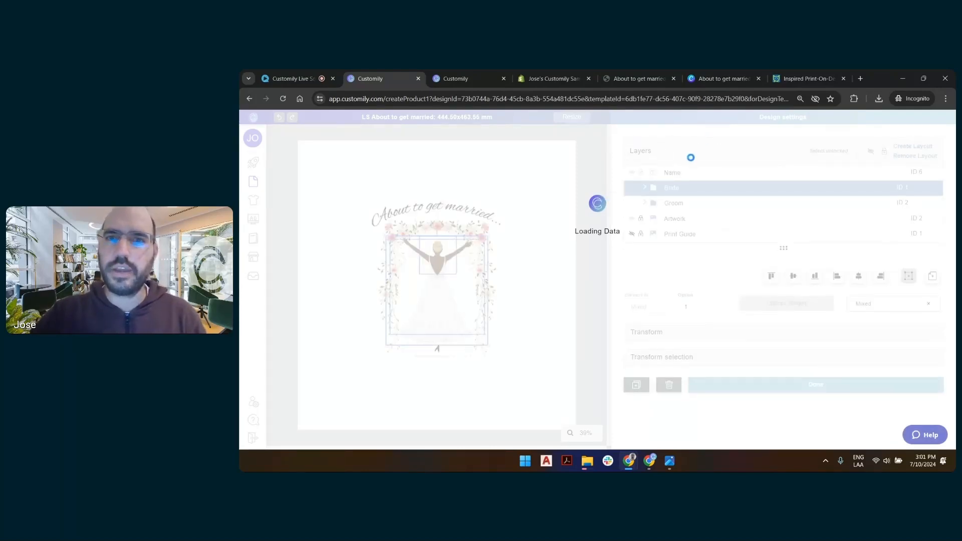
{"action": "left_click", "coordinate": [631, 234]}
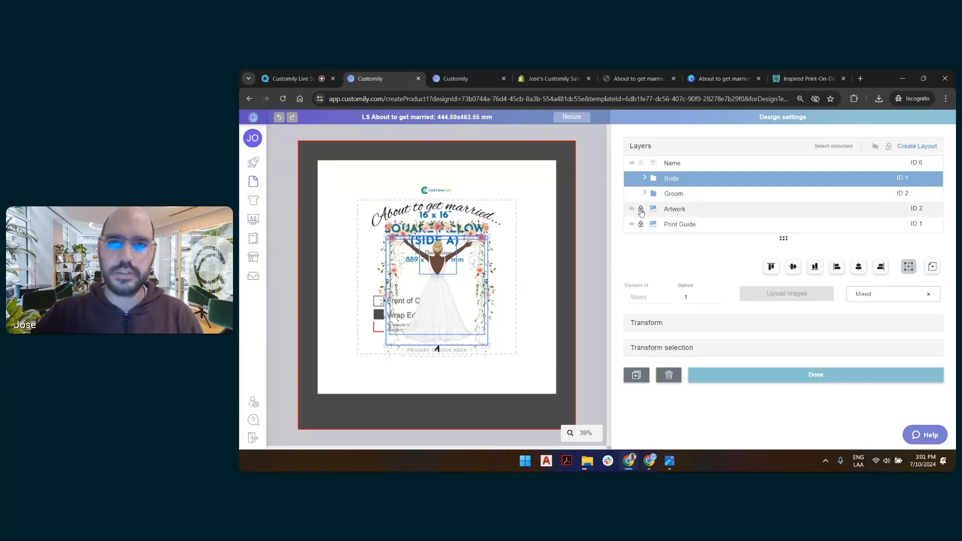
{"action": "left_click", "coordinate": [673, 209]}
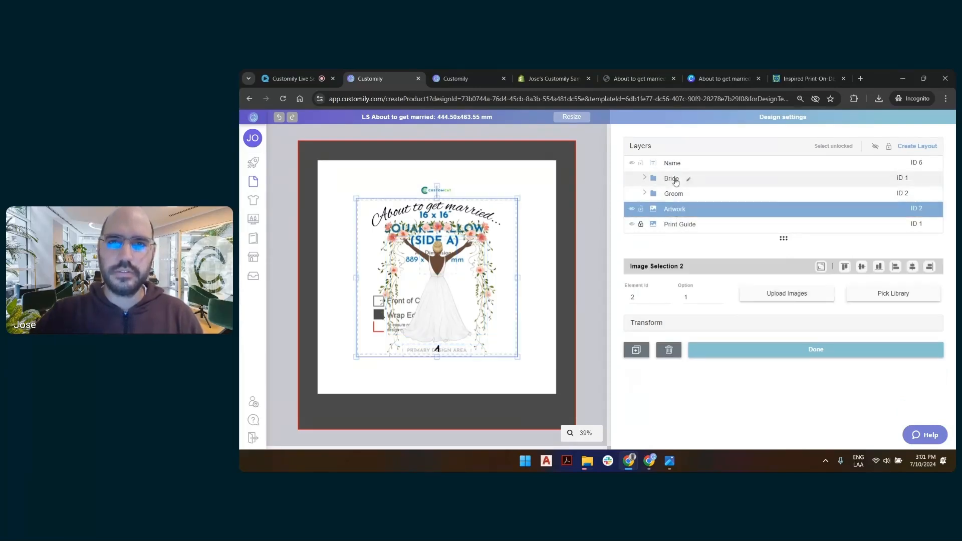
- Enlarge the Name, Bride, Groom and Artwork layers together to fill the guide's white square, and save the design without updating its options
{"action": "left_click", "coordinate": [673, 164], "text": "shift"}
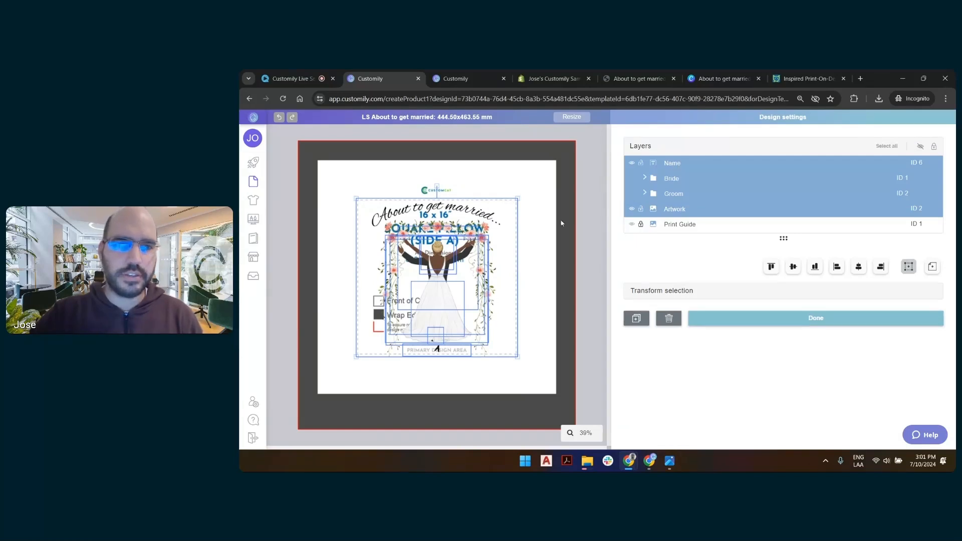
{"action": "left_click_drag", "start_coordinate": [520, 198], "coordinate": [566, 168]}
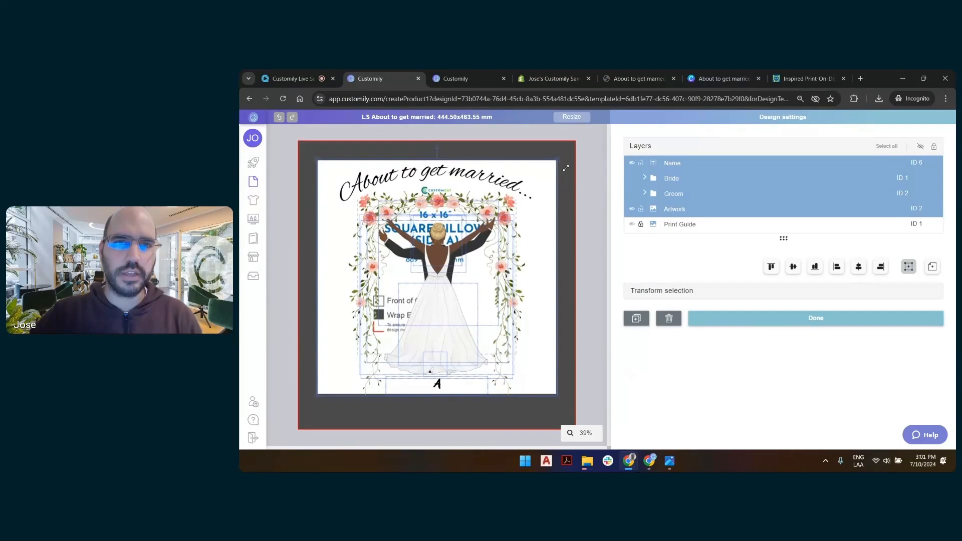
{"action": "left_click_drag", "start_coordinate": [564, 168], "coordinate": [560, 169]}
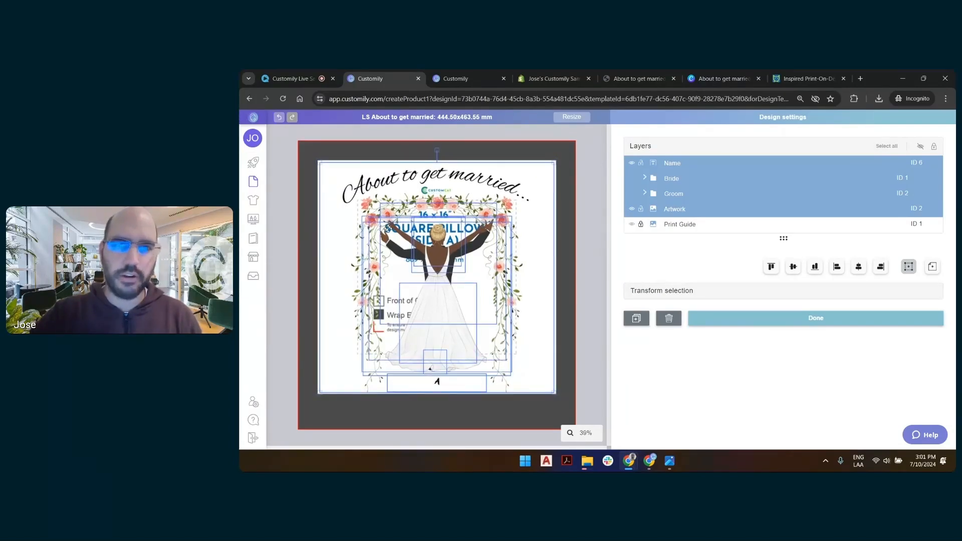
{"action": "left_click", "coordinate": [595, 169]}
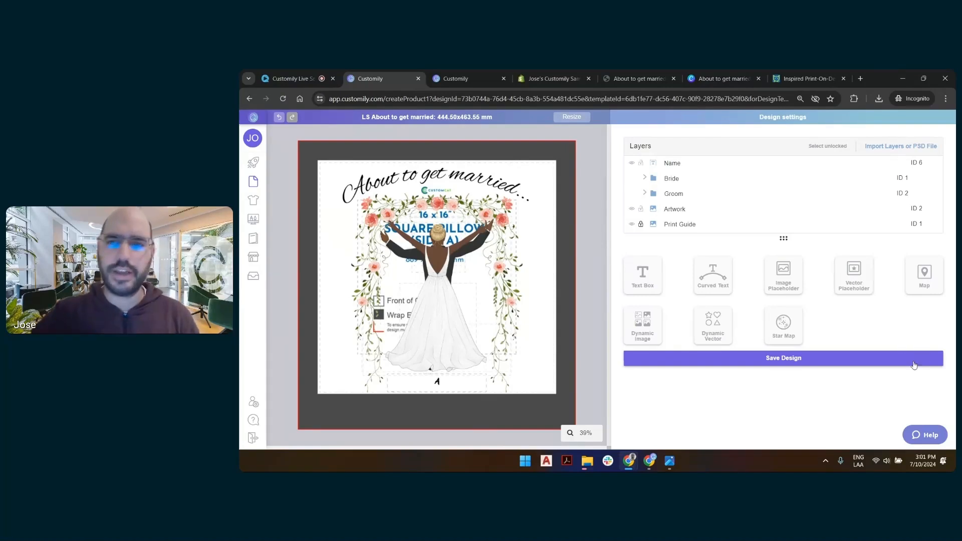
{"action": "left_click", "coordinate": [876, 364]}
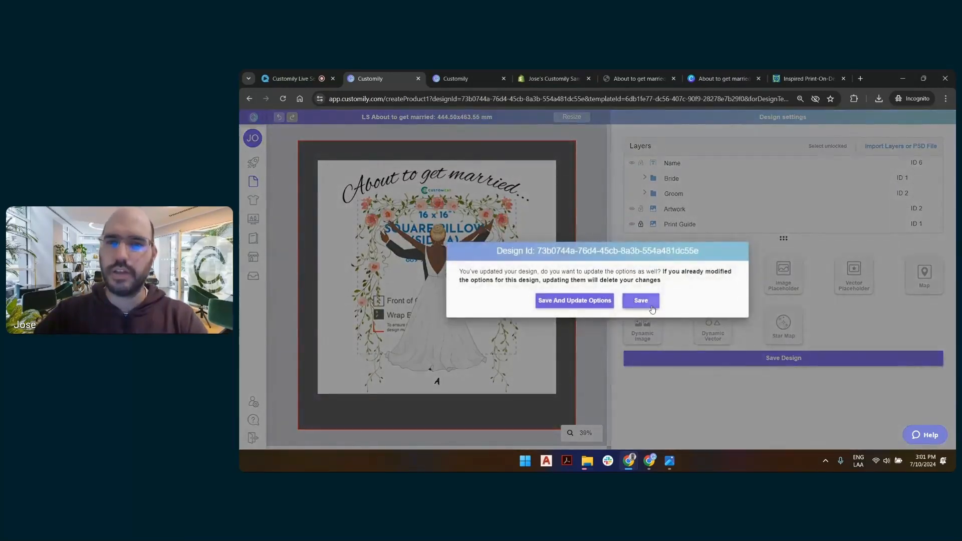
{"action": "left_click", "coordinate": [644, 298]}
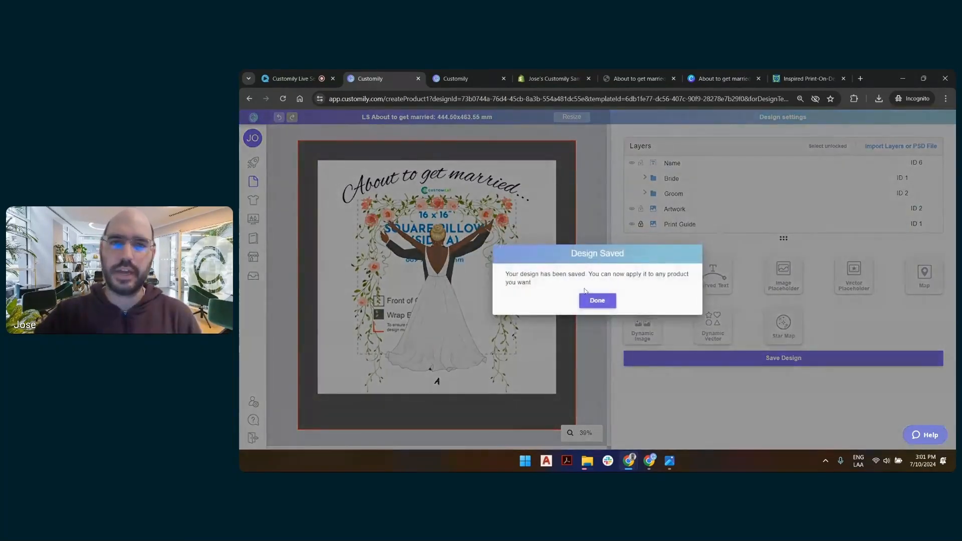
{"action": "left_click", "coordinate": [595, 300]}
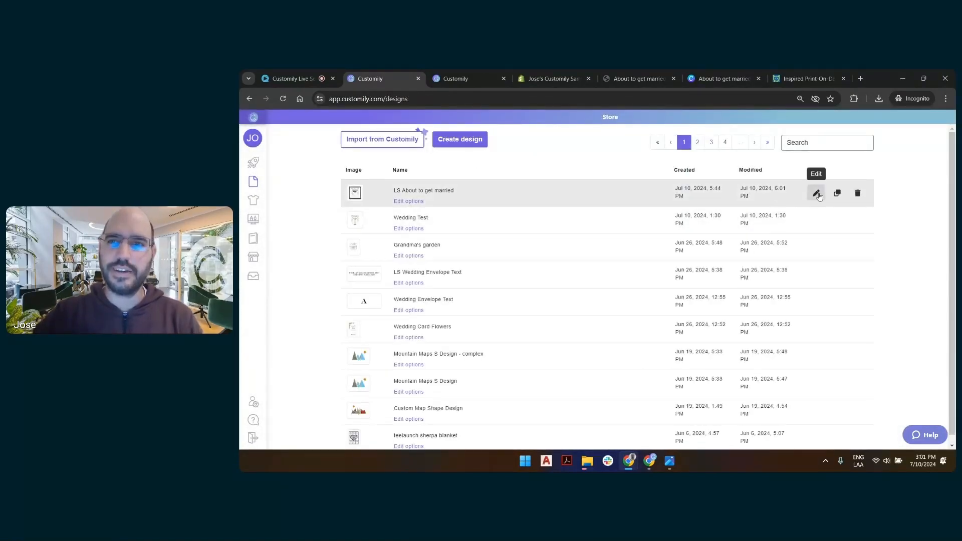
- Reopen the LS About to get married design, hide its Print Guide and save it again without updating the options
{"action": "left_click", "coordinate": [817, 194]}
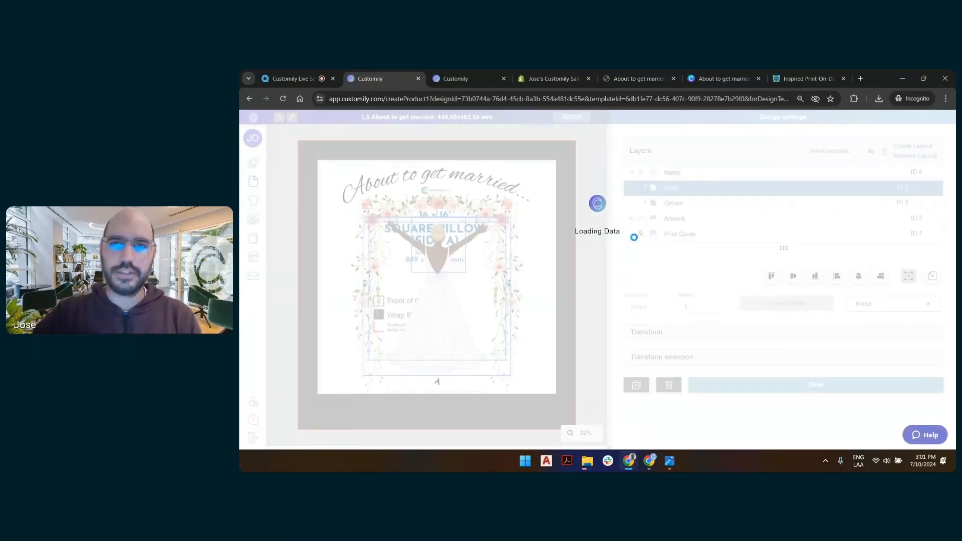
{"action": "left_click", "coordinate": [632, 235]}
{"action": "left_click", "coordinate": [806, 384]}
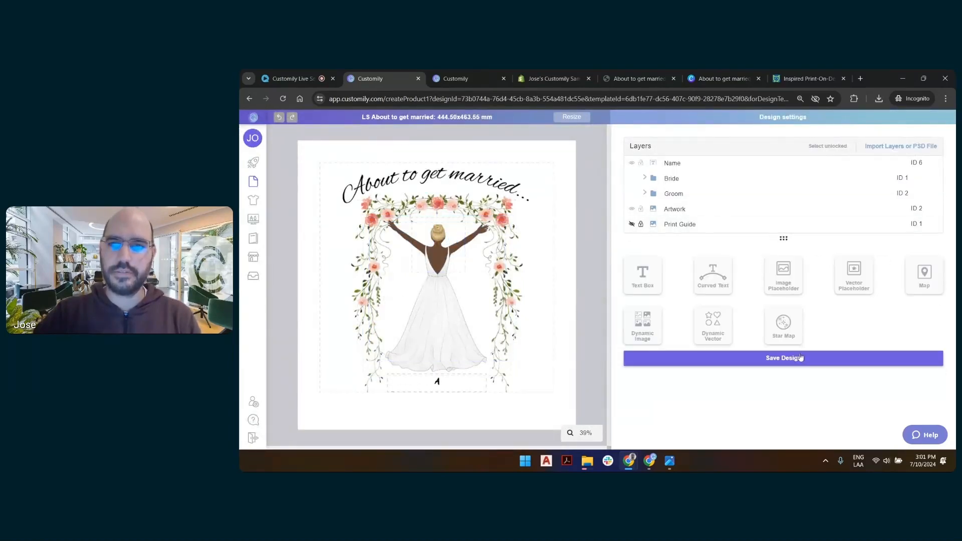
{"action": "left_click", "coordinate": [805, 358]}
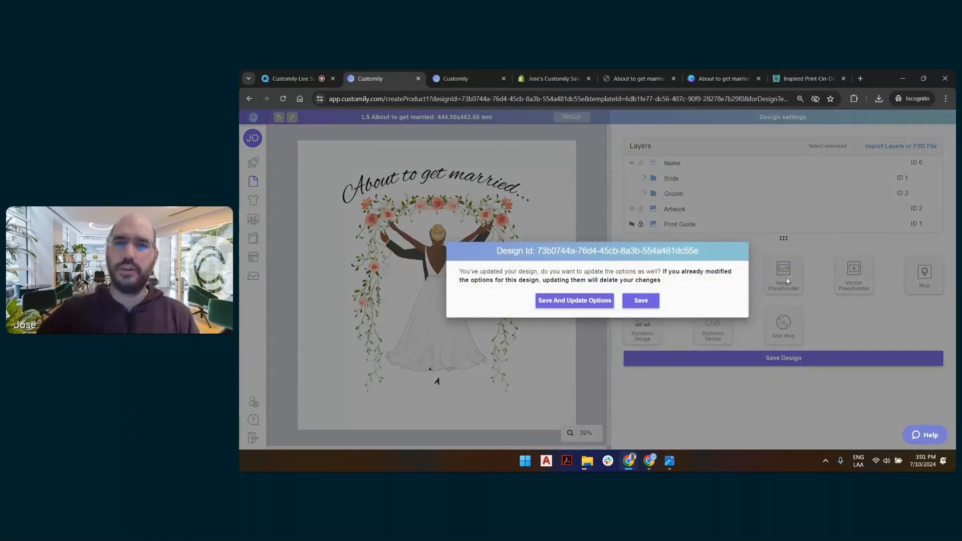
{"action": "left_click", "coordinate": [641, 300]}
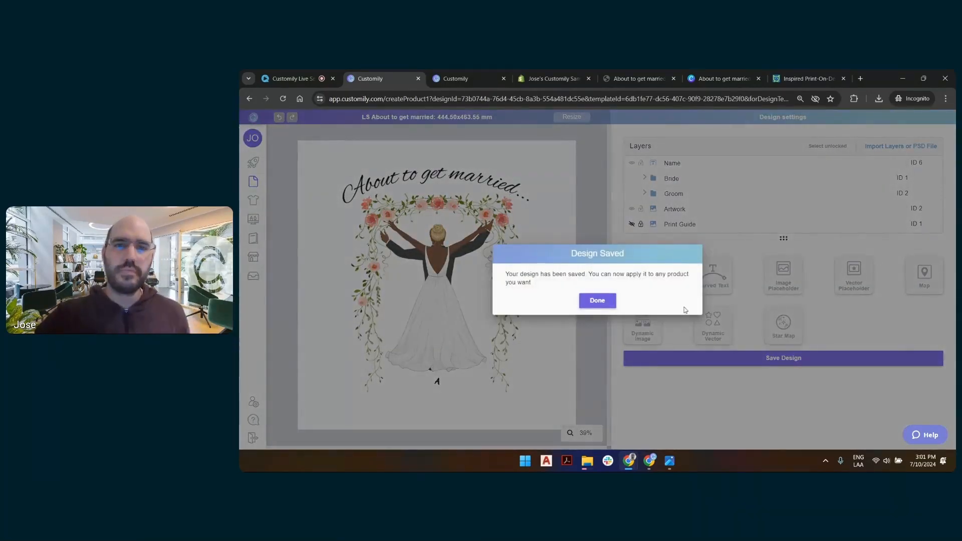
{"action": "left_click", "coordinate": [597, 300]}
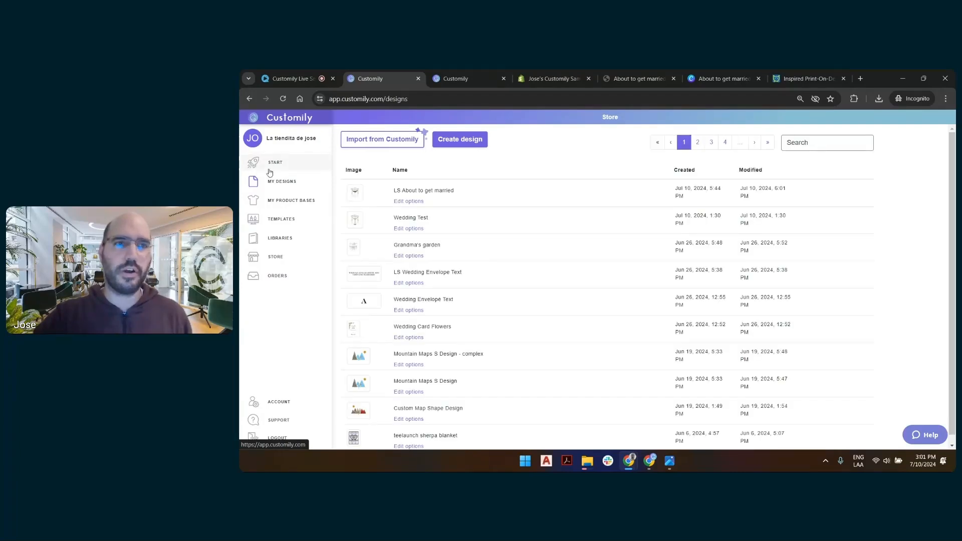
- Go back to the start page, set the browser zoom to 100% and begin a new product from CustomCat
{"action": "left_click", "coordinate": [273, 166]}
{"action": "left_click", "coordinate": [945, 99]}
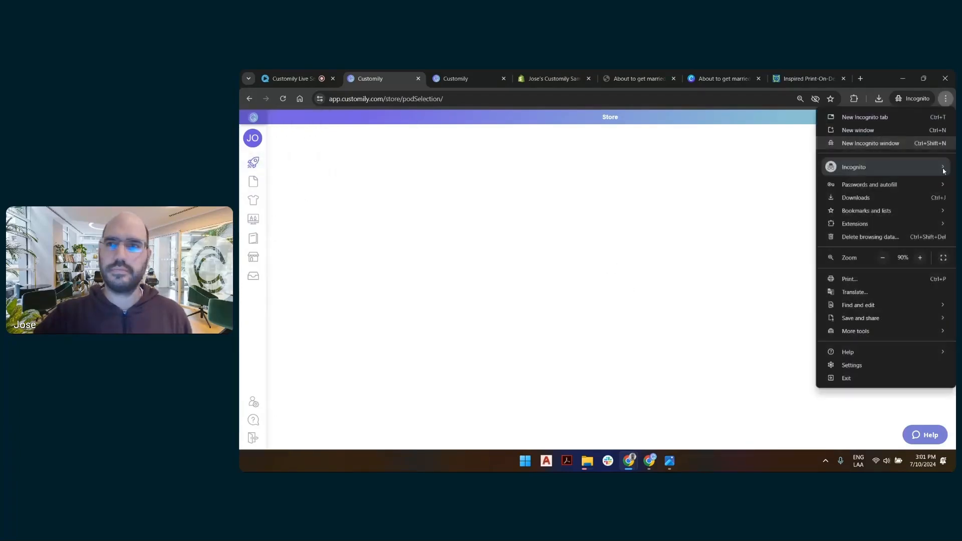
{"action": "left_click", "coordinate": [925, 257]}
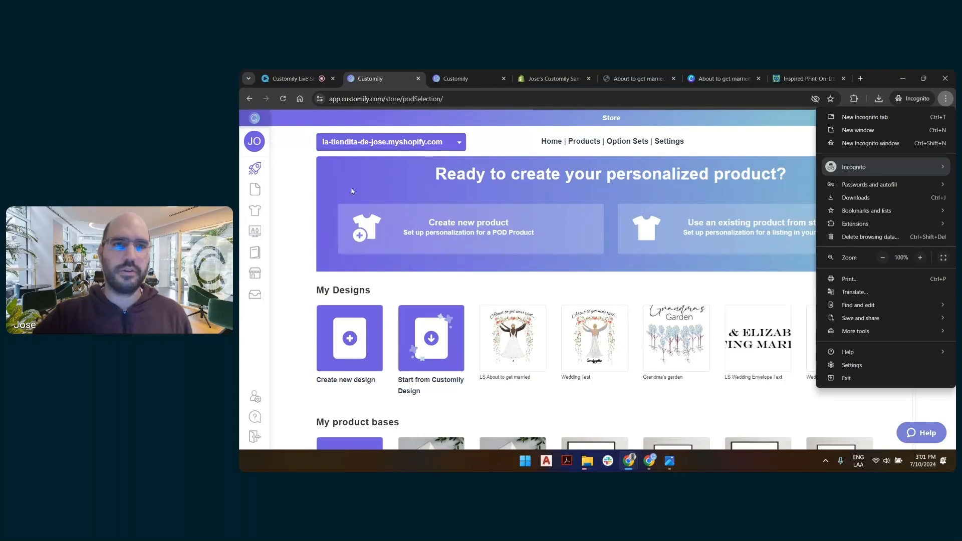
{"action": "left_click", "coordinate": [383, 223]}
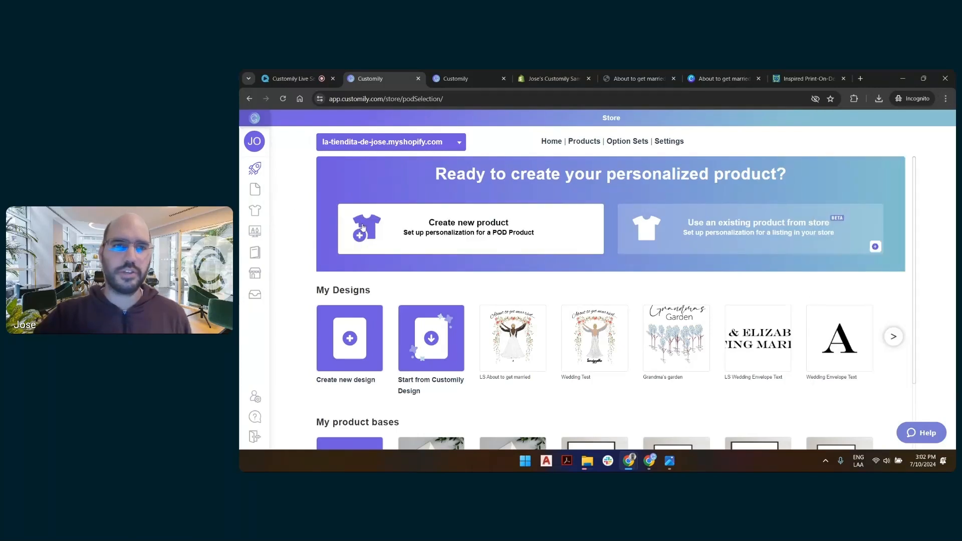
{"action": "left_click", "coordinate": [391, 222]}
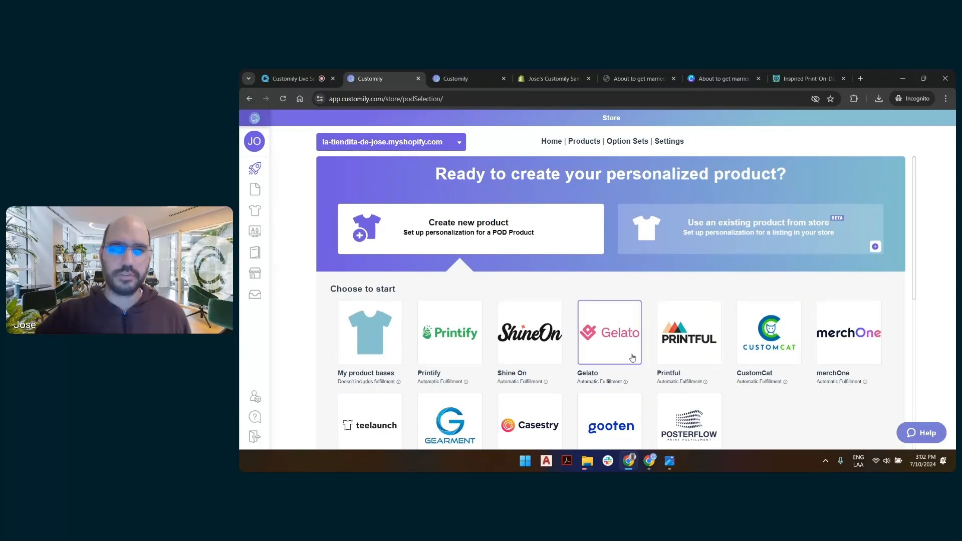
{"action": "left_click", "coordinate": [771, 334]}
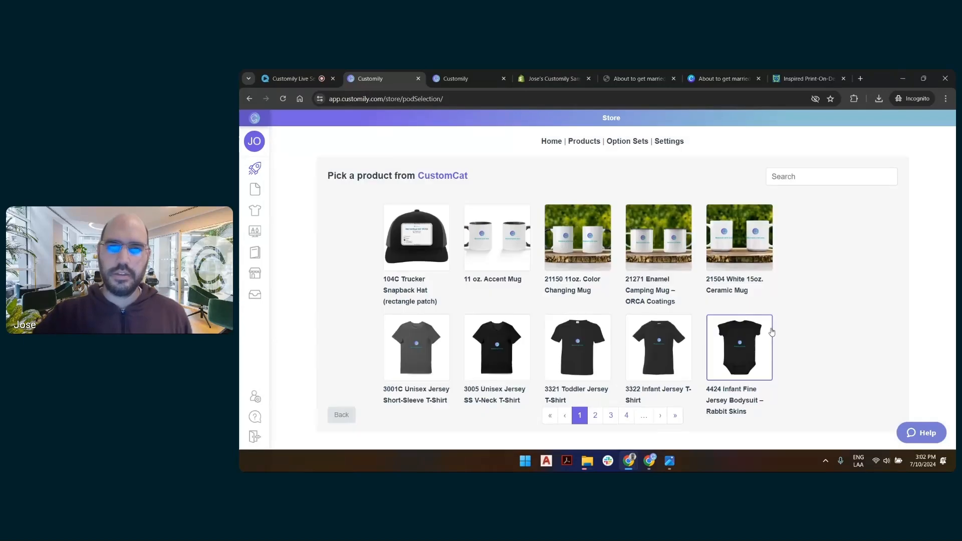
- Find the ZP16 Medium Square Pillow in the CustomCat catalogue and accept its White variant and Front print area
{"action": "left_click", "coordinate": [626, 415]}
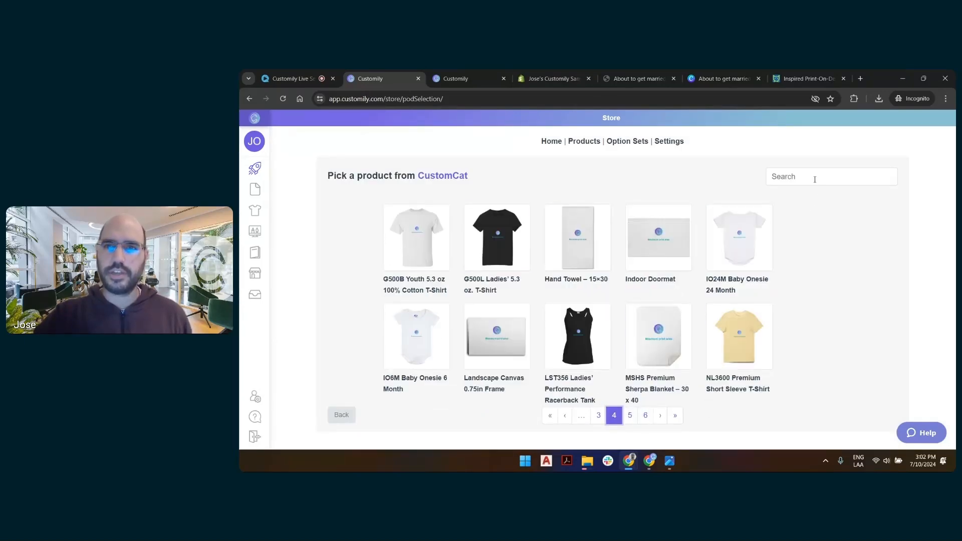
{"action": "left_click", "coordinate": [631, 416]}
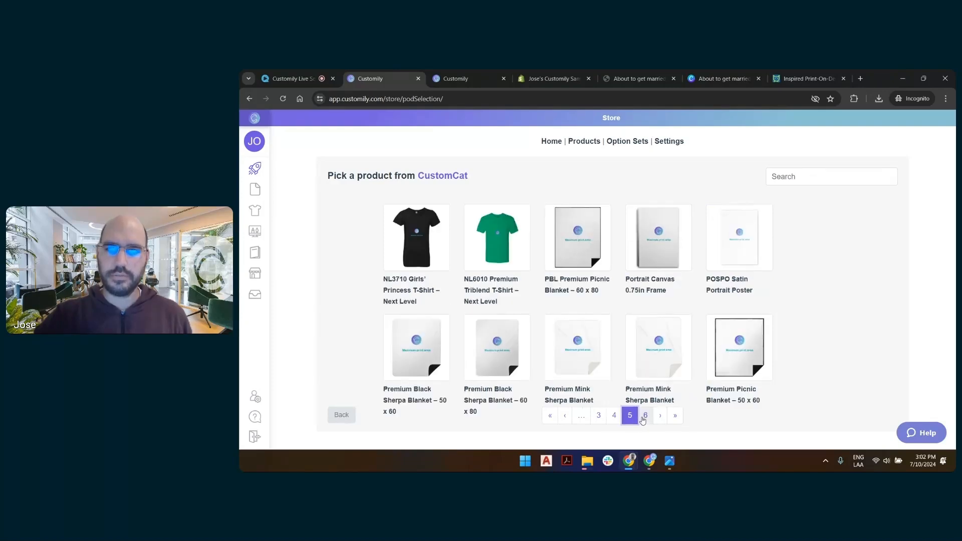
{"action": "left_click", "coordinate": [643, 418]}
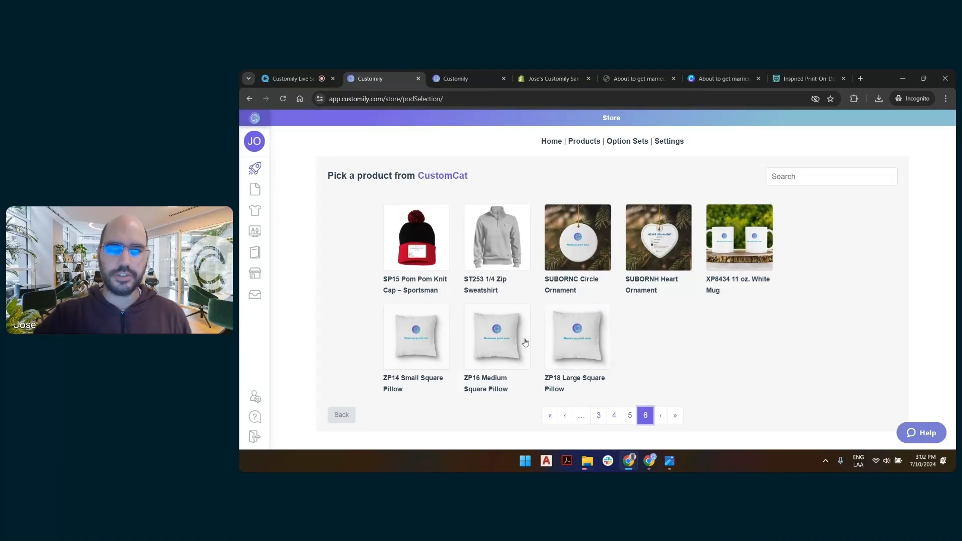
{"action": "left_click", "coordinate": [493, 341]}
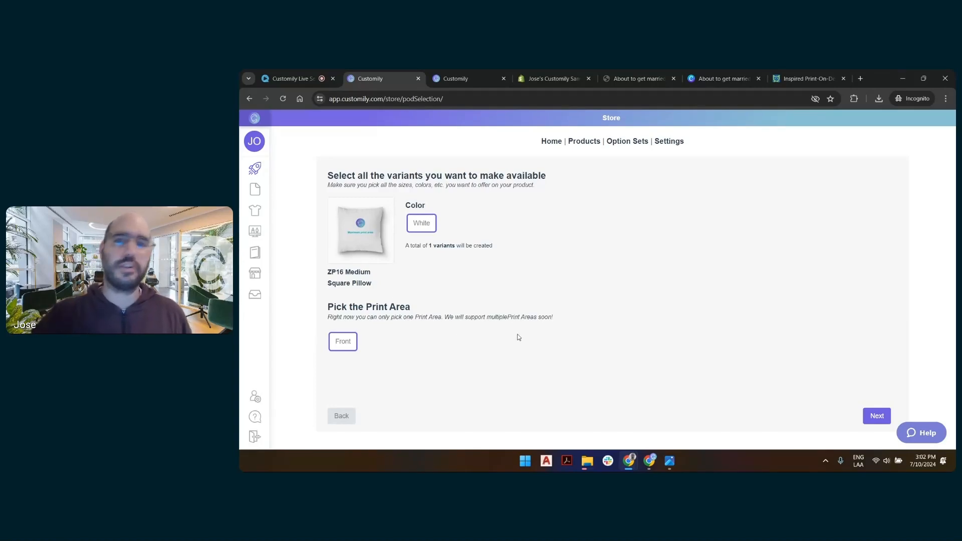
{"action": "left_click", "coordinate": [876, 416]}
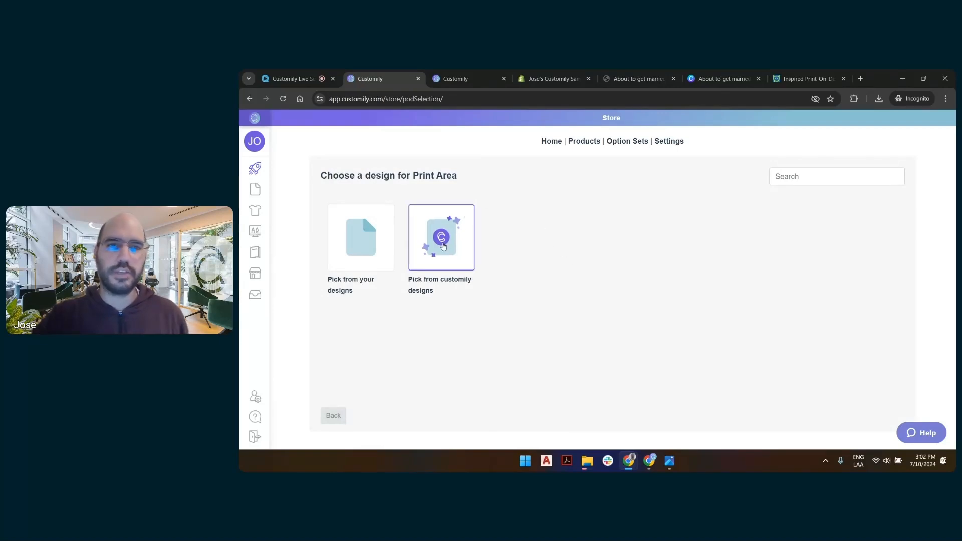
- Apply the LS About to get married design from your own designs to the pillow's print area
{"action": "left_click", "coordinate": [371, 241]}
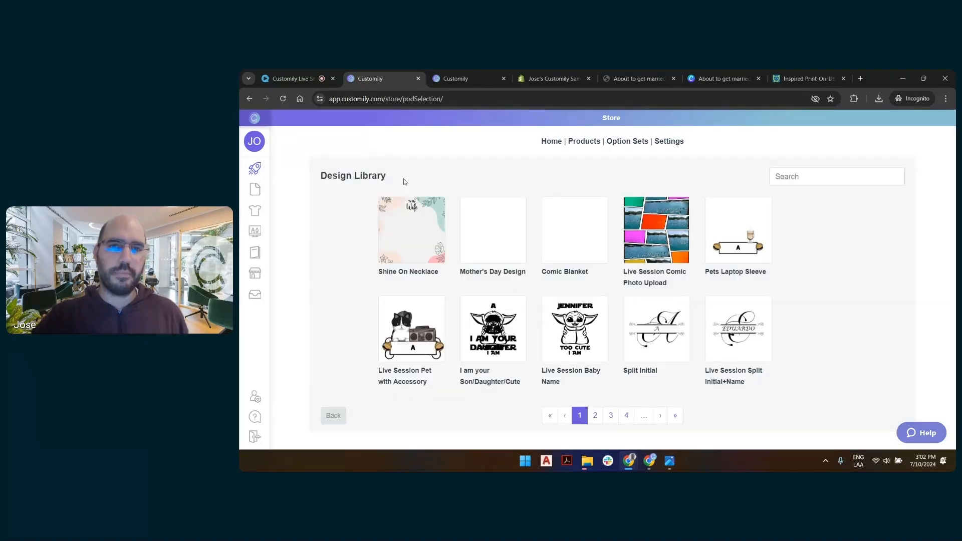
{"action": "left_click", "coordinate": [675, 417]}
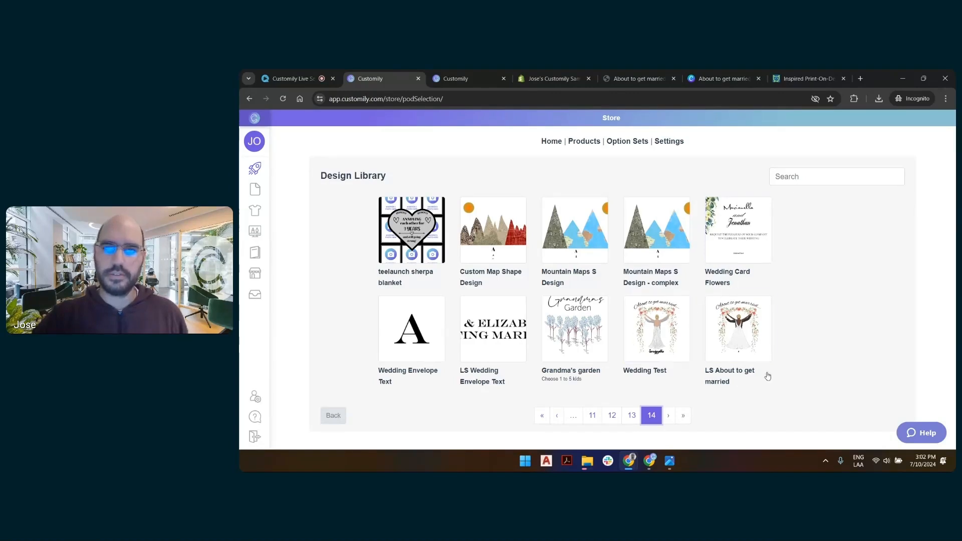
{"action": "left_click", "coordinate": [754, 322]}
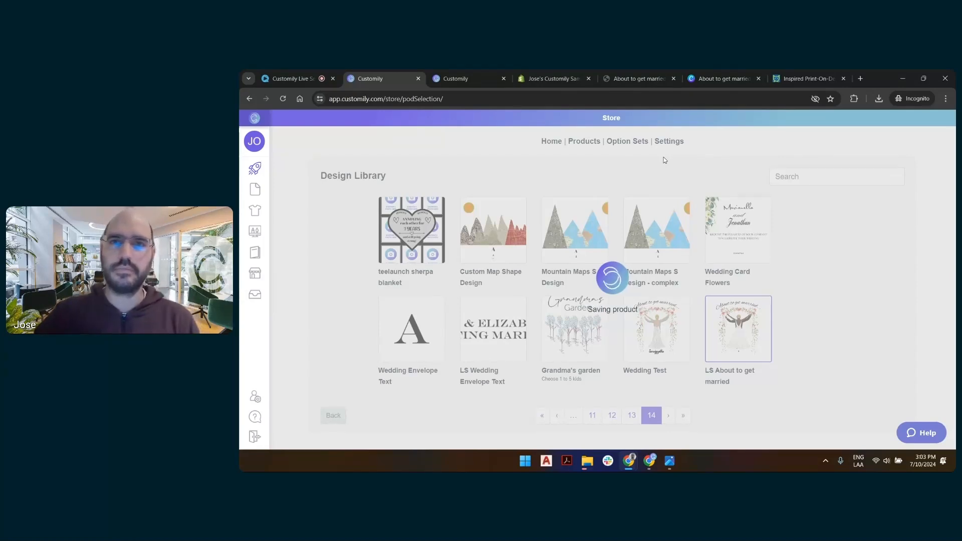
- Switch to the existing pillow's store page, reload it and examine the default mockup and the Bride/Groom options
{"action": "left_click", "coordinate": [649, 74]}
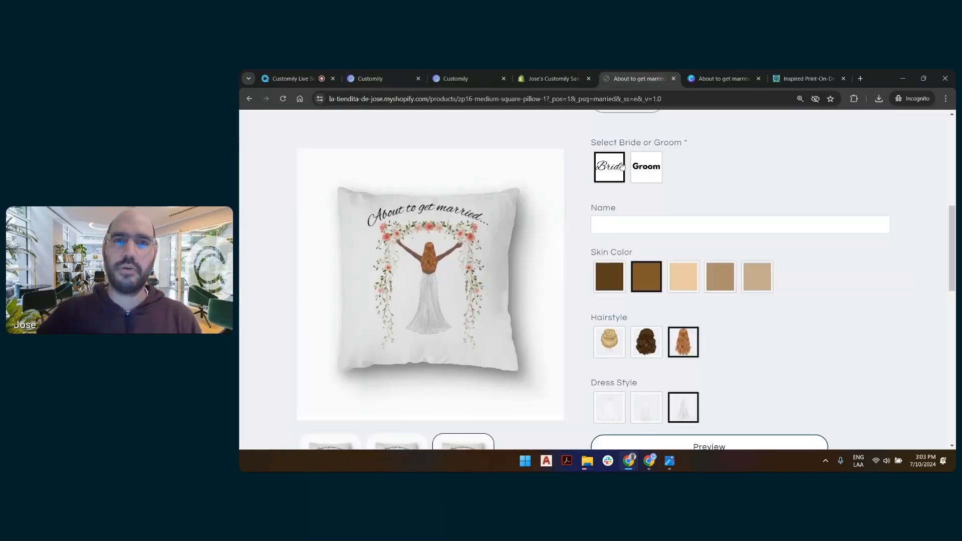
{"action": "scroll", "coordinate": [744, 248], "scroll_direction": "up", "scroll_amount": 5}
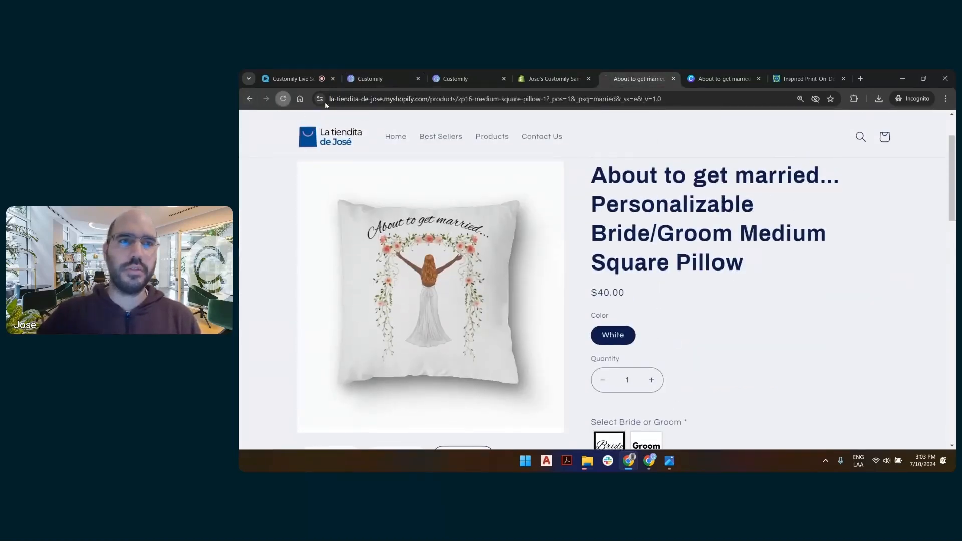
{"action": "scroll", "coordinate": [420, 276], "scroll_direction": "down", "scroll_amount": 2}
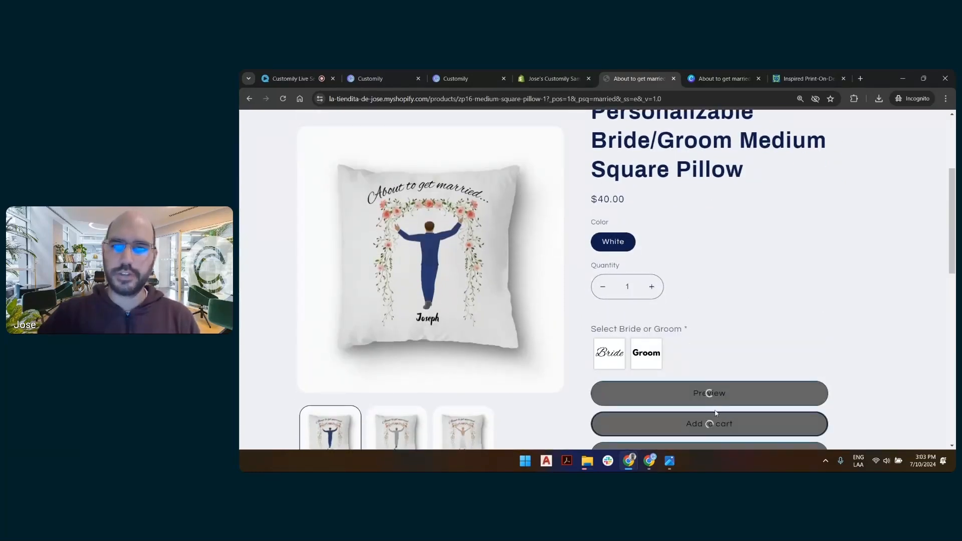
{"action": "scroll", "coordinate": [742, 343], "scroll_direction": "down", "scroll_amount": 2}
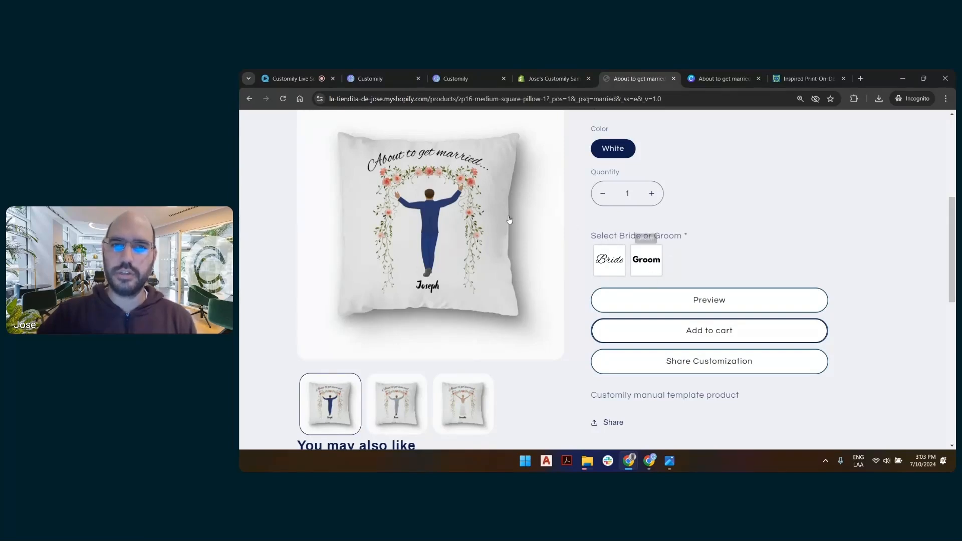
- View the store pillow's enlarged mockup, close it and try the Bride option with the second skin color
{"action": "left_click", "coordinate": [449, 212]}
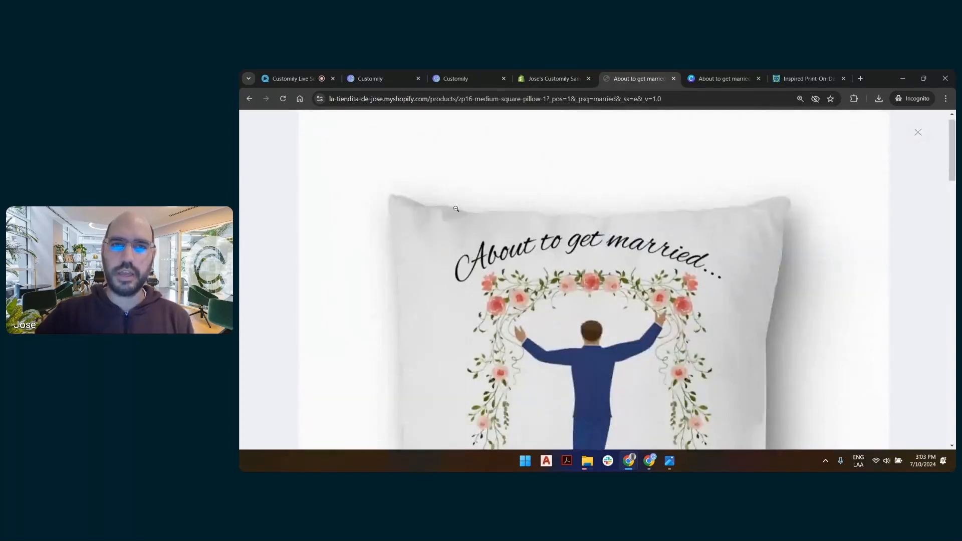
{"action": "left_click", "coordinate": [495, 214]}
{"action": "left_click", "coordinate": [649, 266]}
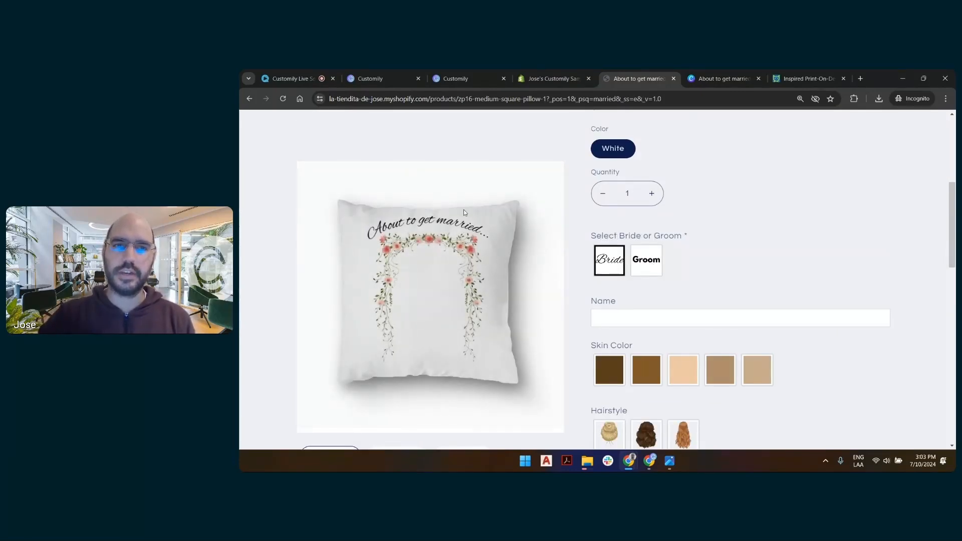
{"action": "left_click", "coordinate": [648, 360]}
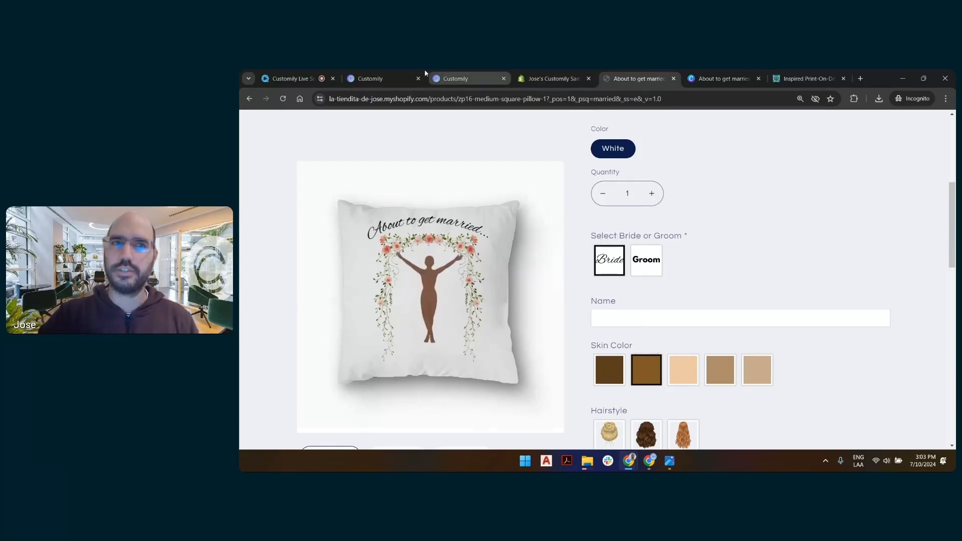
- Switch back to the new pillow's preview in Customily, open its title for editing and leave it without changes
{"action": "left_click", "coordinate": [463, 79]}
{"action": "left_click", "coordinate": [383, 79]}
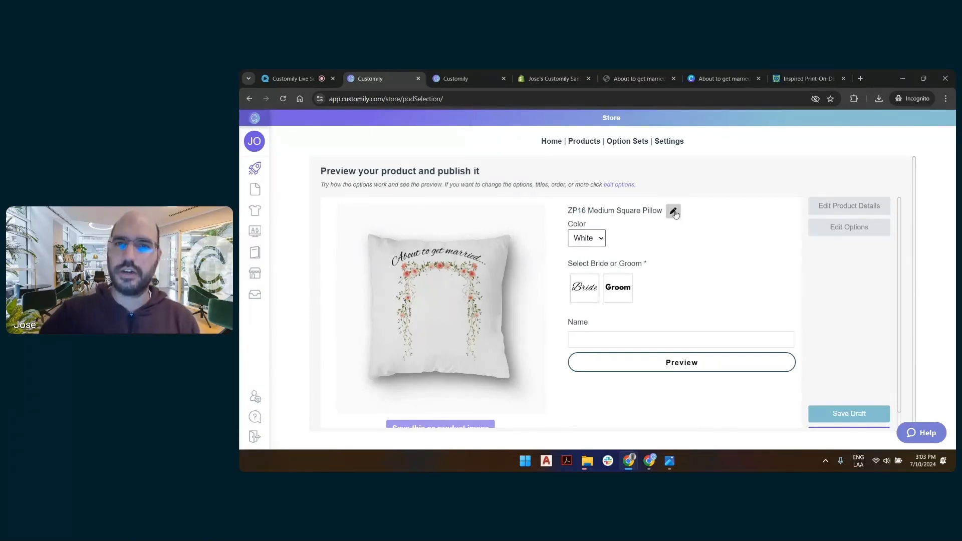
{"action": "left_click", "coordinate": [673, 212]}
{"action": "left_click_drag", "start_coordinate": [653, 213], "coordinate": [601, 213]}
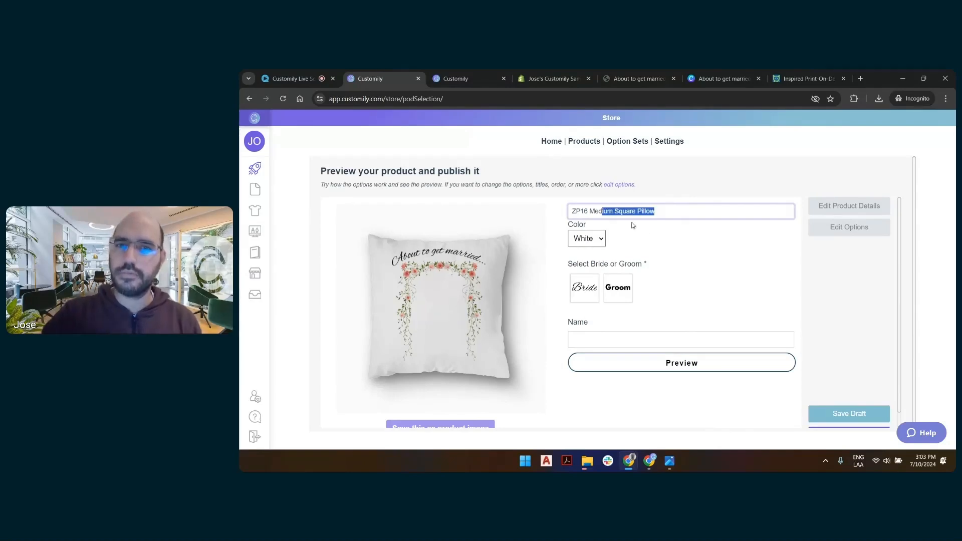
{"action": "left_click", "coordinate": [660, 232]}
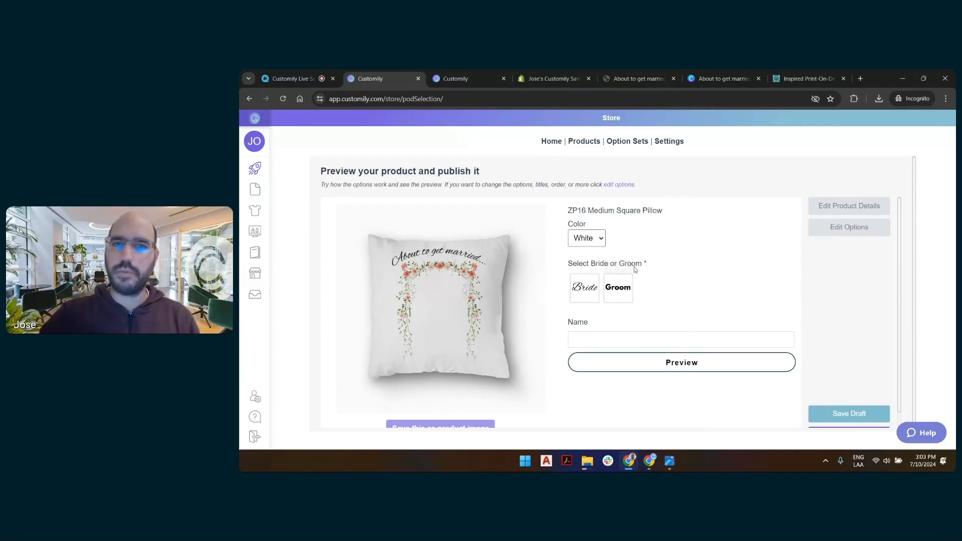
- Personalize the pillow preview as Groom with a sample first name and save it as the product image
{"action": "left_click", "coordinate": [584, 295]}
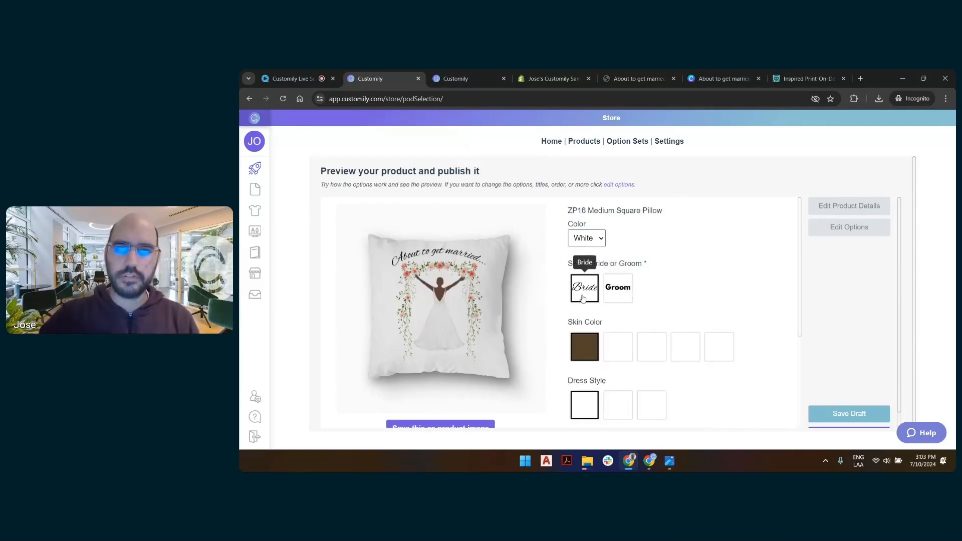
{"action": "left_click", "coordinate": [620, 292]}
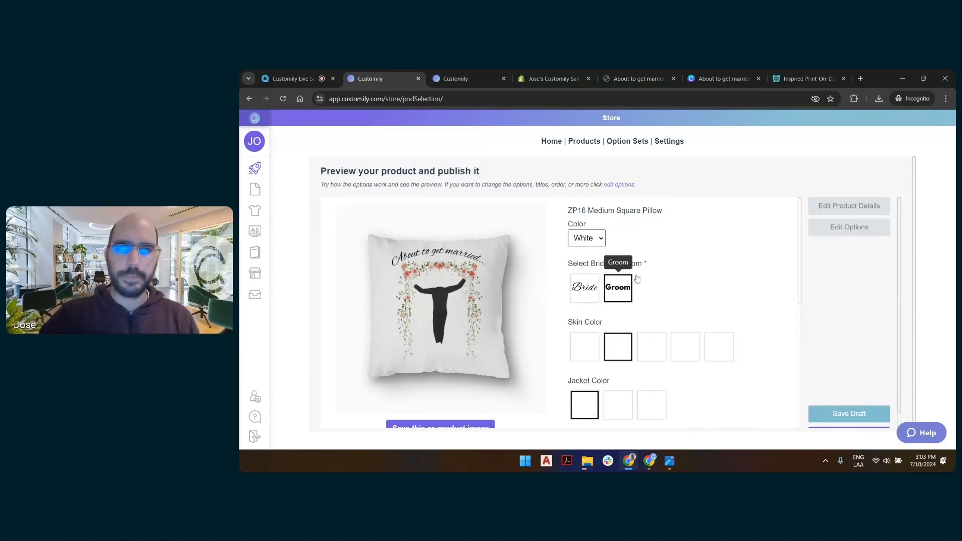
{"action": "scroll", "coordinate": [694, 249], "scroll_direction": "down", "scroll_amount": 5}
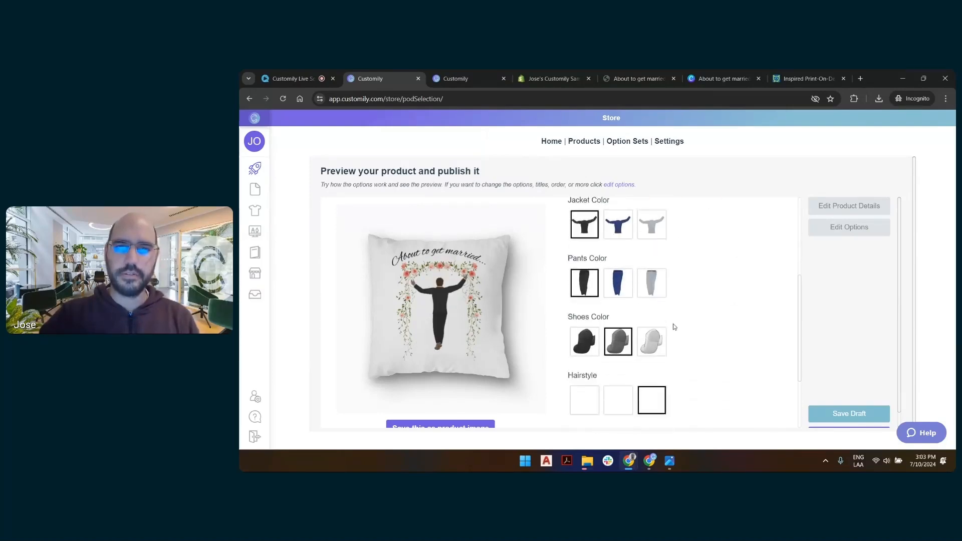
{"action": "left_click", "coordinate": [620, 365]}
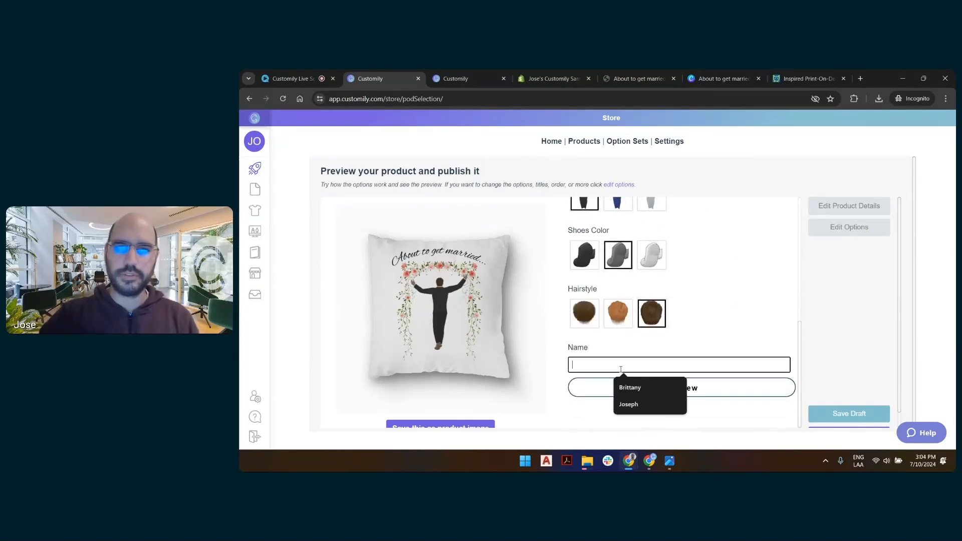
{"action": "left_click", "coordinate": [629, 404]}
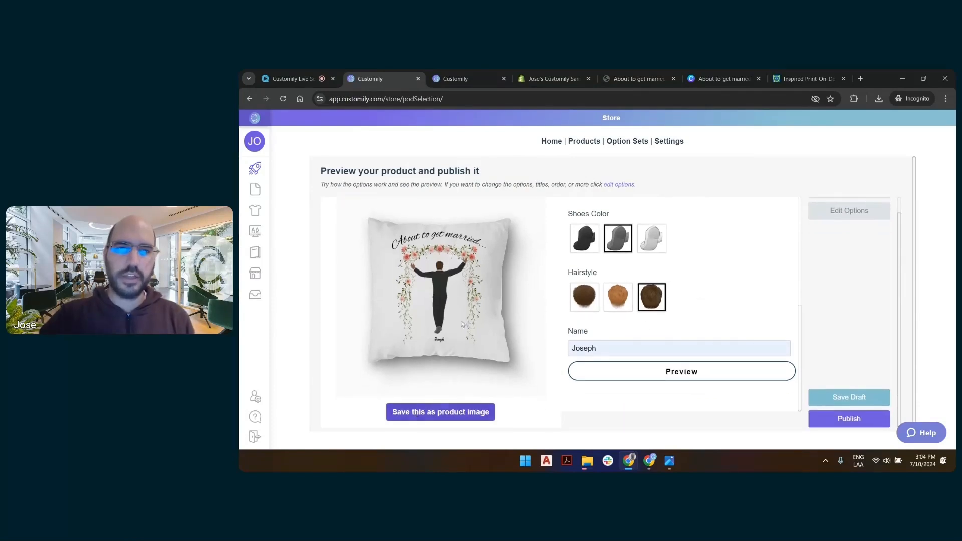
{"action": "left_click", "coordinate": [452, 417]}
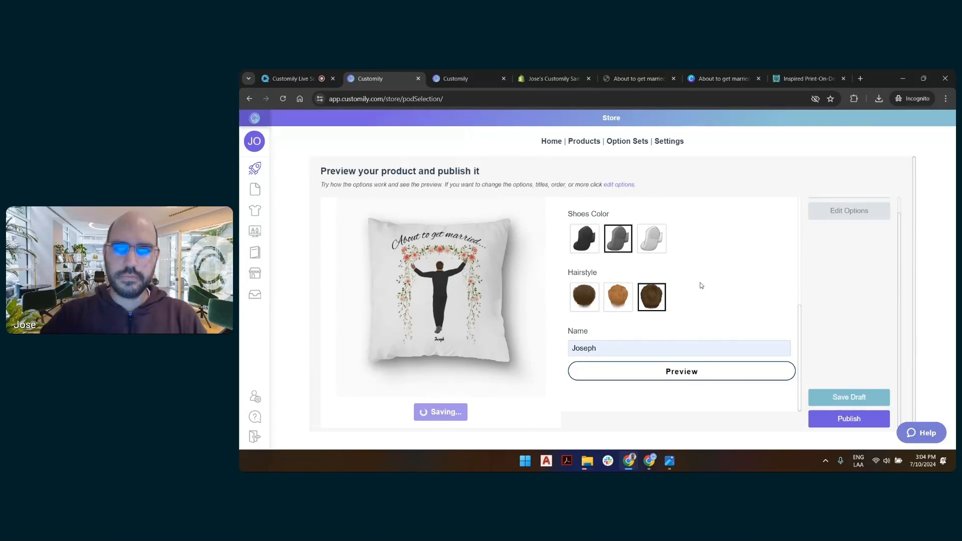
- Switch the pillow preview to Bride and replace the name with a sample bride's name
{"action": "scroll", "coordinate": [700, 282], "scroll_direction": "up", "scroll_amount": 5}
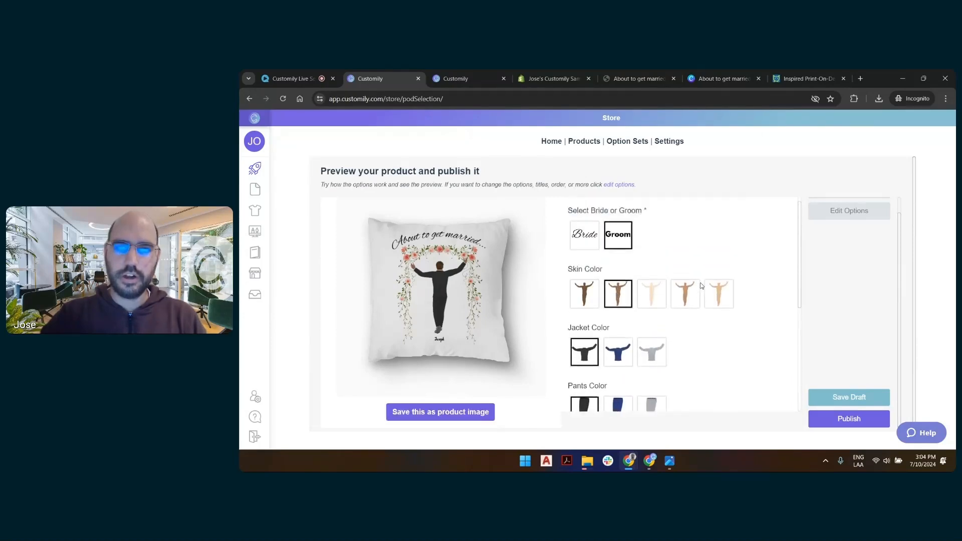
{"action": "left_click", "coordinate": [585, 268]}
{"action": "scroll", "coordinate": [668, 258], "scroll_direction": "down", "scroll_amount": 5}
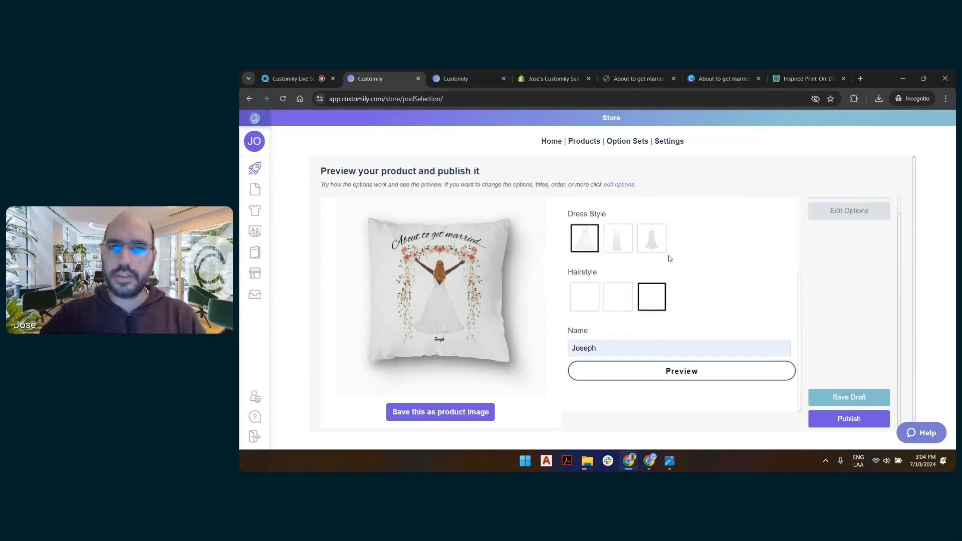
{"action": "double_click", "coordinate": [595, 348]}
{"action": "type", "text": "Brittany"}
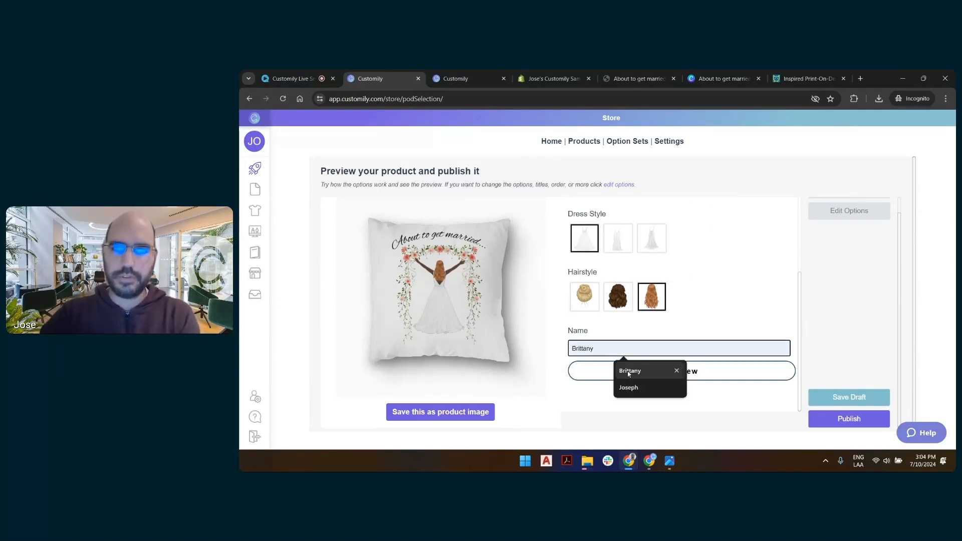
- View the Bride mockup in the enlarged preview, check the options for saving its image and close the preview
{"action": "left_click", "coordinate": [684, 361]}
{"action": "left_click", "coordinate": [706, 372]}
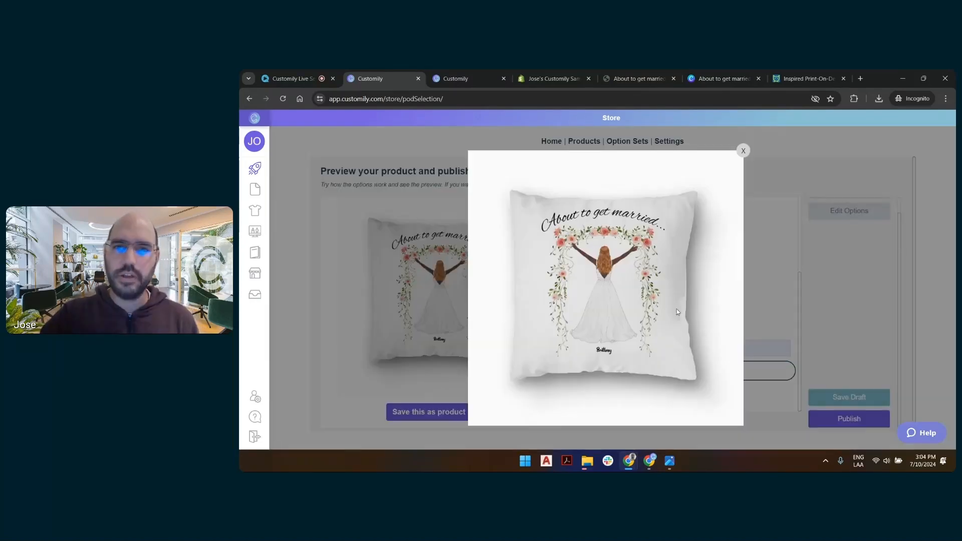
{"action": "right_click", "coordinate": [633, 249]}
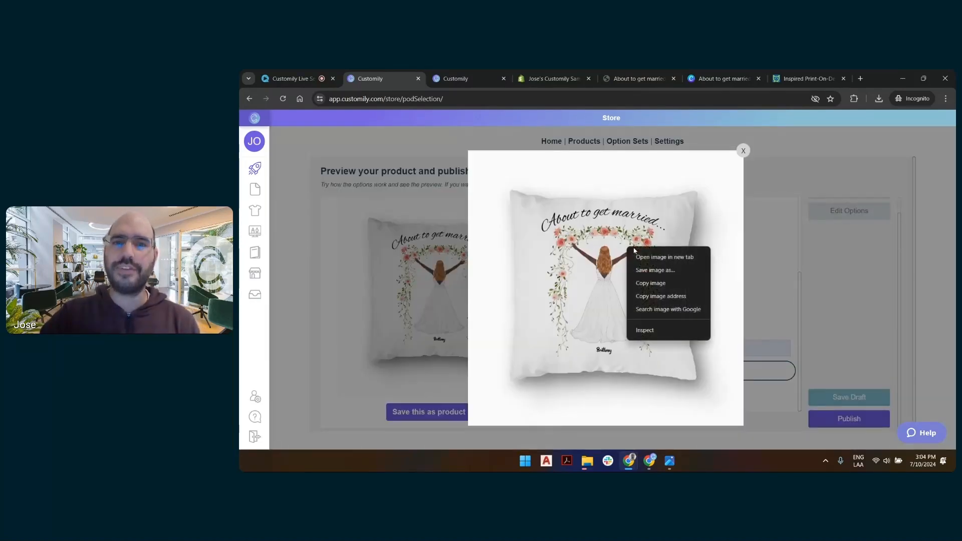
{"action": "left_click", "coordinate": [756, 261]}
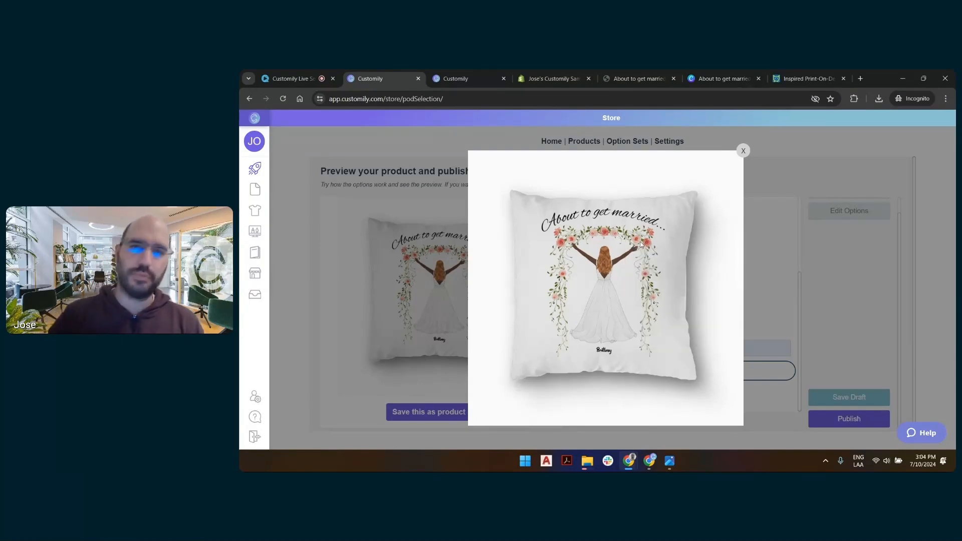
{"action": "left_click", "coordinate": [743, 151]}
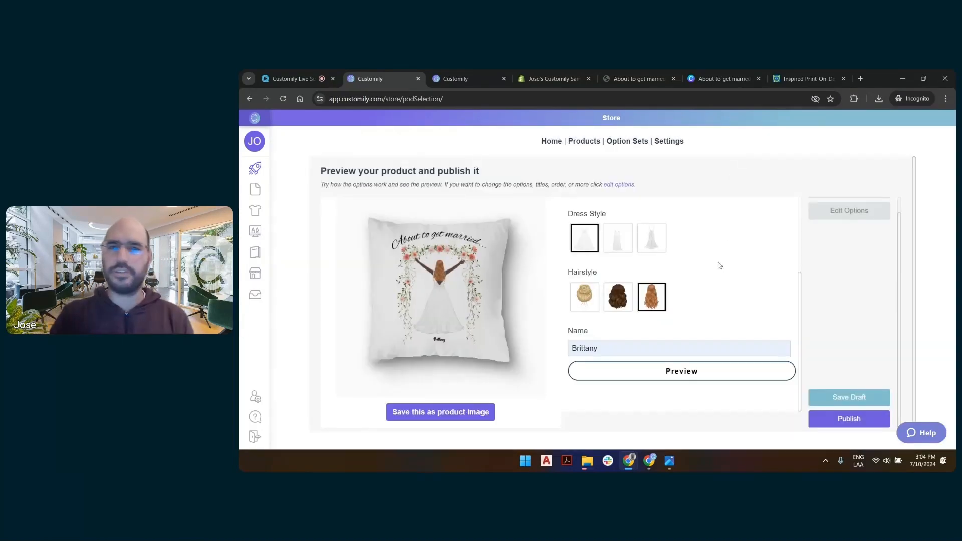
- Review the personalization options and publish the ZP16 Medium Square Pillow to the store
{"action": "scroll", "coordinate": [721, 265], "scroll_direction": "up", "scroll_amount": 1}
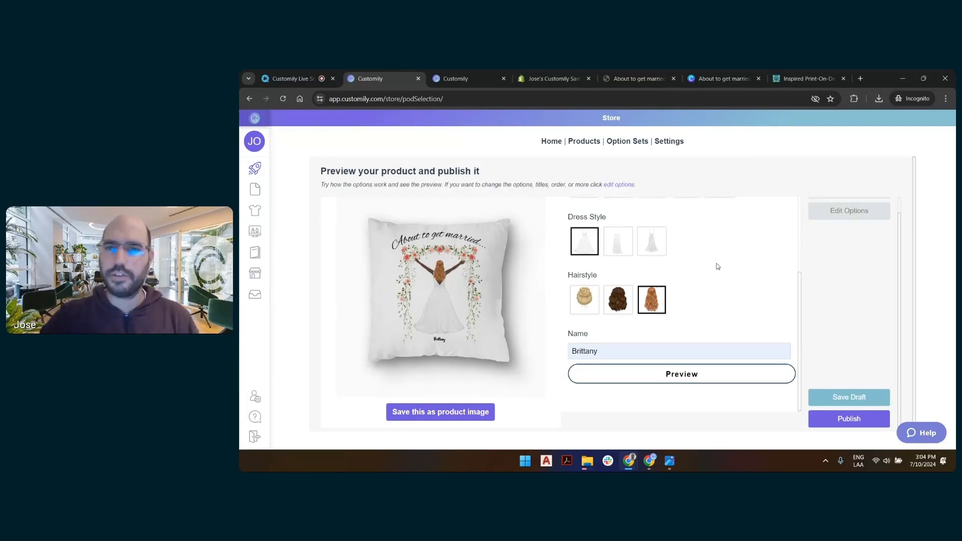
{"action": "scroll", "coordinate": [896, 310], "scroll_direction": "up", "scroll_amount": 1}
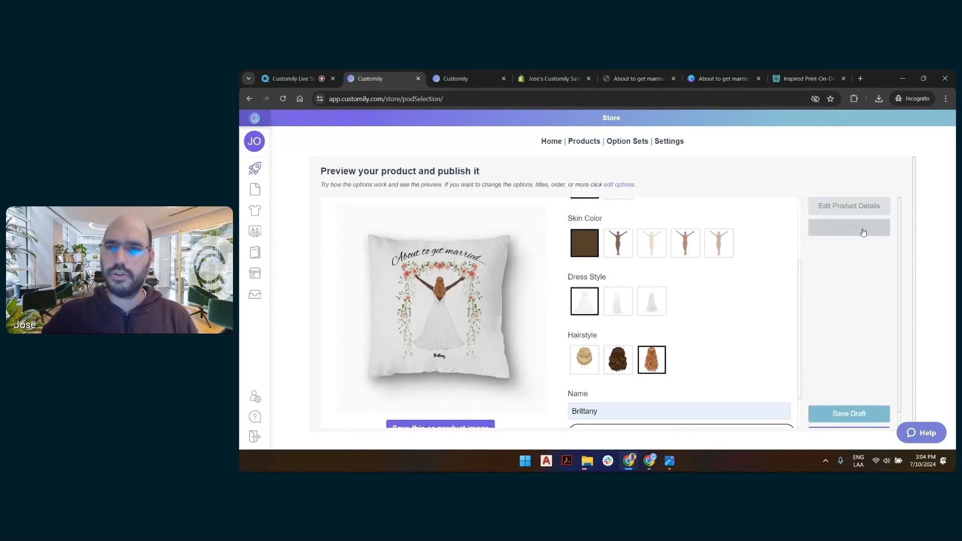
{"action": "left_click", "coordinate": [864, 230]}
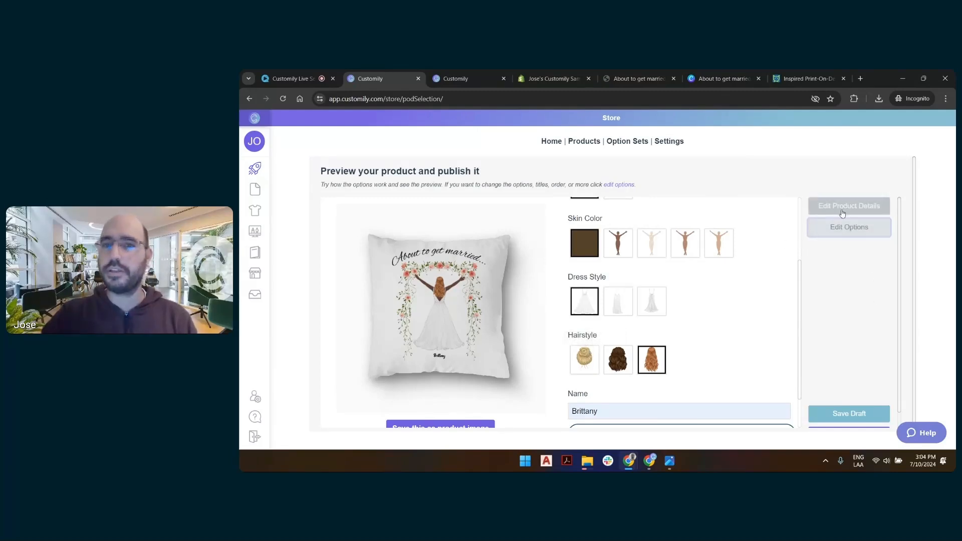
{"action": "scroll", "coordinate": [775, 238], "scroll_direction": "up", "scroll_amount": 2}
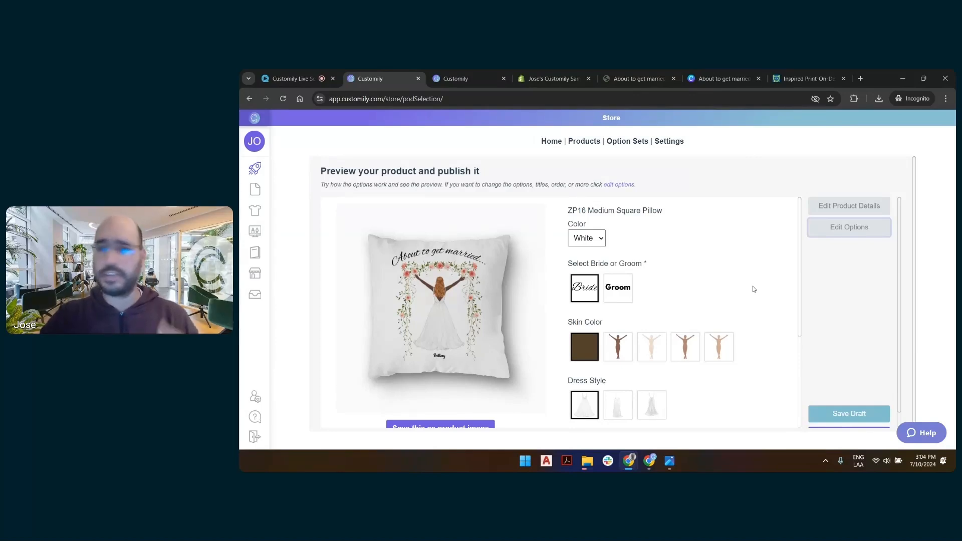
{"action": "scroll", "coordinate": [861, 245], "scroll_direction": "down", "scroll_amount": 1}
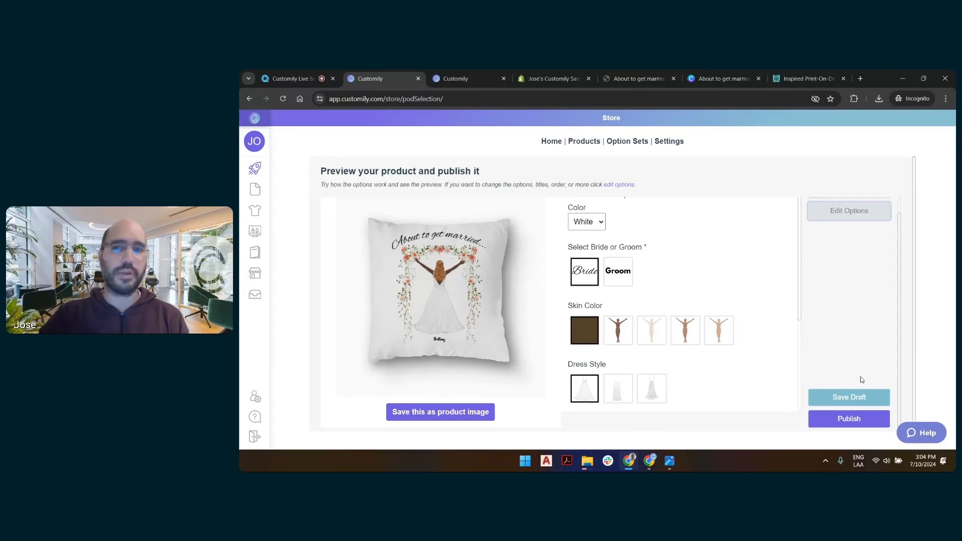
{"action": "left_click", "coordinate": [862, 420]}
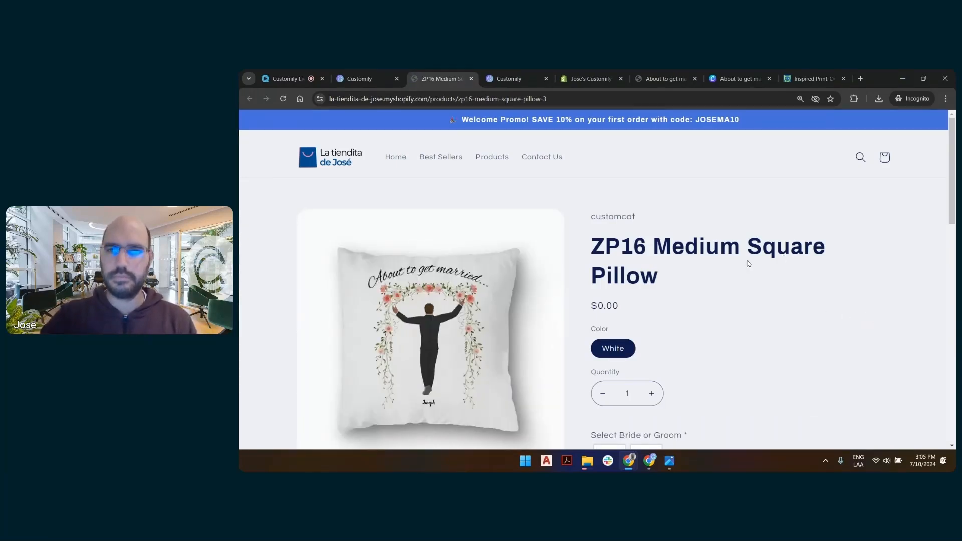
- On the published pillow's store page, enter a sample name, choose Bride and select the last skin color
{"action": "scroll", "coordinate": [748, 264], "scroll_direction": "down", "scroll_amount": 5}
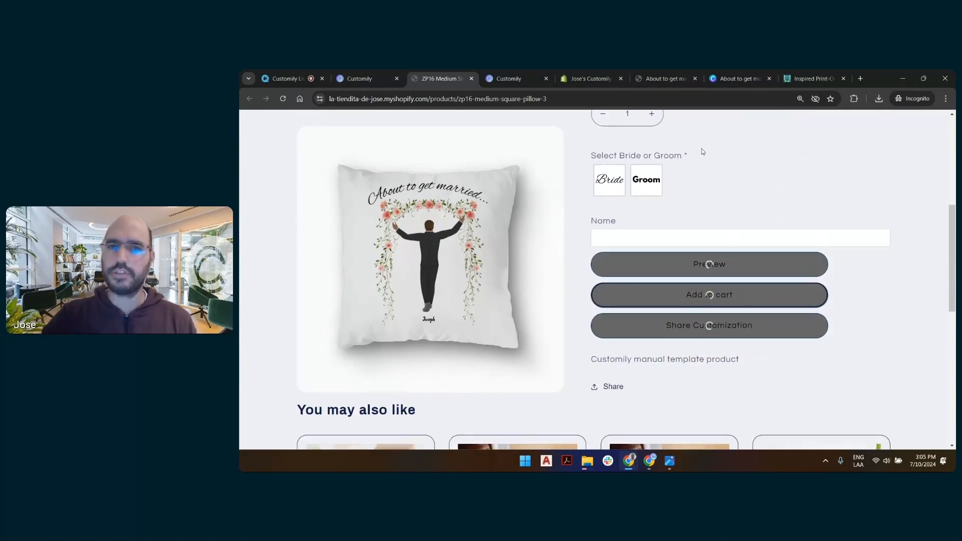
{"action": "left_click", "coordinate": [652, 238]}
{"action": "left_click", "coordinate": [651, 260]}
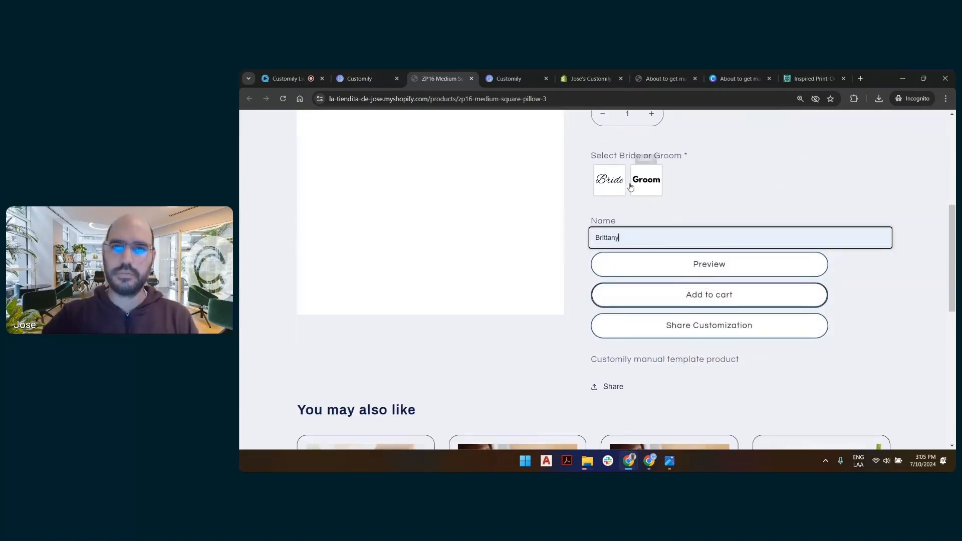
{"action": "left_click", "coordinate": [609, 180]}
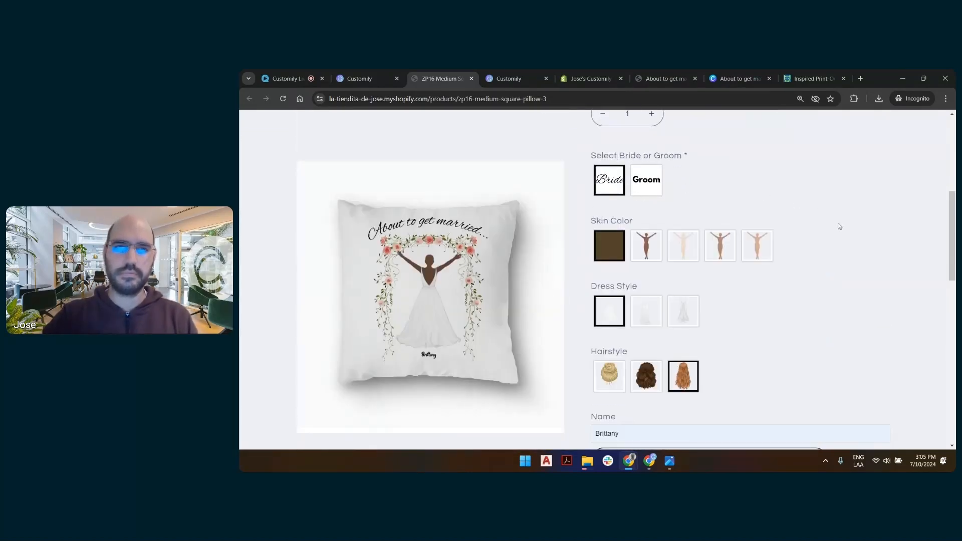
{"action": "left_click", "coordinate": [759, 246]}
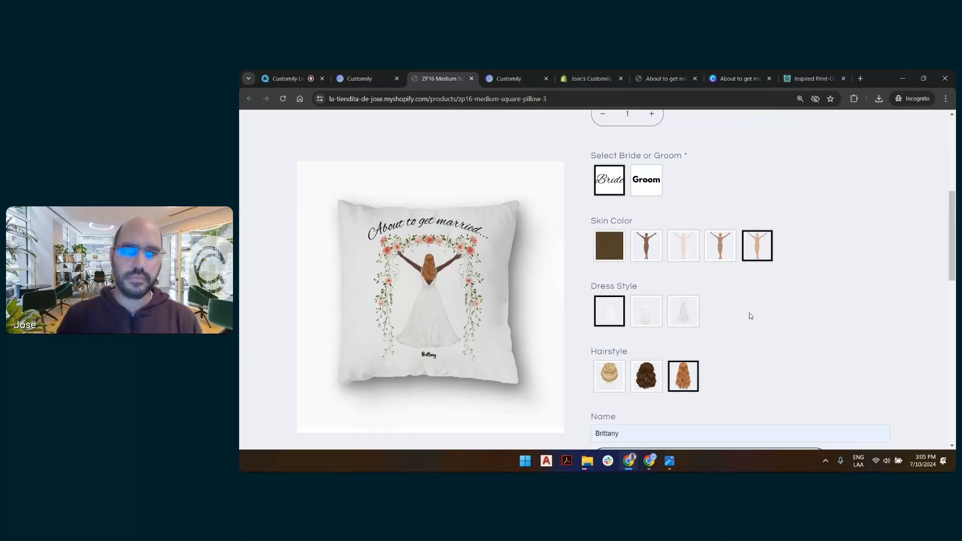
{"action": "left_click", "coordinate": [281, 81]}
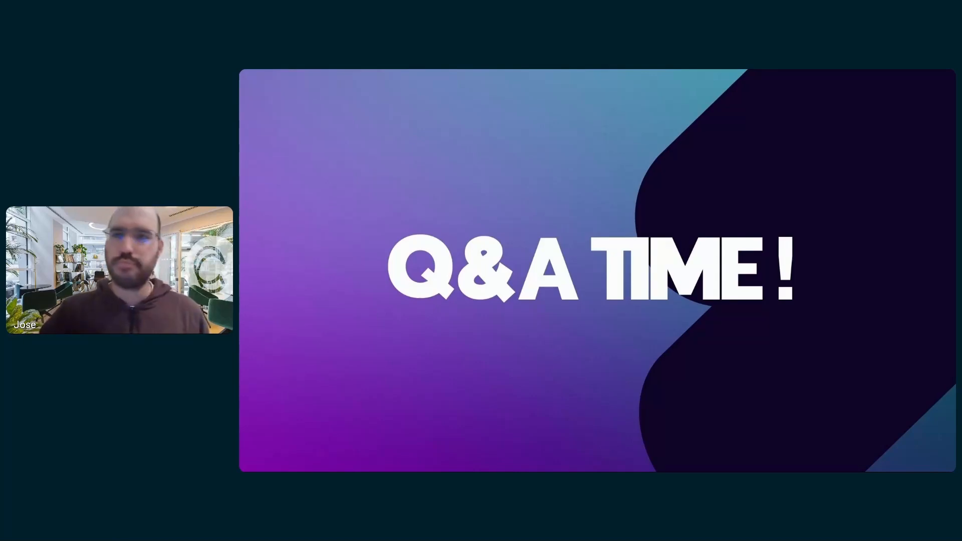
{"action": "key", "text": "Right"}
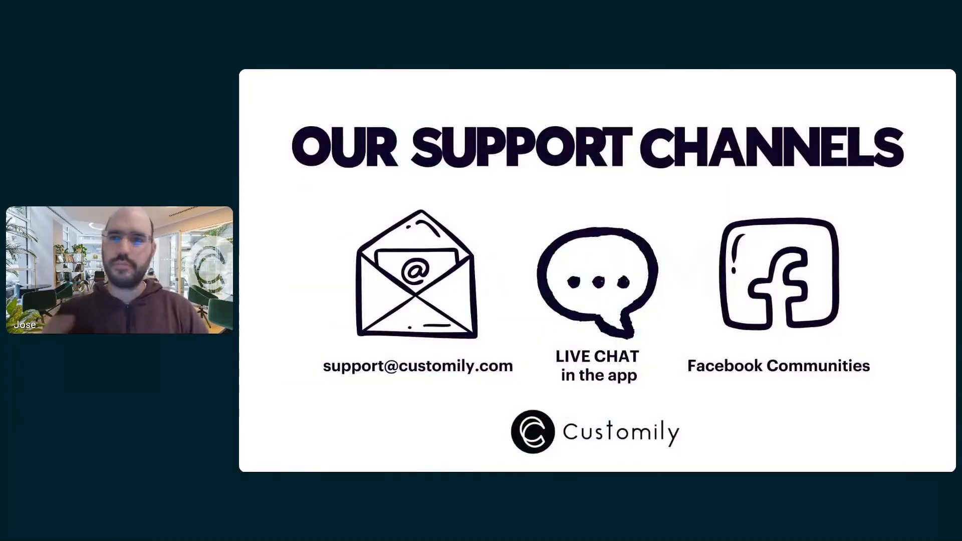